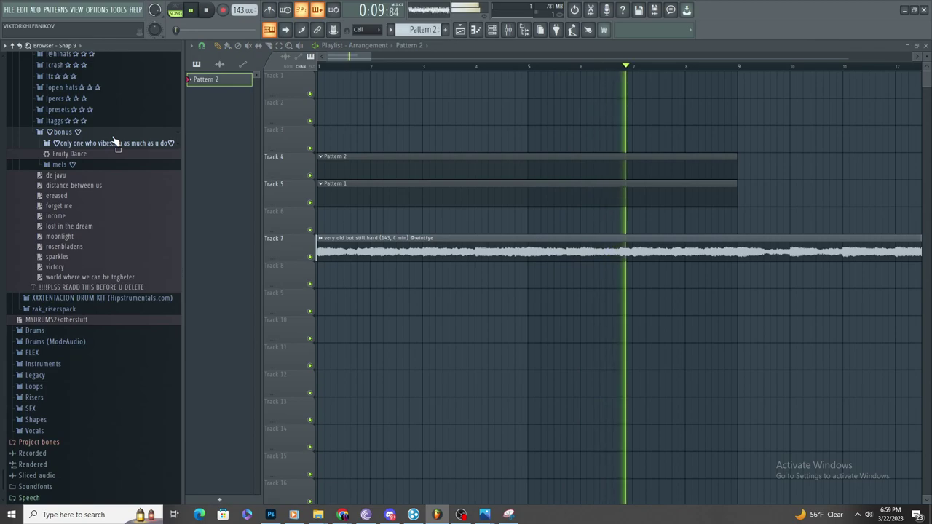
{"action": "scroll", "coordinate": [119, 142], "scroll_direction": "up", "scroll_amount": 7}
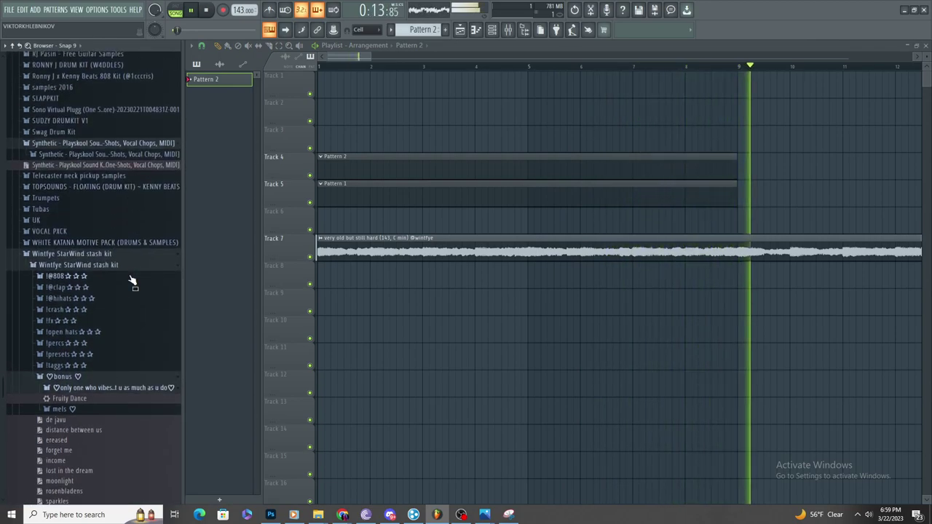
{"action": "left_click", "coordinate": [132, 278]}
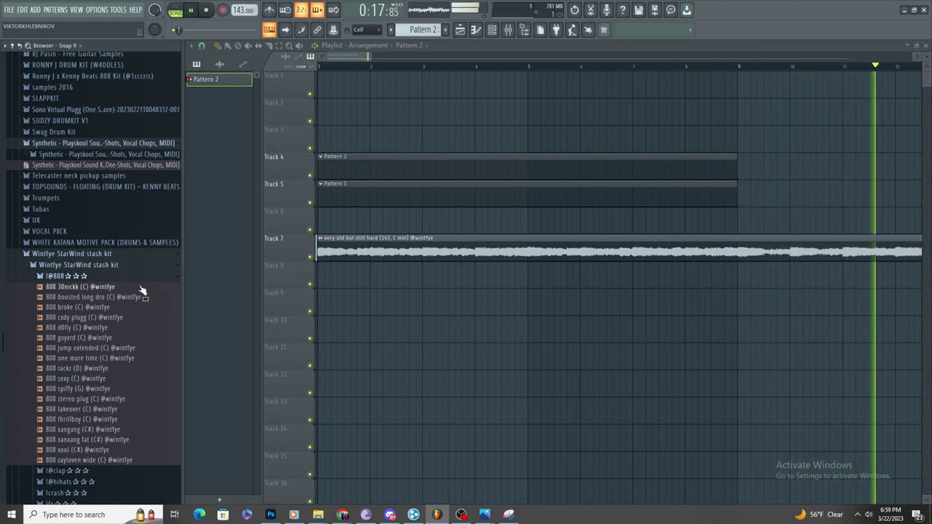
{"action": "scroll", "coordinate": [120, 306], "scroll_direction": "down", "scroll_amount": 8}
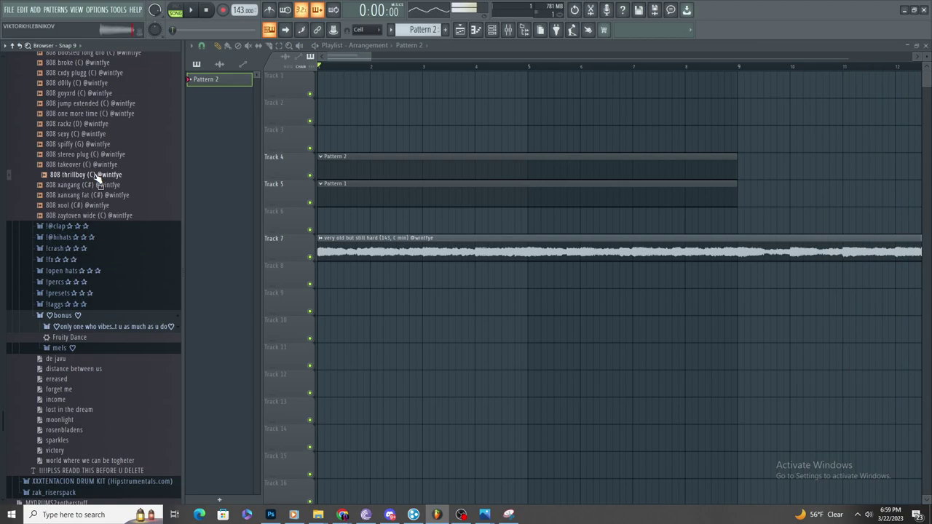
{"action": "left_click", "coordinate": [105, 274]}
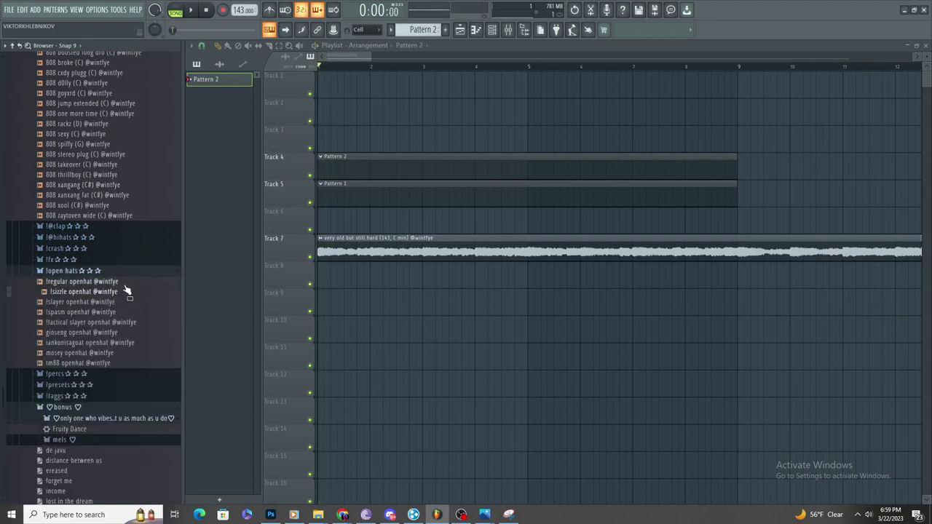
{"action": "left_click", "coordinate": [81, 239]}
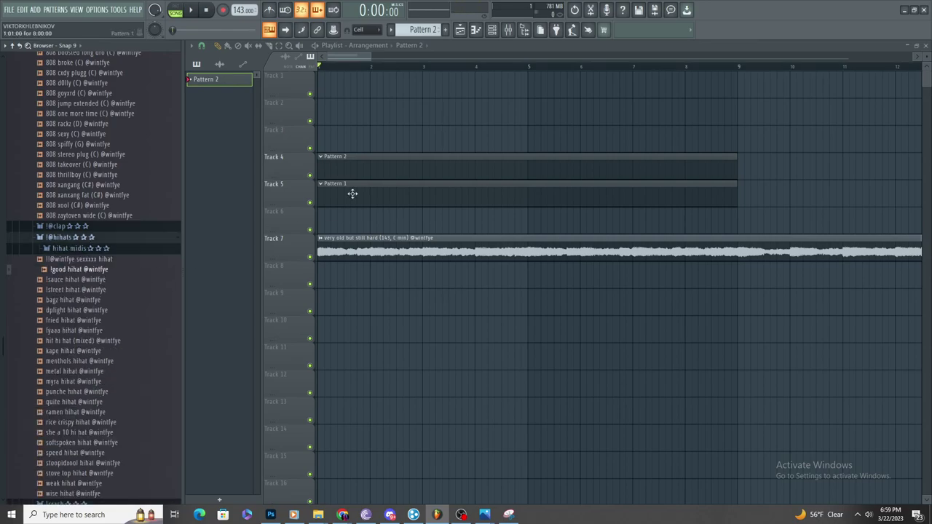
{"action": "left_click", "coordinate": [499, 30]}
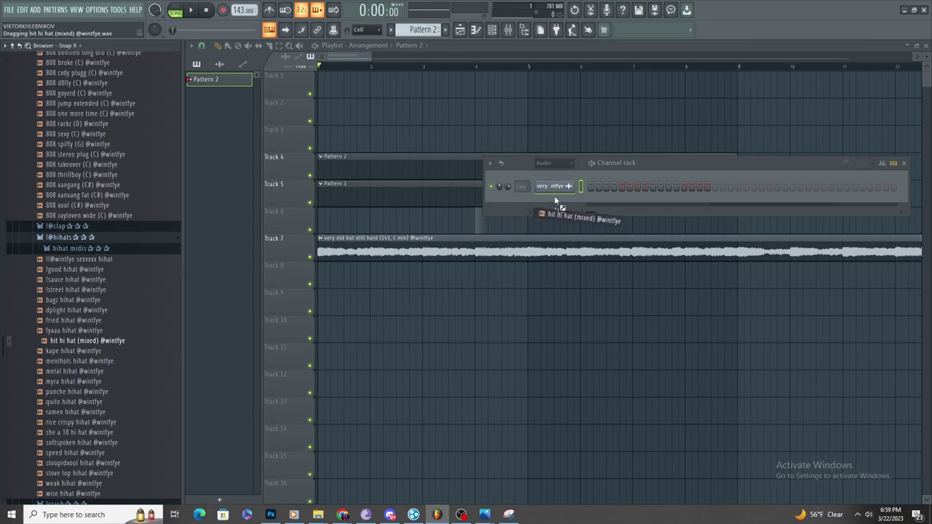
{"action": "left_click_drag", "start_coordinate": [554, 195], "coordinate": [554, 196]}
{"action": "left_click", "coordinate": [433, 169]}
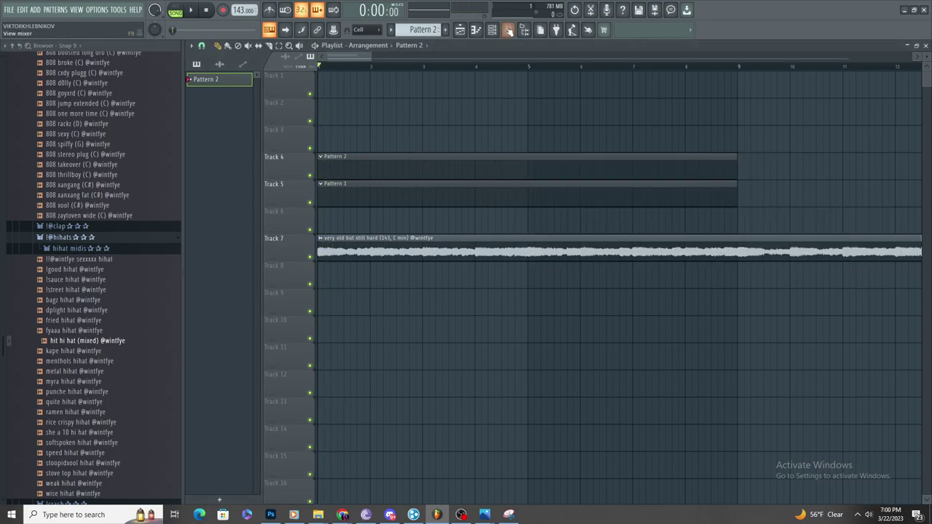
- Load Wave Candy into slot 1 of mixer Insert 6, the melody sample's track
{"action": "left_click", "coordinate": [476, 30]}
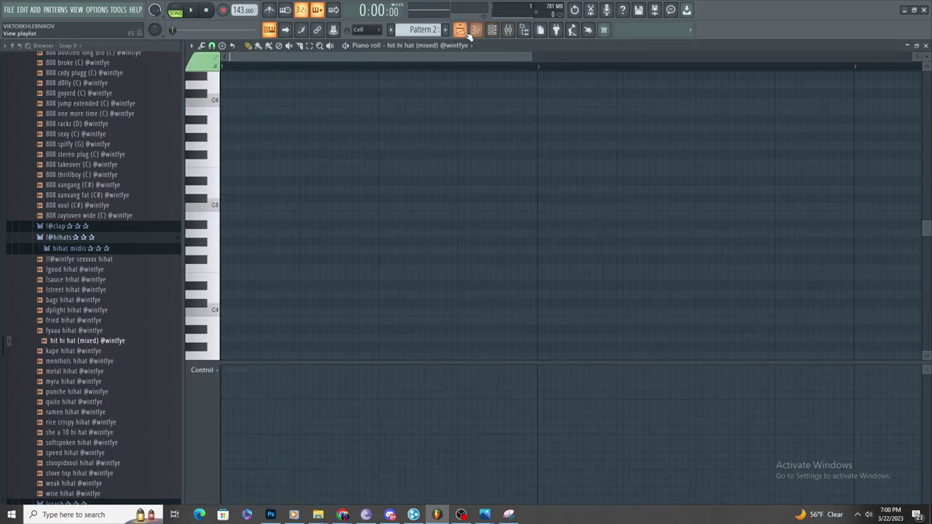
{"action": "left_click", "coordinate": [469, 33]}
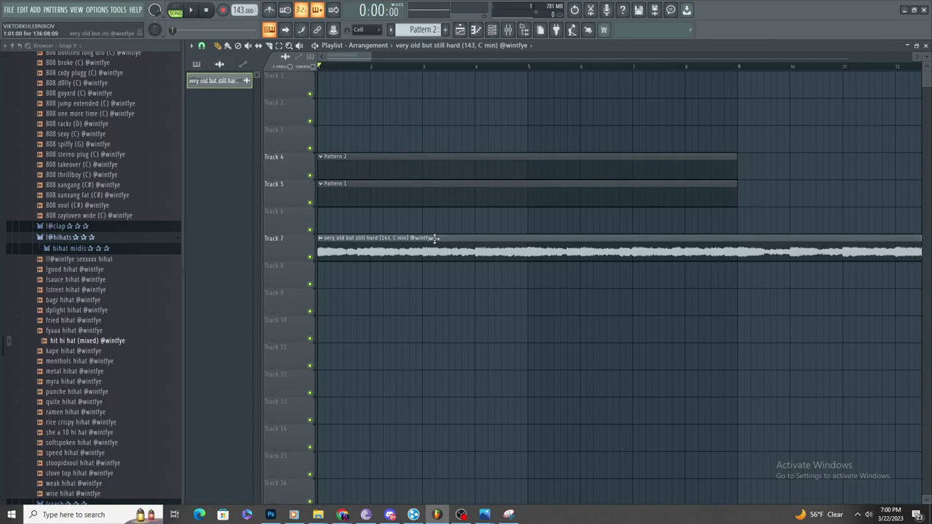
{"action": "double_click", "coordinate": [434, 238]}
{"action": "double_click", "coordinate": [486, 149]}
{"action": "left_click", "coordinate": [830, 76]}
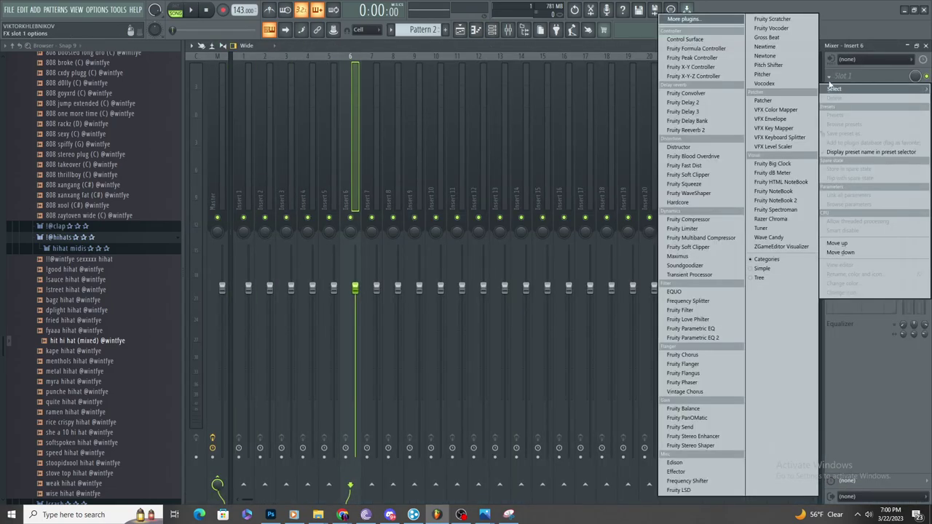
{"action": "left_click", "coordinate": [797, 239]}
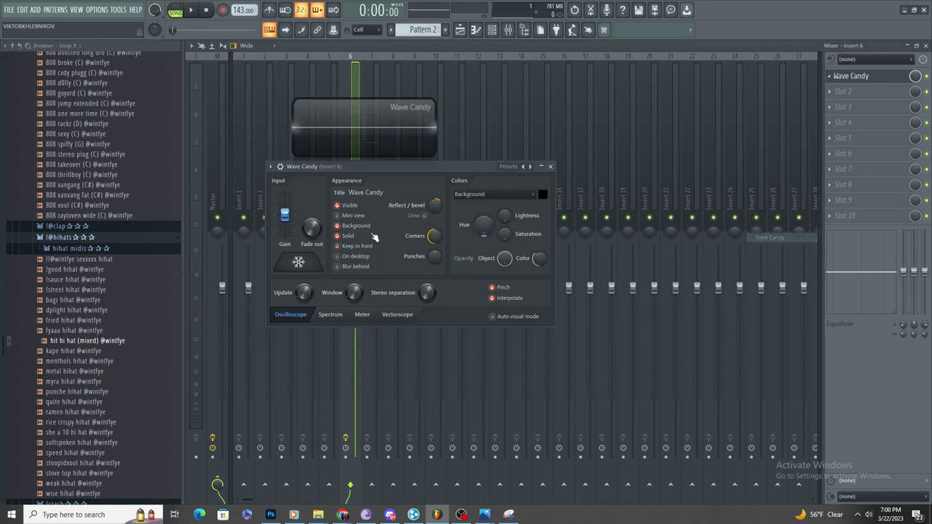
- Switch Wave Candy to Spectrum mode, reposition its display, and play the arrangement to watch the melody's frequencies
{"action": "left_click_drag", "start_coordinate": [373, 156], "coordinate": [378, 480]}
{"action": "left_click_drag", "start_coordinate": [379, 418], "coordinate": [542, 368]}
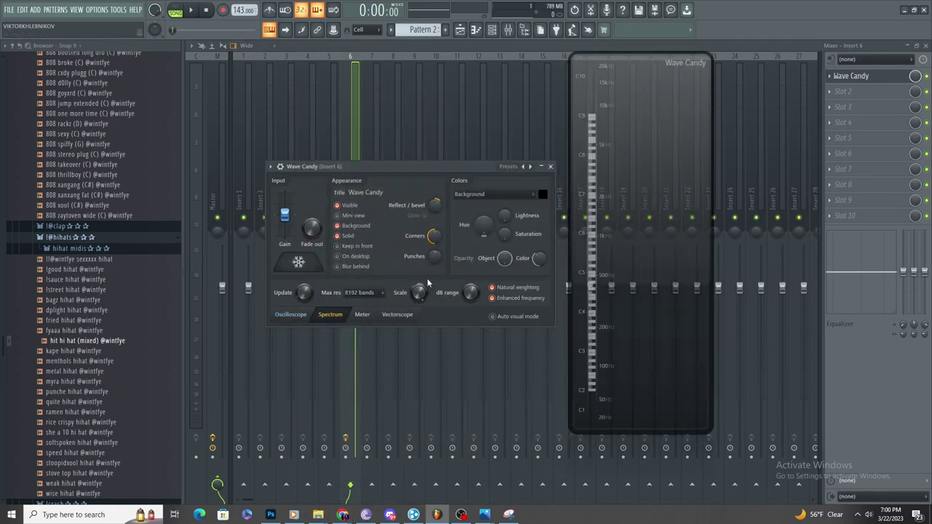
{"action": "key", "text": "space"}
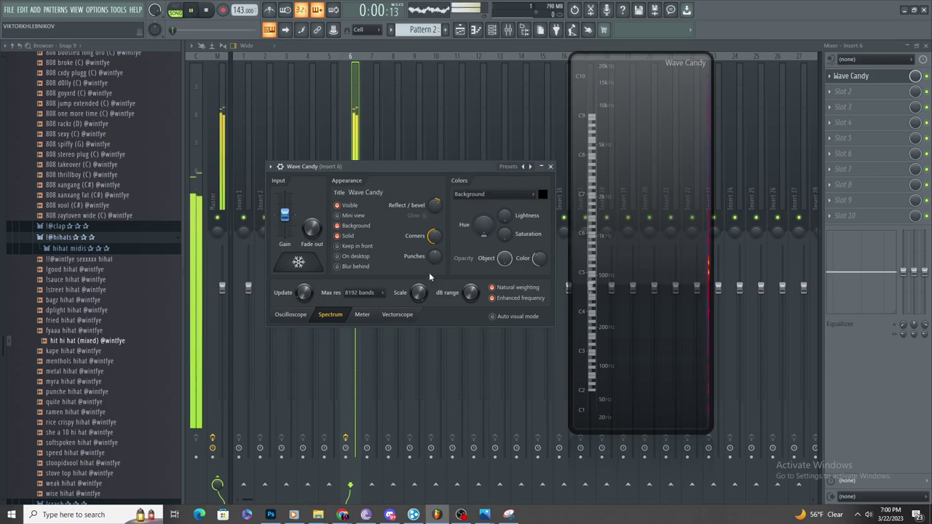
{"action": "key", "text": "F5"}
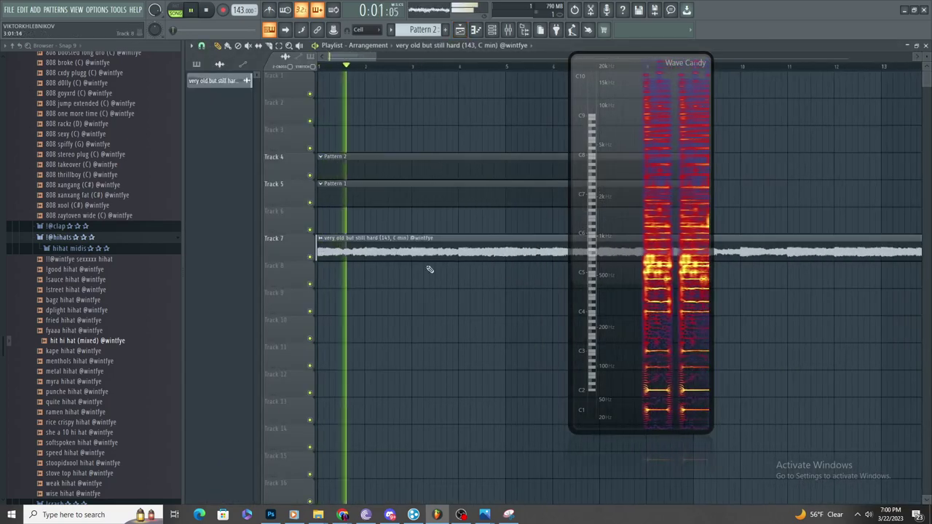
{"action": "key", "text": "space"}
- In Pattern 1's piano roll, place an A#4 note at the start of bar 1 for the hit hi hat (mixed) channel
{"action": "left_click", "coordinate": [475, 204]}
{"action": "left_click", "coordinate": [476, 29]}
{"action": "key", "text": "space"}
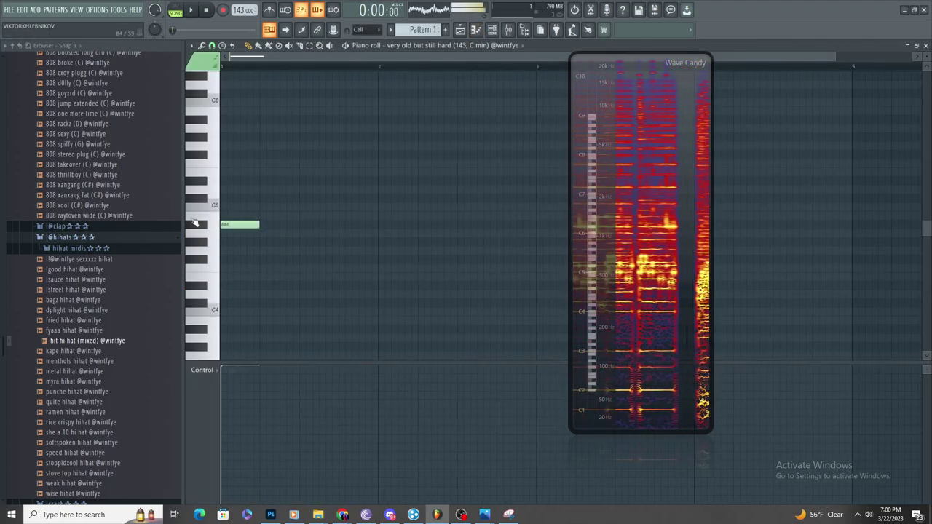
{"action": "key", "text": "space"}
{"action": "left_click", "coordinate": [445, 46]}
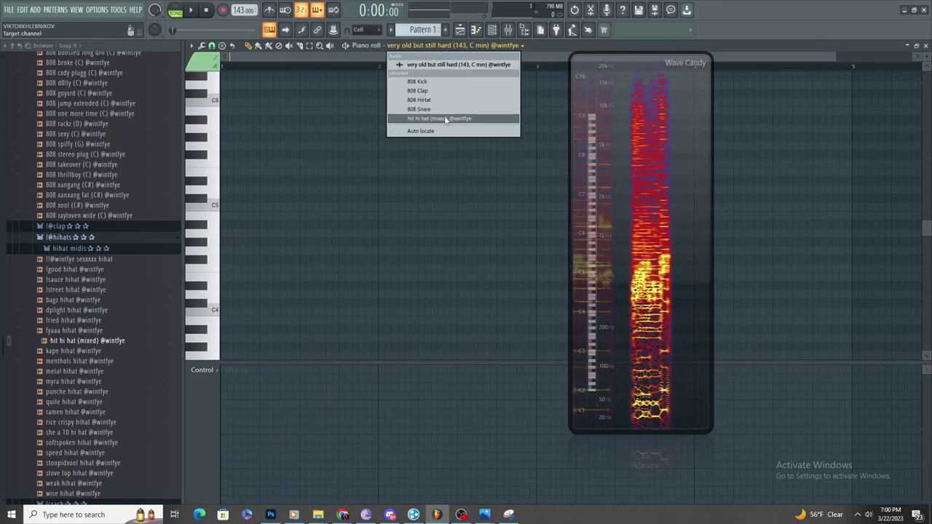
{"action": "left_click", "coordinate": [447, 118]}
{"action": "left_click", "coordinate": [262, 234]}
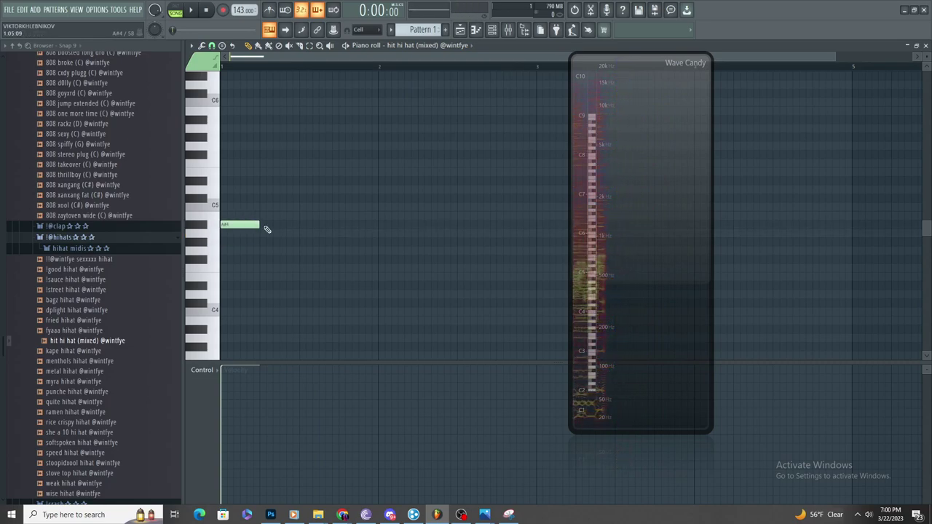
- Shorten the first hi-hat note and add two more short A#4 notes three steps apart in bar 1, checking them with playback
{"action": "scroll", "coordinate": [222, 235], "scroll_direction": "up", "scroll_amount": 3}
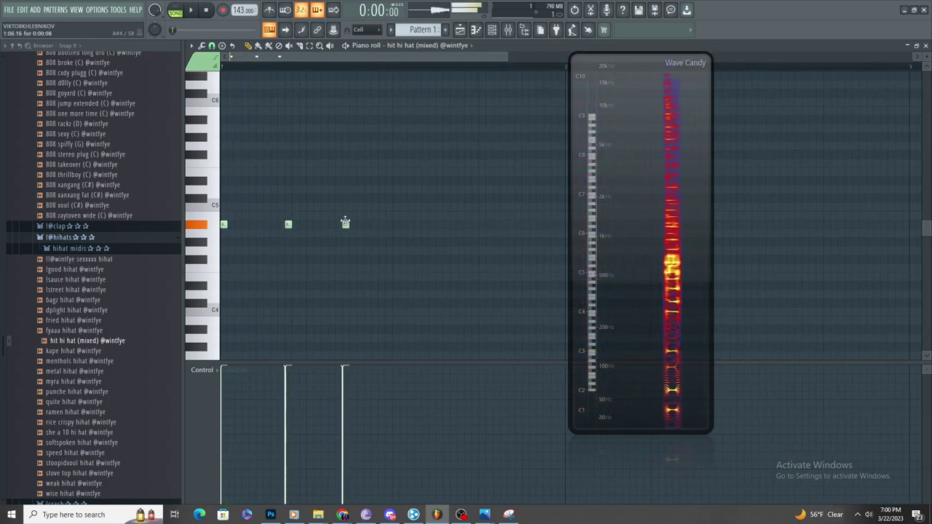
{"action": "key", "text": "space"}
{"action": "left_click_drag", "start_coordinate": [325, 223], "coordinate": [350, 223]}
{"action": "left_click", "coordinate": [344, 224]}
{"action": "right_click", "coordinate": [344, 224]}
{"action": "left_click", "coordinate": [352, 224]}
{"action": "key", "text": "space"}
{"action": "key", "text": "space"}
{"action": "scroll", "coordinate": [312, 183], "scroll_direction": "down", "scroll_amount": 2}
{"action": "scroll", "coordinate": [295, 182], "scroll_direction": "up", "scroll_amount": 1}
{"action": "scroll", "coordinate": [260, 182], "scroll_direction": "up", "scroll_amount": 1}
{"action": "key", "text": "space"}
- Duplicate the three hi-hat notes to the start of bar 2 and play the result
{"action": "key", "text": "ctrl+a"}
{"action": "scroll", "coordinate": [342, 266], "scroll_direction": "down", "scroll_amount": 2}
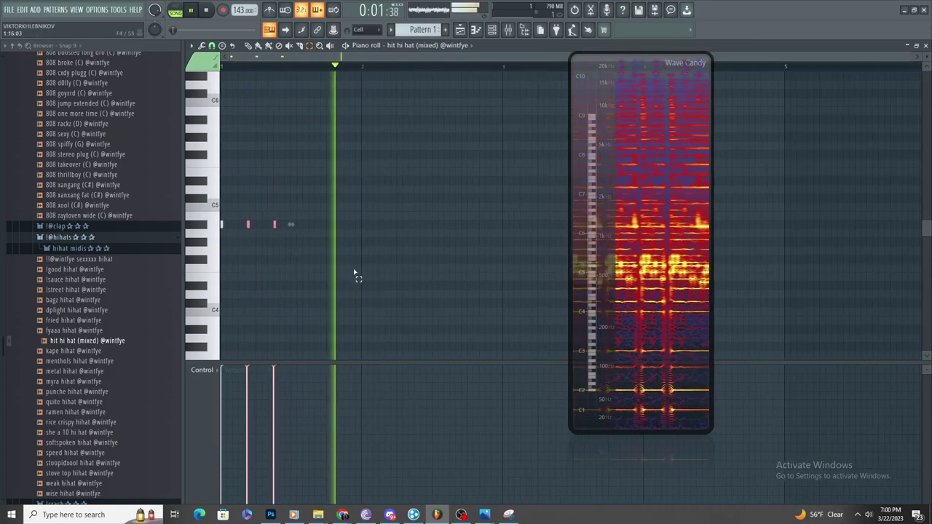
{"action": "key", "text": "space"}
{"action": "key", "text": "ctrl+b"}
{"action": "scroll", "coordinate": [383, 237], "scroll_direction": "up", "scroll_amount": 3}
{"action": "scroll", "coordinate": [378, 253], "scroll_direction": "down", "scroll_amount": 1}
{"action": "key", "text": "space"}
{"action": "scroll", "coordinate": [260, 144], "scroll_direction": "up", "scroll_amount": 1}
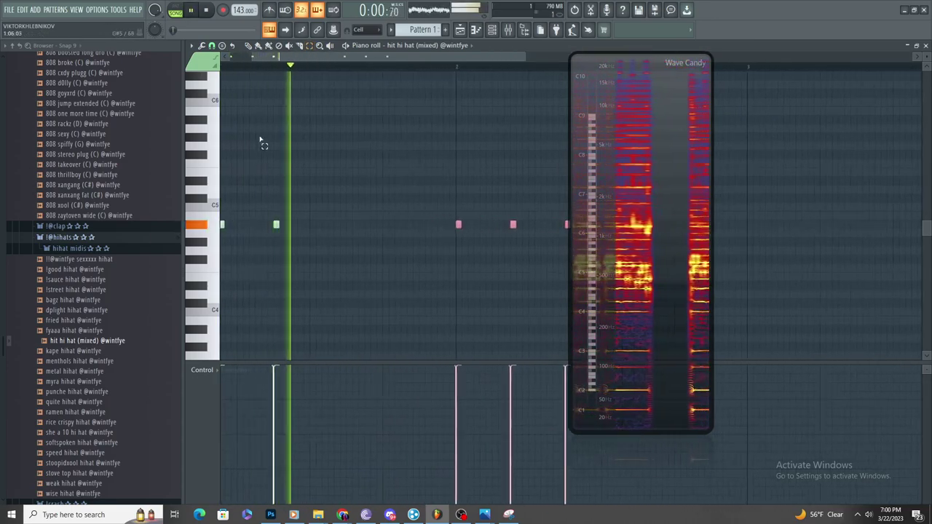
- Copy the three bar 1 hi-hat notes into the second half of bar 1 and play the pattern
{"action": "scroll", "coordinate": [251, 80], "scroll_direction": "down", "scroll_amount": 1}
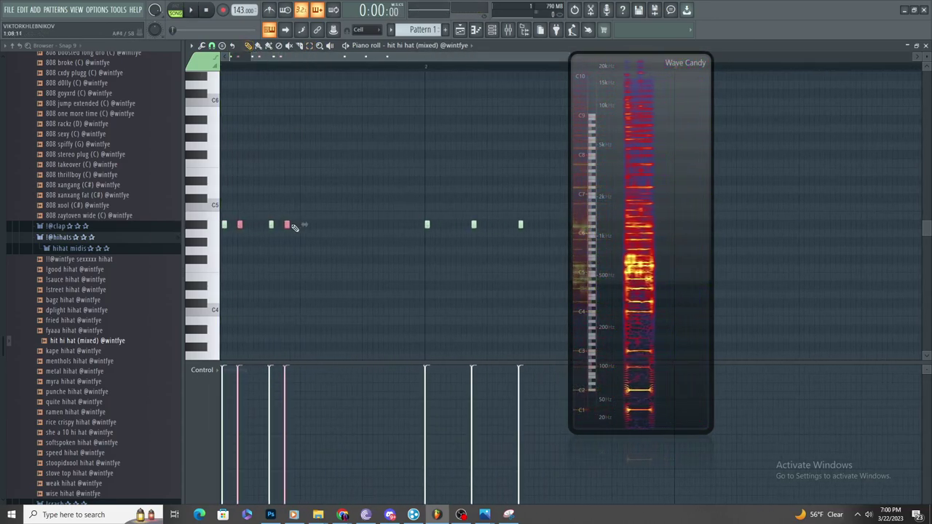
{"action": "key", "text": "ctrl+d"}
{"action": "scroll", "coordinate": [376, 277], "scroll_direction": "down", "scroll_amount": 2}
{"action": "scroll", "coordinate": [378, 272], "scroll_direction": "up", "scroll_amount": 2}
{"action": "scroll", "coordinate": [370, 255], "scroll_direction": "down", "scroll_amount": 2}
{"action": "key", "text": "space"}
{"action": "key", "text": "space"}
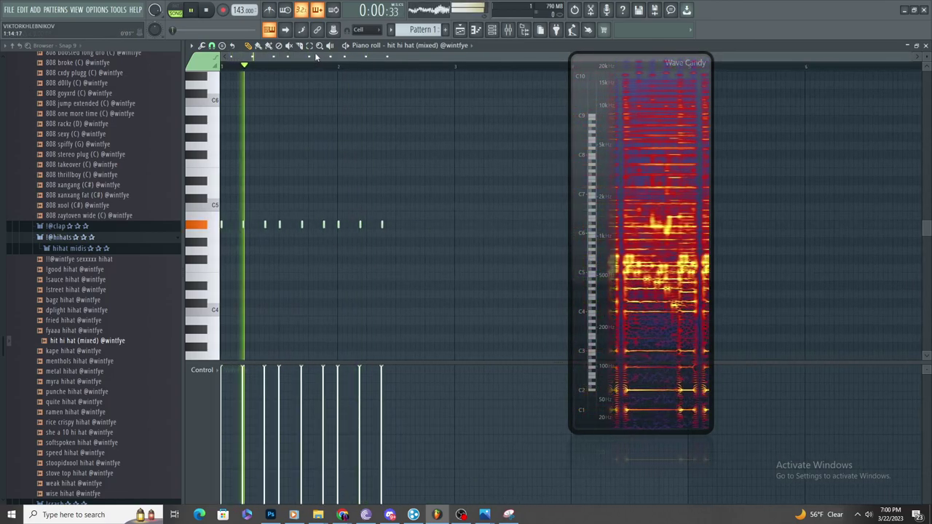
- Copy the hi-hat rhythm onward through the end of bar 4 and move the Wave Candy display clear of the notes
{"action": "scroll", "coordinate": [412, 264], "scroll_direction": "up", "scroll_amount": 2}
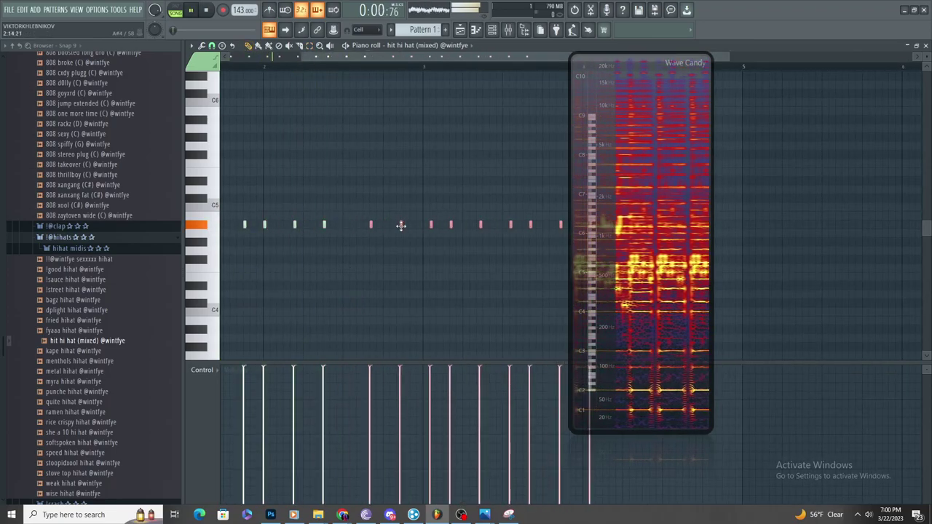
{"action": "scroll", "coordinate": [339, 270], "scroll_direction": "down", "scroll_amount": 2}
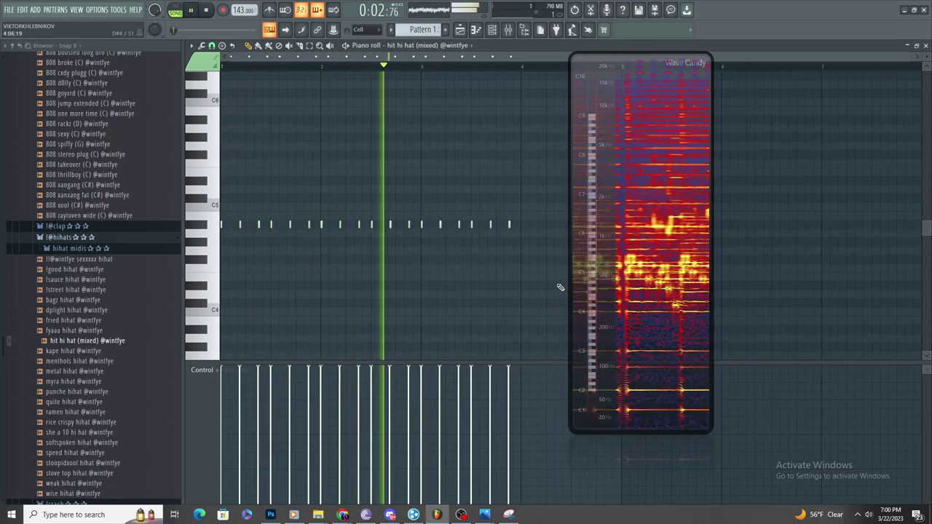
{"action": "scroll", "coordinate": [499, 287], "scroll_direction": "up", "scroll_amount": 4}
{"action": "left_click", "coordinate": [501, 225]}
{"action": "left_click", "coordinate": [583, 224]}
{"action": "scroll", "coordinate": [509, 271], "scroll_direction": "down", "scroll_amount": 3}
{"action": "scroll", "coordinate": [466, 254], "scroll_direction": "up", "scroll_amount": 2}
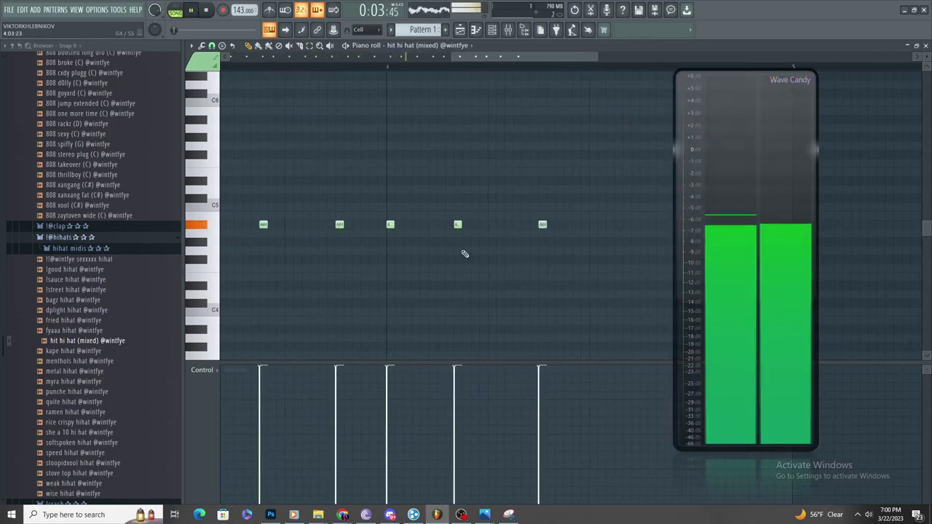
{"action": "scroll", "coordinate": [470, 247], "scroll_direction": "down", "scroll_amount": 2}
{"action": "scroll", "coordinate": [511, 235], "scroll_direction": "up", "scroll_amount": 1}
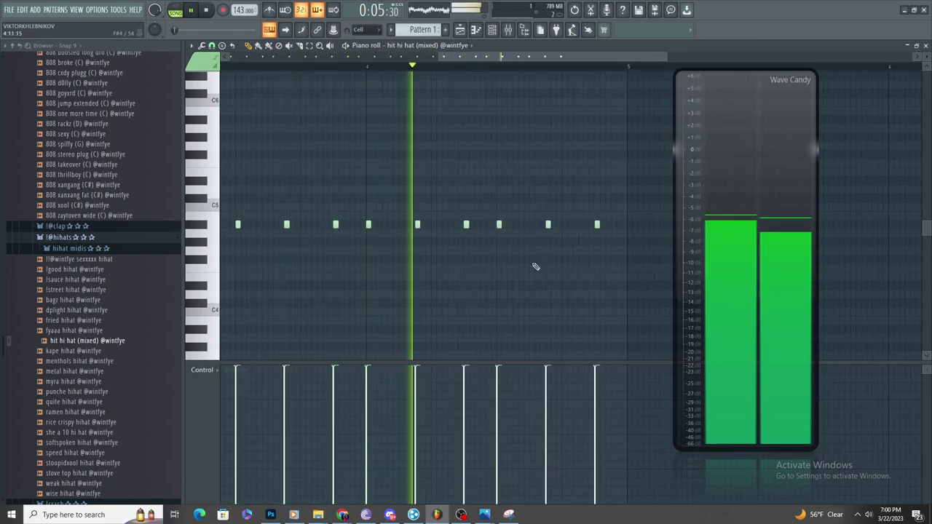
{"action": "scroll", "coordinate": [495, 271], "scroll_direction": "down", "scroll_amount": 2}
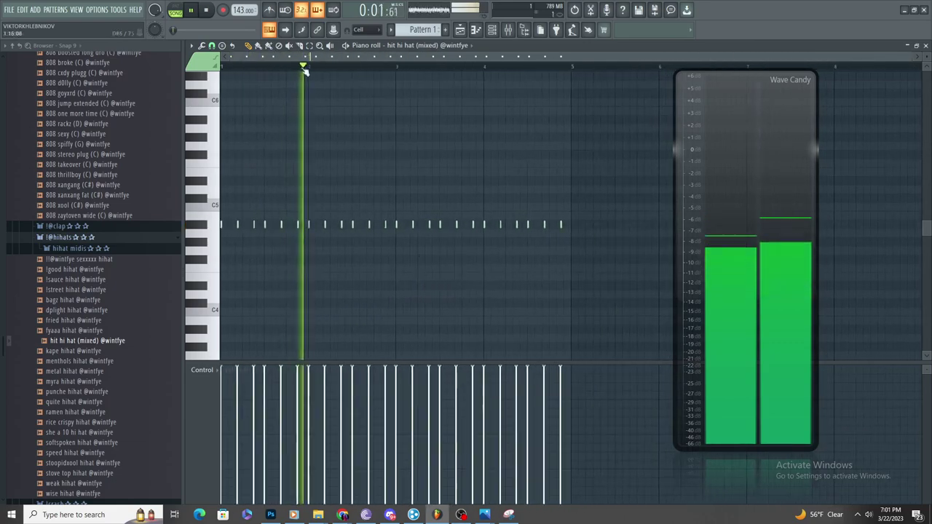
- Duplicate the four-bar hi-hat sequence to fill bars 5 to 8, comparing it with Pattern 1 in the playlist
{"action": "scroll", "coordinate": [619, 214], "scroll_direction": "up", "scroll_amount": 3}
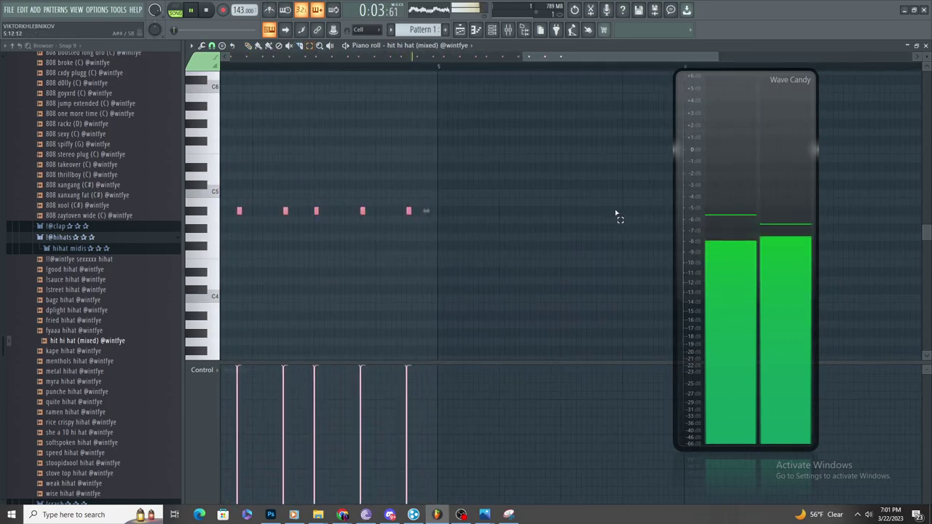
{"action": "scroll", "coordinate": [477, 237], "scroll_direction": "down", "scroll_amount": 1}
{"action": "left_click", "coordinate": [460, 29]}
{"action": "scroll", "coordinate": [443, 154], "scroll_direction": "up", "scroll_amount": 2}
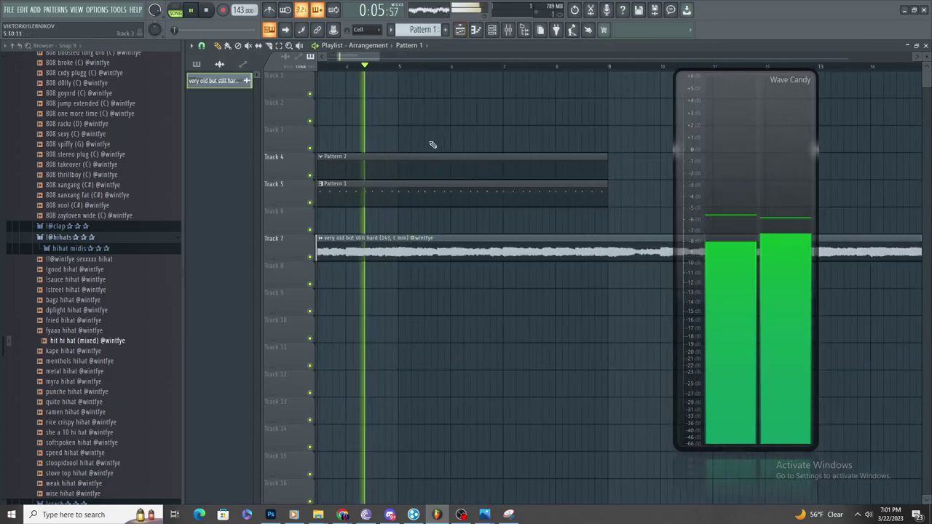
{"action": "key", "text": "F7"}
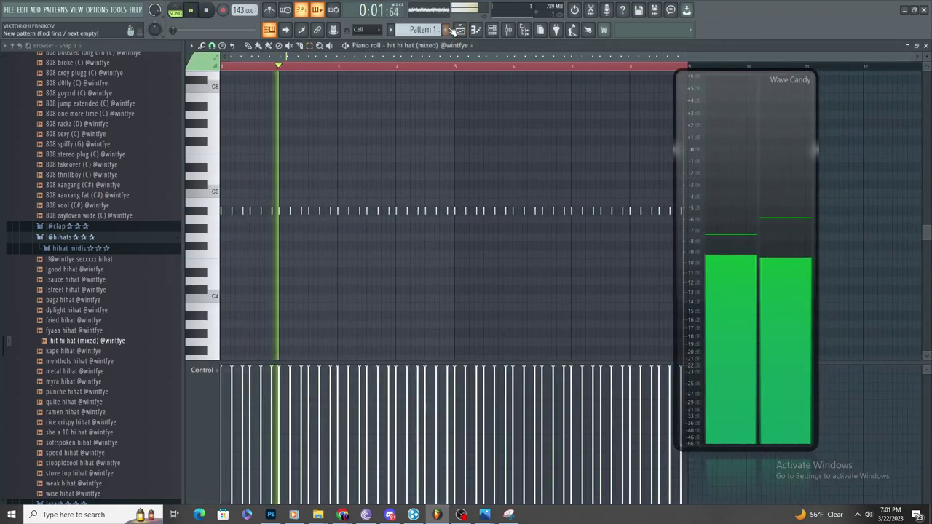
{"action": "left_click", "coordinate": [460, 29]}
{"action": "left_click_drag", "start_coordinate": [116, 275], "coordinate": [399, 233]}
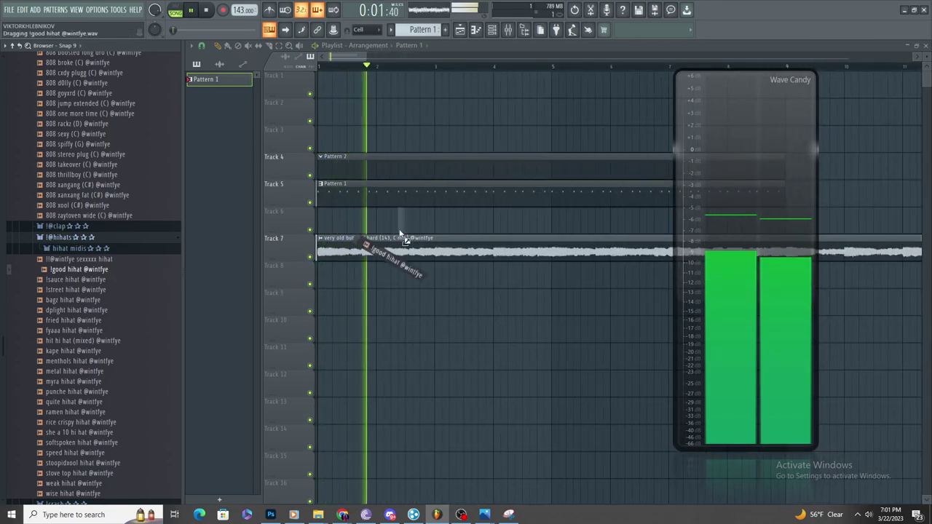
{"action": "left_click_drag", "start_coordinate": [400, 231], "coordinate": [399, 232]}
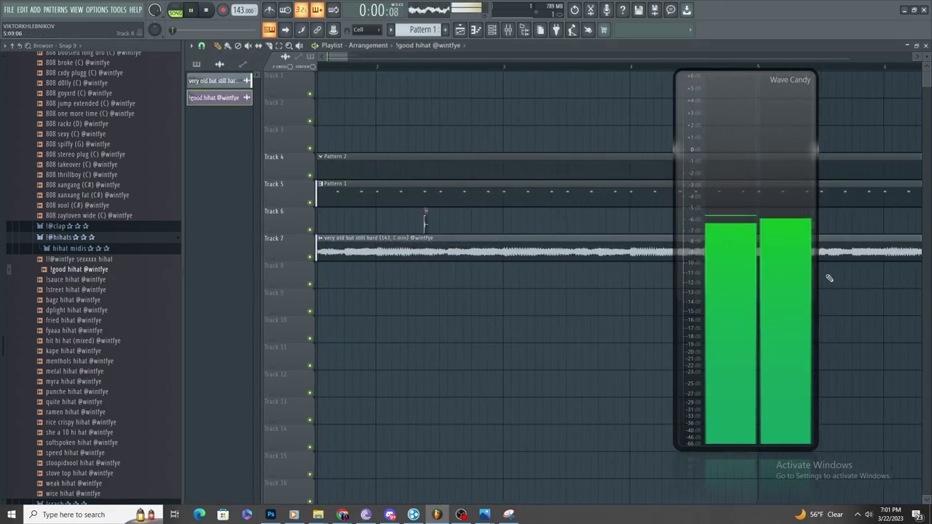
- Switch the Wave Candy display back to the spectrum view and restart playback around the new hi-hat clip
{"action": "right_click", "coordinate": [738, 217]}
{"action": "left_click", "coordinate": [760, 288]}
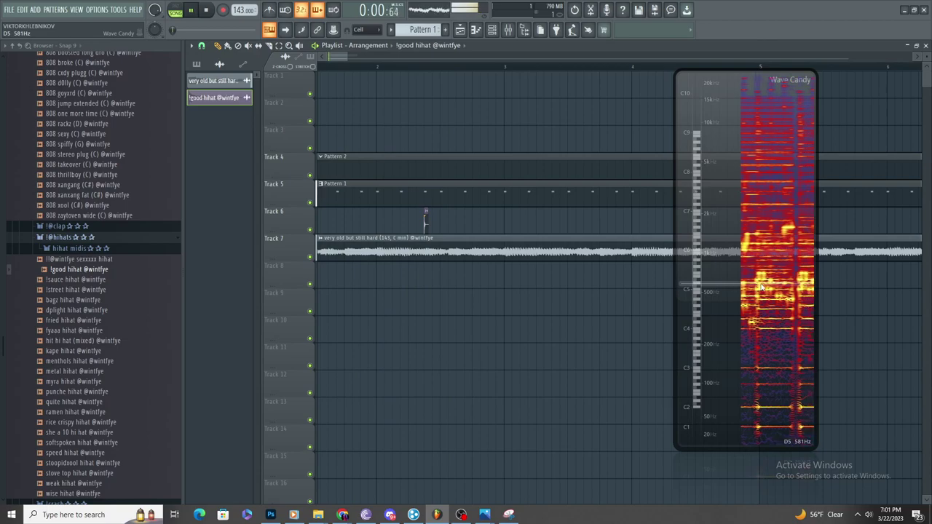
{"action": "key", "text": "space"}
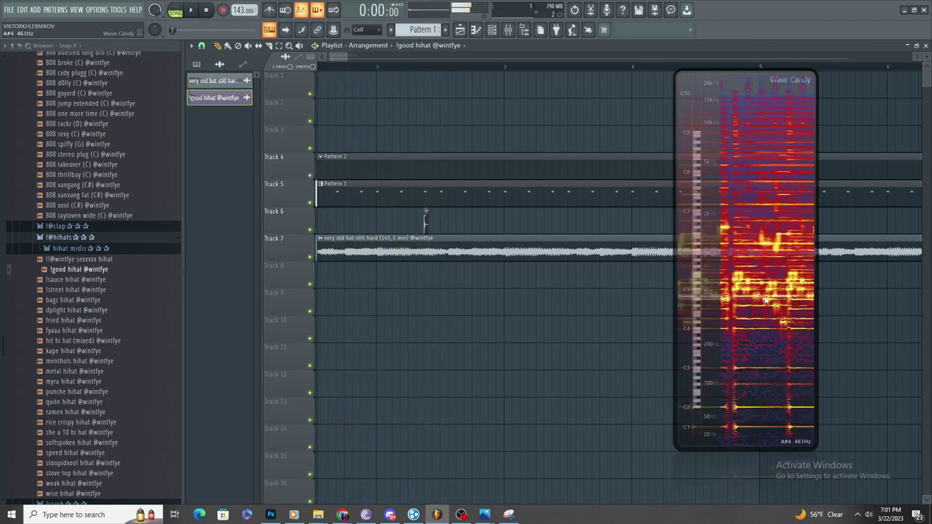
{"action": "key", "text": "space"}
{"action": "scroll", "coordinate": [412, 230], "scroll_direction": "up", "scroll_amount": 3}
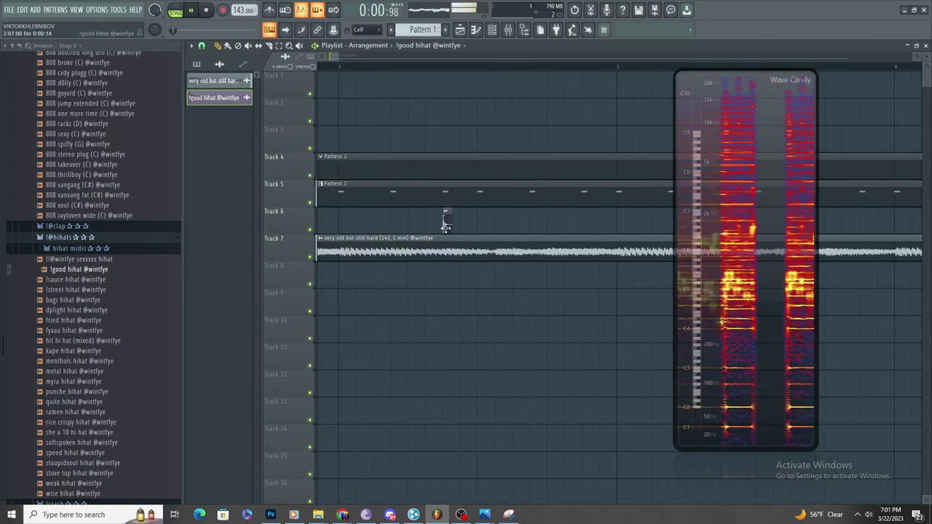
{"action": "key", "text": "space"}
{"action": "scroll", "coordinate": [415, 219], "scroll_direction": "down", "scroll_amount": 2}
{"action": "key", "text": "space"}
{"action": "left_click", "coordinate": [114, 242]}
{"action": "left_click", "coordinate": [115, 241]}
{"action": "left_click", "coordinate": [121, 227]}
{"action": "key", "text": "space"}
{"action": "left_click", "coordinate": [109, 268]}
{"action": "key", "text": "space"}
{"action": "left_click_drag", "start_coordinate": [110, 269], "coordinate": [464, 278]}
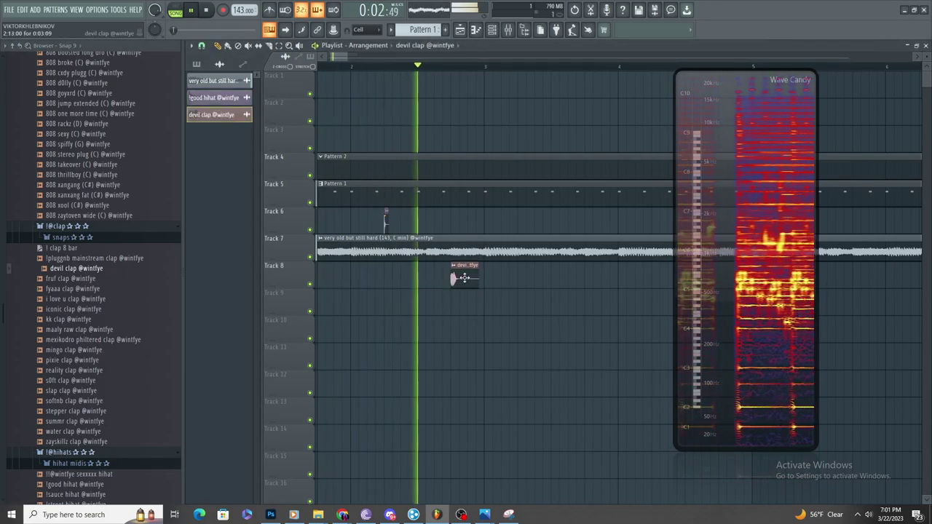
- Add two more devil clap clips on Track 8, at beats 2 and 4 of bar 3
{"action": "left_click", "coordinate": [526, 279]}
{"action": "left_click", "coordinate": [592, 279]}
{"action": "scroll", "coordinate": [560, 337], "scroll_direction": "down", "scroll_amount": 3}
{"action": "scroll", "coordinate": [460, 299], "scroll_direction": "up", "scroll_amount": 3}
{"action": "scroll", "coordinate": [464, 327], "scroll_direction": "down", "scroll_amount": 1}
{"action": "scroll", "coordinate": [464, 327], "scroll_direction": "up", "scroll_amount": 1}
{"action": "key", "text": "space"}
{"action": "left_click", "coordinate": [132, 311]}
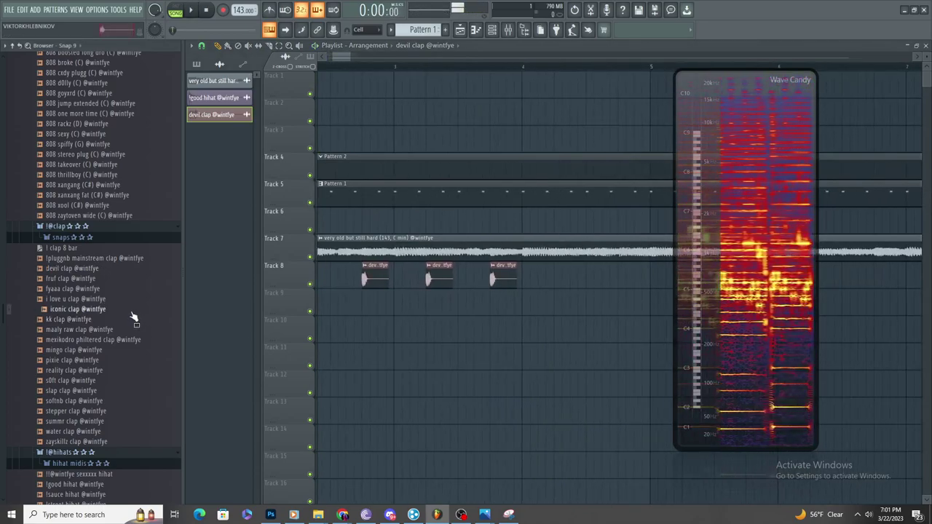
{"action": "left_click_drag", "start_coordinate": [525, 323], "coordinate": [526, 324]}
{"action": "key", "text": "space"}
{"action": "left_click_drag", "start_coordinate": [526, 324], "coordinate": [571, 291]}
{"action": "scroll", "coordinate": [556, 342], "scroll_direction": "down", "scroll_amount": 2}
{"action": "scroll", "coordinate": [555, 350], "scroll_direction": "up", "scroll_amount": 1}
- Repeat the "i love u clap" clip on Track 9 at the middle of bars 5 to 8
{"action": "left_click", "coordinate": [512, 340]}
{"action": "scroll", "coordinate": [541, 348], "scroll_direction": "down", "scroll_amount": 3}
{"action": "right_click", "coordinate": [528, 306]}
{"action": "left_click", "coordinate": [524, 305]}
{"action": "left_click", "coordinate": [611, 304]}
{"action": "scroll", "coordinate": [549, 360], "scroll_direction": "up", "scroll_amount": 2}
{"action": "scroll", "coordinate": [549, 359], "scroll_direction": "down", "scroll_amount": 2}
{"action": "key", "text": "space"}
{"action": "key", "text": "space"}
{"action": "scroll", "coordinate": [420, 337], "scroll_direction": "down", "scroll_amount": 1}
{"action": "double_click", "coordinate": [379, 172]}
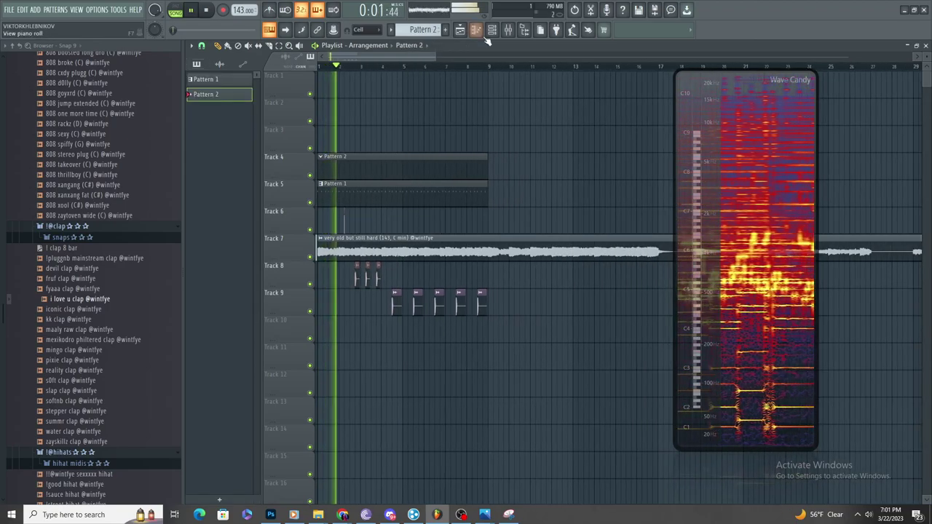
{"action": "left_click", "coordinate": [429, 45]}
{"action": "key", "text": "F6"}
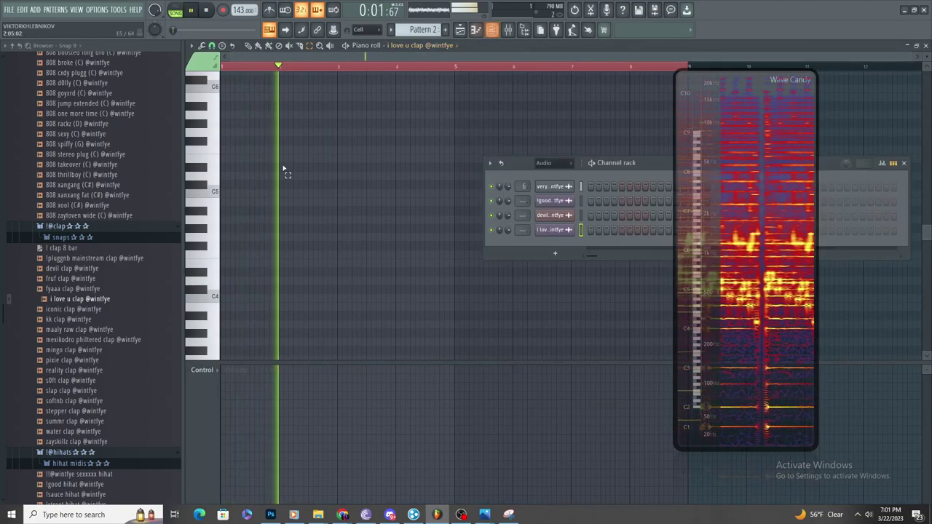
{"action": "key", "text": "space"}
{"action": "scroll", "coordinate": [92, 285], "scroll_direction": "up", "scroll_amount": 8}
{"action": "left_click", "coordinate": [95, 347]}
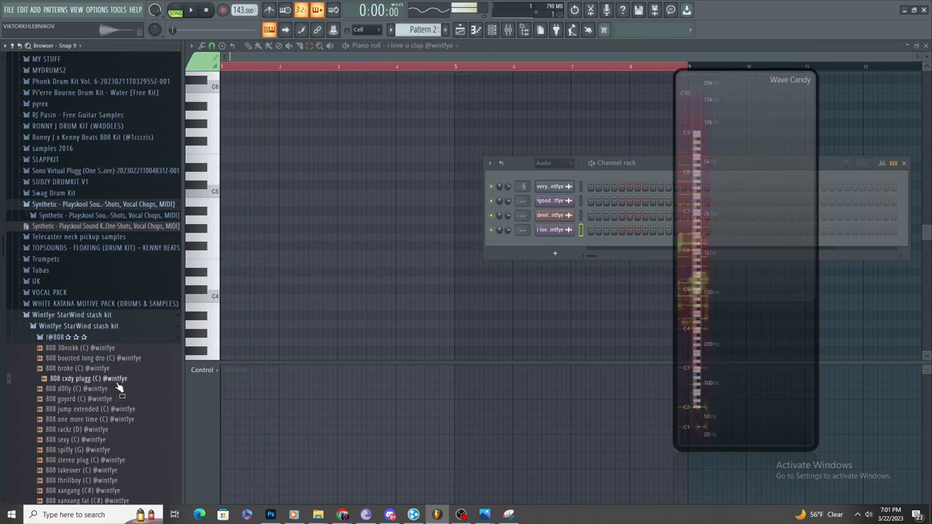
{"action": "left_click_drag", "start_coordinate": [555, 255], "coordinate": [521, 212]}
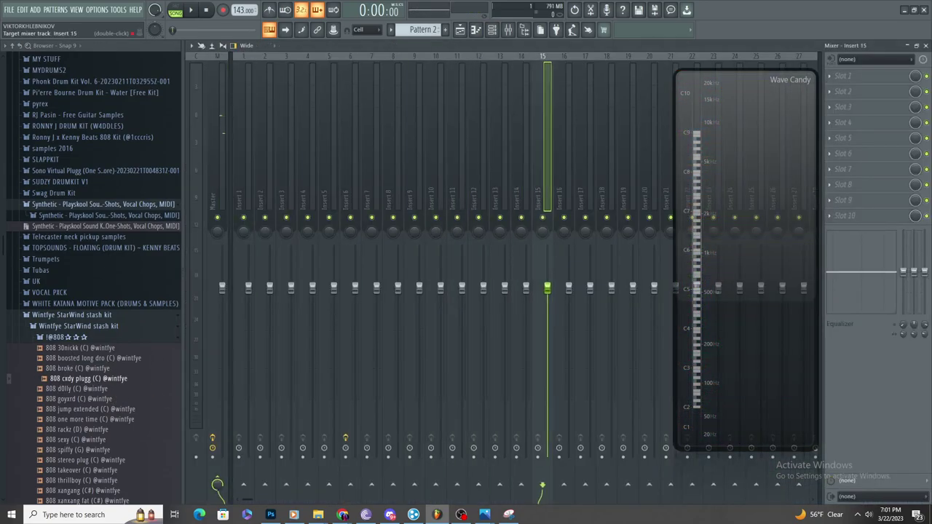
- Enable the volume envelope of the 808 cxdy plugg channel and set its release time to 32%
{"action": "left_click", "coordinate": [492, 29]}
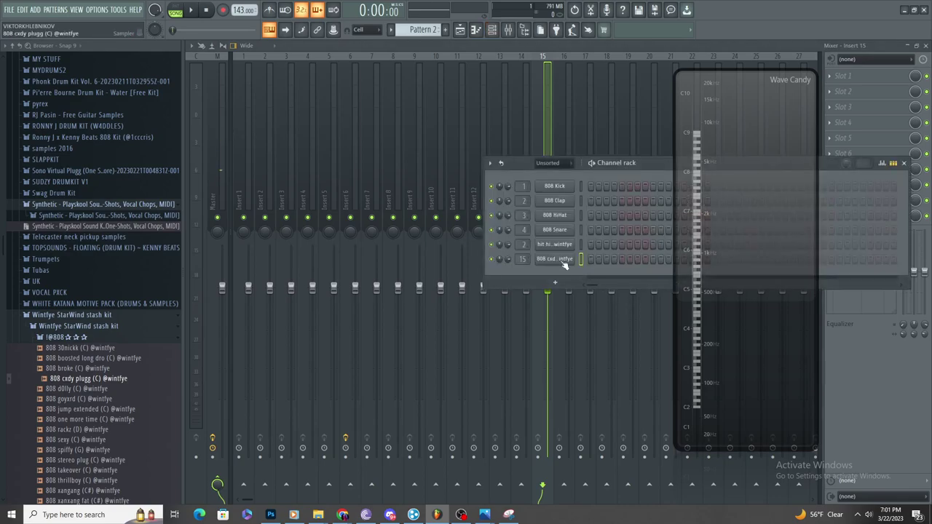
{"action": "left_click", "coordinate": [560, 260]}
{"action": "left_click", "coordinate": [222, 108]}
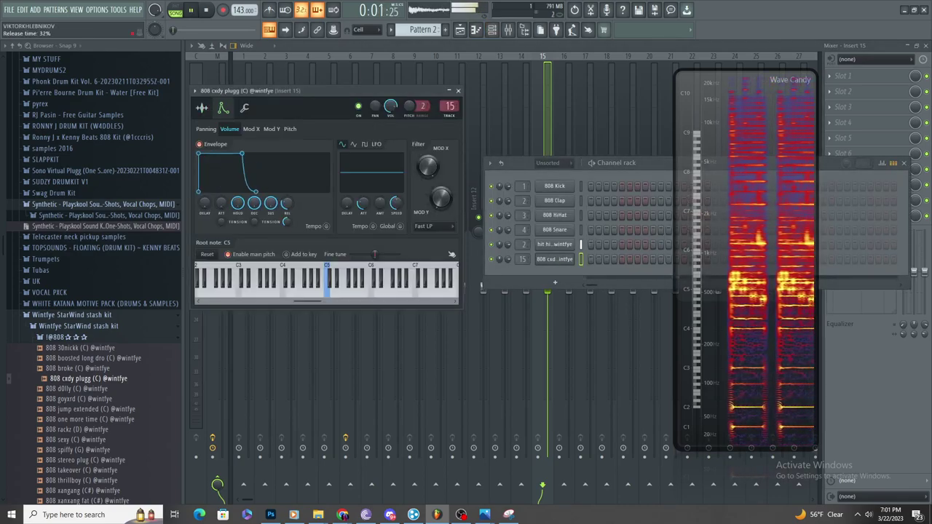
- Draw a C5 note about three quarters of a bar long from bar 1 and an A#4 note at bar 2 for the 808 cxdy plugg
{"action": "left_click", "coordinate": [460, 31]}
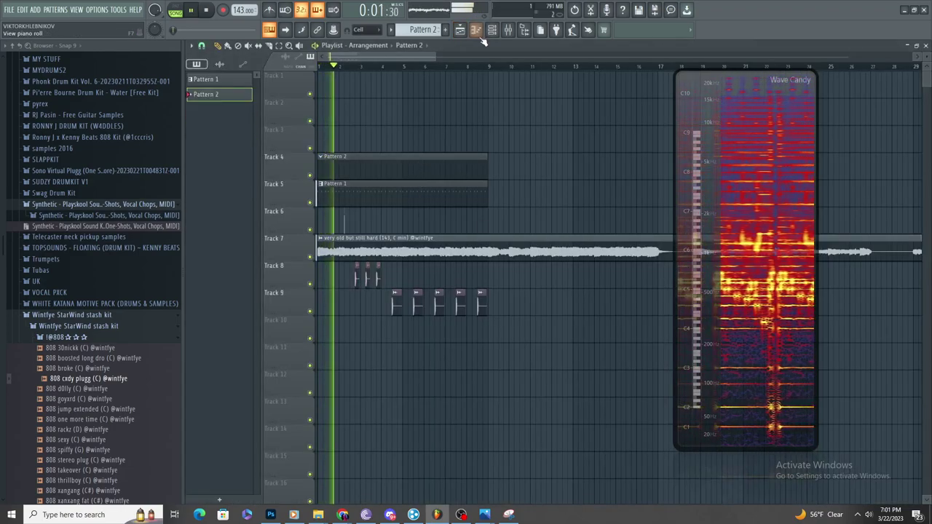
{"action": "key", "text": "F7"}
{"action": "key", "text": "space"}
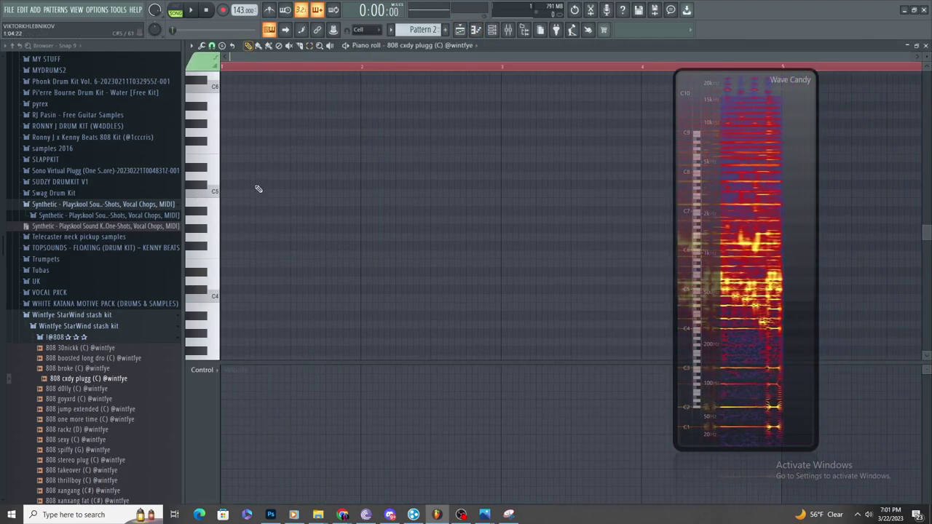
{"action": "scroll", "coordinate": [331, 215], "scroll_direction": "up", "scroll_amount": 2}
{"action": "scroll", "coordinate": [354, 233], "scroll_direction": "down", "scroll_amount": 2}
{"action": "scroll", "coordinate": [354, 233], "scroll_direction": "up", "scroll_amount": 2}
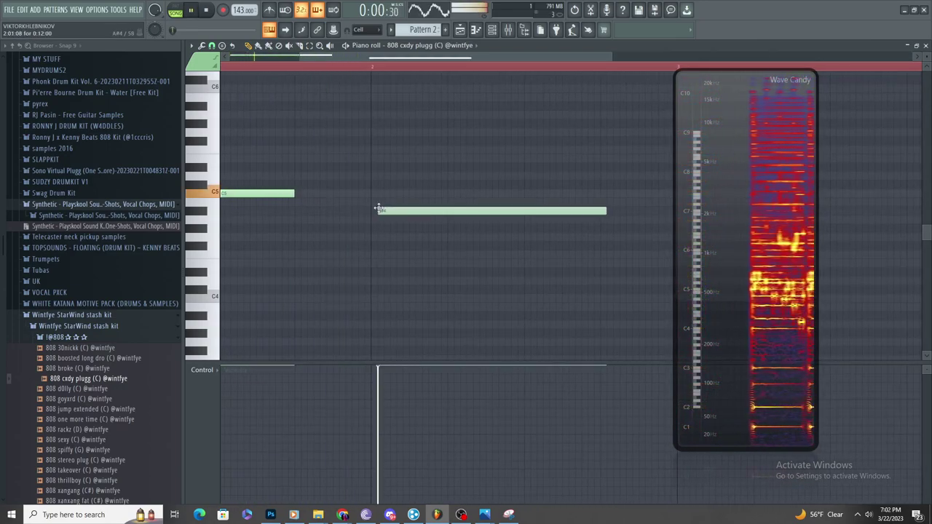
- Check the A#4 note in bar 2 against the melody during playback and delete it
{"action": "scroll", "coordinate": [406, 222], "scroll_direction": "down", "scroll_amount": 2}
{"action": "scroll", "coordinate": [425, 226], "scroll_direction": "up", "scroll_amount": 2}
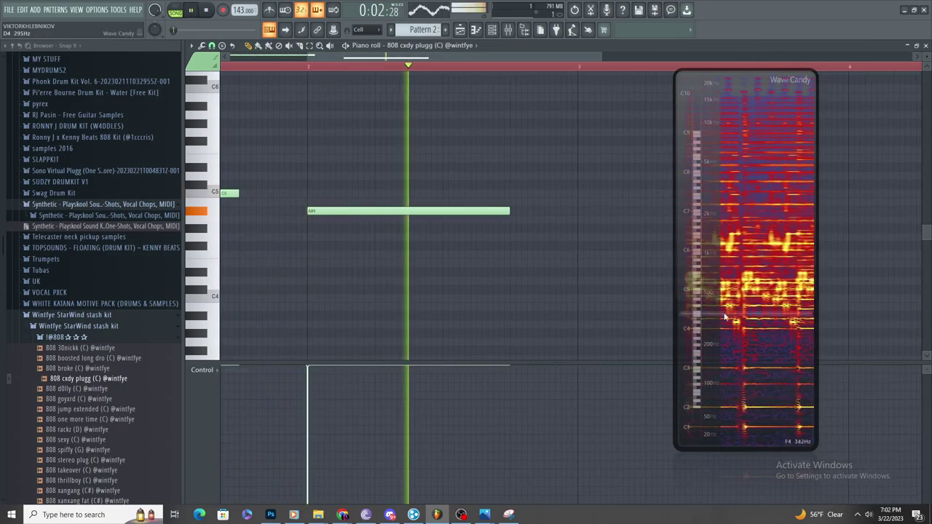
{"action": "scroll", "coordinate": [475, 228], "scroll_direction": "down", "scroll_amount": 1}
{"action": "scroll", "coordinate": [364, 209], "scroll_direction": "down", "scroll_amount": 2}
{"action": "scroll", "coordinate": [369, 210], "scroll_direction": "up", "scroll_amount": 3}
{"action": "scroll", "coordinate": [355, 210], "scroll_direction": "down", "scroll_amount": 3}
{"action": "scroll", "coordinate": [386, 218], "scroll_direction": "up", "scroll_amount": 3}
{"action": "right_click", "coordinate": [402, 211]}
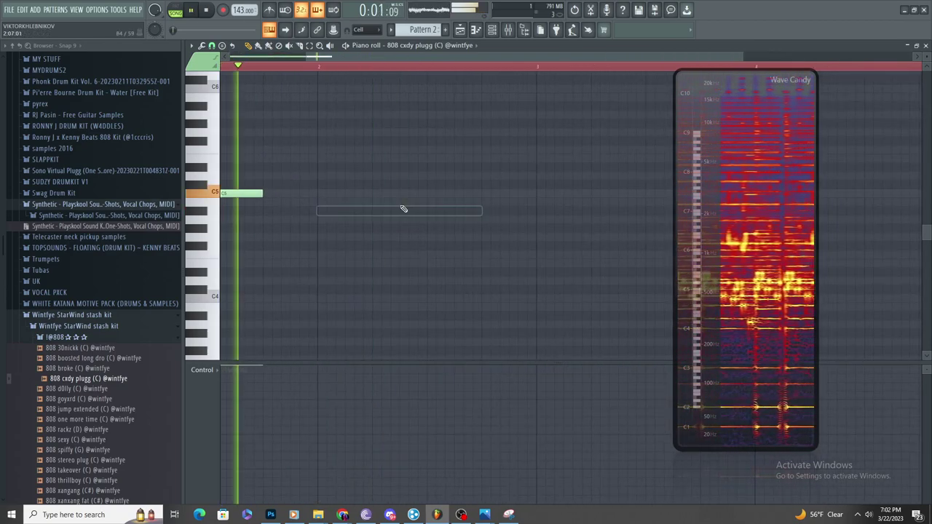
- Shorten the release of the 808 cxdy plugg's volume envelope while comparing it with the melody
{"action": "left_click", "coordinate": [505, 30]}
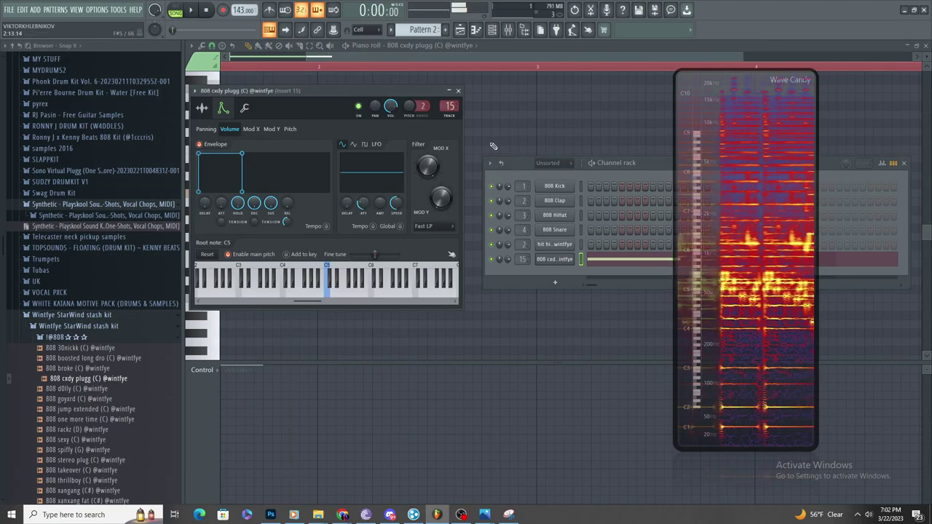
{"action": "key", "text": "space"}
{"action": "left_click", "coordinate": [492, 144]}
{"action": "right_click", "coordinate": [492, 144]}
{"action": "scroll", "coordinate": [308, 208], "scroll_direction": "up", "scroll_amount": 1}
{"action": "left_click", "coordinate": [492, 29]}
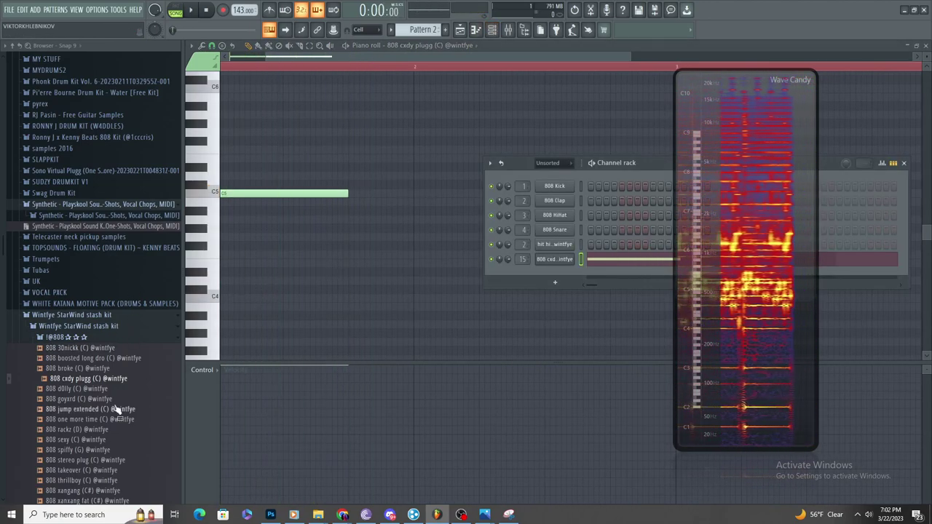
- Audition alternative 808 samples in the stash kit and in the Utopia Sound Kit's Filthy Yeat-Carti drum kit
{"action": "scroll", "coordinate": [119, 410], "scroll_direction": "down", "scroll_amount": 6}
{"action": "left_click", "coordinate": [128, 316]}
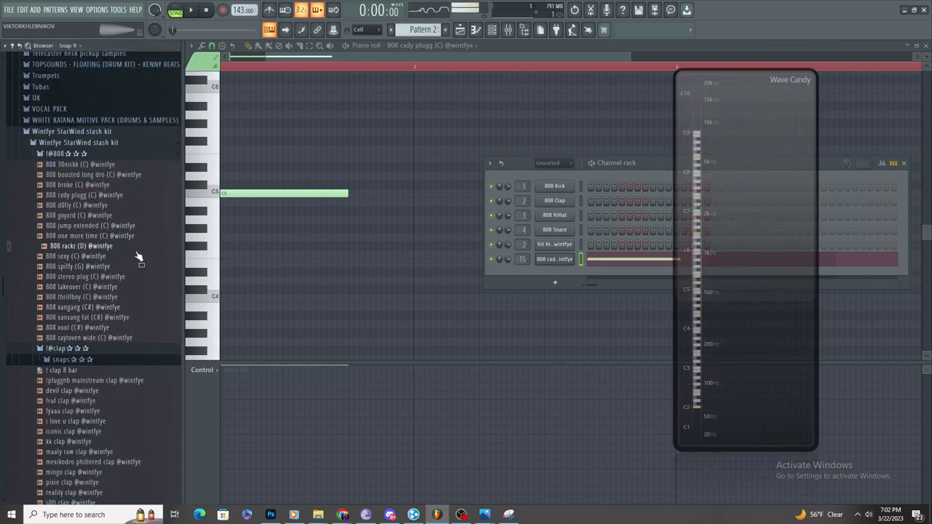
{"action": "scroll", "coordinate": [134, 198], "scroll_direction": "up", "scroll_amount": 15}
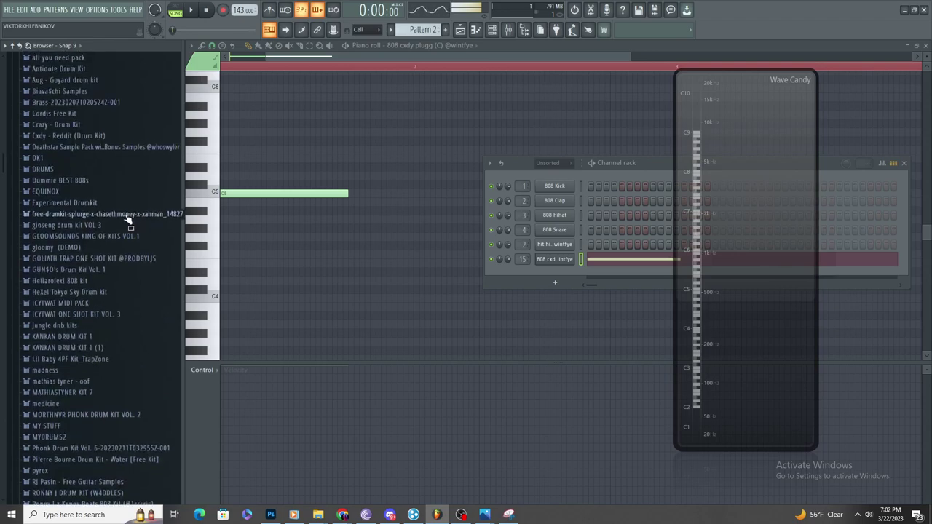
{"action": "left_click", "coordinate": [109, 248]}
{"action": "key", "text": "space"}
{"action": "left_click", "coordinate": [108, 259]}
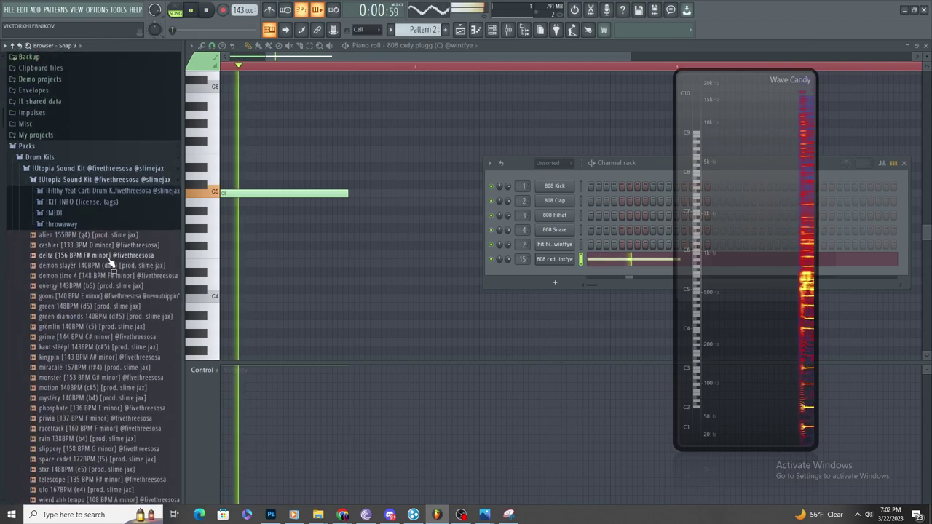
{"action": "left_click", "coordinate": [112, 192]}
{"action": "left_click", "coordinate": [115, 202]}
{"action": "key", "text": "space"}
{"action": "left_click", "coordinate": [125, 232]}
{"action": "left_click", "coordinate": [125, 274]}
{"action": "left_click", "coordinate": [121, 316]}
{"action": "scroll", "coordinate": [120, 316], "scroll_direction": "down", "scroll_amount": 4}
{"action": "left_click", "coordinate": [112, 222]}
{"action": "left_click", "coordinate": [117, 254]}
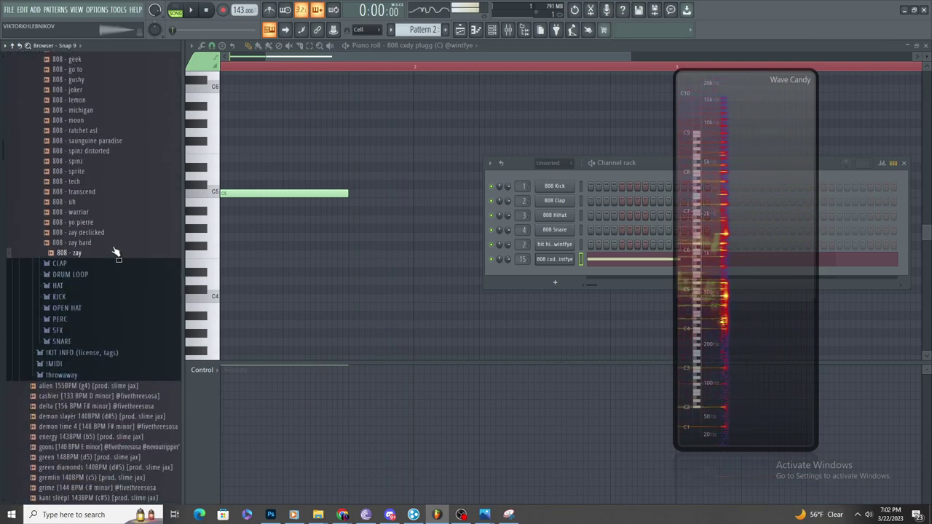
- Go through the Filthy Yeat-Carti drum kit's 808 samples again and collapse the Utopia Sound Kit's folders
{"action": "left_click", "coordinate": [112, 163]}
{"action": "scroll", "coordinate": [111, 164], "scroll_direction": "up", "scroll_amount": 1}
{"action": "scroll", "coordinate": [111, 218], "scroll_direction": "up", "scroll_amount": 8}
{"action": "left_click", "coordinate": [107, 252]}
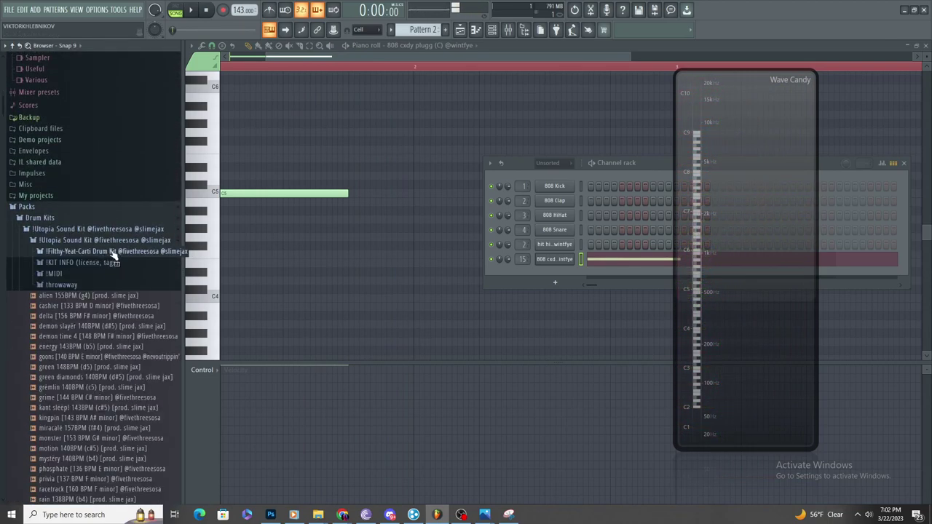
{"action": "left_click", "coordinate": [113, 252]}
{"action": "scroll", "coordinate": [112, 248], "scroll_direction": "down", "scroll_amount": 5}
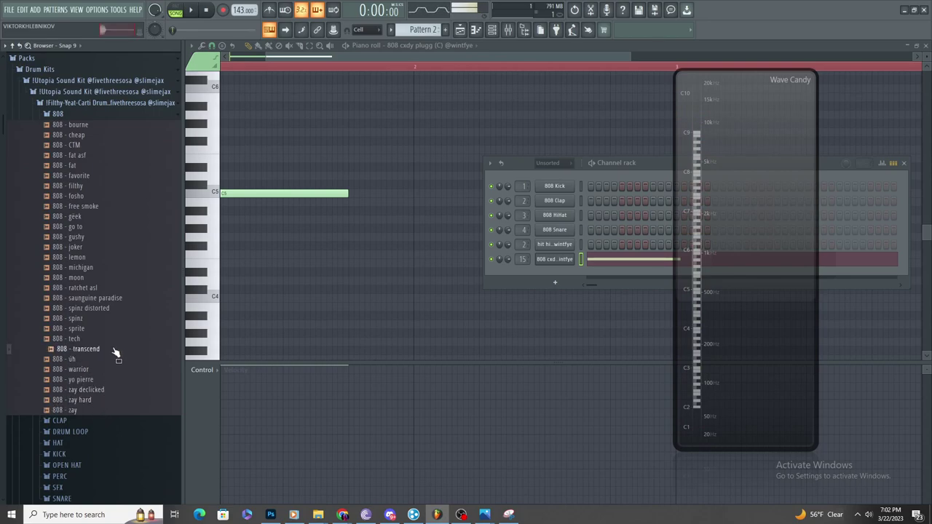
{"action": "left_click", "coordinate": [116, 113]}
{"action": "left_click", "coordinate": [123, 102]}
{"action": "left_click", "coordinate": [124, 91]}
{"action": "key", "text": "space"}
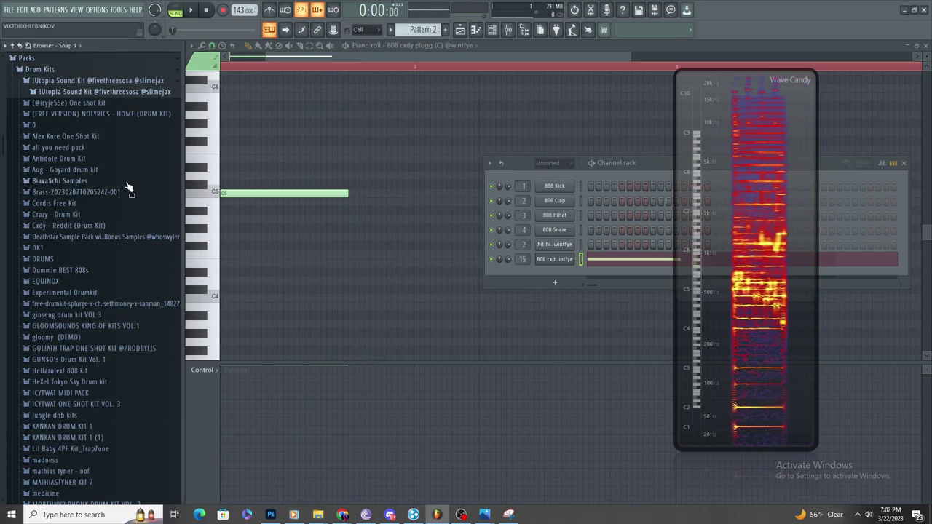
{"action": "scroll", "coordinate": [115, 218], "scroll_direction": "down", "scroll_amount": 15}
{"action": "left_click", "coordinate": [107, 184]}
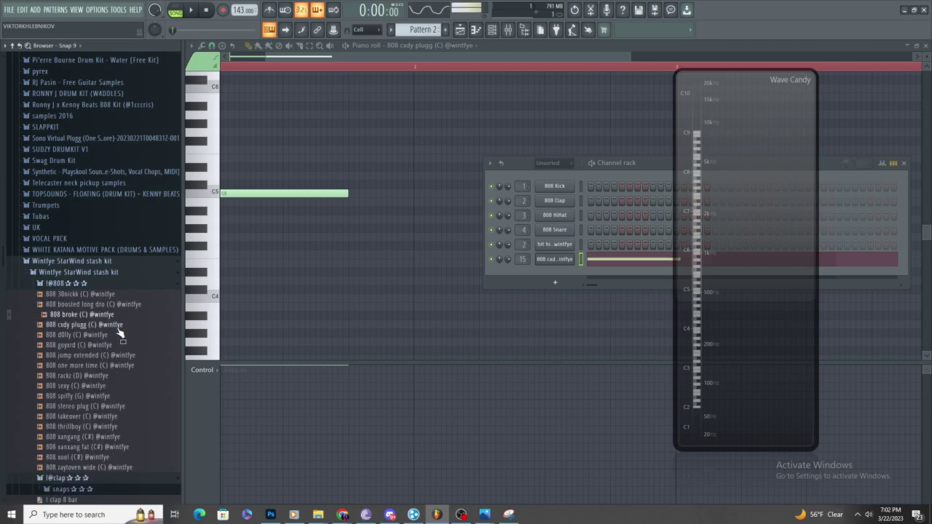
{"action": "key", "text": "space"}
{"action": "left_click_drag", "start_coordinate": [553, 287], "coordinate": [522, 241]}
{"action": "left_click", "coordinate": [492, 30]}
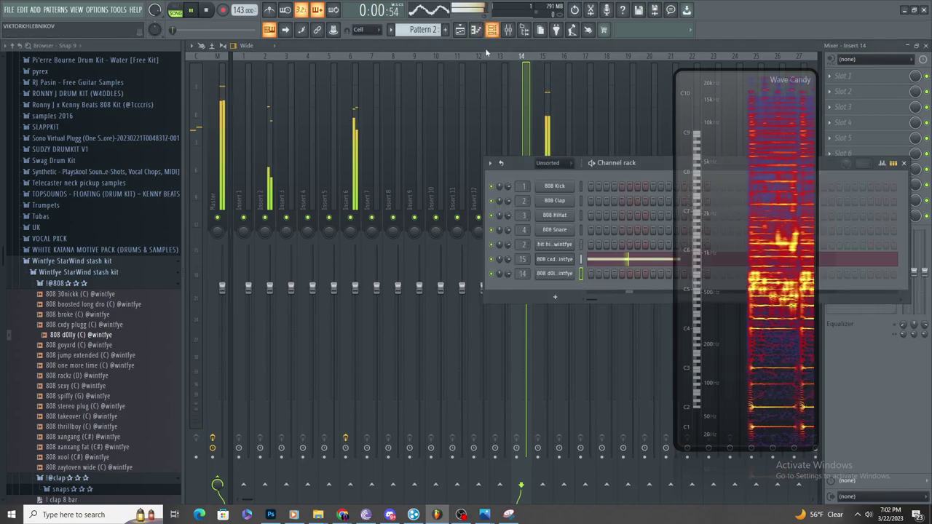
- Switch the Pattern 2 piano roll to the 808 d0lly channel and draw a half-bar A#4 note at the start of bar 2
{"action": "left_click", "coordinate": [459, 29]}
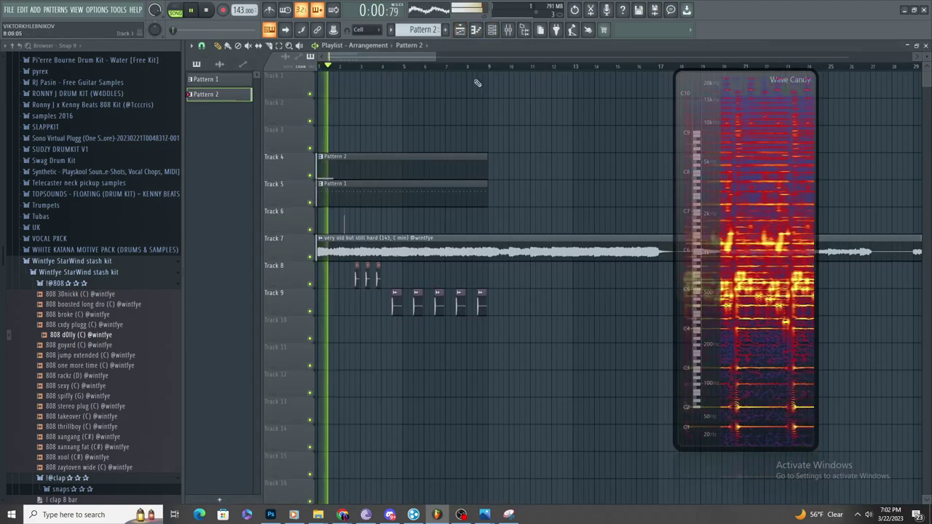
{"action": "key", "text": "F7"}
{"action": "left_click", "coordinate": [432, 46]}
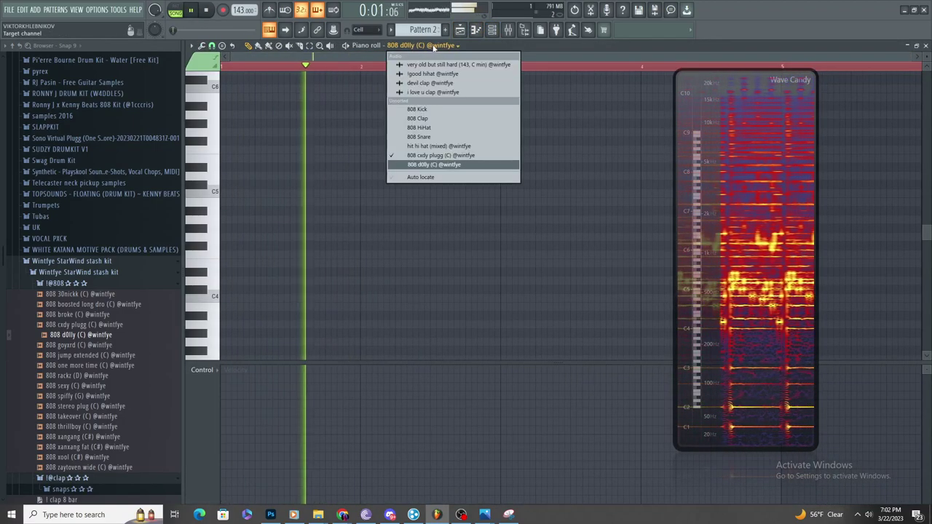
{"action": "left_click", "coordinate": [434, 164]}
{"action": "left_click", "coordinate": [358, 228]}
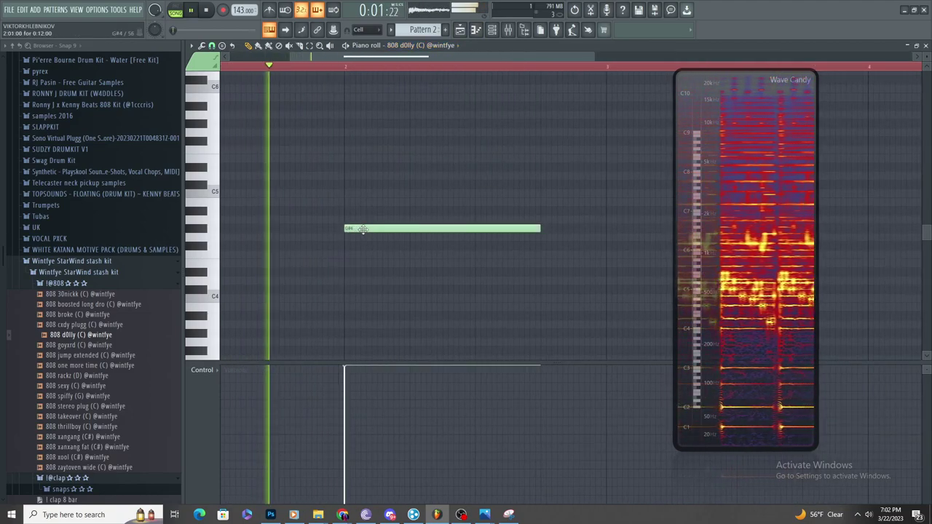
{"action": "left_click_drag", "start_coordinate": [365, 230], "coordinate": [366, 210]}
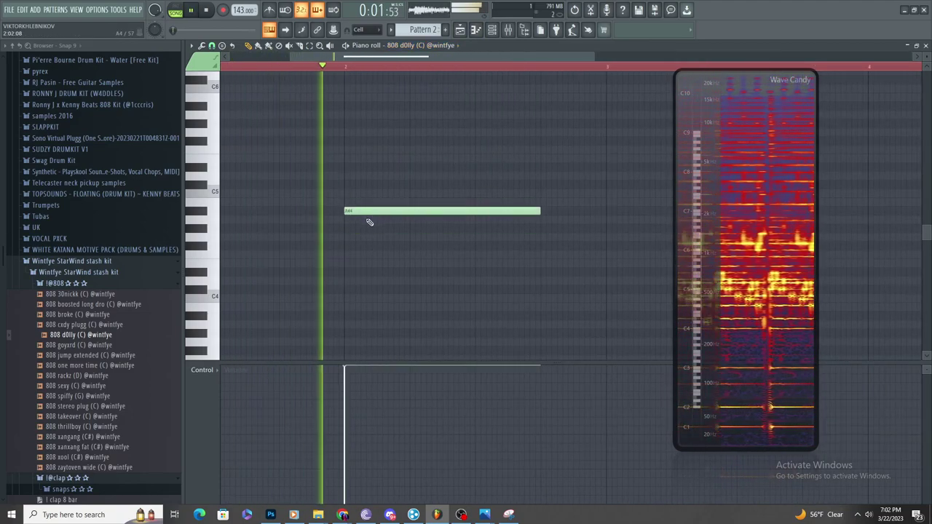
{"action": "scroll", "coordinate": [437, 252], "scroll_direction": "down", "scroll_amount": 3}
{"action": "scroll", "coordinate": [437, 252], "scroll_direction": "up", "scroll_amount": 2}
{"action": "key", "text": "space"}
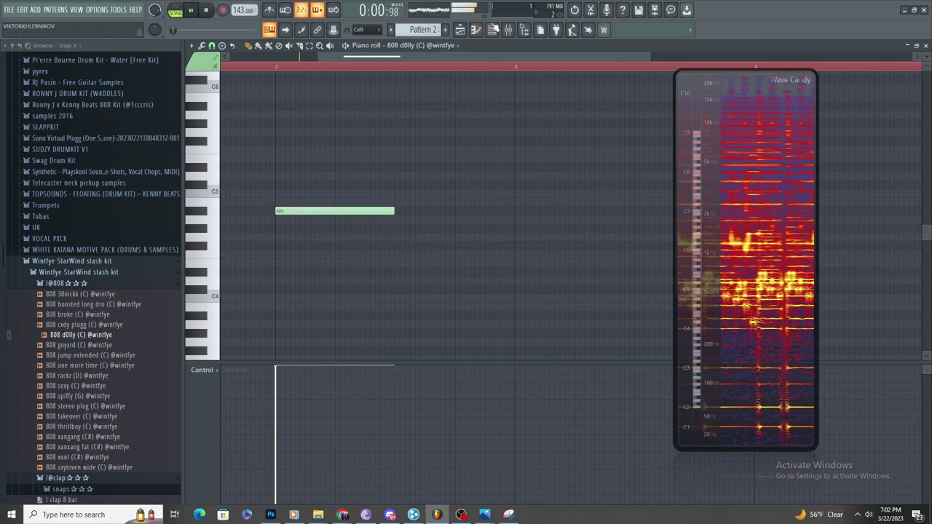
- Enable the volume envelope of the 808 d0lly channel and set its release time to 29%
{"action": "left_click", "coordinate": [491, 29]}
{"action": "key", "text": "space"}
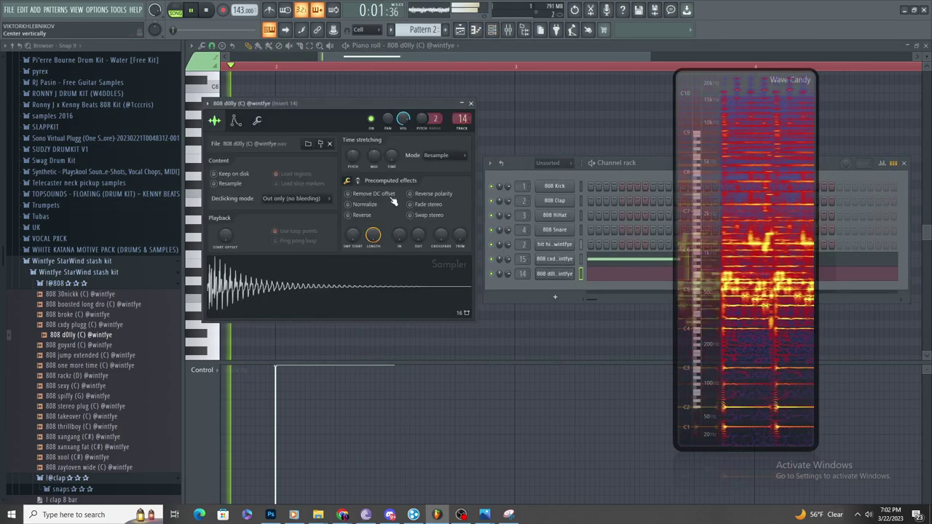
{"action": "left_click", "coordinate": [236, 121]}
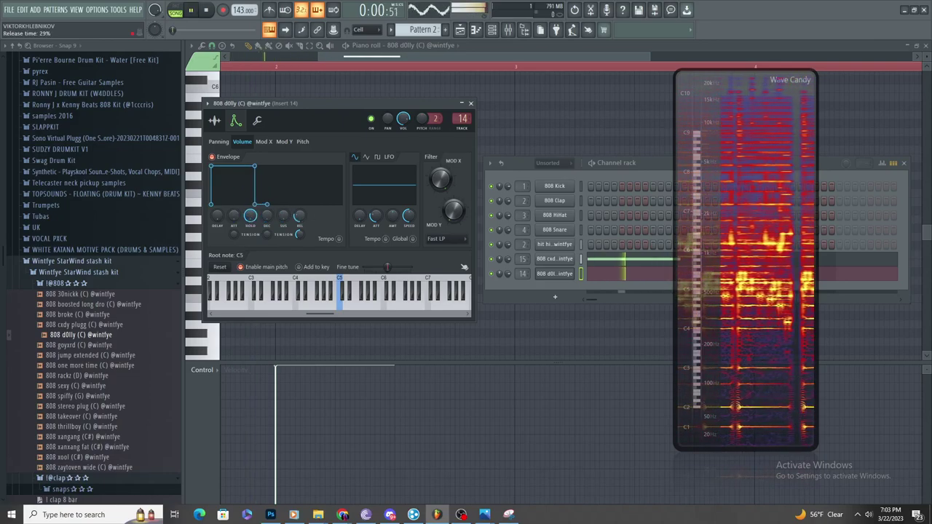
- Add Fruity Parametric EQ 2 to Insert 14, cutting the lows with bands 1 and 2 and boosting band 3 about 12 dB near 186 Hz
{"action": "left_click", "coordinate": [508, 30]}
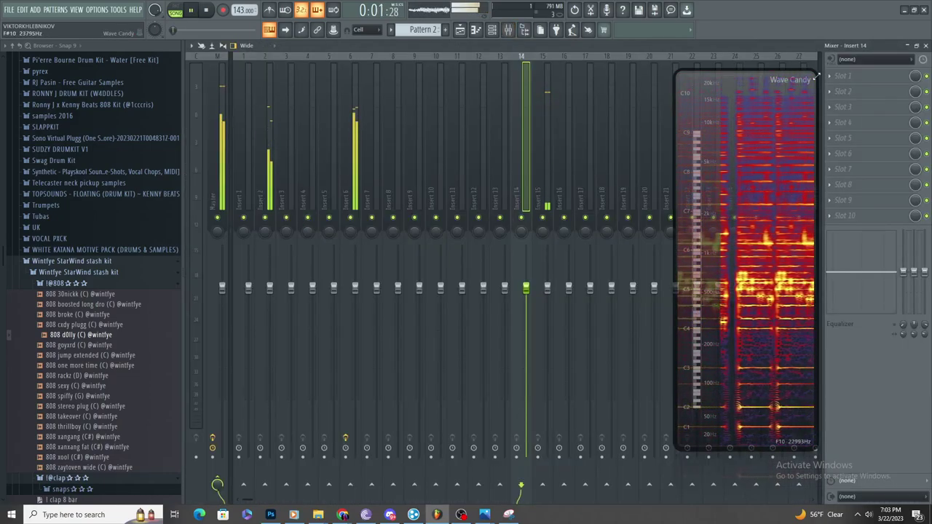
{"action": "left_click", "coordinate": [829, 76]}
{"action": "left_click", "coordinate": [715, 340]}
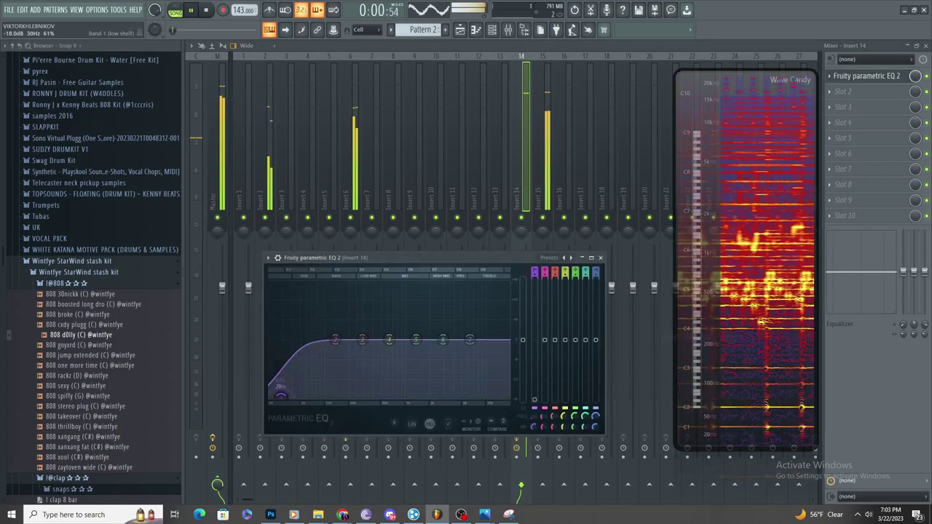
{"action": "left_click_drag", "start_coordinate": [355, 330], "coordinate": [330, 301]}
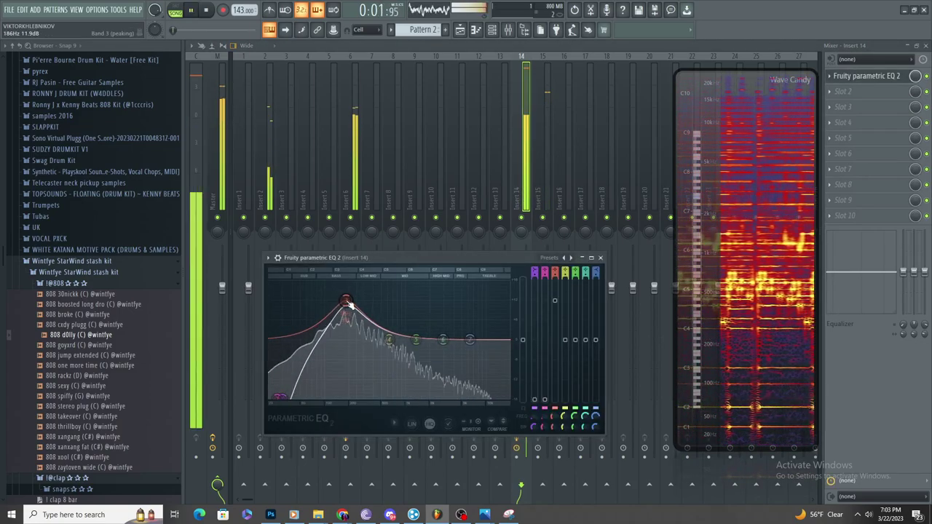
- Pull EQ bands 7 and 4 down to cut the highs above the bass range and raise band 3 further
{"action": "left_click_drag", "start_coordinate": [470, 339], "coordinate": [377, 396]}
{"action": "left_click_drag", "start_coordinate": [389, 339], "coordinate": [378, 397]}
{"action": "left_click_drag", "start_coordinate": [347, 300], "coordinate": [326, 284]}
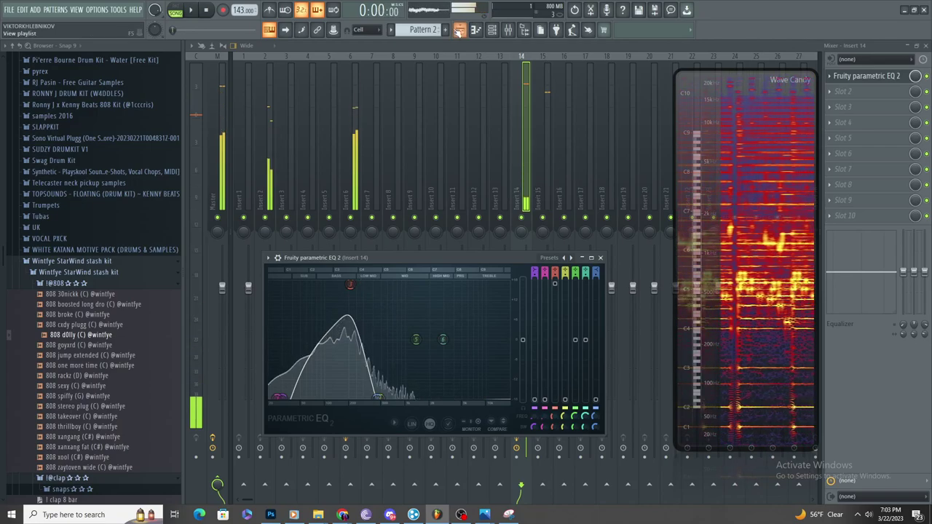
- Reopen the EQ on Insert 14 and pull band 5 all the way down at the low end during playback
{"action": "left_click", "coordinate": [458, 29]}
{"action": "key", "text": "space"}
{"action": "left_click", "coordinate": [518, 28]}
{"action": "key", "text": "space"}
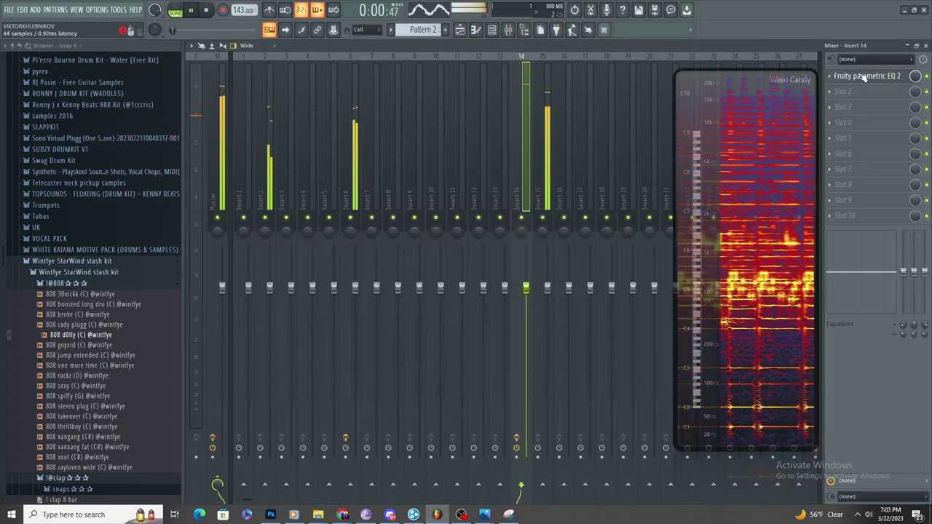
{"action": "left_click", "coordinate": [863, 77]}
{"action": "left_click", "coordinate": [284, 394]}
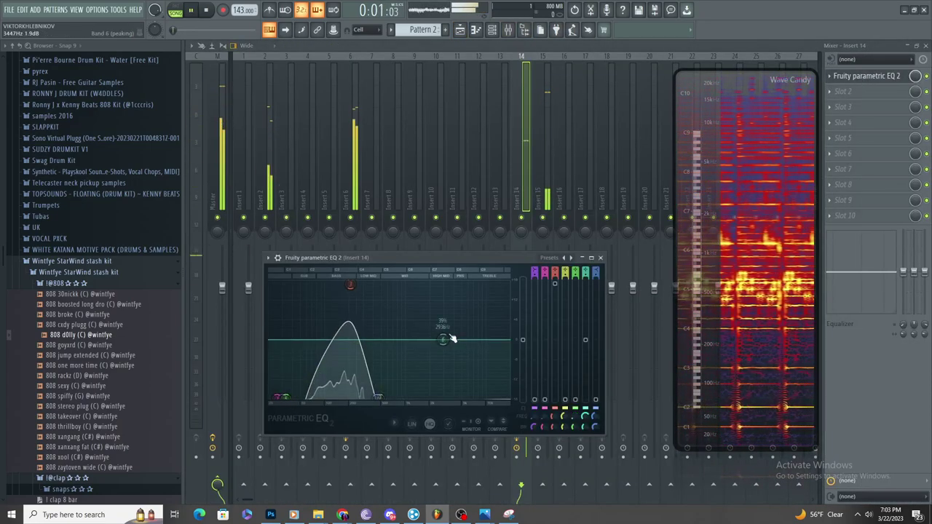
{"action": "key", "text": "space"}
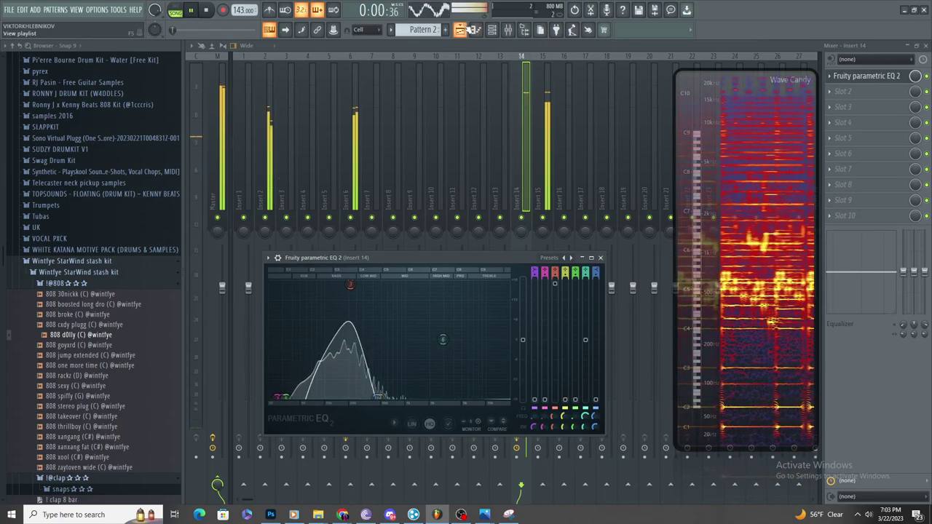
- In Pattern 2's 808 d0lly piano roll, add a C5 note about three steps long right after the A#4 note
{"action": "left_click", "coordinate": [462, 29]}
{"action": "double_click", "coordinate": [379, 156]}
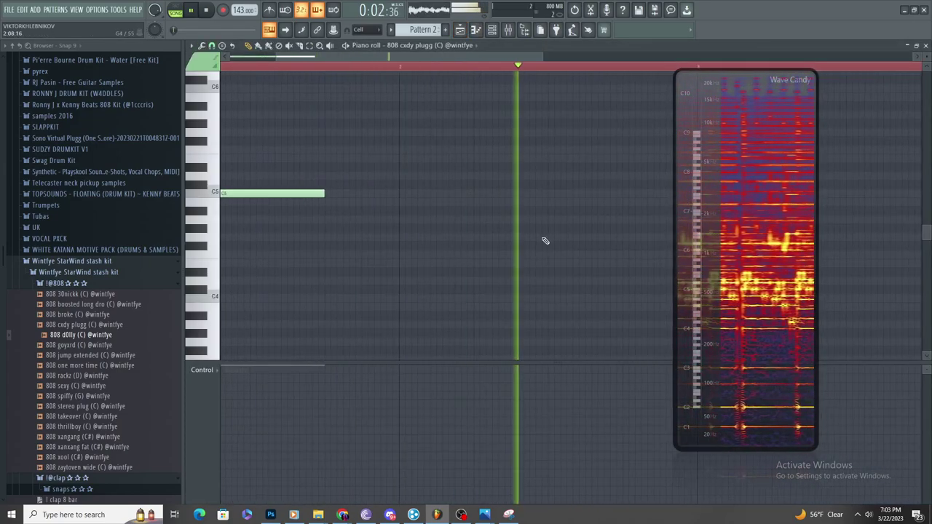
{"action": "left_click", "coordinate": [401, 45]}
{"action": "left_click", "coordinate": [437, 164]}
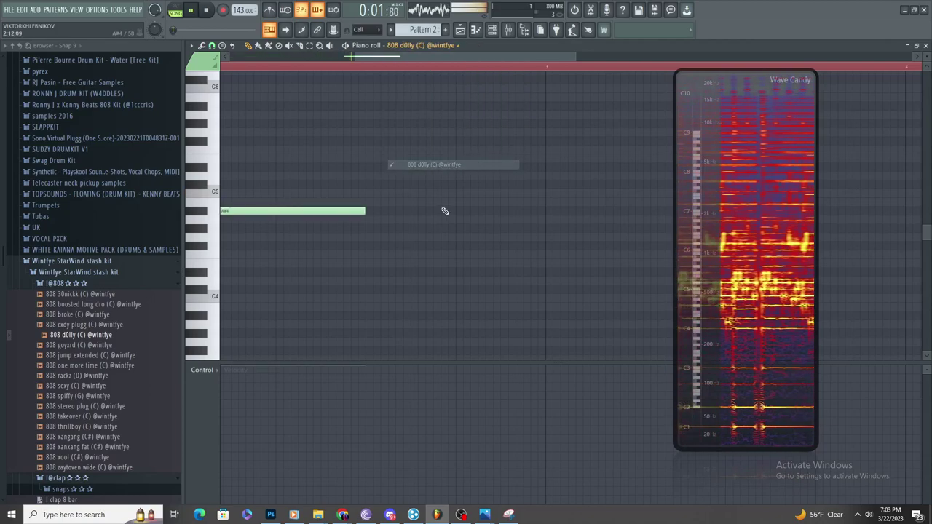
{"action": "left_click", "coordinate": [360, 220]}
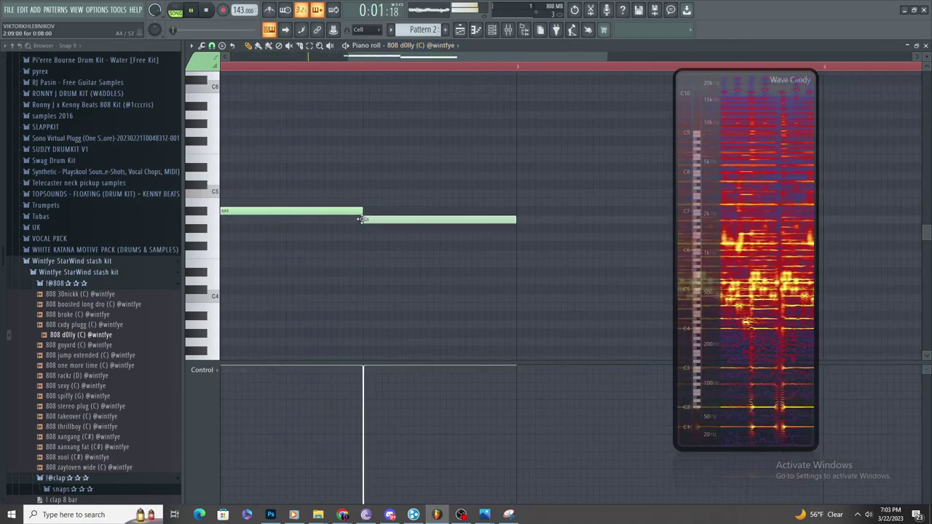
{"action": "left_click_drag", "start_coordinate": [356, 214], "coordinate": [412, 194]}
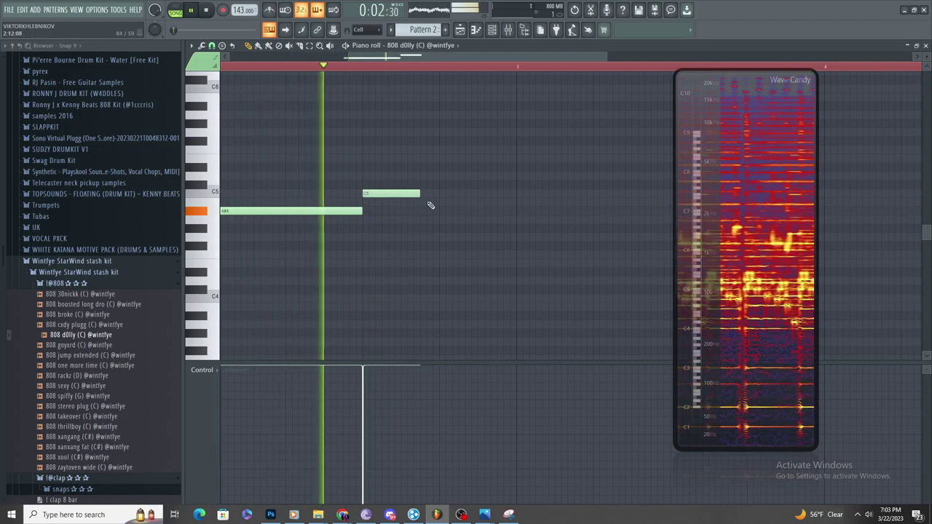
- Add two more three-step C5 notes back to back, filling the 808 d0lly part up to the start of bar 3
{"action": "left_click", "coordinate": [425, 193]}
{"action": "key", "text": "space"}
{"action": "key", "text": "space"}
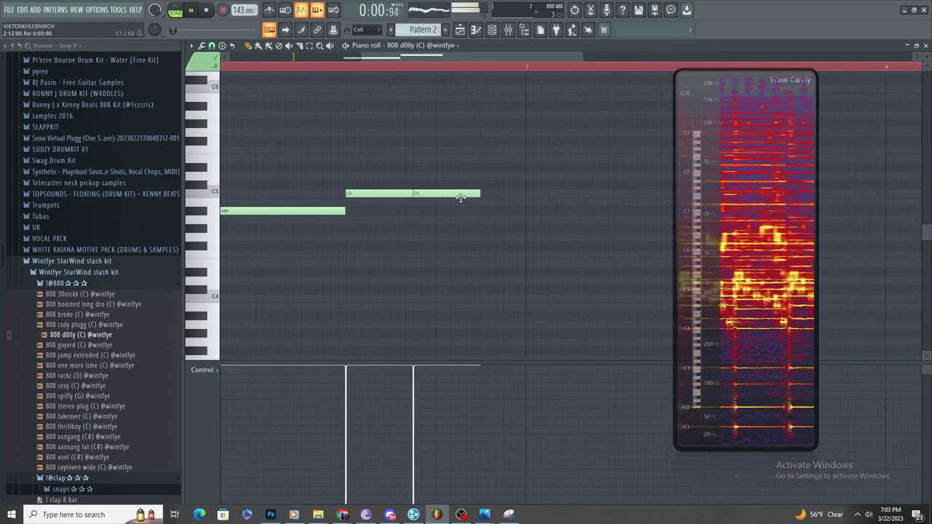
{"action": "left_click", "coordinate": [483, 193]}
{"action": "scroll", "coordinate": [516, 222], "scroll_direction": "up", "scroll_amount": 1}
{"action": "key", "text": "space"}
{"action": "left_click_drag", "start_coordinate": [504, 194], "coordinate": [535, 214]}
{"action": "key", "text": "space"}
- Switch to the 808 cxdy plugg channel and add a C5 note at the start of bar 3, trimmed to just under six steps
{"action": "left_click", "coordinate": [408, 45]}
{"action": "left_click", "coordinate": [459, 155]}
{"action": "left_click", "coordinate": [484, 194]}
{"action": "left_click_drag", "start_coordinate": [529, 194], "coordinate": [590, 196]}
{"action": "key", "text": "space"}
{"action": "key", "text": "space"}
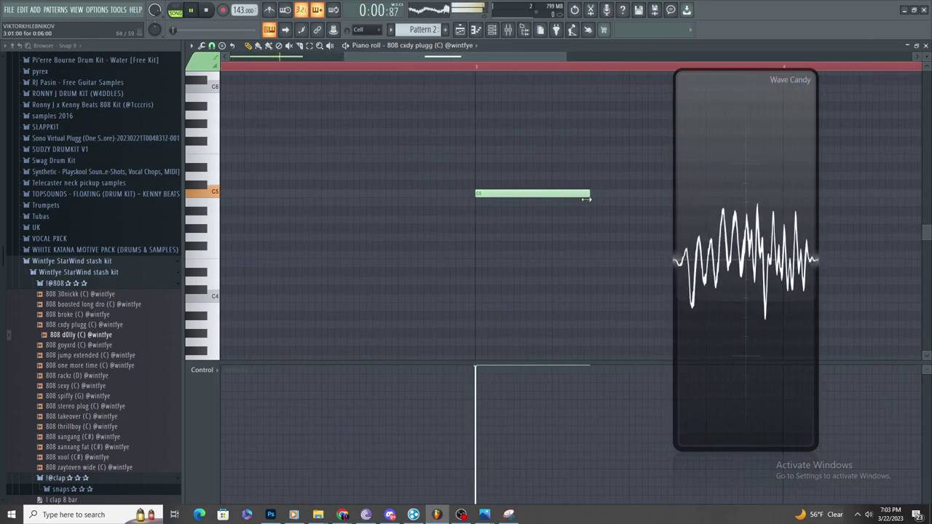
{"action": "left_click", "coordinate": [587, 202]}
{"action": "key", "text": "ctrl+z"}
{"action": "key", "text": "ctrl+alt+z"}
- Cycle the Wave Candy visualizer through the meter and oscilloscope modes and set it to Spectrum
{"action": "right_click", "coordinate": [741, 208]}
{"action": "left_click", "coordinate": [782, 288]}
{"action": "key", "text": "space"}
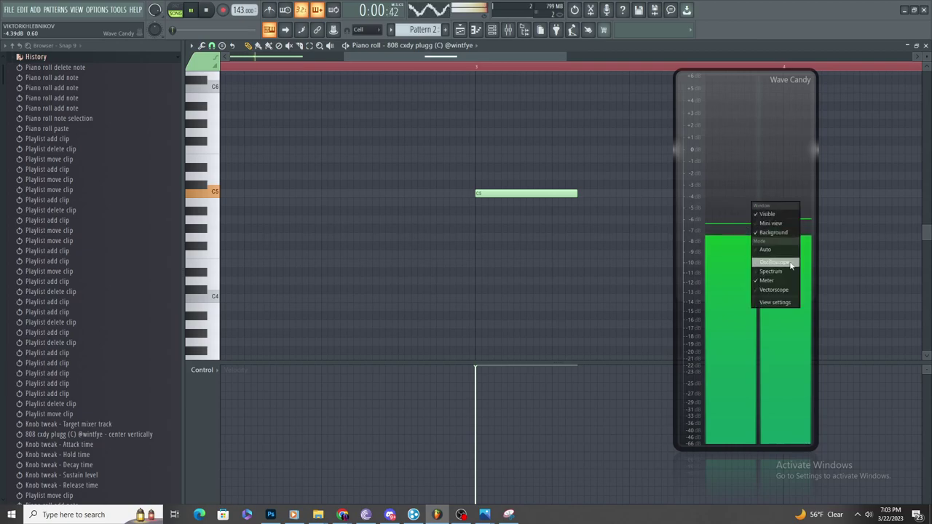
{"action": "left_click", "coordinate": [788, 262]}
{"action": "right_click", "coordinate": [768, 247]}
{"action": "left_click", "coordinate": [794, 310]}
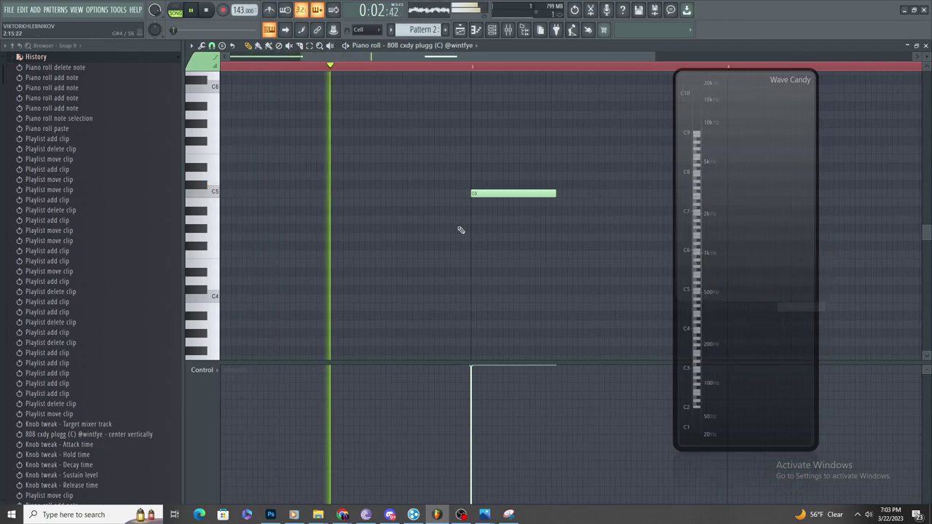
- Add an E5 note about six steps long halfway through bar 3 in the 808 cxdy plugg part
{"action": "scroll", "coordinate": [459, 227], "scroll_direction": "down", "scroll_amount": 2}
{"action": "scroll", "coordinate": [516, 209], "scroll_direction": "up", "scroll_amount": 3}
{"action": "scroll", "coordinate": [480, 215], "scroll_direction": "down", "scroll_amount": 1}
{"action": "scroll", "coordinate": [576, 255], "scroll_direction": "up", "scroll_amount": 2}
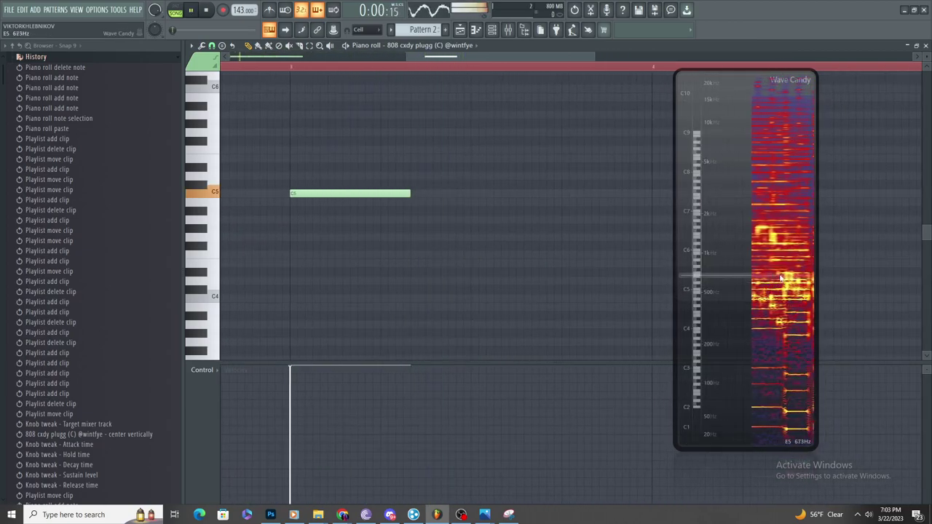
{"action": "left_click_drag", "start_coordinate": [424, 175], "coordinate": [504, 160]}
{"action": "scroll", "coordinate": [408, 197], "scroll_direction": "down", "scroll_amount": 2}
{"action": "scroll", "coordinate": [459, 216], "scroll_direction": "up", "scroll_amount": 2}
{"action": "scroll", "coordinate": [478, 197], "scroll_direction": "down", "scroll_amount": 3}
{"action": "scroll", "coordinate": [508, 211], "scroll_direction": "up", "scroll_amount": 2}
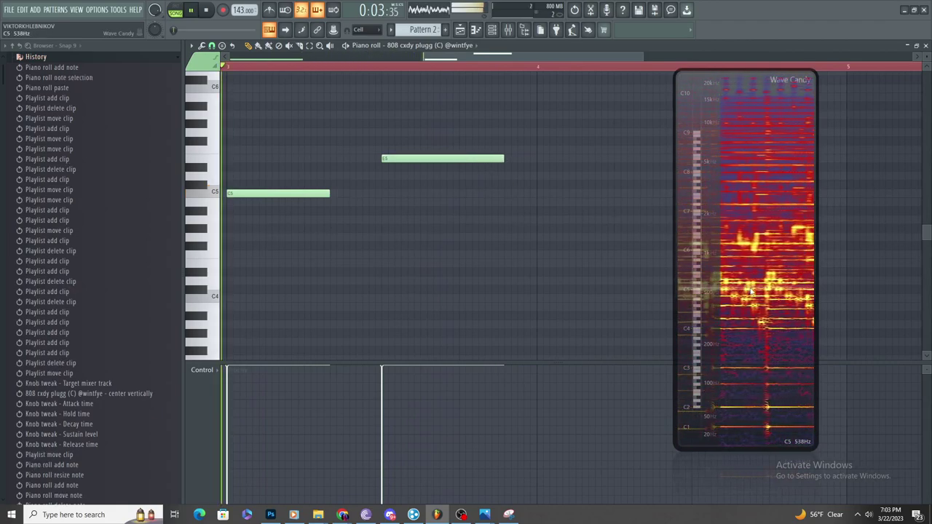
- Audition the 808 line and lower the note halfway through bar 3 to D5
{"action": "key", "text": "space"}
{"action": "key", "text": "space"}
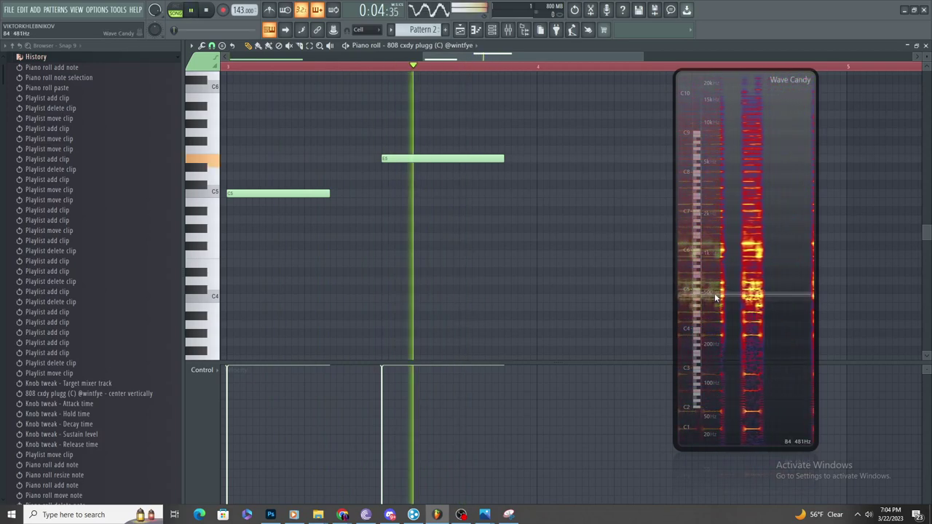
{"action": "key", "text": "space"}
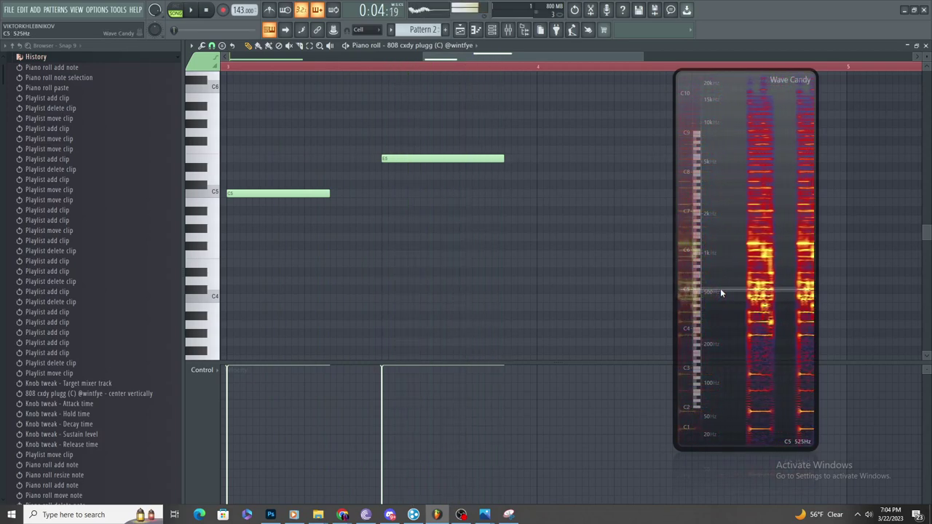
{"action": "left_click_drag", "start_coordinate": [472, 159], "coordinate": [472, 179]}
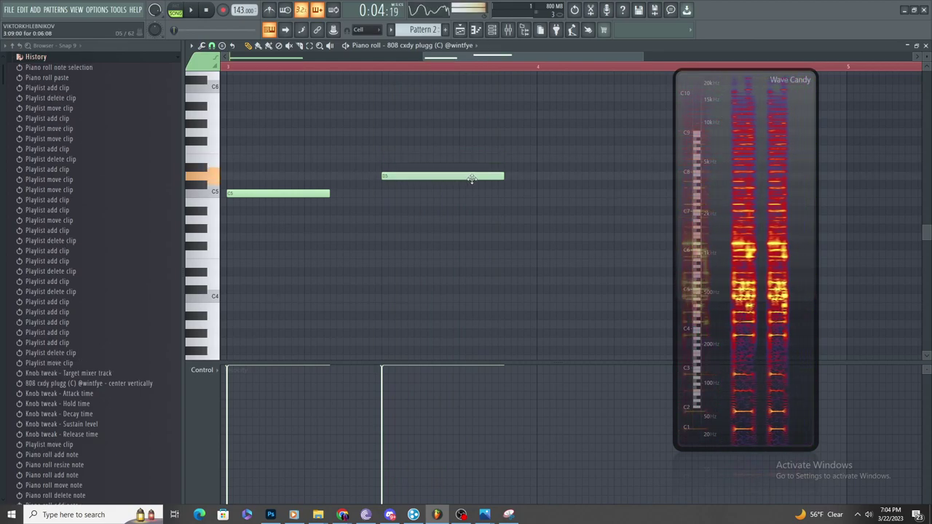
{"action": "key", "text": "space"}
- Add a note of the same length at the start of bar 4 and tune it to D#5
{"action": "left_click_drag", "start_coordinate": [519, 159], "coordinate": [533, 159]}
{"action": "scroll", "coordinate": [510, 175], "scroll_direction": "down", "scroll_amount": 2}
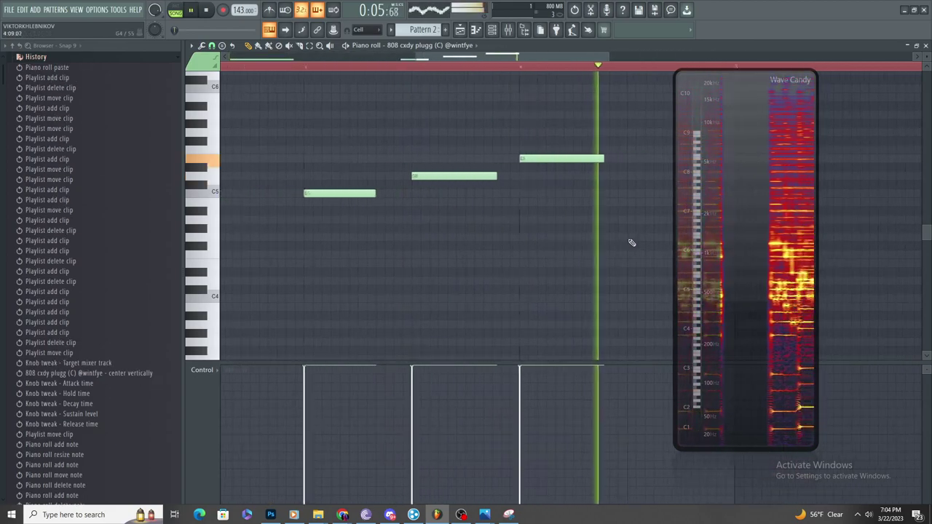
{"action": "scroll", "coordinate": [626, 243], "scroll_direction": "up", "scroll_amount": 3}
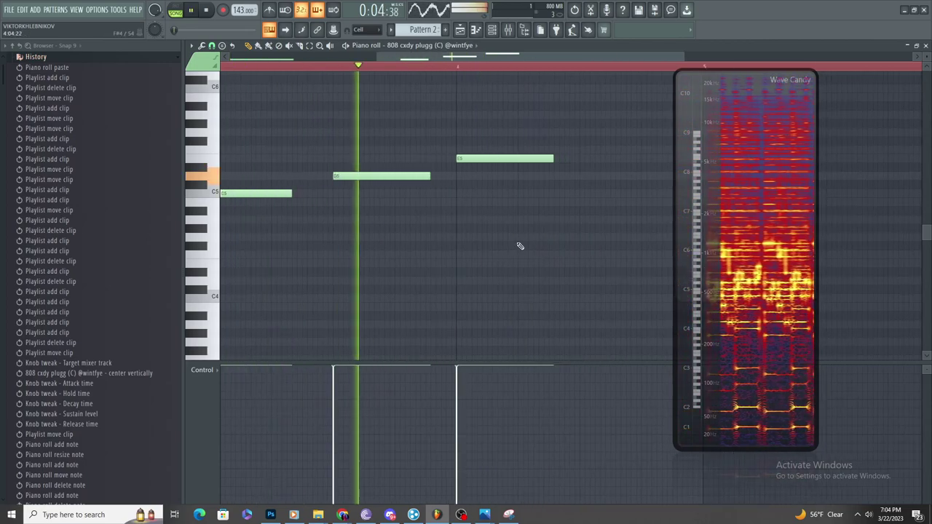
{"action": "key", "text": "space"}
{"action": "left_click_drag", "start_coordinate": [430, 155], "coordinate": [430, 165]}
{"action": "key", "text": "space"}
- Add an E5 note of the same length halfway through bar 4 and remove any stray notes around it
{"action": "left_click", "coordinate": [508, 151]}
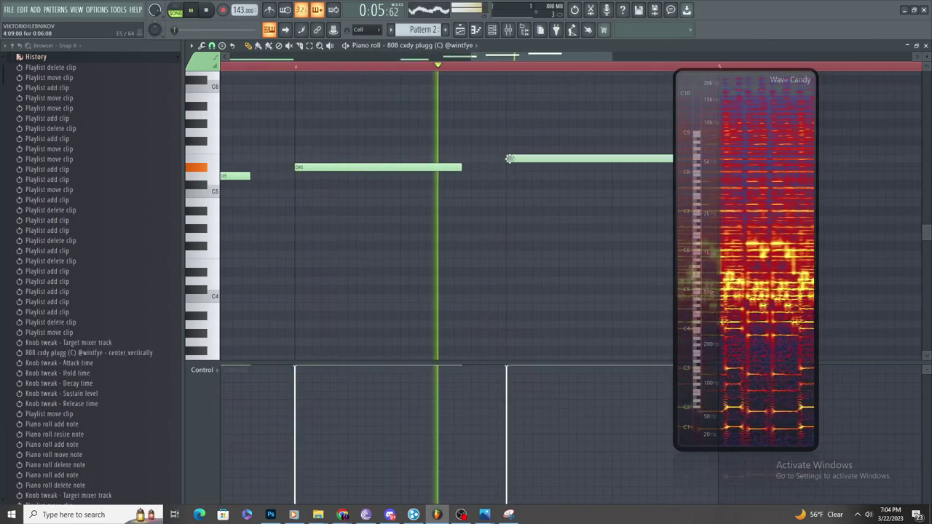
{"action": "left_click", "coordinate": [524, 167]}
{"action": "right_click", "coordinate": [535, 168]}
{"action": "left_click_drag", "start_coordinate": [514, 152], "coordinate": [520, 160]}
{"action": "left_click", "coordinate": [527, 202]}
{"action": "right_click", "coordinate": [530, 202]}
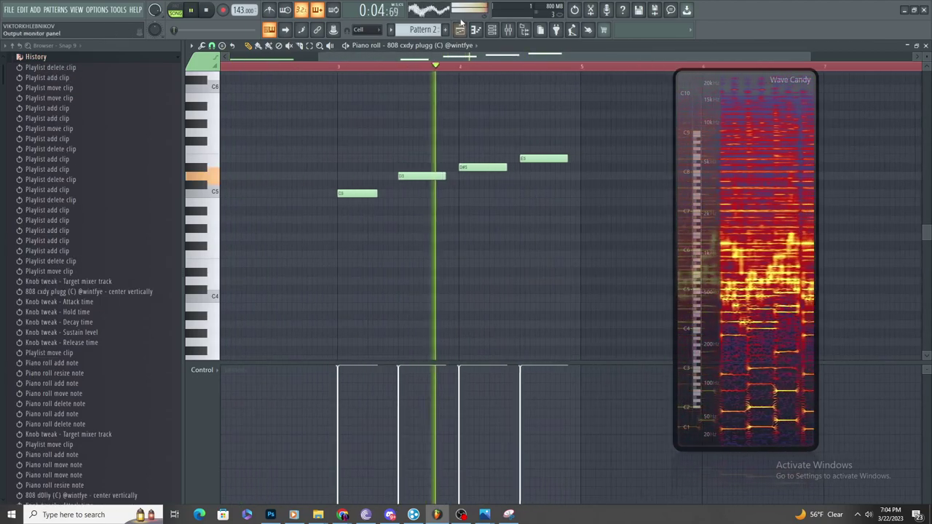
- Return to the playlist, play the arrangement from the start and collapse the browser's History list
{"action": "key", "text": "F5"}
{"action": "scroll", "coordinate": [452, 174], "scroll_direction": "down", "scroll_amount": 3}
{"action": "scroll", "coordinate": [306, 176], "scroll_direction": "up", "scroll_amount": 4}
{"action": "left_click_drag", "start_coordinate": [392, 66], "coordinate": [317, 66]}
{"action": "scroll", "coordinate": [317, 165], "scroll_direction": "up", "scroll_amount": 3}
{"action": "left_click", "coordinate": [442, 128]}
{"action": "right_click", "coordinate": [472, 143]}
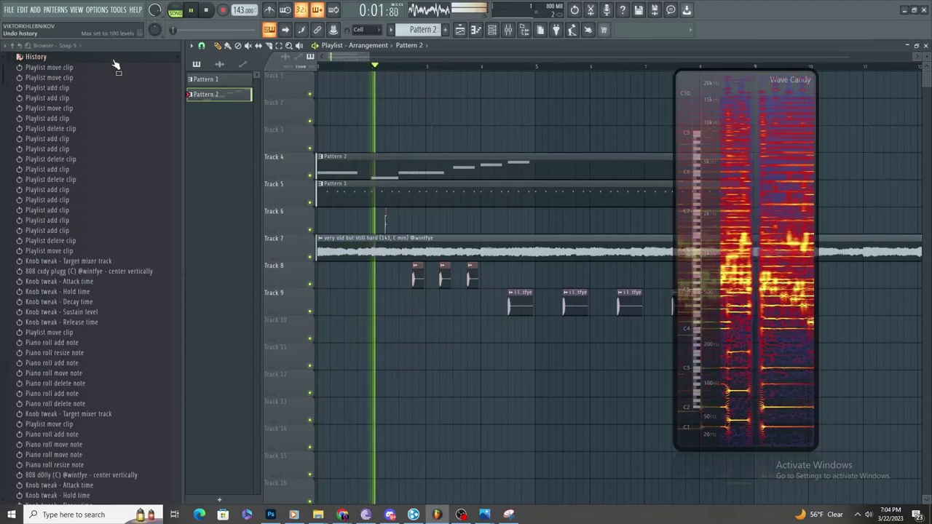
{"action": "left_click", "coordinate": [114, 60]}
- Play through the arrangement and check the 808 notes of Pattern 2 against the other tracks
{"action": "scroll", "coordinate": [358, 193], "scroll_direction": "down", "scroll_amount": 1}
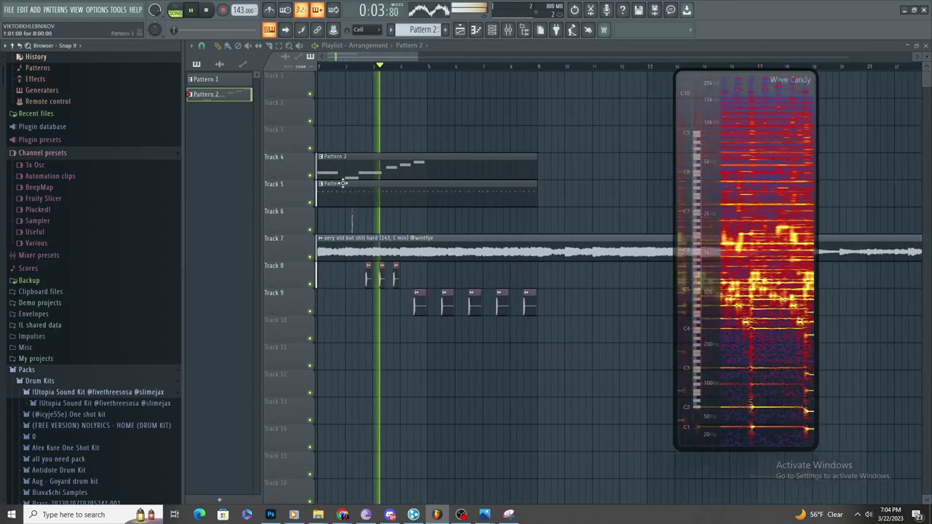
{"action": "scroll", "coordinate": [342, 204], "scroll_direction": "down", "scroll_amount": 3}
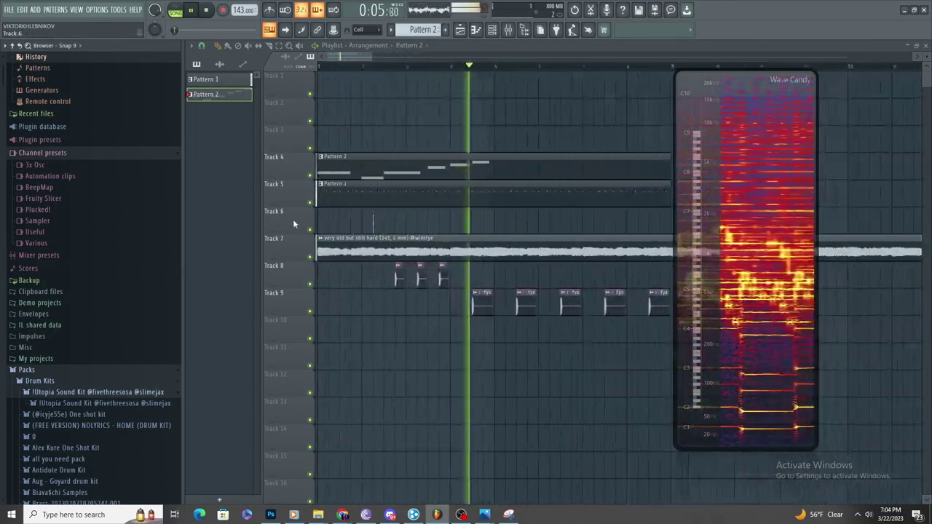
{"action": "scroll", "coordinate": [305, 206], "scroll_direction": "down", "scroll_amount": 1}
{"action": "scroll", "coordinate": [318, 174], "scroll_direction": "up", "scroll_amount": 4}
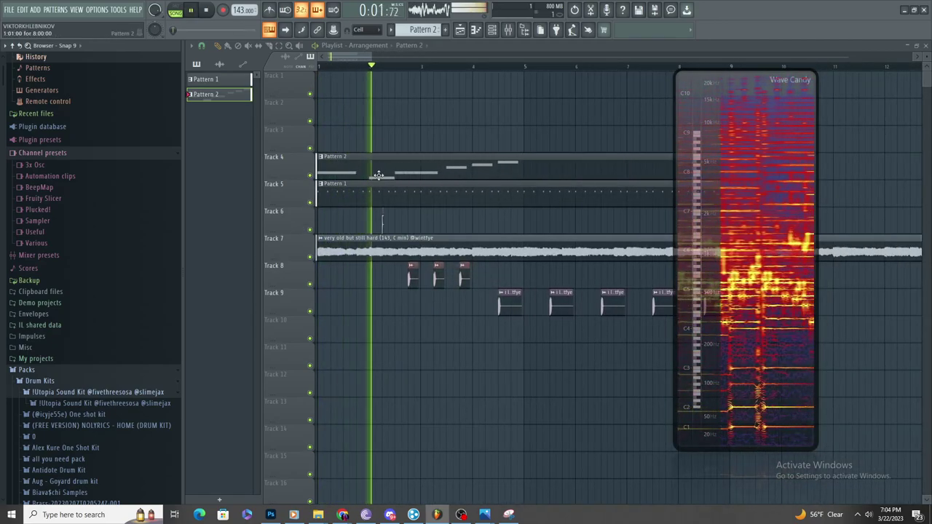
{"action": "double_click", "coordinate": [380, 177]}
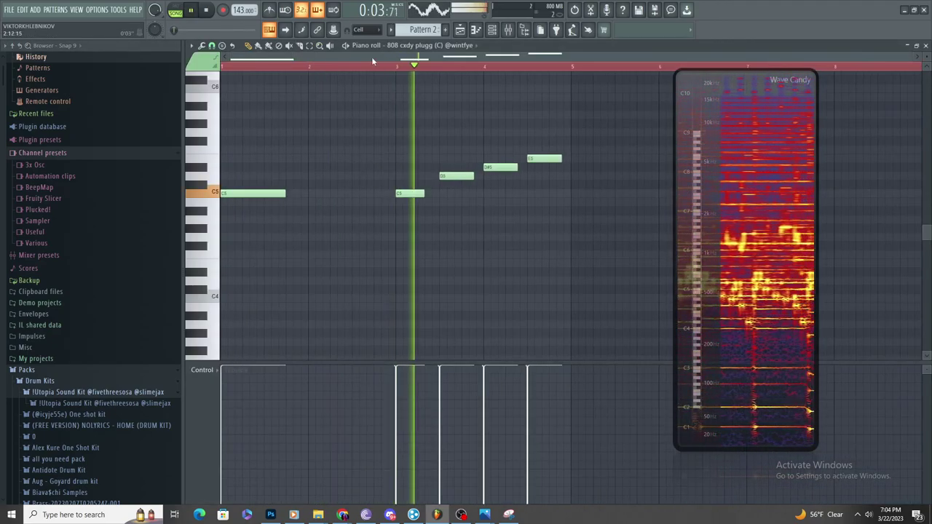
{"action": "left_click", "coordinate": [458, 29]}
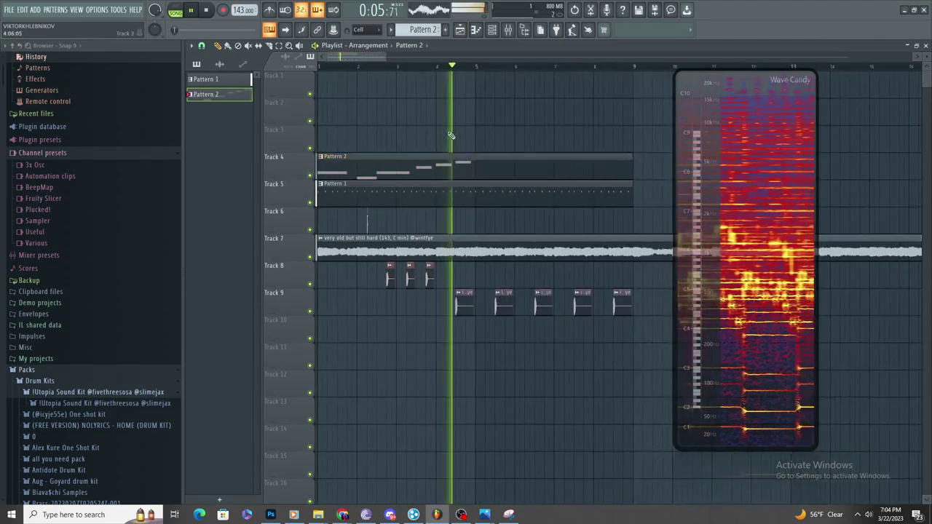
{"action": "left_click_drag", "start_coordinate": [412, 172], "coordinate": [684, 182]}
{"action": "key", "text": "space"}
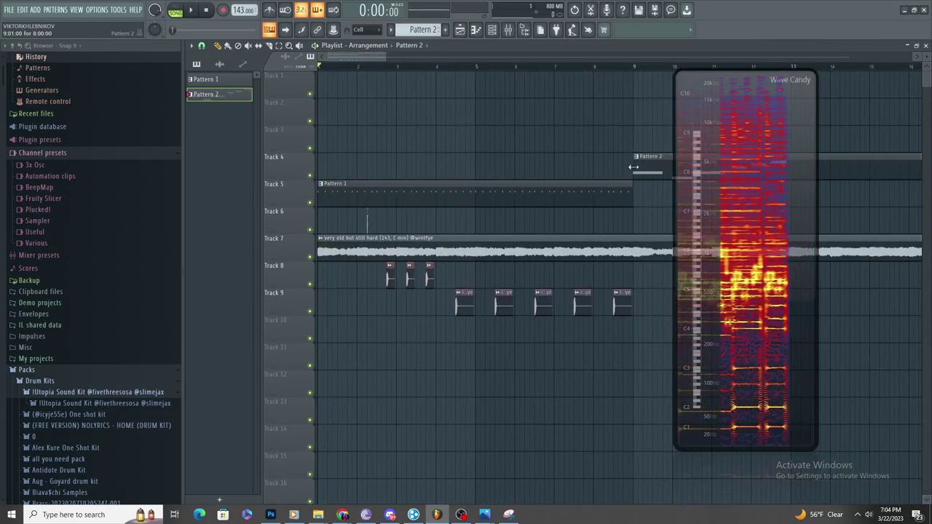
{"action": "scroll", "coordinate": [397, 91], "scroll_direction": "down", "scroll_amount": 2}
{"action": "left_click_drag", "start_coordinate": [590, 171], "coordinate": [382, 172]}
{"action": "key", "text": "space"}
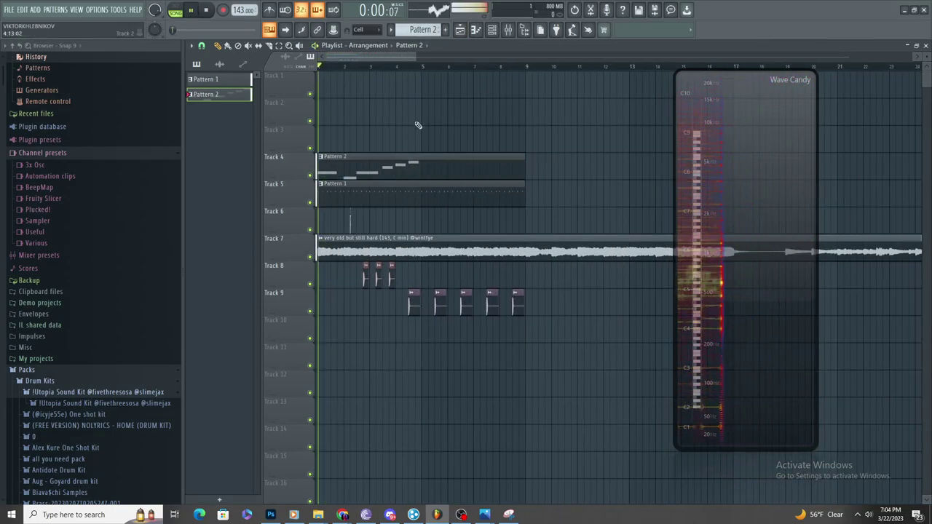
- Copy all the 808 cxdy plugg notes of Pattern 2 and return to the playlist
{"action": "scroll", "coordinate": [306, 104], "scroll_direction": "up", "scroll_amount": 3}
{"action": "double_click", "coordinate": [393, 161]}
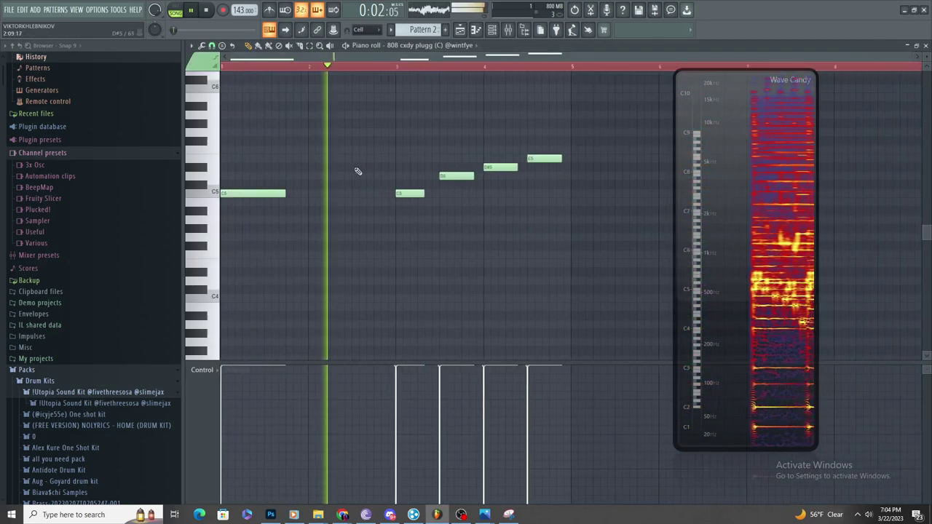
{"action": "key", "text": "ctrl+a"}
{"action": "left_click", "coordinate": [459, 29]}
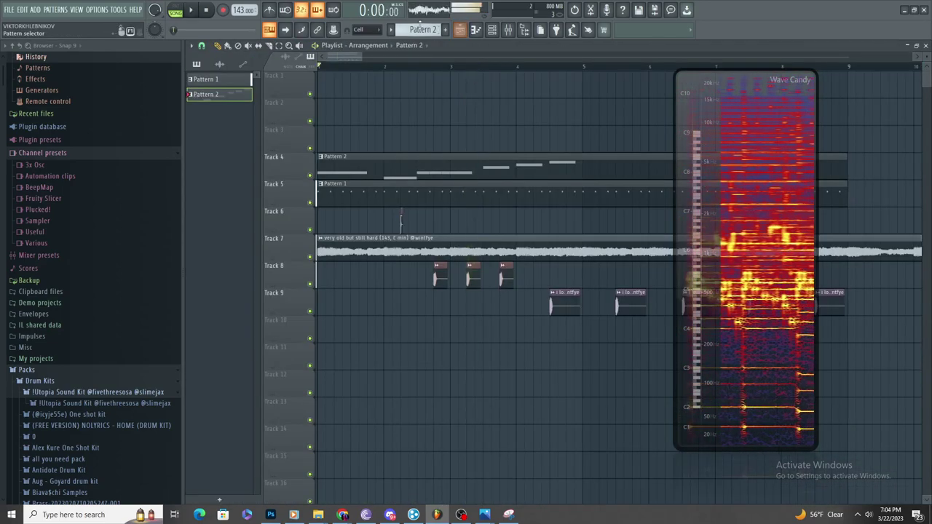
- Create Pattern 3 and place it on Track 3 as an eight-bar clip from bar 9 to bar 17
{"action": "left_click", "coordinate": [445, 29]}
{"action": "scroll", "coordinate": [398, 124], "scroll_direction": "down", "scroll_amount": 3}
{"action": "left_click_drag", "start_coordinate": [533, 137], "coordinate": [696, 145]}
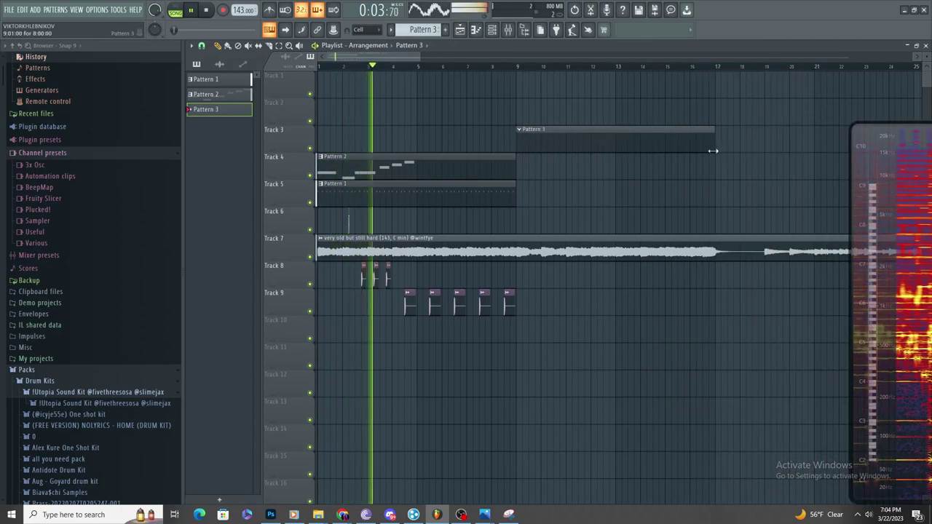
- Paste the copied notes into the 808 cxdy plugg piano roll of Pattern 3
{"action": "left_click", "coordinate": [476, 29]}
{"action": "key", "text": "ctrl+v"}
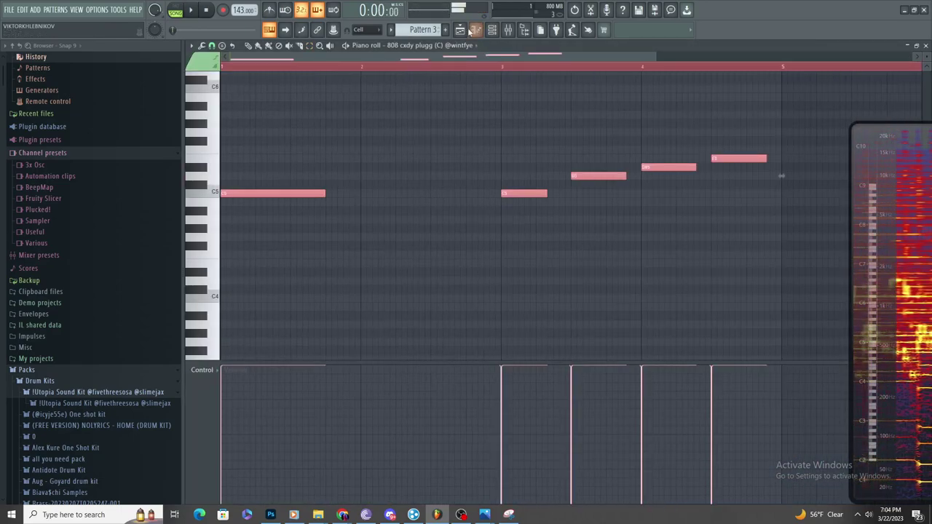
{"action": "key", "text": "Escape"}
{"action": "key", "text": "space"}
- Switch the Pattern 2 piano roll to the 808 d0lly channel, copy all its notes and return to the playlist
{"action": "double_click", "coordinate": [396, 182]}
{"action": "left_click", "coordinate": [427, 46]}
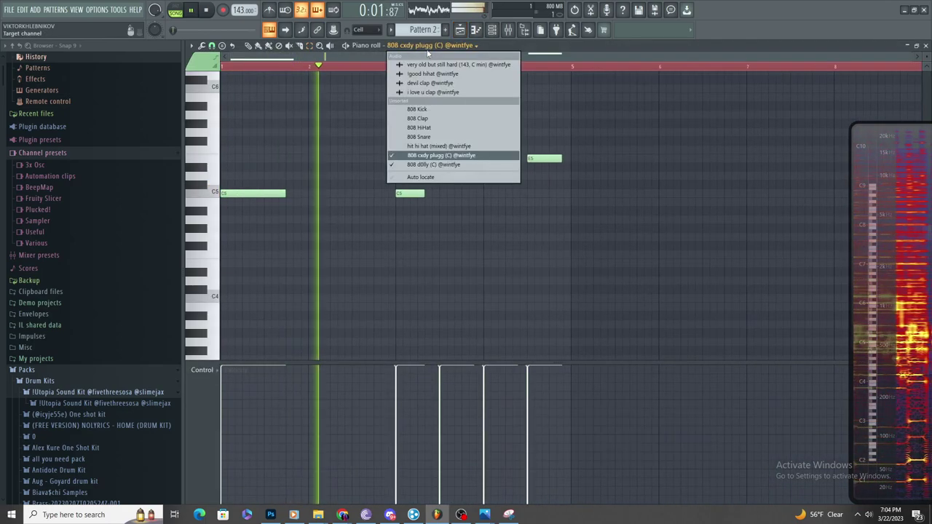
{"action": "left_click", "coordinate": [434, 164]}
{"action": "left_click_drag", "start_coordinate": [287, 145], "coordinate": [459, 320]}
{"action": "key", "text": "space"}
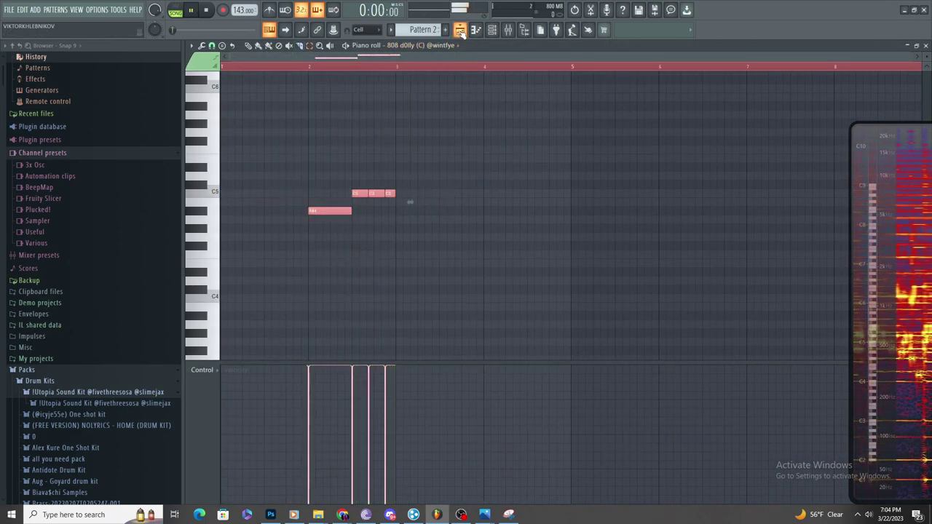
{"action": "left_click", "coordinate": [461, 31]}
- Paste the copied 808 d0lly notes into the 808 cxdy plugg piano roll of Pattern 3 and move them to start at bar 2
{"action": "key", "text": "space"}
{"action": "double_click", "coordinate": [627, 143]}
{"action": "scroll", "coordinate": [547, 204], "scroll_direction": "up", "scroll_amount": 2}
{"action": "scroll", "coordinate": [535, 195], "scroll_direction": "down", "scroll_amount": 2}
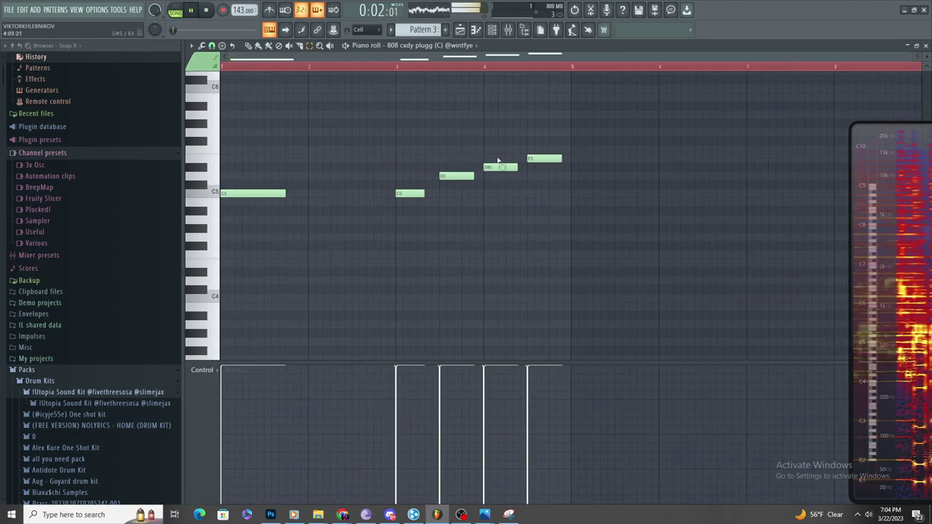
{"action": "scroll", "coordinate": [255, 127], "scroll_direction": "up", "scroll_amount": 3}
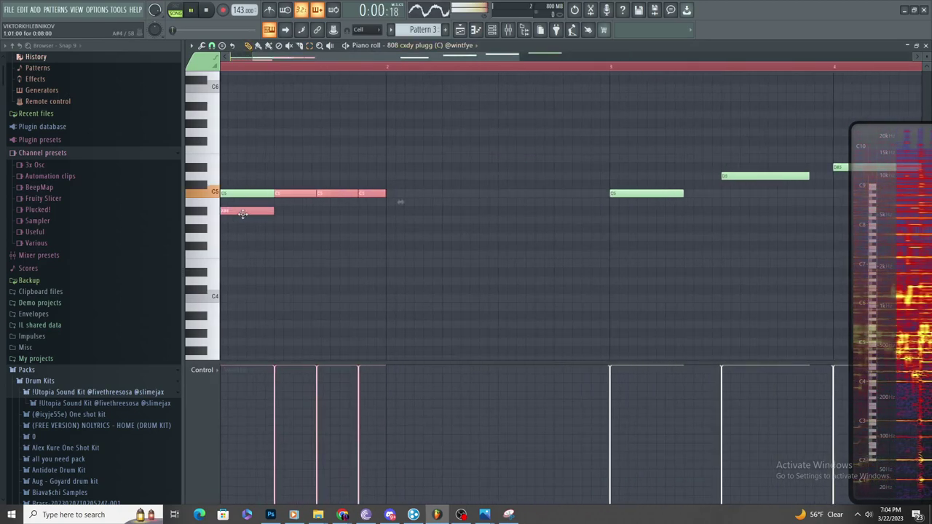
{"action": "left_click_drag", "start_coordinate": [243, 212], "coordinate": [459, 227]}
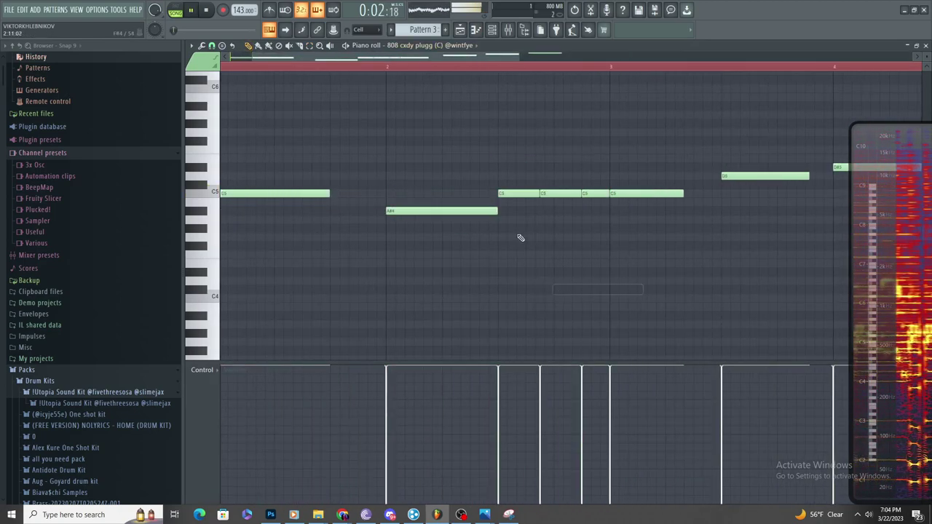
- Replace the three short C5 notes in bar 2 of Pattern 2's 808 d0lly piano roll with one long C5 note
{"action": "left_click", "coordinate": [460, 30]}
{"action": "double_click", "coordinate": [357, 170]}
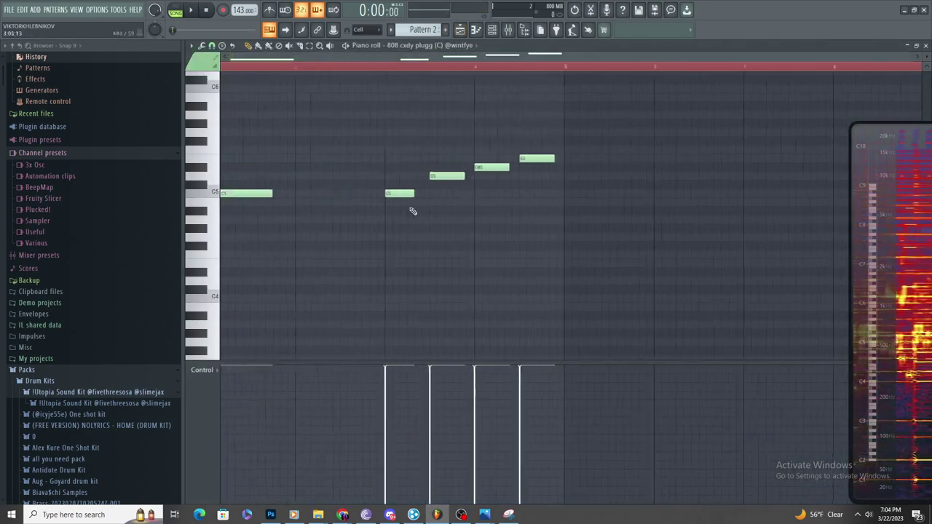
{"action": "scroll", "coordinate": [295, 188], "scroll_direction": "up", "scroll_amount": 2}
{"action": "left_click", "coordinate": [412, 45]}
{"action": "left_click", "coordinate": [424, 166]}
{"action": "right_click", "coordinate": [439, 192]}
{"action": "right_click", "coordinate": [475, 193]}
{"action": "key", "text": "ctrl+z"}
{"action": "scroll", "coordinate": [438, 206], "scroll_direction": "up", "scroll_amount": 2}
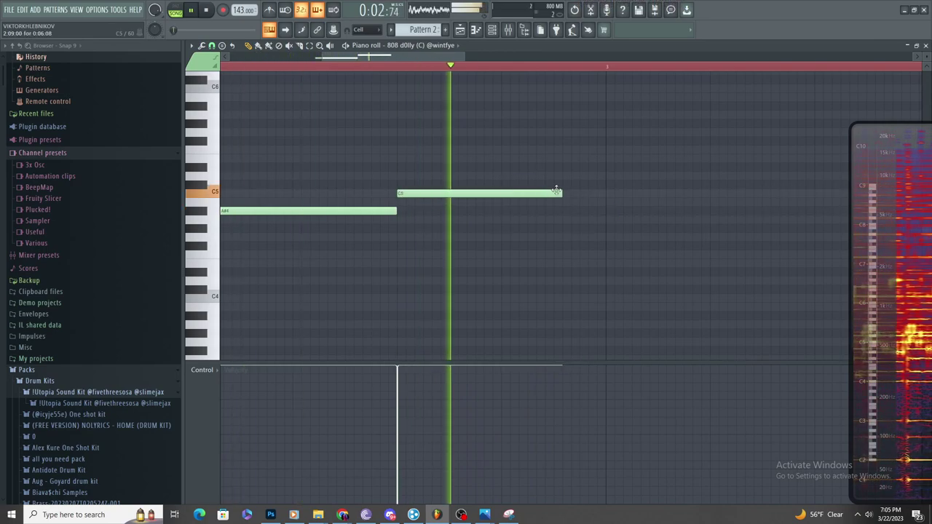
- Return to the playlist and play the arrangement back from bar 1
{"action": "left_click", "coordinate": [462, 30]}
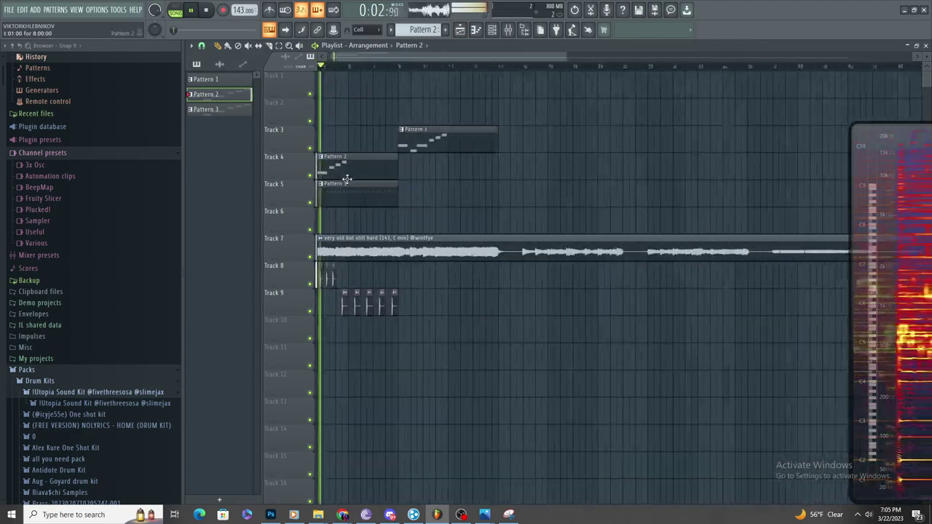
{"action": "scroll", "coordinate": [347, 179], "scroll_direction": "up", "scroll_amount": 2}
{"action": "scroll", "coordinate": [391, 219], "scroll_direction": "down", "scroll_amount": 2}
{"action": "left_click", "coordinate": [454, 222]}
{"action": "right_click", "coordinate": [479, 227]}
{"action": "scroll", "coordinate": [379, 196], "scroll_direction": "down", "scroll_amount": 2}
{"action": "scroll", "coordinate": [279, 173], "scroll_direction": "up", "scroll_amount": 4}
{"action": "scroll", "coordinate": [330, 97], "scroll_direction": "up", "scroll_amount": 3}
{"action": "scroll", "coordinate": [323, 116], "scroll_direction": "down", "scroll_amount": 3}
{"action": "scroll", "coordinate": [324, 115], "scroll_direction": "up", "scroll_amount": 4}
{"action": "left_click", "coordinate": [321, 66]}
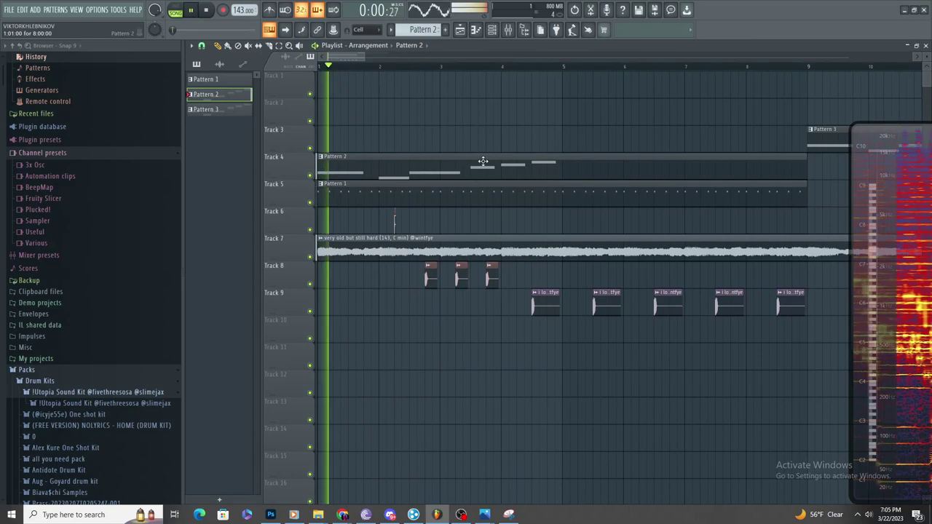
- Try moving the D5 note closer to bar 4 and deleting it and the D#5 in Pattern 2's 808 cxdy plugg piano roll, and undo the changes
{"action": "double_click", "coordinate": [483, 164]}
{"action": "scroll", "coordinate": [478, 168], "scroll_direction": "down", "scroll_amount": 3}
{"action": "scroll", "coordinate": [429, 181], "scroll_direction": "up", "scroll_amount": 3}
{"action": "scroll", "coordinate": [531, 193], "scroll_direction": "down", "scroll_amount": 1}
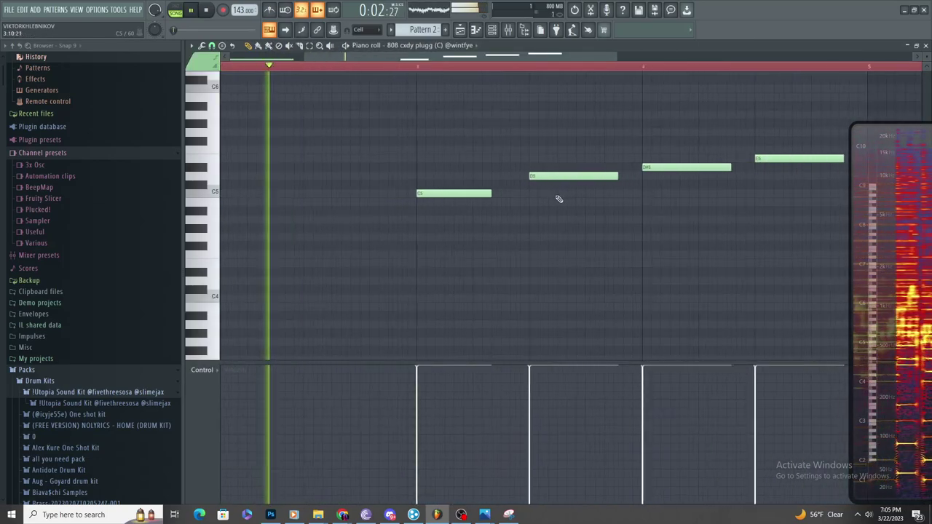
{"action": "scroll", "coordinate": [559, 199], "scroll_direction": "up", "scroll_amount": 2}
{"action": "left_click_drag", "start_coordinate": [518, 178], "coordinate": [634, 185]}
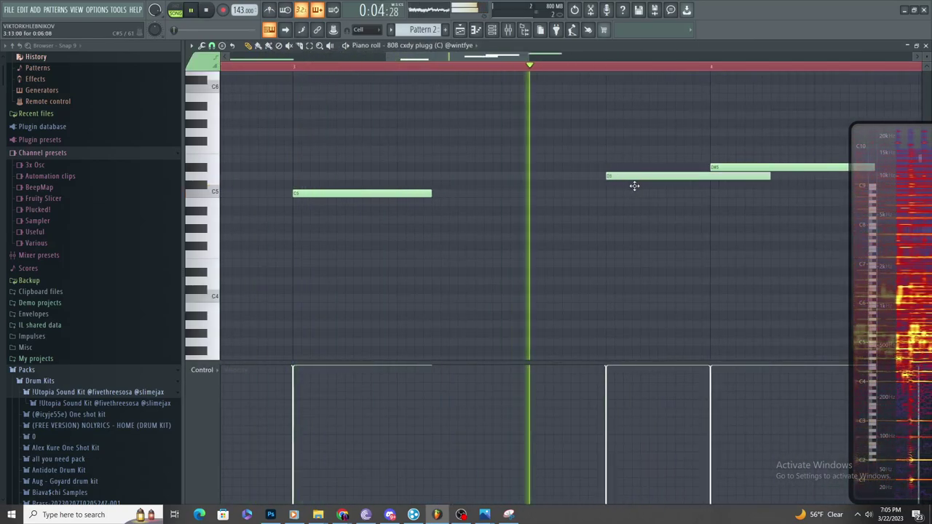
{"action": "right_click", "coordinate": [634, 177]}
{"action": "right_click", "coordinate": [717, 168]}
{"action": "scroll", "coordinate": [559, 165], "scroll_direction": "down", "scroll_amount": 2}
{"action": "key", "text": "space"}
{"action": "key", "text": "ctrl+z"}
{"action": "key", "text": "space"}
{"action": "scroll", "coordinate": [644, 196], "scroll_direction": "down", "scroll_amount": 2}
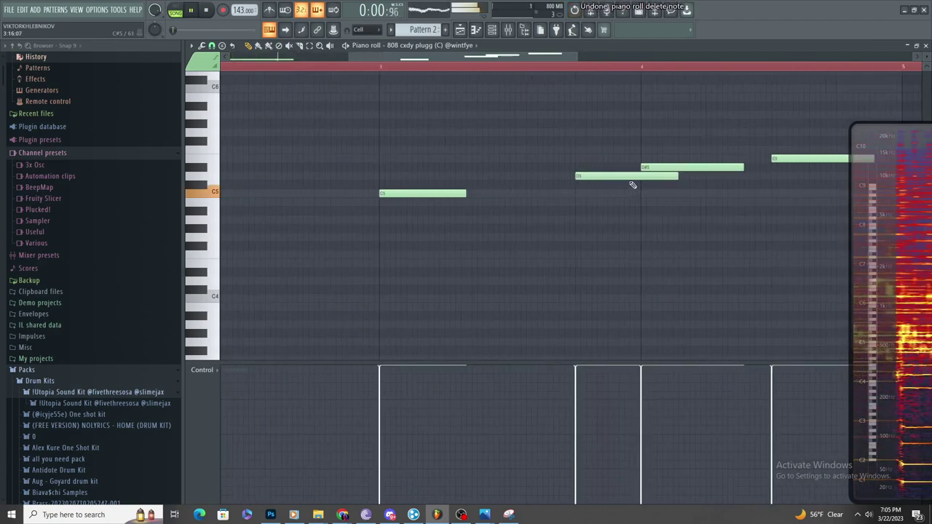
{"action": "key", "text": "ctrl+alt+z"}
{"action": "scroll", "coordinate": [619, 272], "scroll_direction": "right", "scroll_amount": 1}
{"action": "scroll", "coordinate": [622, 273], "scroll_direction": "up", "scroll_amount": 1}
- Add a Fruity parametric EQ 2 to mixer Insert 15 and shape its bands to cut the mids and highs
{"action": "left_click", "coordinate": [508, 30]}
{"action": "left_click", "coordinate": [876, 91]}
{"action": "left_click", "coordinate": [697, 332]}
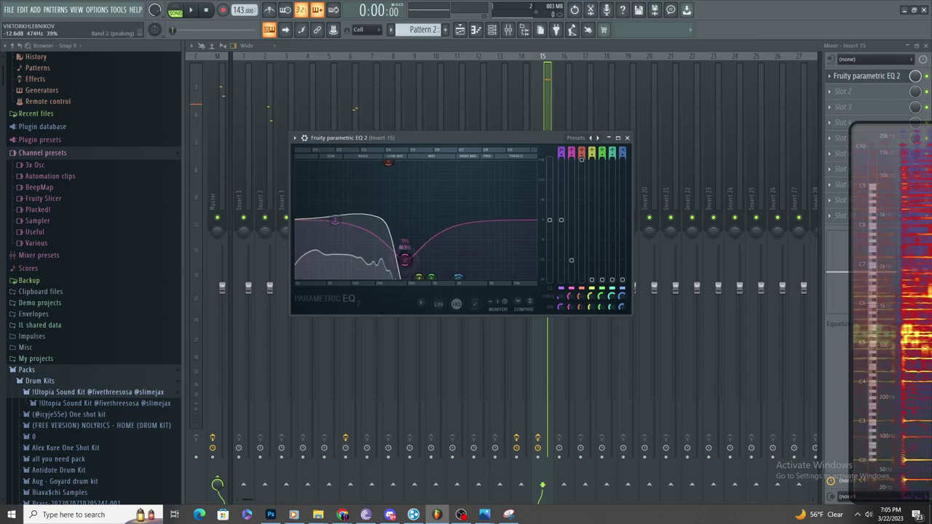
- Turn the mix level of Insert 15's EQ down to 0% and create an automation clip for it
{"action": "left_click_drag", "start_coordinate": [915, 76], "coordinate": [915, 109]}
{"action": "left_click", "coordinate": [885, 148]}
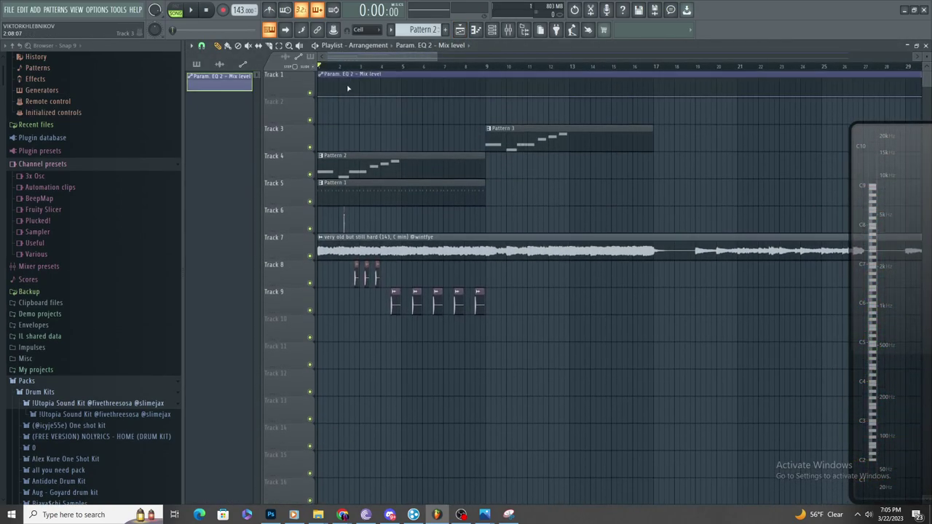
- Play the arrangement and examine how the Pattern 2 808 notes line up with the EQ mix level automation clip
{"action": "key", "text": "space"}
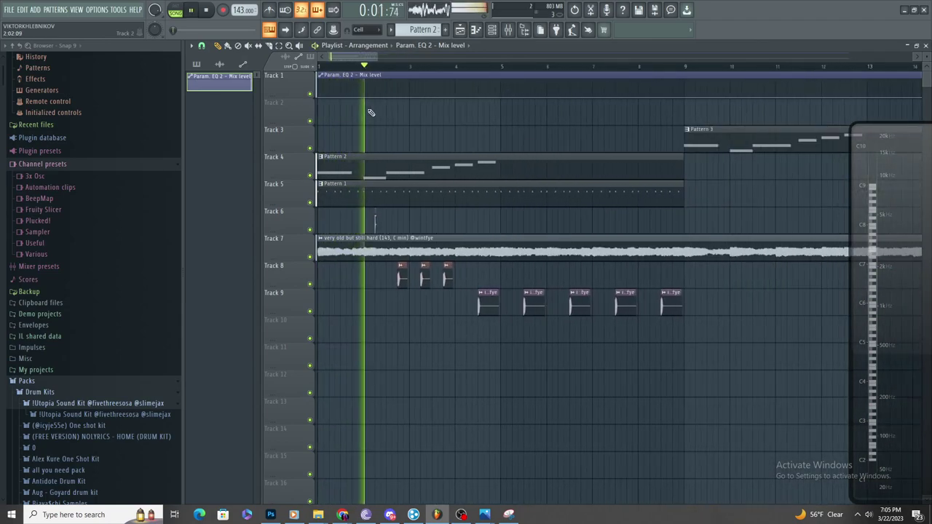
{"action": "scroll", "coordinate": [288, 134], "scroll_direction": "down", "scroll_amount": 1}
{"action": "scroll", "coordinate": [289, 134], "scroll_direction": "up", "scroll_amount": 2}
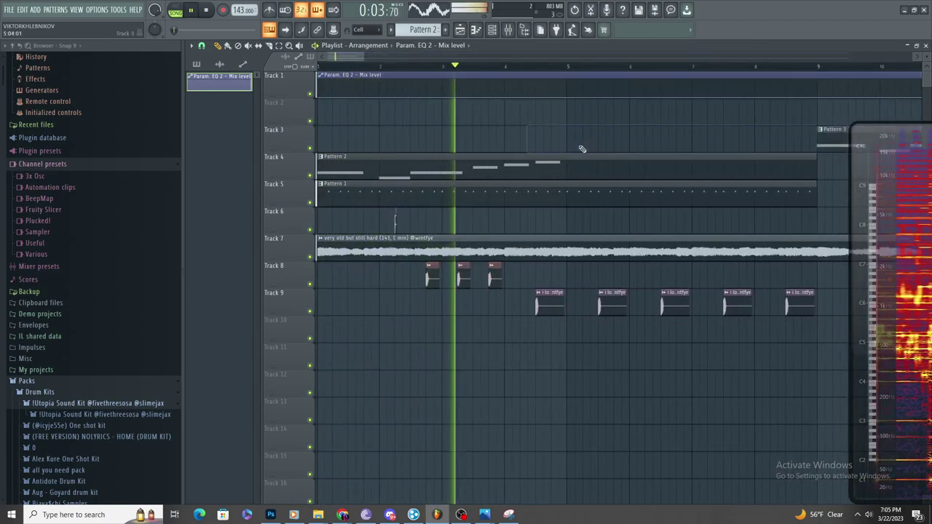
{"action": "scroll", "coordinate": [470, 150], "scroll_direction": "down", "scroll_amount": 3}
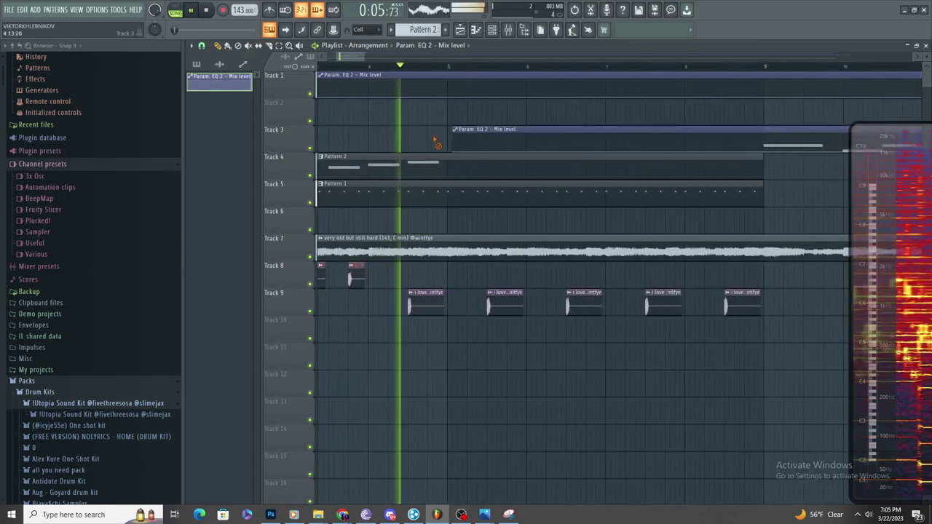
{"action": "scroll", "coordinate": [461, 150], "scroll_direction": "up", "scroll_amount": 2}
{"action": "scroll", "coordinate": [457, 149], "scroll_direction": "down", "scroll_amount": 3}
{"action": "key", "text": "space"}
{"action": "key", "text": "space"}
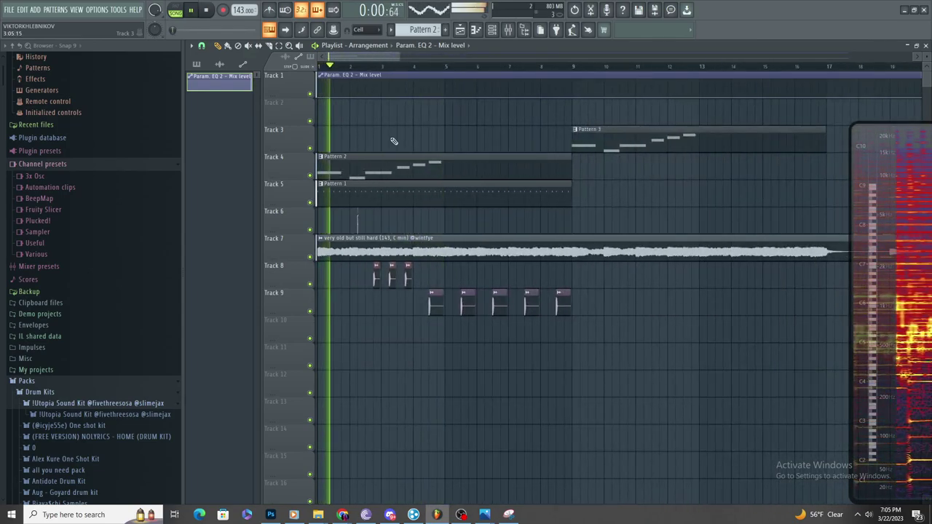
{"action": "scroll", "coordinate": [393, 142], "scroll_direction": "up", "scroll_amount": 3}
{"action": "scroll", "coordinate": [389, 142], "scroll_direction": "down", "scroll_amount": 4}
{"action": "scroll", "coordinate": [389, 143], "scroll_direction": "up", "scroll_amount": 3}
{"action": "scroll", "coordinate": [385, 150], "scroll_direction": "down", "scroll_amount": 3}
{"action": "scroll", "coordinate": [384, 152], "scroll_direction": "up", "scroll_amount": 3}
{"action": "scroll", "coordinate": [382, 160], "scroll_direction": "down", "scroll_amount": 2}
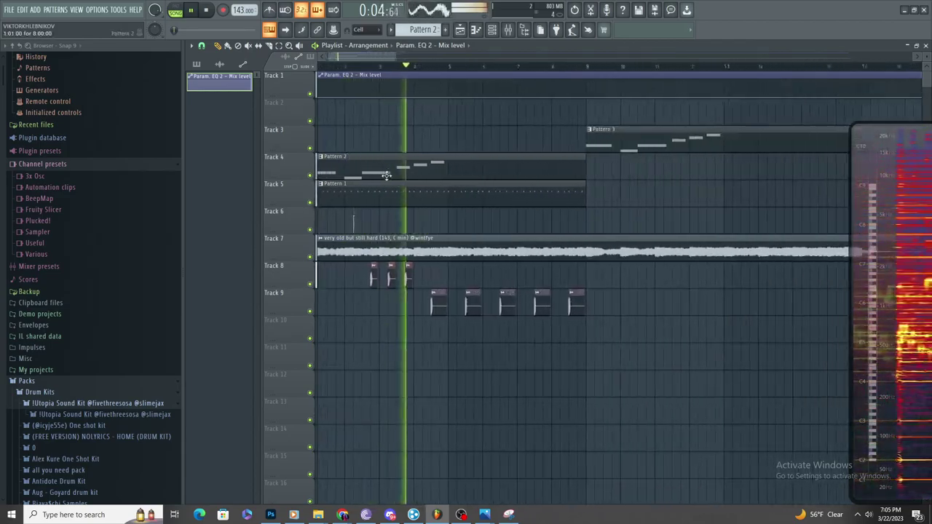
{"action": "scroll", "coordinate": [386, 175], "scroll_direction": "up", "scroll_amount": 2}
{"action": "scroll", "coordinate": [374, 180], "scroll_direction": "down", "scroll_amount": 3}
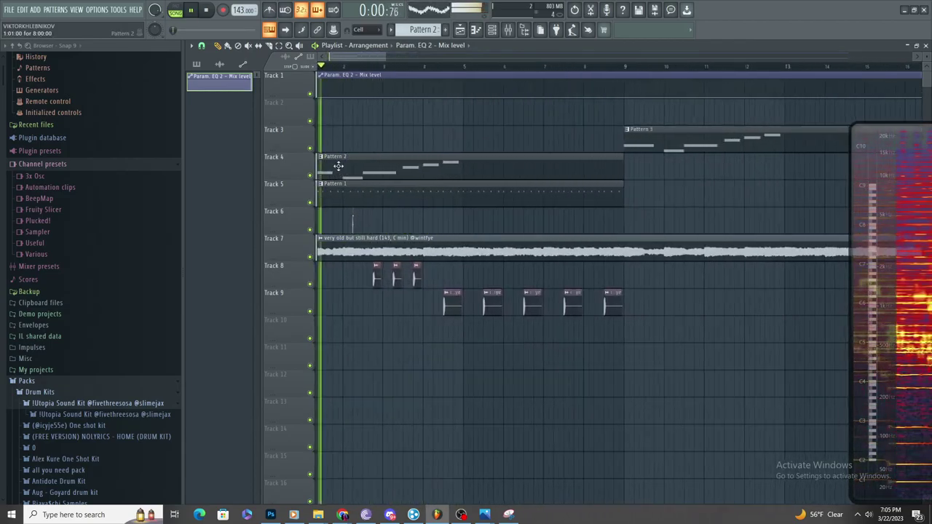
- Shape the Param. EQ 2 - Mix level automation to jump up at bar 3 and curve back to 0% at bar 5
{"action": "scroll", "coordinate": [409, 129], "scroll_direction": "up", "scroll_amount": 2}
{"action": "scroll", "coordinate": [333, 127], "scroll_direction": "down", "scroll_amount": 1}
{"action": "scroll", "coordinate": [333, 126], "scroll_direction": "up", "scroll_amount": 3}
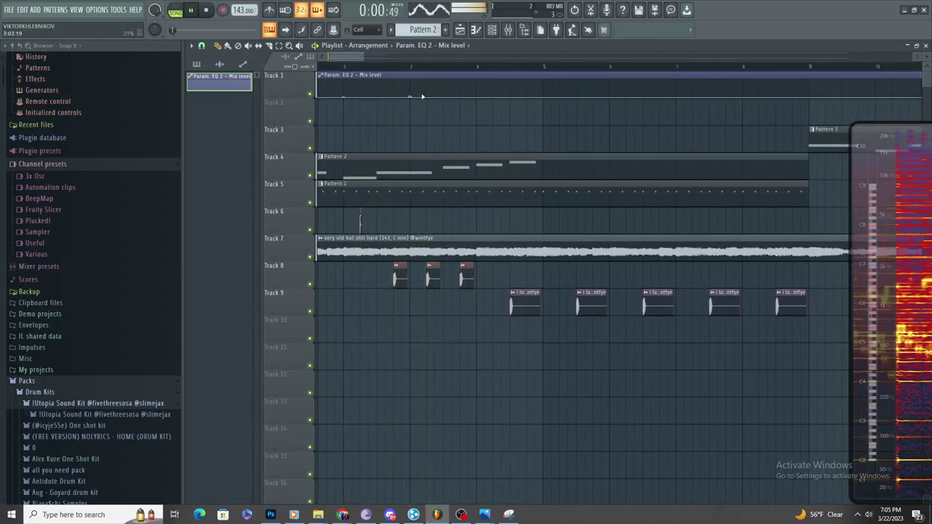
{"action": "scroll", "coordinate": [425, 97], "scroll_direction": "up", "scroll_amount": 2}
{"action": "left_click_drag", "start_coordinate": [424, 97], "coordinate": [465, 69]}
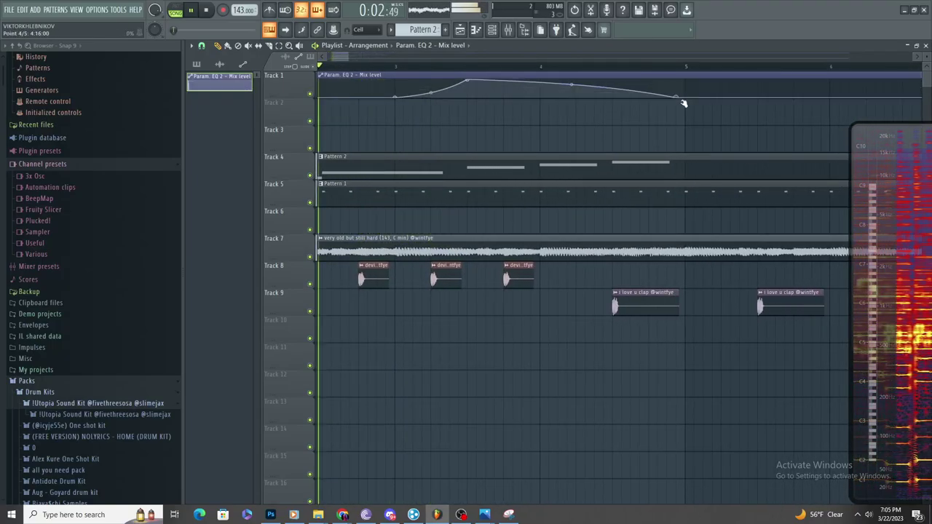
{"action": "scroll", "coordinate": [566, 116], "scroll_direction": "down", "scroll_amount": 1}
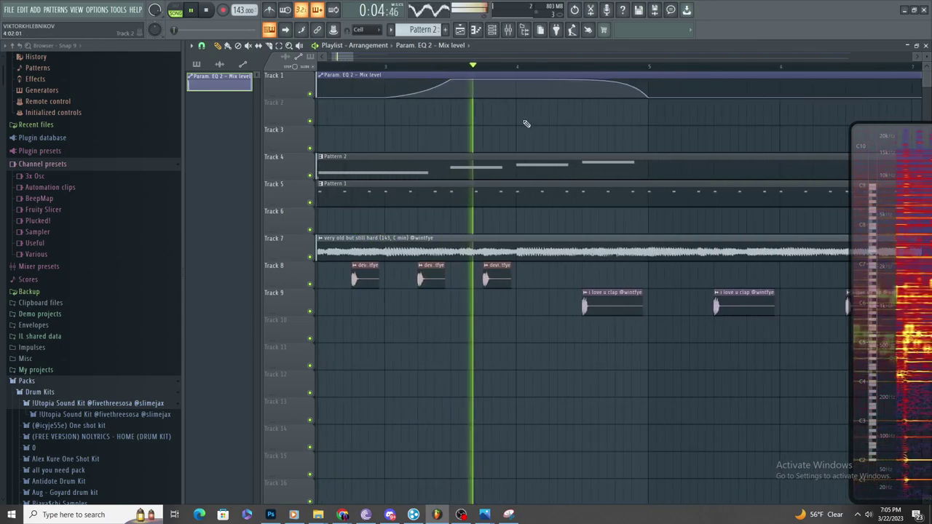
{"action": "scroll", "coordinate": [439, 86], "scroll_direction": "down", "scroll_amount": 2}
{"action": "key", "text": "space"}
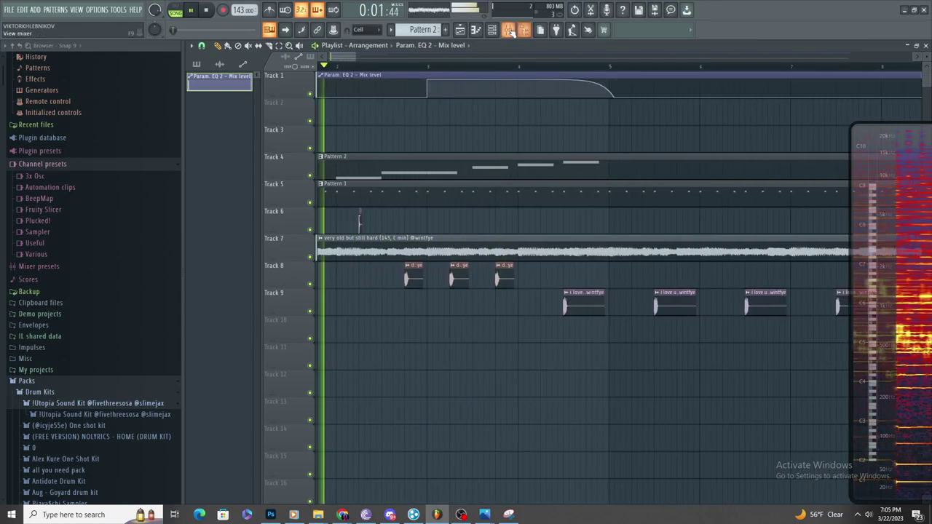
- Add a second Fruity parametric EQ 2 to Insert 15 with band 3 boosted, the lowest bands cut and band 7 at -18.0 dB, 419 Hz
{"action": "left_click", "coordinate": [511, 31]}
{"action": "left_click", "coordinate": [829, 92]}
{"action": "left_click", "coordinate": [713, 340]}
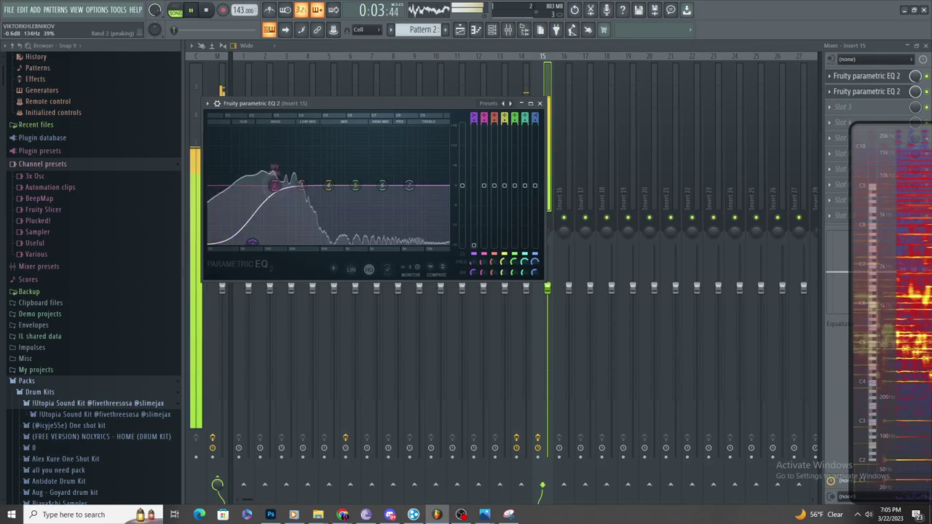
{"action": "left_click_drag", "start_coordinate": [334, 242], "coordinate": [313, 242]}
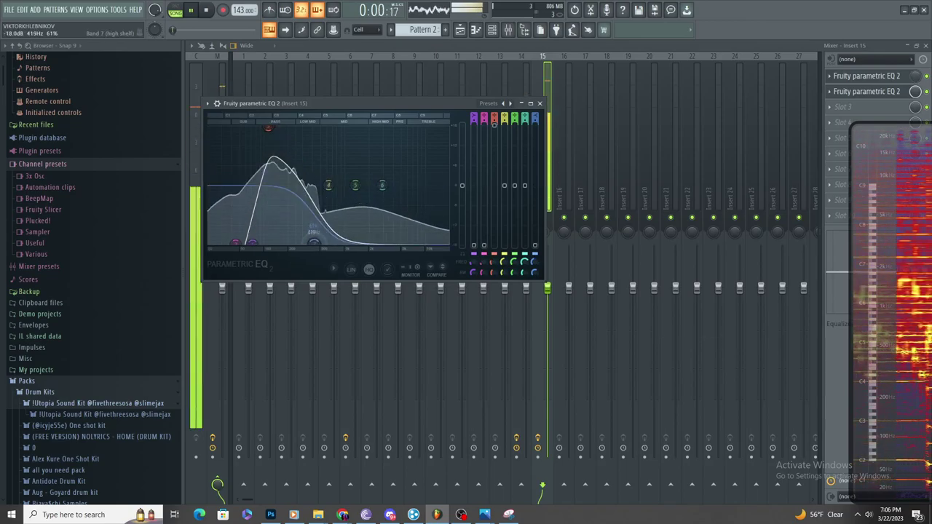
- Set the second EQ's mix level to 0%, create an automation clip for it and return to the playlist
{"action": "left_click_drag", "start_coordinate": [915, 91], "coordinate": [915, 127]}
{"action": "right_click", "coordinate": [915, 93]}
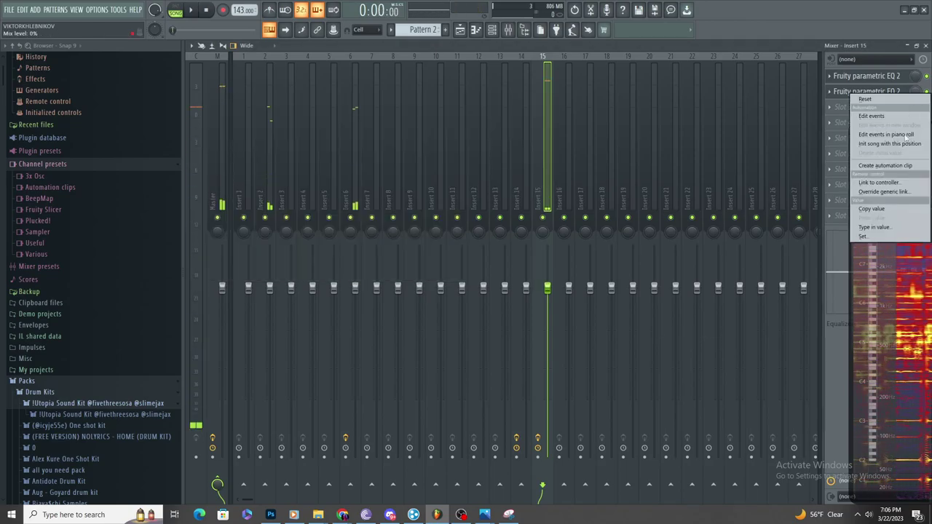
{"action": "left_click", "coordinate": [476, 32]}
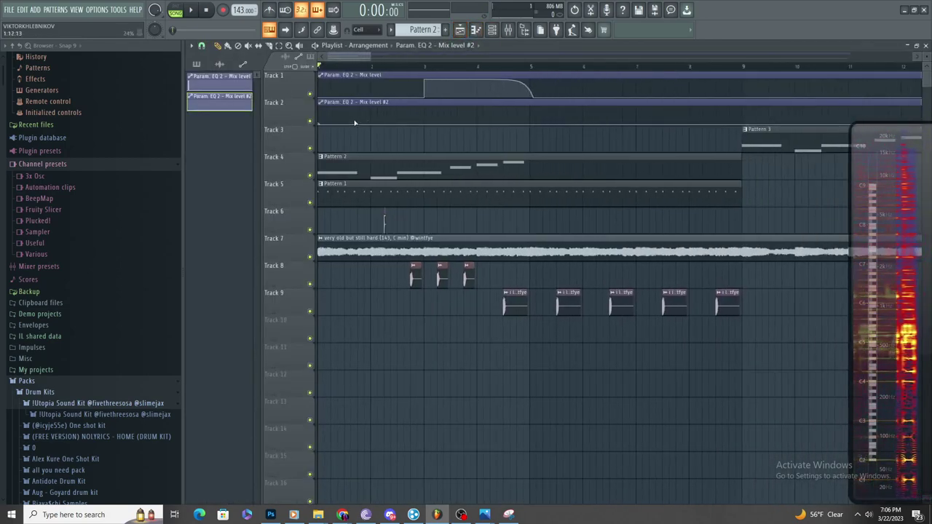
- Shape the Param. EQ 2 - Mix level #2 automation to start high at bar 1 and curve down to 0% at bar 5
{"action": "key", "text": "space"}
{"action": "scroll", "coordinate": [361, 145], "scroll_direction": "down", "scroll_amount": 1}
{"action": "right_click", "coordinate": [485, 122]}
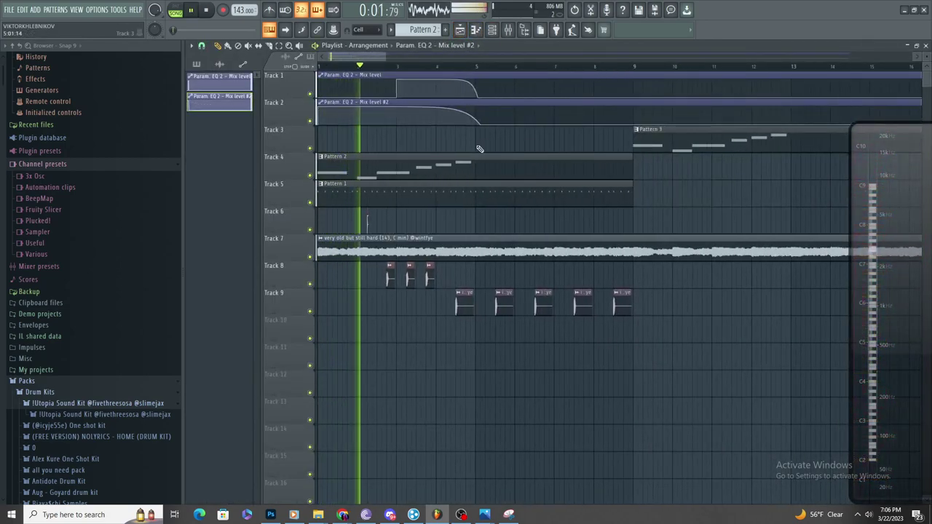
{"action": "scroll", "coordinate": [490, 130], "scroll_direction": "up", "scroll_amount": 2}
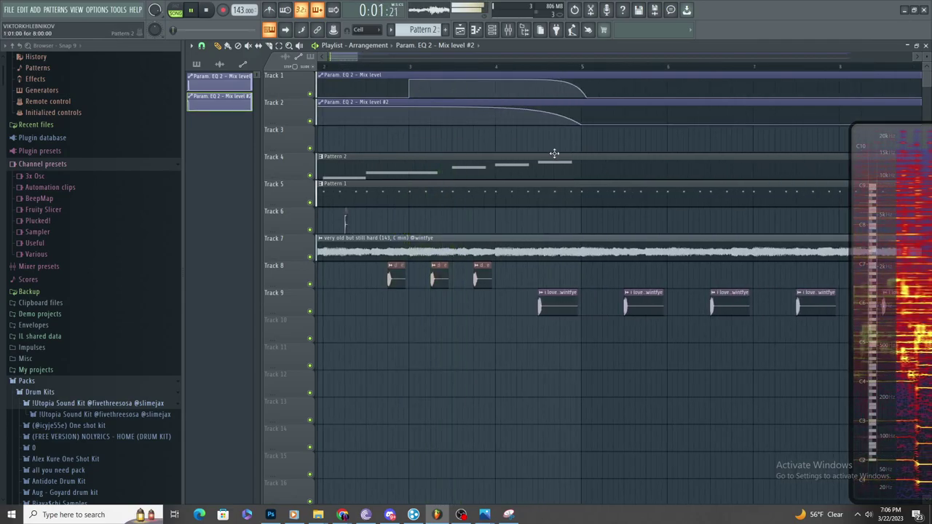
- Duplicate all 808 cxdy plugg notes of Pattern 2, align the copy to start at bar 5 and return to the playlist
{"action": "double_click", "coordinate": [485, 169]}
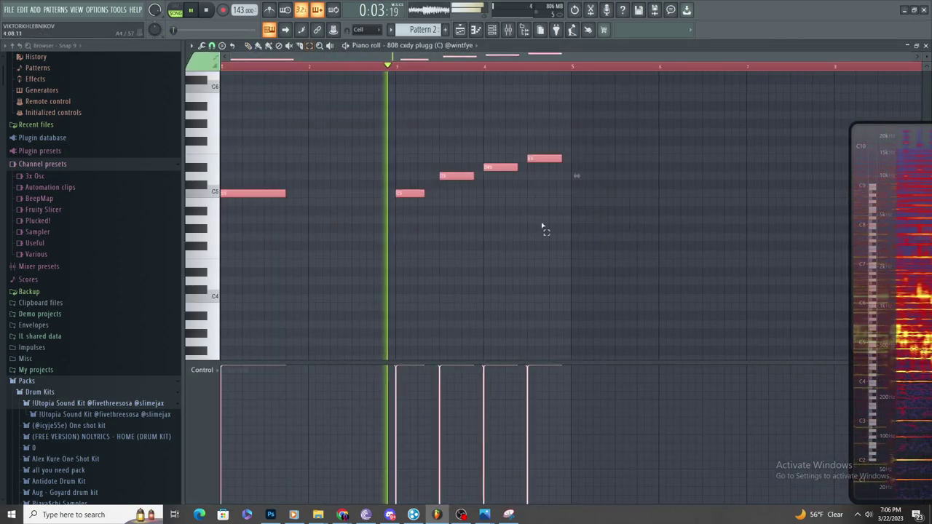
{"action": "key", "text": "ctrl+b"}
{"action": "scroll", "coordinate": [653, 243], "scroll_direction": "up", "scroll_amount": 4}
{"action": "scroll", "coordinate": [630, 240], "scroll_direction": "down", "scroll_amount": 3}
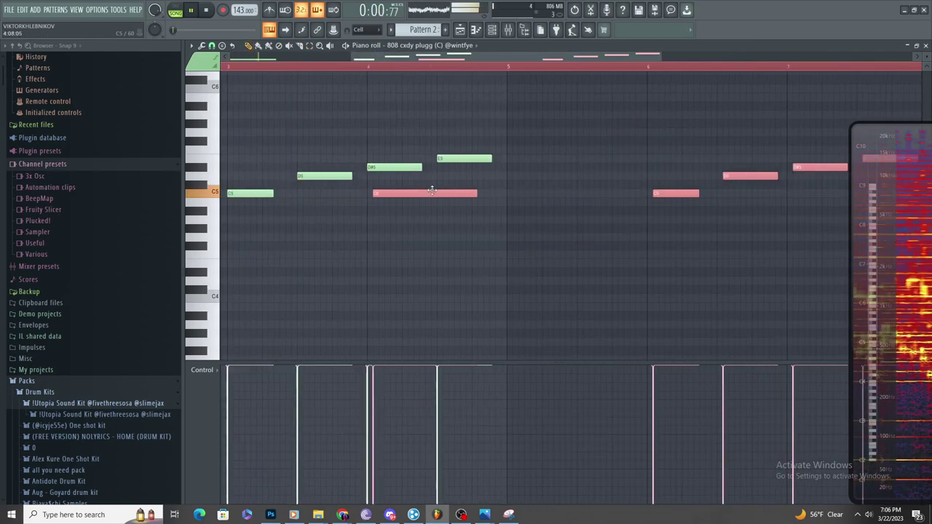
{"action": "key", "text": "F5"}
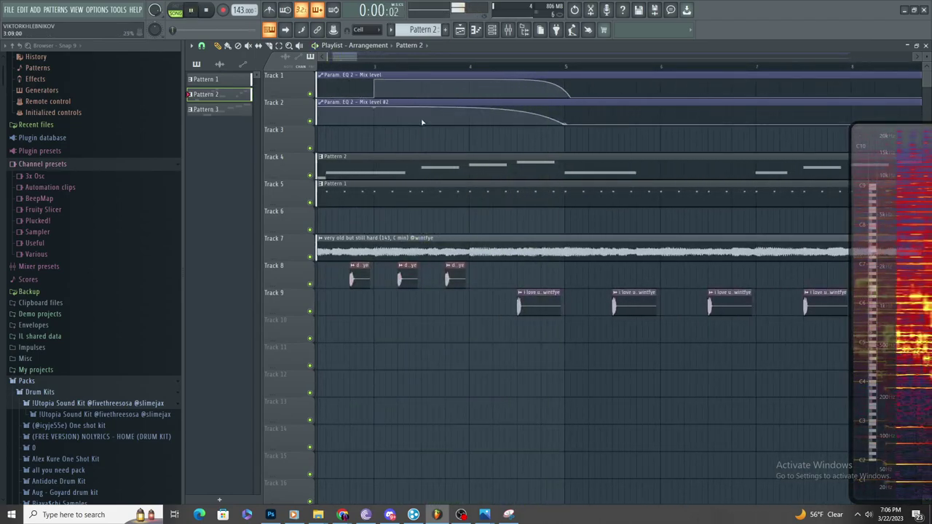
- Pull the end of the Mix level #2 automation curve back so it falls to 0% at bar 3
{"action": "scroll", "coordinate": [419, 120], "scroll_direction": "up", "scroll_amount": 1}
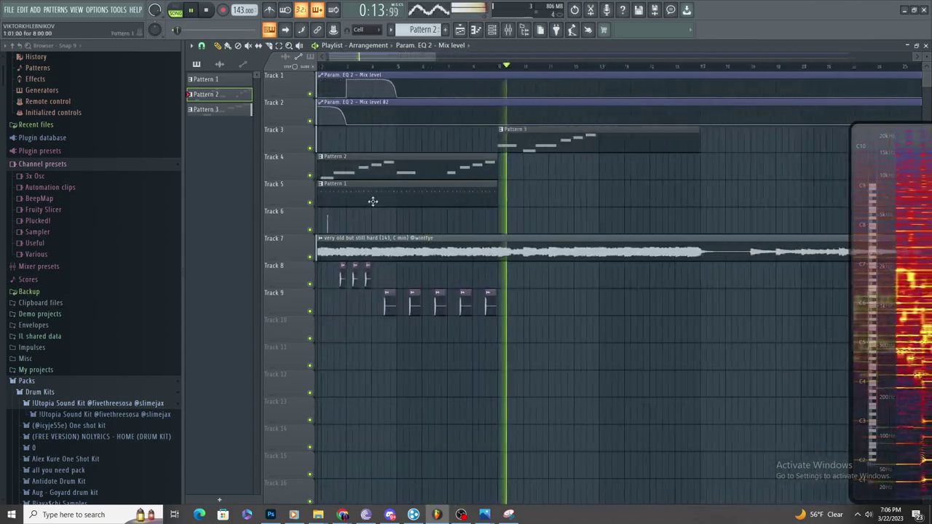
{"action": "scroll", "coordinate": [372, 200], "scroll_direction": "up", "scroll_amount": 3, "text": "ctrl"}
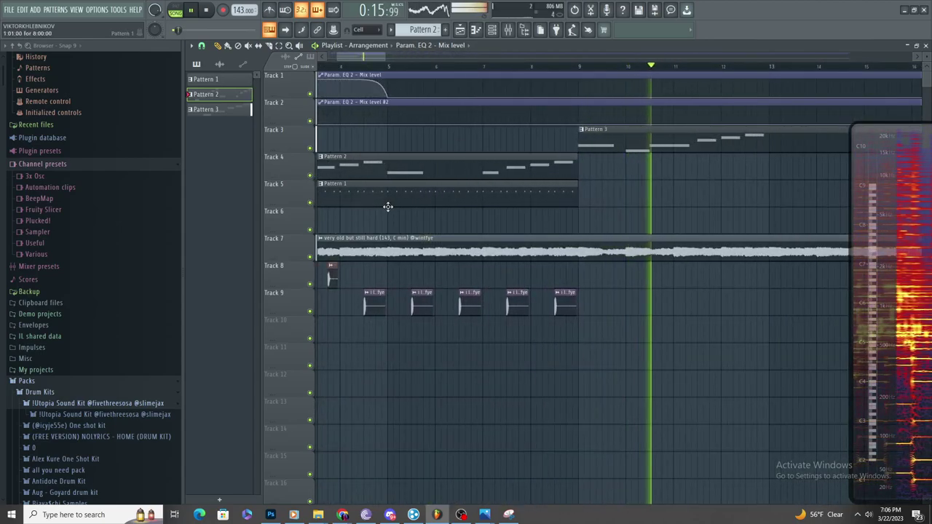
{"action": "scroll", "coordinate": [386, 207], "scroll_direction": "down", "scroll_amount": 3, "text": "ctrl"}
- Copy the A#4 note and three short C5 notes of Pattern 3 from 808 cxdy plugg into 808 d0lly, aligned to bar 6
{"action": "double_click", "coordinate": [570, 145]}
{"action": "scroll", "coordinate": [436, 196], "scroll_direction": "down", "scroll_amount": 2, "text": "ctrl"}
{"action": "key", "text": "space"}
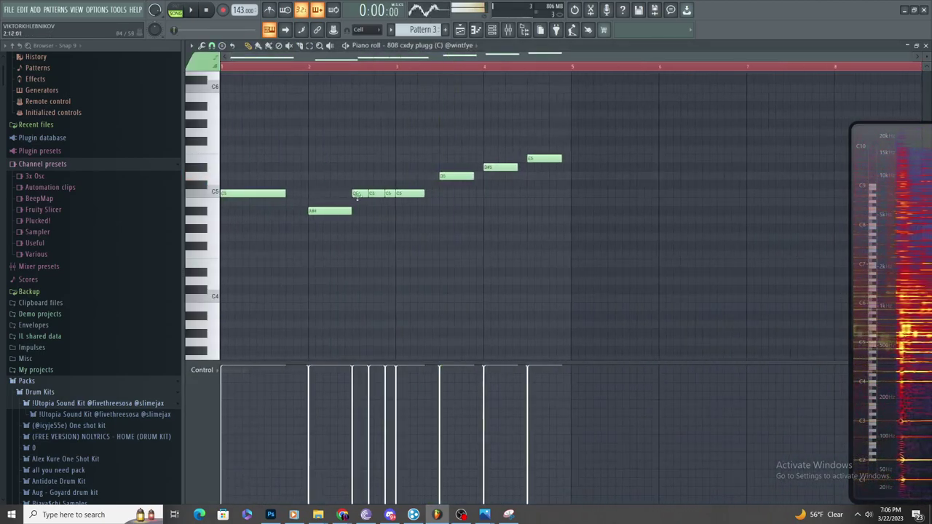
{"action": "key", "text": "space"}
{"action": "scroll", "coordinate": [327, 190], "scroll_direction": "up", "scroll_amount": 2, "text": "ctrl"}
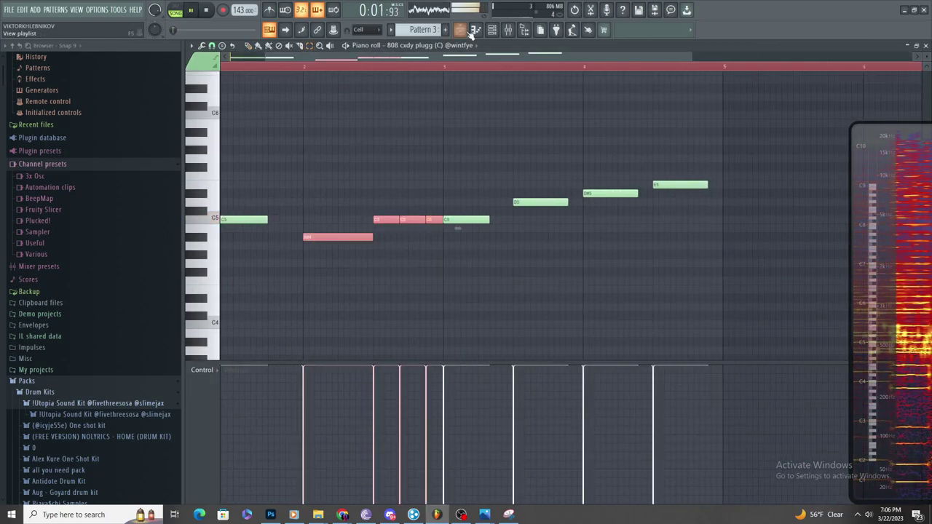
{"action": "left_click", "coordinate": [466, 30]}
{"action": "double_click", "coordinate": [576, 146]}
{"action": "left_click", "coordinate": [398, 45]}
{"action": "left_click", "coordinate": [510, 181]}
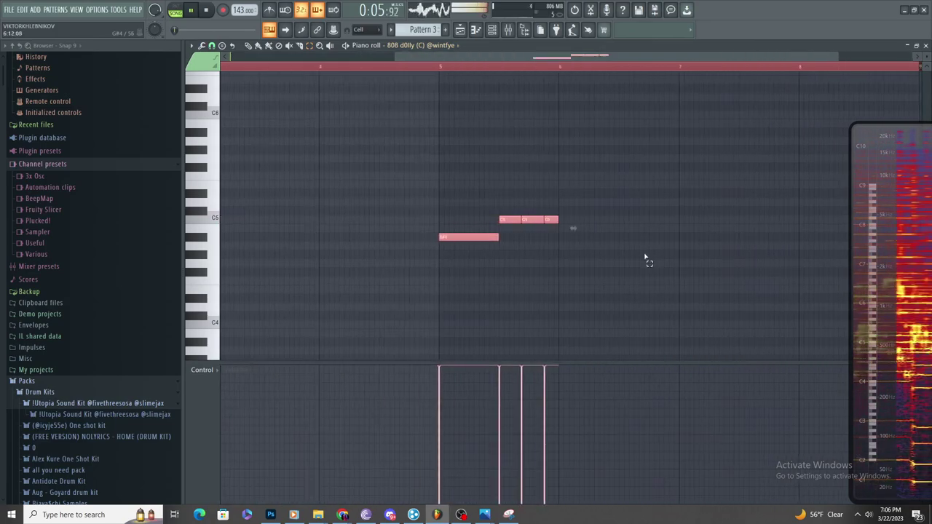
{"action": "scroll", "coordinate": [645, 255], "scroll_direction": "down", "scroll_amount": 2, "text": "ctrl"}
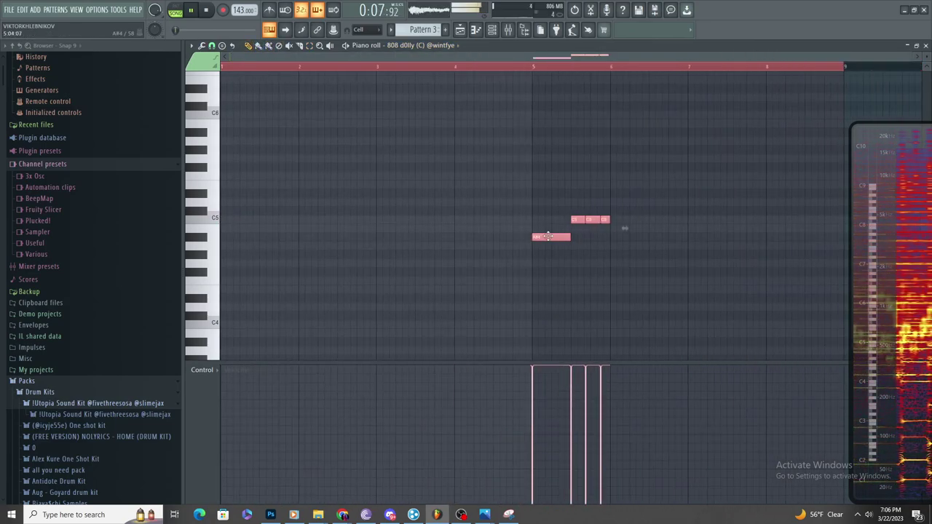
{"action": "scroll", "coordinate": [624, 235], "scroll_direction": "up", "scroll_amount": 3}
- Duplicate all 808 cxdy plugg notes of Pattern 3 so that the copy starts at bar 5
{"action": "left_click", "coordinate": [398, 45]}
{"action": "left_click", "coordinate": [435, 182]}
{"action": "scroll", "coordinate": [434, 183], "scroll_direction": "down", "scroll_amount": 3, "text": "ctrl"}
{"action": "left_click_drag", "start_coordinate": [568, 119], "coordinate": [237, 244], "text": "ctrl"}
{"action": "scroll", "coordinate": [684, 258], "scroll_direction": "up", "scroll_amount": 2, "text": "ctrl"}
{"action": "key", "text": "ctrl+b"}
{"action": "scroll", "coordinate": [487, 237], "scroll_direction": "down", "scroll_amount": 1, "text": "ctrl"}
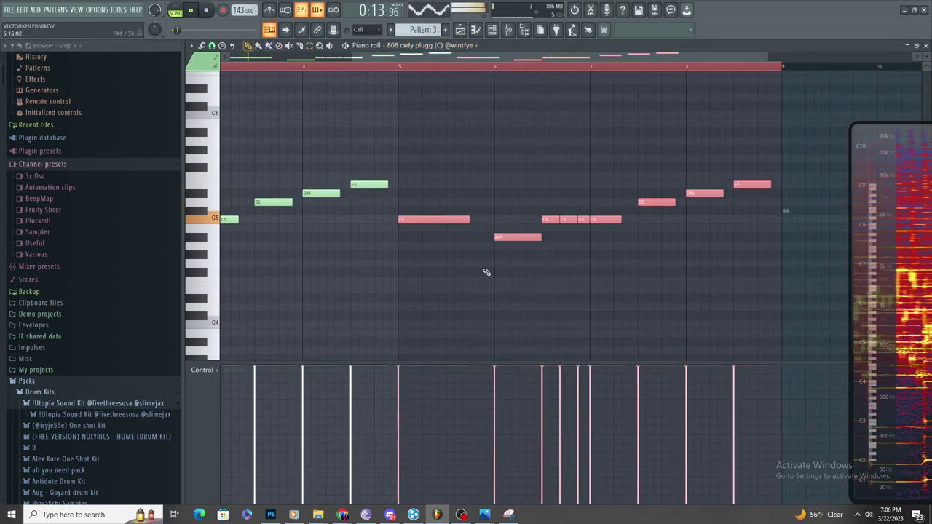
- Add a short C5 note at the end of bar 5 and delete the duplicated A#4 and C5 notes within bar 6
{"action": "left_click", "coordinate": [471, 258], "text": "ctrl"}
{"action": "right_click", "coordinate": [527, 239]}
{"action": "scroll", "coordinate": [527, 239], "scroll_direction": "up", "scroll_amount": 2, "text": "ctrl"}
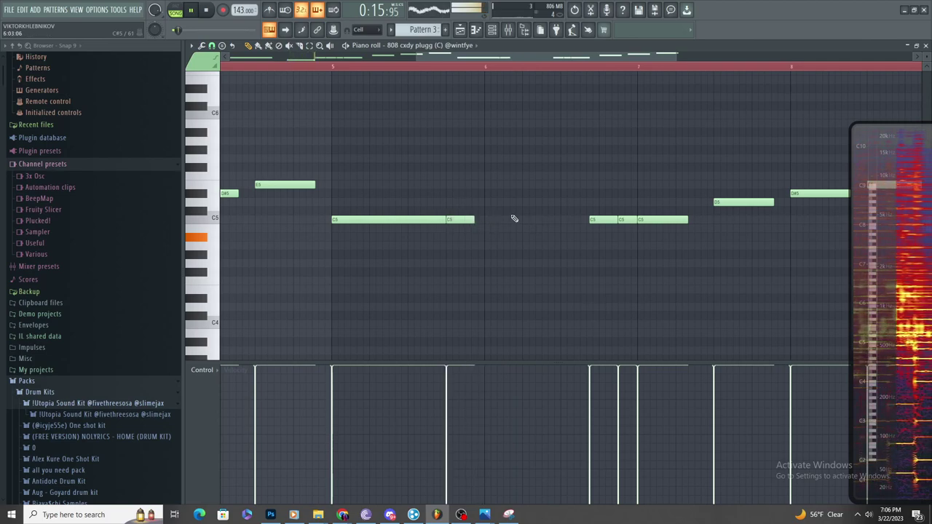
{"action": "scroll", "coordinate": [607, 262], "scroll_direction": "down", "scroll_amount": 2}
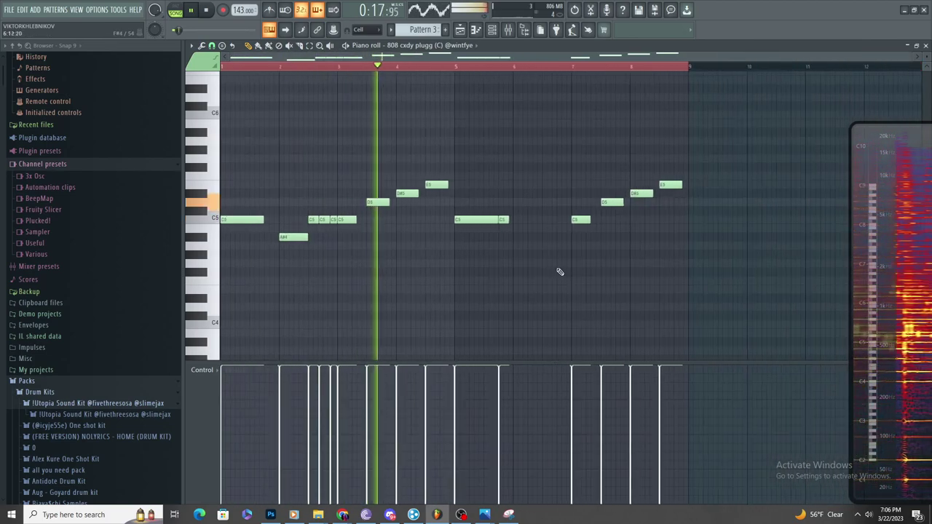
- Review the 808 cxdy plugg line around bars 5 to 7 of Pattern 3 during playback and return to the playlist
{"action": "scroll", "coordinate": [474, 298], "scroll_direction": "up", "scroll_amount": 3}
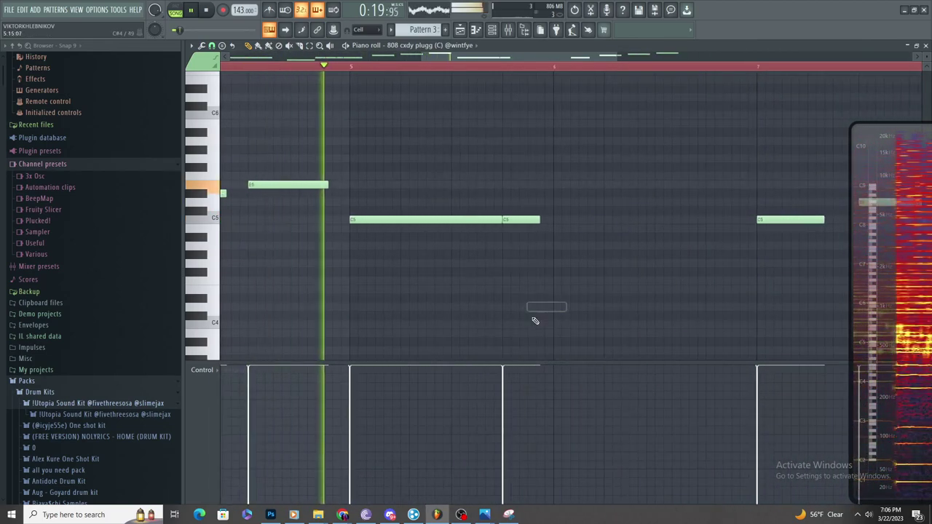
{"action": "scroll", "coordinate": [524, 273], "scroll_direction": "up", "scroll_amount": 2, "text": "ctrl"}
{"action": "scroll", "coordinate": [612, 306], "scroll_direction": "down", "scroll_amount": 2, "text": "ctrl"}
{"action": "scroll", "coordinate": [633, 311], "scroll_direction": "up", "scroll_amount": 3, "text": "ctrl"}
{"action": "scroll", "coordinate": [530, 284], "scroll_direction": "down", "scroll_amount": 2, "text": "ctrl"}
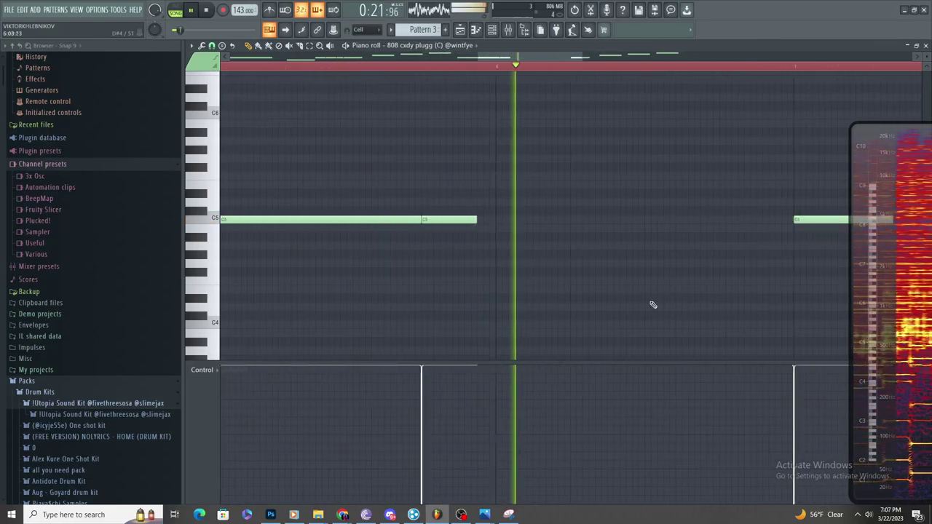
{"action": "scroll", "coordinate": [638, 301], "scroll_direction": "up", "scroll_amount": 3, "text": "ctrl"}
{"action": "scroll", "coordinate": [536, 279], "scroll_direction": "down", "scroll_amount": 2, "text": "ctrl"}
{"action": "scroll", "coordinate": [481, 175], "scroll_direction": "down", "scroll_amount": 5}
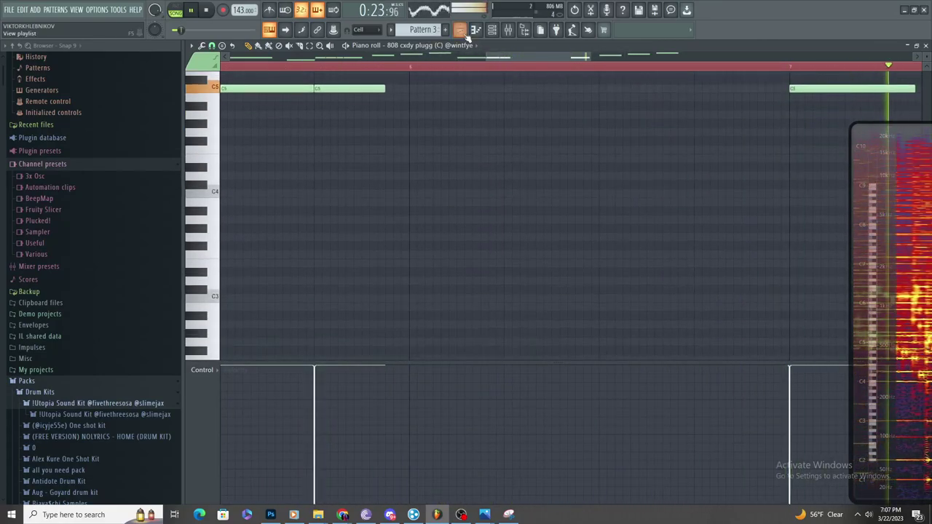
{"action": "key", "text": "F5"}
{"action": "scroll", "coordinate": [553, 262], "scroll_direction": "up", "scroll_amount": 3, "text": "ctrl"}
{"action": "left_click", "coordinate": [504, 212]}
{"action": "right_click", "coordinate": [505, 222]}
{"action": "scroll", "coordinate": [505, 224], "scroll_direction": "down", "scroll_amount": 4, "text": "ctrl"}
{"action": "key", "text": "space"}
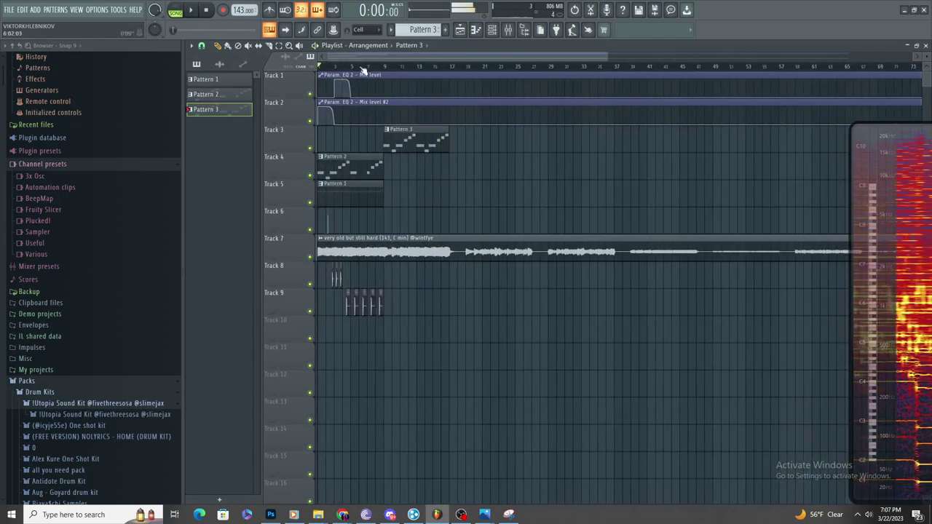
- Duplicate all hi-hat, devil clap and i love u clap clips on Tracks 6, 8 and 9 into the section after bar 9
{"action": "key", "text": "space"}
{"action": "scroll", "coordinate": [356, 217], "scroll_direction": "up", "scroll_amount": 1, "text": "ctrl"}
{"action": "scroll", "coordinate": [315, 67], "scroll_direction": "up", "scroll_amount": 3}
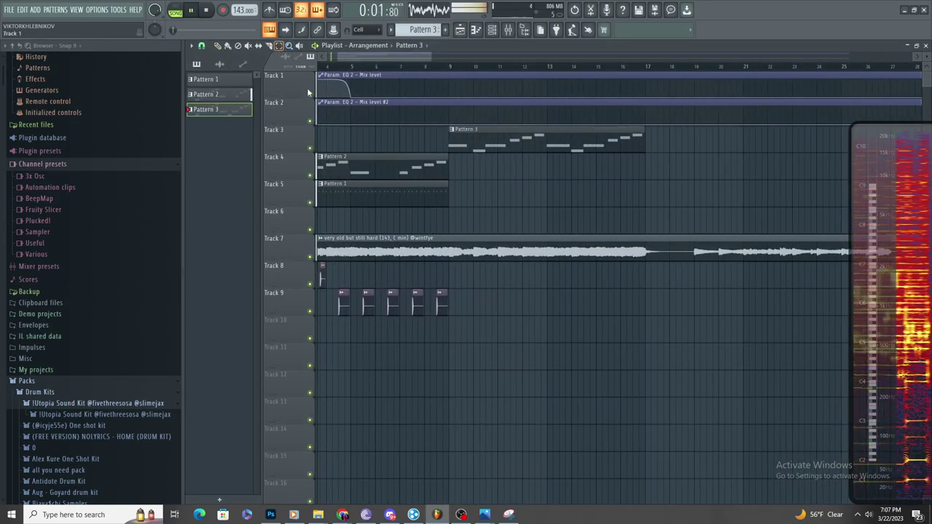
{"action": "scroll", "coordinate": [342, 312], "scroll_direction": "down", "scroll_amount": 3, "text": "ctrl"}
{"action": "scroll", "coordinate": [342, 312], "scroll_direction": "up", "scroll_amount": 3, "text": "ctrl"}
{"action": "left_click_drag", "start_coordinate": [640, 372], "coordinate": [333, 216], "text": "ctrl"}
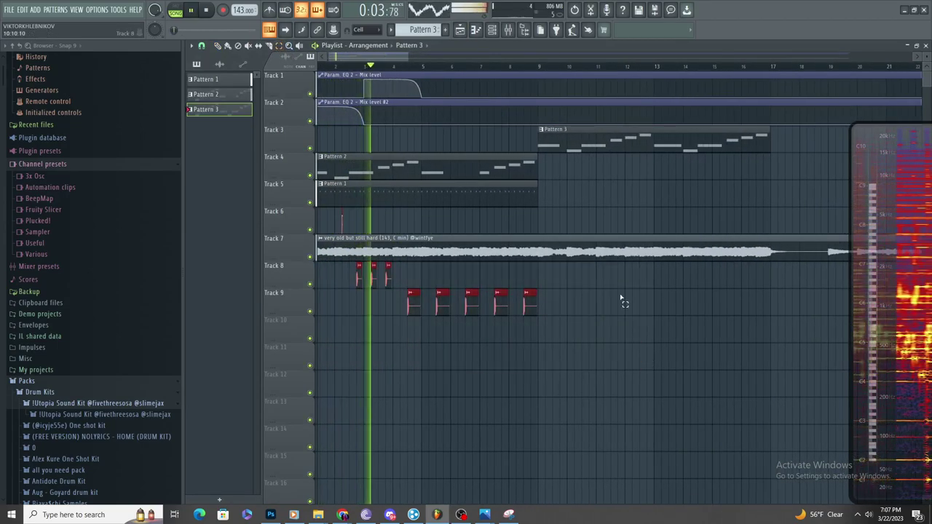
{"action": "scroll", "coordinate": [605, 309], "scroll_direction": "up", "scroll_amount": 3, "text": "ctrl"}
{"action": "key", "text": "ctrl+b"}
{"action": "scroll", "coordinate": [605, 339], "scroll_direction": "down", "scroll_amount": 5, "text": "ctrl"}
{"action": "scroll", "coordinate": [421, 339], "scroll_direction": "up", "scroll_amount": 3, "text": "ctrl"}
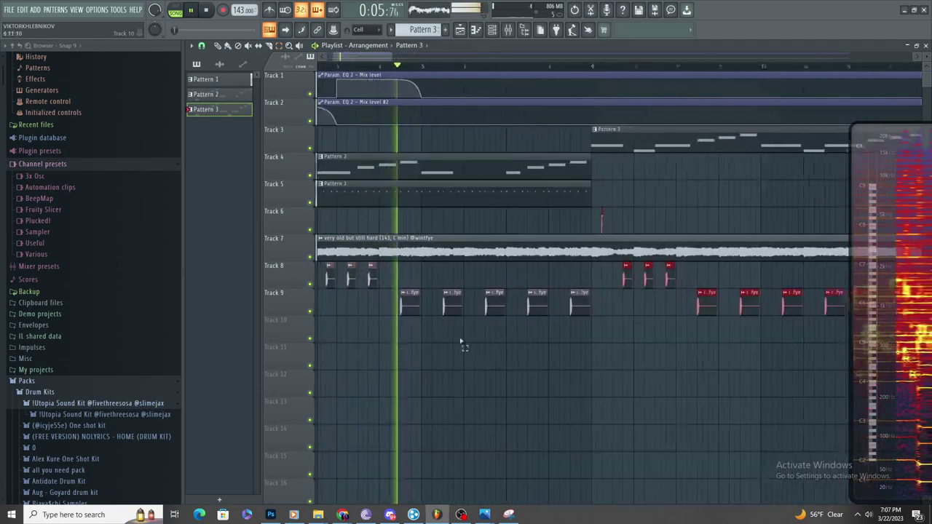
- Shift the duplicated hi-hat and clap clips one bar to the right
{"action": "right_click", "coordinate": [427, 344], "text": "ctrl"}
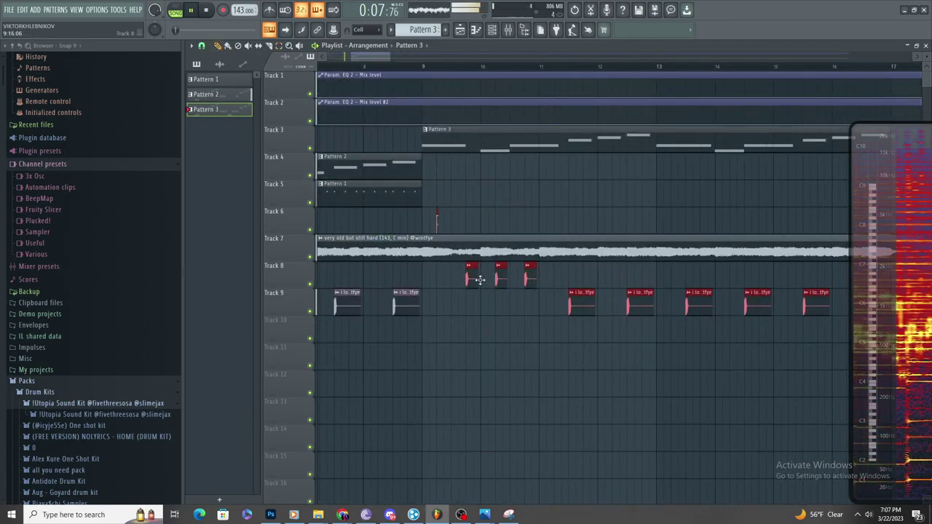
{"action": "left_click_drag", "start_coordinate": [475, 280], "coordinate": [502, 279]}
{"action": "scroll", "coordinate": [512, 338], "scroll_direction": "down", "scroll_amount": 4, "text": "ctrl"}
{"action": "scroll", "coordinate": [314, 281], "scroll_direction": "up", "scroll_amount": 4, "text": "ctrl"}
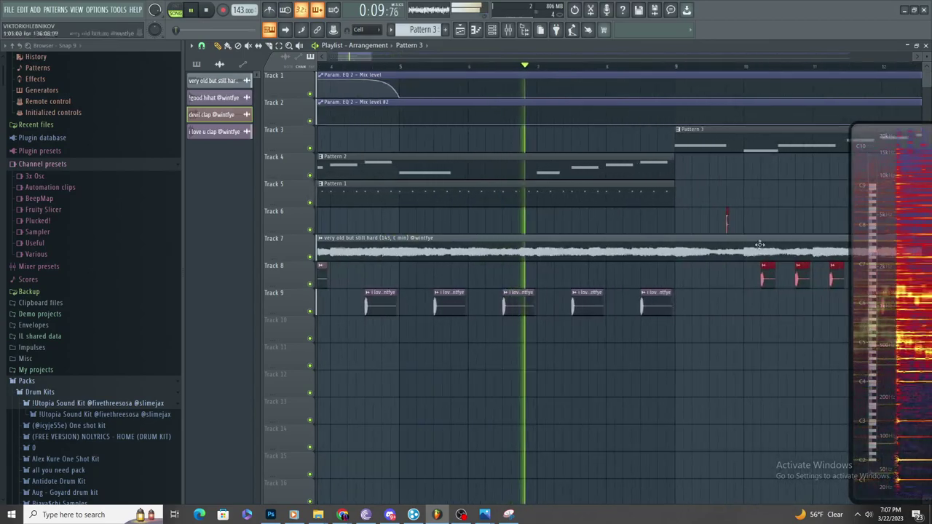
- Place a !good hihat clip on Track 6 one beat after the start of bar 8
{"action": "scroll", "coordinate": [764, 215], "scroll_direction": "up", "scroll_amount": 2}
{"action": "left_click", "coordinate": [518, 218]}
{"action": "scroll", "coordinate": [440, 152], "scroll_direction": "up", "scroll_amount": 2, "text": "ctrl"}
{"action": "left_click_drag", "start_coordinate": [531, 221], "coordinate": [508, 220]}
{"action": "scroll", "coordinate": [486, 226], "scroll_direction": "down", "scroll_amount": 3, "text": "ctrl"}
{"action": "scroll", "coordinate": [515, 231], "scroll_direction": "up", "scroll_amount": 2}
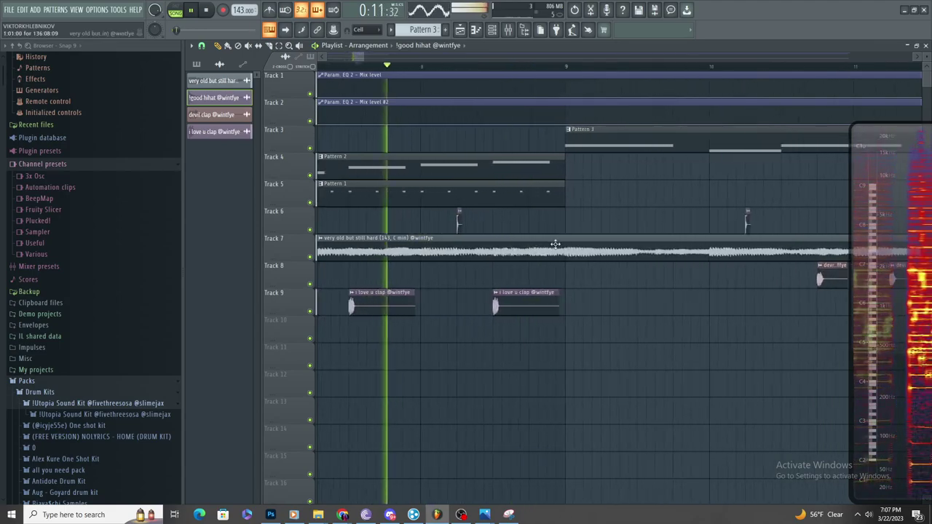
- Place the crash brilliants sample on Track 12 at the end of bar 8 and set its sample start to about 11%
{"action": "scroll", "coordinate": [116, 342], "scroll_direction": "down", "scroll_amount": 15}
{"action": "scroll", "coordinate": [126, 319], "scroll_direction": "down", "scroll_amount": 12}
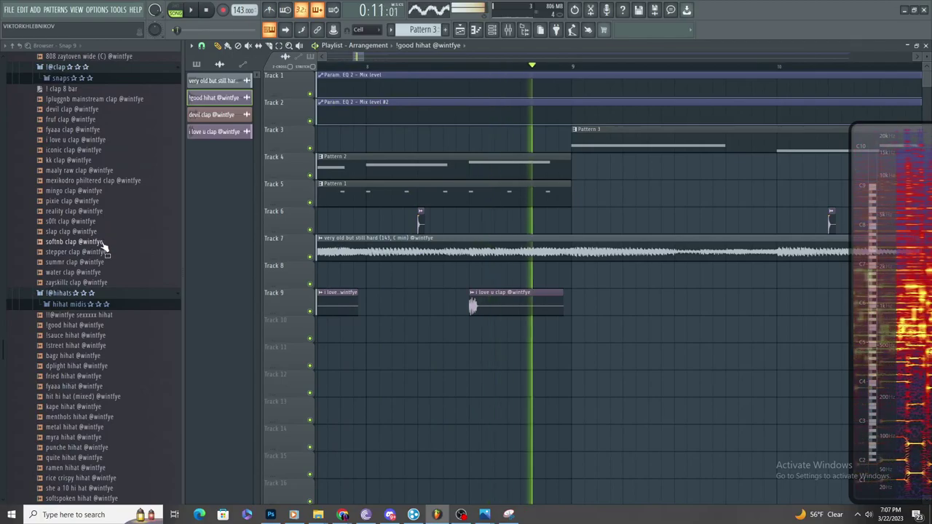
{"action": "scroll", "coordinate": [107, 251], "scroll_direction": "down", "scroll_amount": 10}
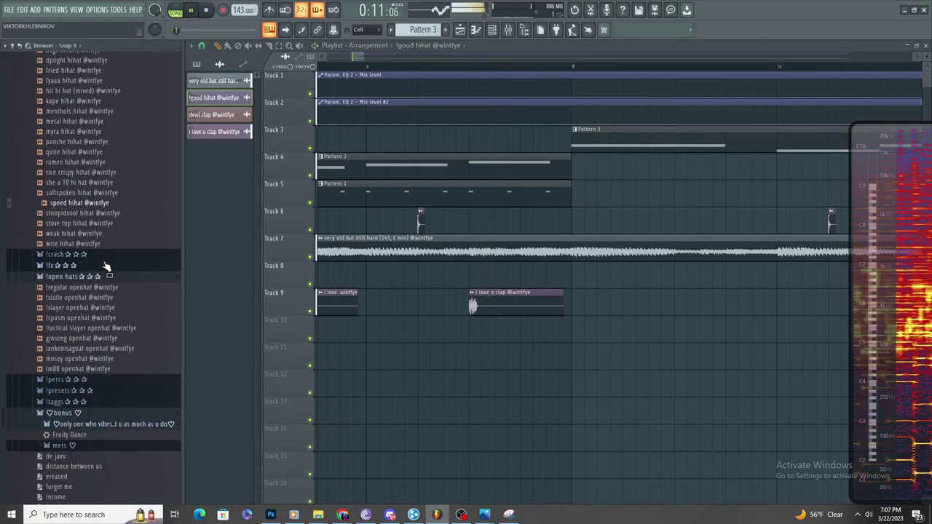
{"action": "left_click", "coordinate": [105, 255]}
{"action": "key", "text": "space"}
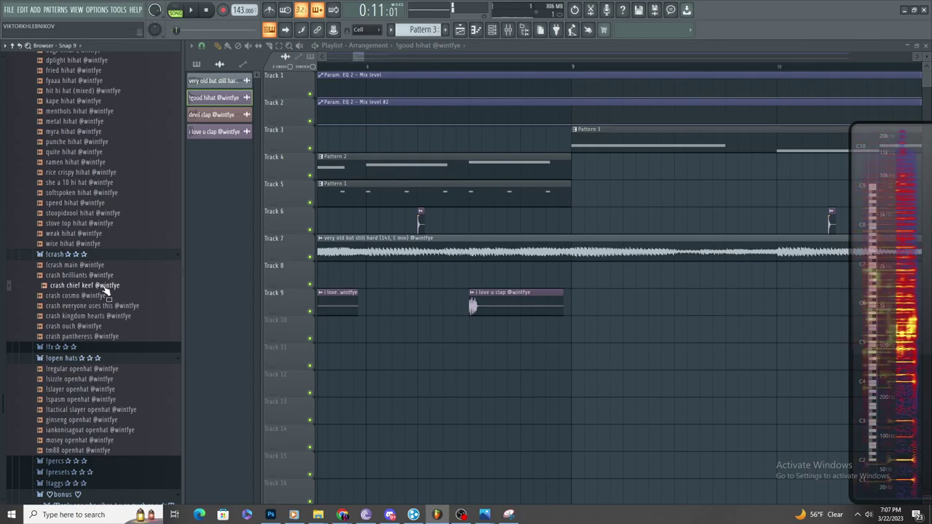
{"action": "left_click_drag", "start_coordinate": [102, 279], "coordinate": [555, 384]}
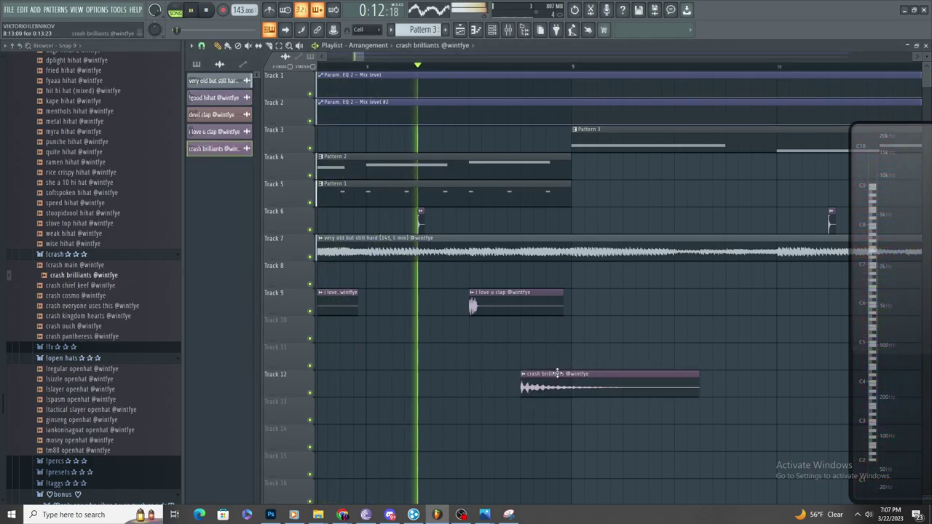
{"action": "double_click", "coordinate": [555, 375]}
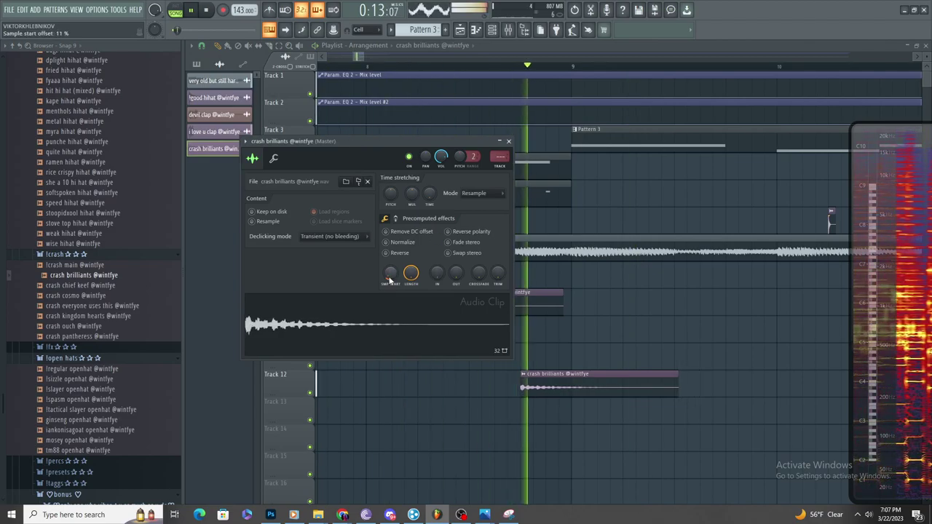
- Find X CHANT (1) in the XXXTENTACION drum kit and load it in place of the crash brilliants sample
{"action": "scroll", "coordinate": [83, 299], "scroll_direction": "up", "scroll_amount": 12}
{"action": "key", "text": "space"}
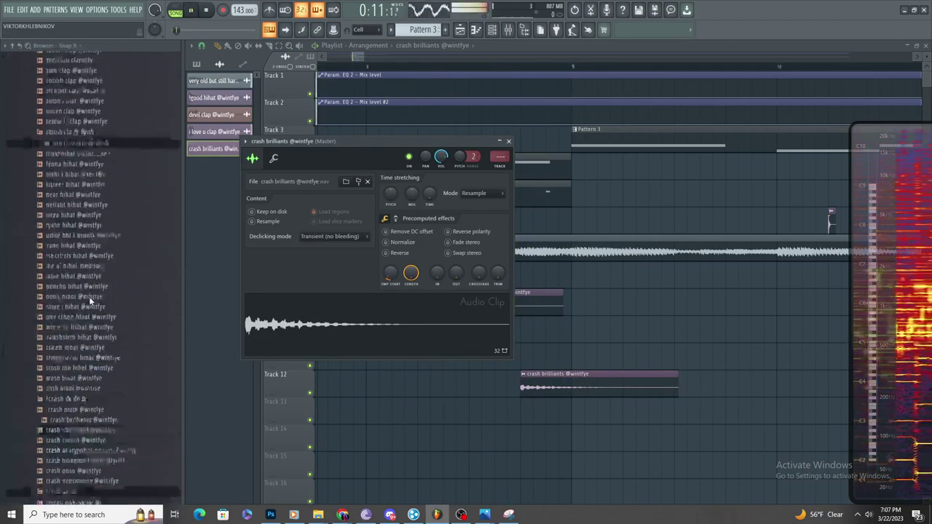
{"action": "scroll", "coordinate": [88, 298], "scroll_direction": "up", "scroll_amount": 8}
{"action": "left_click", "coordinate": [67, 334]}
{"action": "left_click", "coordinate": [97, 290]}
{"action": "key", "text": "space"}
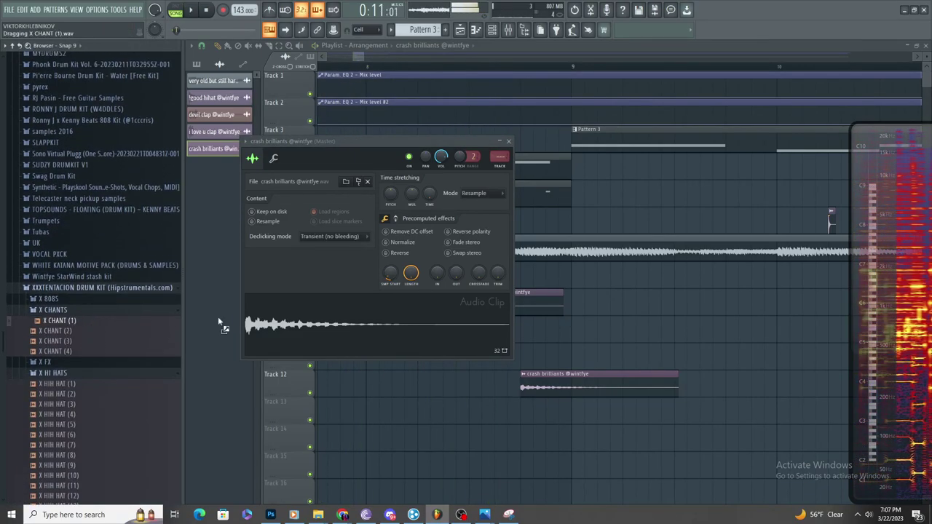
{"action": "left_click_drag", "start_coordinate": [167, 326], "coordinate": [434, 201]}
{"action": "key", "text": "space"}
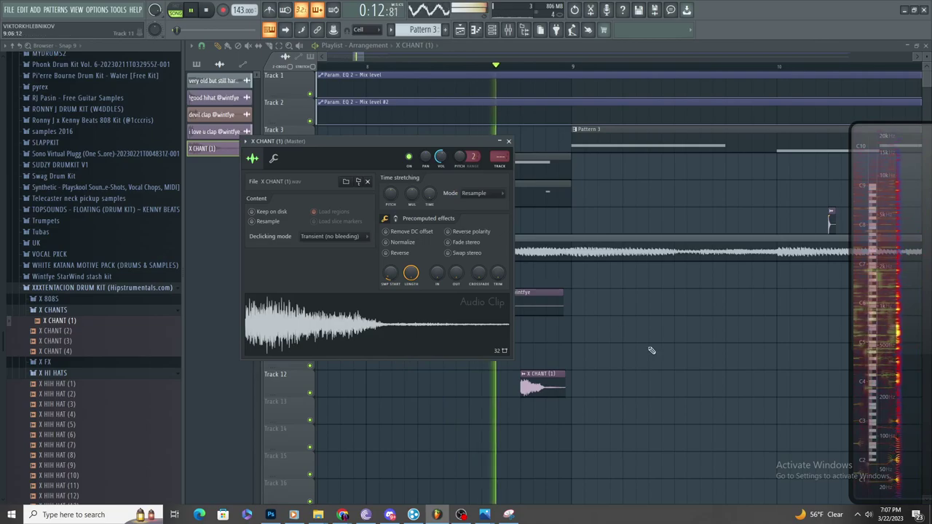
- Undo the last resize of the X CHANT (1) clip and set its sample start to 0%
{"action": "left_click", "coordinate": [691, 357]}
{"action": "right_click", "coordinate": [691, 357]}
{"action": "scroll", "coordinate": [631, 366], "scroll_direction": "down", "scroll_amount": 1}
{"action": "scroll", "coordinate": [640, 356], "scroll_direction": "up", "scroll_amount": 1}
{"action": "key", "text": "ctrl+z"}
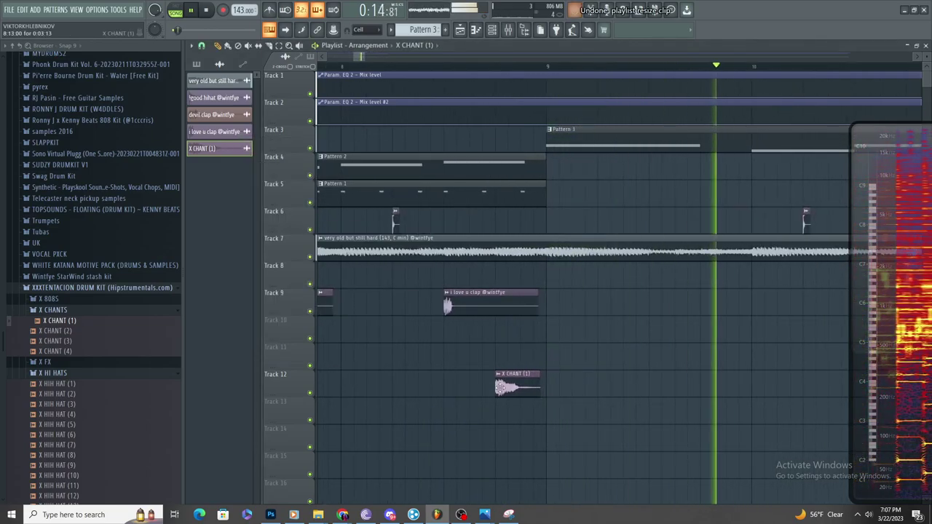
{"action": "double_click", "coordinate": [499, 387]}
{"action": "key", "text": "space"}
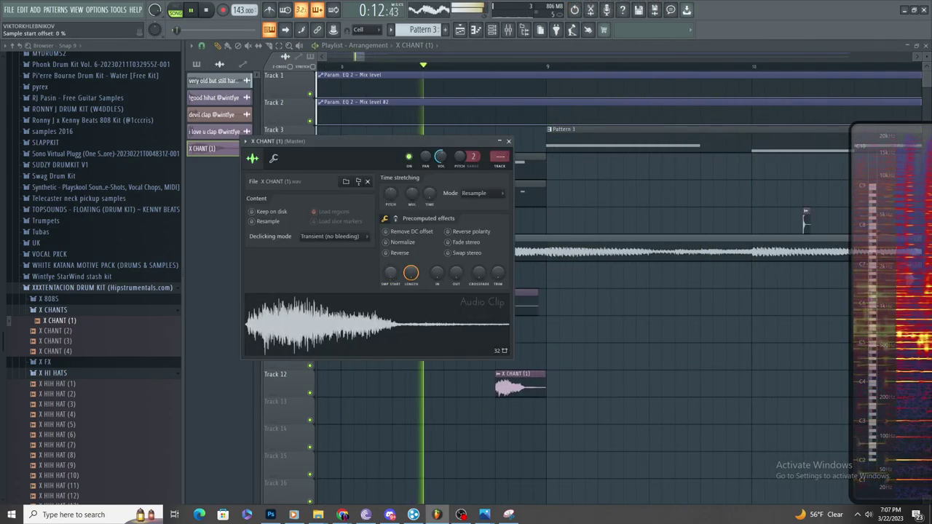
{"action": "left_click", "coordinate": [667, 382]}
{"action": "right_click", "coordinate": [668, 382]}
- Repeat the X CHANT (1) clip on Track 12 every two bars, with the last one ending at bar 17
{"action": "scroll", "coordinate": [597, 380], "scroll_direction": "down", "scroll_amount": 2}
{"action": "scroll", "coordinate": [430, 341], "scroll_direction": "up", "scroll_amount": 1}
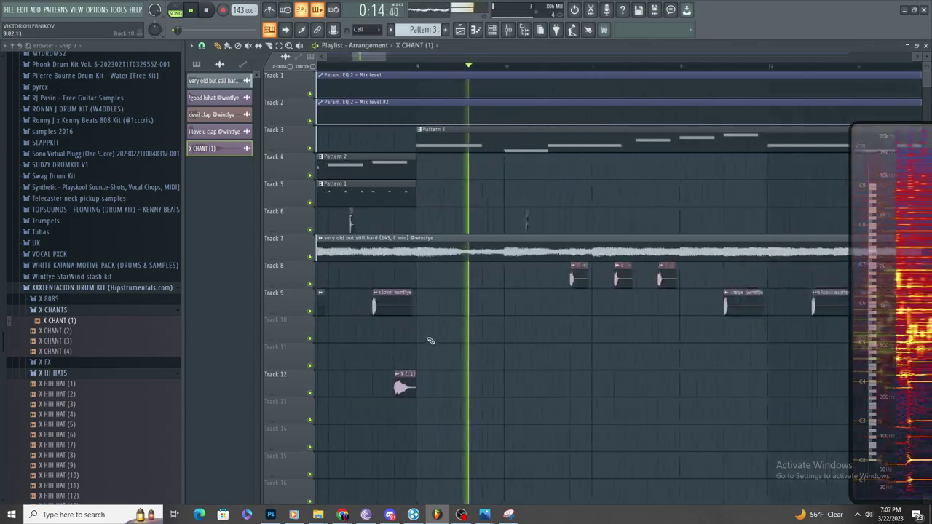
{"action": "scroll", "coordinate": [437, 342], "scroll_direction": "down", "scroll_amount": 2}
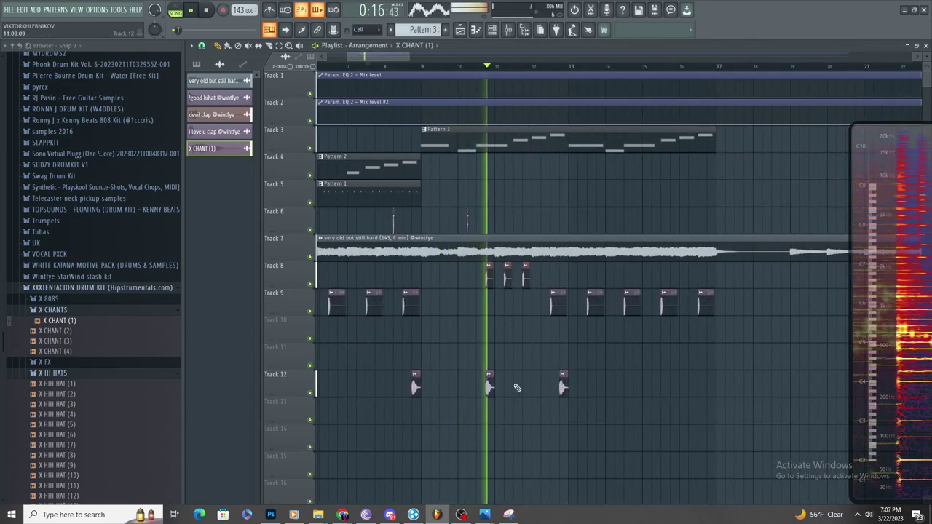
{"action": "left_click_drag", "start_coordinate": [648, 387], "coordinate": [638, 387]}
{"action": "left_click", "coordinate": [701, 386]}
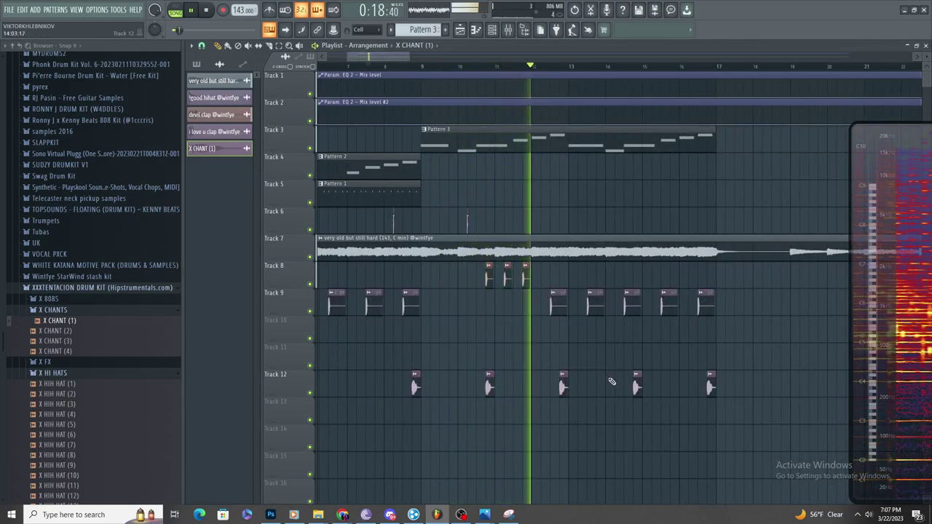
- Add a Pattern 1 clip to Track 5 spanning from about bar 13 to bar 17
{"action": "scroll", "coordinate": [609, 415], "scroll_direction": "up", "scroll_amount": 2}
{"action": "scroll", "coordinate": [586, 441], "scroll_direction": "down", "scroll_amount": 2}
{"action": "scroll", "coordinate": [559, 447], "scroll_direction": "up", "scroll_amount": 4}
{"action": "left_click", "coordinate": [630, 438]}
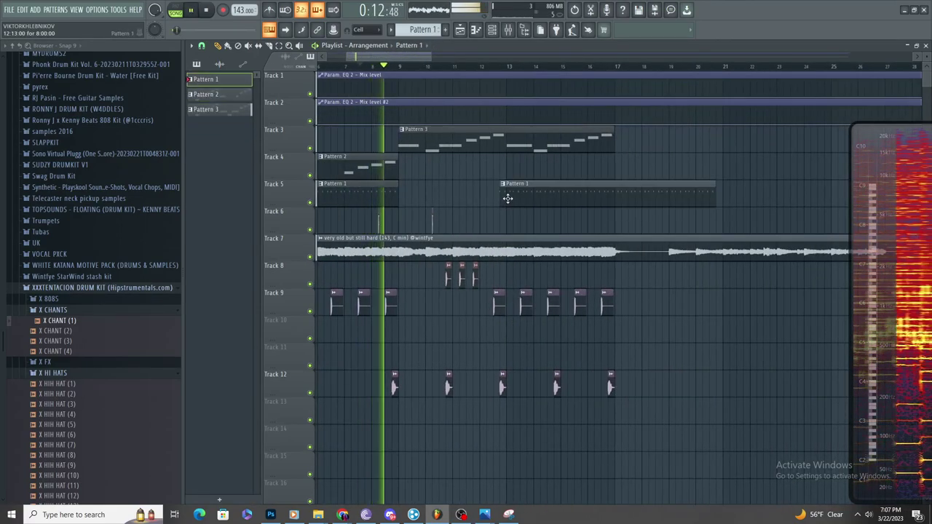
{"action": "left_click_drag", "start_coordinate": [510, 198], "coordinate": [402, 209]}
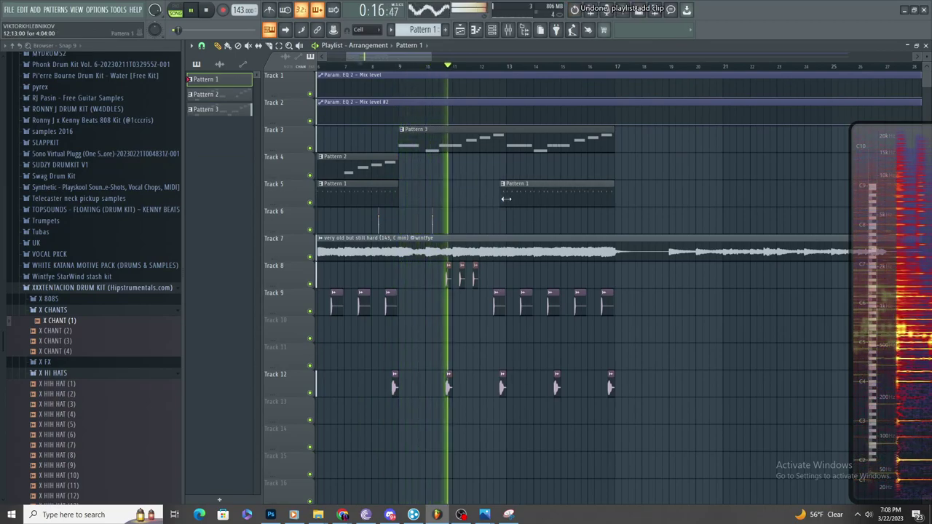
- Try to add an automation point to the Param. EQ 2 - Mix level #2 clip at about bar 10
{"action": "scroll", "coordinate": [412, 167], "scroll_direction": "up", "scroll_amount": 3}
{"action": "left_click", "coordinate": [438, 66]}
{"action": "scroll", "coordinate": [434, 87], "scroll_direction": "up", "scroll_amount": 3}
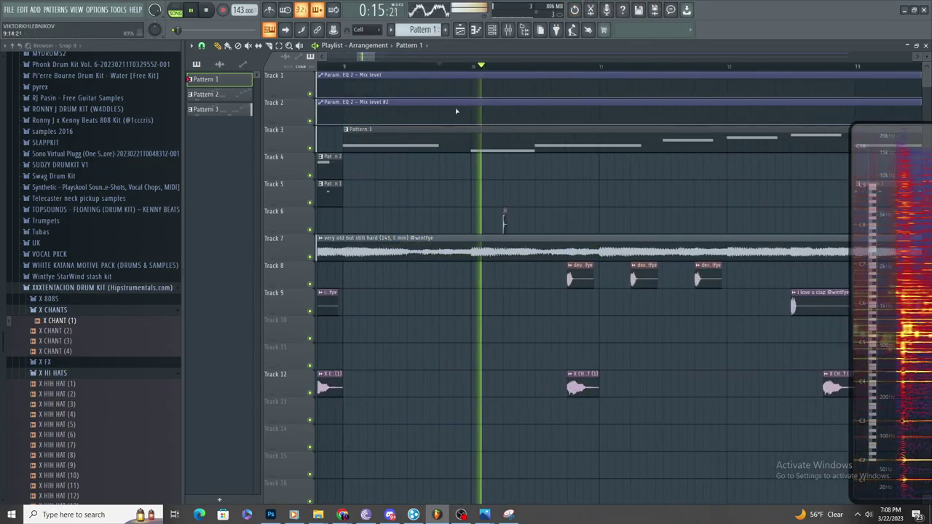
{"action": "left_click_drag", "start_coordinate": [473, 125], "coordinate": [474, 105]}
- Open Pattern 3's 808 cxdy plugg notes in the piano roll and move the Wave Candy spectrum window over the note area
{"action": "double_click", "coordinate": [492, 141]}
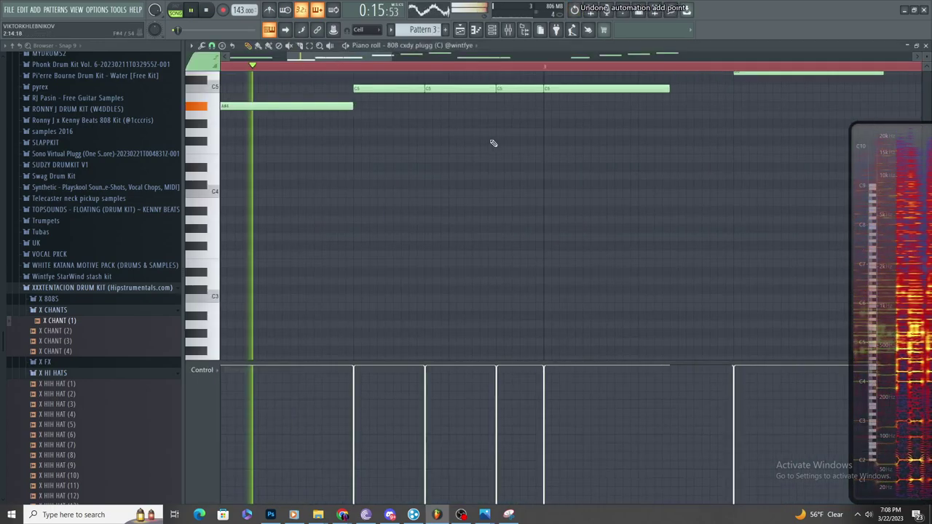
{"action": "left_click_drag", "start_coordinate": [893, 328], "coordinate": [540, 230]}
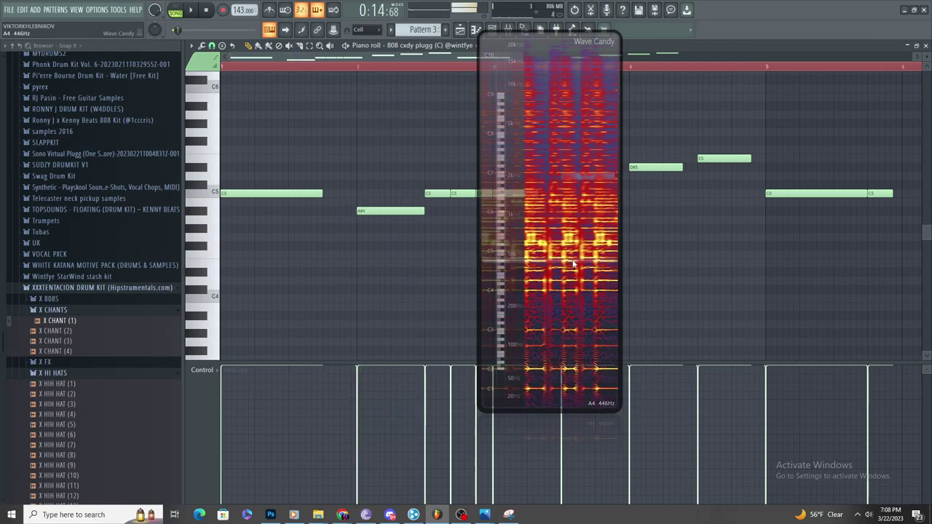
- Lower the 808 cxdy plugg A#4 note at bar 2 to A4 and play it back against the melody
{"action": "scroll", "coordinate": [350, 232], "scroll_direction": "up", "scroll_amount": 2}
{"action": "scroll", "coordinate": [352, 232], "scroll_direction": "up", "scroll_amount": 1}
{"action": "key", "text": "space"}
{"action": "left_click_drag", "start_coordinate": [395, 210], "coordinate": [394, 221]}
{"action": "key", "text": "ctrl+z"}
{"action": "scroll", "coordinate": [379, 218], "scroll_direction": "down", "scroll_amount": 3}
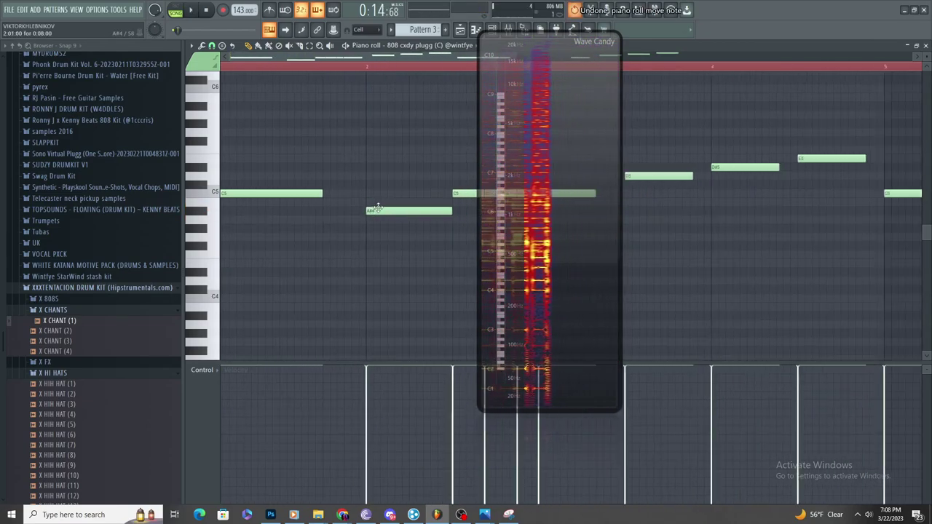
{"action": "key", "text": "space"}
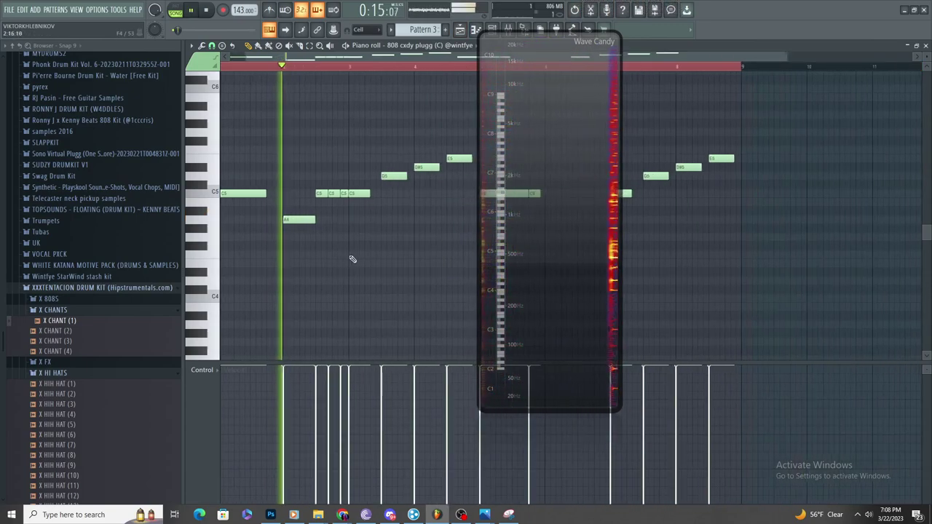
{"action": "scroll", "coordinate": [320, 267], "scroll_direction": "down", "scroll_amount": 2}
{"action": "left_click_drag", "start_coordinate": [539, 233], "coordinate": [603, 226]}
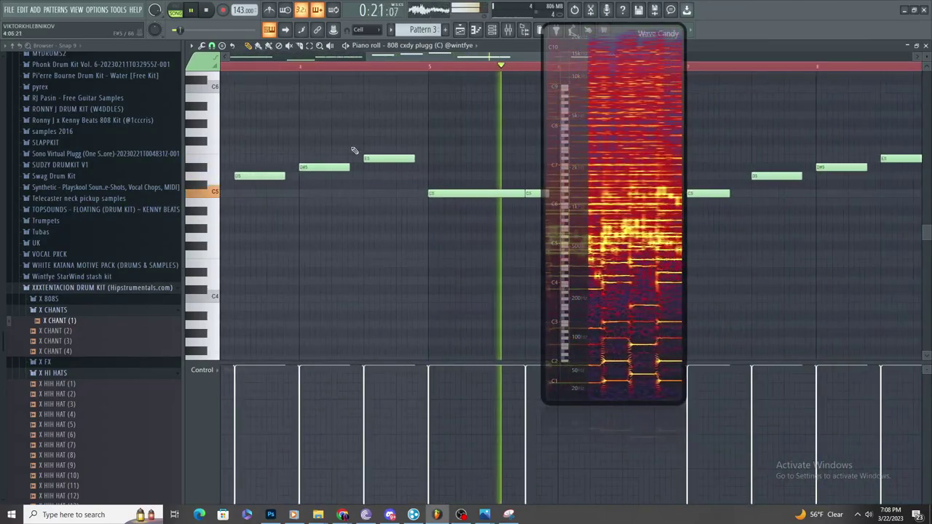
- Open Pattern 3's 808 d0lly notes in the piano roll and set playback to start at bar 6
{"action": "left_click", "coordinate": [460, 29]}
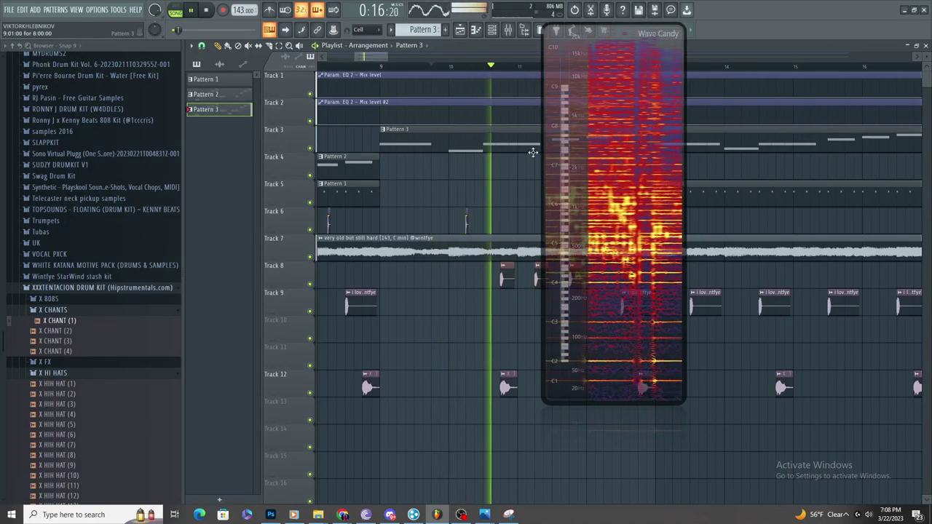
{"action": "double_click", "coordinate": [532, 151]}
{"action": "left_click", "coordinate": [429, 45]}
{"action": "left_click", "coordinate": [436, 200]}
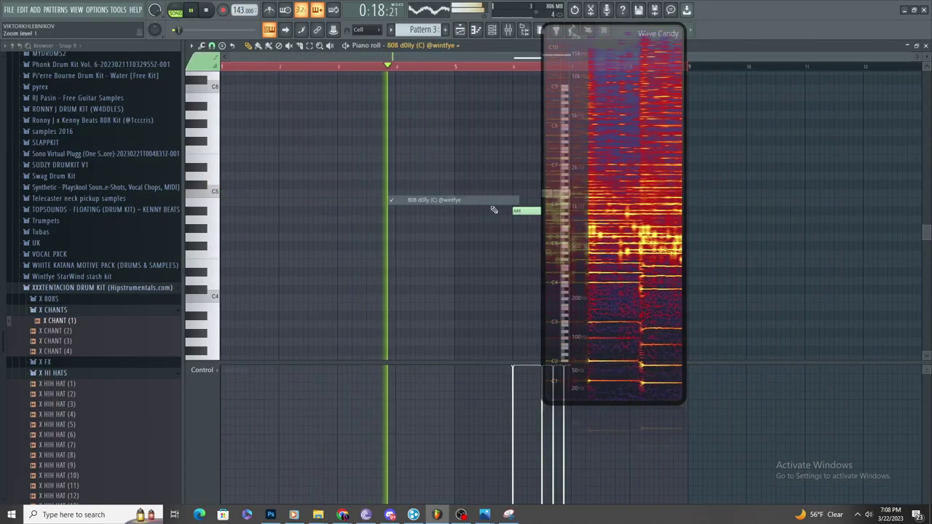
{"action": "scroll", "coordinate": [437, 220], "scroll_direction": "up", "scroll_amount": 3}
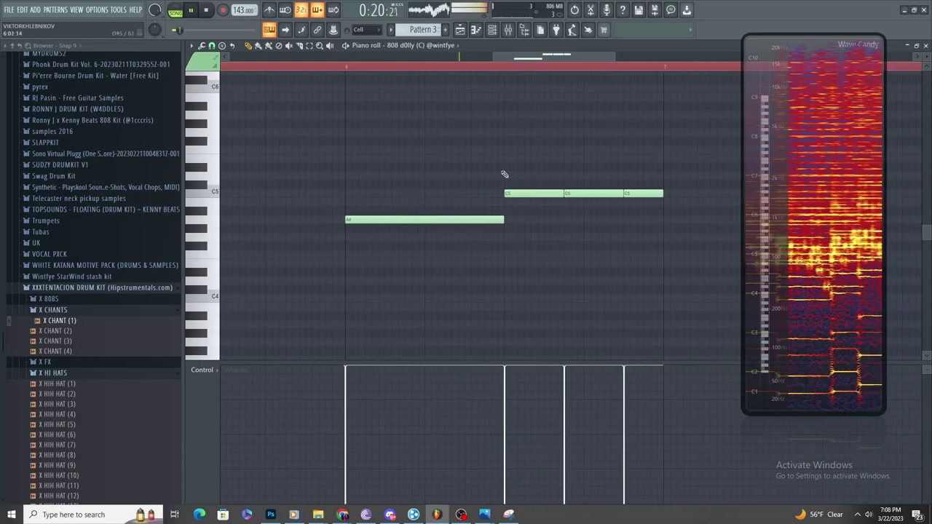
{"action": "left_click_drag", "start_coordinate": [834, 223], "coordinate": [695, 212]}
{"action": "left_click", "coordinate": [348, 67]}
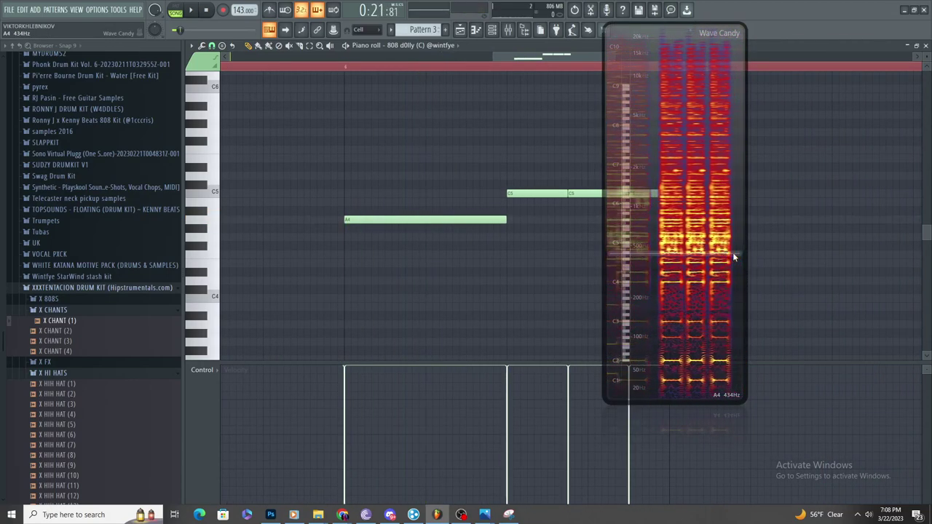
- Try the 808 d0lly note at bar 6 on B4 and audition it with the melody
{"action": "left_click_drag", "start_coordinate": [428, 221], "coordinate": [429, 203]}
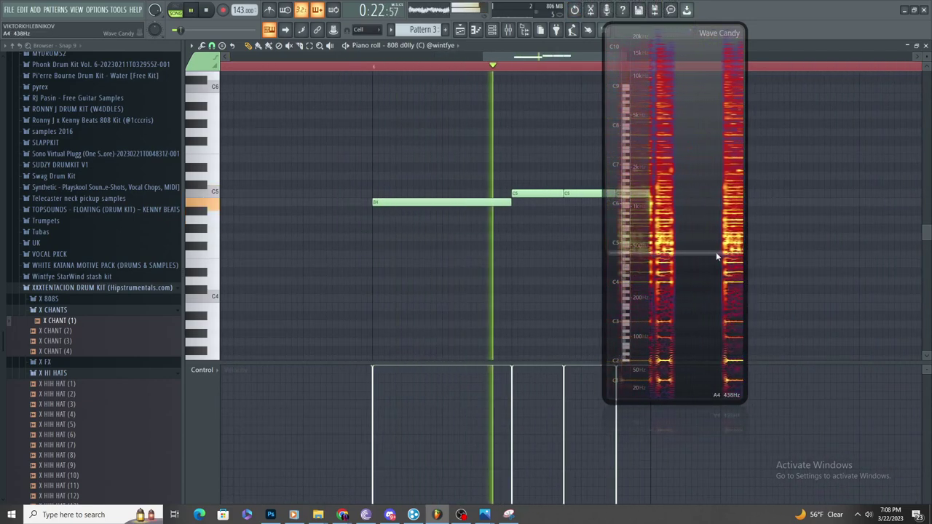
{"action": "scroll", "coordinate": [438, 251], "scroll_direction": "down", "scroll_amount": 3}
{"action": "scroll", "coordinate": [437, 252], "scroll_direction": "up", "scroll_amount": 3}
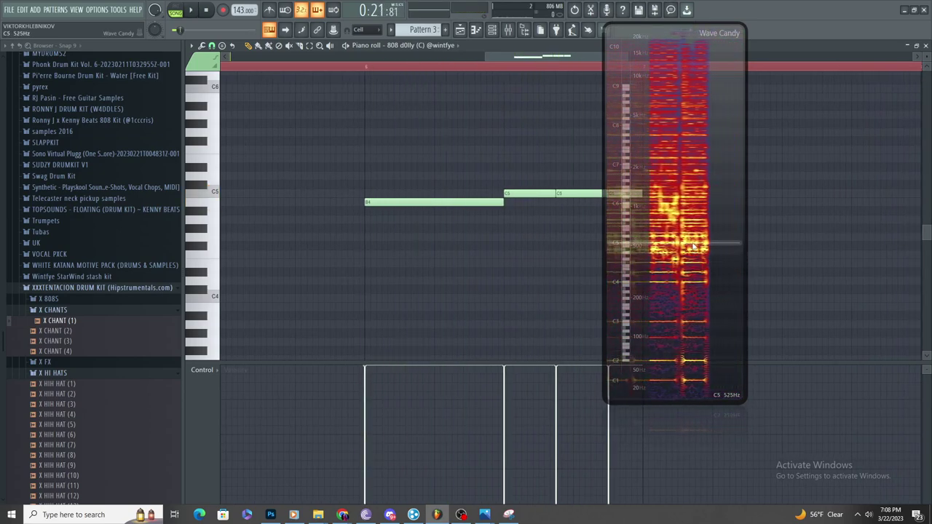
{"action": "key", "text": "space"}
{"action": "key", "text": "space"}
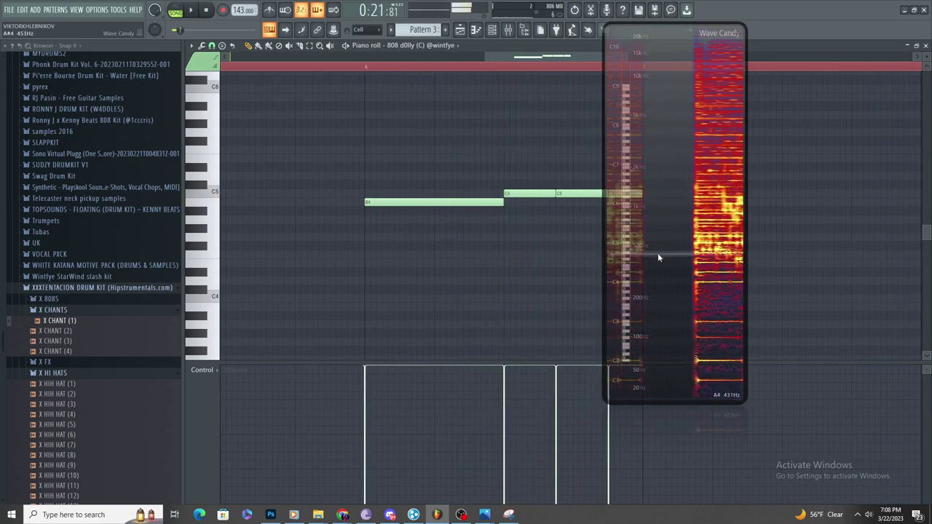
- Set the 808 d0lly note at bar 6 to A#4 and play the passage back
{"action": "mouse_move", "coordinate": [421, 197]}
{"action": "left_mouse_down"}
{"action": "mouse_move", "coordinate": [422, 215]}
{"action": "mouse_move", "coordinate": [422, 206]}
{"action": "left_mouse_up"}
{"action": "key", "text": "space"}
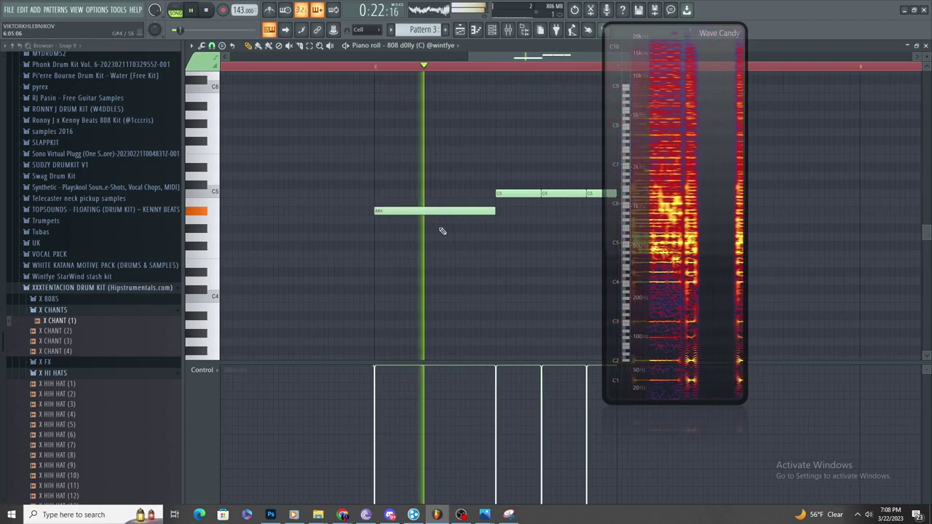
{"action": "scroll", "coordinate": [437, 233], "scroll_direction": "down", "scroll_amount": 4}
{"action": "scroll", "coordinate": [468, 212], "scroll_direction": "up", "scroll_amount": 3}
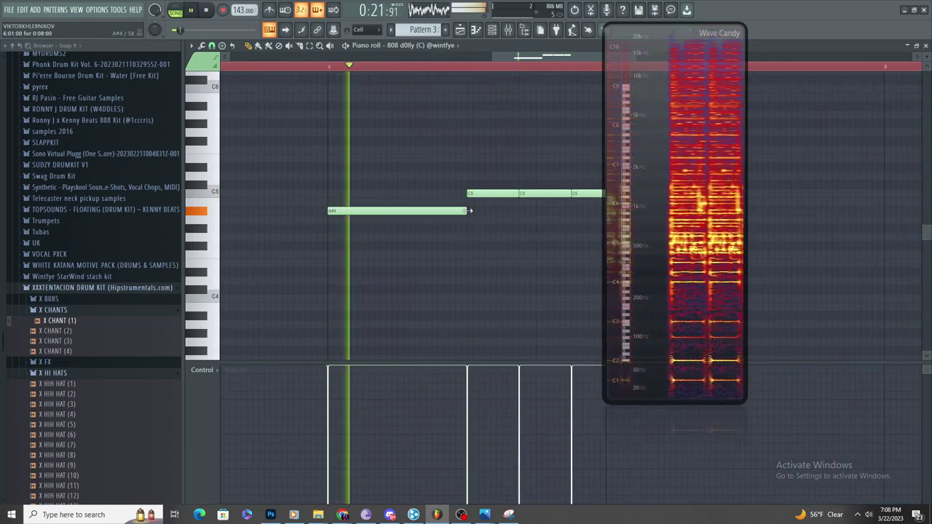
- Try shortening the A#4 note at bar 6 and adding a second A#4 note right after it
{"action": "left_click_drag", "start_coordinate": [466, 211], "coordinate": [437, 235]}
{"action": "left_click", "coordinate": [440, 203]}
{"action": "left_click_drag", "start_coordinate": [441, 203], "coordinate": [442, 212]}
{"action": "right_click", "coordinate": [442, 211]}
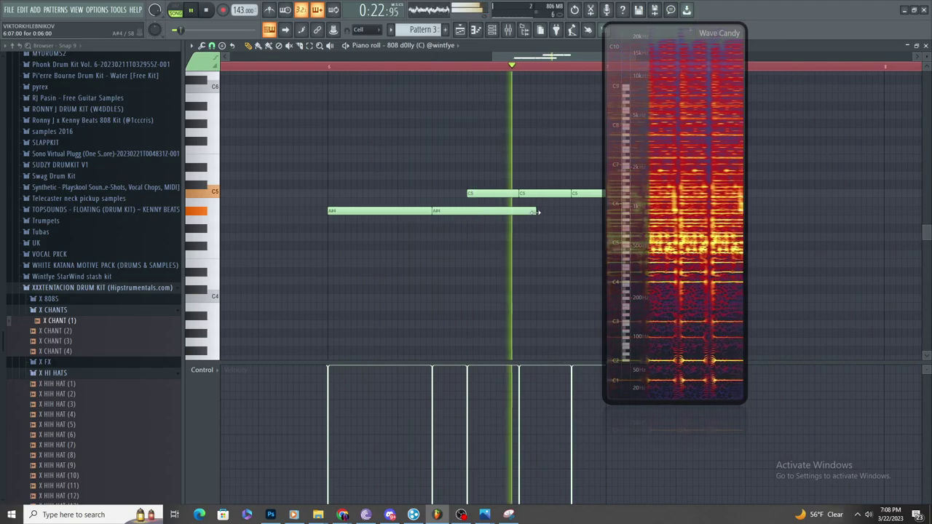
{"action": "left_click_drag", "start_coordinate": [534, 211], "coordinate": [463, 211]}
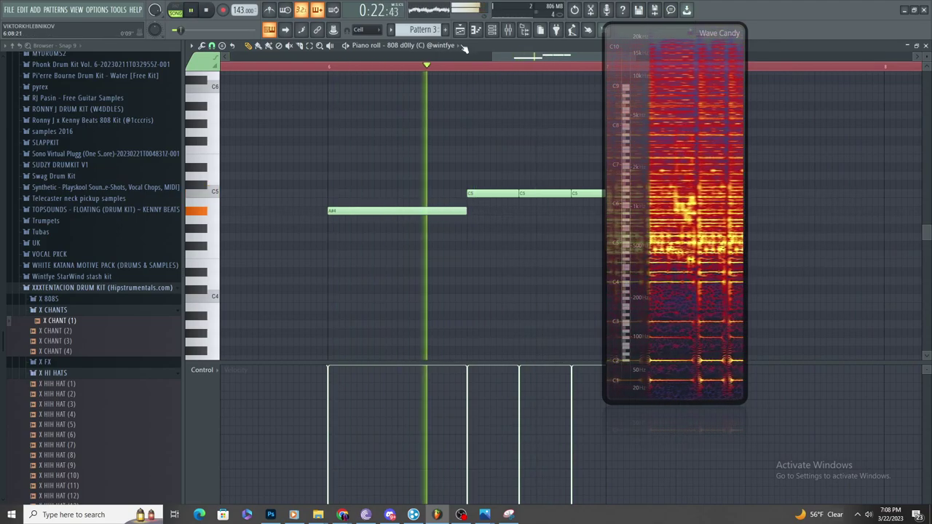
- Return to the playlist and play back the arrangement, checking the second section from bar 9 to bar 17
{"action": "key", "text": "F5"}
{"action": "scroll", "coordinate": [475, 270], "scroll_direction": "down", "scroll_amount": 5}
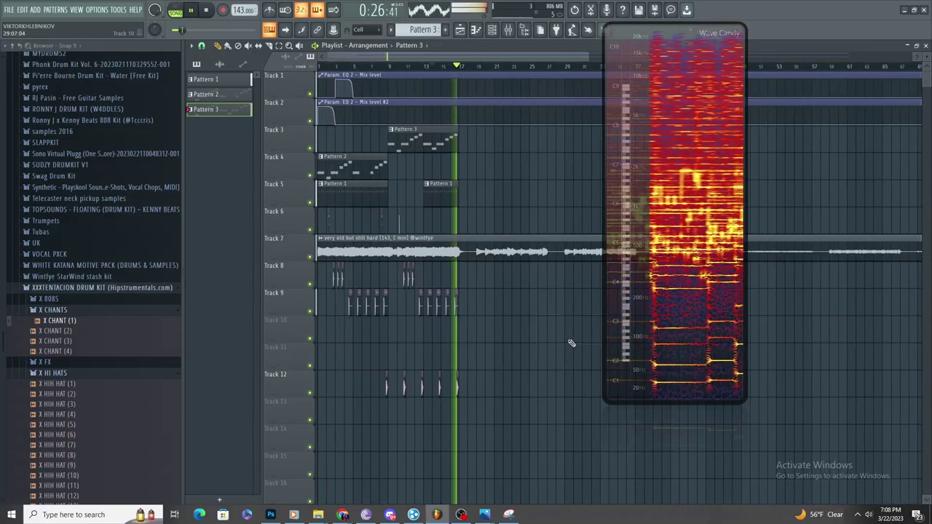
{"action": "scroll", "coordinate": [568, 341], "scroll_direction": "down", "scroll_amount": 3}
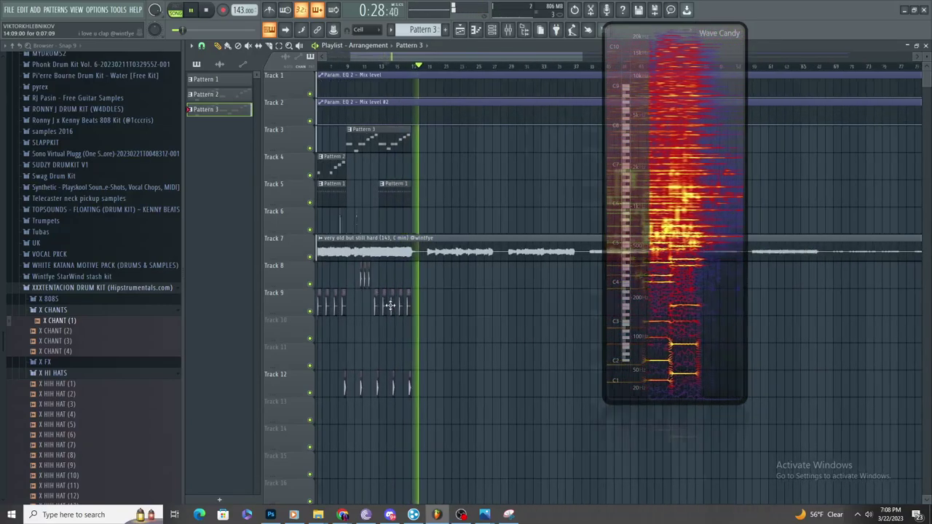
{"action": "key", "text": "space"}
{"action": "key", "text": "space"}
{"action": "scroll", "coordinate": [279, 119], "scroll_direction": "up", "scroll_amount": 5}
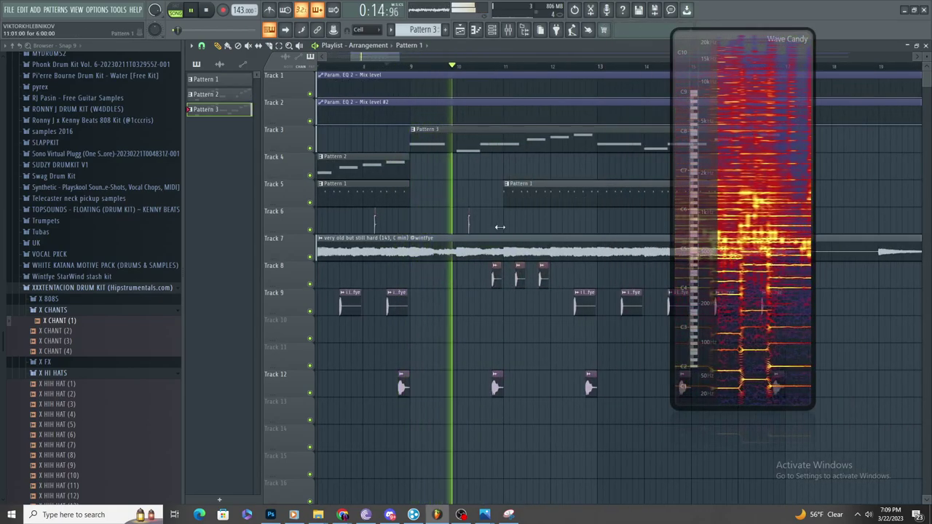
{"action": "scroll", "coordinate": [540, 224], "scroll_direction": "up", "scroll_amount": 3}
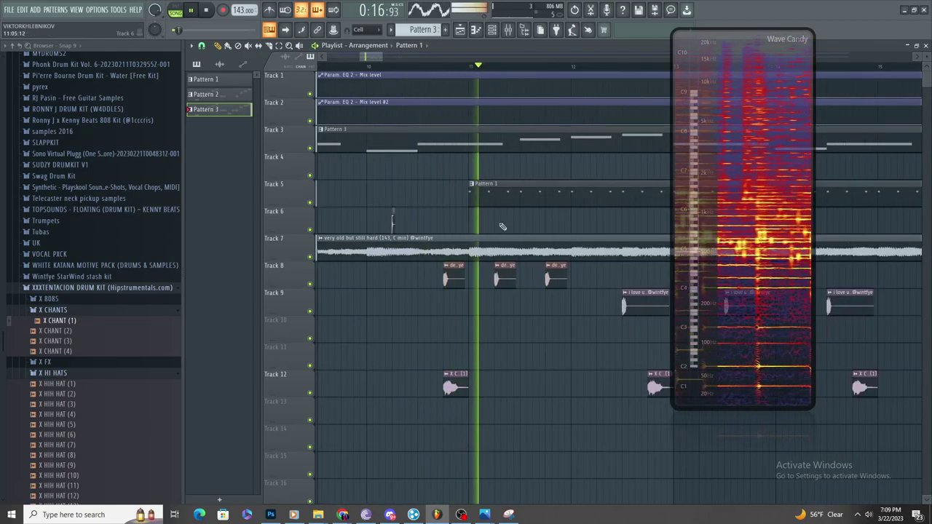
{"action": "scroll", "coordinate": [518, 197], "scroll_direction": "down", "scroll_amount": 5}
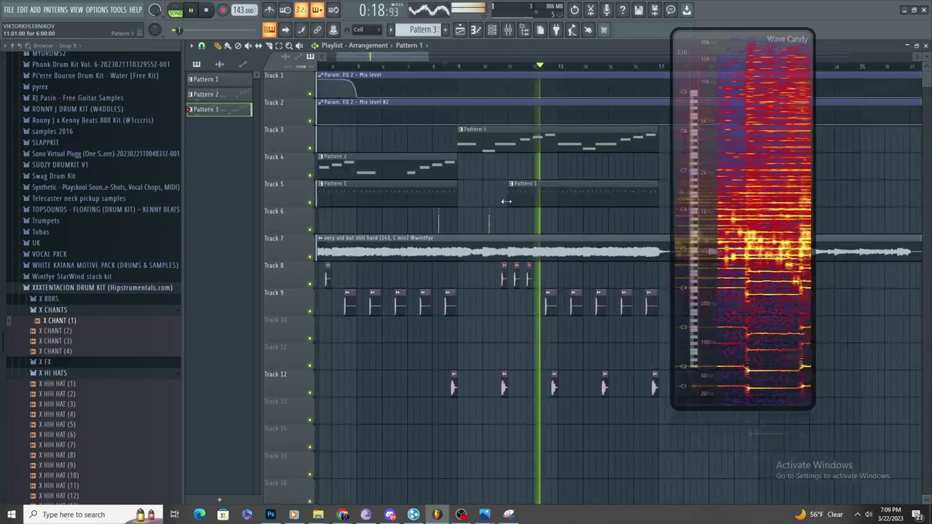
{"action": "scroll", "coordinate": [500, 211], "scroll_direction": "up", "scroll_amount": 3}
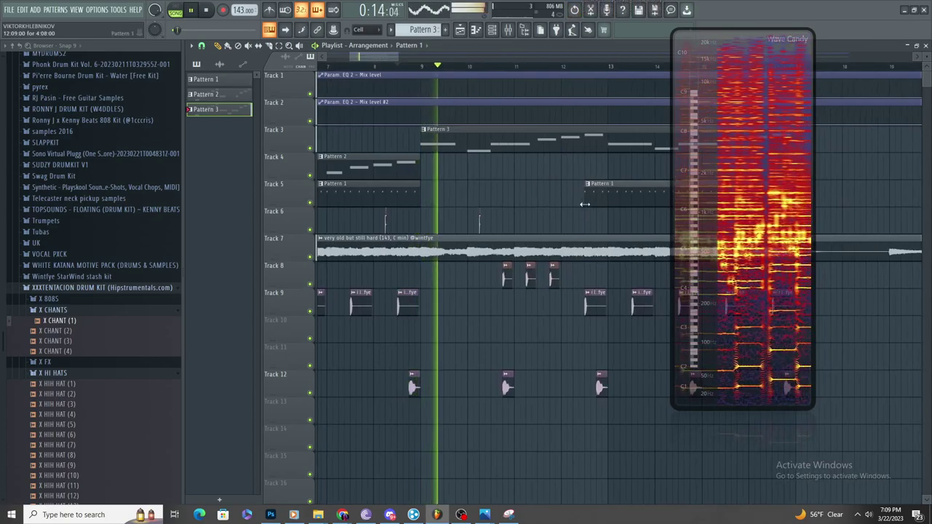
{"action": "scroll", "coordinate": [572, 209], "scroll_direction": "down", "scroll_amount": 4}
- Try to duplicate all the clips on Tracks 3 to 12 after the existing arrangement
{"action": "left_click_drag", "start_coordinate": [580, 386], "coordinate": [196, 139]}
{"action": "key", "text": "ctrl+b"}
{"action": "scroll", "coordinate": [604, 314], "scroll_direction": "up", "scroll_amount": 4}
{"action": "scroll", "coordinate": [592, 308], "scroll_direction": "down", "scroll_amount": 3}
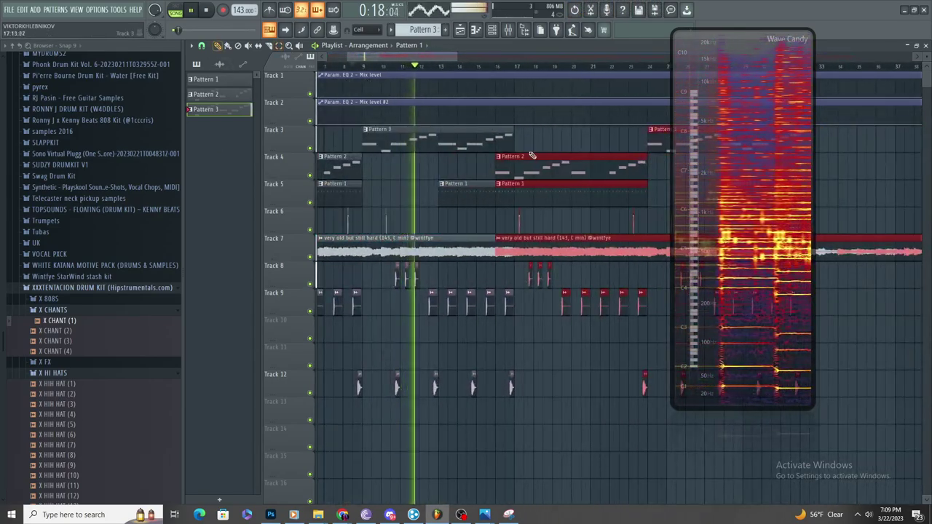
{"action": "key", "text": "ctrl+z"}
- Repeat the arrangement's clips from bar 17 and place the original melody sample clip on Track 11
{"action": "left_click_drag", "start_coordinate": [550, 238], "coordinate": [541, 200]}
{"action": "left_click", "coordinate": [562, 328]}
{"action": "right_click", "coordinate": [562, 328]}
{"action": "scroll", "coordinate": [567, 321], "scroll_direction": "up", "scroll_amount": 3}
{"action": "left_click_drag", "start_coordinate": [486, 255], "coordinate": [470, 337]}
{"action": "key", "text": "ctrl+z"}
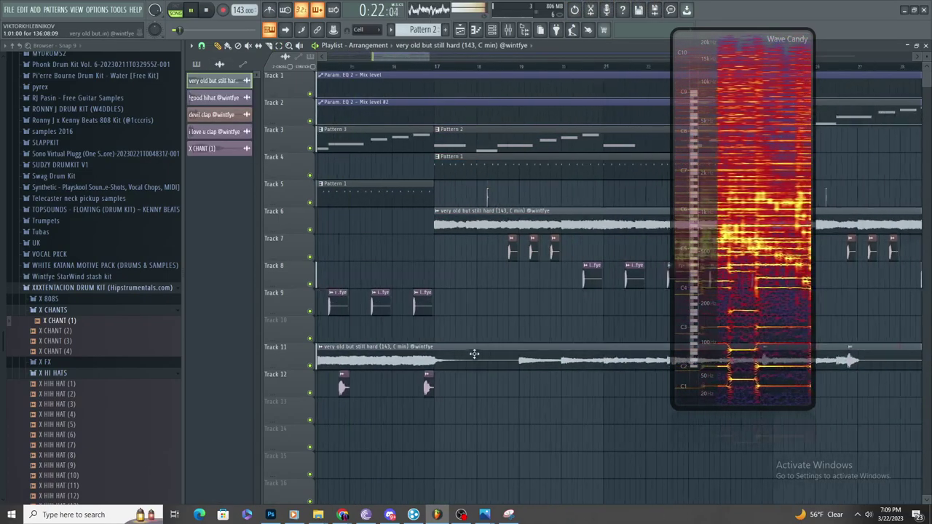
- Slice the melody sample clip on Track 11 at bar 19 and remove the part after the cut
{"action": "scroll", "coordinate": [470, 337], "scroll_direction": "down", "scroll_amount": 3}
{"action": "scroll", "coordinate": [407, 232], "scroll_direction": "up", "scroll_amount": 3}
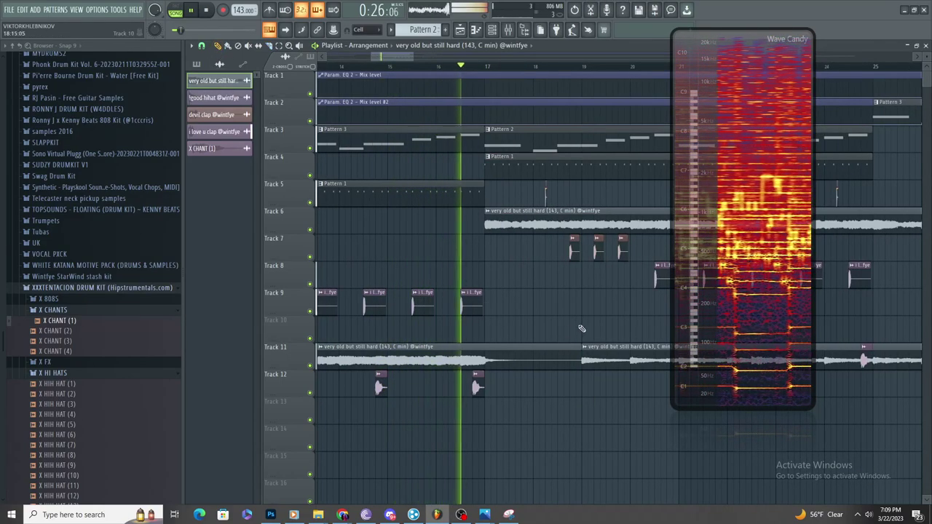
{"action": "scroll", "coordinate": [574, 324], "scroll_direction": "down", "scroll_amount": 3}
- Make the melody sample clip at bar 17 on Track 6 unique and reverse its audio
{"action": "left_click", "coordinate": [539, 212]}
{"action": "left_click", "coordinate": [582, 292]}
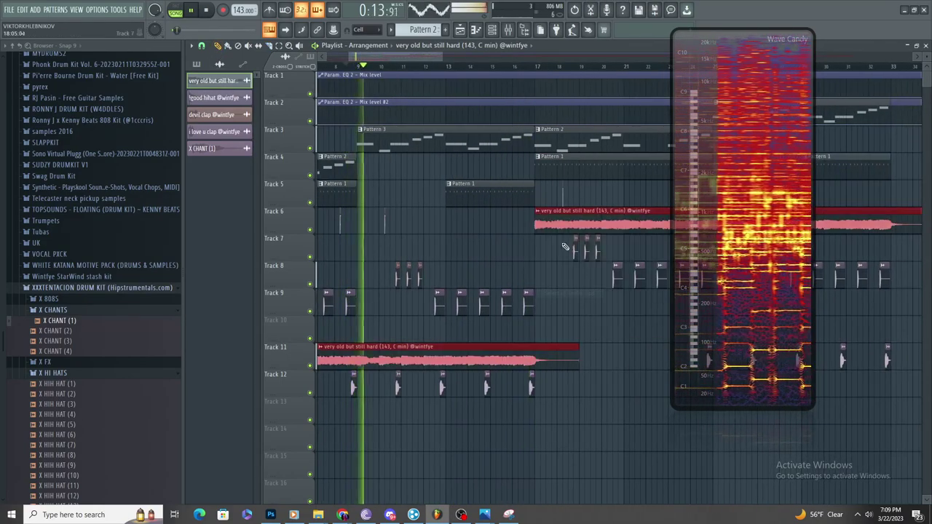
{"action": "right_click", "coordinate": [537, 214]}
{"action": "left_click", "coordinate": [568, 284]}
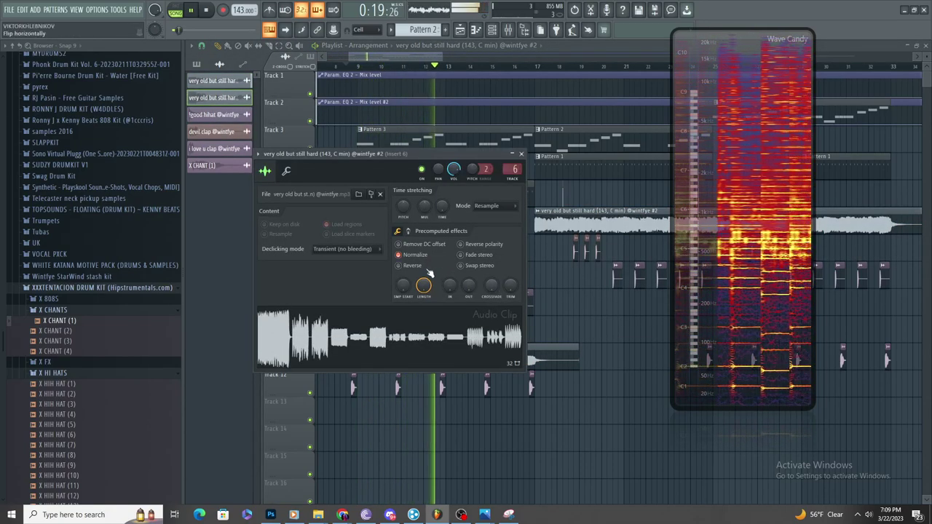
{"action": "left_click", "coordinate": [412, 266]}
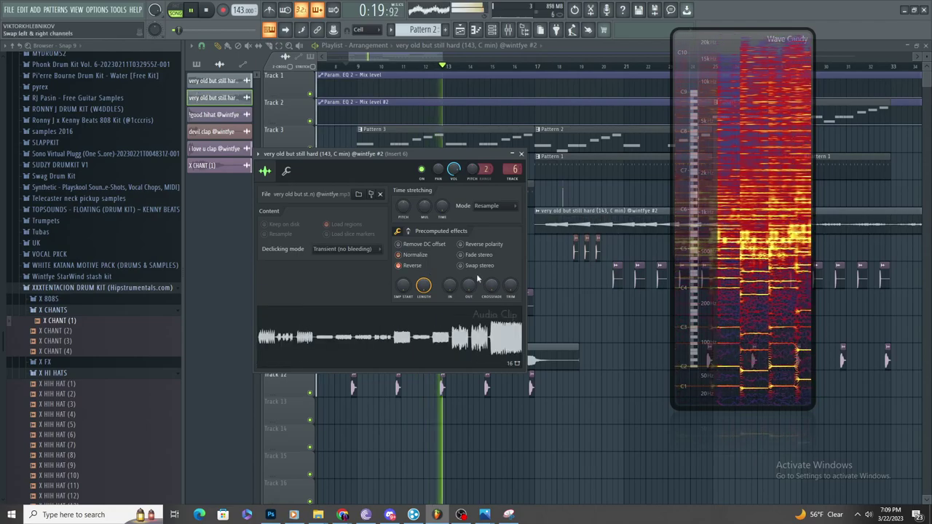
{"action": "scroll", "coordinate": [537, 287], "scroll_direction": "down", "scroll_amount": 5}
{"action": "left_click", "coordinate": [522, 153]}
- Trim the reversed melody clip on Track 6 and move it so that it begins at bar 17
{"action": "scroll", "coordinate": [536, 235], "scroll_direction": "down", "scroll_amount": 3}
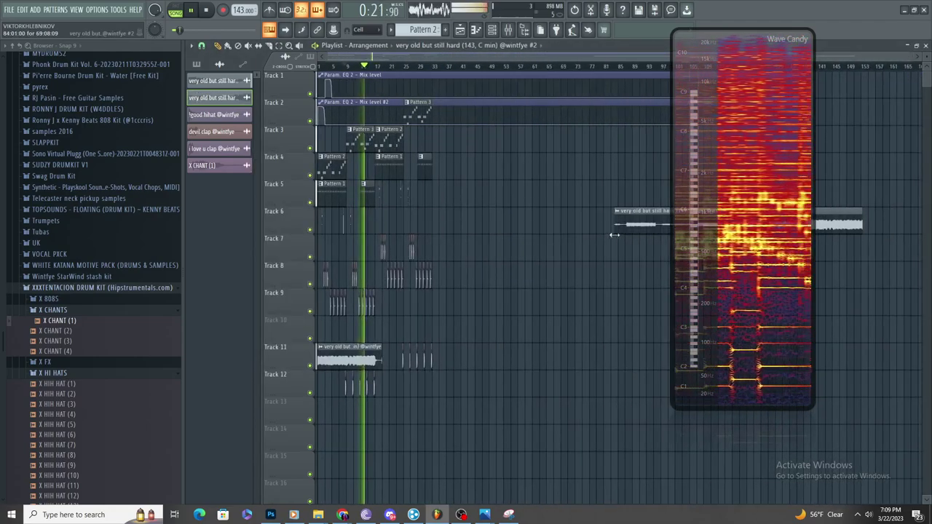
{"action": "left_click_drag", "start_coordinate": [614, 235], "coordinate": [618, 235]}
{"action": "left_click_drag", "start_coordinate": [717, 258], "coordinate": [901, 333]}
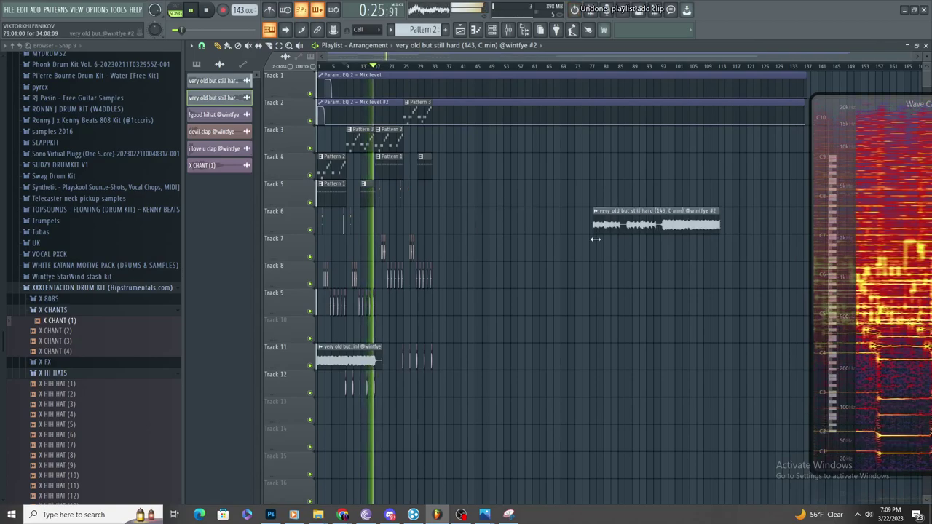
{"action": "left_click_drag", "start_coordinate": [673, 228], "coordinate": [428, 227]}
{"action": "scroll", "coordinate": [427, 227], "scroll_direction": "up", "scroll_amount": 6}
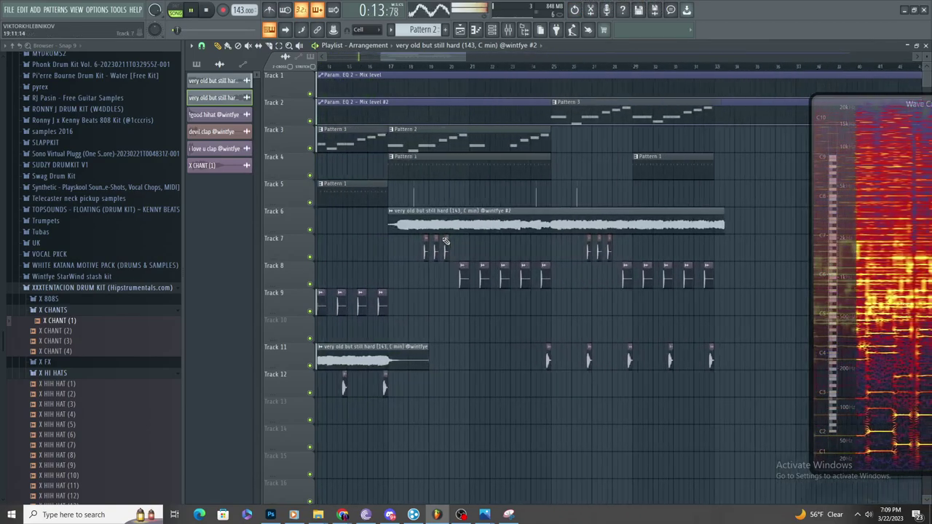
{"action": "scroll", "coordinate": [436, 242], "scroll_direction": "up", "scroll_amount": 3}
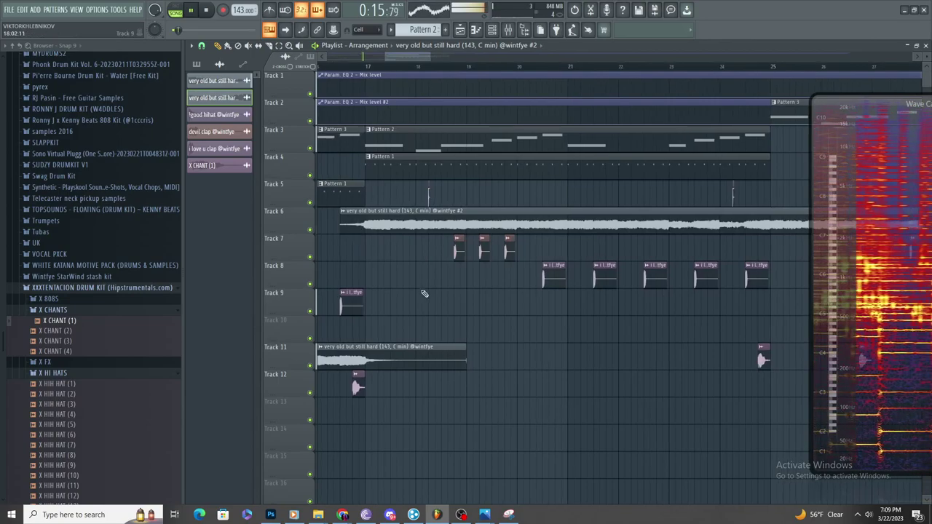
{"action": "scroll", "coordinate": [394, 306], "scroll_direction": "up", "scroll_amount": 4}
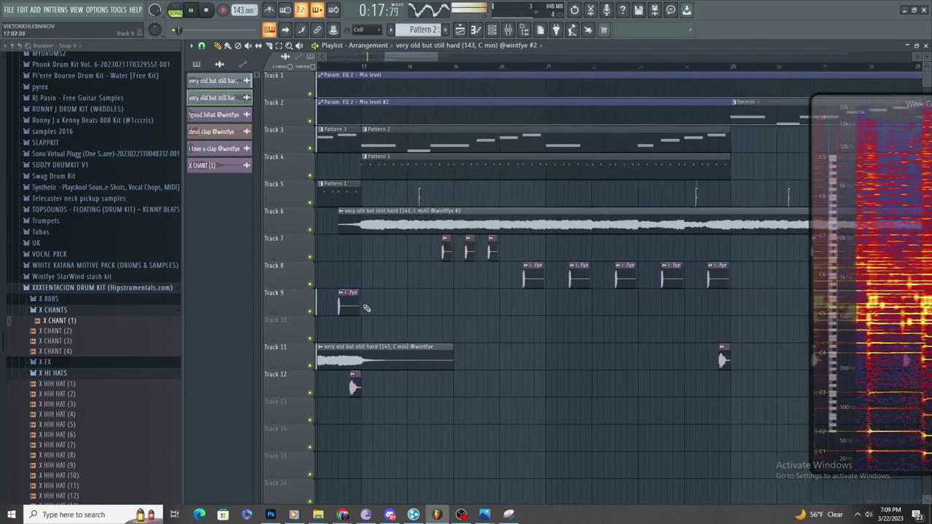
{"action": "scroll", "coordinate": [387, 256], "scroll_direction": "down", "scroll_amount": 3}
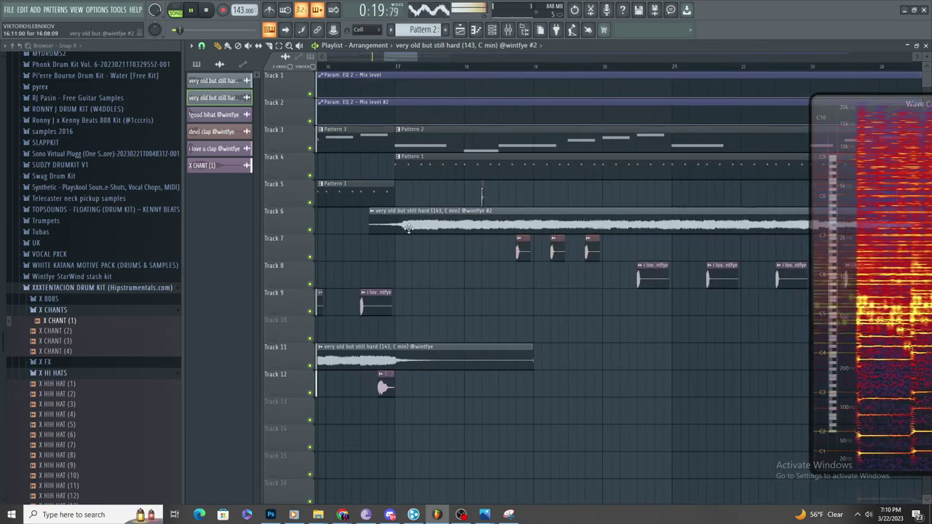
{"action": "scroll", "coordinate": [403, 234], "scroll_direction": "up", "scroll_amount": 2}
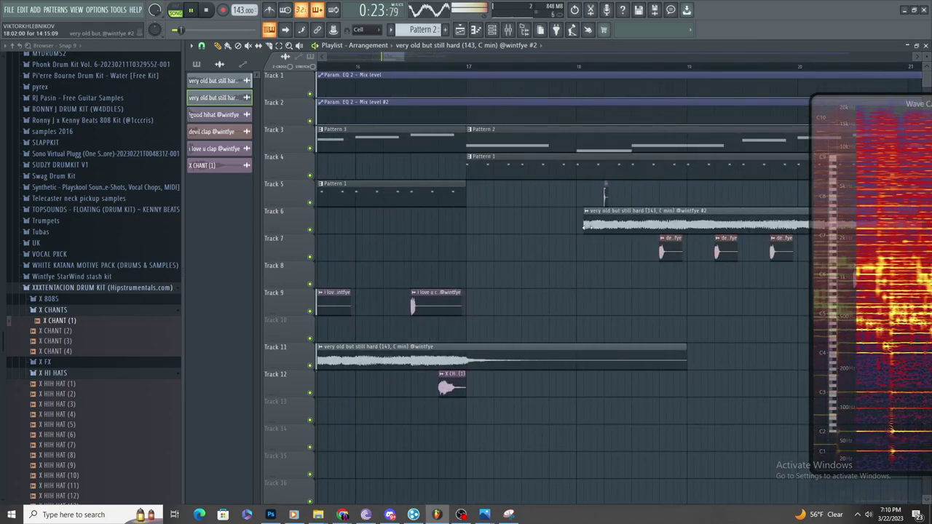
- Create an automation clip for the channel volume of the reversed melody sample
{"action": "double_click", "coordinate": [482, 220]}
{"action": "right_click", "coordinate": [453, 169]}
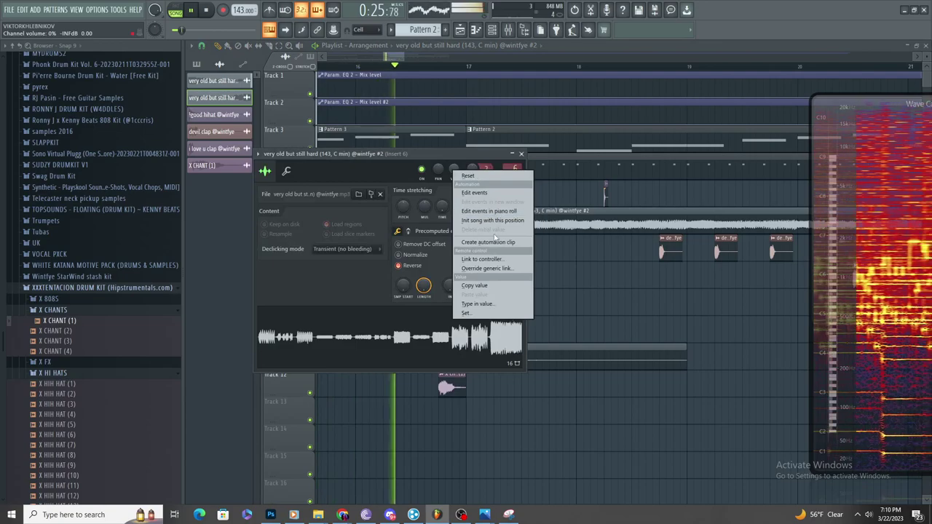
{"action": "left_click", "coordinate": [482, 243]}
{"action": "scroll", "coordinate": [644, 364], "scroll_direction": "down", "scroll_amount": 4}
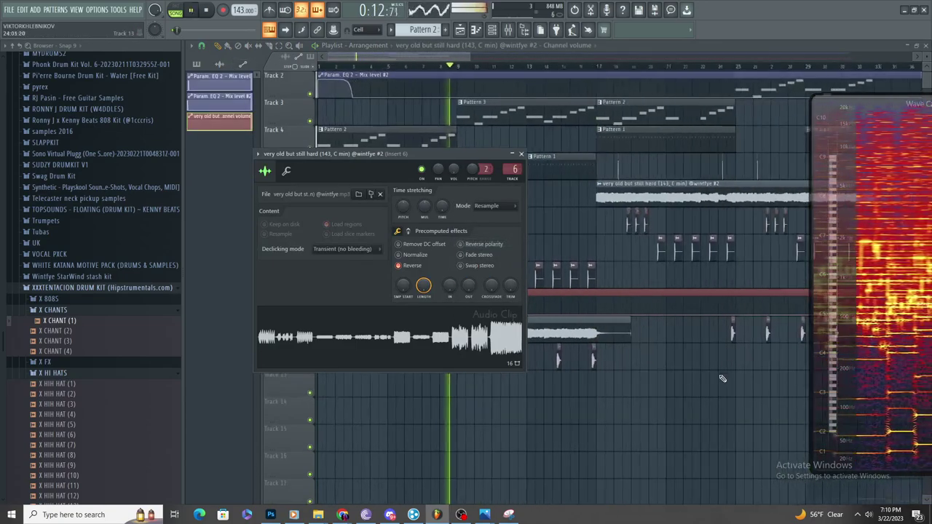
- Shape the reversed melody sample's channel volume automation on Track 10 into a curved fade-in starting at bar 17
{"action": "scroll", "coordinate": [630, 332], "scroll_direction": "up", "scroll_amount": 3}
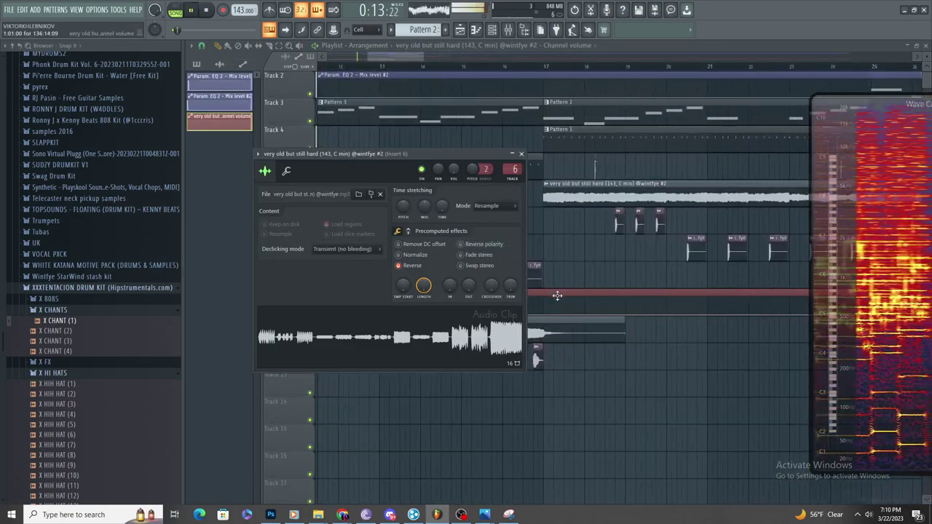
{"action": "key", "text": "Escape"}
{"action": "scroll", "coordinate": [551, 320], "scroll_direction": "down", "scroll_amount": 3}
{"action": "right_click", "coordinate": [703, 312]}
{"action": "key", "text": "ctrl+z"}
{"action": "right_click", "coordinate": [701, 297]}
{"action": "left_click_drag", "start_coordinate": [625, 312], "coordinate": [626, 300]}
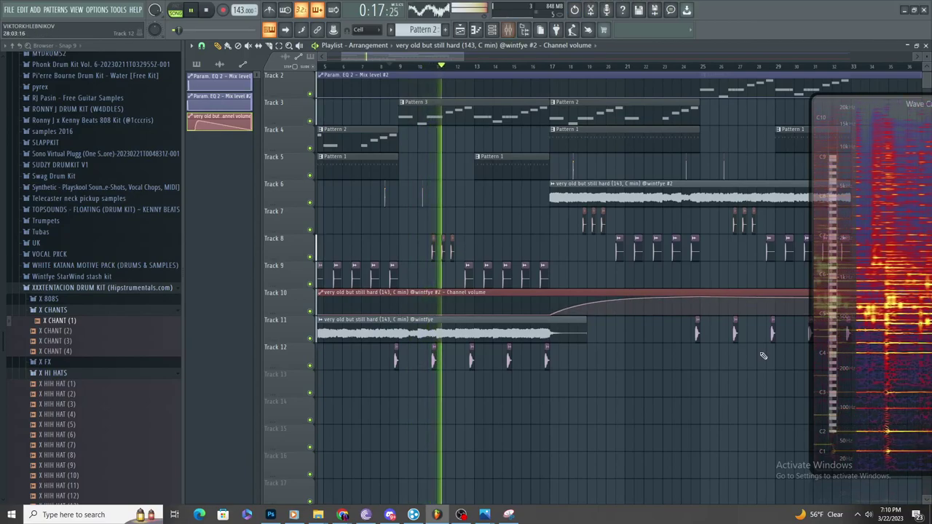
- Route the reversed melody sample's channel to mixer insert 22
{"action": "left_click", "coordinate": [509, 29]}
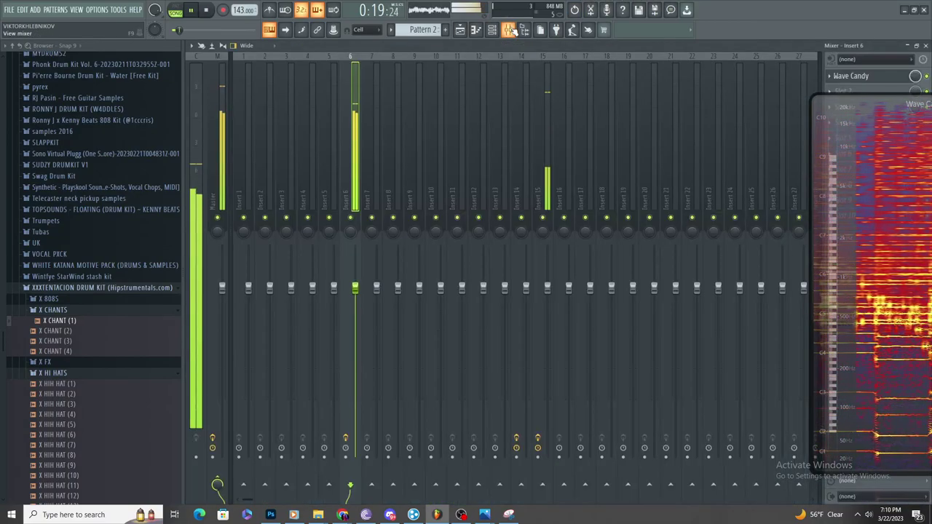
{"action": "left_click", "coordinate": [509, 31]}
{"action": "double_click", "coordinate": [503, 332]}
{"action": "left_click_drag", "start_coordinate": [507, 168], "coordinate": [508, 90]}
- Load Fruity Stereo Enhancer and Fruity Love Philter into the first two effect slots of insert 22
{"action": "left_click", "coordinate": [829, 76]}
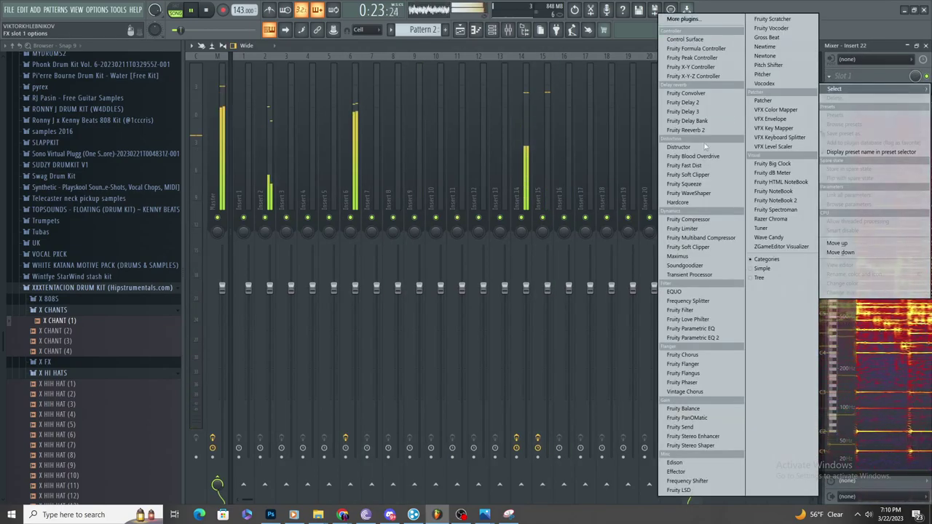
{"action": "left_click", "coordinate": [695, 436]}
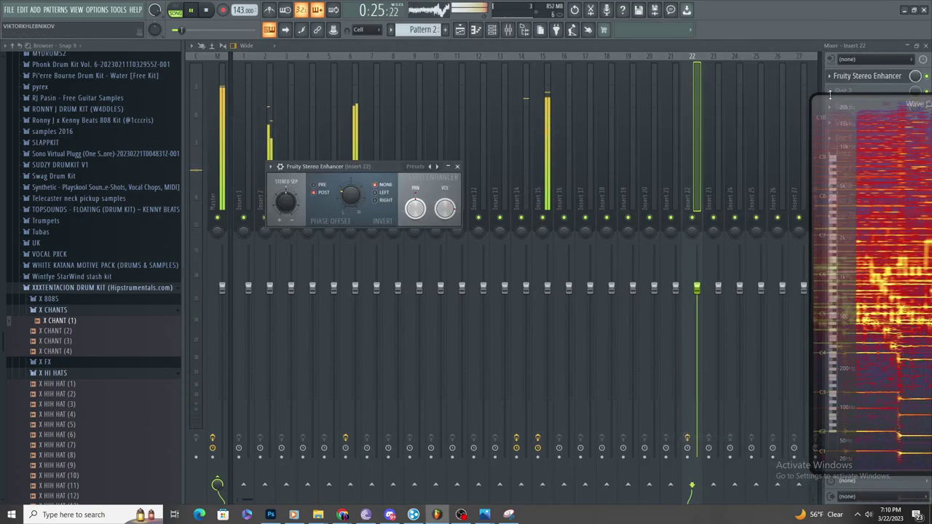
{"action": "left_click", "coordinate": [860, 91]}
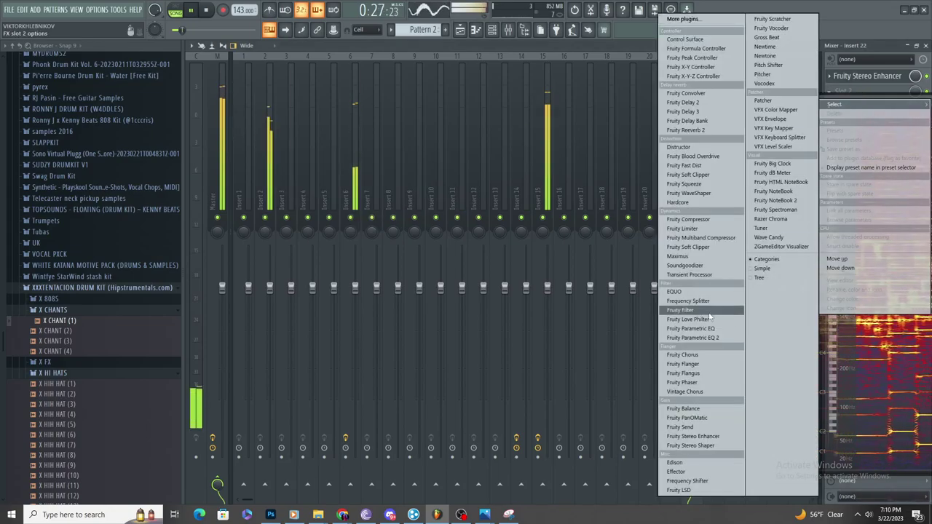
{"action": "left_click", "coordinate": [710, 319]}
- Play the arrangement from around bar 18 to review the reversed sample section against the drums and 808s
{"action": "left_click", "coordinate": [472, 30]}
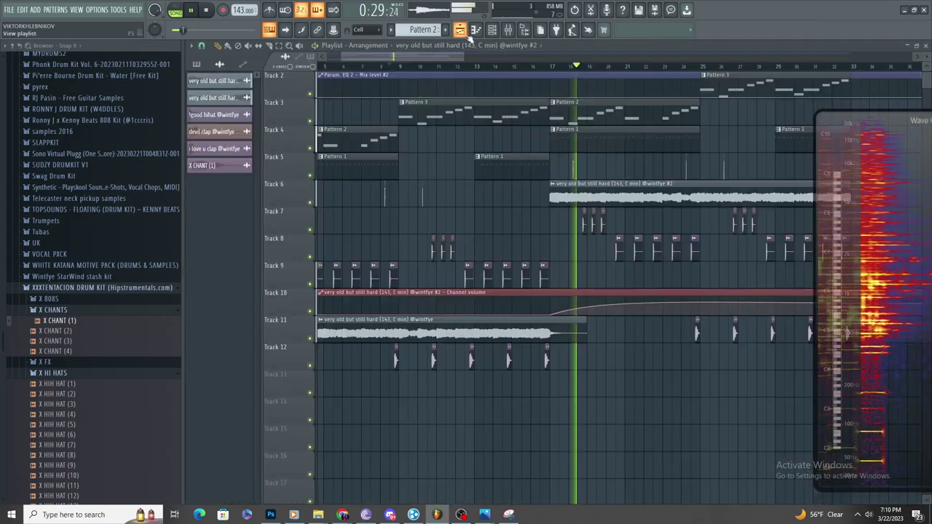
{"action": "scroll", "coordinate": [546, 191], "scroll_direction": "up", "scroll_amount": 4}
{"action": "key", "text": "space"}
{"action": "key", "text": "space"}
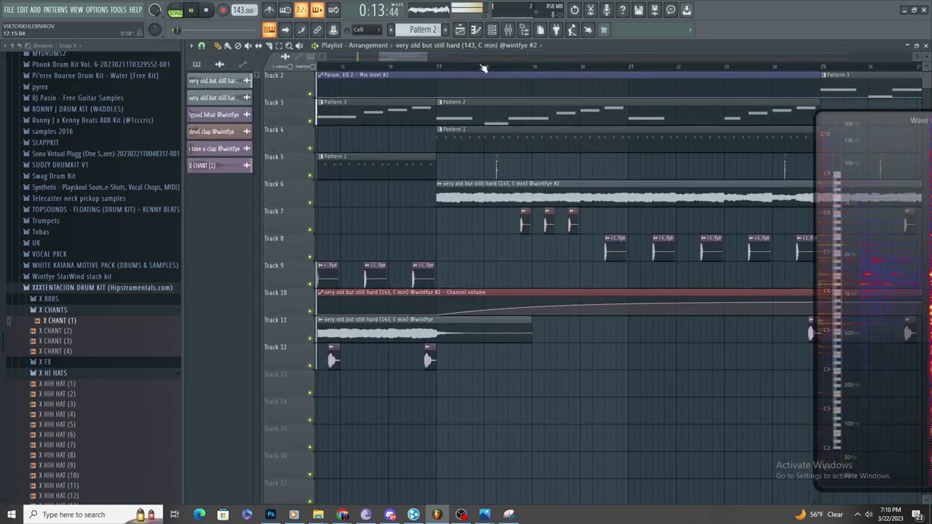
{"action": "left_click", "coordinate": [482, 67]}
{"action": "scroll", "coordinate": [540, 162], "scroll_direction": "up", "scroll_amount": 3}
{"action": "scroll", "coordinate": [568, 340], "scroll_direction": "down", "scroll_amount": 1}
{"action": "scroll", "coordinate": [556, 342], "scroll_direction": "up", "scroll_amount": 1}
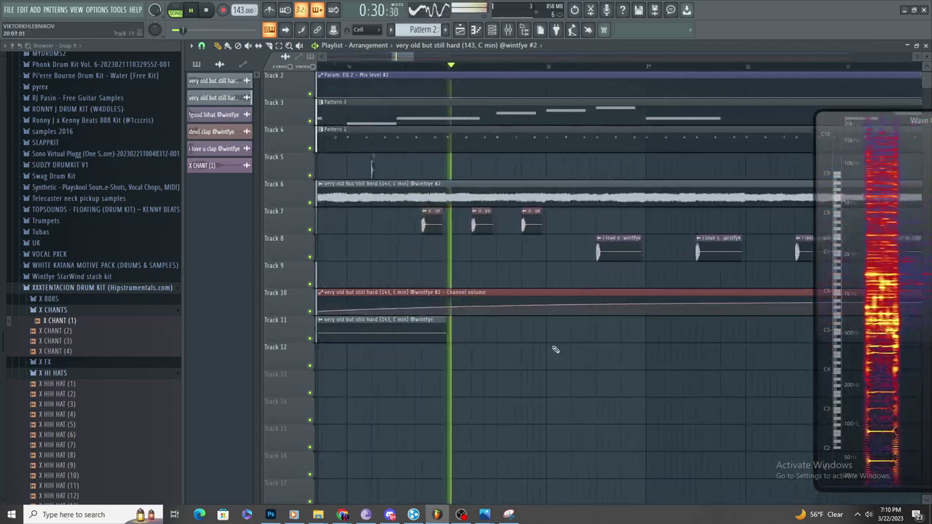
{"action": "scroll", "coordinate": [539, 298], "scroll_direction": "down", "scroll_amount": 3}
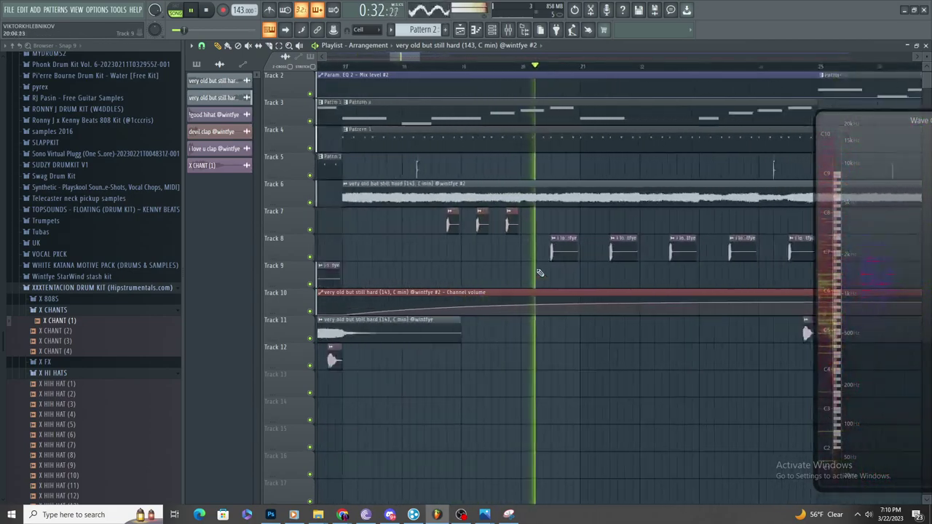
{"action": "scroll", "coordinate": [539, 279], "scroll_direction": "up", "scroll_amount": 2}
{"action": "scroll", "coordinate": [553, 283], "scroll_direction": "down", "scroll_amount": 2}
{"action": "scroll", "coordinate": [597, 287], "scroll_direction": "up", "scroll_amount": 2}
{"action": "key", "text": "space"}
{"action": "key", "text": "space"}
- Slice the Pattern 2 clip on Track 3 at bar 21 and remove the part after the cut
{"action": "scroll", "coordinate": [441, 171], "scroll_direction": "down", "scroll_amount": 1}
{"action": "scroll", "coordinate": [427, 156], "scroll_direction": "up", "scroll_amount": 1}
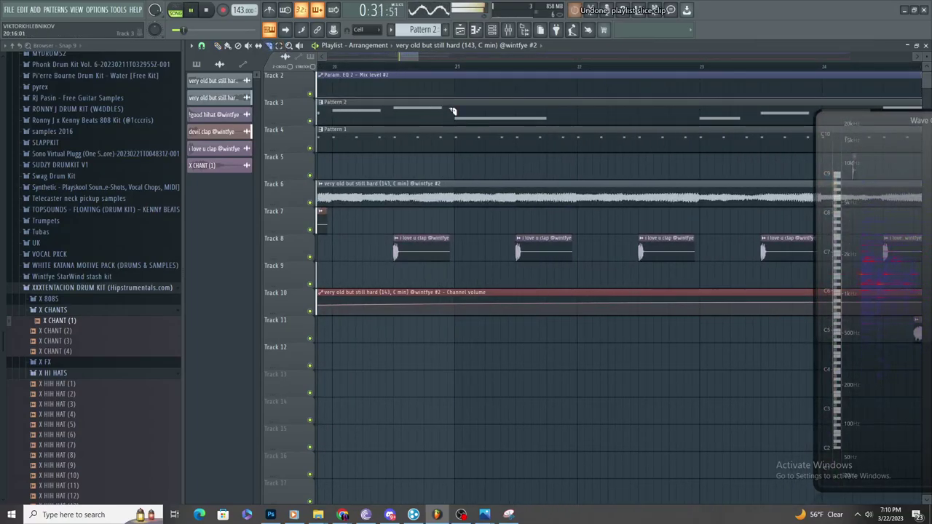
{"action": "scroll", "coordinate": [444, 99], "scroll_direction": "down", "scroll_amount": 2}
{"action": "key", "text": "space"}
{"action": "key", "text": "space"}
- Add Wave Candy to the third slot of insert 22 and set it to Spectrum with a maximum resolution of 8192 bands
{"action": "left_click_drag", "start_coordinate": [855, 249], "coordinate": [592, 227]}
{"action": "double_click", "coordinate": [457, 195]}
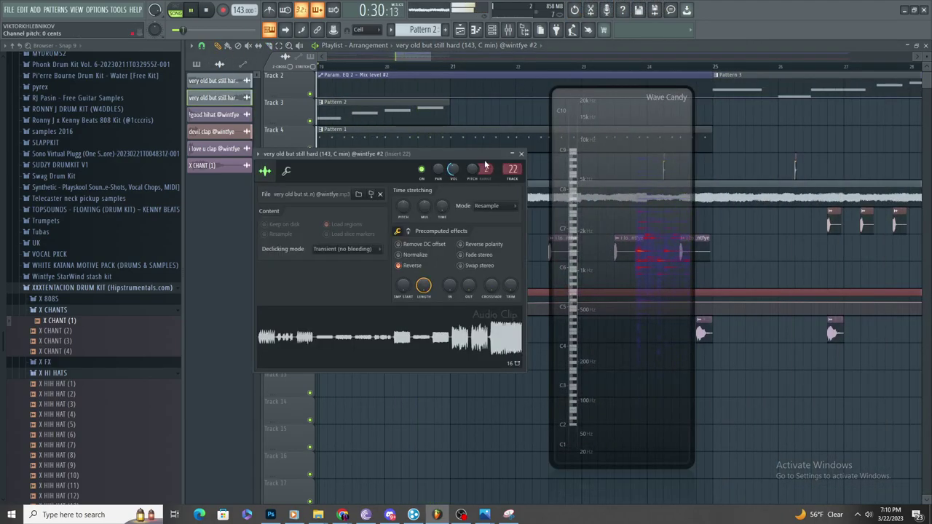
{"action": "double_click", "coordinate": [512, 169]}
{"action": "left_click", "coordinate": [859, 107]}
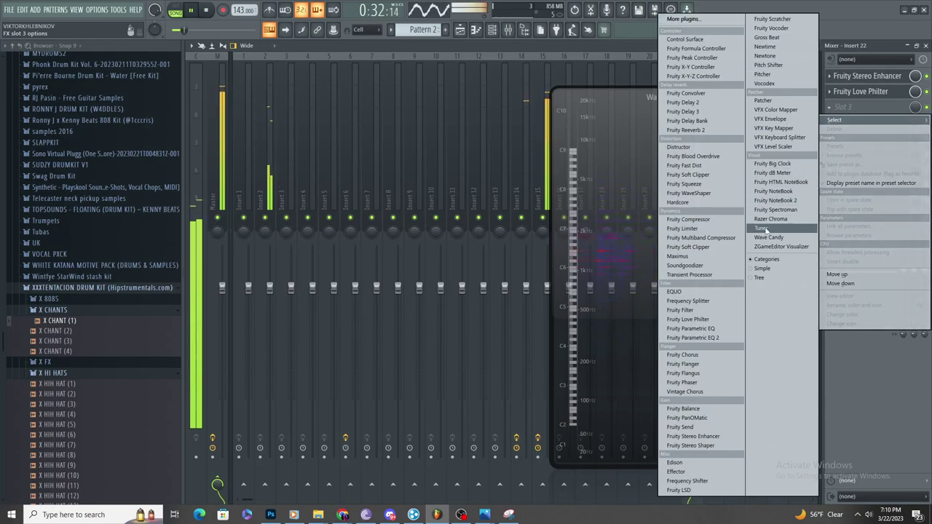
{"action": "left_click", "coordinate": [768, 238]}
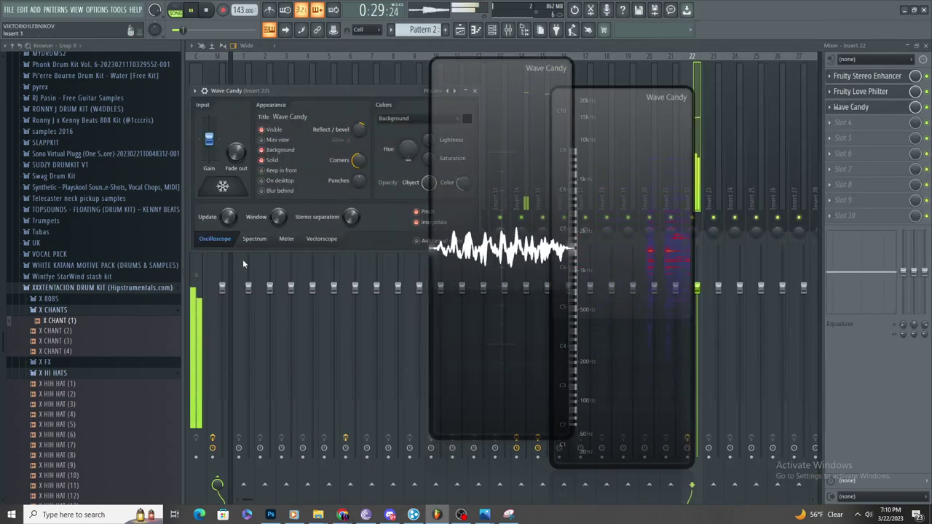
{"action": "left_click", "coordinate": [254, 238]}
{"action": "left_click", "coordinate": [284, 216]}
{"action": "left_click", "coordinate": [287, 301]}
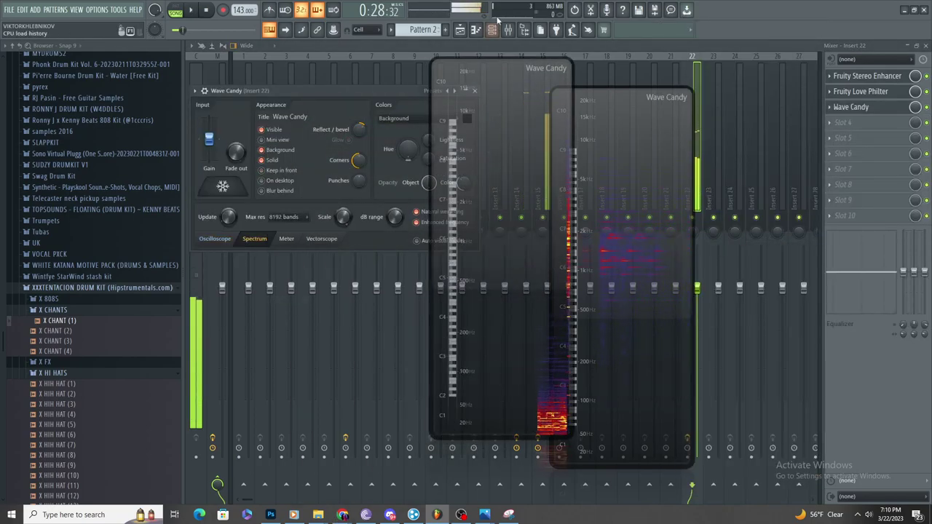
{"action": "left_click", "coordinate": [459, 30]}
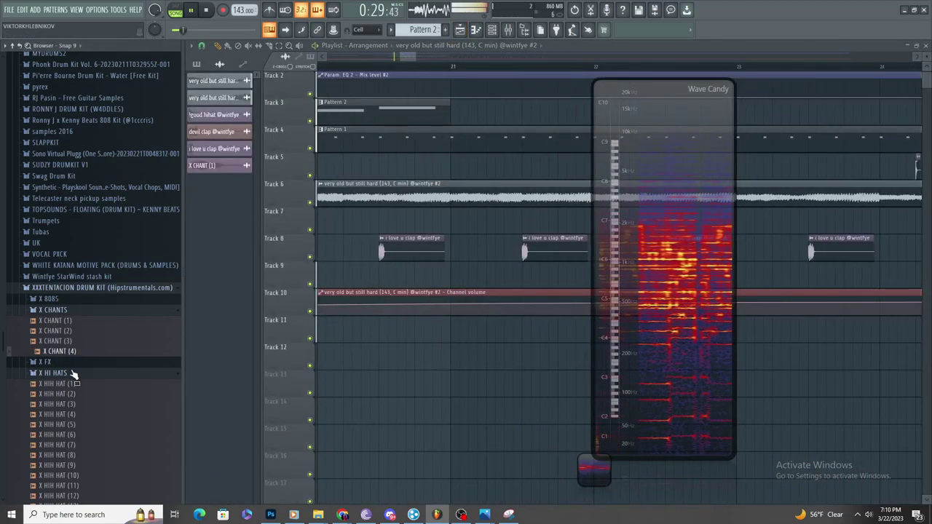
- Open Pattern 1's hi-hat notes from the Track 4 clip, then select and copy all of them
{"action": "double_click", "coordinate": [416, 146]}
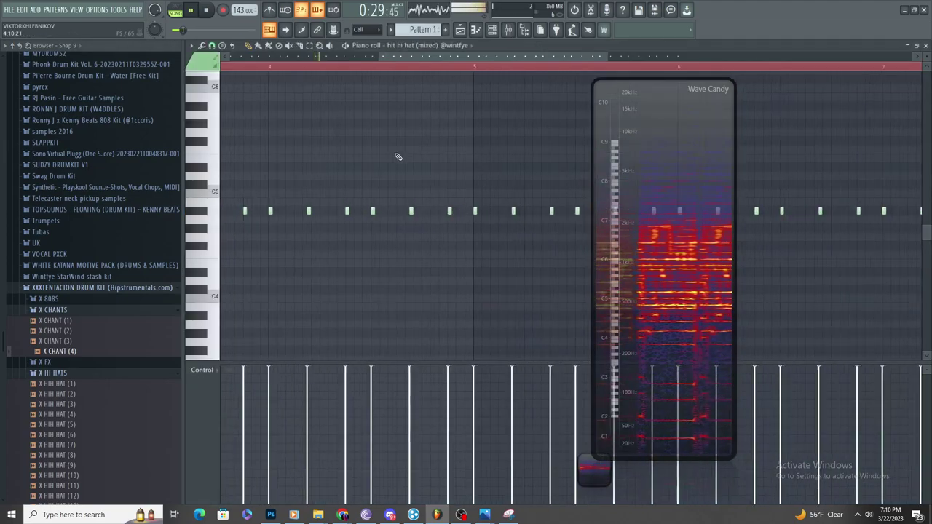
{"action": "key", "text": "space"}
{"action": "left_click_drag", "start_coordinate": [604, 163], "coordinate": [824, 203]}
{"action": "scroll", "coordinate": [755, 201], "scroll_direction": "down", "scroll_amount": 1}
{"action": "key", "text": "ctrl+a"}
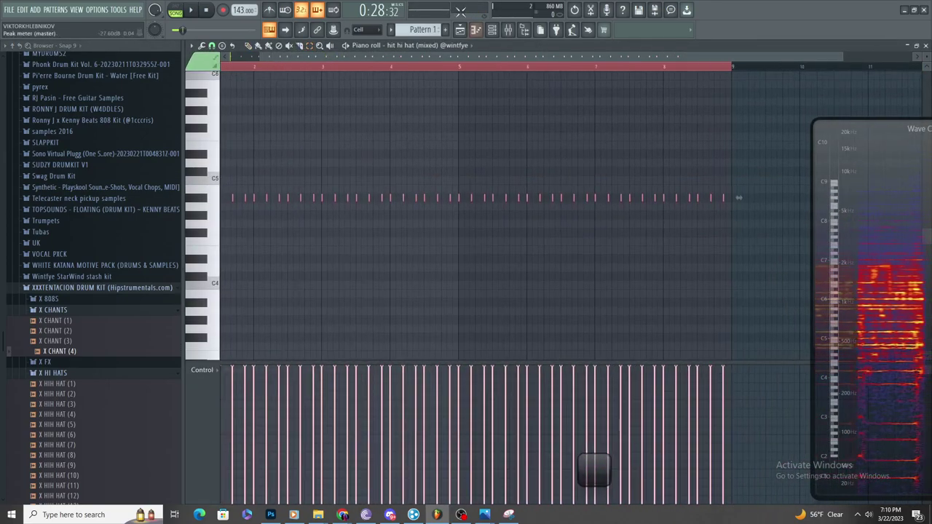
{"action": "scroll", "coordinate": [469, 224], "scroll_direction": "down", "scroll_amount": 1}
{"action": "left_click_drag", "start_coordinate": [726, 141], "coordinate": [497, 263]}
{"action": "left_click", "coordinate": [459, 30]}
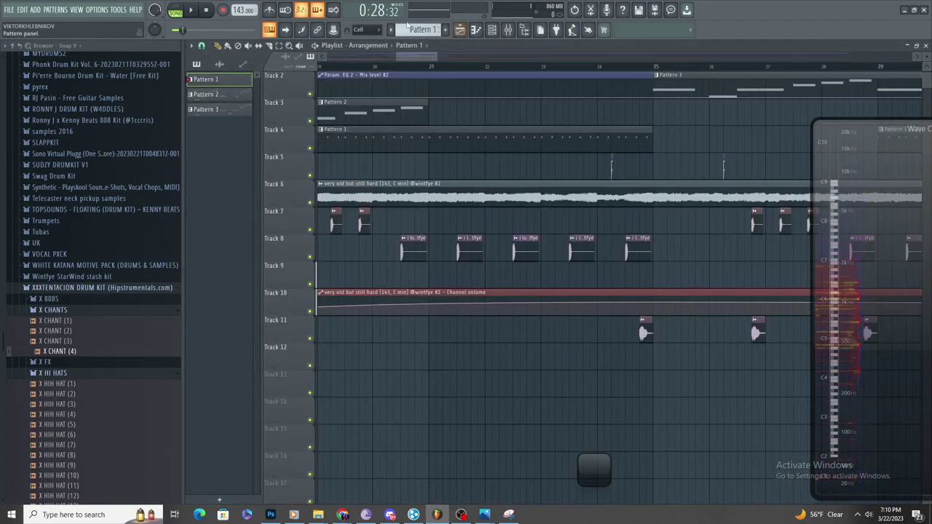
- Try out a clip placement on Track 12 around bar 19 while playing the section
{"action": "scroll", "coordinate": [416, 29], "scroll_direction": "down", "scroll_amount": 5}
{"action": "key", "text": "space"}
{"action": "scroll", "coordinate": [450, 183], "scroll_direction": "down", "scroll_amount": 3}
{"action": "scroll", "coordinate": [319, 354], "scroll_direction": "up", "scroll_amount": 4}
{"action": "left_click", "coordinate": [340, 358]}
{"action": "scroll", "coordinate": [386, 370], "scroll_direction": "down", "scroll_amount": 3}
{"action": "key", "text": "space"}
{"action": "key", "text": "space"}
{"action": "left_click_drag", "start_coordinate": [387, 361], "coordinate": [597, 407]}
{"action": "left_click_drag", "start_coordinate": [362, 359], "coordinate": [422, 361]}
- Try pasting the copied hi-hat notes into the hit hi hat channel of Pattern 6
{"action": "left_click", "coordinate": [476, 30]}
{"action": "key", "text": "ctrl+v"}
{"action": "key", "text": "space"}
{"action": "key", "text": "ctrl+z"}
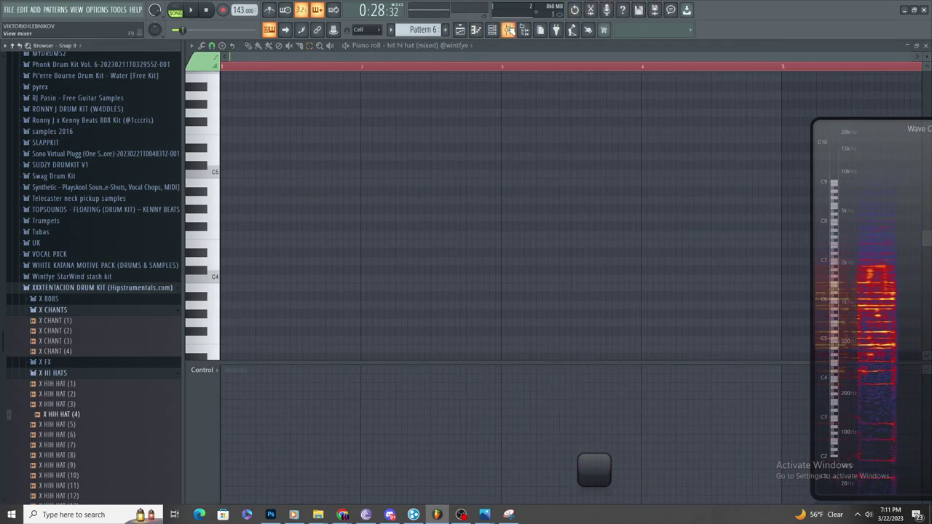
- Add the X HIH HAT (3) sample to the channel rack and route it to mixer insert 12
{"action": "left_click", "coordinate": [509, 29]}
{"action": "key", "text": "F6"}
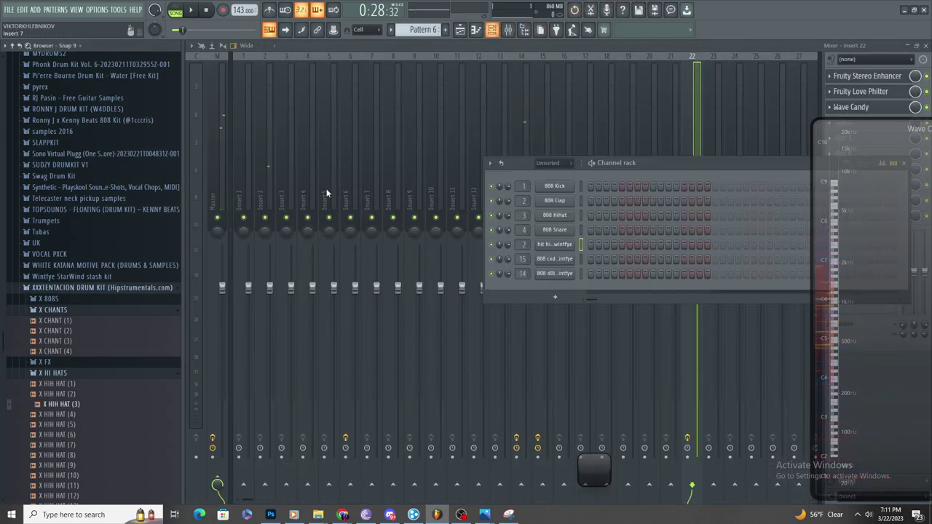
{"action": "left_click_drag", "start_coordinate": [560, 291], "coordinate": [560, 291]}
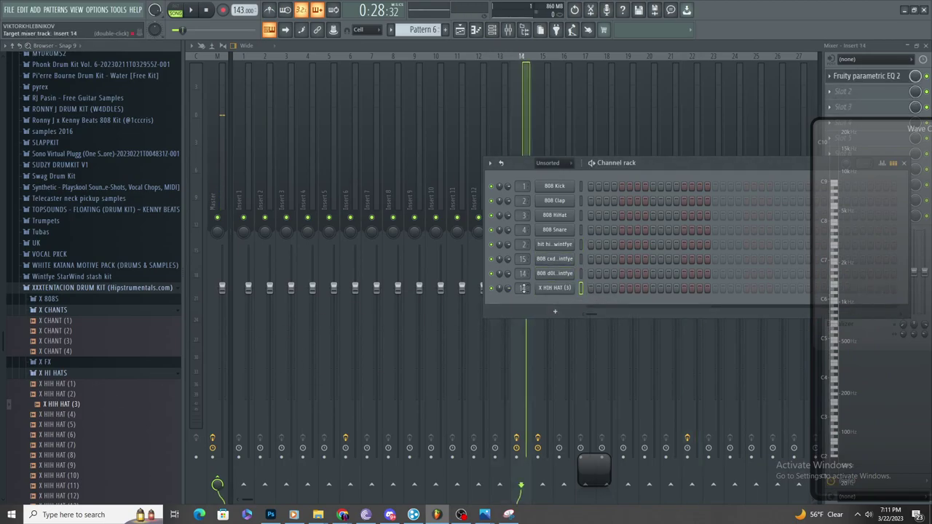
{"action": "left_click", "coordinate": [492, 30]}
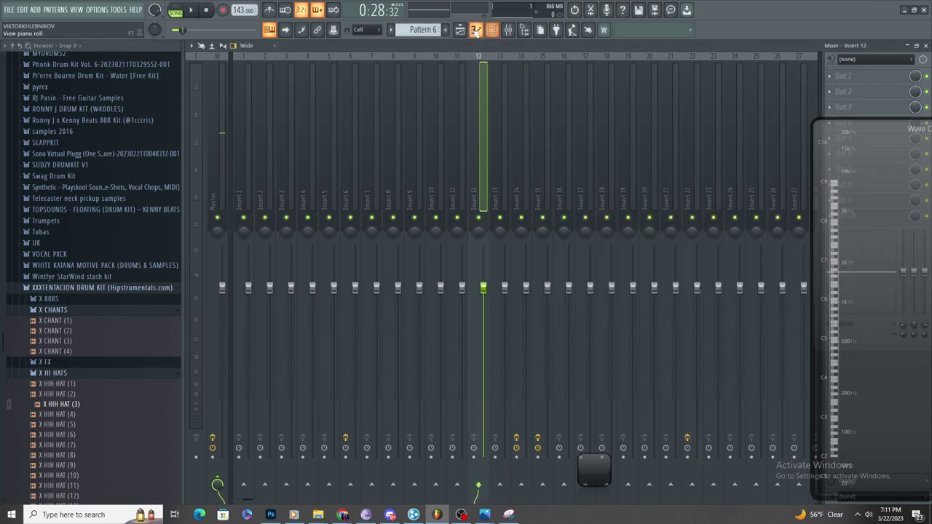
- Paste the copied hi-hat notes into the X HIH HAT (3) channel of Pattern 6
{"action": "key", "text": "F5"}
{"action": "key", "text": "F7"}
{"action": "key", "text": "ctrl+v"}
{"action": "key", "text": "space"}
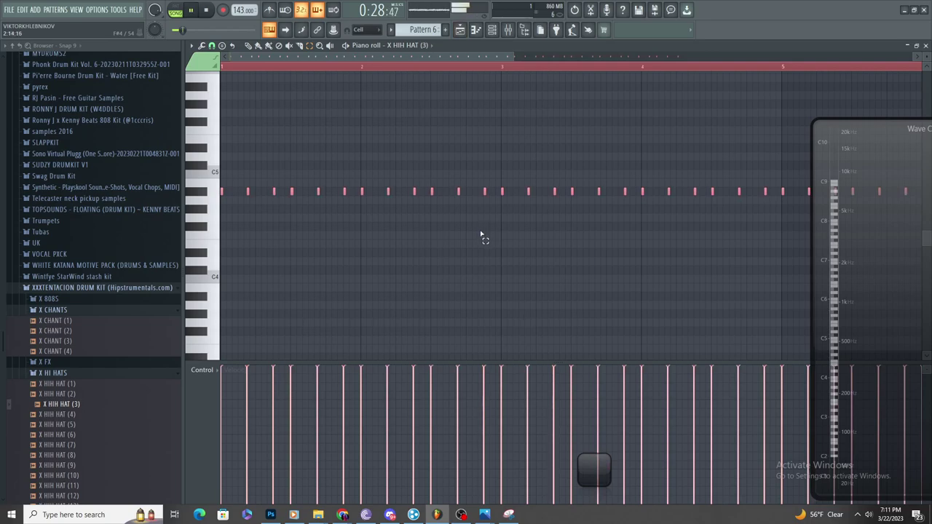
{"action": "scroll", "coordinate": [459, 222], "scroll_direction": "down", "scroll_amount": 2}
- Place Pattern 6 on Track 12 from bar 19 to bar 25 and play the section
{"action": "left_click", "coordinate": [477, 30]}
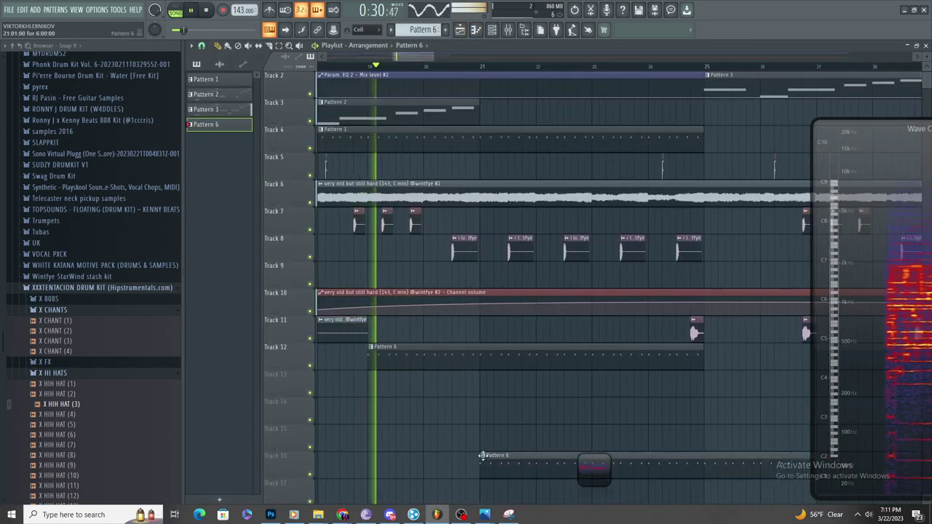
{"action": "scroll", "coordinate": [470, 416], "scroll_direction": "up", "scroll_amount": 4}
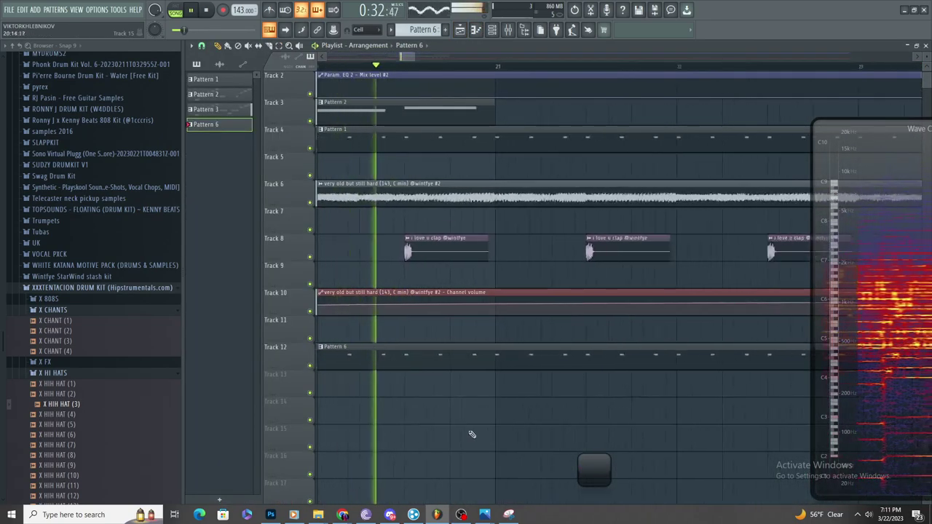
{"action": "scroll", "coordinate": [485, 427], "scroll_direction": "down", "scroll_amount": 4}
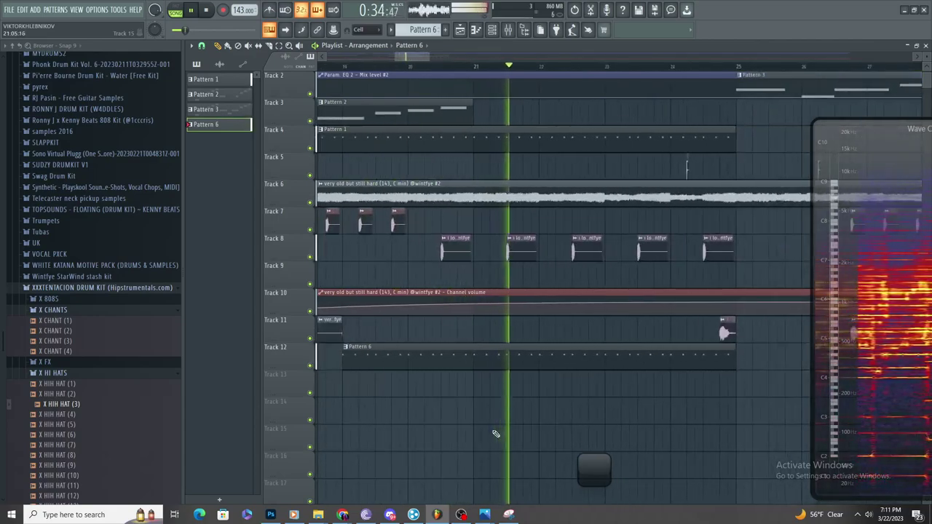
{"action": "key", "text": "space"}
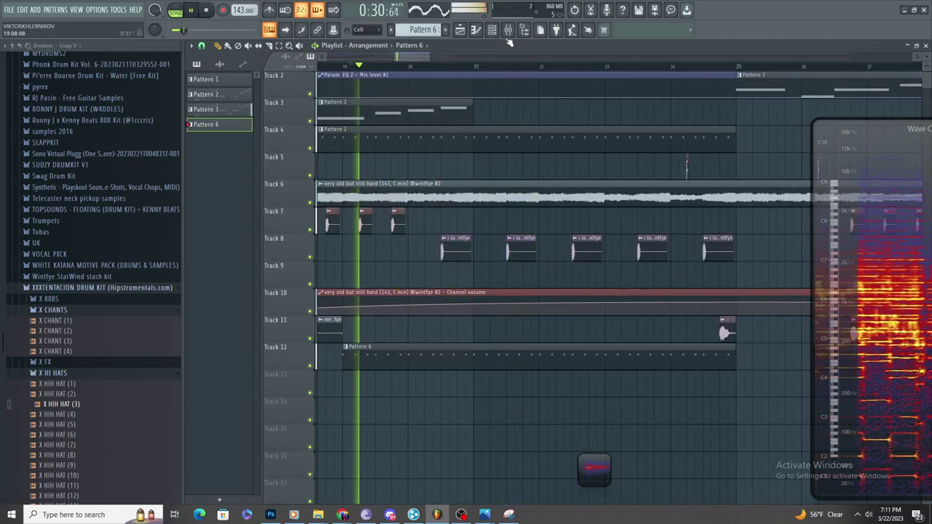
- Load Gross Beat into the first slot of insert 12 and select the 2 Beat Gate volume preset
{"action": "left_click", "coordinate": [508, 30]}
{"action": "left_click", "coordinate": [830, 76]}
{"action": "left_click", "coordinate": [774, 37]}
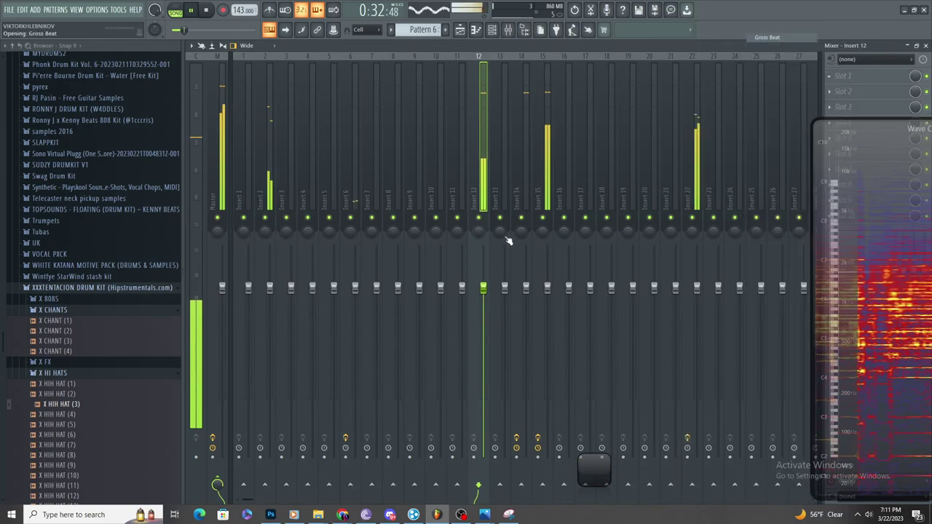
{"action": "left_click", "coordinate": [267, 260]}
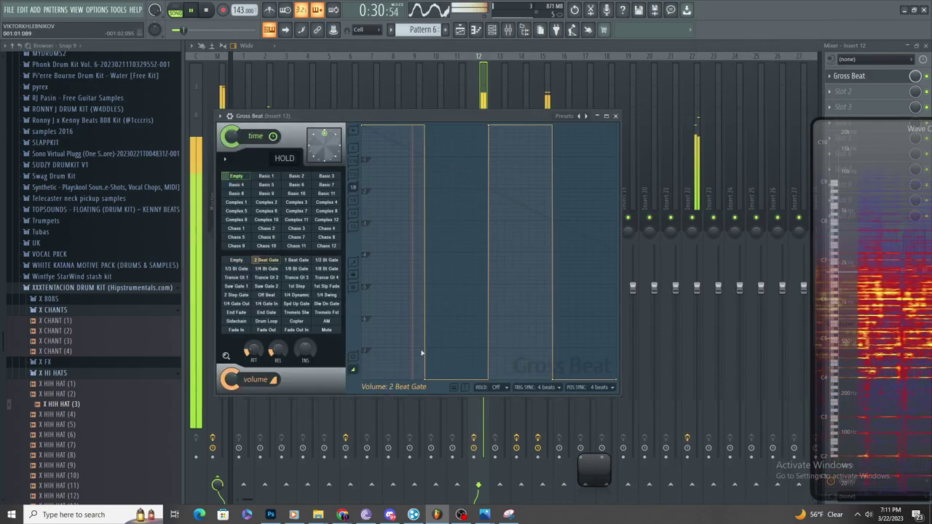
- Try reshaping Gross Beat's 2 Beat Gate volume envelope into four descending ramps with single-curve segments
{"action": "key", "text": "space"}
{"action": "right_click", "coordinate": [423, 379]}
{"action": "left_click", "coordinate": [458, 343]}
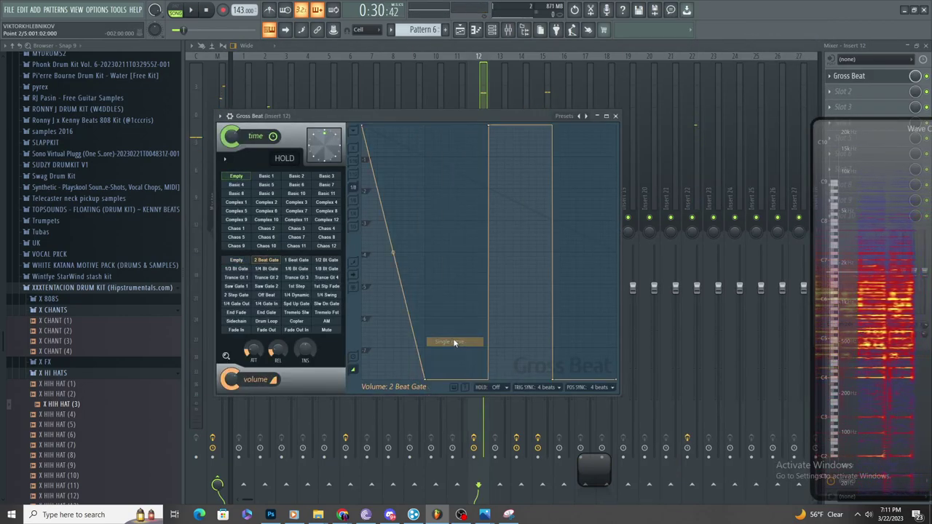
{"action": "key", "text": "space"}
{"action": "right_click", "coordinate": [552, 379]}
{"action": "right_click", "coordinate": [552, 125]}
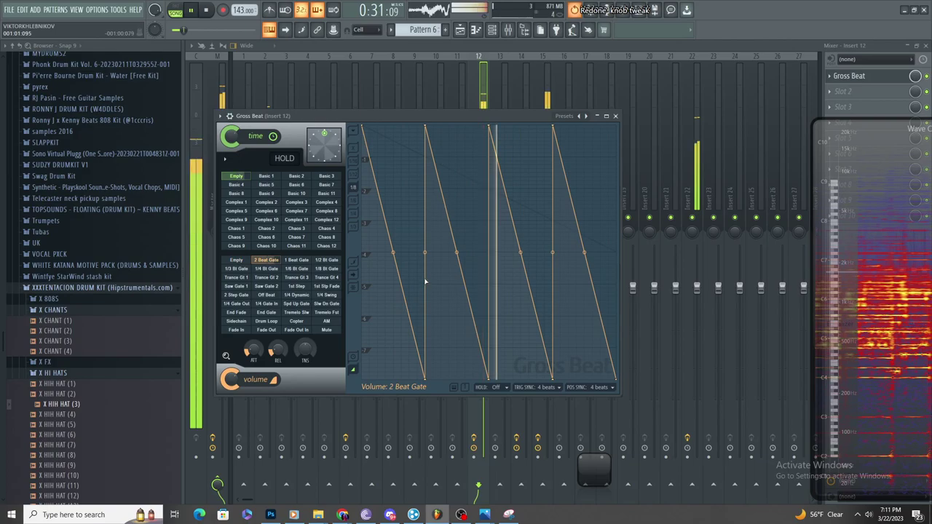
- Switch Gross Beat's volume preset on insert 12 to Empty and return to the playlist
{"action": "left_click", "coordinate": [237, 260]}
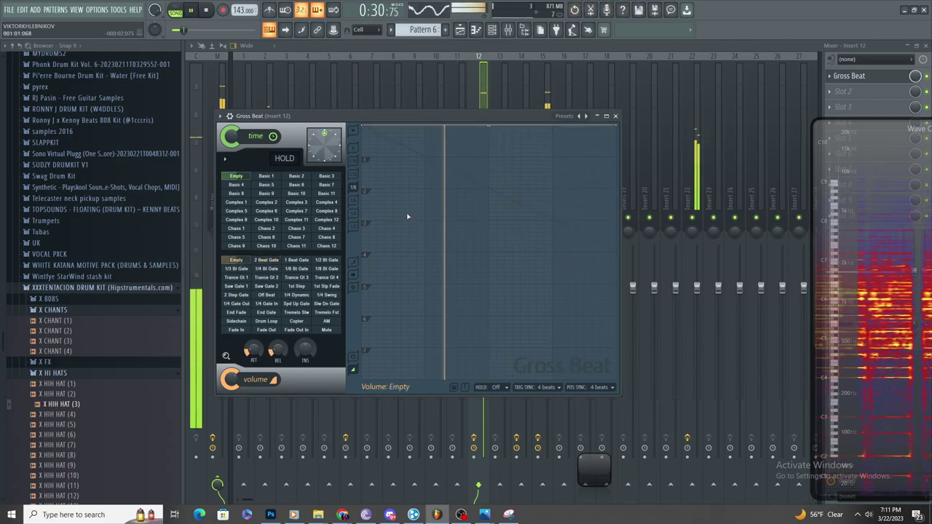
{"action": "key", "text": "space"}
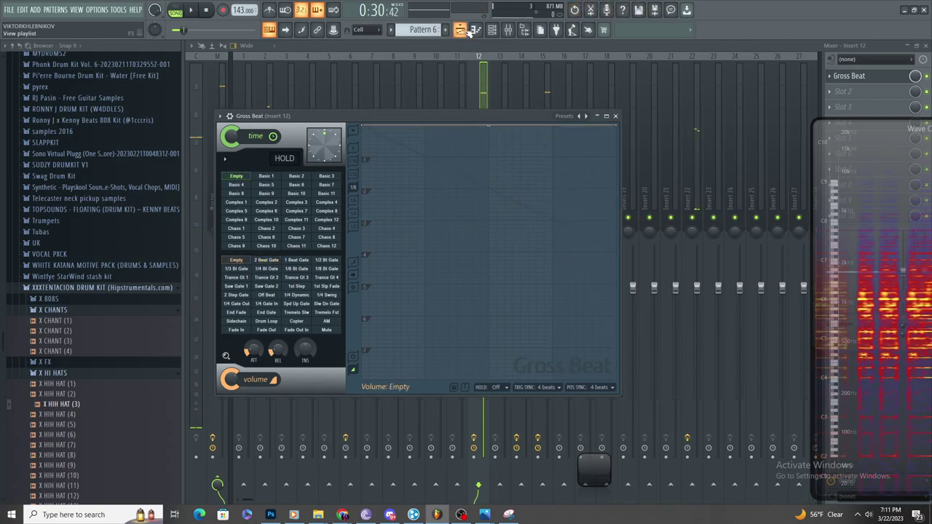
{"action": "left_click", "coordinate": [463, 30]}
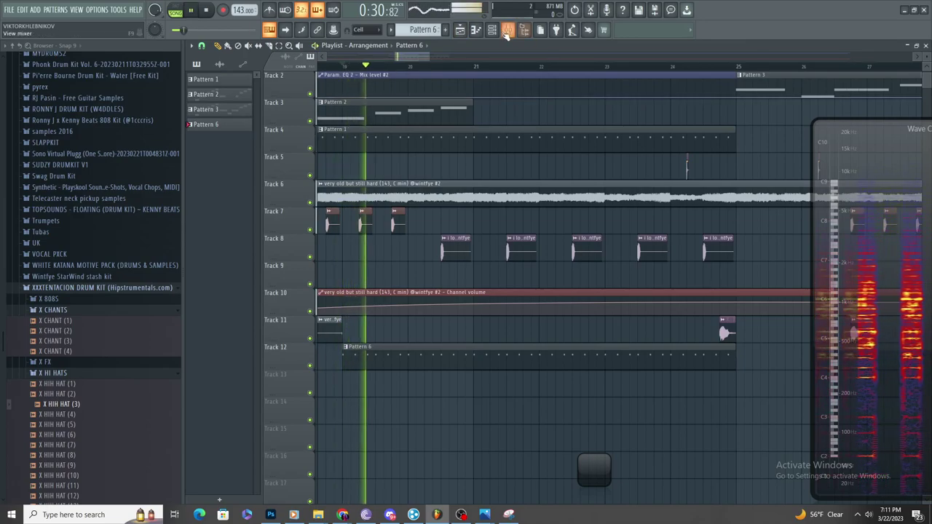
- Try shaping Gross Beat's Empty volume envelope on insert 12 with two curved descending ramps in its second half
{"action": "left_click", "coordinate": [493, 31]}
{"action": "left_click", "coordinate": [854, 77]}
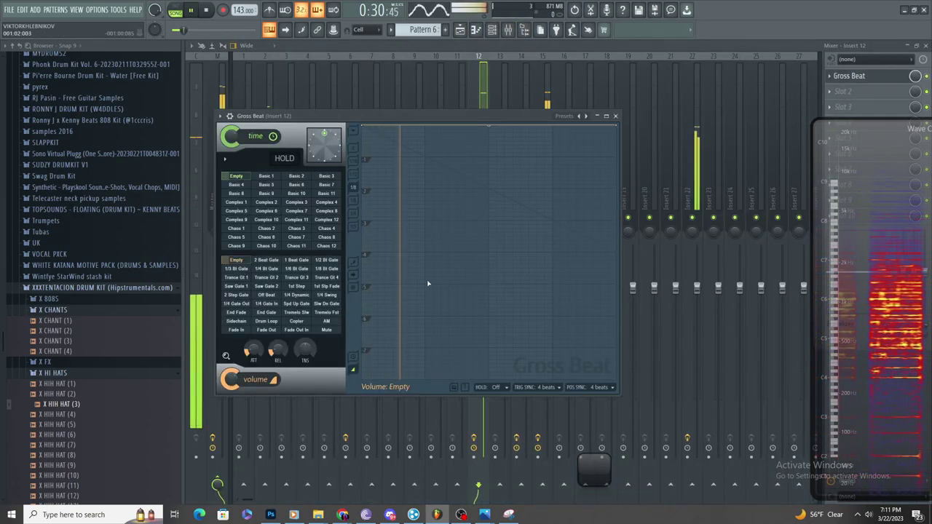
{"action": "right_click", "coordinate": [495, 341]}
{"action": "left_click_drag", "start_coordinate": [494, 342], "coordinate": [488, 125]}
{"action": "right_click", "coordinate": [537, 306]}
{"action": "left_click_drag", "start_coordinate": [537, 306], "coordinate": [539, 408]}
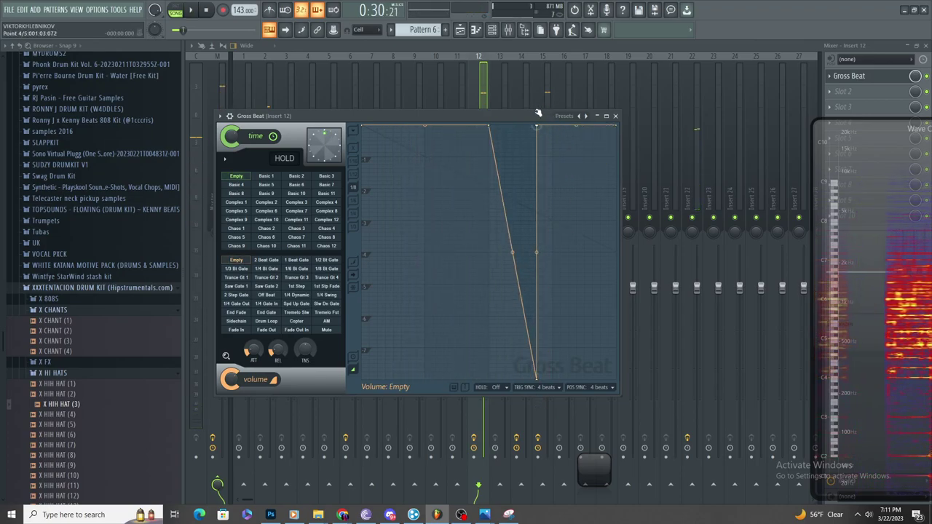
{"action": "key", "text": "space"}
{"action": "right_click", "coordinate": [561, 337]}
{"action": "left_click_drag", "start_coordinate": [561, 337], "coordinate": [587, 393]}
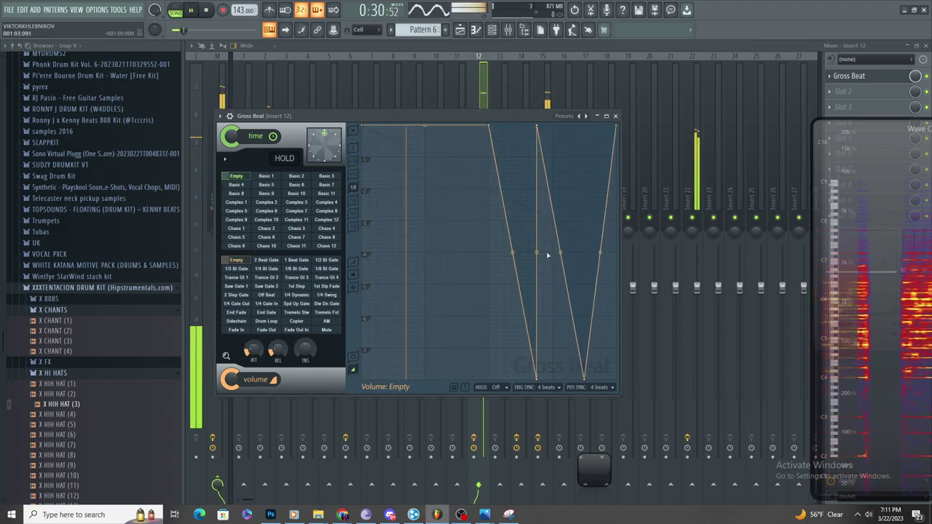
{"action": "left_click_drag", "start_coordinate": [561, 253], "coordinate": [573, 258]}
{"action": "key", "text": "space"}
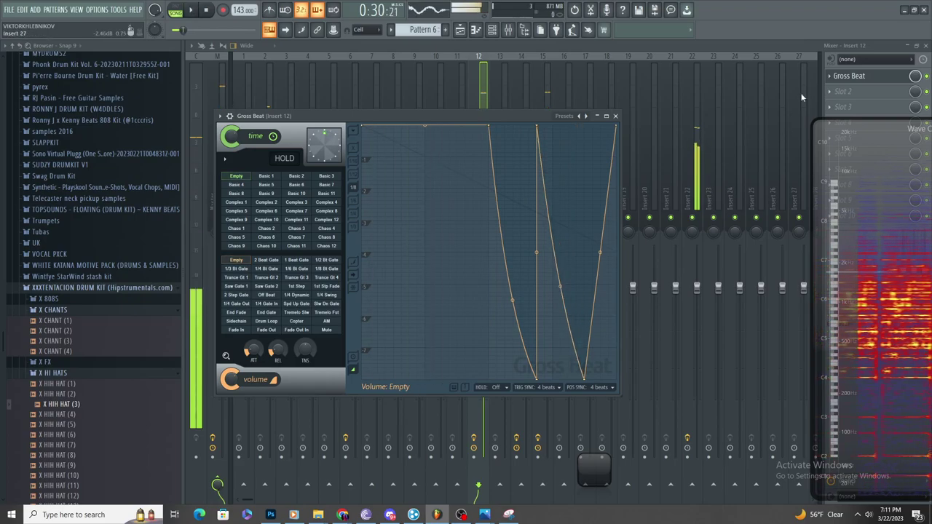
- Replace Gross Beat on insert 12 with Fruity Reeverb 2, lower its dry level, and play the section
{"action": "left_click", "coordinate": [829, 76]}
{"action": "mouse_move", "coordinate": [840, 91]}
{"action": "left_click", "coordinate": [687, 130]}
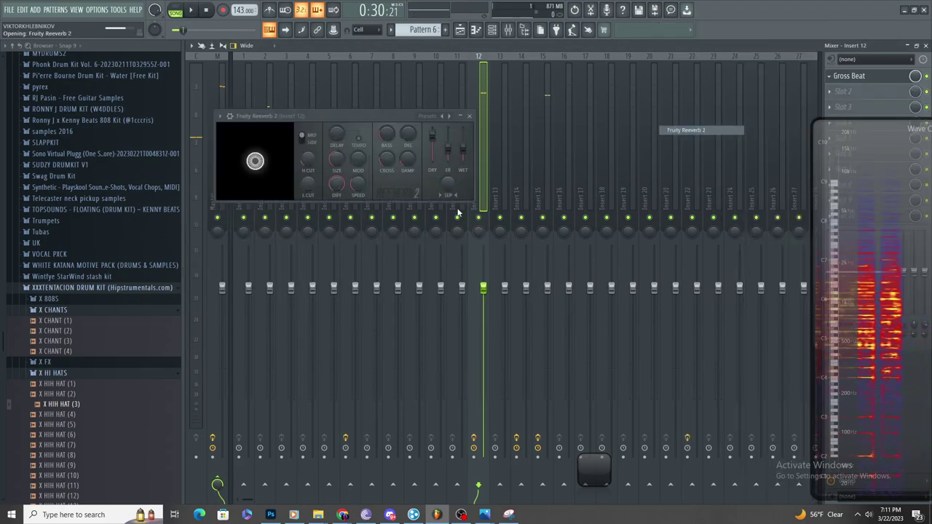
{"action": "key", "text": "space"}
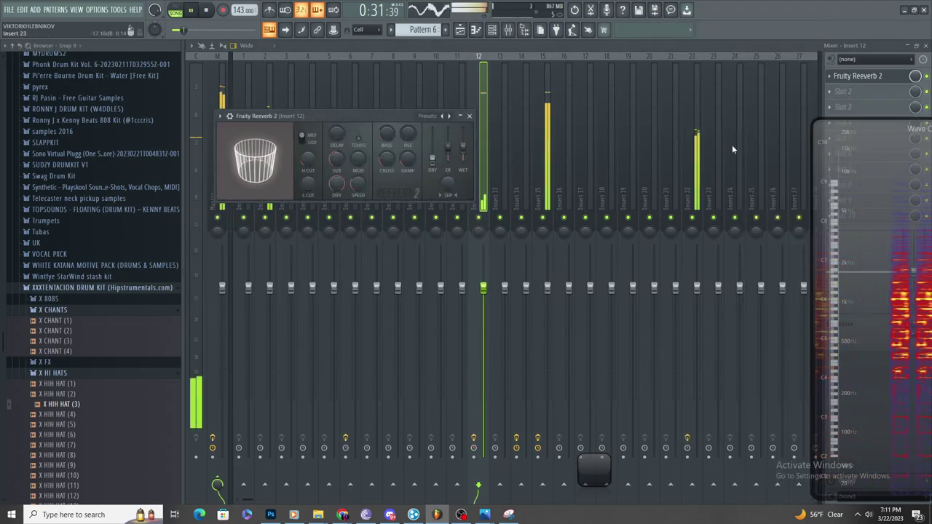
{"action": "key", "text": "space"}
- Create an automation clip for Fruity Reeverb 2's mix level on insert 12 and play the arrangement
{"action": "right_click", "coordinate": [916, 83]}
{"action": "left_click", "coordinate": [881, 154]}
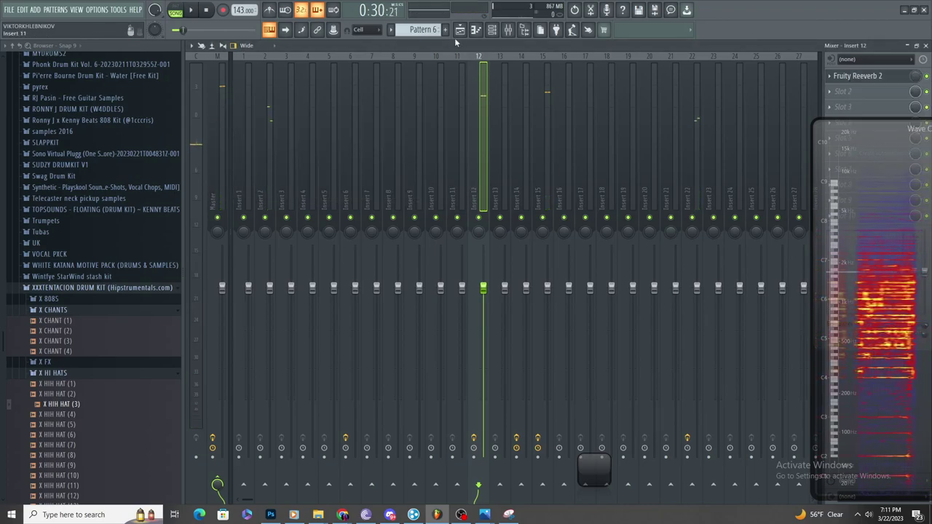
{"action": "left_click", "coordinate": [459, 30]}
{"action": "key", "text": "space"}
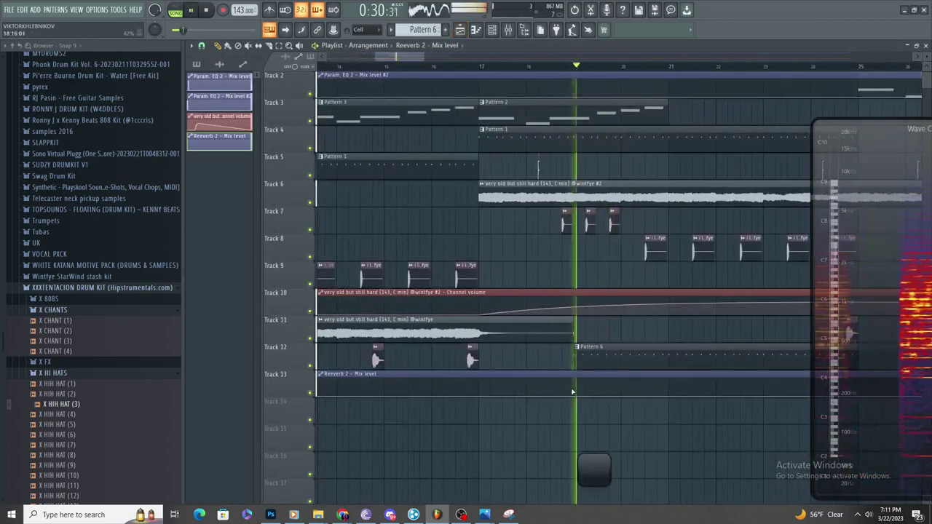
- Add points to the Reeverb 2 mix level automation so it curves up from bar 19 to 100% around bar 23
{"action": "scroll", "coordinate": [588, 408], "scroll_direction": "up", "scroll_amount": 3}
{"action": "right_click", "coordinate": [553, 396]}
{"action": "right_click", "coordinate": [632, 390]}
{"action": "key", "text": "space"}
{"action": "key", "text": "space"}
{"action": "scroll", "coordinate": [634, 401], "scroll_direction": "down", "scroll_amount": 3}
{"action": "key", "text": "space"}
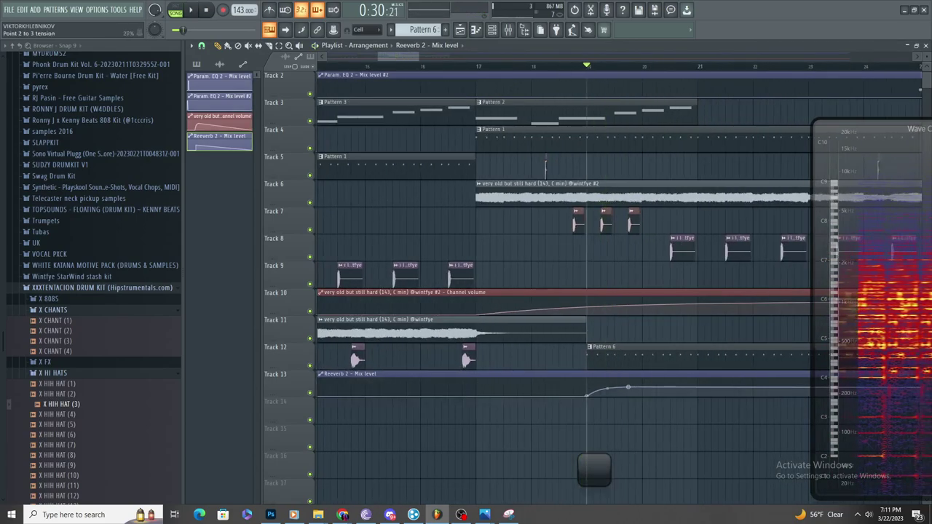
{"action": "key", "text": "space"}
{"action": "scroll", "coordinate": [769, 395], "scroll_direction": "up", "scroll_amount": 1}
{"action": "scroll", "coordinate": [500, 406], "scroll_direction": "up", "scroll_amount": 4}
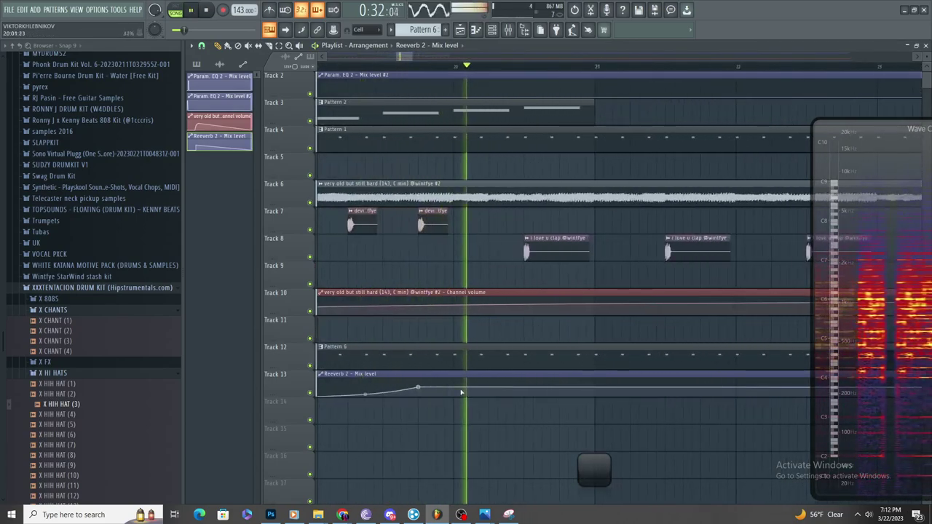
{"action": "scroll", "coordinate": [418, 389], "scroll_direction": "down", "scroll_amount": 4}
{"action": "key", "text": "space"}
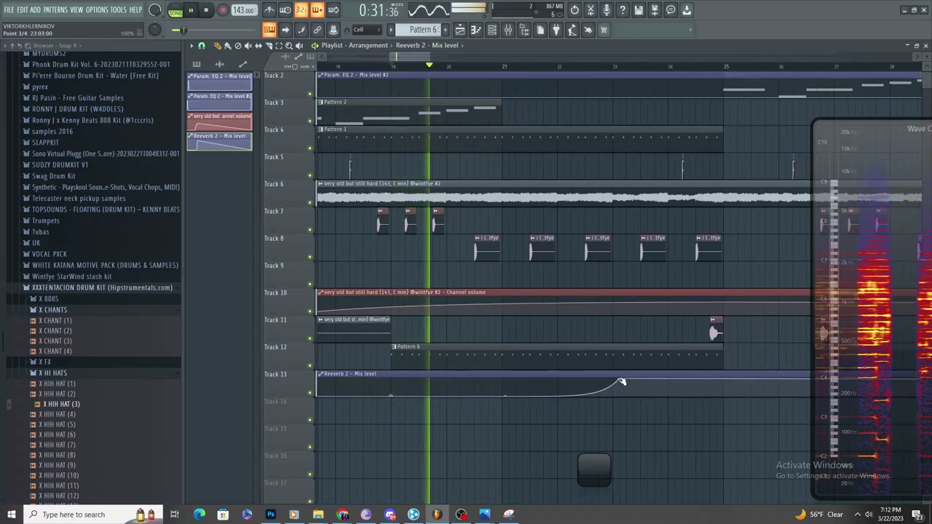
- Move the reverb automation's 100% point to around bar 21 and curve the level back down to 0% at bar 25
{"action": "left_click_drag", "start_coordinate": [619, 380], "coordinate": [509, 360]}
{"action": "scroll", "coordinate": [505, 367], "scroll_direction": "up", "scroll_amount": 3}
{"action": "right_click", "coordinate": [510, 377]}
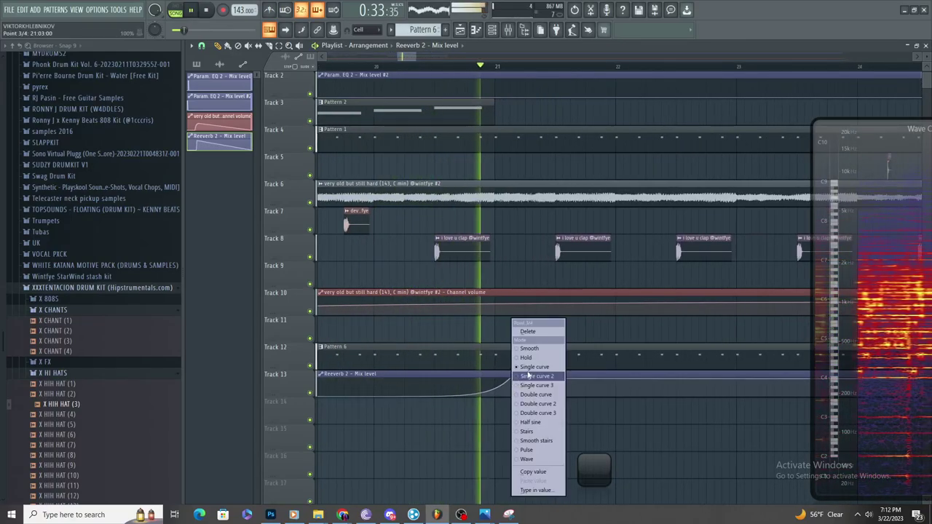
{"action": "left_click", "coordinate": [531, 331]}
{"action": "key", "text": "ctrl+z"}
{"action": "key", "text": "space"}
{"action": "key", "text": "space"}
{"action": "scroll", "coordinate": [517, 364], "scroll_direction": "down", "scroll_amount": 4}
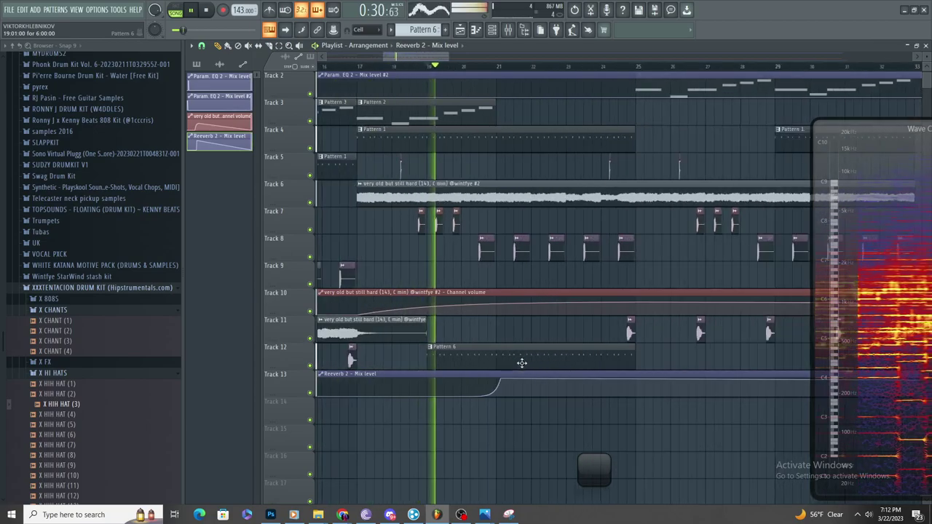
{"action": "right_click", "coordinate": [600, 395]}
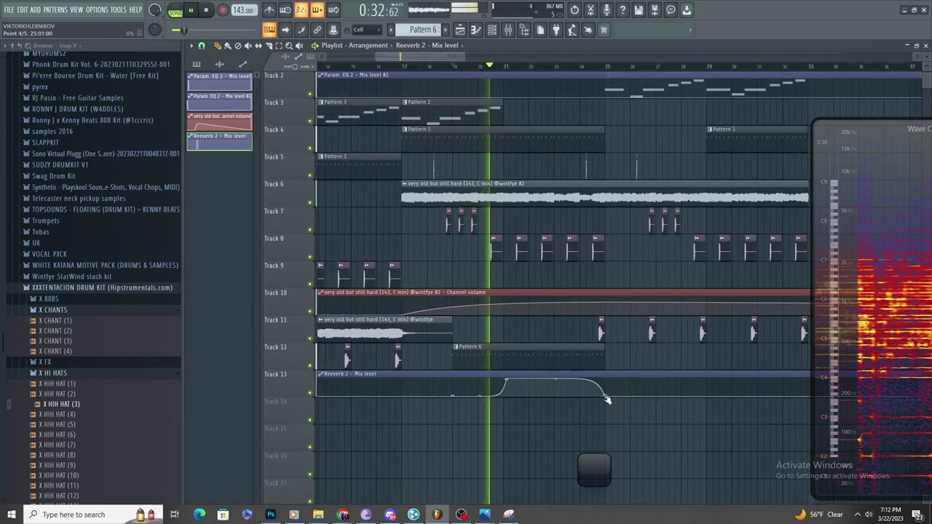
- Place another Pattern 6 clip on Track 12 from bar 27 to bar 33
{"action": "left_click", "coordinate": [586, 356]}
{"action": "left_click", "coordinate": [652, 360]}
{"action": "scroll", "coordinate": [640, 379], "scroll_direction": "down", "scroll_amount": 2}
{"action": "scroll", "coordinate": [674, 372], "scroll_direction": "up", "scroll_amount": 2}
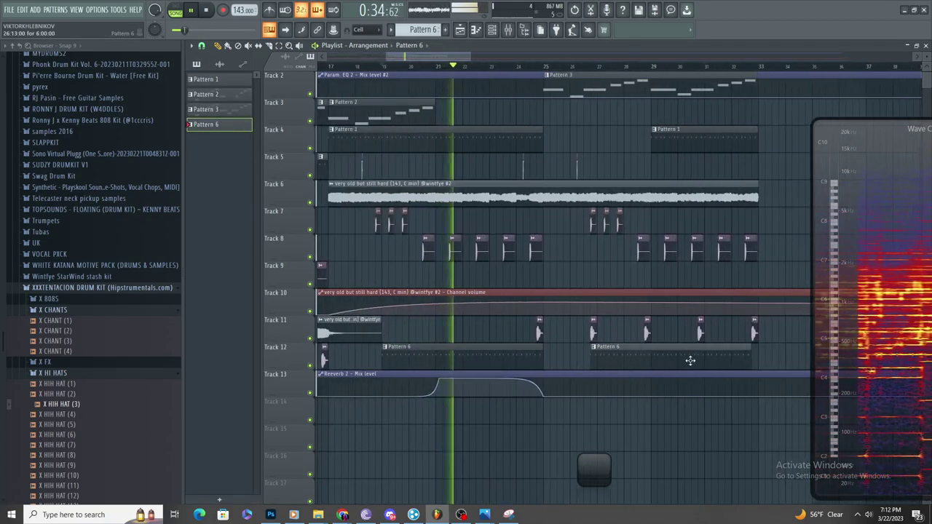
{"action": "scroll", "coordinate": [582, 270], "scroll_direction": "down", "scroll_amount": 3}
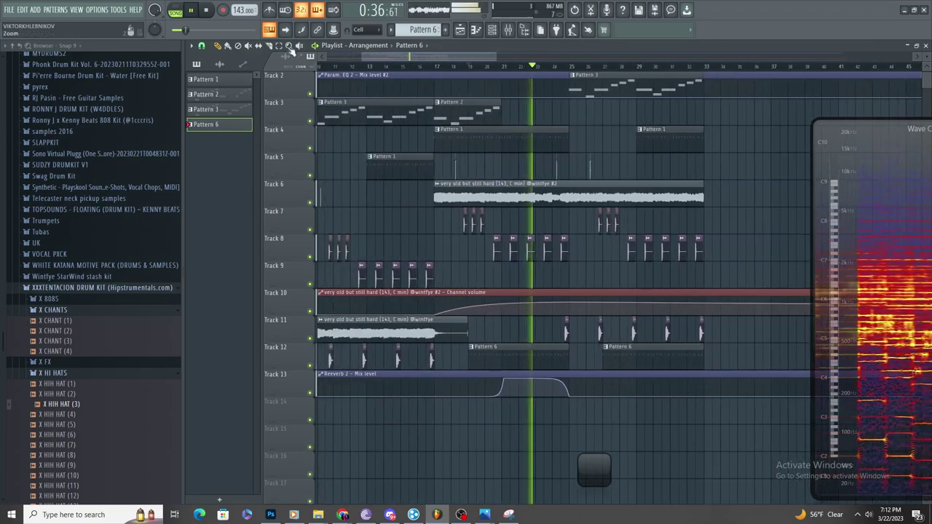
- Slice the Track 6 melody sample at bar 25 and turn the second part into a unique, non-reversed clip
{"action": "scroll", "coordinate": [520, 197], "scroll_direction": "up", "scroll_amount": 4}
{"action": "left_click_drag", "start_coordinate": [639, 217], "coordinate": [632, 217]}
{"action": "scroll", "coordinate": [622, 217], "scroll_direction": "down", "scroll_amount": 3}
{"action": "left_click", "coordinate": [509, 67]}
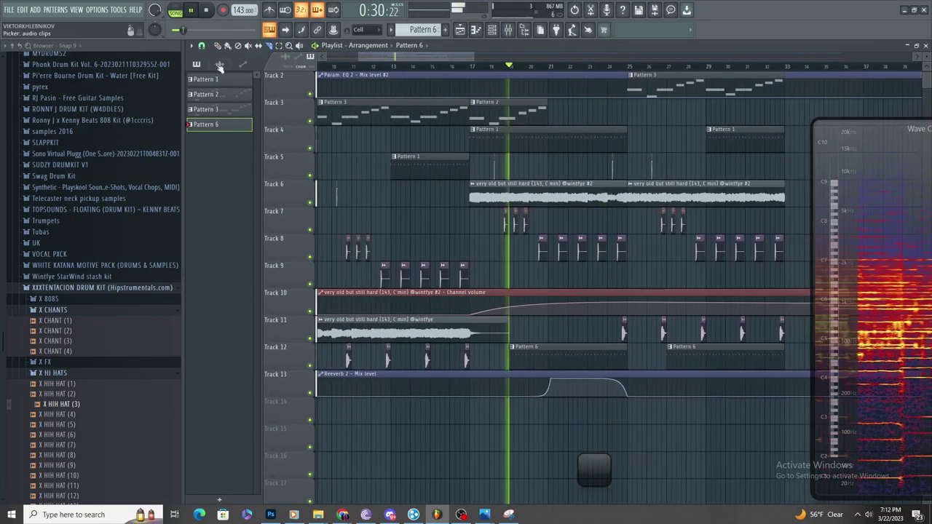
{"action": "right_click", "coordinate": [633, 188]}
{"action": "left_click", "coordinate": [663, 209]}
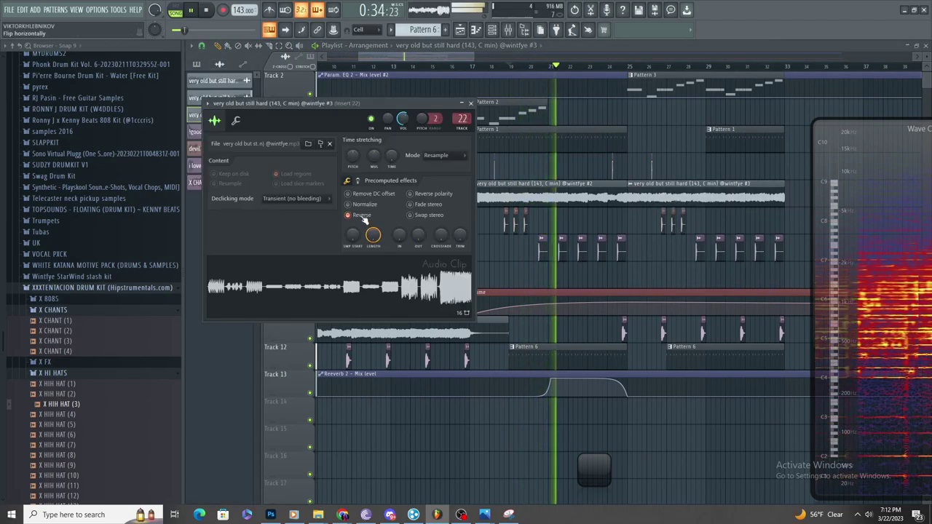
- Align the extended non-reversed melody clip to bar 25 on Track 6 and slice it at bar 33
{"action": "scroll", "coordinate": [608, 209], "scroll_direction": "down", "scroll_amount": 3}
{"action": "left_click_drag", "start_coordinate": [605, 204], "coordinate": [155, 286]}
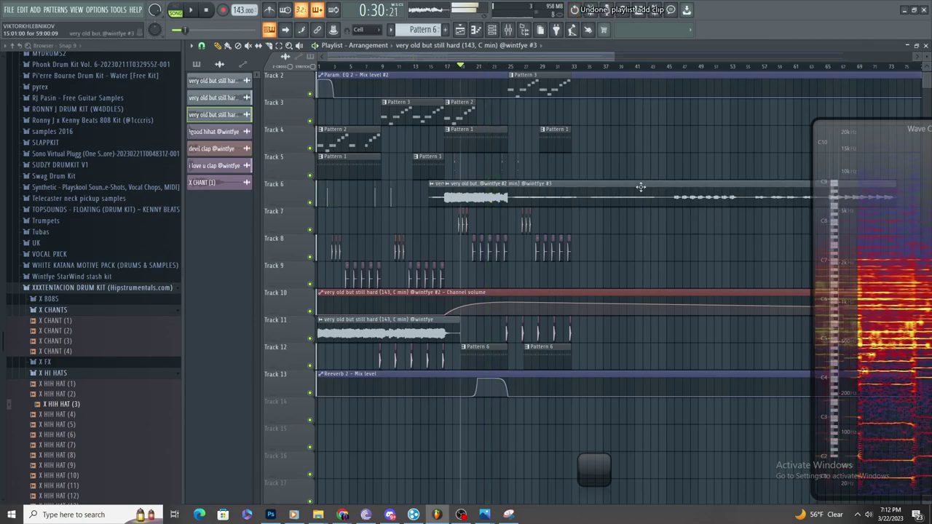
{"action": "key", "text": "ctrl+z"}
{"action": "left_click_drag", "start_coordinate": [683, 201], "coordinate": [546, 202]}
{"action": "scroll", "coordinate": [544, 202], "scroll_direction": "up", "scroll_amount": 3}
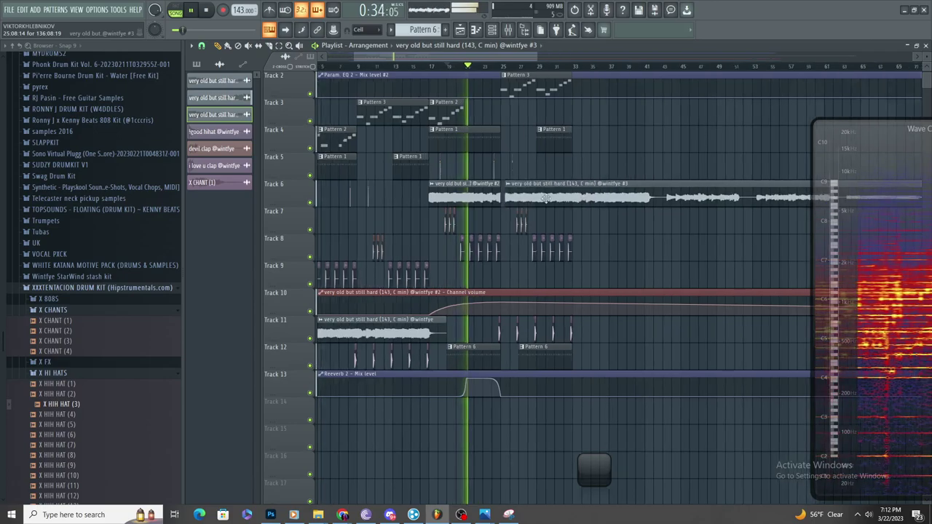
{"action": "left_click_drag", "start_coordinate": [480, 207], "coordinate": [472, 208]}
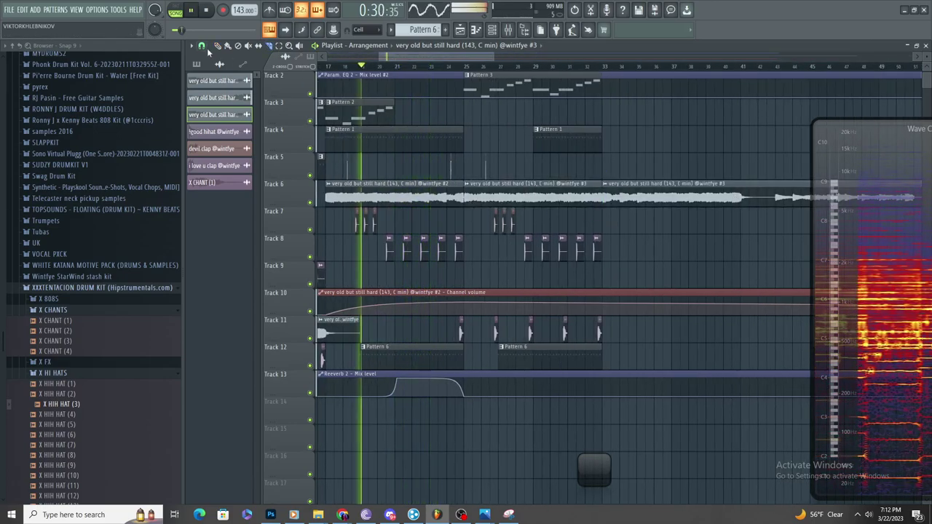
- Delete the non-reversed clip's section between bars 25 and 33 and move the remaining part to start at bar 25
{"action": "right_click", "coordinate": [489, 190]}
{"action": "left_click_drag", "start_coordinate": [614, 191], "coordinate": [474, 191]}
{"action": "left_click", "coordinate": [594, 173]}
{"action": "right_click", "coordinate": [594, 174]}
{"action": "scroll", "coordinate": [474, 182], "scroll_direction": "up", "scroll_amount": 2}
{"action": "scroll", "coordinate": [469, 195], "scroll_direction": "down", "scroll_amount": 1}
{"action": "scroll", "coordinate": [469, 196], "scroll_direction": "up", "scroll_amount": 2}
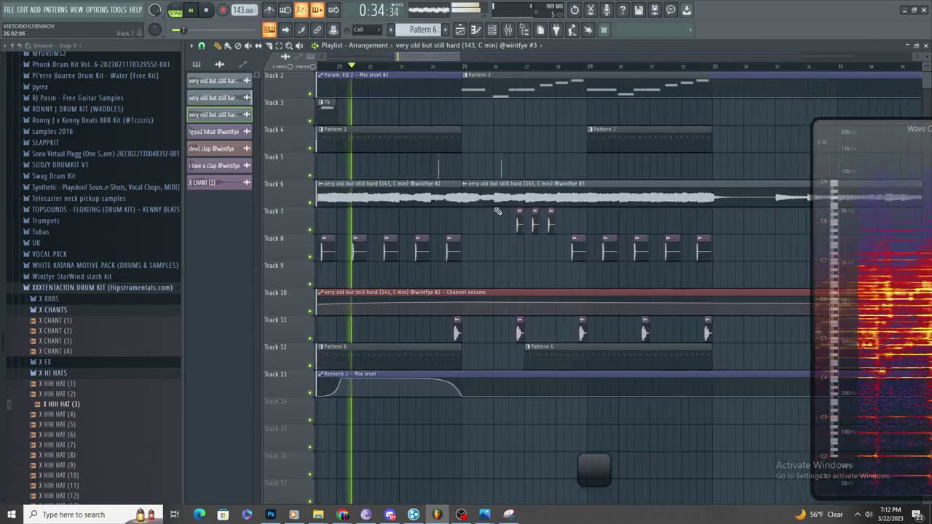
{"action": "scroll", "coordinate": [535, 188], "scroll_direction": "down", "scroll_amount": 3}
{"action": "scroll", "coordinate": [534, 188], "scroll_direction": "up", "scroll_amount": 4}
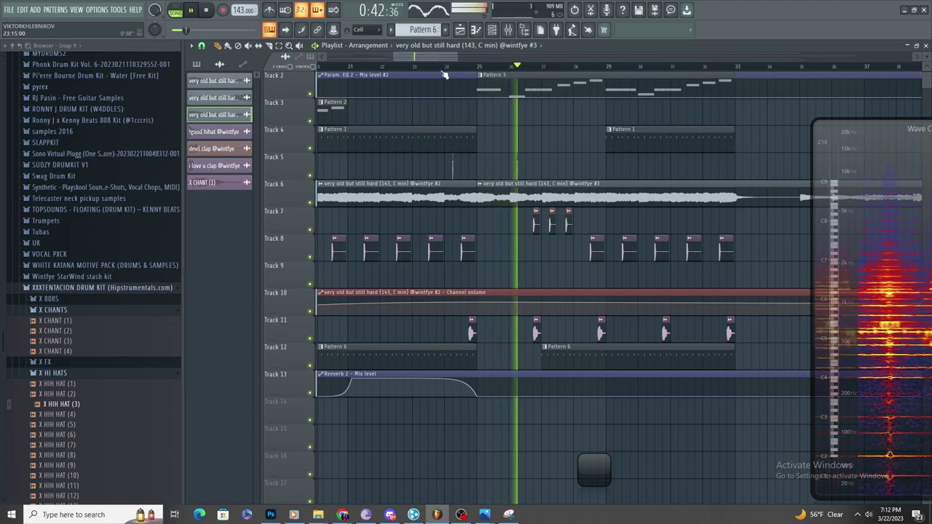
- Move the Pattern 3 clip from Track 2 to Track 3 at bar 25 and play the section
{"action": "scroll", "coordinate": [441, 116], "scroll_direction": "up", "scroll_amount": 4}
{"action": "left_click_drag", "start_coordinate": [428, 86], "coordinate": [429, 121]}
{"action": "key", "text": "space"}
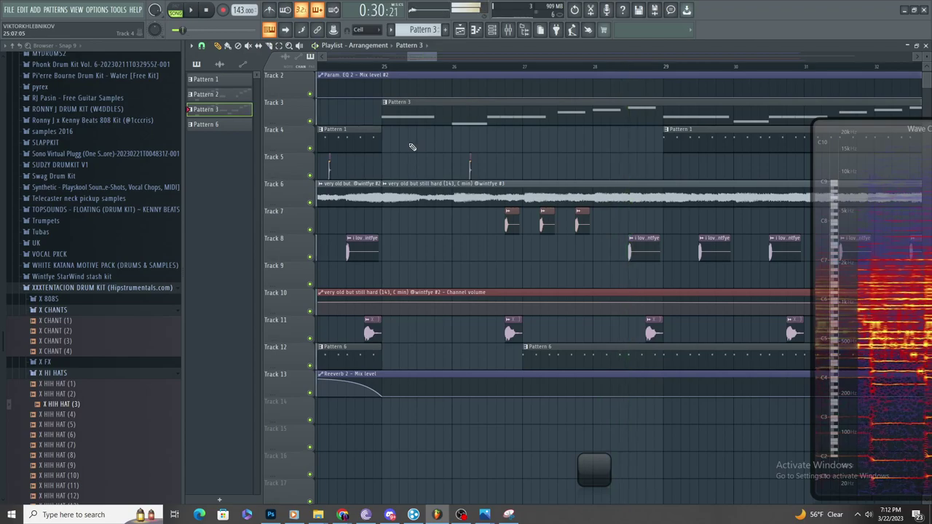
{"action": "key", "text": "space"}
- Move the non-reversed melody clip from Track 6 to Track 7 and align its start with bar 25
{"action": "left_click", "coordinate": [425, 198]}
{"action": "scroll", "coordinate": [425, 204], "scroll_direction": "down", "scroll_amount": 3}
{"action": "scroll", "coordinate": [706, 257], "scroll_direction": "up", "scroll_amount": 3}
{"action": "left_click_drag", "start_coordinate": [654, 203], "coordinate": [621, 206]}
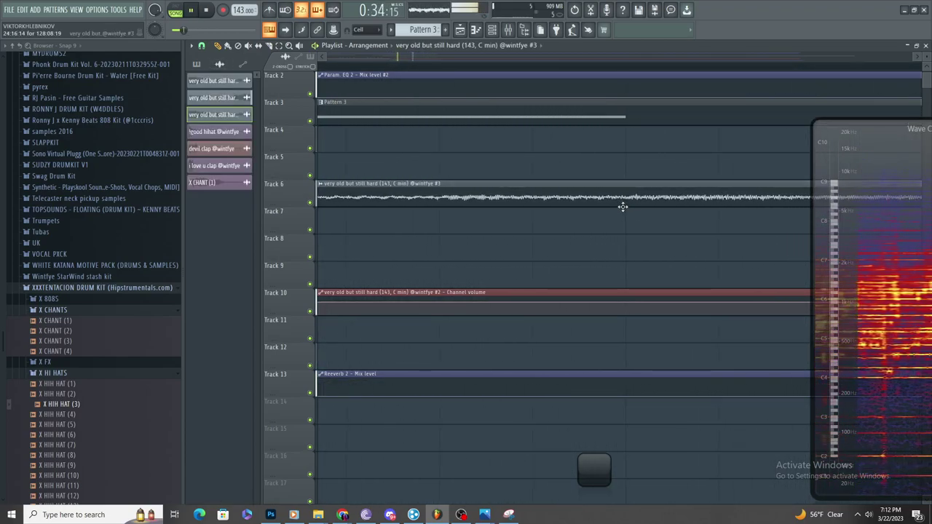
{"action": "scroll", "coordinate": [631, 208], "scroll_direction": "down", "scroll_amount": 3}
{"action": "scroll", "coordinate": [364, 222], "scroll_direction": "up", "scroll_amount": 3}
{"action": "left_click_drag", "start_coordinate": [391, 200], "coordinate": [393, 225]}
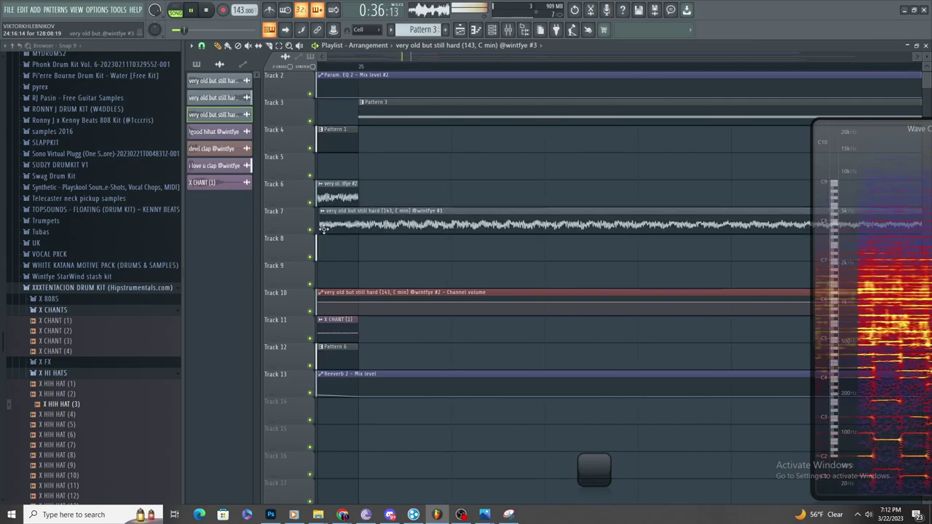
{"action": "scroll", "coordinate": [369, 246], "scroll_direction": "down", "scroll_amount": 4}
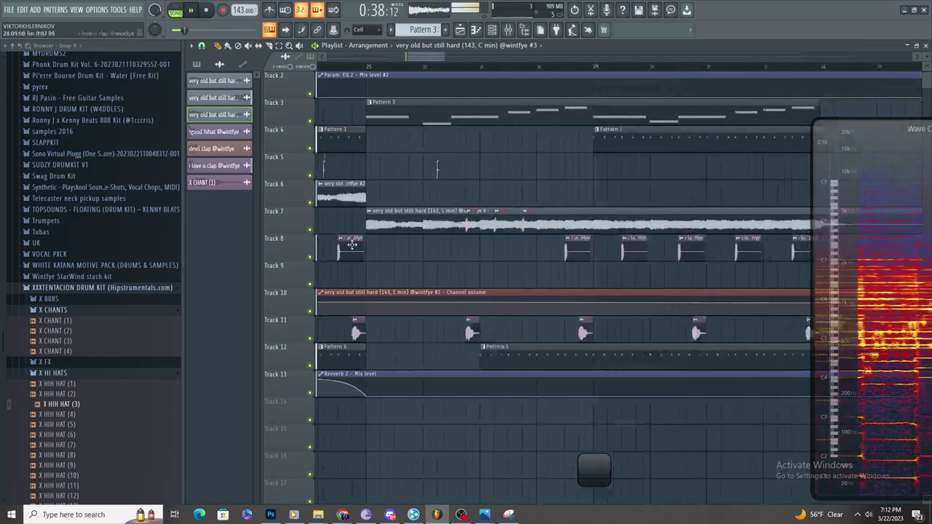
- Slice the Track 6 sample one beat before bar 25 and move the cut piece to Track 5
{"action": "scroll", "coordinate": [401, 215], "scroll_direction": "up", "scroll_amount": 3, "text": "ctrl"}
{"action": "key", "text": "space"}
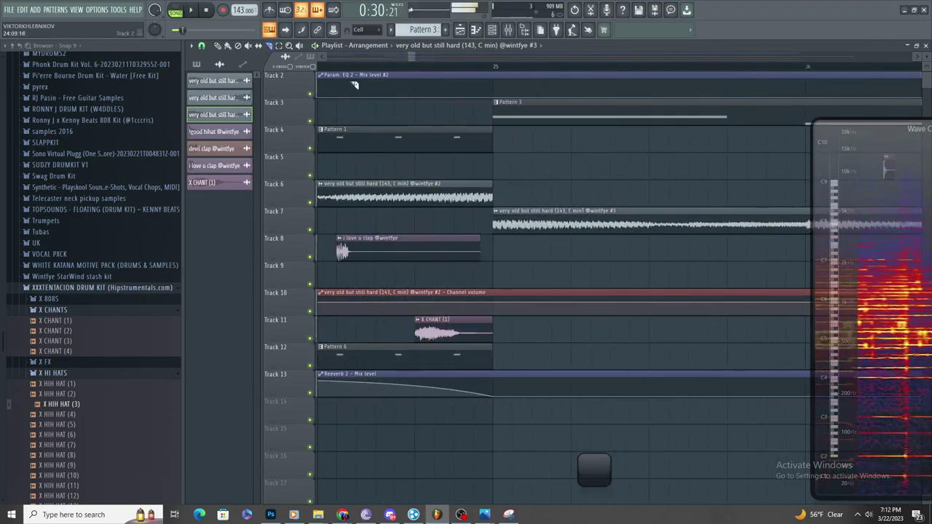
{"action": "key", "text": "space"}
{"action": "left_click_drag", "start_coordinate": [453, 167], "coordinate": [480, 166]}
{"action": "key", "text": "space"}
{"action": "key", "text": "space"}
- Split the Track 7 sample at bar 25, keep the beat before it, and put the rest on Track 5 in place of the old piece
{"action": "left_click_drag", "start_coordinate": [539, 228], "coordinate": [468, 228], "text": "shift"}
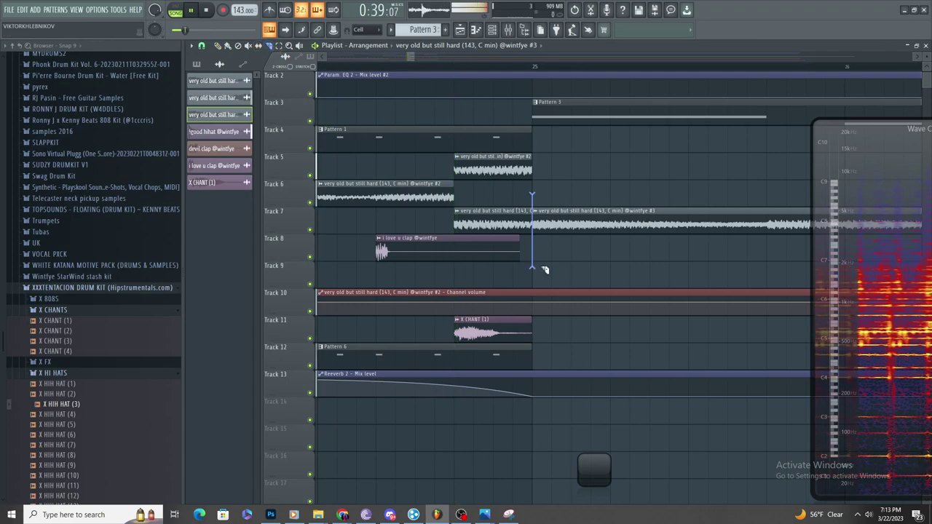
{"action": "left_click_drag", "start_coordinate": [577, 214], "coordinate": [577, 168]}
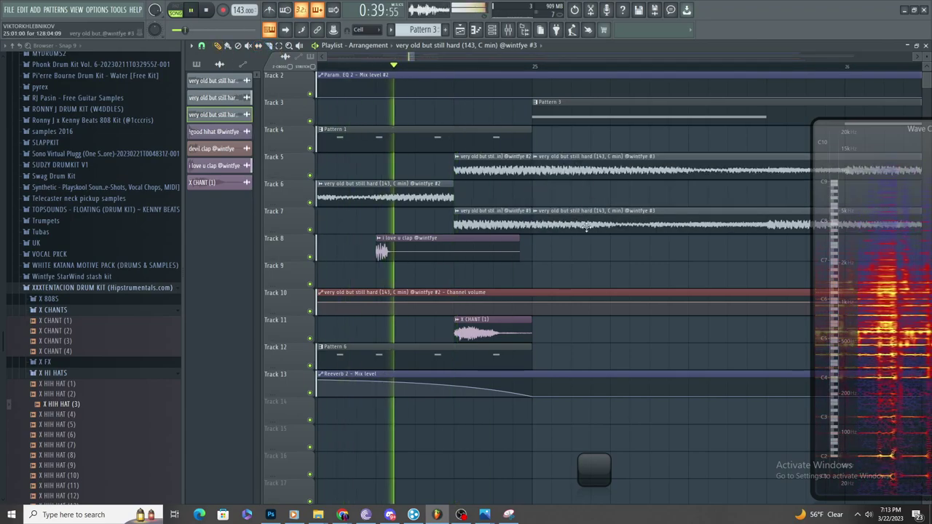
{"action": "right_click", "coordinate": [505, 175]}
{"action": "scroll", "coordinate": [553, 216], "scroll_direction": "down", "scroll_amount": 2}
{"action": "scroll", "coordinate": [565, 248], "scroll_direction": "up", "scroll_amount": 2}
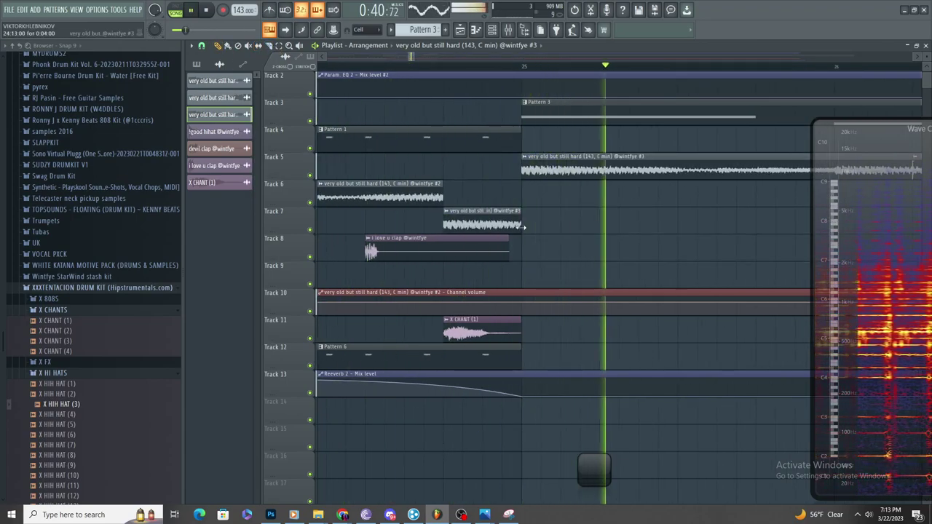
- Make the one-beat melody clip on Track 7 unique and route it to mixer insert 24
{"action": "scroll", "coordinate": [513, 222], "scroll_direction": "down", "scroll_amount": 1}
{"action": "right_click", "coordinate": [439, 215]}
{"action": "left_click", "coordinate": [460, 283]}
{"action": "double_click", "coordinate": [487, 224]}
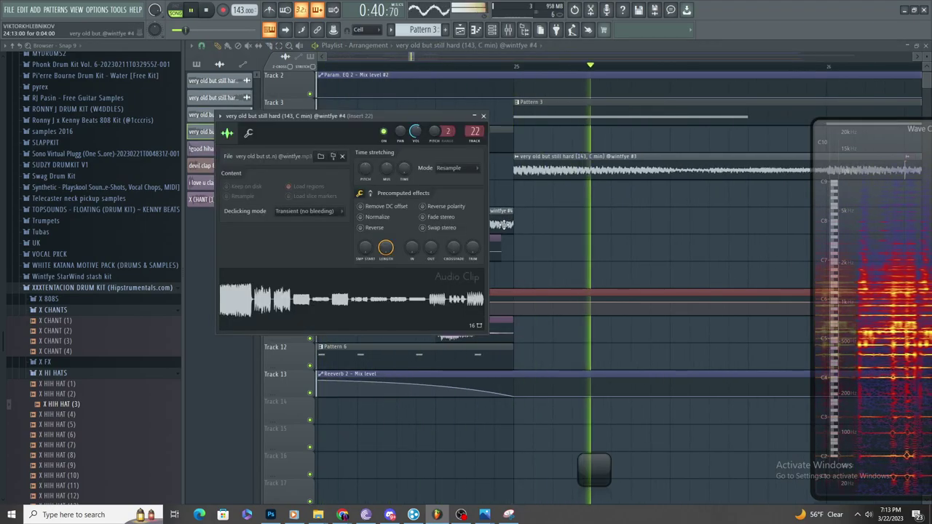
{"action": "double_click", "coordinate": [474, 150]}
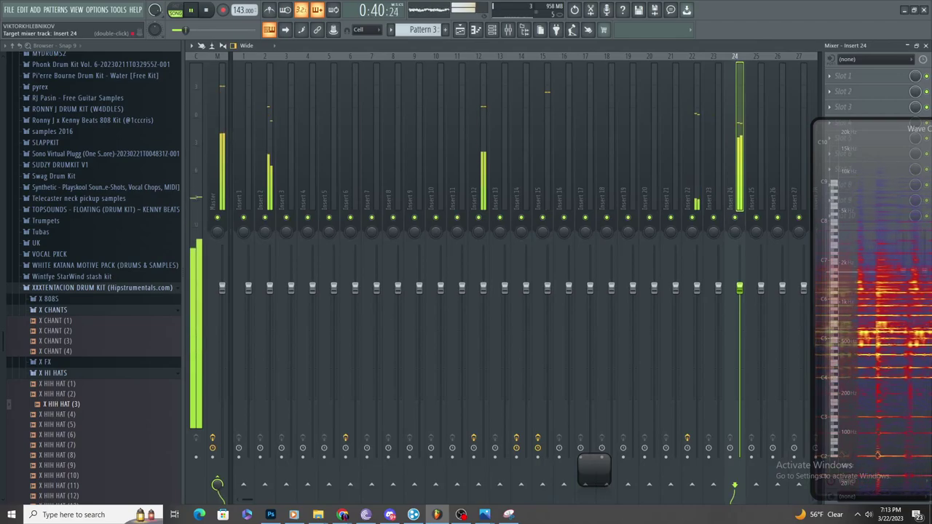
- Try Fruity Delay 3 in the first effect slot of insert 24, and replace it with Gross Beat
{"action": "left_click", "coordinate": [850, 76]}
{"action": "left_click", "coordinate": [717, 112]}
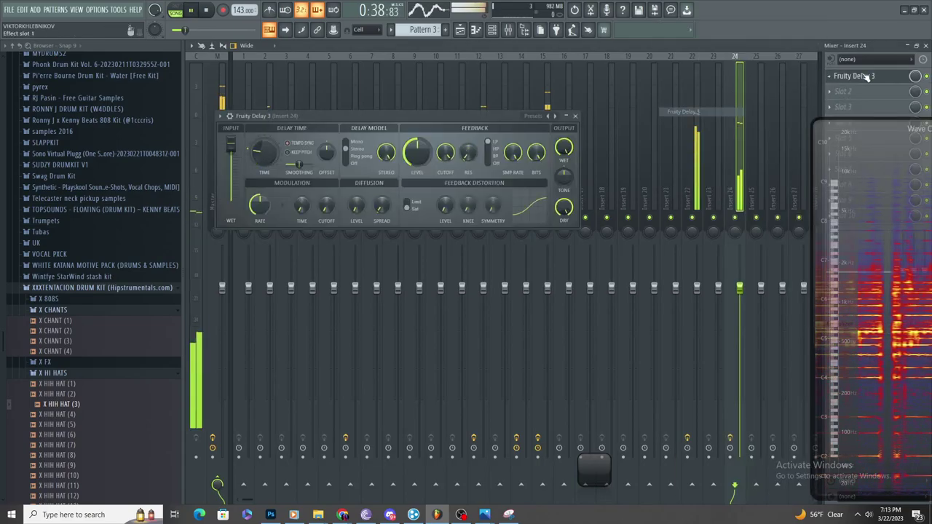
{"action": "left_click", "coordinate": [829, 76]}
{"action": "mouse_move", "coordinate": [837, 89]}
{"action": "left_click", "coordinate": [783, 37]}
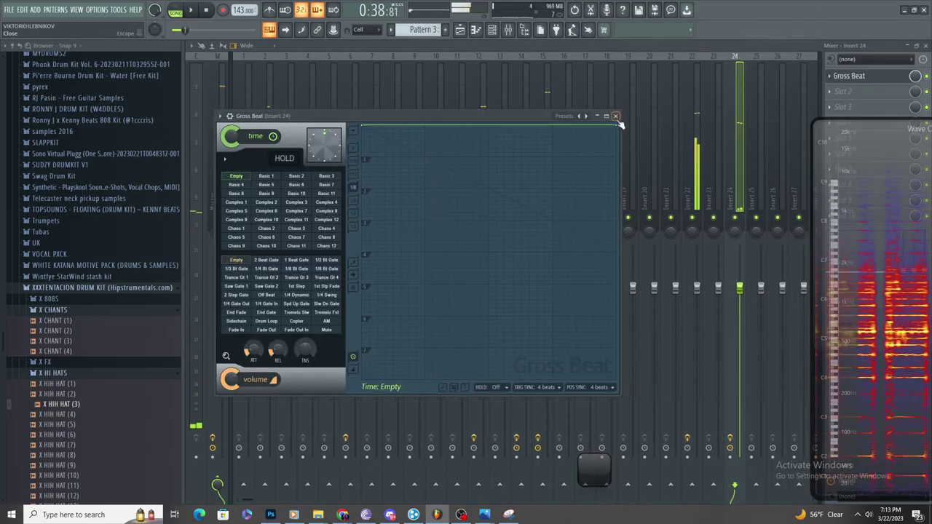
- Add a point to Gross Beat's time envelope on insert 24 and curve the envelope's end slightly downward
{"action": "right_click", "coordinate": [617, 142]}
{"action": "left_click", "coordinate": [641, 191]}
{"action": "key", "text": "space"}
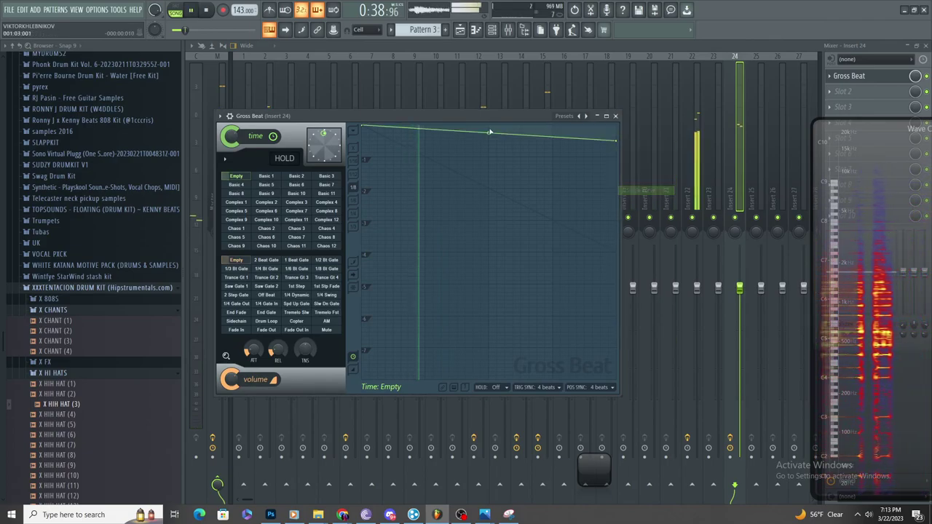
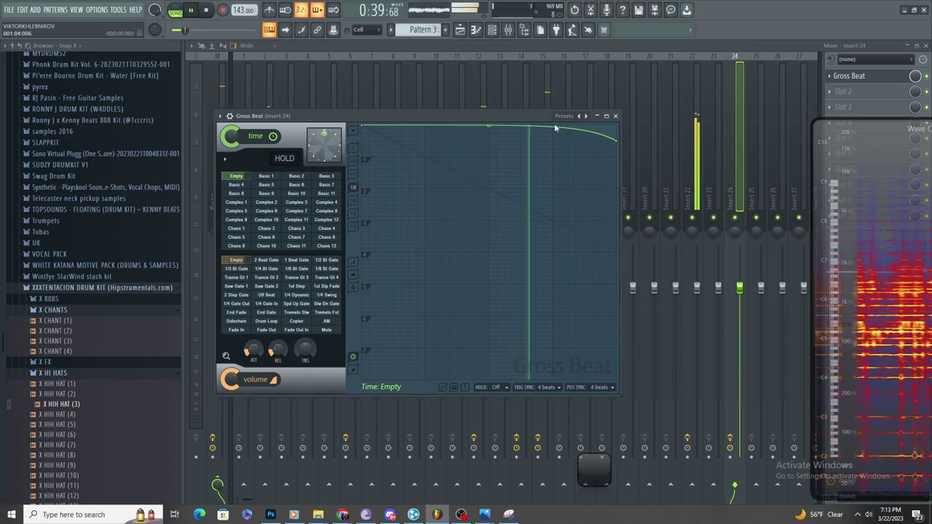
{"action": "left_click_drag", "start_coordinate": [542, 118], "coordinate": [520, 224]}
{"action": "left_click", "coordinate": [460, 31]}
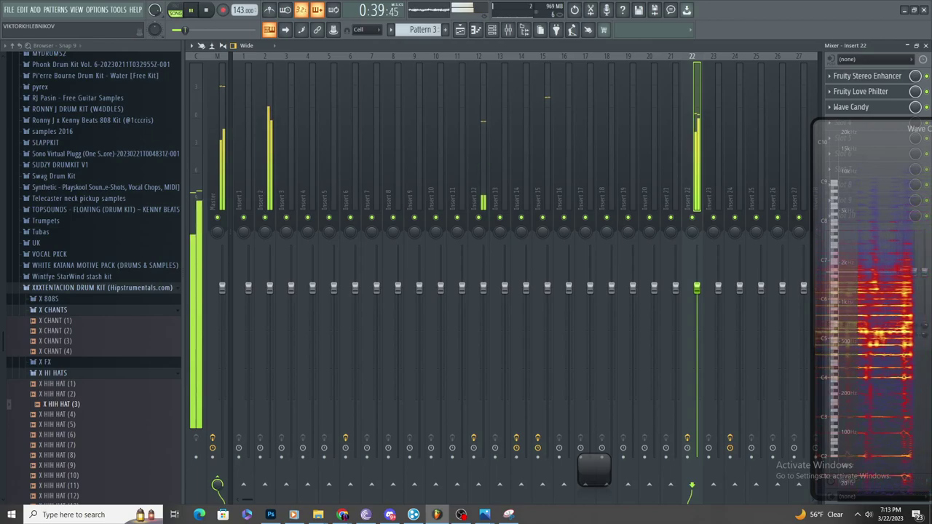
{"action": "left_click", "coordinate": [461, 30]}
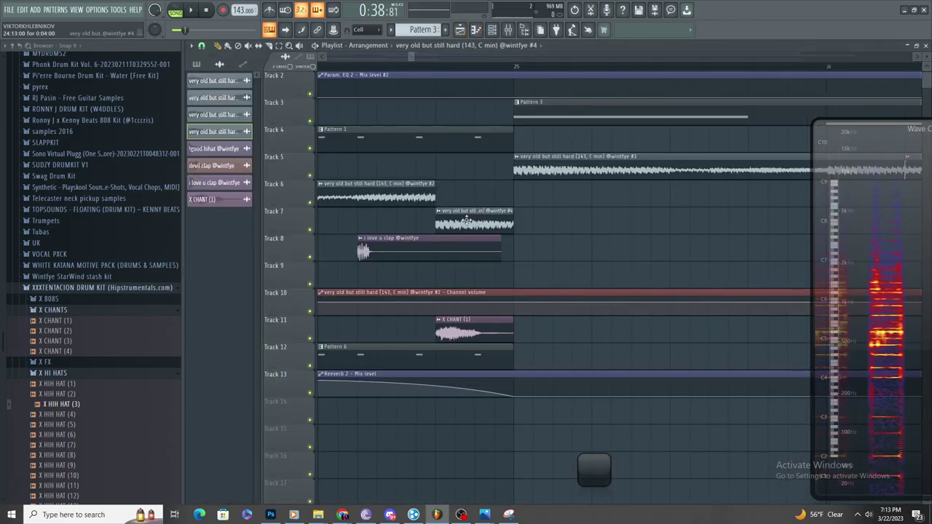
- Reopen Gross Beat on the Track 7 melody clip's insert and refine the points so the time envelope dips only near its end
{"action": "double_click", "coordinate": [467, 220]}
{"action": "left_click_drag", "start_coordinate": [482, 135], "coordinate": [482, 122]}
{"action": "key", "text": "space"}
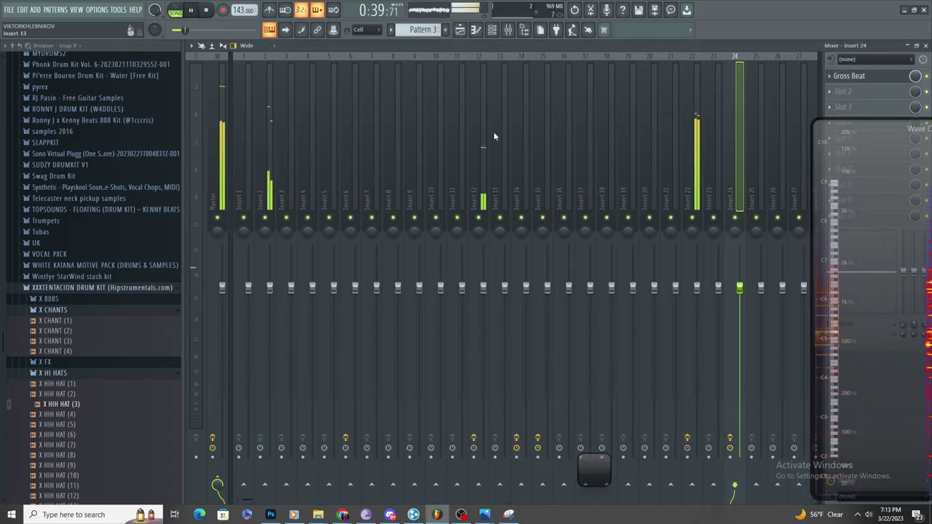
{"action": "left_click", "coordinate": [847, 76]}
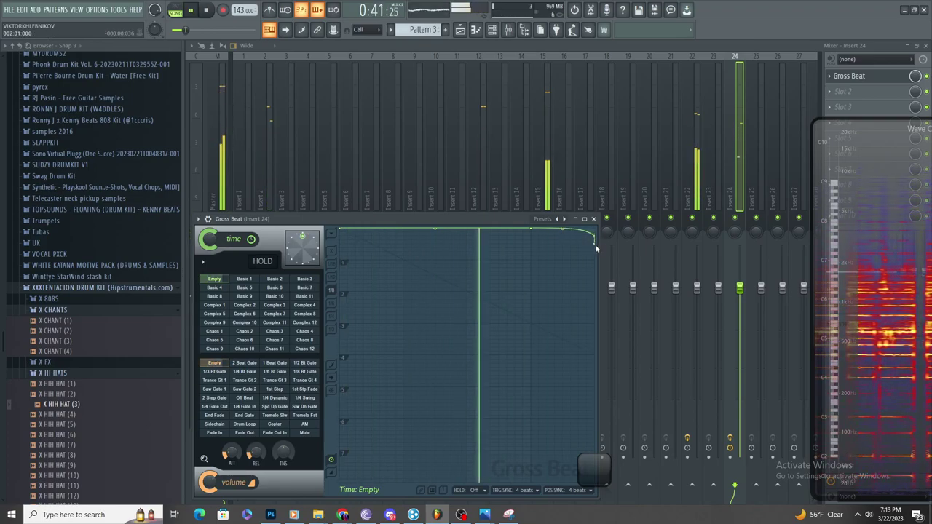
{"action": "right_click", "coordinate": [593, 244]}
{"action": "left_click", "coordinate": [562, 231]}
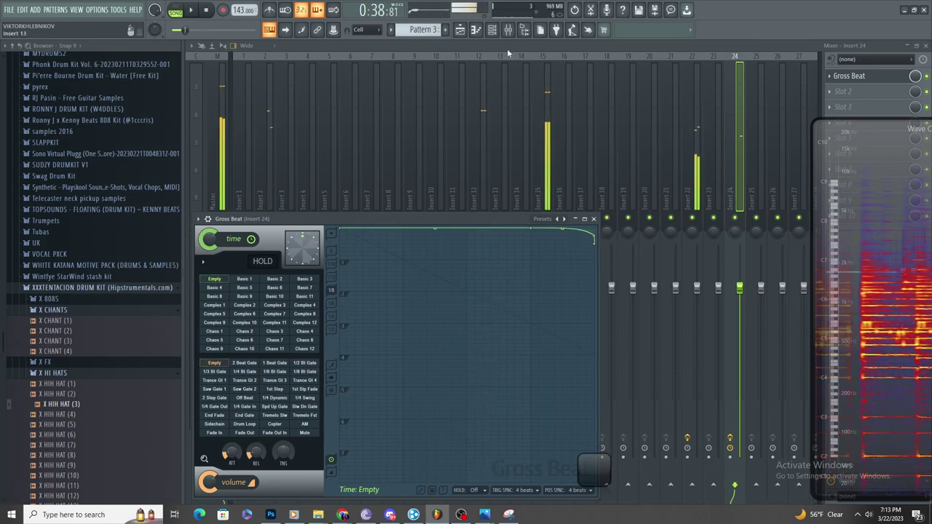
- Raise the A4 note in bar 2 of Pattern 3's 808 line to A#4
{"action": "left_click", "coordinate": [459, 30]}
{"action": "left_click", "coordinate": [582, 224]}
{"action": "right_click", "coordinate": [582, 224]}
{"action": "scroll", "coordinate": [564, 224], "scroll_direction": "down", "scroll_amount": 5}
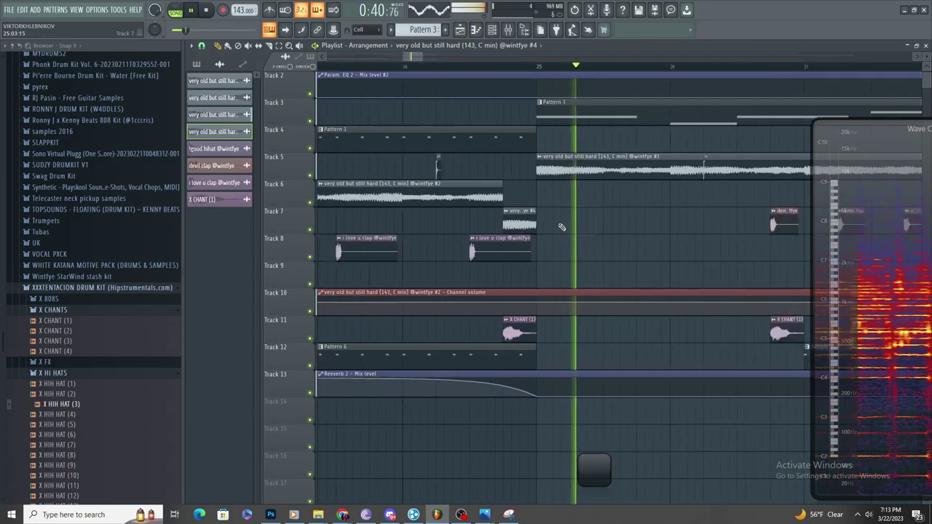
{"action": "double_click", "coordinate": [580, 117]}
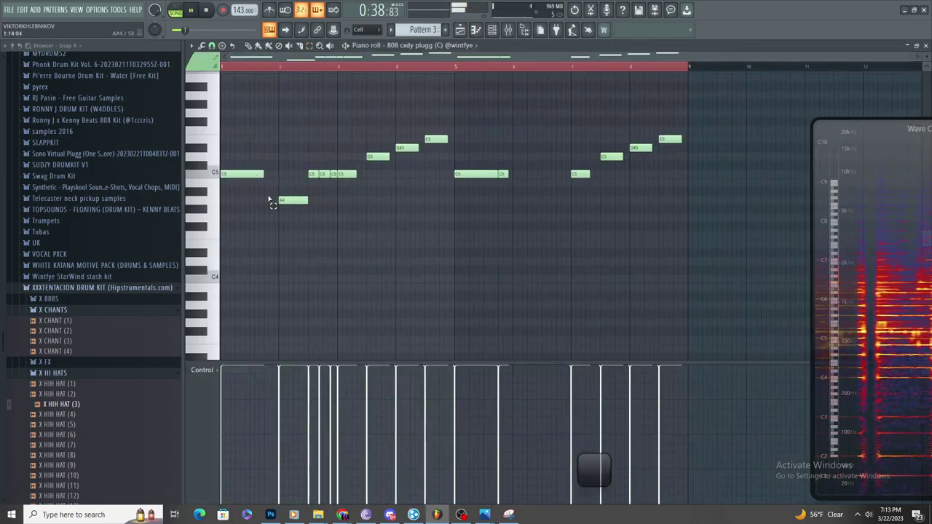
{"action": "scroll", "coordinate": [255, 67], "scroll_direction": "up", "scroll_amount": 3}
{"action": "scroll", "coordinate": [291, 156], "scroll_direction": "up", "scroll_amount": 3}
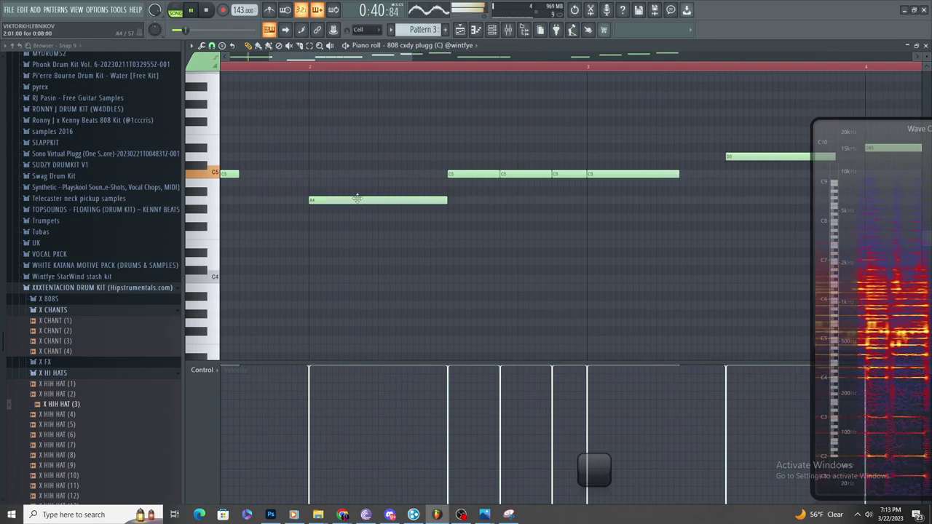
{"action": "scroll", "coordinate": [352, 226], "scroll_direction": "down", "scroll_amount": 3}
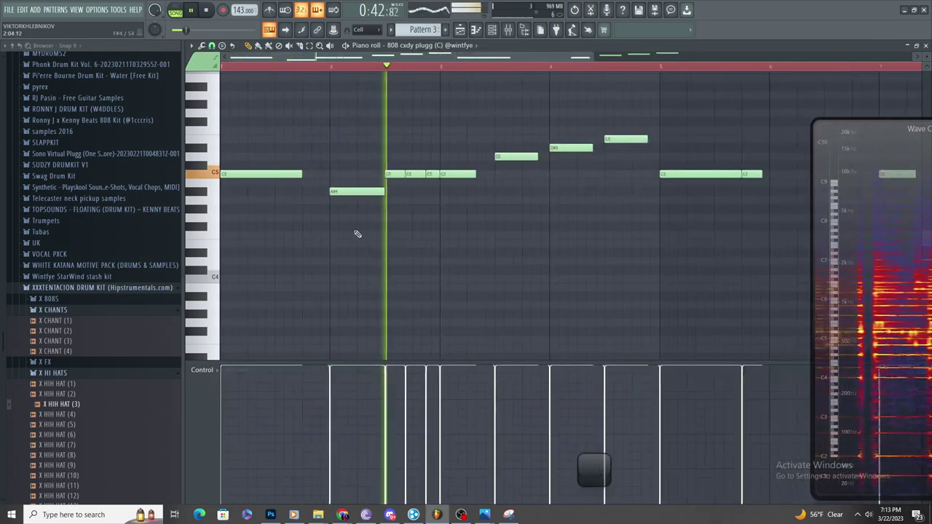
{"action": "scroll", "coordinate": [374, 233], "scroll_direction": "down", "scroll_amount": 2}
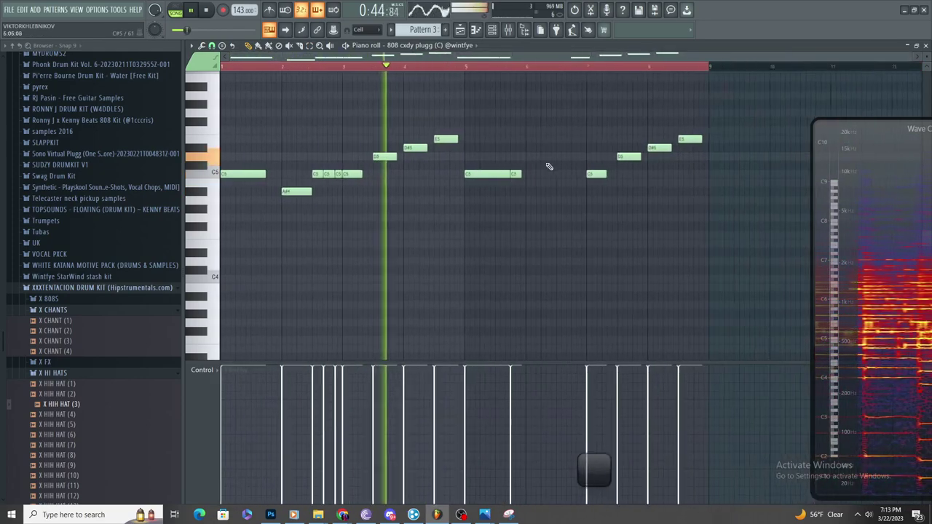
{"action": "scroll", "coordinate": [549, 167], "scroll_direction": "up", "scroll_amount": 2}
{"action": "key", "text": "F5"}
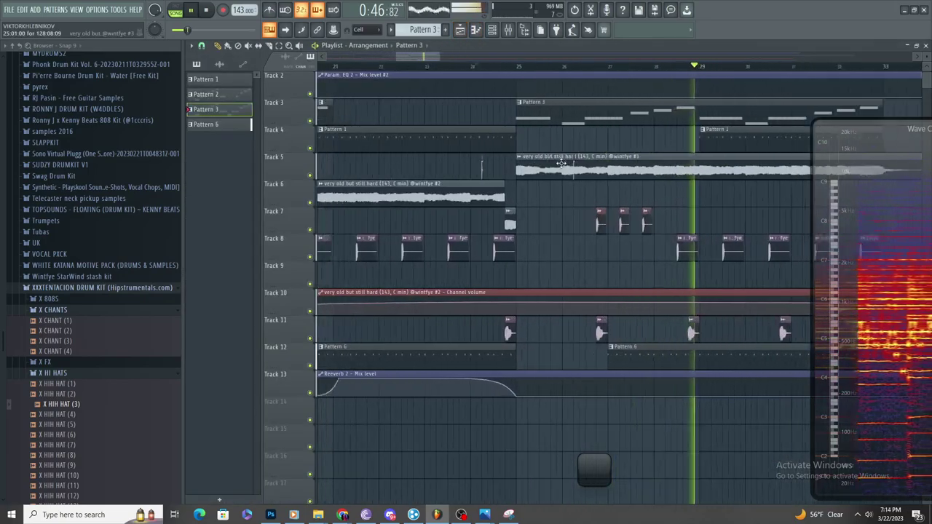
- Make the Pattern 3 clip at bar 25 on Track 3 unique
{"action": "scroll", "coordinate": [576, 168], "scroll_direction": "up", "scroll_amount": 3}
{"action": "scroll", "coordinate": [565, 182], "scroll_direction": "down", "scroll_amount": 3}
{"action": "key", "text": "space"}
{"action": "key", "text": "space"}
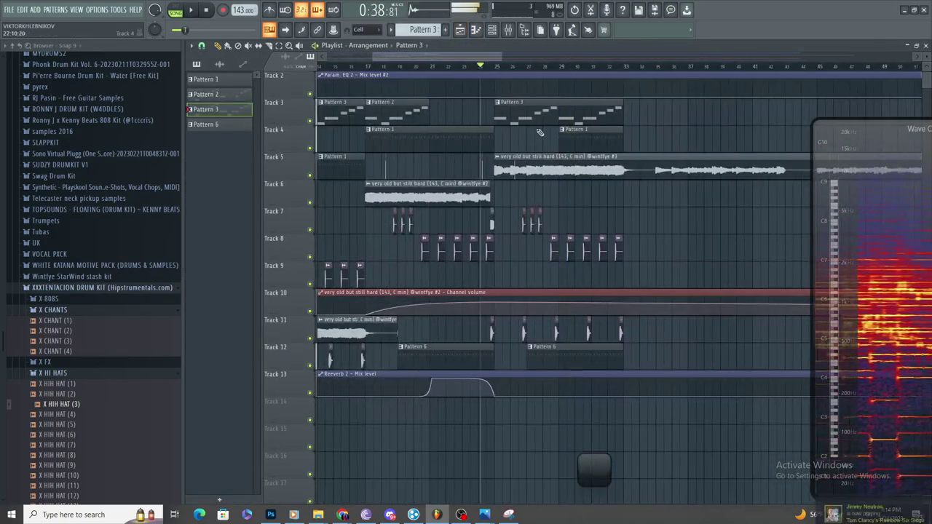
{"action": "right_click", "coordinate": [539, 122]}
{"action": "scroll", "coordinate": [428, 67], "scroll_direction": "down", "scroll_amount": 2}
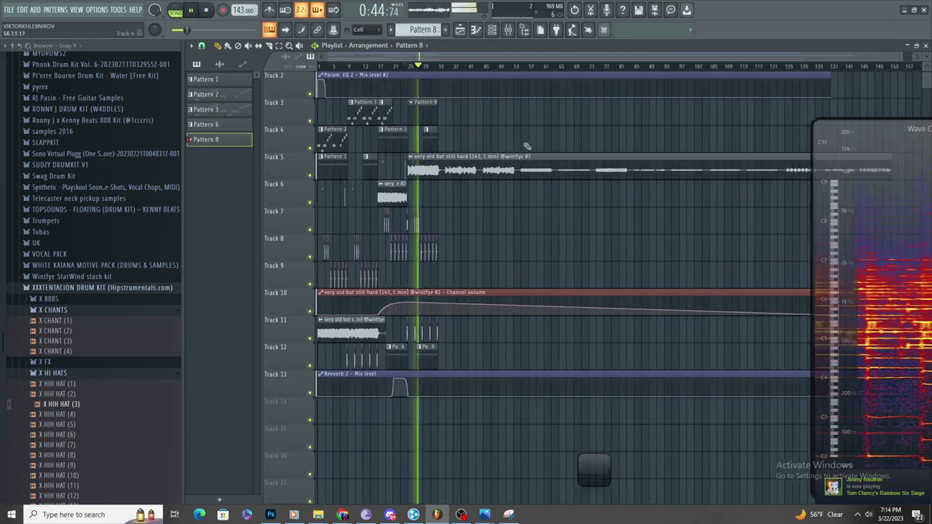
- Check the contents of Pattern 1 and the original Pattern 3 earlier in the arrangement
{"action": "double_click", "coordinate": [336, 156]}
{"action": "left_click", "coordinate": [460, 29]}
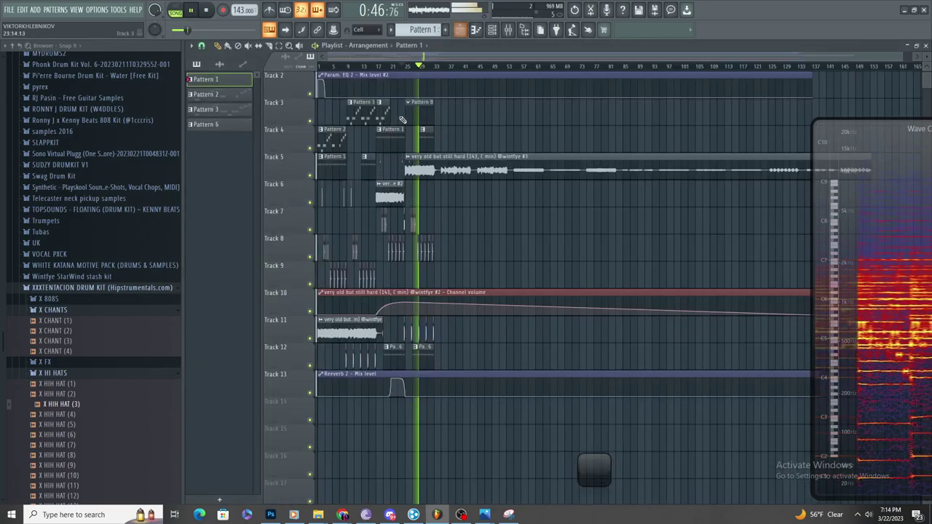
{"action": "double_click", "coordinate": [348, 112]}
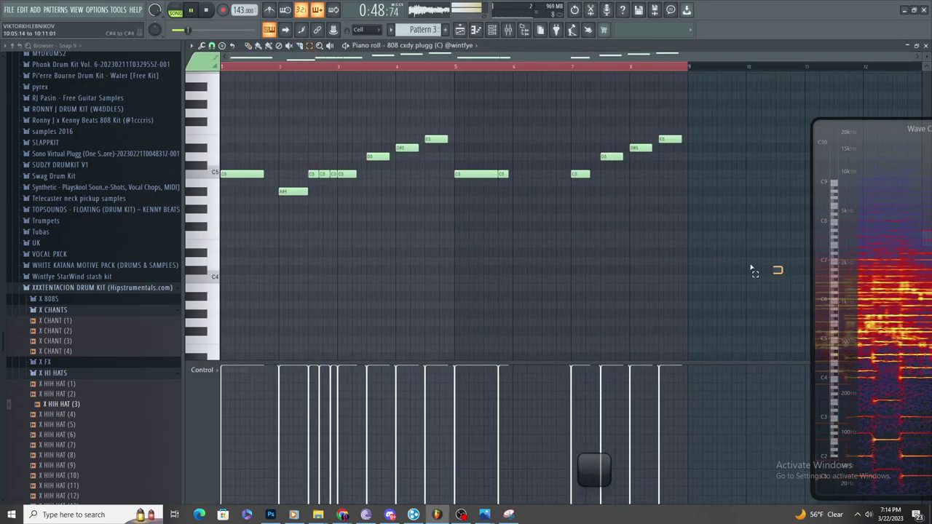
{"action": "left_click", "coordinate": [459, 30]}
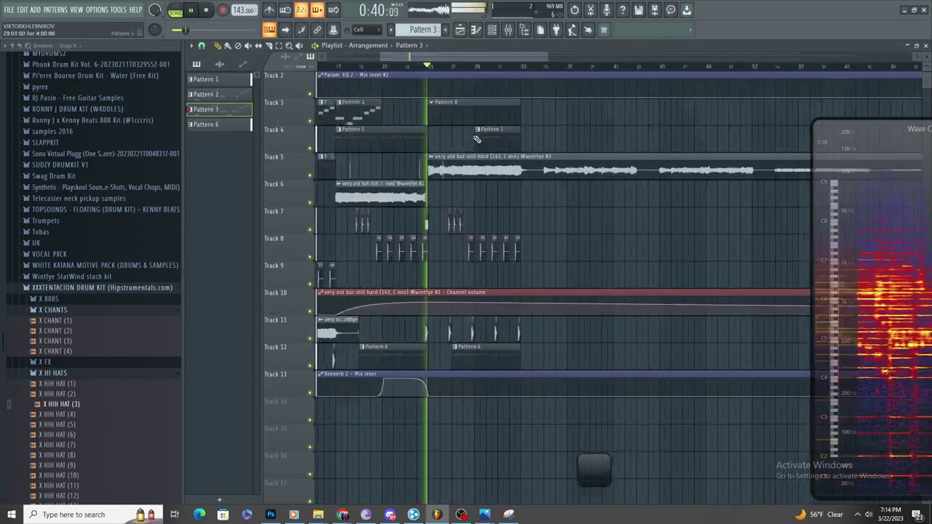
- Open the 808 notes of the unique Track 3 pattern at bar 25 and move bar 2's A#4 note one beat later
{"action": "double_click", "coordinate": [466, 104]}
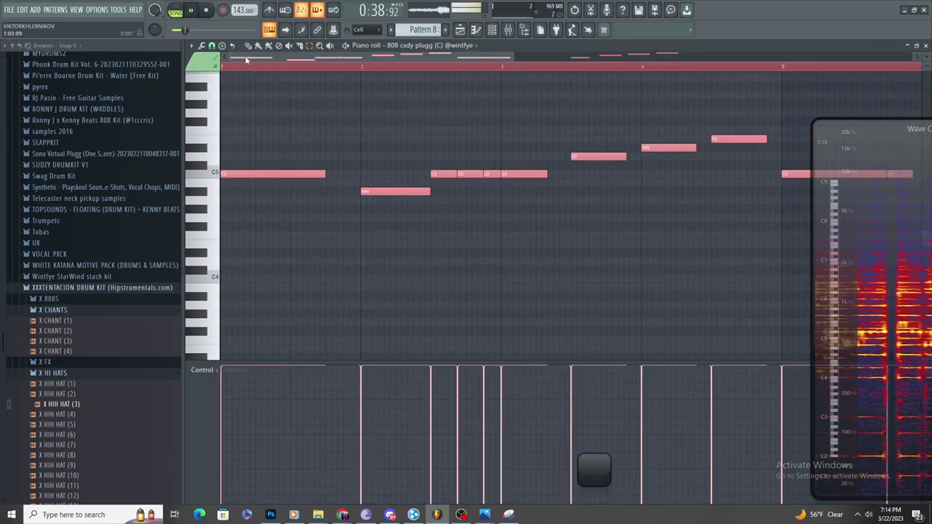
{"action": "left_click", "coordinate": [294, 132]}
{"action": "scroll", "coordinate": [293, 146], "scroll_direction": "up", "scroll_amount": 3}
{"action": "scroll", "coordinate": [381, 196], "scroll_direction": "down", "scroll_amount": 2}
{"action": "scroll", "coordinate": [408, 216], "scroll_direction": "up", "scroll_amount": 3}
{"action": "scroll", "coordinate": [397, 216], "scroll_direction": "down", "scroll_amount": 2}
{"action": "scroll", "coordinate": [432, 225], "scroll_direction": "up", "scroll_amount": 3}
{"action": "scroll", "coordinate": [495, 219], "scroll_direction": "down", "scroll_amount": 3}
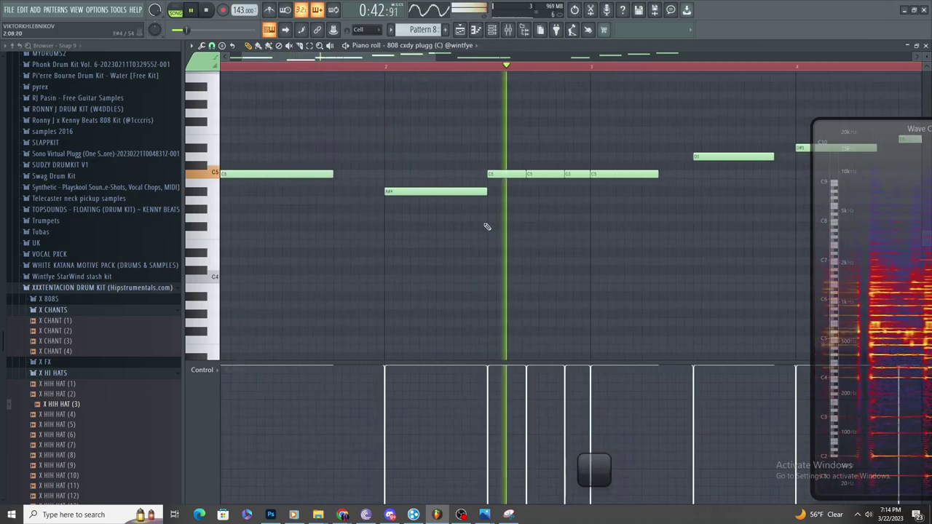
{"action": "scroll", "coordinate": [405, 189], "scroll_direction": "down", "scroll_amount": 1}
{"action": "scroll", "coordinate": [441, 167], "scroll_direction": "up", "scroll_amount": 2}
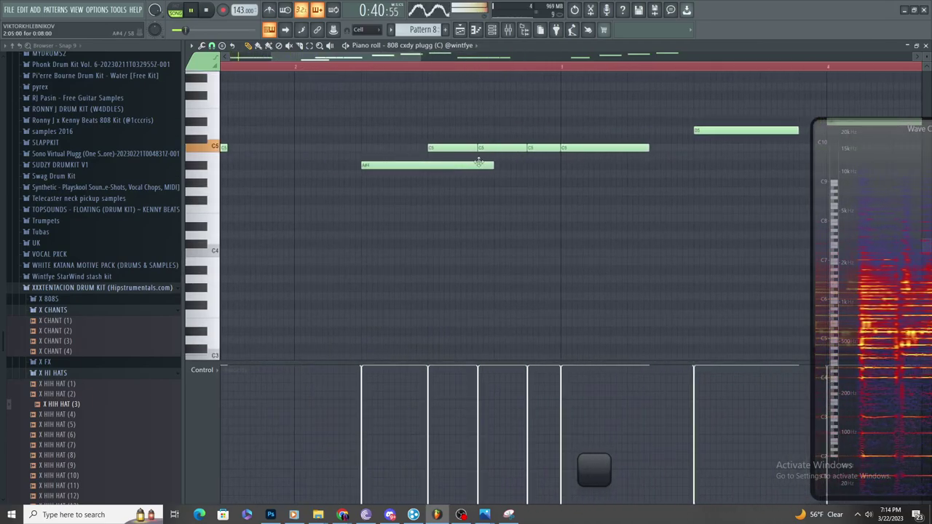
- Repitch the four consecutive 808 notes in bar 2 to A#4, D5, A#4 and E5
{"action": "left_click_drag", "start_coordinate": [413, 166], "coordinate": [414, 148]}
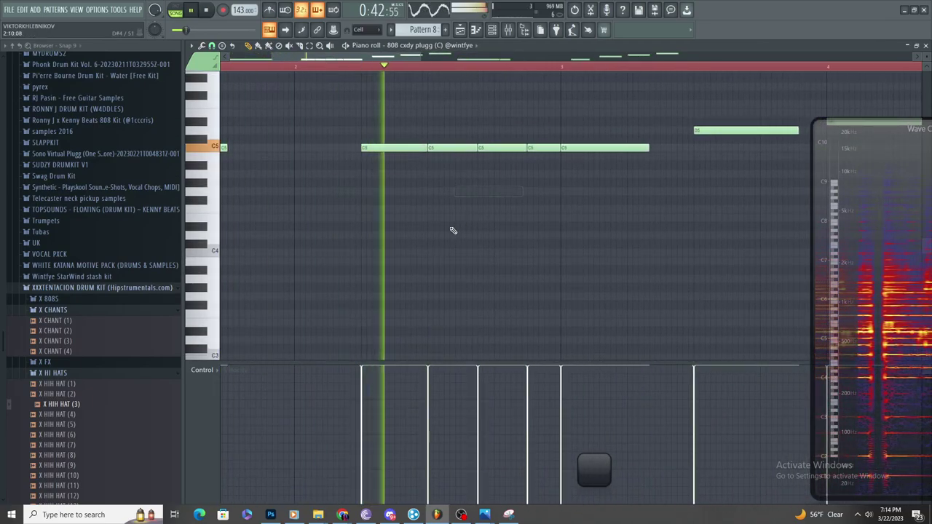
{"action": "scroll", "coordinate": [450, 226], "scroll_direction": "right", "scroll_amount": 2}
{"action": "scroll", "coordinate": [411, 211], "scroll_direction": "down", "scroll_amount": 1}
{"action": "scroll", "coordinate": [399, 208], "scroll_direction": "up", "scroll_amount": 2}
{"action": "left_click_drag", "start_coordinate": [349, 149], "coordinate": [350, 176]}
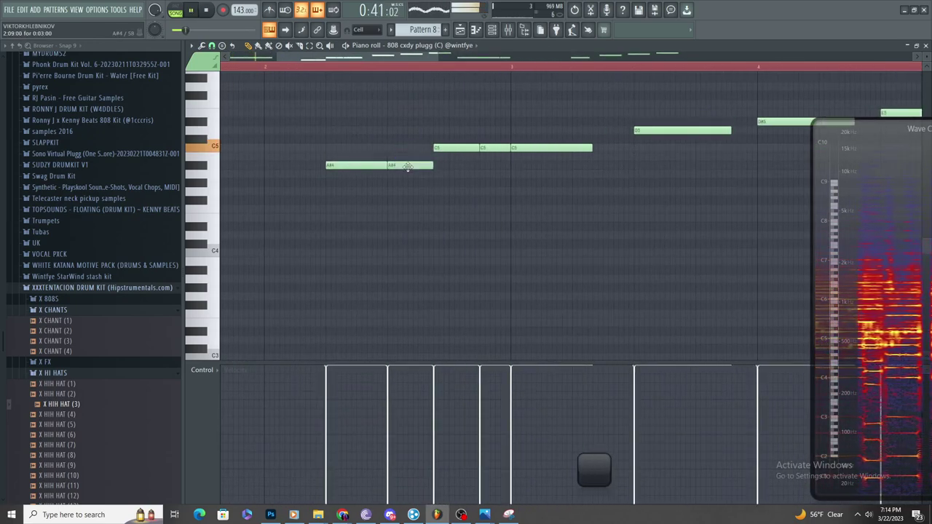
{"action": "left_click_drag", "start_coordinate": [442, 150], "coordinate": [442, 165]}
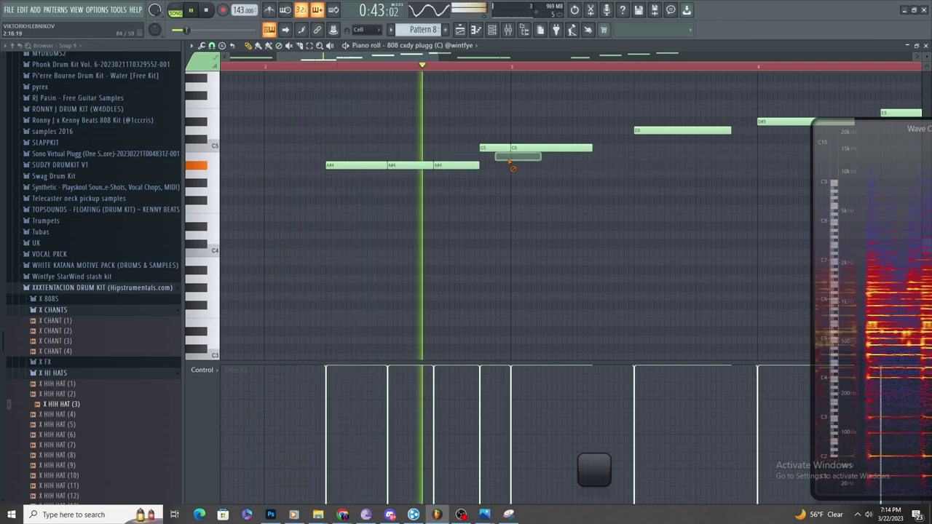
{"action": "left_click_drag", "start_coordinate": [493, 151], "coordinate": [493, 164]}
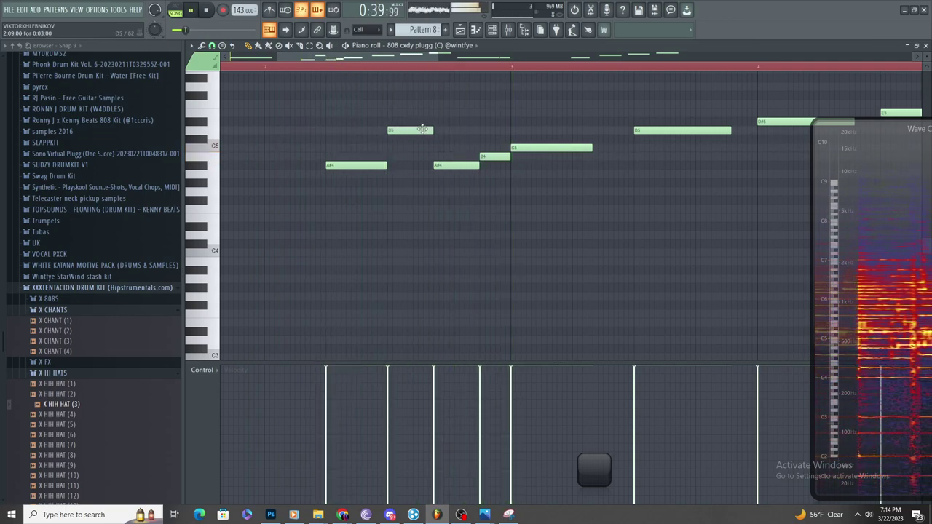
{"action": "left_click_drag", "start_coordinate": [494, 157], "coordinate": [494, 104]}
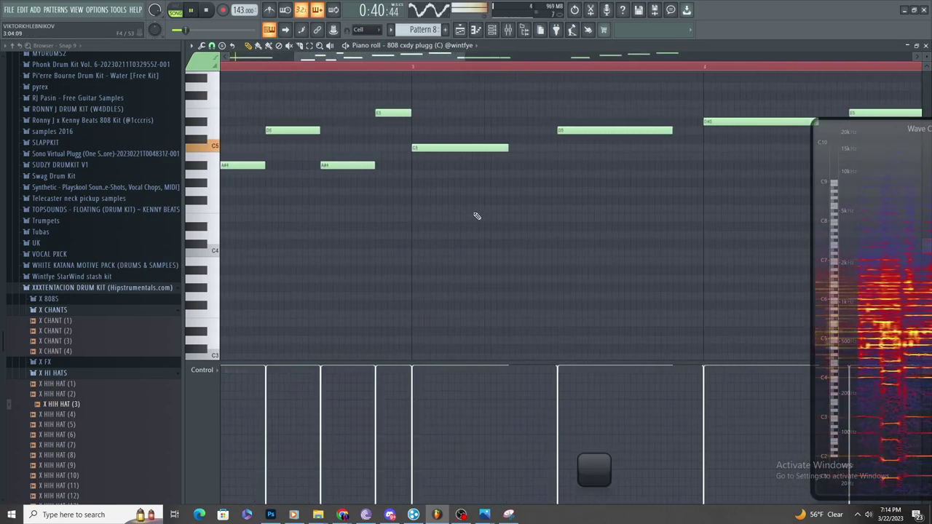
- Remove bar 4's D#5 note and place E5 and F#5 notes end to end after the D5 note
{"action": "scroll", "coordinate": [496, 207], "scroll_direction": "down", "scroll_amount": 4}
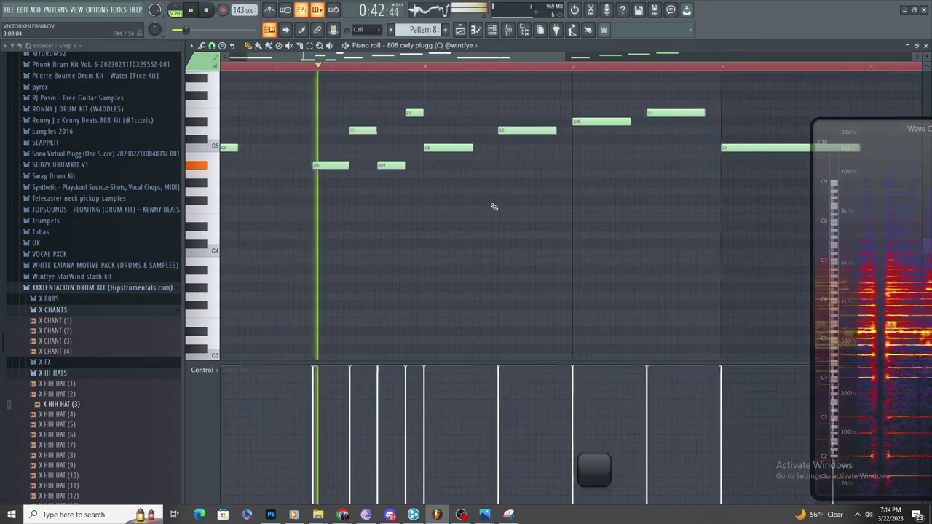
{"action": "scroll", "coordinate": [535, 172], "scroll_direction": "up", "scroll_amount": 3}
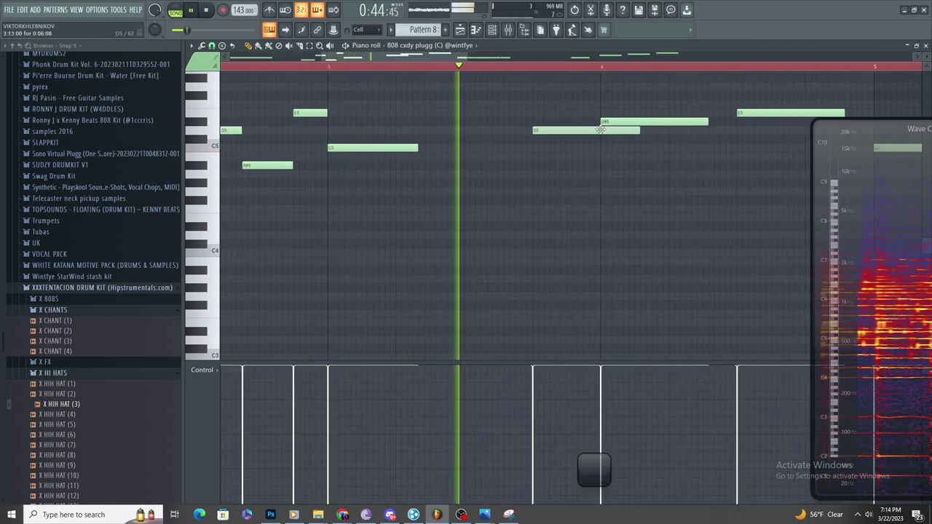
{"action": "key", "text": "space"}
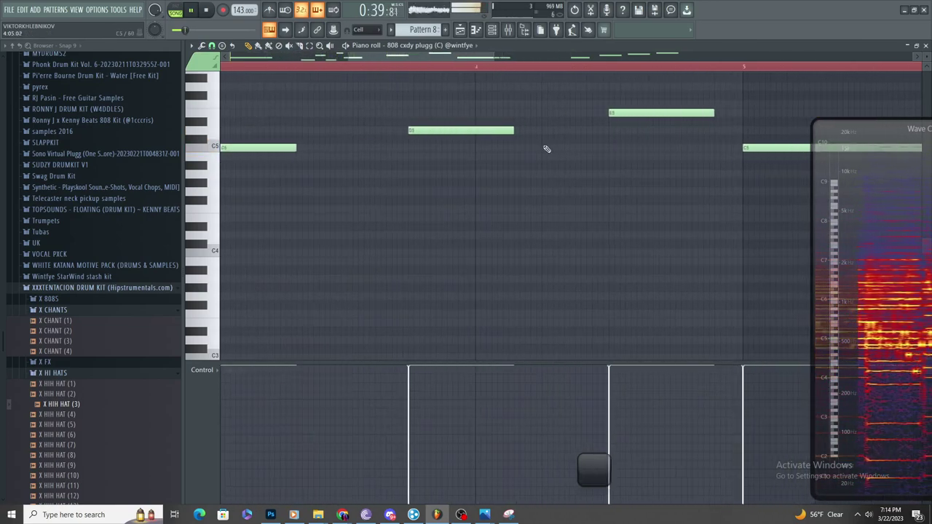
{"action": "scroll", "coordinate": [572, 164], "scroll_direction": "down", "scroll_amount": 2}
{"action": "scroll", "coordinate": [616, 192], "scroll_direction": "up", "scroll_amount": 3}
{"action": "scroll", "coordinate": [561, 163], "scroll_direction": "up", "scroll_amount": 3}
{"action": "right_click", "coordinate": [556, 217]}
{"action": "left_click_drag", "start_coordinate": [863, 258], "coordinate": [449, 185]}
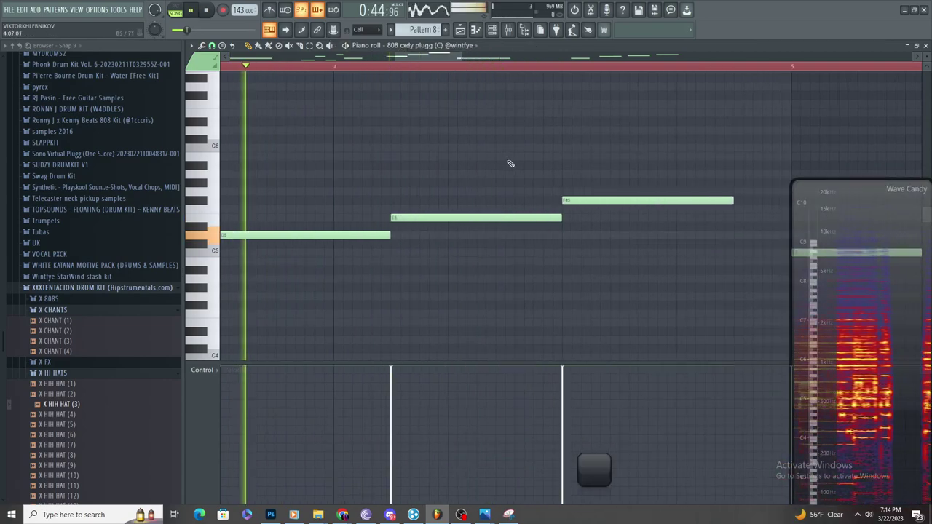
- Lower bar 4's F#5 note to F5 and add a second F5 note directly after it
{"action": "left_click_drag", "start_coordinate": [641, 202], "coordinate": [575, 207]}
{"action": "scroll", "coordinate": [575, 208], "scroll_direction": "down", "scroll_amount": 3}
{"action": "scroll", "coordinate": [575, 207], "scroll_direction": "up", "scroll_amount": 1}
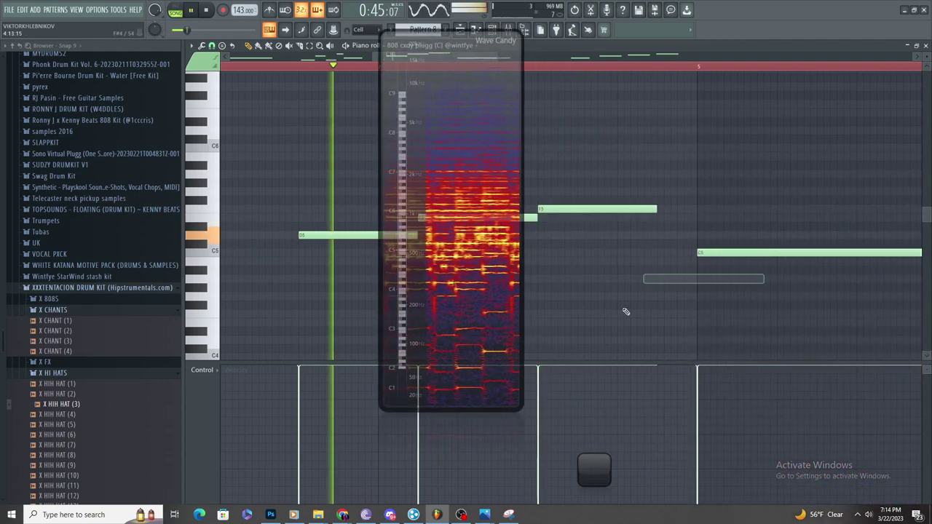
{"action": "left_click", "coordinate": [634, 208]}
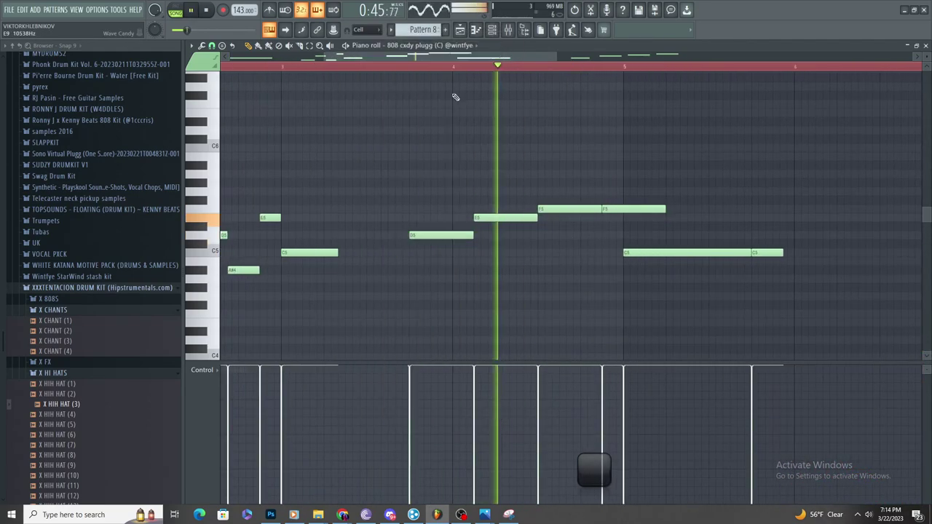
- Reopen the 808 notes of Track 3's pattern at bar 25 and trim bar 4's second F5 note to end at bar 5
{"action": "key", "text": "F5"}
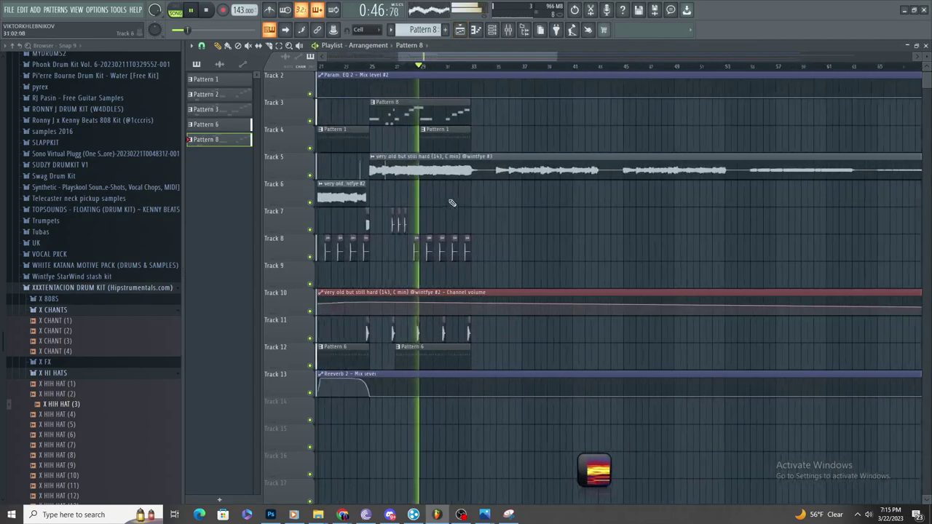
{"action": "scroll", "coordinate": [506, 230], "scroll_direction": "up", "scroll_amount": 5}
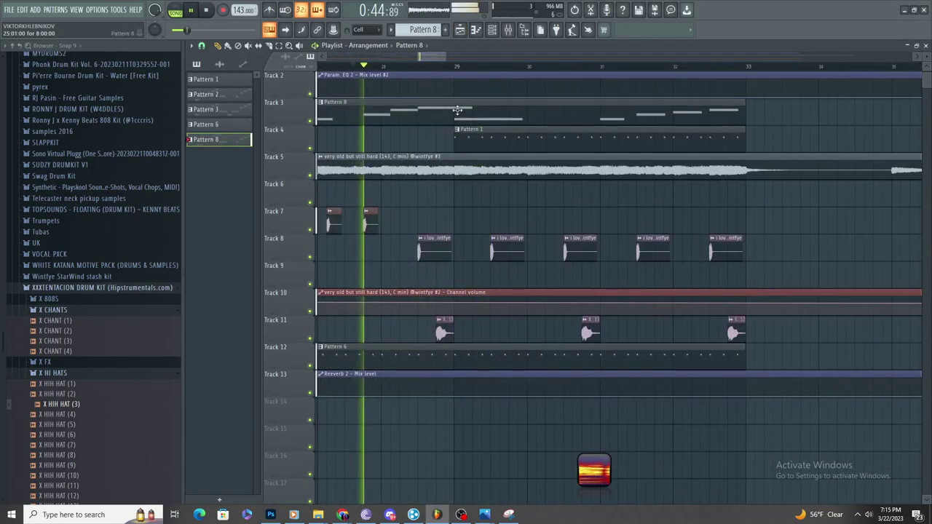
{"action": "double_click", "coordinate": [457, 109]}
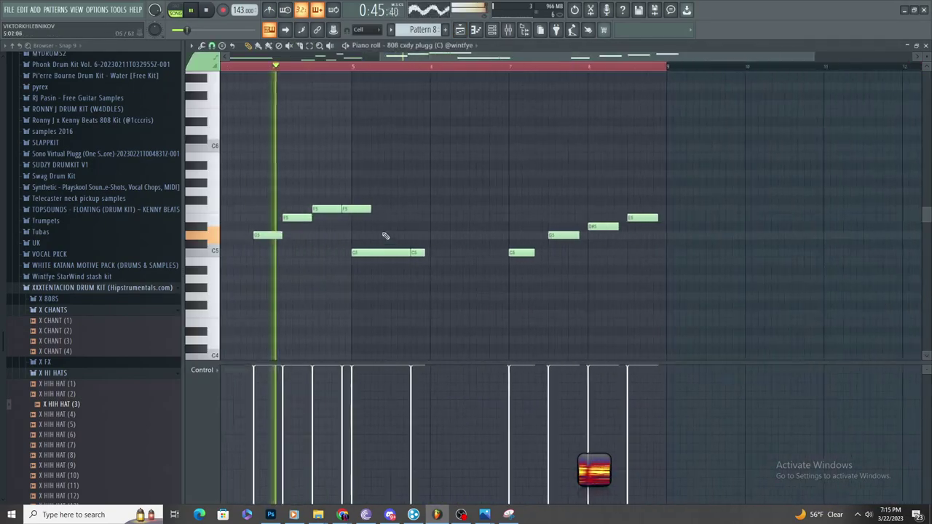
{"action": "scroll", "coordinate": [387, 240], "scroll_direction": "up", "scroll_amount": 3}
{"action": "left_click_drag", "start_coordinate": [357, 208], "coordinate": [316, 251]}
{"action": "scroll", "coordinate": [320, 247], "scroll_direction": "up", "scroll_amount": 2}
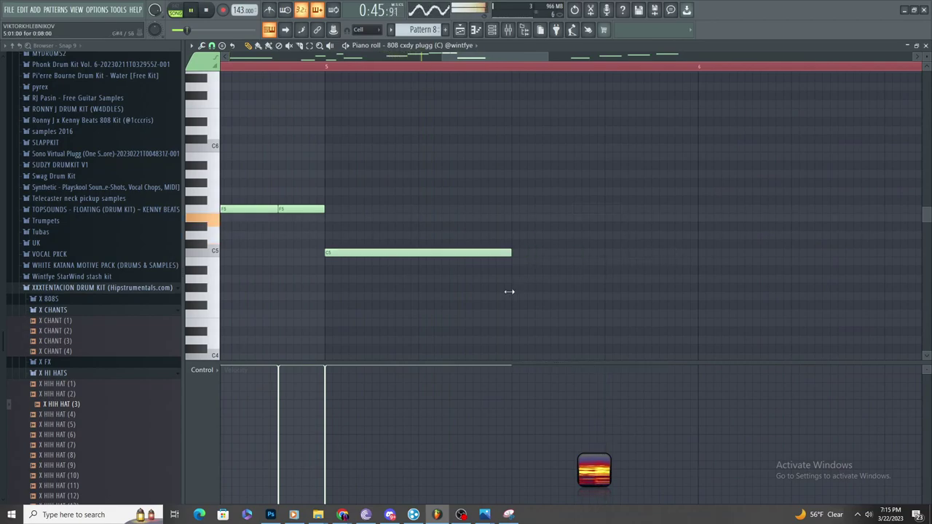
- Fill bar 5 with two half-bar C5 notes and add another half-bar C5 note at the start of bar 6
{"action": "left_click_drag", "start_coordinate": [510, 251], "coordinate": [513, 250]}
{"action": "scroll", "coordinate": [509, 255], "scroll_direction": "down", "scroll_amount": 2}
{"action": "scroll", "coordinate": [594, 298], "scroll_direction": "up", "scroll_amount": 2}
{"action": "left_click_drag", "start_coordinate": [603, 271], "coordinate": [604, 252]}
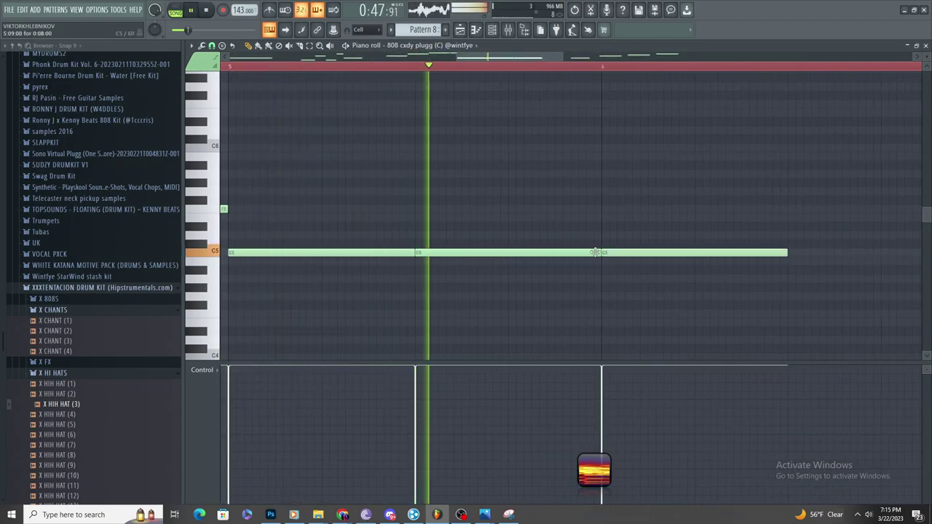
{"action": "scroll", "coordinate": [604, 262], "scroll_direction": "down", "scroll_amount": 2}
{"action": "scroll", "coordinate": [676, 301], "scroll_direction": "up", "scroll_amount": 2}
{"action": "key", "text": "space"}
- Repitch the note at the start of bar 6 to D5 and place a quarter-bar E5 note directly after it
{"action": "scroll", "coordinate": [502, 262], "scroll_direction": "down", "scroll_amount": 2}
{"action": "scroll", "coordinate": [549, 285], "scroll_direction": "up", "scroll_amount": 1}
{"action": "scroll", "coordinate": [551, 284], "scroll_direction": "down", "scroll_amount": 2}
{"action": "scroll", "coordinate": [604, 264], "scroll_direction": "up", "scroll_amount": 2}
{"action": "left_click", "coordinate": [574, 219]}
{"action": "left_click", "coordinate": [609, 210]}
{"action": "right_click", "coordinate": [609, 210]}
{"action": "right_click", "coordinate": [597, 218]}
{"action": "left_click", "coordinate": [575, 217]}
{"action": "scroll", "coordinate": [572, 277], "scroll_direction": "down", "scroll_amount": 2}
{"action": "scroll", "coordinate": [610, 284], "scroll_direction": "up", "scroll_amount": 2}
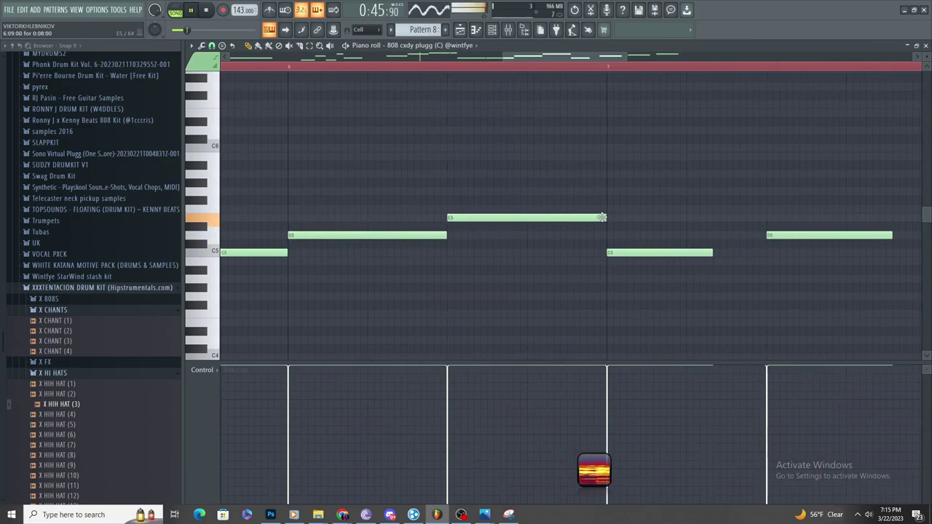
{"action": "scroll", "coordinate": [538, 266], "scroll_direction": "down", "scroll_amount": 4}
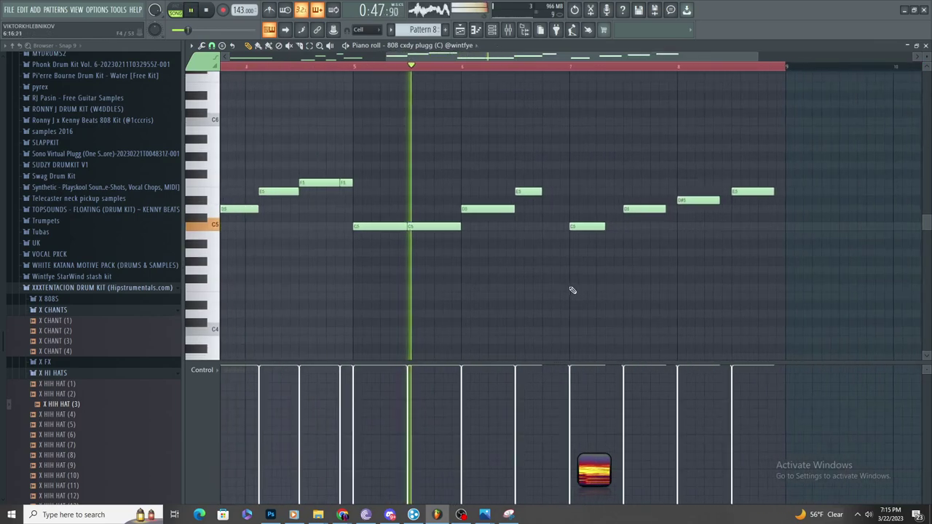
- Replace the closing 808 notes before bar 9 with a copy of bar 4's rising D5, E5, F5, F5 phrase
{"action": "scroll", "coordinate": [554, 290], "scroll_direction": "up", "scroll_amount": 1}
{"action": "scroll", "coordinate": [520, 291], "scroll_direction": "down", "scroll_amount": 2}
{"action": "left_click", "coordinate": [293, 67]}
{"action": "left_click", "coordinate": [310, 46]}
{"action": "left_click_drag", "start_coordinate": [302, 131], "coordinate": [386, 232]}
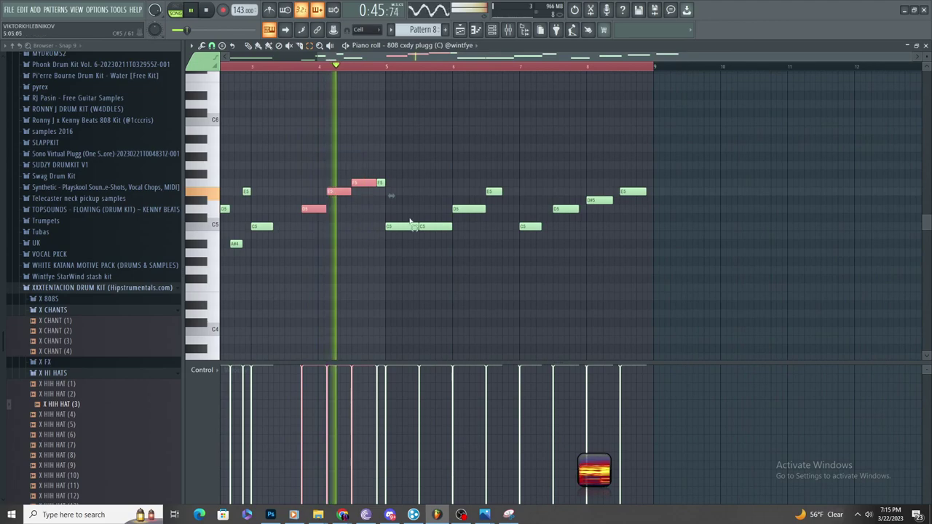
{"action": "scroll", "coordinate": [624, 198], "scroll_direction": "up", "scroll_amount": 3}
{"action": "left_click_drag", "start_coordinate": [656, 152], "coordinate": [462, 248]}
{"action": "key", "text": "Delete"}
{"action": "key", "text": "ctrl+z"}
{"action": "scroll", "coordinate": [672, 218], "scroll_direction": "up", "scroll_amount": 3}
{"action": "scroll", "coordinate": [631, 237], "scroll_direction": "down", "scroll_amount": 3}
{"action": "key", "text": "space"}
{"action": "key", "text": "space"}
{"action": "scroll", "coordinate": [602, 254], "scroll_direction": "down", "scroll_amount": 2}
- Return to the arrangement and audition the X VOX (1) and X VOX (2) samples in the drum kit's X VOX folder
{"action": "left_click", "coordinate": [460, 30]}
{"action": "scroll", "coordinate": [575, 207], "scroll_direction": "down", "scroll_amount": 2}
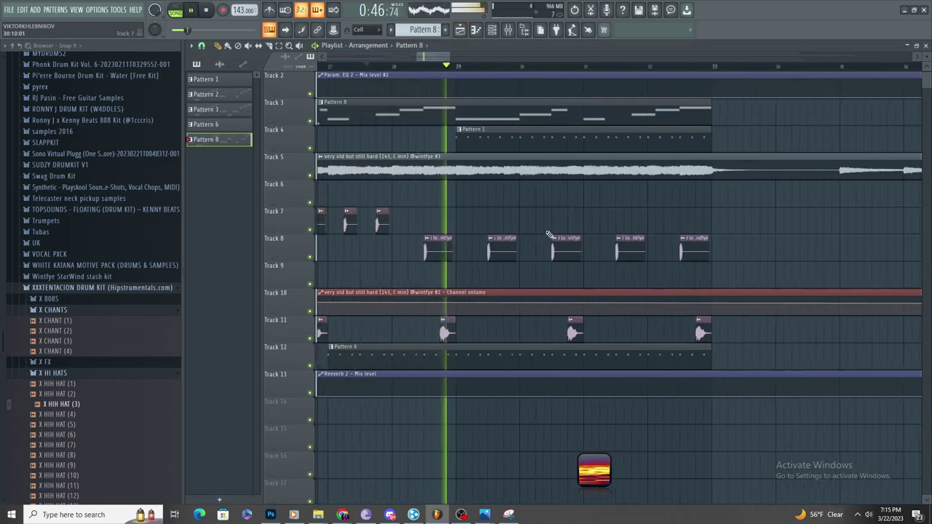
{"action": "scroll", "coordinate": [152, 323], "scroll_direction": "down", "scroll_amount": 5}
{"action": "left_click", "coordinate": [107, 207]}
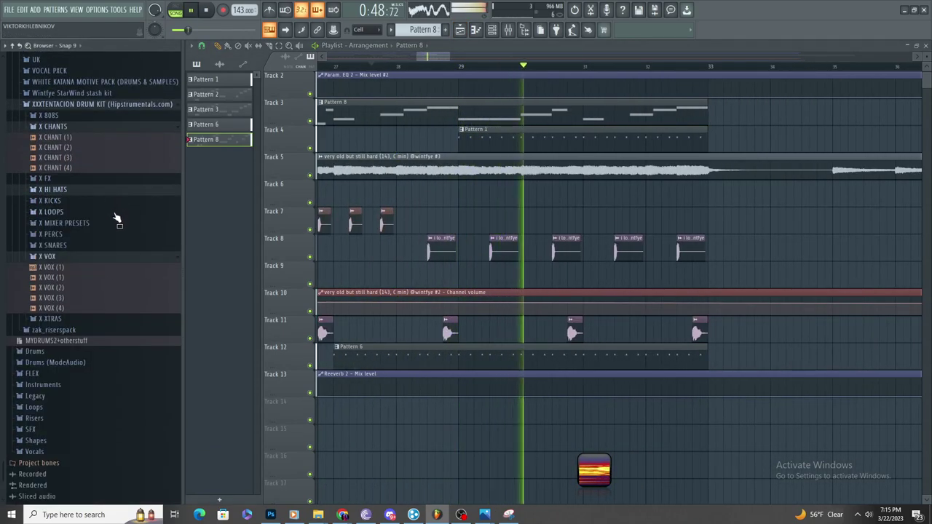
{"action": "scroll", "coordinate": [442, 209], "scroll_direction": "up", "scroll_amount": 2}
{"action": "key", "text": "space"}
{"action": "left_click_drag", "start_coordinate": [58, 288], "coordinate": [154, 290]}
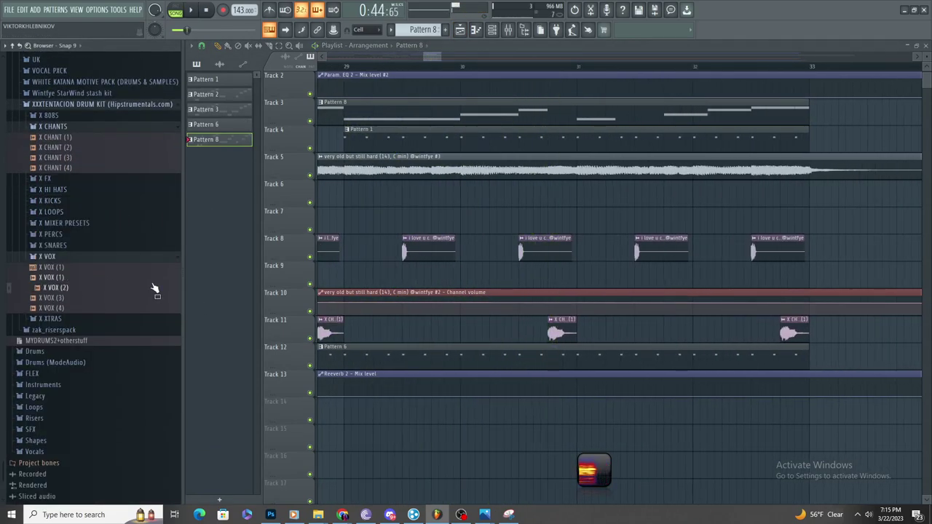
{"action": "scroll", "coordinate": [406, 239], "scroll_direction": "down", "scroll_amount": 2}
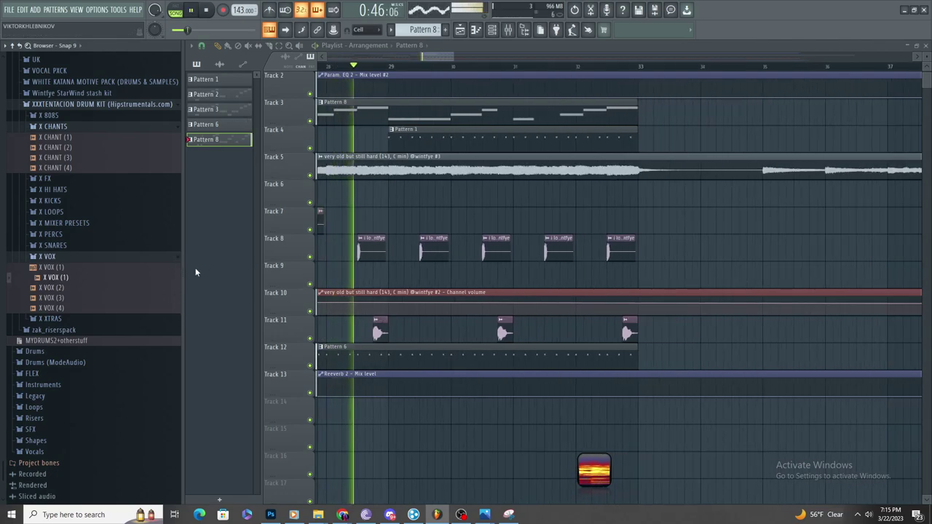
- Place the X SNARE (2) sample on Track 7 above each Track 8 clap in bars 29 to 32
{"action": "left_click", "coordinate": [131, 245]}
{"action": "key", "text": "space"}
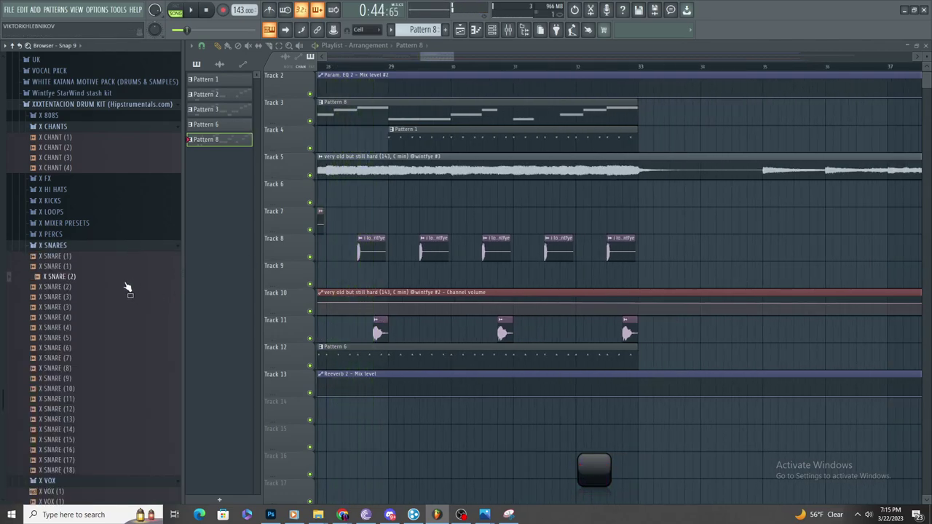
{"action": "left_click_drag", "start_coordinate": [405, 206], "coordinate": [419, 221]}
{"action": "scroll", "coordinate": [413, 225], "scroll_direction": "up", "scroll_amount": 2}
{"action": "key", "text": "space"}
{"action": "double_click", "coordinate": [443, 222]}
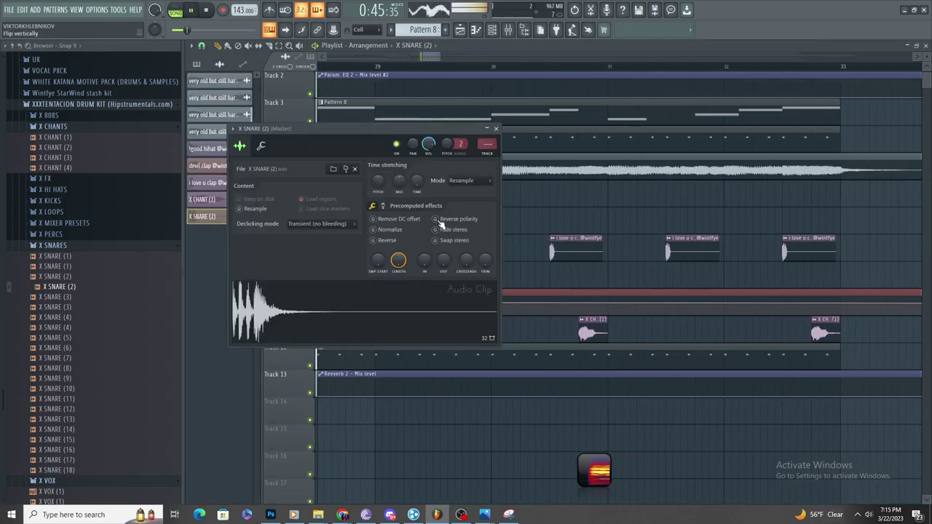
{"action": "left_click", "coordinate": [496, 128]}
{"action": "left_click_drag", "start_coordinate": [566, 222], "coordinate": [555, 223]}
{"action": "left_click_drag", "start_coordinate": [683, 230], "coordinate": [671, 229]}
{"action": "left_click", "coordinate": [783, 224]}
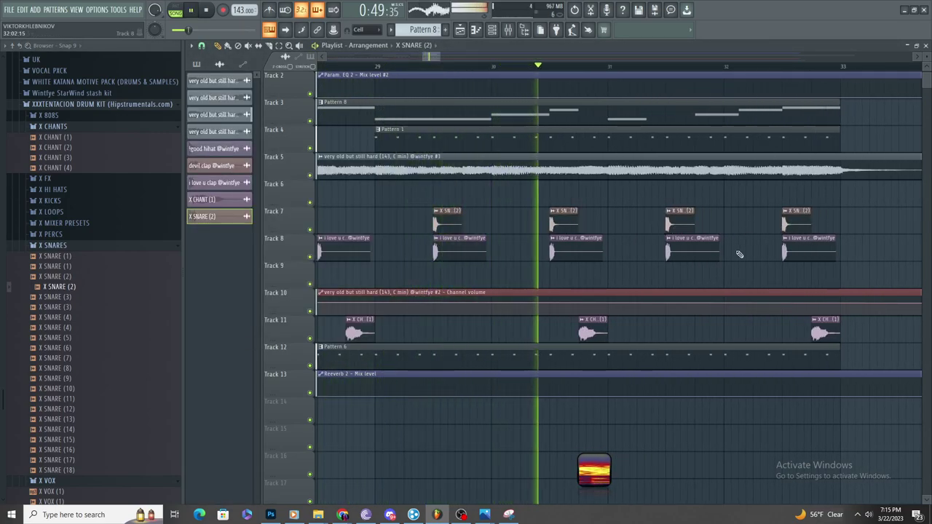
- Enable Remove DC offset for the X SNARE (2) sample and set its quick fade-in to 12%
{"action": "scroll", "coordinate": [587, 274], "scroll_direction": "down", "scroll_amount": 1}
{"action": "key", "text": "space"}
{"action": "key", "text": "space"}
{"action": "scroll", "coordinate": [554, 274], "scroll_direction": "down", "scroll_amount": 3}
{"action": "scroll", "coordinate": [527, 274], "scroll_direction": "up", "scroll_amount": 3}
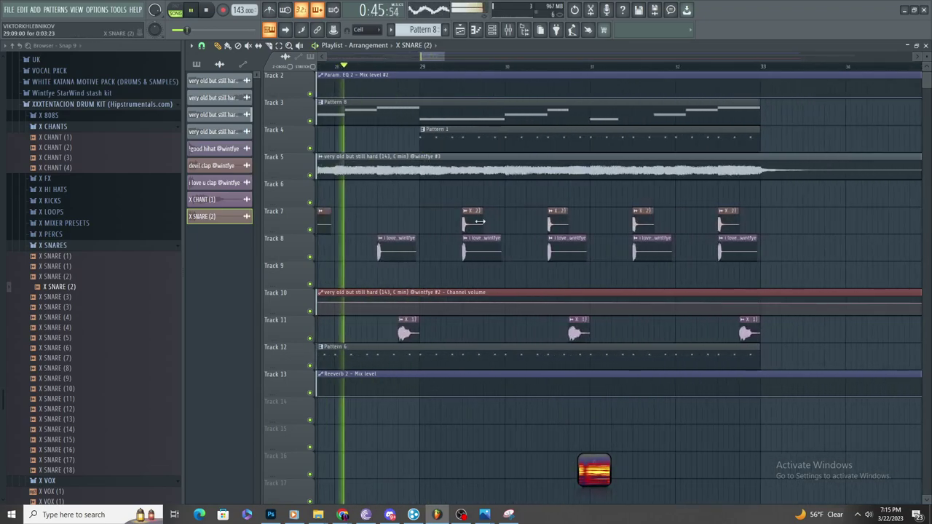
{"action": "double_click", "coordinate": [477, 221]}
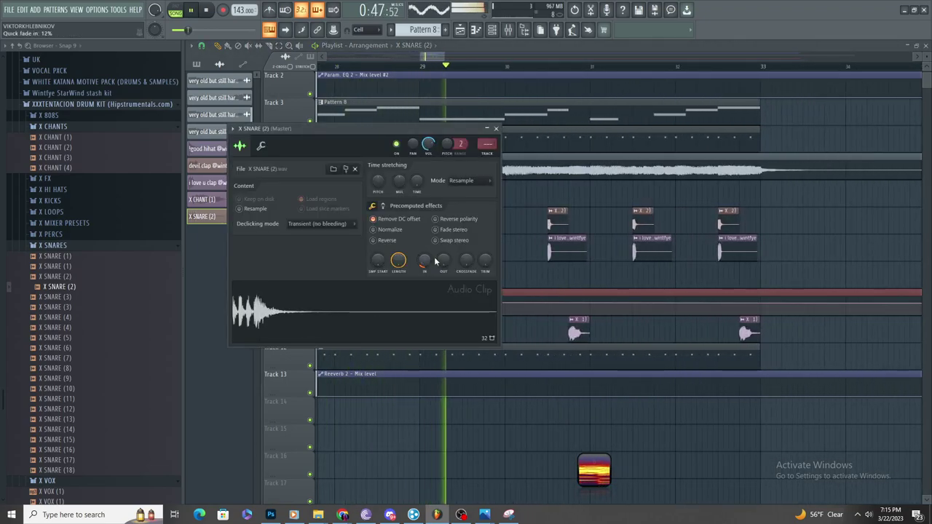
- Try extra X SNARE (2) hits on Track 7 late in bar 30 and at 28:10
{"action": "left_click", "coordinate": [591, 194]}
{"action": "right_click", "coordinate": [591, 194]}
{"action": "scroll", "coordinate": [566, 208], "scroll_direction": "up", "scroll_amount": 3}
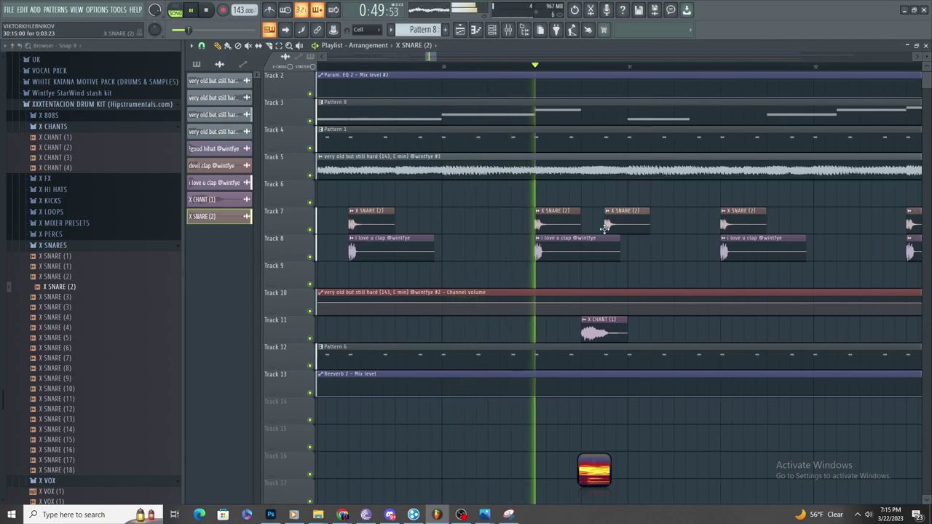
{"action": "key", "text": "space"}
{"action": "key", "text": "space"}
{"action": "scroll", "coordinate": [553, 233], "scroll_direction": "down", "scroll_amount": 4}
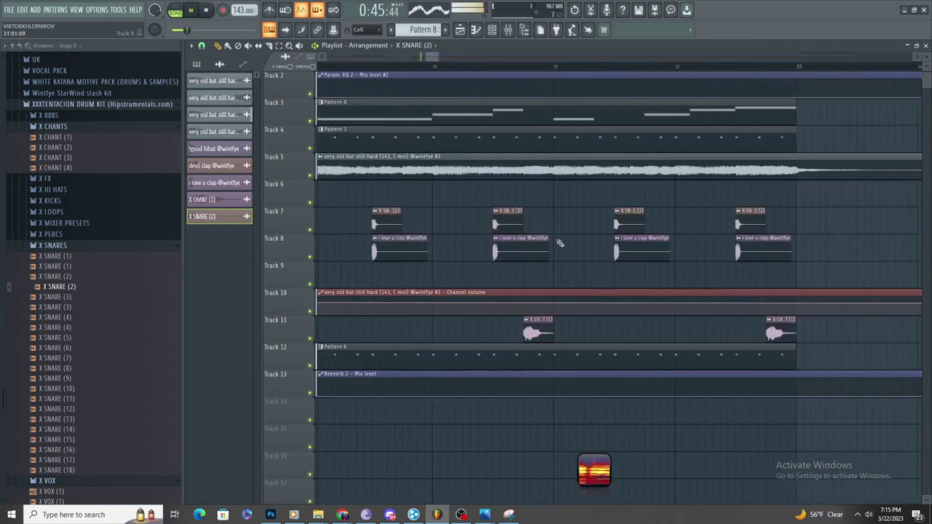
{"action": "scroll", "coordinate": [430, 243], "scroll_direction": "up", "scroll_amount": 2}
{"action": "key", "text": "space"}
{"action": "key", "text": "space"}
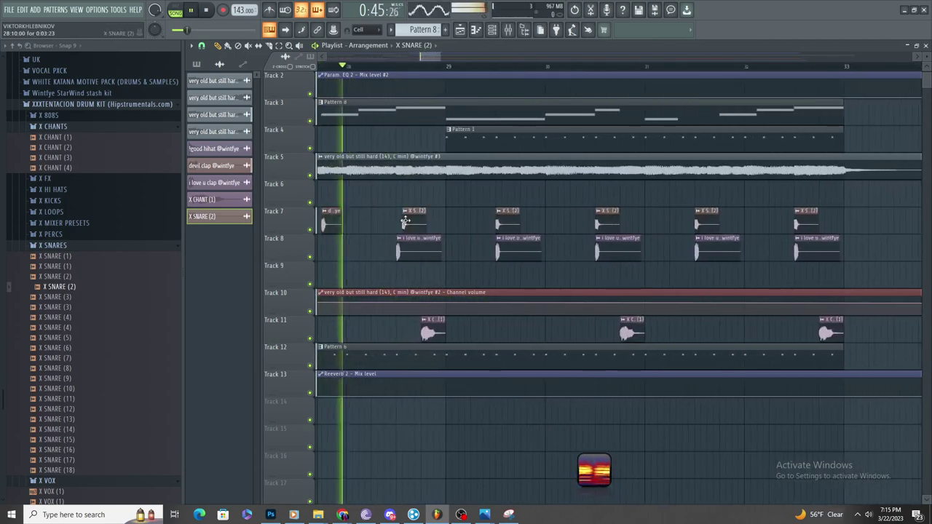
- Delete the X SNARE (2) clips above the Track 8 claps in bars 28 to 32
{"action": "scroll", "coordinate": [430, 289], "scroll_direction": "down", "scroll_amount": 4}
{"action": "scroll", "coordinate": [433, 293], "scroll_direction": "up", "scroll_amount": 1}
{"action": "scroll", "coordinate": [444, 289], "scroll_direction": "down", "scroll_amount": 1}
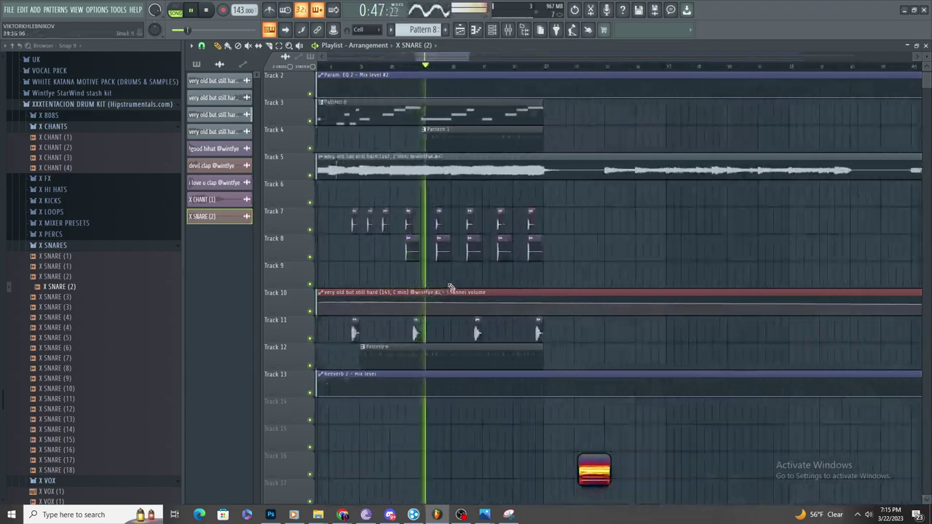
{"action": "scroll", "coordinate": [449, 287], "scroll_direction": "up", "scroll_amount": 2}
{"action": "left_click", "coordinate": [461, 277]}
{"action": "right_click", "coordinate": [464, 278]}
{"action": "scroll", "coordinate": [458, 279], "scroll_direction": "up", "scroll_amount": 3}
{"action": "scroll", "coordinate": [488, 286], "scroll_direction": "down", "scroll_amount": 4}
{"action": "scroll", "coordinate": [479, 288], "scroll_direction": "up", "scroll_amount": 1}
{"action": "key", "text": "space"}
{"action": "key", "text": "space"}
{"action": "scroll", "coordinate": [470, 280], "scroll_direction": "up", "scroll_amount": 2}
{"action": "scroll", "coordinate": [452, 251], "scroll_direction": "down", "scroll_amount": 2}
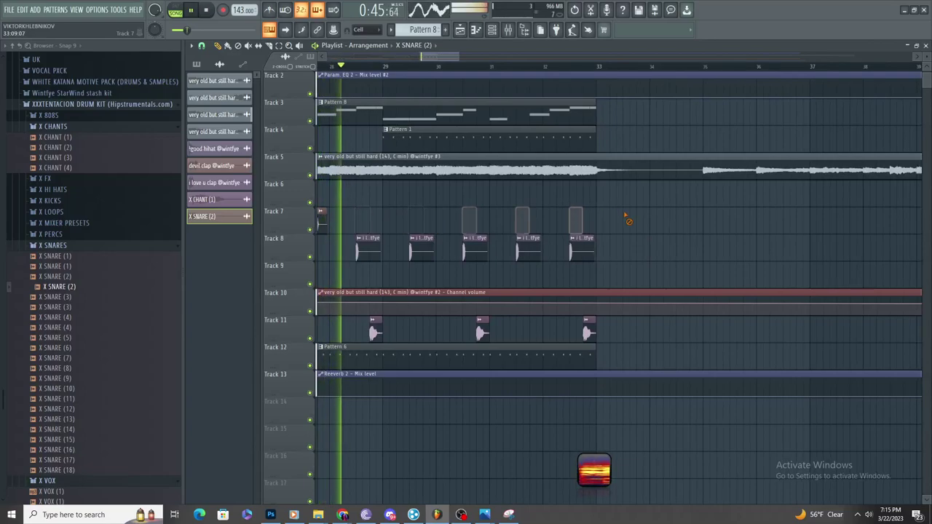
- Place X SNARE (2) hits on Track 7 halfway through bars 29, 31, 33 and 34
{"action": "scroll", "coordinate": [622, 219], "scroll_direction": "up", "scroll_amount": 2}
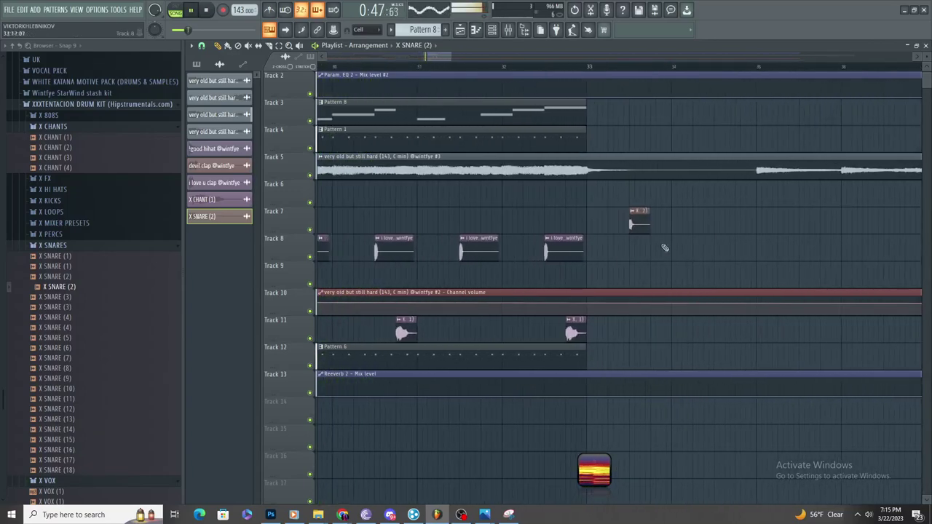
{"action": "key", "text": "space"}
{"action": "key", "text": "space"}
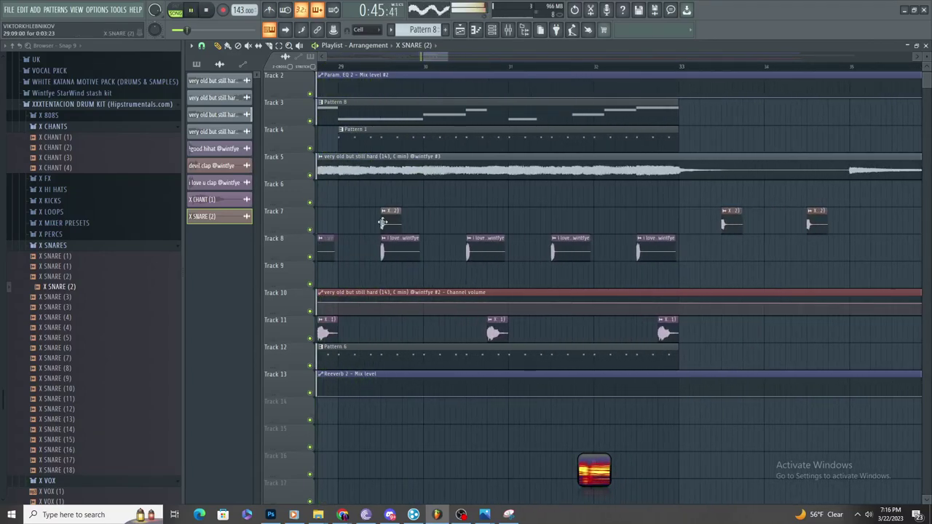
{"action": "scroll", "coordinate": [495, 241], "scroll_direction": "down", "scroll_amount": 2}
{"action": "scroll", "coordinate": [543, 247], "scroll_direction": "up", "scroll_amount": 3}
{"action": "left_click", "coordinate": [469, 215]}
{"action": "right_click", "coordinate": [461, 221]}
{"action": "scroll", "coordinate": [454, 227], "scroll_direction": "down", "scroll_amount": 3}
{"action": "scroll", "coordinate": [458, 229], "scroll_direction": "up", "scroll_amount": 3}
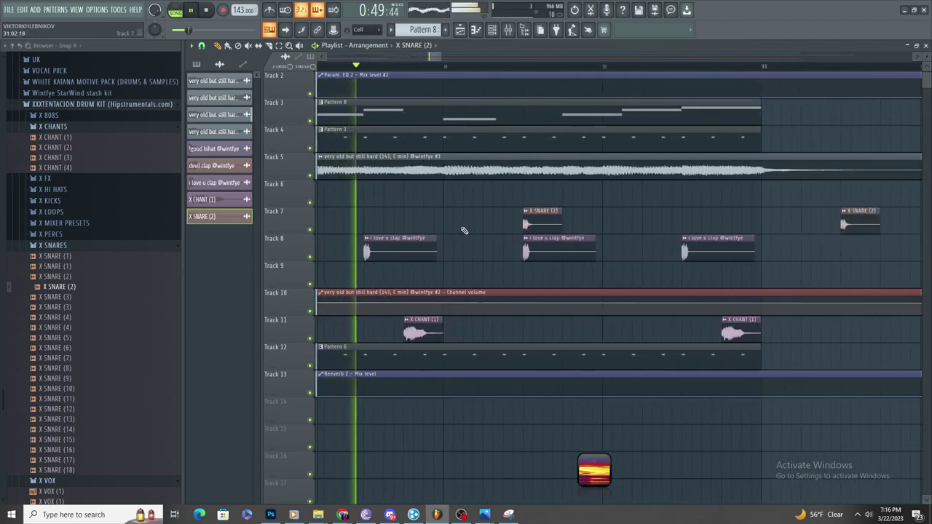
- Move bar 32's Track 8 clap earlier in the bar, to beat 2
{"action": "scroll", "coordinate": [437, 262], "scroll_direction": "down", "scroll_amount": 3}
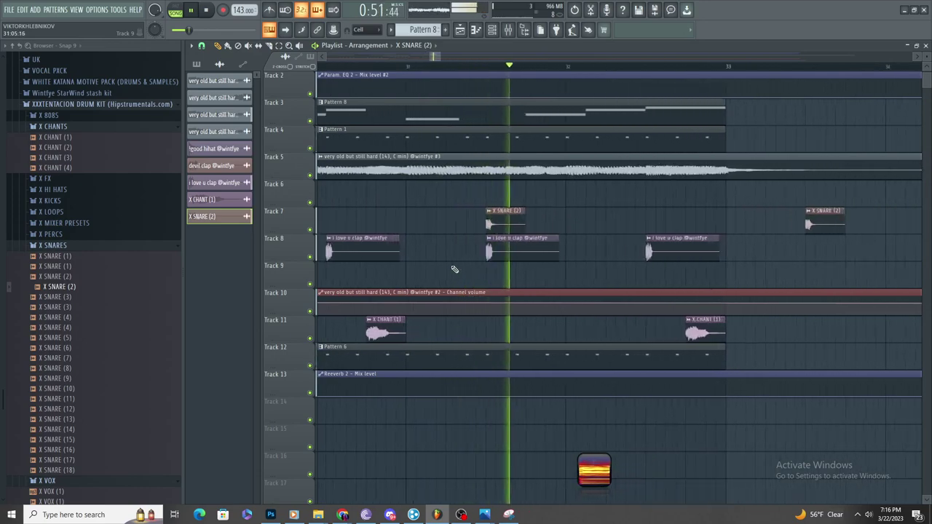
{"action": "scroll", "coordinate": [459, 269], "scroll_direction": "up", "scroll_amount": 3}
{"action": "scroll", "coordinate": [463, 268], "scroll_direction": "down", "scroll_amount": 3}
{"action": "scroll", "coordinate": [462, 269], "scroll_direction": "up", "scroll_amount": 3}
{"action": "scroll", "coordinate": [463, 270], "scroll_direction": "down", "scroll_amount": 4}
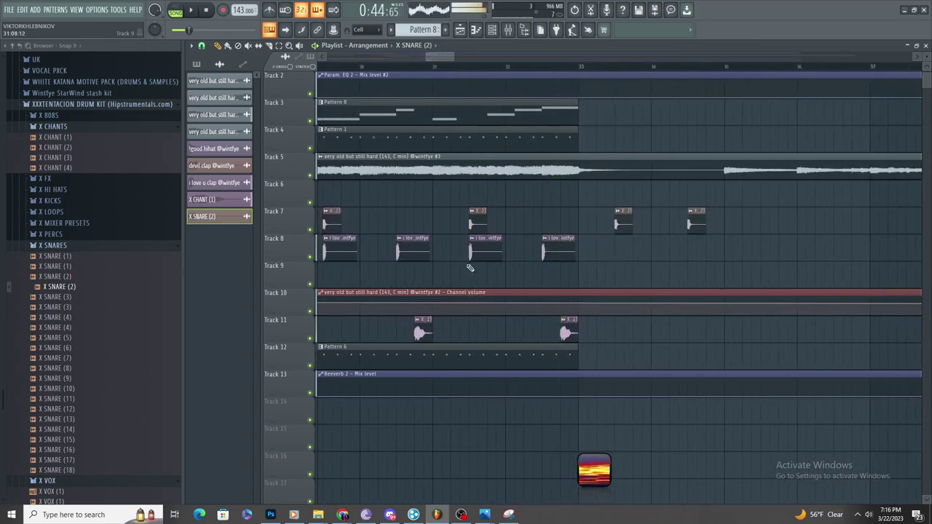
{"action": "key", "text": "space"}
{"action": "key", "text": "space"}
{"action": "scroll", "coordinate": [462, 271], "scroll_direction": "up", "scroll_amount": 2}
{"action": "scroll", "coordinate": [461, 271], "scroll_direction": "up", "scroll_amount": 1}
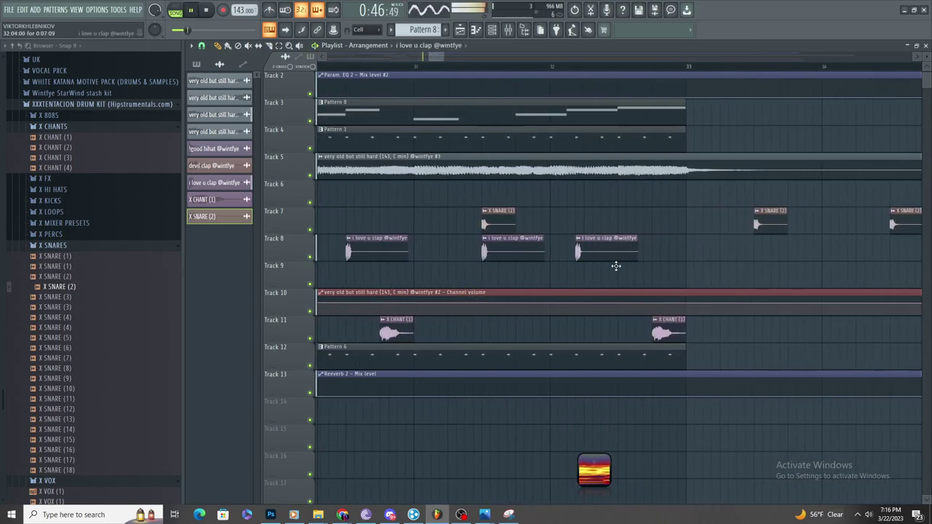
- Place a devil clap on Track 7 at beat 4 of bar 32 and delete the X CHANT (1) clip below it
{"action": "scroll", "coordinate": [573, 274], "scroll_direction": "down", "scroll_amount": 3}
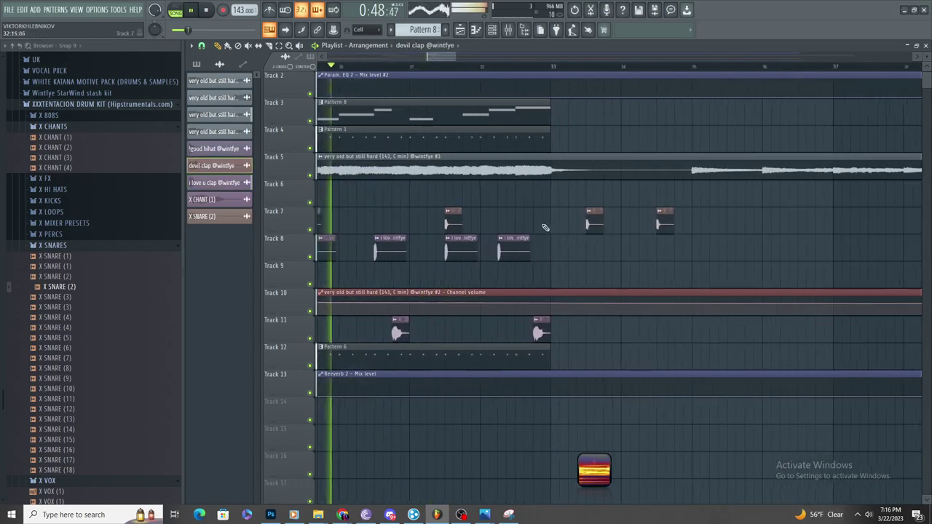
{"action": "scroll", "coordinate": [569, 257], "scroll_direction": "up", "scroll_amount": 4}
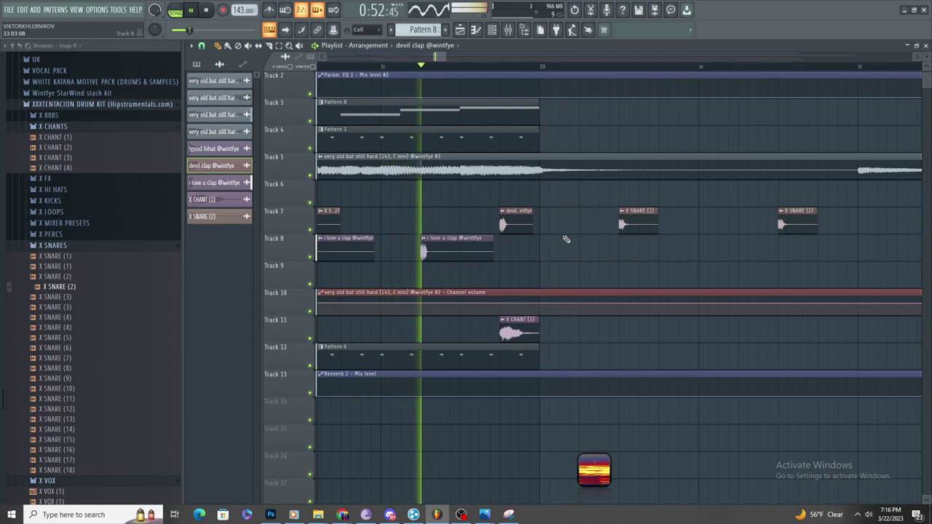
{"action": "scroll", "coordinate": [558, 255], "scroll_direction": "down", "scroll_amount": 2}
{"action": "scroll", "coordinate": [544, 270], "scroll_direction": "up", "scroll_amount": 2}
{"action": "right_click", "coordinate": [540, 338]}
{"action": "scroll", "coordinate": [541, 340], "scroll_direction": "down", "scroll_amount": 2}
{"action": "scroll", "coordinate": [528, 333], "scroll_direction": "up", "scroll_amount": 2}
{"action": "left_click", "coordinate": [597, 268]}
{"action": "right_click", "coordinate": [606, 264]}
{"action": "right_click", "coordinate": [606, 267]}
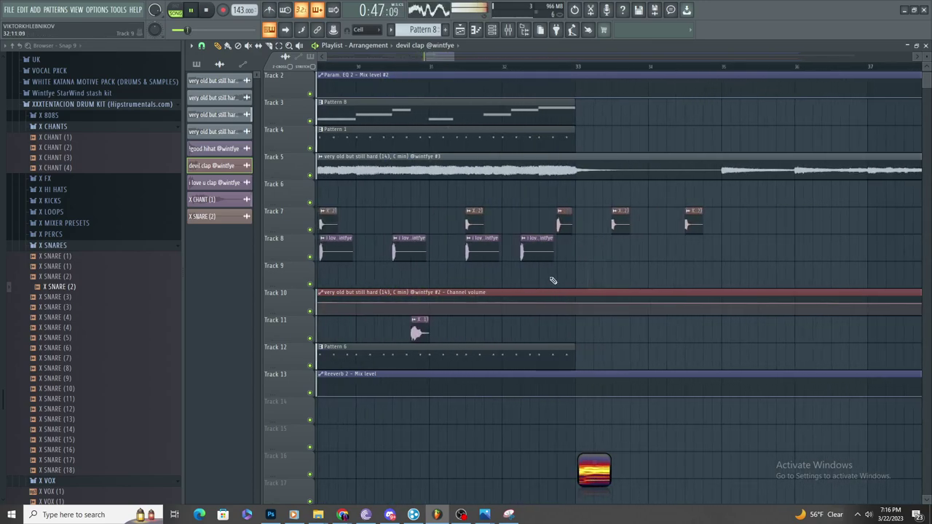
- Slice the Track 5 melody sample at bar 33
{"action": "scroll", "coordinate": [495, 258], "scroll_direction": "down", "scroll_amount": 2}
{"action": "scroll", "coordinate": [495, 258], "scroll_direction": "up", "scroll_amount": 2}
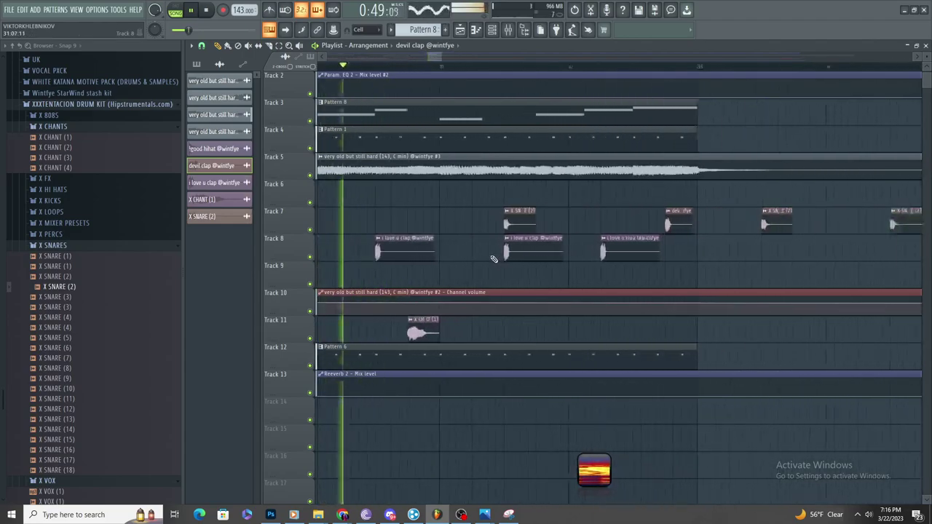
{"action": "scroll", "coordinate": [495, 258], "scroll_direction": "down", "scroll_amount": 2}
{"action": "scroll", "coordinate": [495, 258], "scroll_direction": "up", "scroll_amount": 2}
{"action": "scroll", "coordinate": [495, 258], "scroll_direction": "down", "scroll_amount": 3}
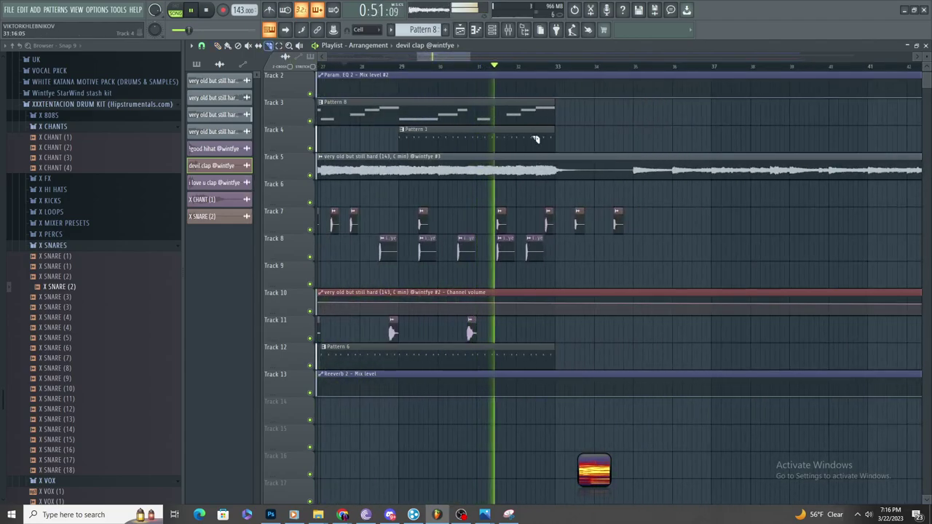
{"action": "left_click_drag", "start_coordinate": [560, 173], "coordinate": [556, 182]}
{"action": "scroll", "coordinate": [549, 200], "scroll_direction": "down", "scroll_amount": 2}
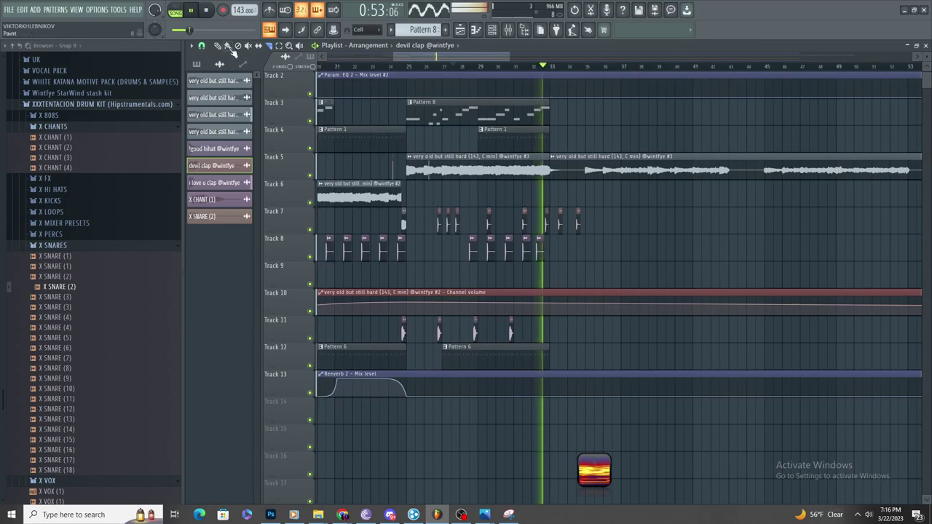
- Replace the F5 notes at the end of Pattern 8's 808 line with one D5 note lasting to the end of bar 8
{"action": "double_click", "coordinate": [520, 121]}
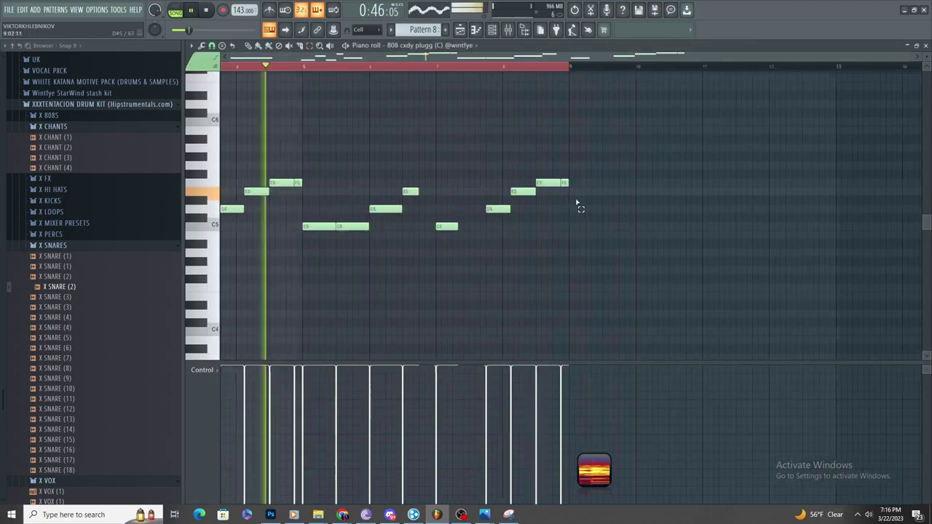
{"action": "scroll", "coordinate": [687, 244], "scroll_direction": "up", "scroll_amount": 2}
{"action": "scroll", "coordinate": [682, 243], "scroll_direction": "down", "scroll_amount": 2}
{"action": "left_click", "coordinate": [248, 46]}
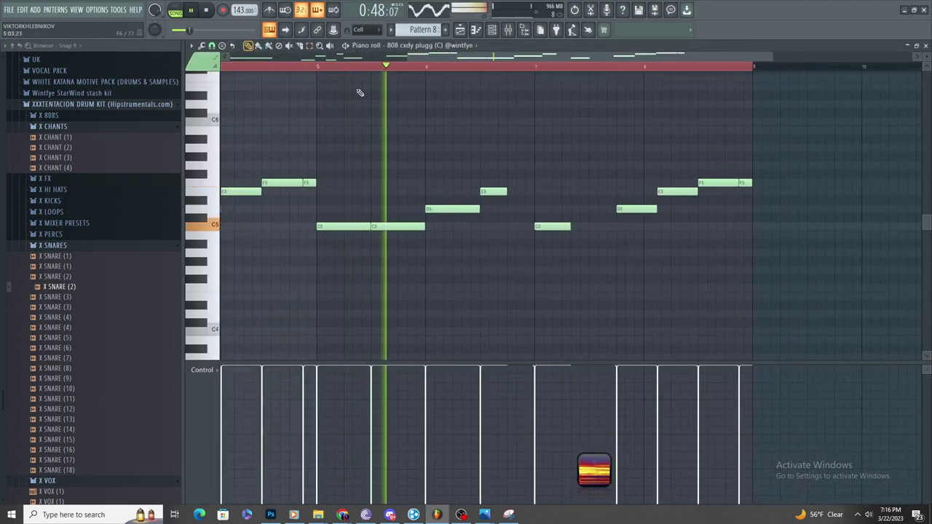
{"action": "scroll", "coordinate": [758, 219], "scroll_direction": "up", "scroll_amount": 3}
{"action": "right_click", "coordinate": [776, 183]}
{"action": "scroll", "coordinate": [705, 241], "scroll_direction": "down", "scroll_amount": 1}
{"action": "scroll", "coordinate": [567, 215], "scroll_direction": "up", "scroll_amount": 2}
{"action": "left_click_drag", "start_coordinate": [565, 192], "coordinate": [703, 191]}
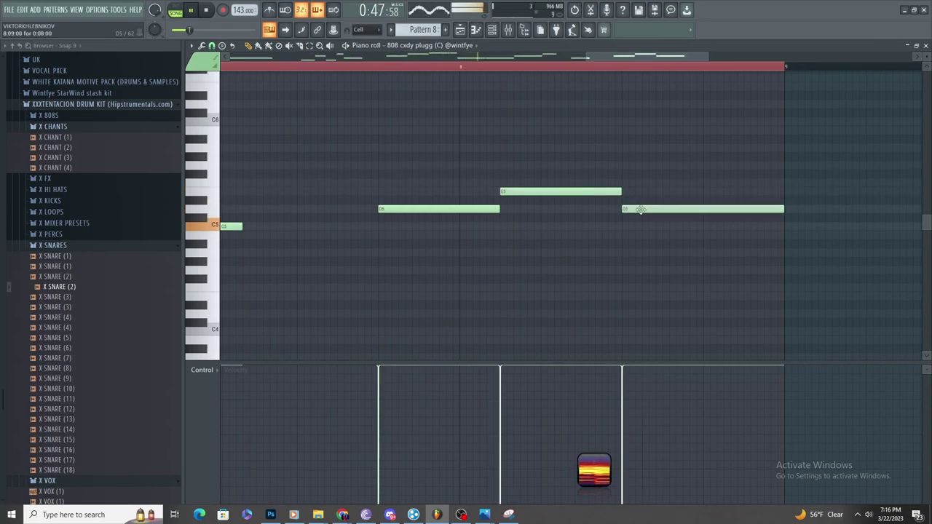
{"action": "scroll", "coordinate": [619, 237], "scroll_direction": "down", "scroll_amount": 2}
{"action": "scroll", "coordinate": [643, 241], "scroll_direction": "up", "scroll_amount": 2}
{"action": "scroll", "coordinate": [512, 246], "scroll_direction": "down", "scroll_amount": 2}
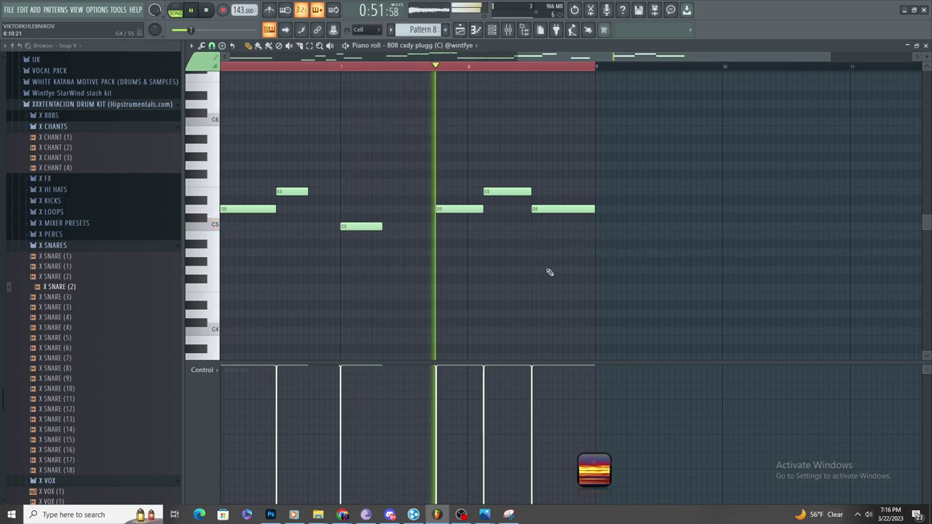
{"action": "scroll", "coordinate": [560, 281], "scroll_direction": "down", "scroll_amount": 2}
{"action": "scroll", "coordinate": [573, 287], "scroll_direction": "up", "scroll_amount": 3}
- Extend the Pattern 8 clip on Track 3 to bar 41 and place the melody sample on Track 6 at bar 33
{"action": "left_click", "coordinate": [460, 30]}
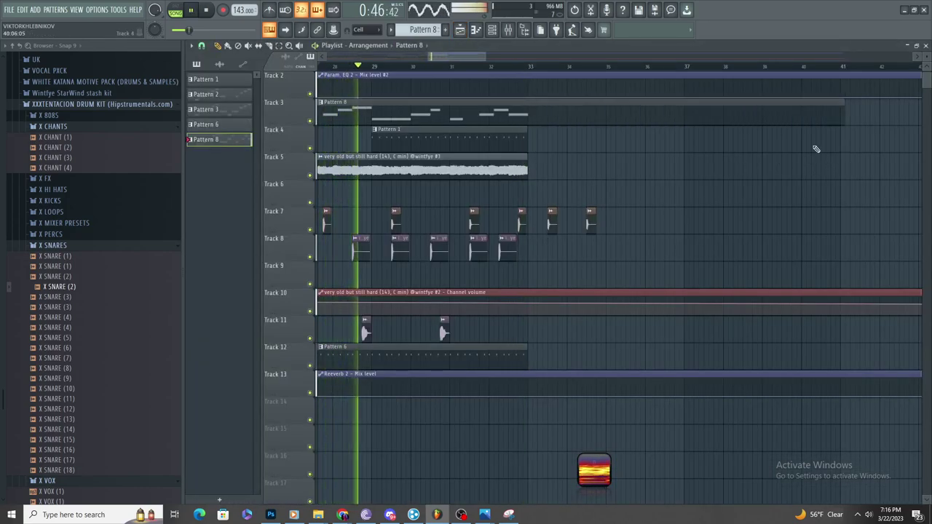
{"action": "left_click", "coordinate": [848, 122]}
{"action": "right_click", "coordinate": [848, 122]}
{"action": "left_click", "coordinate": [520, 169]}
{"action": "left_click", "coordinate": [531, 191]}
- Add a half-bar C5 note at the start of bar 9 in Pattern 8's 808 line
{"action": "double_click", "coordinate": [539, 112]}
{"action": "scroll", "coordinate": [401, 211], "scroll_direction": "up", "scroll_amount": 3}
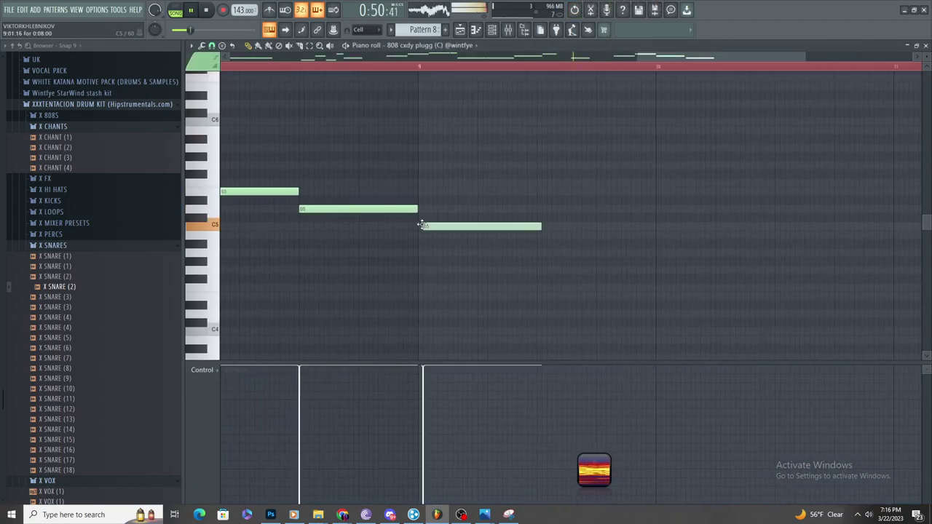
{"action": "left_click", "coordinate": [460, 29]}
- Make the Track 6 melody sample clip at bar 33 unique and route it to its own mixer track, Insert 35
{"action": "scroll", "coordinate": [563, 183], "scroll_direction": "up", "scroll_amount": 2}
{"action": "left_click", "coordinate": [501, 184]}
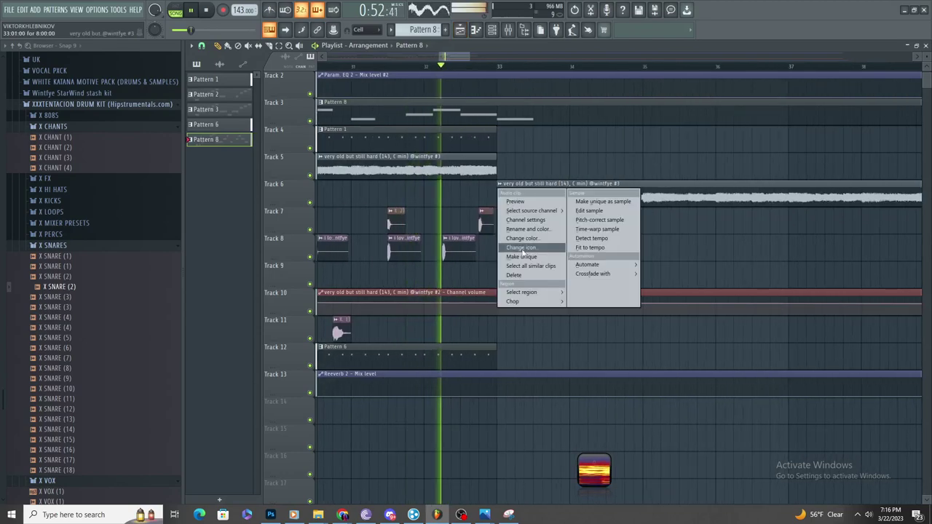
{"action": "left_click", "coordinate": [526, 257]}
{"action": "double_click", "coordinate": [557, 198]}
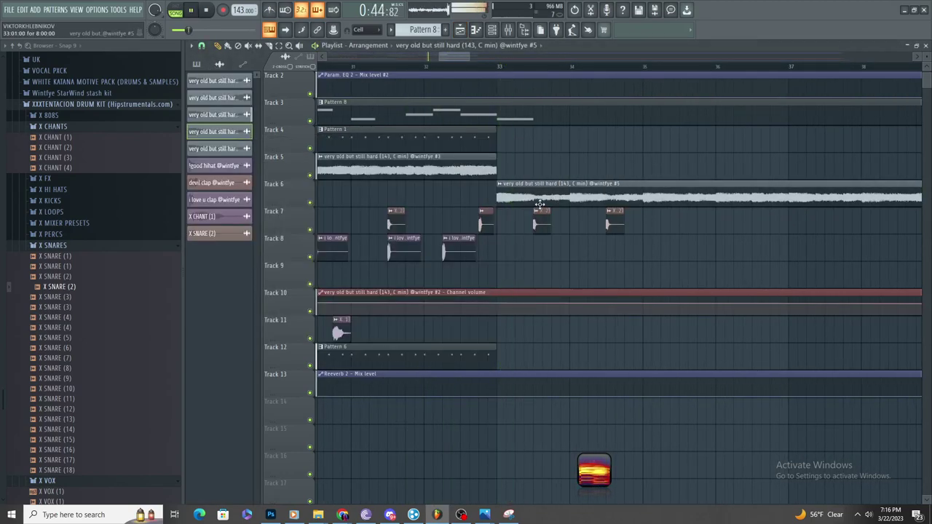
{"action": "double_click", "coordinate": [539, 204]}
{"action": "double_click", "coordinate": [500, 156]}
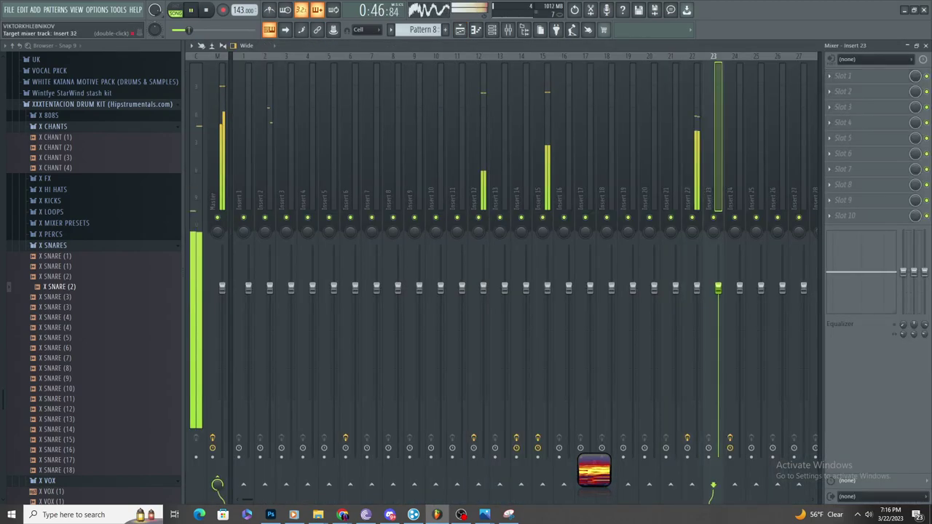
- Load Fruity Stereo Enhancer in slot 1 and Fruity Love Philter in slot 2 of Insert 35
{"action": "left_click", "coordinate": [860, 77]}
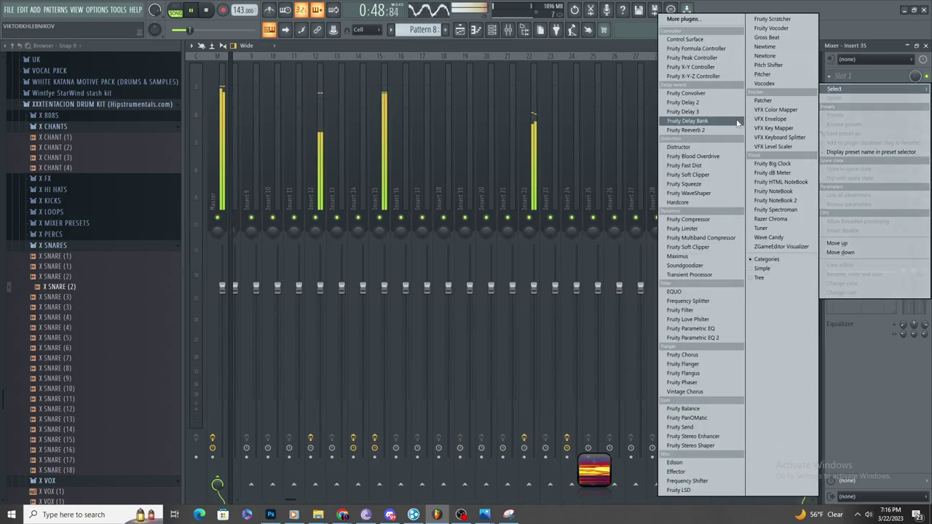
{"action": "left_click", "coordinate": [693, 436]}
{"action": "left_click", "coordinate": [846, 93]}
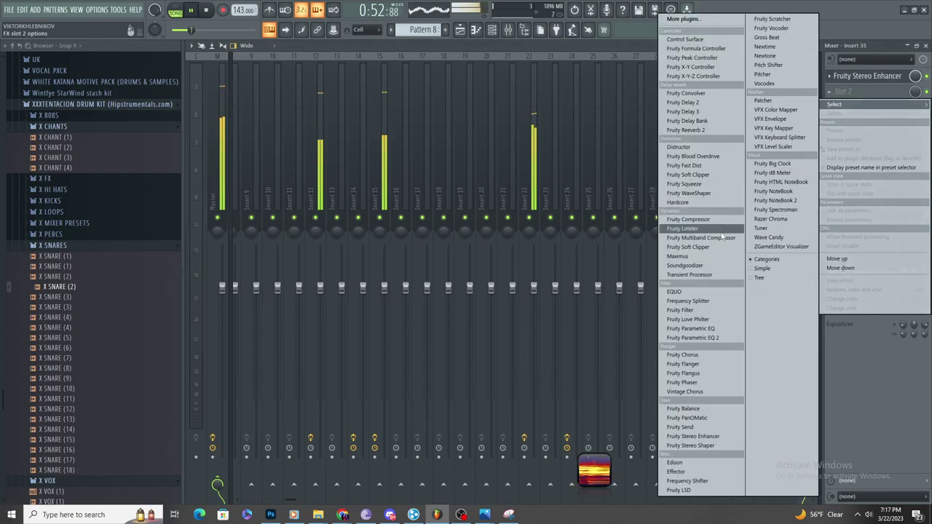
{"action": "left_click", "coordinate": [688, 319]}
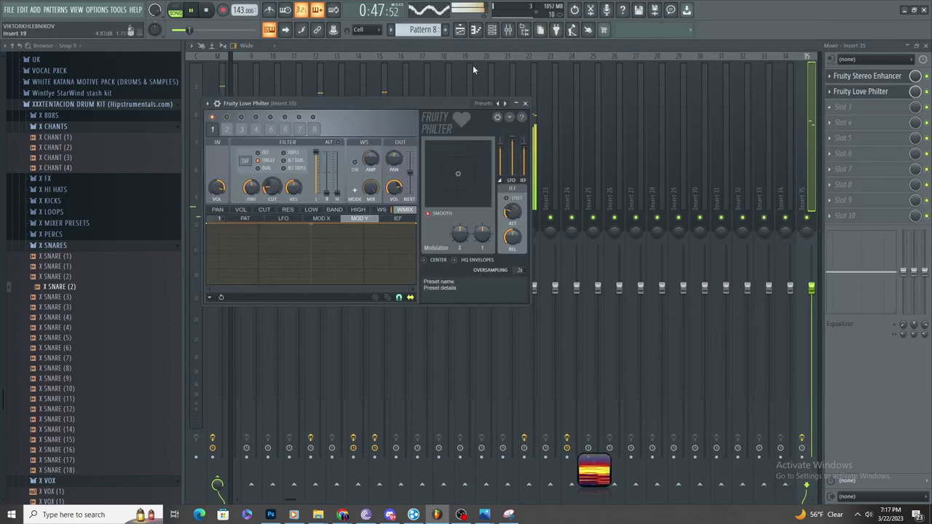
- Play back and review the arrangement around bars 28 to 41, checking the filtered melody section from bar 33
{"action": "left_click", "coordinate": [460, 30]}
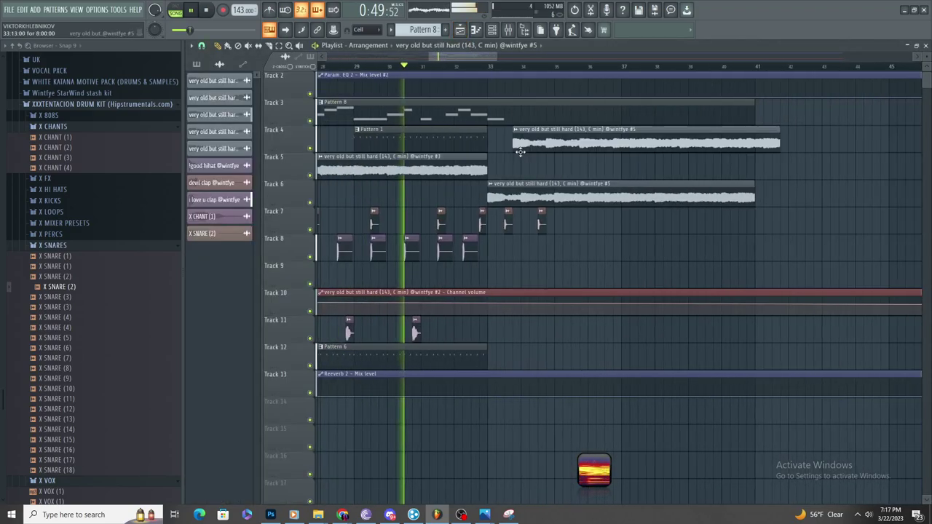
{"action": "scroll", "coordinate": [531, 160], "scroll_direction": "up", "scroll_amount": 3}
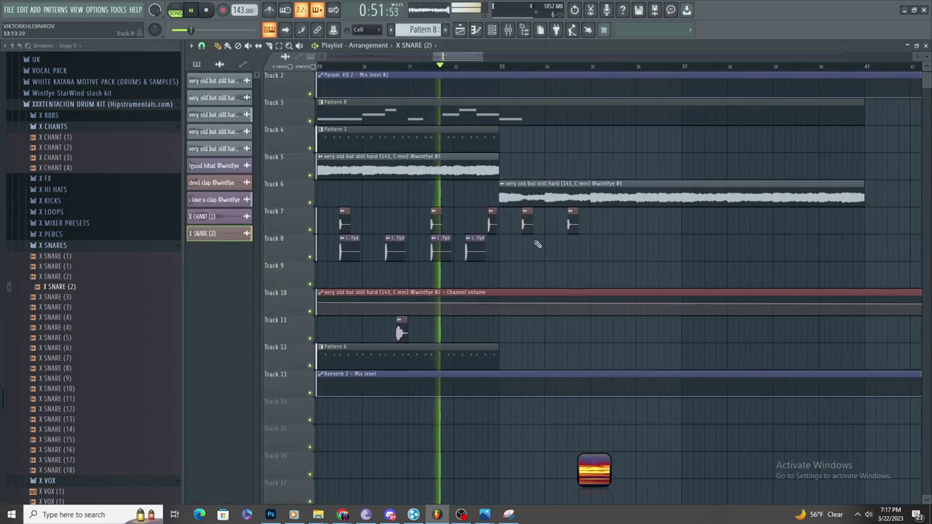
{"action": "scroll", "coordinate": [527, 273], "scroll_direction": "up", "scroll_amount": 1}
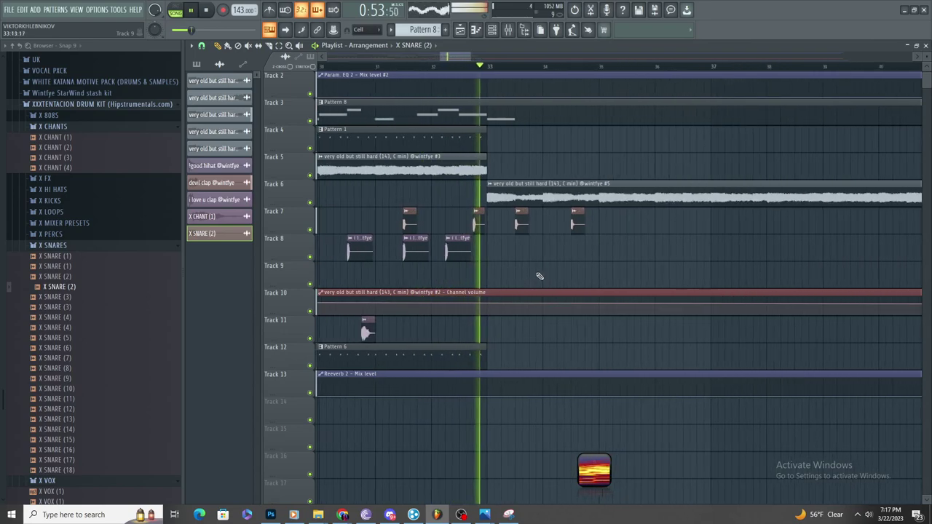
{"action": "scroll", "coordinate": [546, 270], "scroll_direction": "down", "scroll_amount": 4}
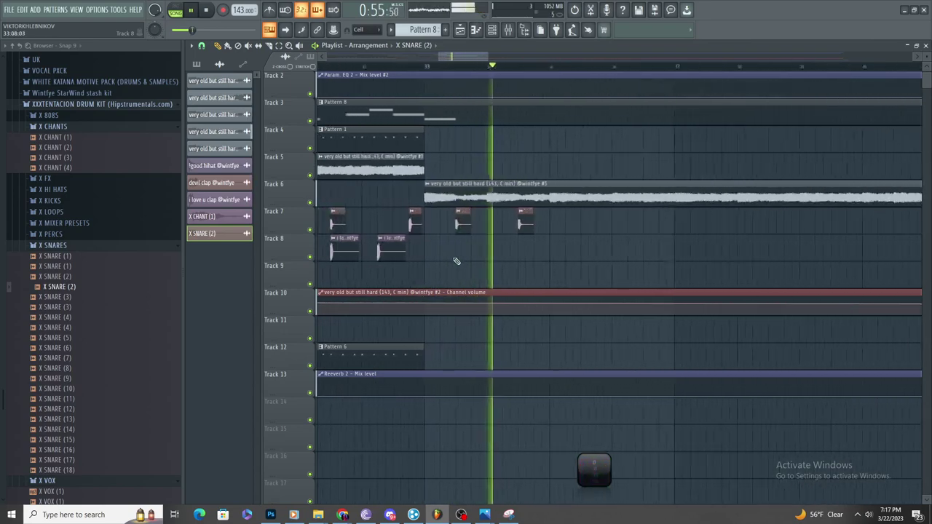
{"action": "scroll", "coordinate": [550, 249], "scroll_direction": "up", "scroll_amount": 3}
{"action": "scroll", "coordinate": [468, 241], "scroll_direction": "down", "scroll_amount": 3}
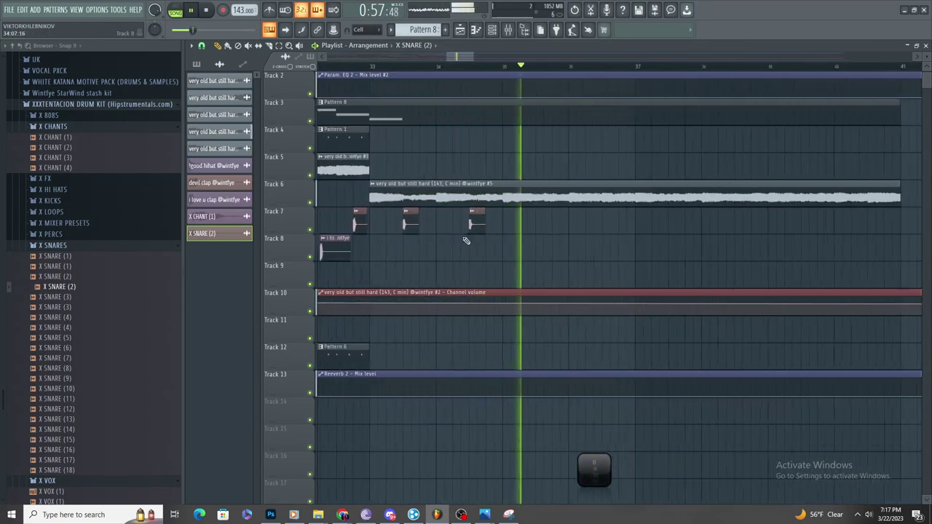
{"action": "scroll", "coordinate": [470, 244], "scroll_direction": "down", "scroll_amount": 5}
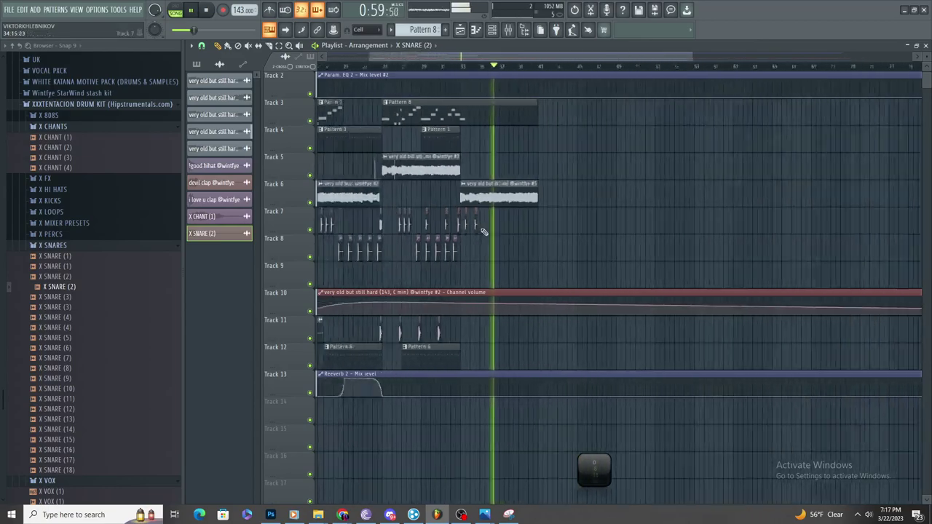
{"action": "scroll", "coordinate": [448, 231], "scroll_direction": "up", "scroll_amount": 3}
{"action": "scroll", "coordinate": [426, 242], "scroll_direction": "down", "scroll_amount": 2}
{"action": "scroll", "coordinate": [419, 247], "scroll_direction": "up", "scroll_amount": 1}
{"action": "scroll", "coordinate": [535, 265], "scroll_direction": "up", "scroll_amount": 3}
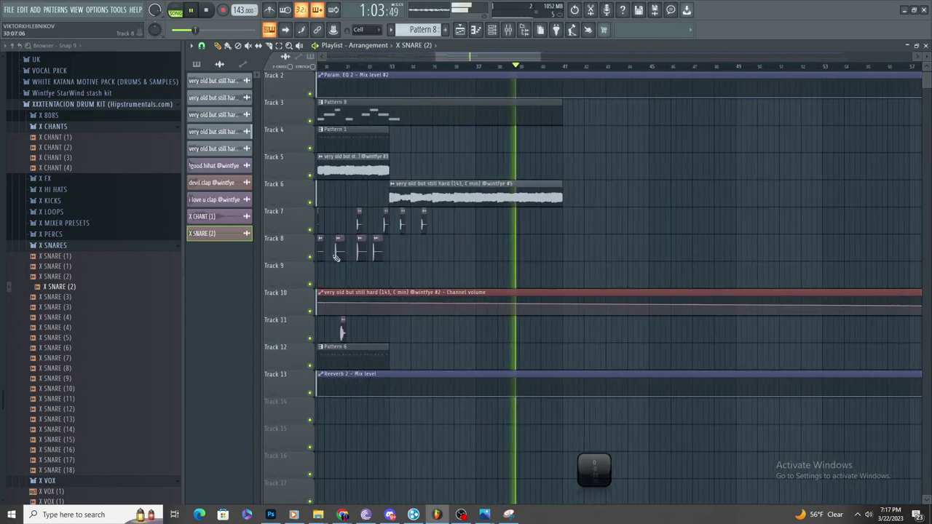
{"action": "scroll", "coordinate": [464, 252], "scroll_direction": "down", "scroll_amount": 3}
{"action": "scroll", "coordinate": [466, 255], "scroll_direction": "up", "scroll_amount": 2}
{"action": "left_click", "coordinate": [326, 67]}
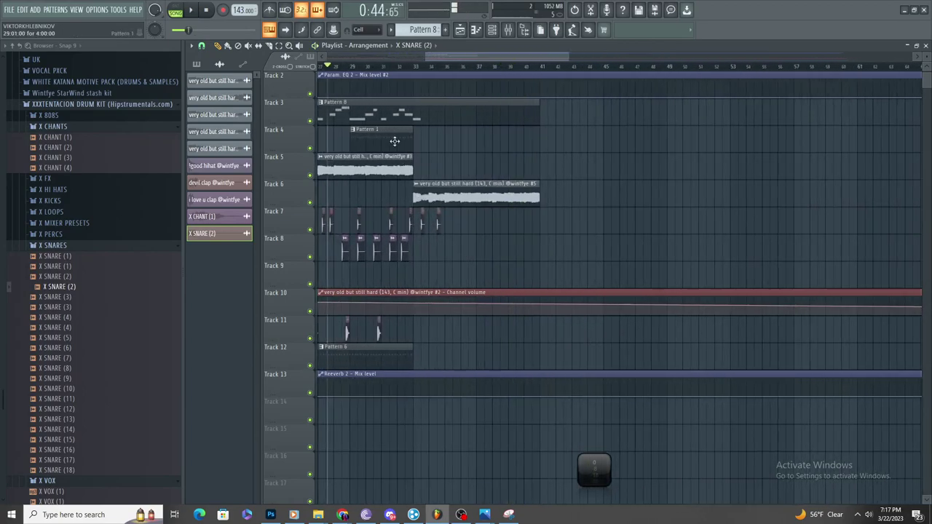
- Place Pattern 1 on Track 4 and Pattern 6 on Track 12, both trimmed to cover only bar 40
{"action": "left_click", "coordinate": [393, 142]}
{"action": "left_click", "coordinate": [478, 132]}
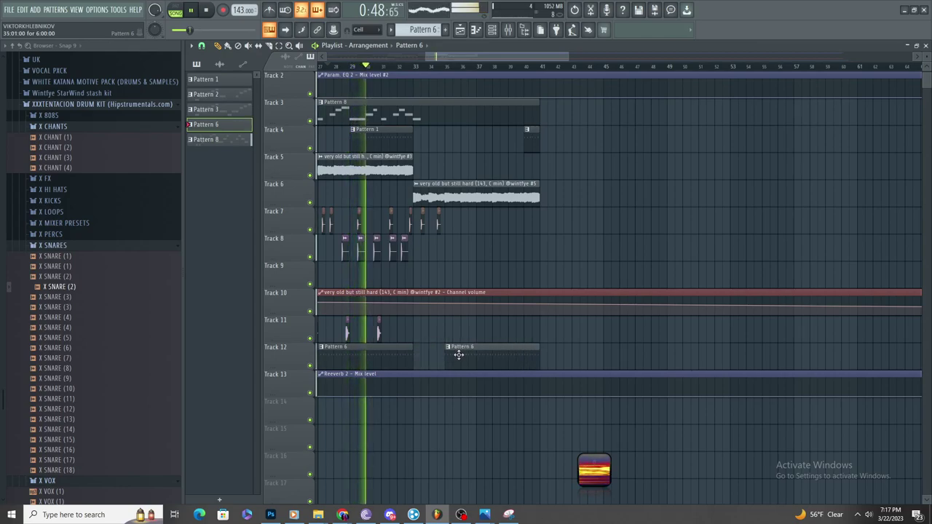
{"action": "scroll", "coordinate": [514, 361], "scroll_direction": "up", "scroll_amount": 4}
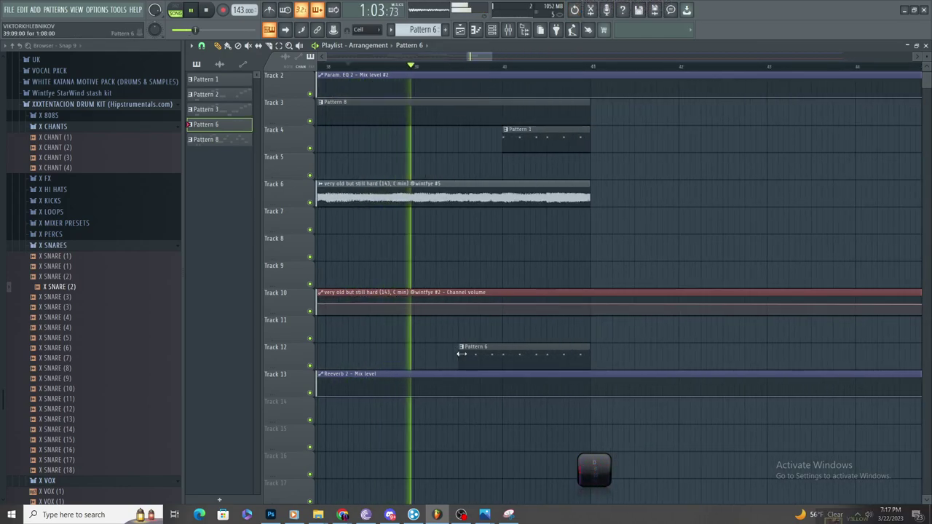
{"action": "left_click_drag", "start_coordinate": [461, 354], "coordinate": [501, 361]}
{"action": "key", "text": "space"}
{"action": "key", "text": "space"}
- Trim the start of the Track 12 Pattern 6 clip so it covers only the second half of bar 40
{"action": "left_click", "coordinate": [481, 332]}
{"action": "right_click", "coordinate": [482, 332]}
{"action": "key", "text": "space"}
{"action": "key", "text": "space"}
{"action": "mouse_move", "coordinate": [505, 143]}
{"action": "left_mouse_down"}
{"action": "mouse_move", "coordinate": [443, 143]}
{"action": "mouse_move", "coordinate": [503, 143]}
{"action": "left_mouse_up"}
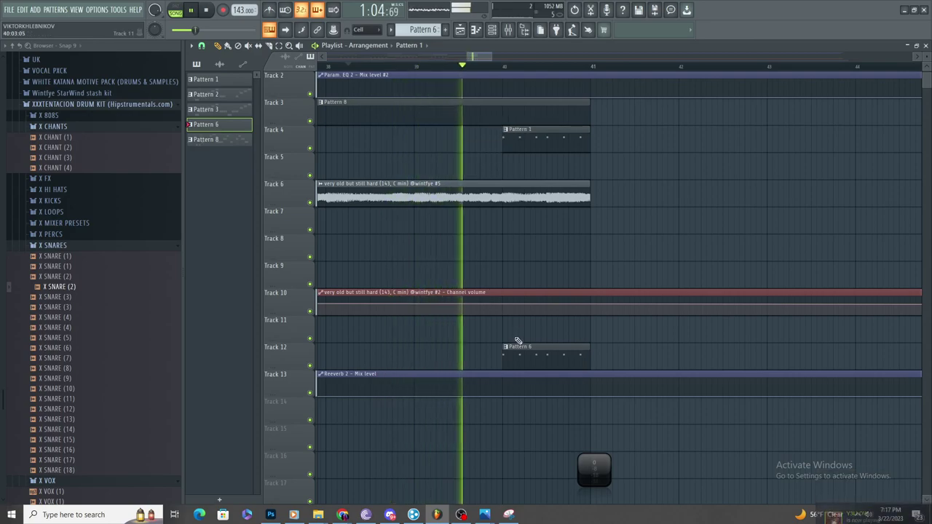
{"action": "left_click_drag", "start_coordinate": [505, 357], "coordinate": [547, 357]}
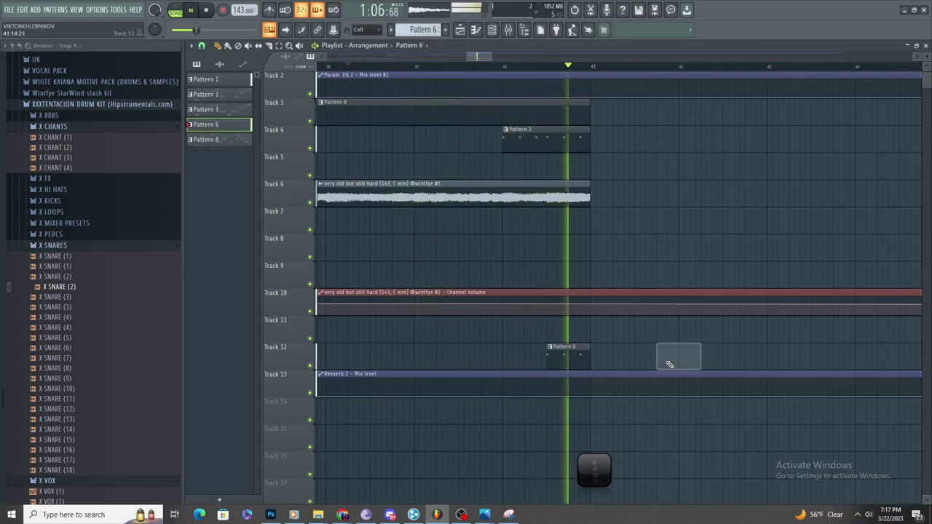
{"action": "scroll", "coordinate": [669, 362], "scroll_direction": "down", "scroll_amount": 10}
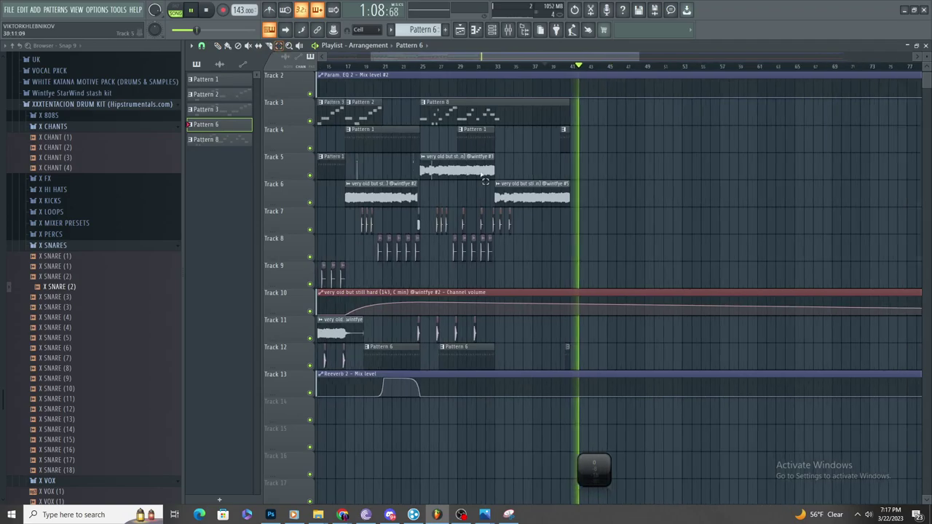
{"action": "scroll", "coordinate": [464, 163], "scroll_direction": "down", "scroll_amount": 2}
{"action": "scroll", "coordinate": [387, 141], "scroll_direction": "up", "scroll_amount": 2}
- Save the project under a new name beginning with pluggster, without overwriting the existing pluggster.flp
{"action": "left_click_drag", "start_coordinate": [663, 69], "coordinate": [99, 21]}
{"action": "left_click", "coordinate": [14, 10]}
{"action": "left_click", "coordinate": [40, 64]}
{"action": "type", "text": "pluggster"}
{"action": "key", "text": "Return"}
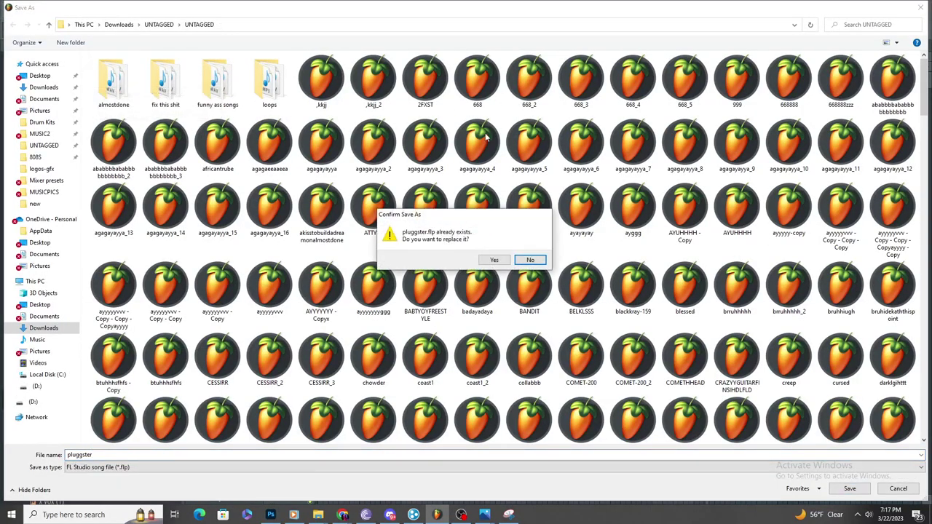
{"action": "left_click", "coordinate": [531, 260]}
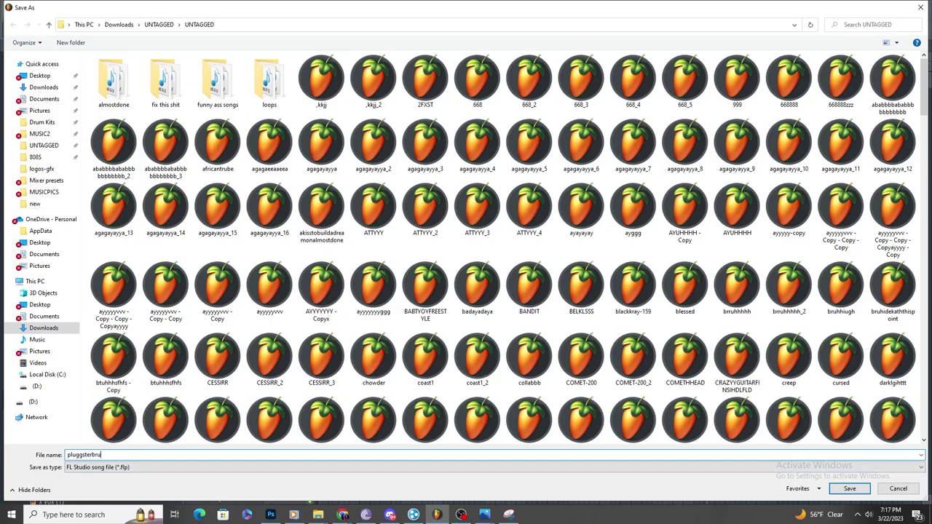
- Save the project as pluggsterbruhhhh and export the song as a WAV file named prodXRN-Wintfye
{"action": "type", "text": "bruhhhhh"}
{"action": "key", "text": "Return"}
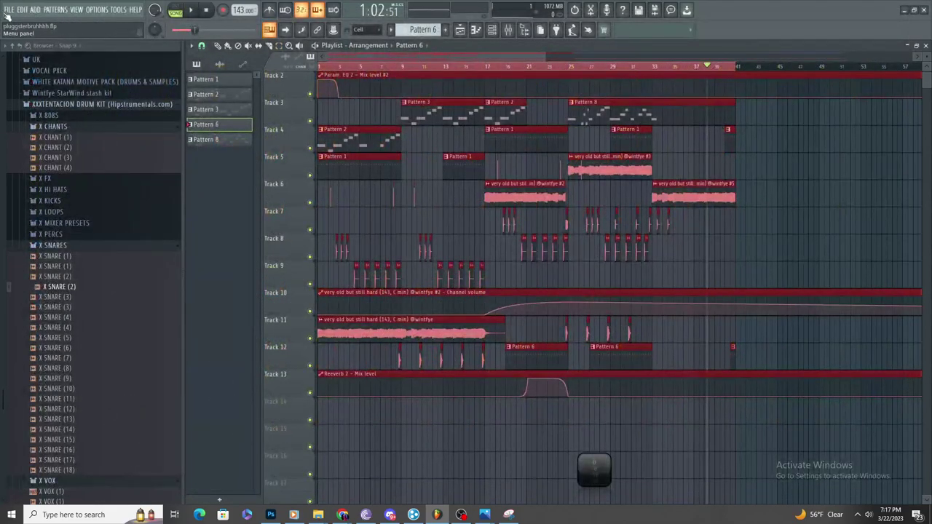
{"action": "left_click", "coordinate": [6, 10]}
{"action": "mouse_move", "coordinate": [43, 92]}
{"action": "left_click", "coordinate": [197, 97]}
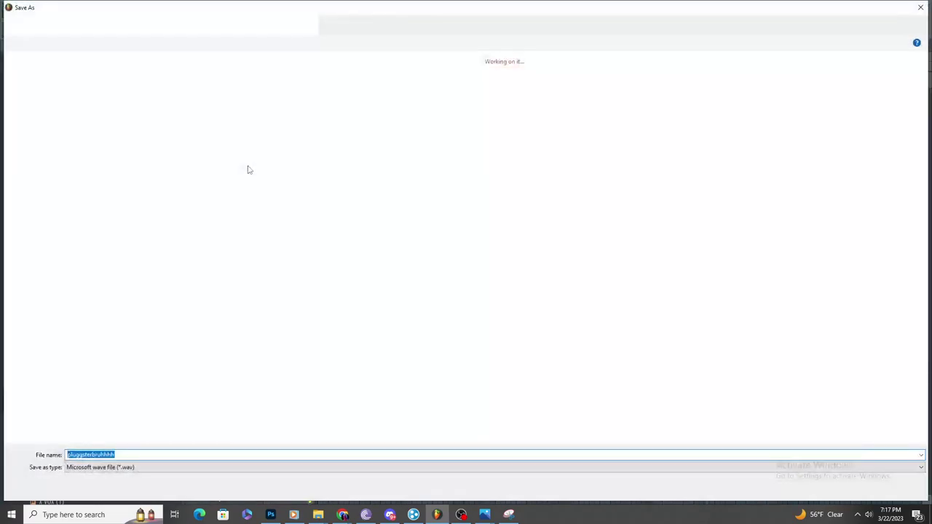
{"action": "type", "text": "prodXRN-Wint"}
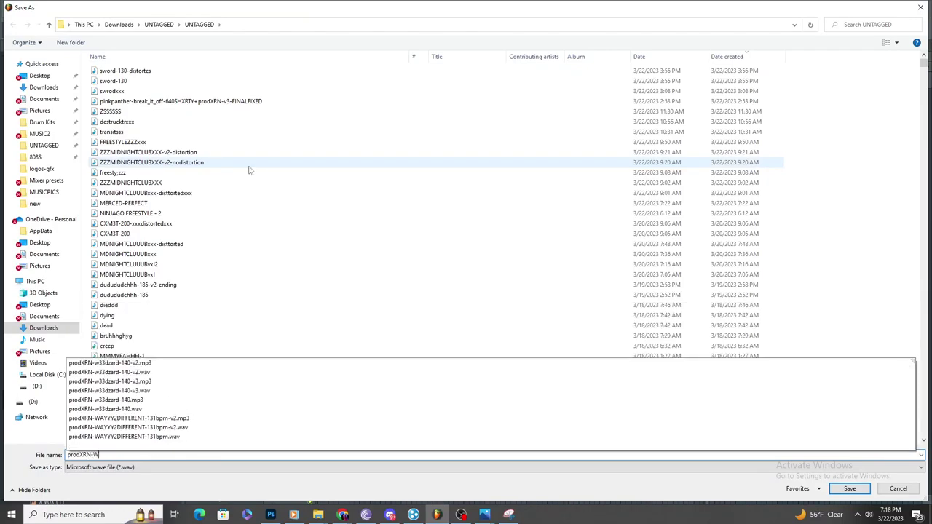
{"action": "key", "text": "BackSpace"}
{"action": "key", "text": "BackSpace"}
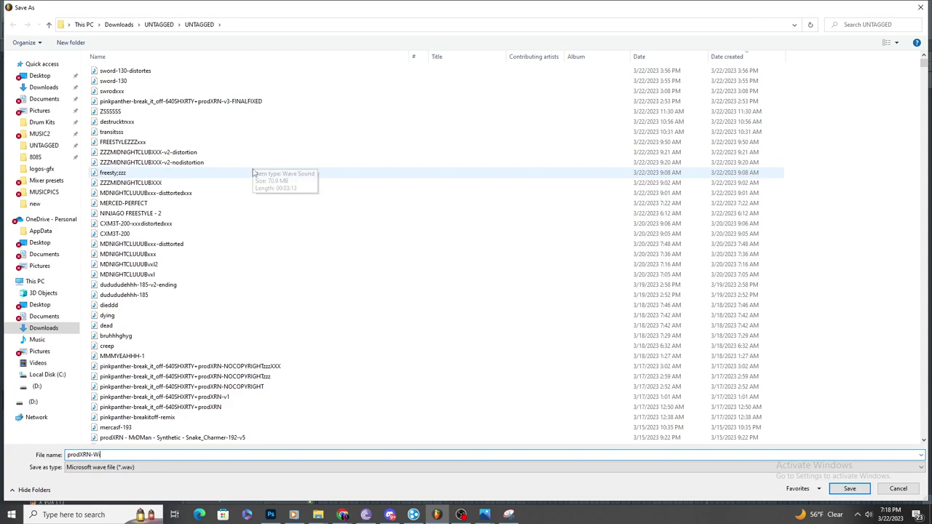
{"action": "key", "text": "Return"}
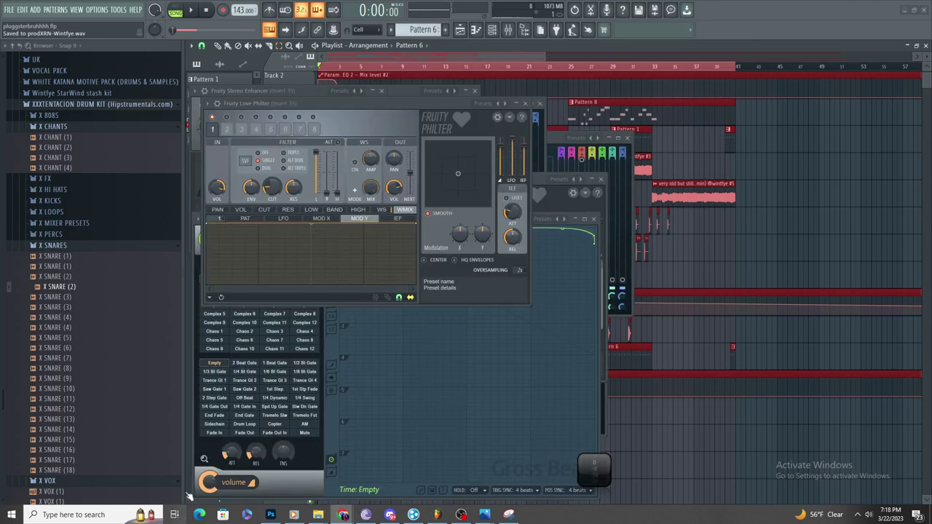
- Close the plugin windows and place the rendered prodXRN-Wintfye audio from the UNTAGGED folder in the playlist
{"action": "left_click", "coordinate": [818, 231]}
{"action": "key", "text": "F12"}
{"action": "scroll", "coordinate": [681, 101], "scroll_direction": "down", "scroll_amount": 2}
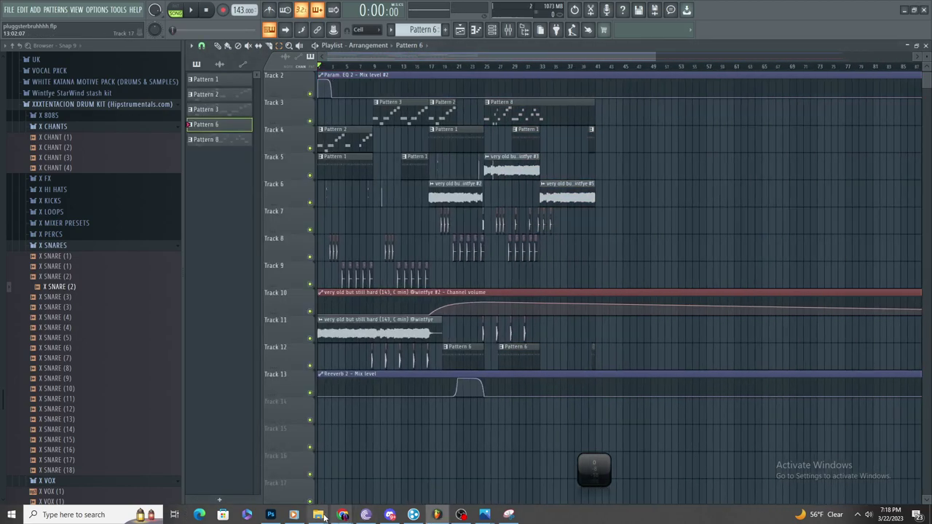
{"action": "left_click", "coordinate": [319, 516]}
{"action": "left_click", "coordinate": [297, 470]}
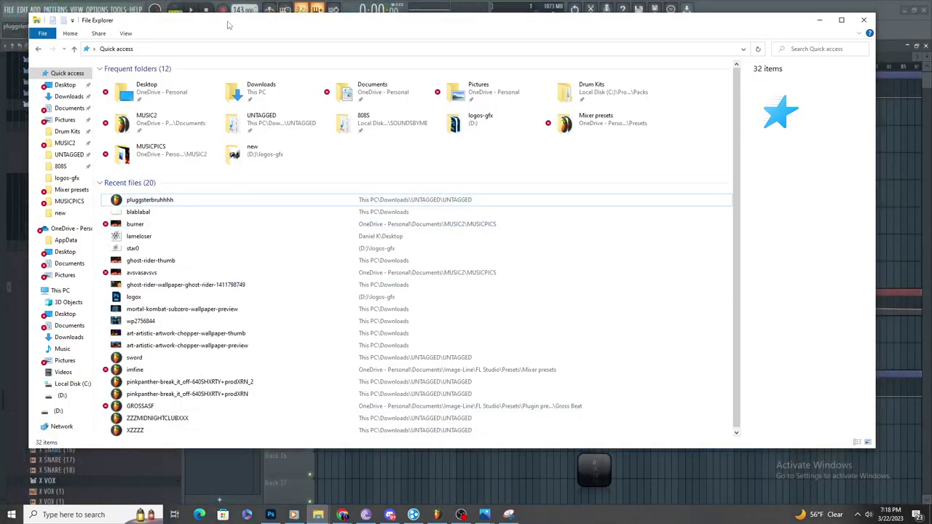
{"action": "left_click", "coordinate": [326, 246]}
{"action": "left_click_drag", "start_coordinate": [451, 110], "coordinate": [440, 240]}
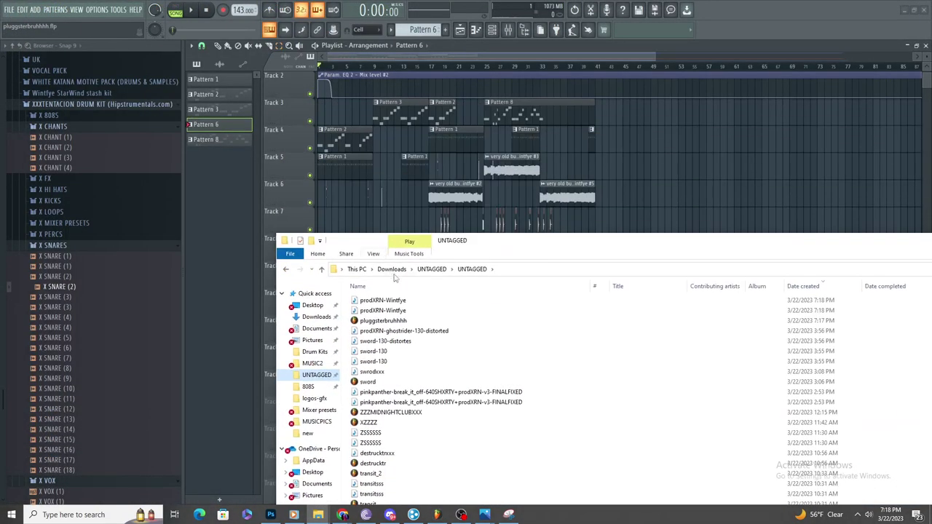
{"action": "left_click", "coordinate": [404, 310]}
{"action": "left_click_drag", "start_coordinate": [689, 178], "coordinate": [706, 171]}
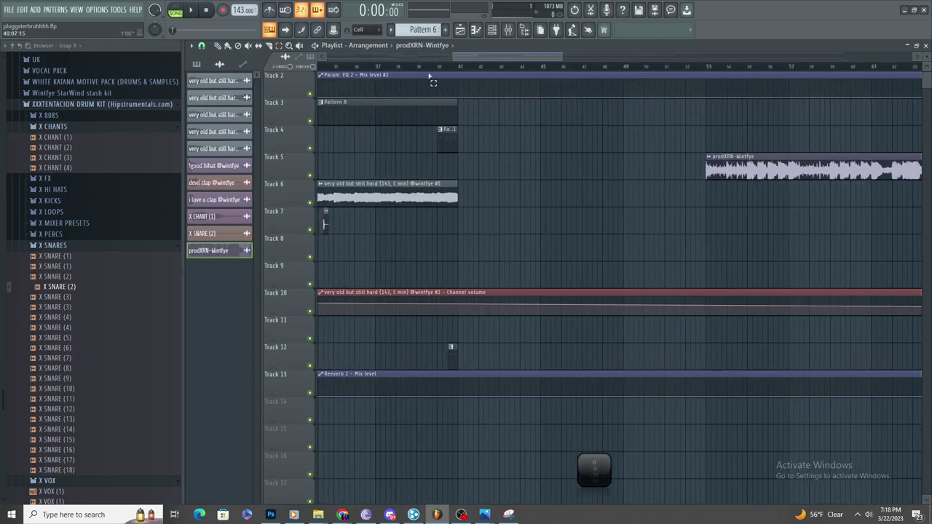
- Move the prodXRN-Wintfye clip to Track 7 so it starts at bar 41, right after the arrangement
{"action": "scroll", "coordinate": [691, 206], "scroll_direction": "down", "scroll_amount": 4}
{"action": "left_click_drag", "start_coordinate": [601, 170], "coordinate": [502, 291]}
{"action": "key", "text": "ctrl+z"}
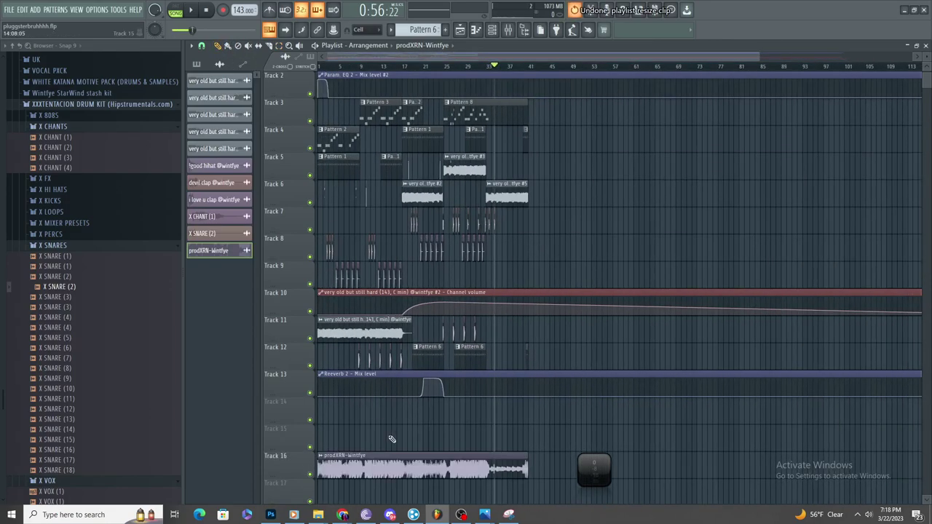
{"action": "left_click_drag", "start_coordinate": [371, 462], "coordinate": [682, 222]}
{"action": "key", "text": "space"}
{"action": "scroll", "coordinate": [608, 217], "scroll_direction": "up", "scroll_amount": 3}
{"action": "left_click_drag", "start_coordinate": [589, 220], "coordinate": [509, 236]}
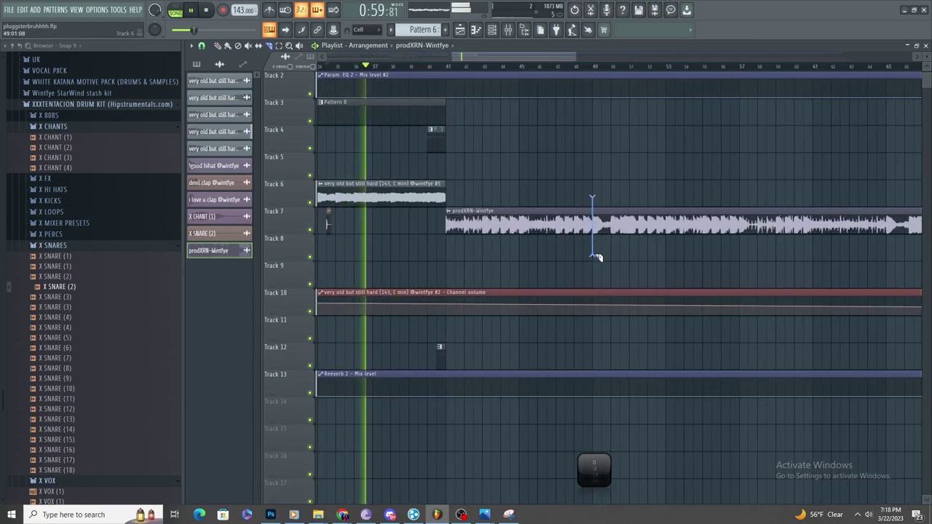
- Slice the Track 7 clip, delete the outer parts and start the remaining 9:08:00 section at bar 43
{"action": "right_click", "coordinate": [612, 217]}
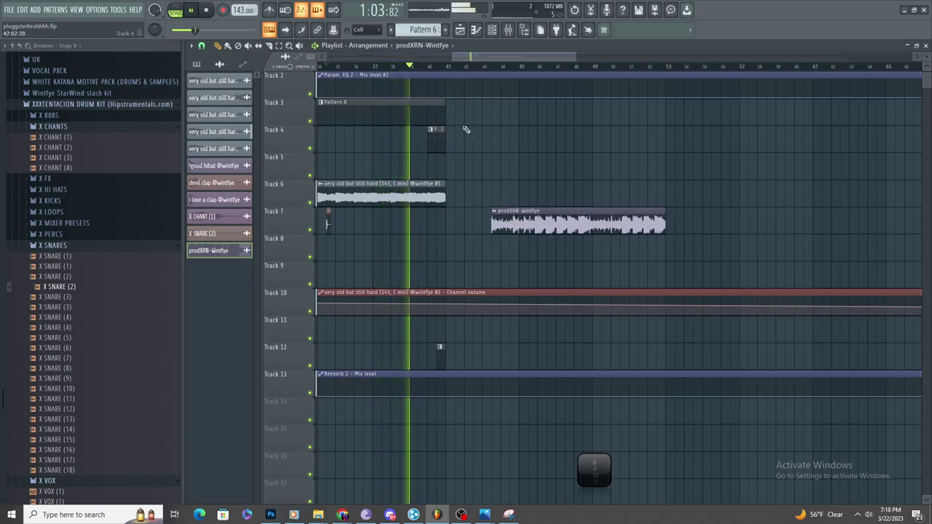
{"action": "scroll", "coordinate": [474, 124], "scroll_direction": "up", "scroll_amount": 5}
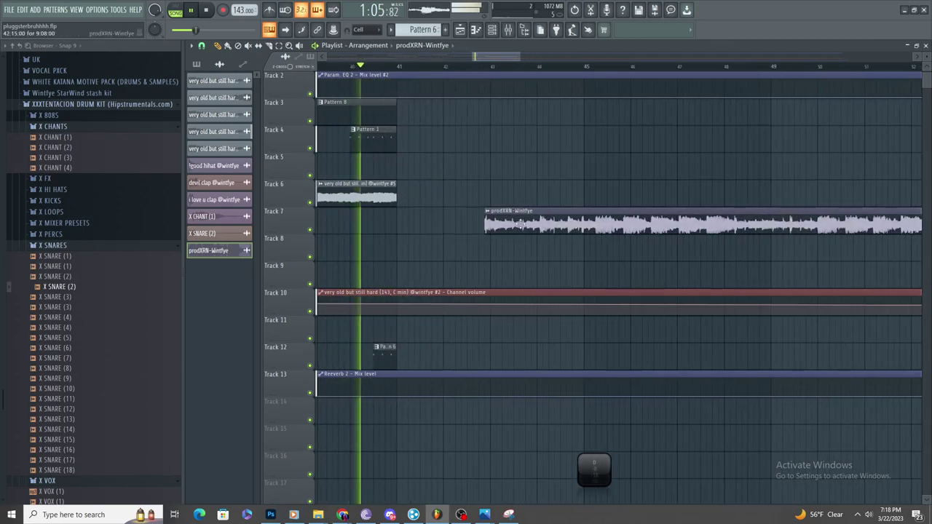
{"action": "scroll", "coordinate": [508, 218], "scroll_direction": "up", "scroll_amount": 4}
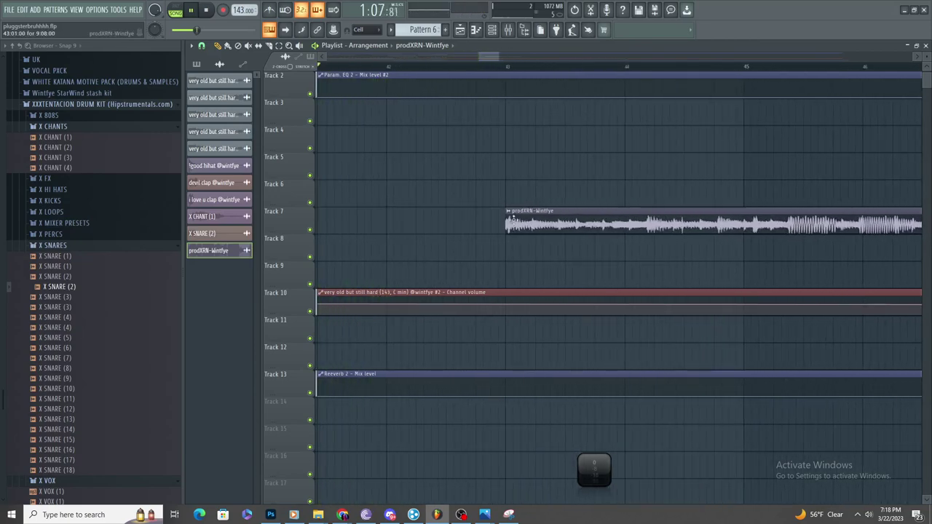
{"action": "scroll", "coordinate": [534, 224], "scroll_direction": "down", "scroll_amount": 2}
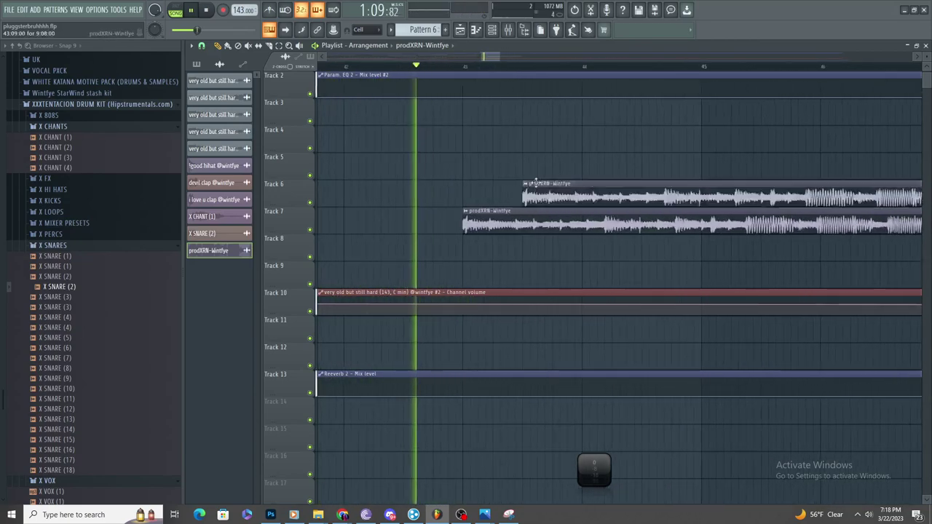
- Play the trimmed prodXRN-Wintfye section and examine its waveform through to the end
{"action": "scroll", "coordinate": [545, 192], "scroll_direction": "down", "scroll_amount": 4}
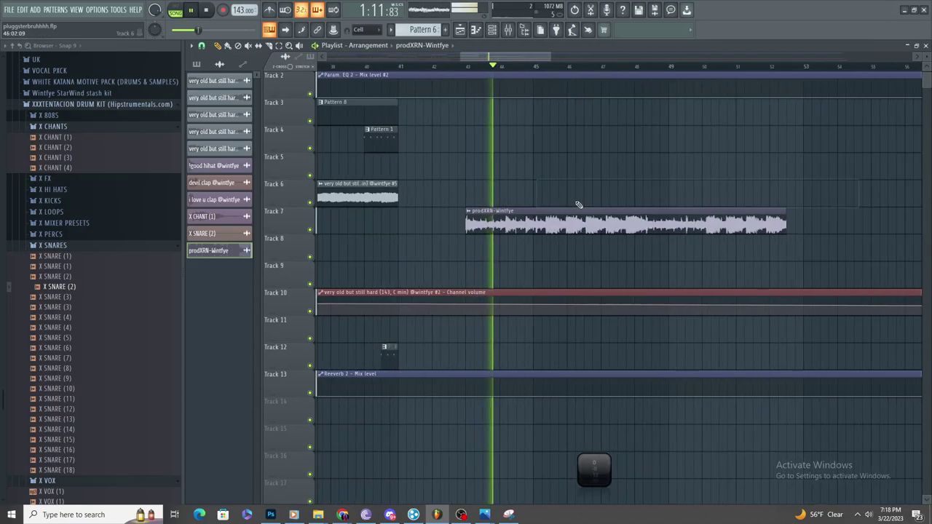
{"action": "scroll", "coordinate": [555, 201], "scroll_direction": "up", "scroll_amount": 3}
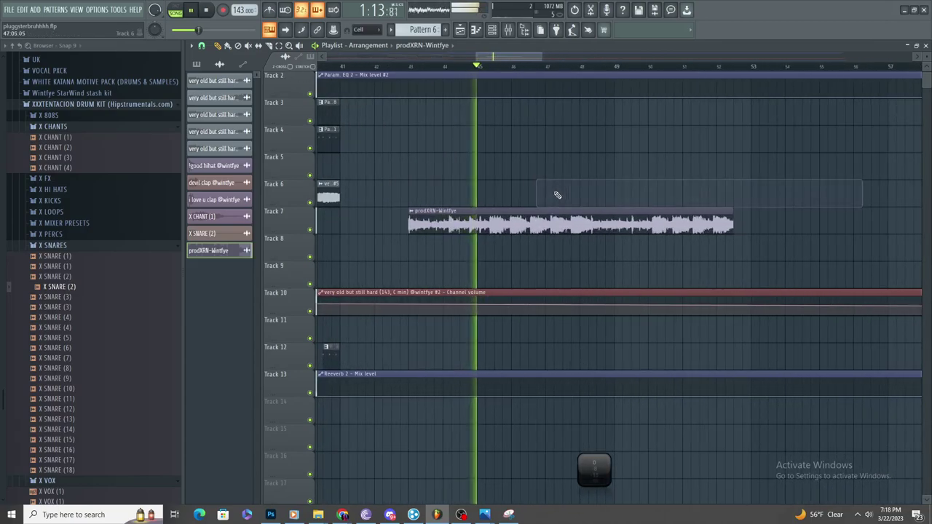
{"action": "scroll", "coordinate": [550, 196], "scroll_direction": "down", "scroll_amount": 4}
{"action": "scroll", "coordinate": [547, 200], "scroll_direction": "up", "scroll_amount": 3}
{"action": "scroll", "coordinate": [543, 204], "scroll_direction": "down", "scroll_amount": 2}
{"action": "scroll", "coordinate": [539, 208], "scroll_direction": "up", "scroll_amount": 2}
{"action": "scroll", "coordinate": [539, 208], "scroll_direction": "up", "scroll_amount": 1}
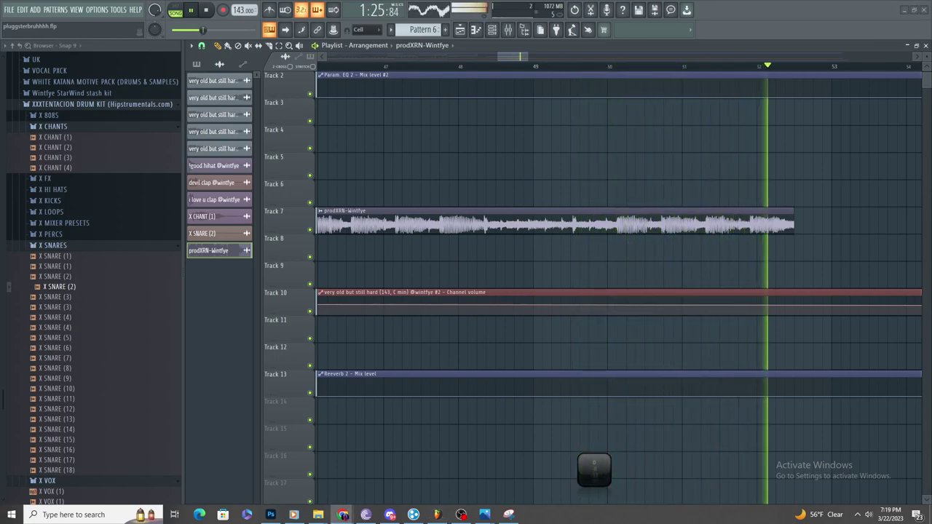
- Slice the Track 7 clip at the start of the beat hit just before bar 52
{"action": "left_click", "coordinate": [689, 74]}
{"action": "left_click", "coordinate": [689, 66]}
{"action": "left_click_drag", "start_coordinate": [500, 57], "coordinate": [518, 57]}
{"action": "left_click", "coordinate": [269, 45]}
{"action": "scroll", "coordinate": [463, 208], "scroll_direction": "up", "scroll_amount": 6}
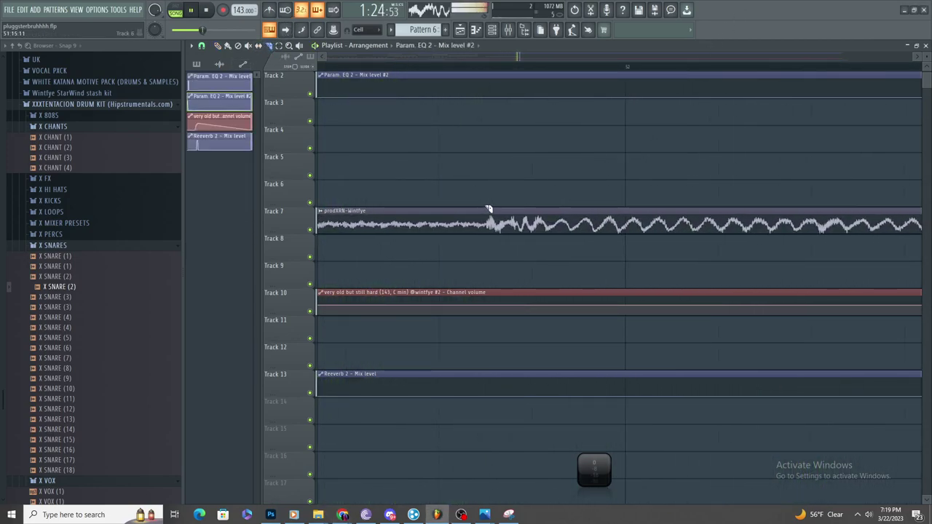
{"action": "left_click_drag", "start_coordinate": [490, 246], "coordinate": [489, 251]}
{"action": "scroll", "coordinate": [490, 252], "scroll_direction": "down", "scroll_amount": 2}
{"action": "scroll", "coordinate": [716, 247], "scroll_direction": "up", "scroll_amount": 2}
{"action": "key", "text": "space"}
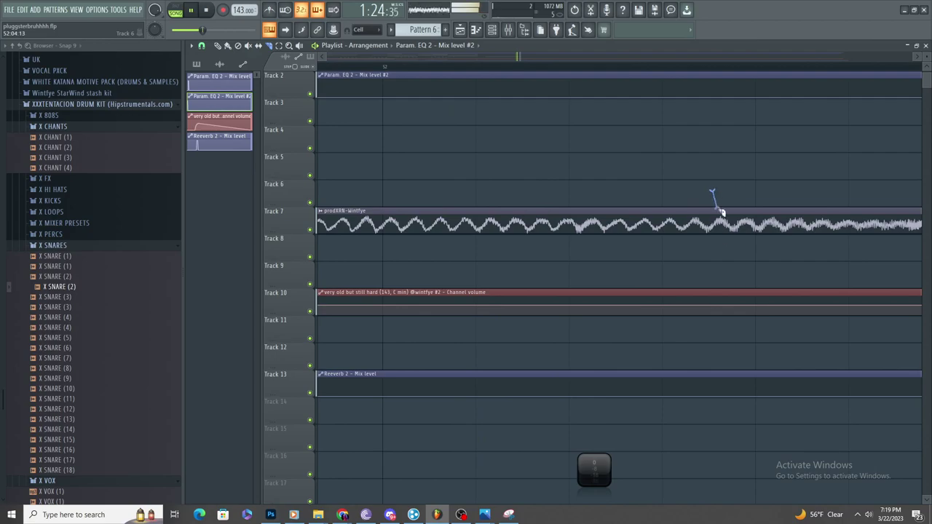
- Slice the clip again shortly after bar 52 and delete the remainder behind the cut
{"action": "left_click_drag", "start_coordinate": [717, 197], "coordinate": [716, 211]}
{"action": "scroll", "coordinate": [673, 230], "scroll_direction": "down", "scroll_amount": 3}
{"action": "left_click", "coordinate": [219, 45]}
{"action": "right_click", "coordinate": [774, 224]}
- Place a copy of the short slice directly behind the original on Track 7
{"action": "left_click", "coordinate": [674, 223]}
{"action": "scroll", "coordinate": [674, 223], "scroll_direction": "up", "scroll_amount": 1}
{"action": "scroll", "coordinate": [706, 248], "scroll_direction": "up", "scroll_amount": 3}
{"action": "left_click_drag", "start_coordinate": [670, 241], "coordinate": [638, 246]}
{"action": "scroll", "coordinate": [678, 222], "scroll_direction": "down", "scroll_amount": 3}
{"action": "key", "text": "space"}
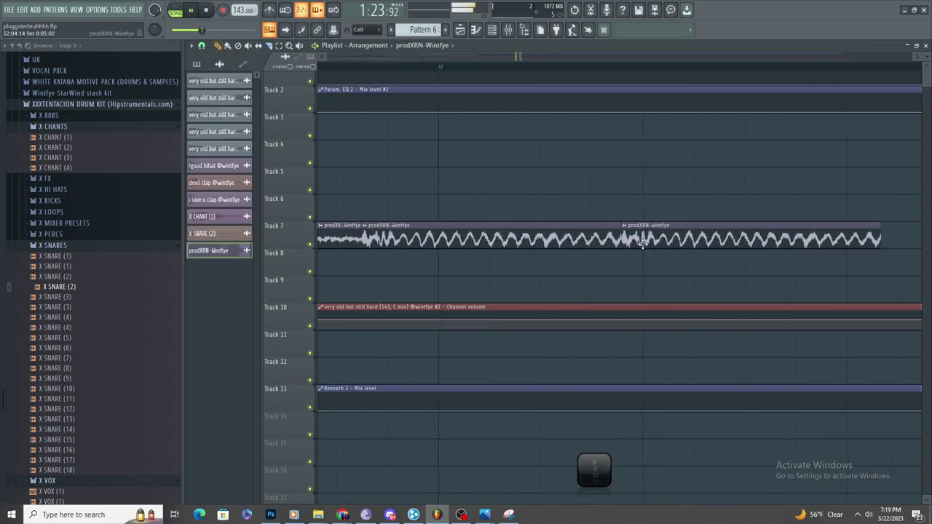
- Replace the copy with a slice 0:04:18 long that begins where the original slice ends
{"action": "scroll", "coordinate": [639, 247], "scroll_direction": "up", "scroll_amount": 1}
{"action": "key", "text": "space"}
{"action": "right_click", "coordinate": [647, 250]}
{"action": "left_click", "coordinate": [623, 237]}
{"action": "key", "text": "space"}
{"action": "key", "text": "space"}
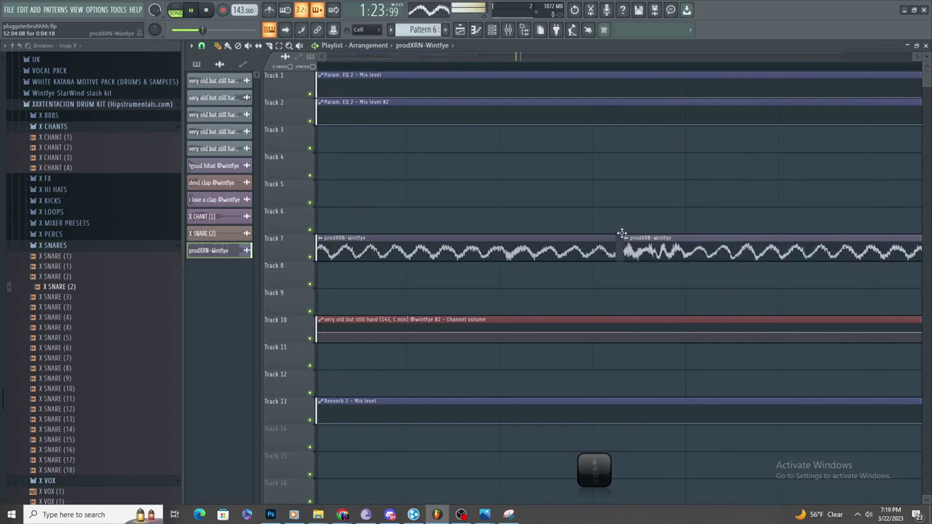
{"action": "scroll", "coordinate": [614, 228], "scroll_direction": "down", "scroll_amount": 2}
{"action": "scroll", "coordinate": [688, 313], "scroll_direction": "up", "scroll_amount": 2}
{"action": "left_click", "coordinate": [648, 202]}
{"action": "right_click", "coordinate": [666, 202]}
- Make the copied slice a unique clip and load Fruity Stereo Enhancer on its mixer track, Insert 13
{"action": "left_click", "coordinate": [584, 239]}
{"action": "left_click", "coordinate": [604, 311]}
{"action": "double_click", "coordinate": [613, 247]}
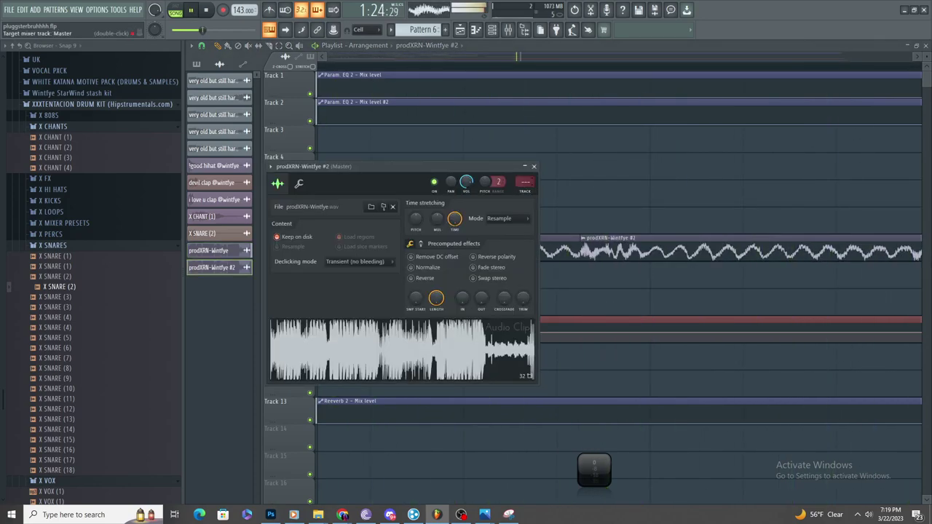
{"action": "key", "text": "F9"}
{"action": "left_click", "coordinate": [849, 75]}
{"action": "left_click", "coordinate": [693, 436]}
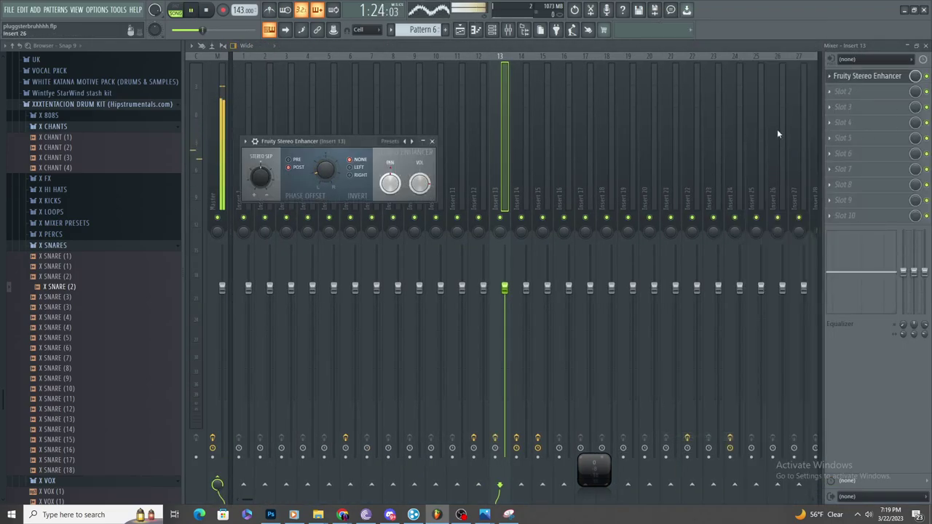
- Add Fruity Love Philter in the second effect slot of Insert 13 and listen to the slice
{"action": "left_click", "coordinate": [843, 91]}
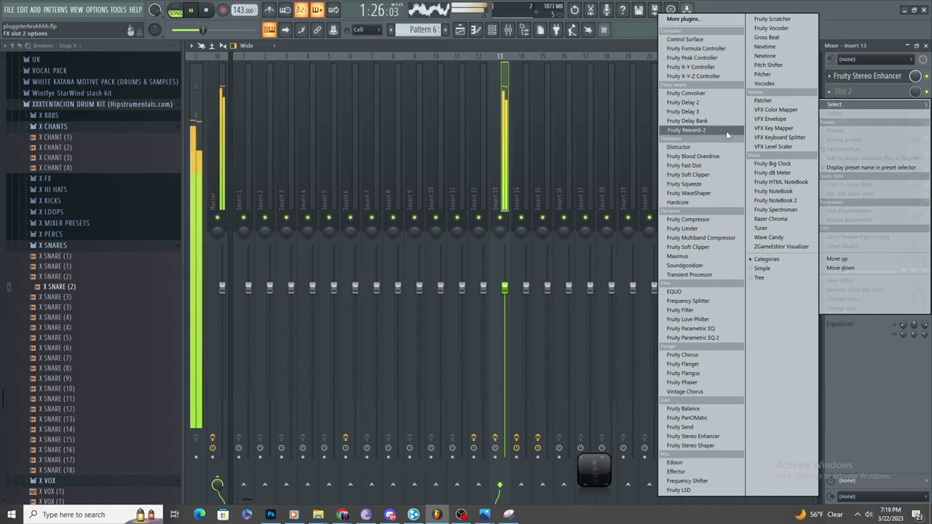
{"action": "left_click", "coordinate": [688, 319]}
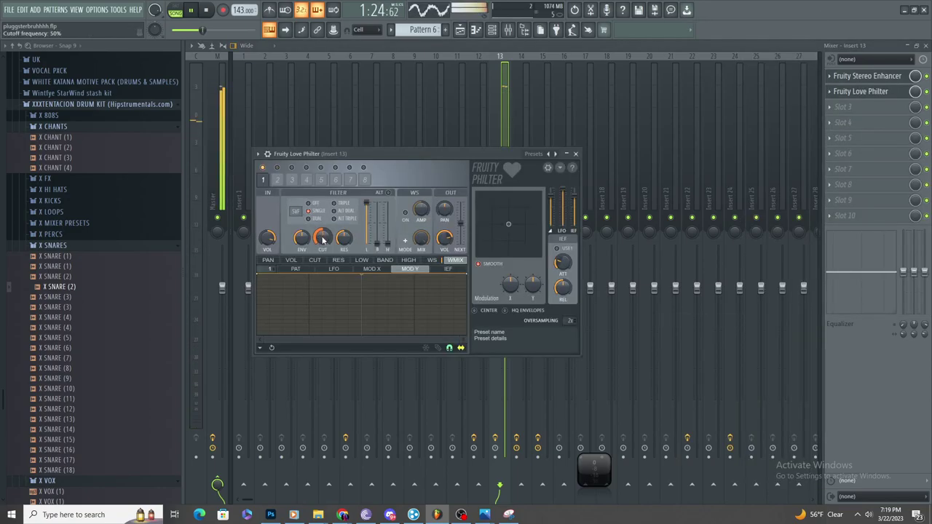
{"action": "left_click", "coordinate": [459, 29]}
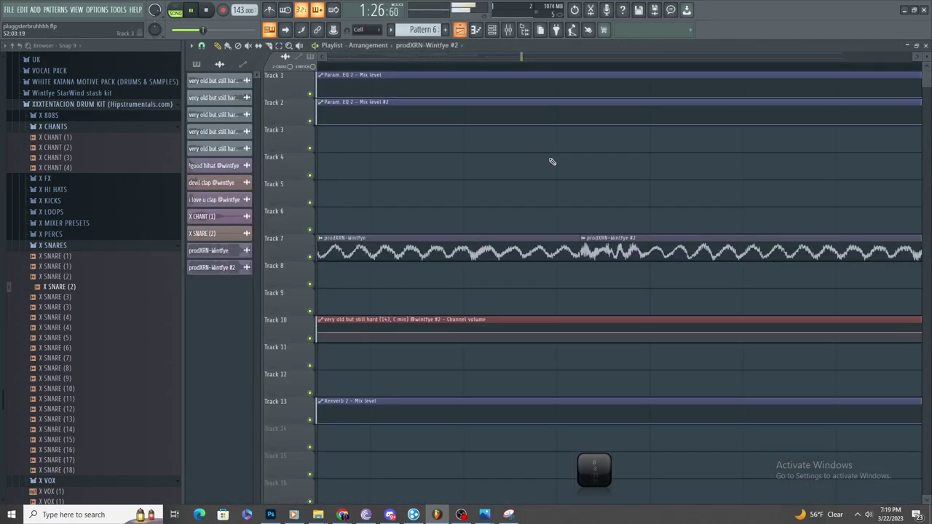
{"action": "left_click", "coordinate": [508, 29]}
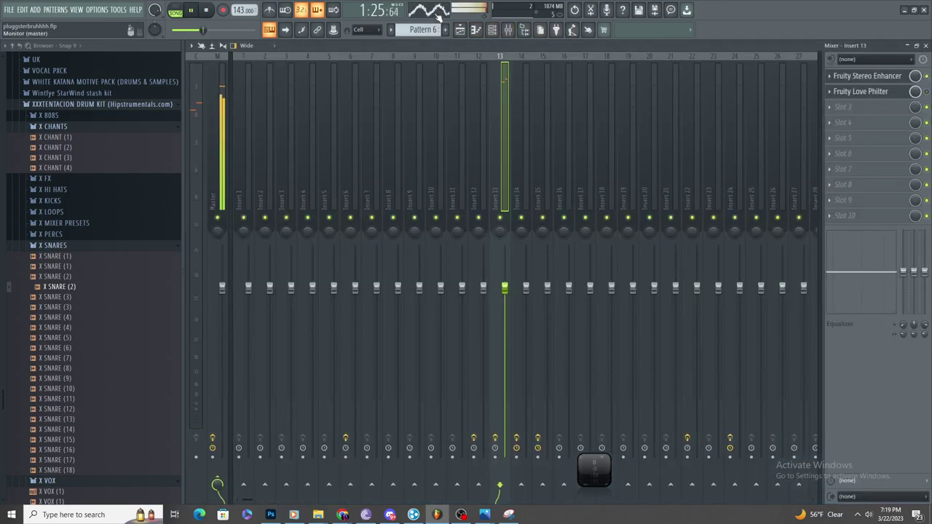
{"action": "left_click", "coordinate": [459, 29]}
- Place a copy of the prodXRN-Wintfye #2 slice on Track 6, lengthen it and move it behind the Track 7 slices
{"action": "scroll", "coordinate": [561, 264], "scroll_direction": "down", "scroll_amount": 6}
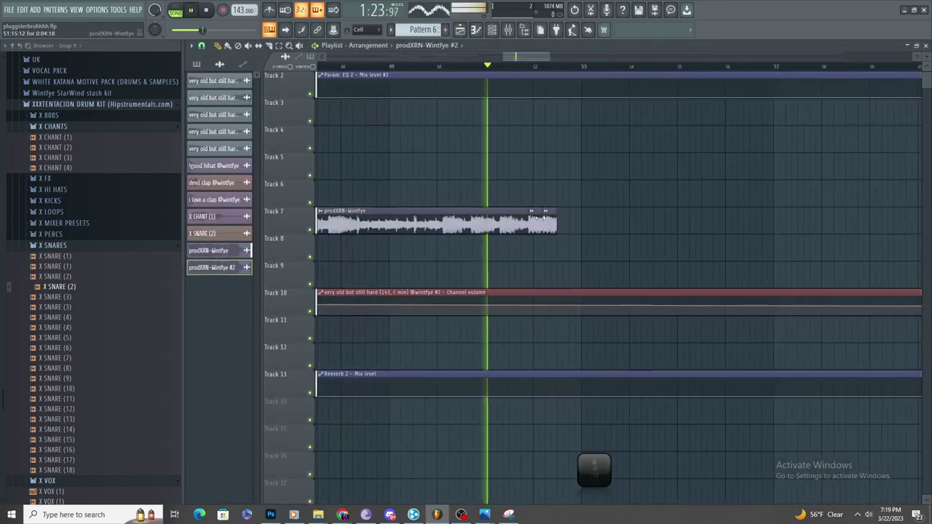
{"action": "scroll", "coordinate": [546, 217], "scroll_direction": "up", "scroll_amount": 3}
{"action": "key", "text": "space"}
{"action": "left_click", "coordinate": [496, 194]}
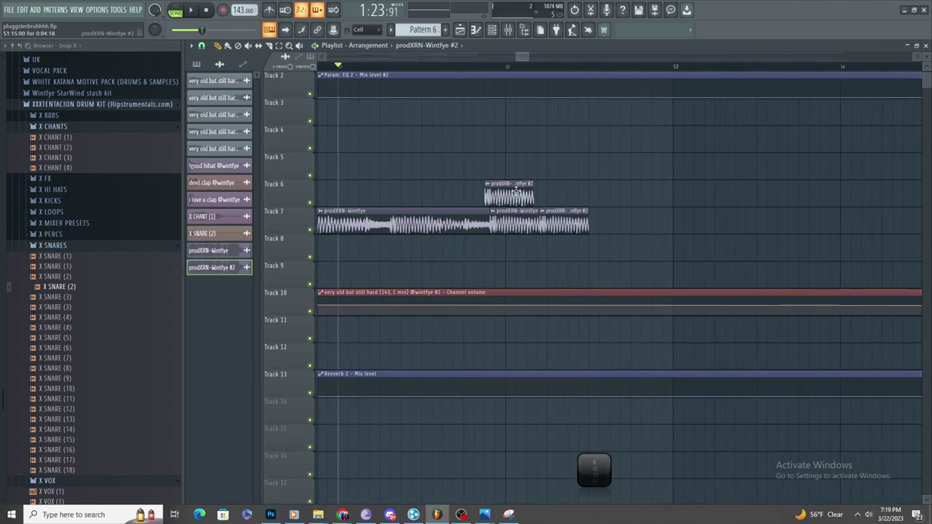
{"action": "scroll", "coordinate": [515, 190], "scroll_direction": "up", "scroll_amount": 3}
{"action": "scroll", "coordinate": [555, 191], "scroll_direction": "down", "scroll_amount": 6}
{"action": "left_click_drag", "start_coordinate": [603, 193], "coordinate": [919, 193]}
{"action": "left_click_drag", "start_coordinate": [561, 200], "coordinate": [649, 211]}
- Adjust the end of the last Track 7 slice to meet the start of the Track 6 clip at 52:09:00
{"action": "key", "text": "space"}
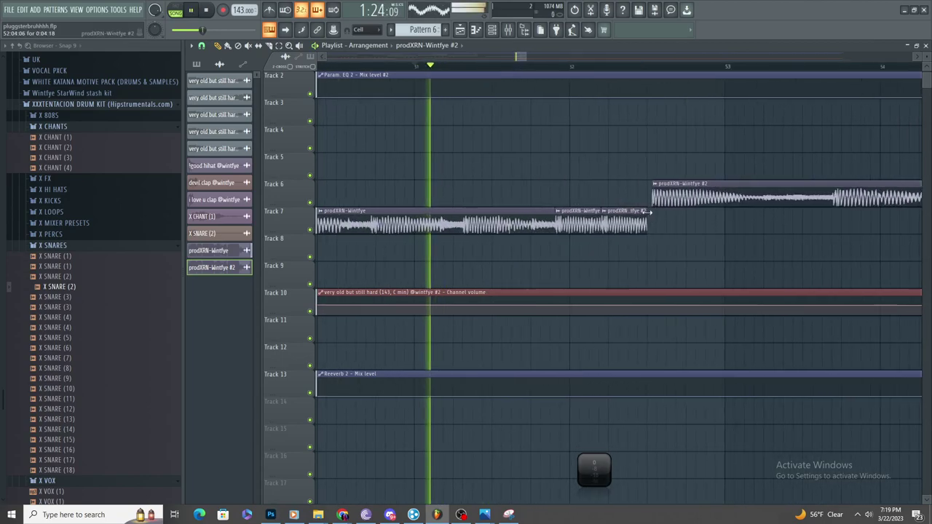
{"action": "scroll", "coordinate": [648, 212], "scroll_direction": "up", "scroll_amount": 5}
{"action": "scroll", "coordinate": [707, 215], "scroll_direction": "up", "scroll_amount": 1}
{"action": "left_click_drag", "start_coordinate": [673, 241], "coordinate": [659, 241]}
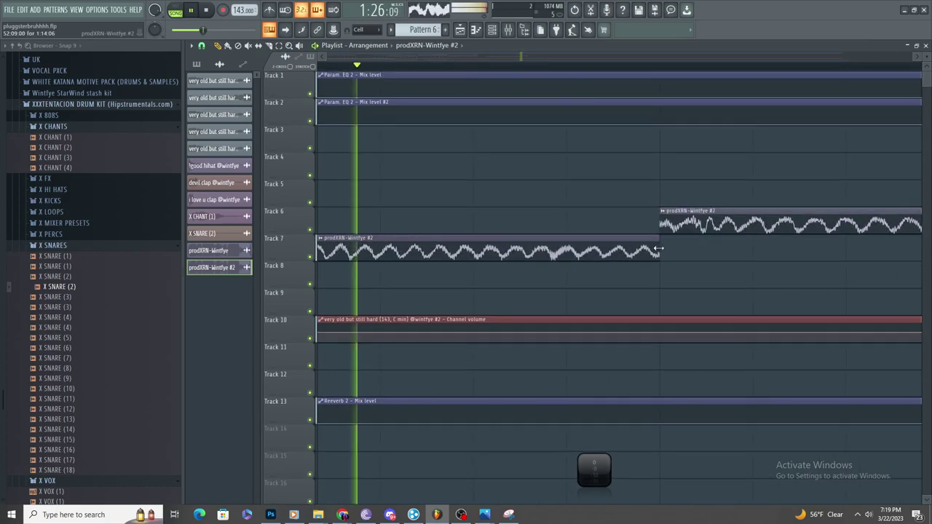
- Make the long clip on Track 6 a unique audio clip
{"action": "scroll", "coordinate": [582, 270], "scroll_direction": "down", "scroll_amount": 4}
{"action": "left_click", "coordinate": [563, 211]}
{"action": "left_click", "coordinate": [588, 287]}
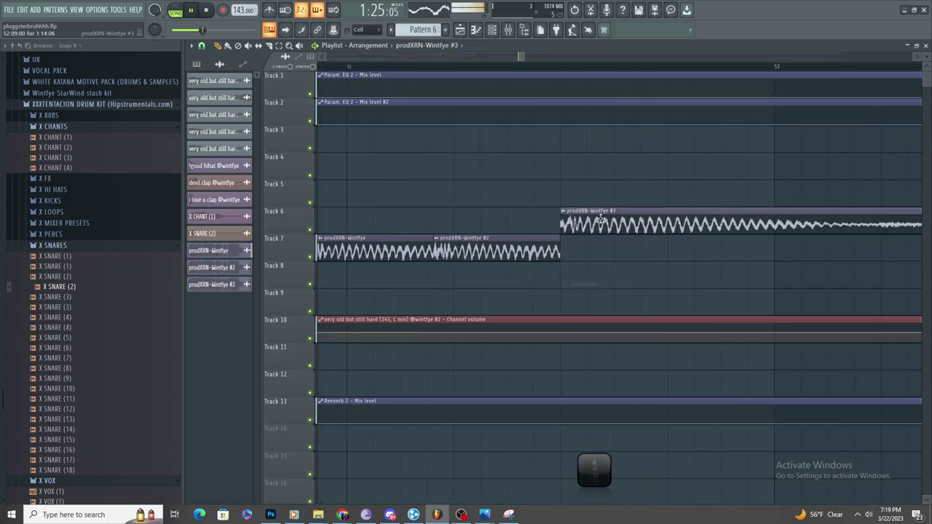
- Route the unique Track 6 clip to mixer Insert 19 and load Fruity Reeverb 2 in its first effect slot
{"action": "double_click", "coordinate": [598, 212]}
{"action": "double_click", "coordinate": [537, 194]}
{"action": "key", "text": "space"}
{"action": "left_click", "coordinate": [864, 82]}
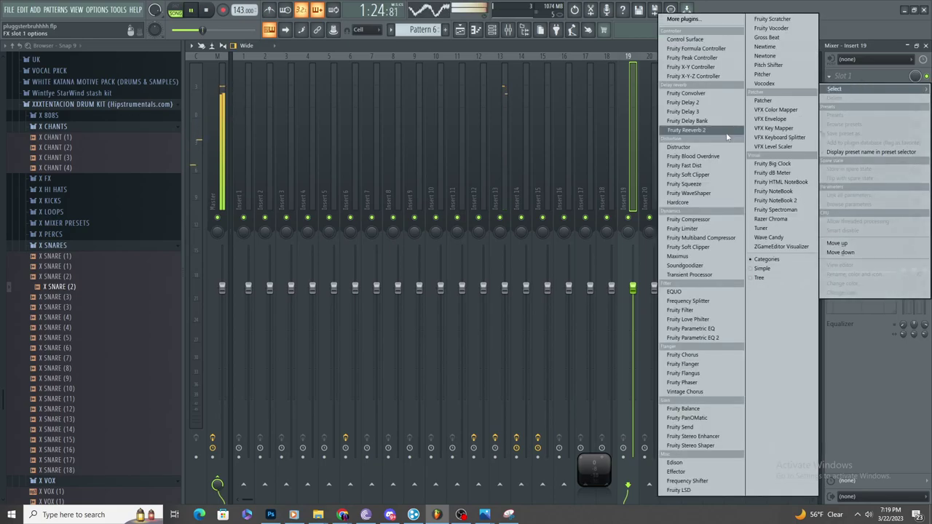
{"action": "left_click", "coordinate": [696, 130]}
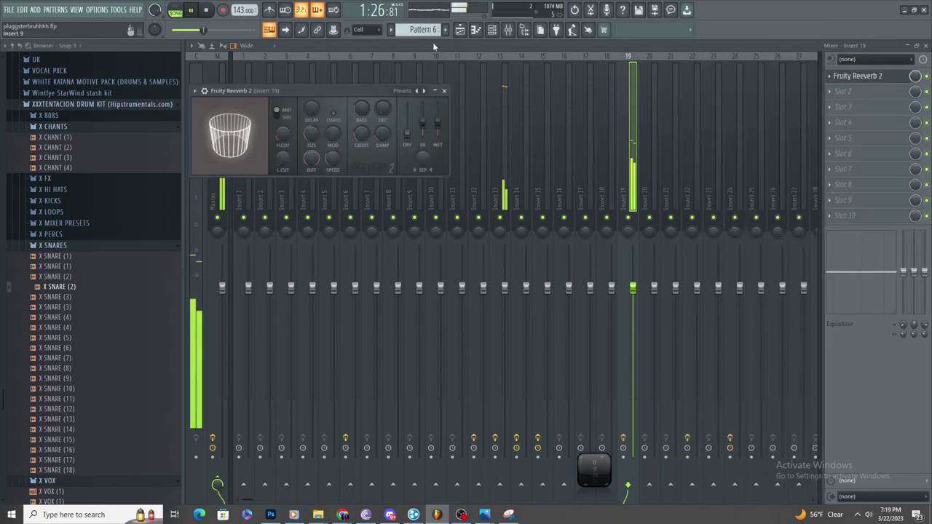
- Return to the playlist and lengthen the prodXRN-Wintfye #3 clip on Track 6 so it runs about 36 bars from 52:09:00
{"action": "left_click", "coordinate": [460, 32]}
{"action": "left_click", "coordinate": [541, 162]}
{"action": "right_click", "coordinate": [541, 176]}
{"action": "scroll", "coordinate": [474, 185], "scroll_direction": "down", "scroll_amount": 5}
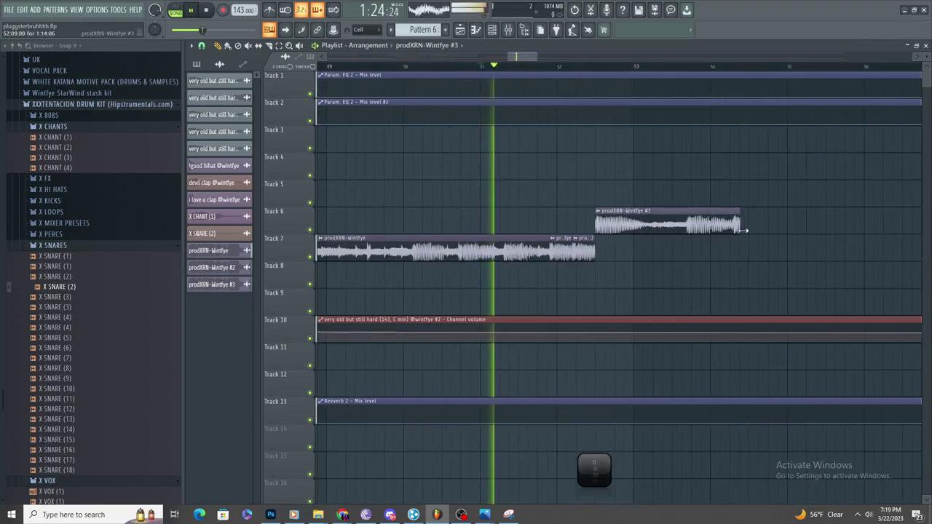
{"action": "left_click_drag", "start_coordinate": [739, 231], "coordinate": [921, 230]}
{"action": "scroll", "coordinate": [597, 272], "scroll_direction": "down", "scroll_amount": 4}
{"action": "left_click_drag", "start_coordinate": [653, 226], "coordinate": [863, 225]}
{"action": "scroll", "coordinate": [848, 313], "scroll_direction": "up", "scroll_amount": 2}
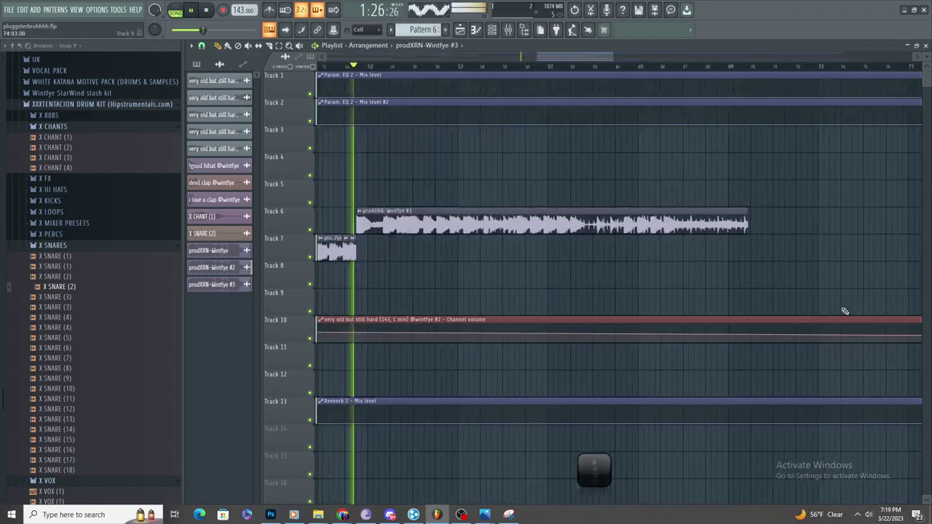
{"action": "scroll", "coordinate": [848, 311], "scroll_direction": "up", "scroll_amount": 2}
{"action": "left_click_drag", "start_coordinate": [710, 223], "coordinate": [845, 264]}
{"action": "scroll", "coordinate": [845, 264], "scroll_direction": "down", "scroll_amount": 3}
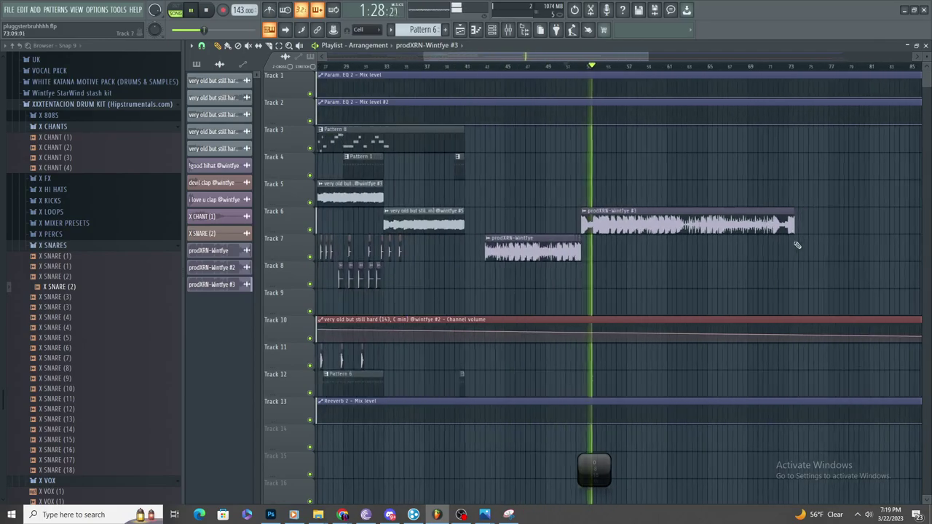
{"action": "left_click_drag", "start_coordinate": [812, 228], "coordinate": [926, 228]}
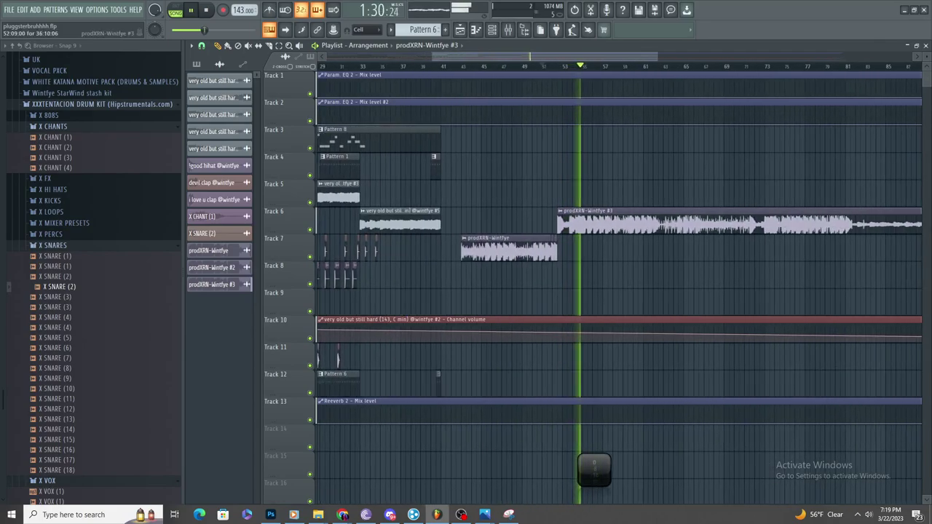
- Trim the end of the prodXRN-Wintfye #3 clip on Track 6 slightly, just after its last audio peaks
{"action": "scroll", "coordinate": [816, 276], "scroll_direction": "down", "scroll_amount": 3}
{"action": "scroll", "coordinate": [816, 276], "scroll_direction": "up", "scroll_amount": 4}
{"action": "left_click", "coordinate": [744, 264]}
{"action": "right_click", "coordinate": [752, 271]}
{"action": "scroll", "coordinate": [769, 281], "scroll_direction": "up", "scroll_amount": 3}
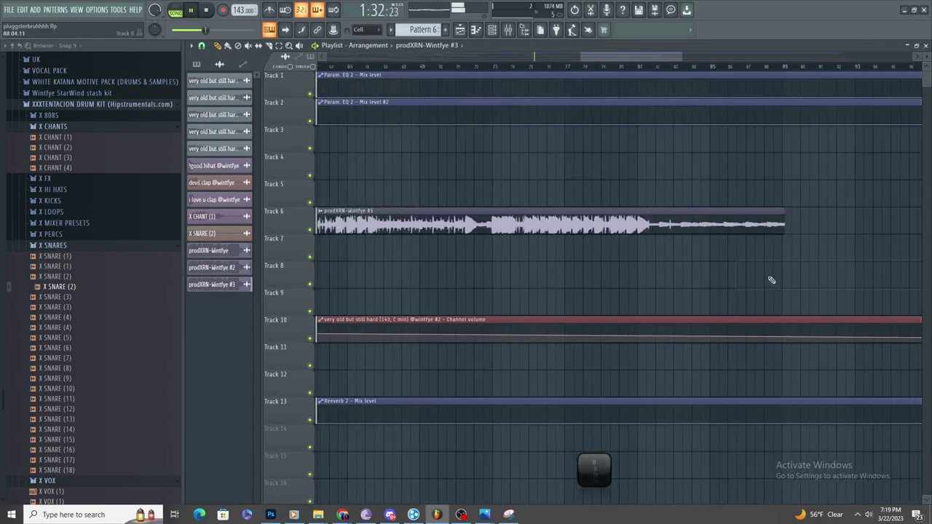
{"action": "scroll", "coordinate": [852, 270], "scroll_direction": "up", "scroll_amount": 3}
{"action": "scroll", "coordinate": [812, 238], "scroll_direction": "up", "scroll_amount": 5}
{"action": "left_click_drag", "start_coordinate": [799, 229], "coordinate": [777, 229]}
{"action": "left_click", "coordinate": [777, 252]}
{"action": "right_click", "coordinate": [778, 258]}
{"action": "scroll", "coordinate": [783, 264], "scroll_direction": "down", "scroll_amount": 2}
{"action": "scroll", "coordinate": [804, 278], "scroll_direction": "down", "scroll_amount": 2}
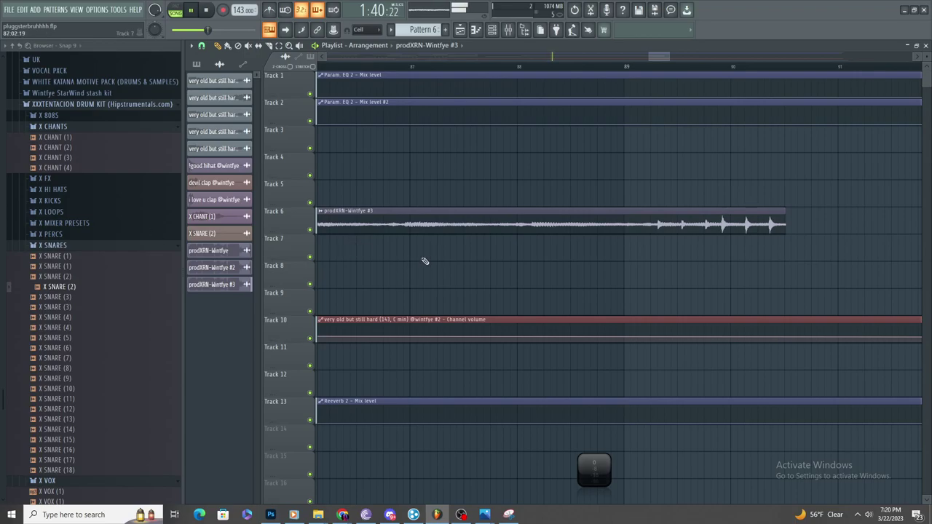
- Select the whole arrangement on the playlist timeline from bar 1 to bar 91, covering the end of the Track 6 clip
{"action": "scroll", "coordinate": [426, 260], "scroll_direction": "down", "scroll_amount": 5}
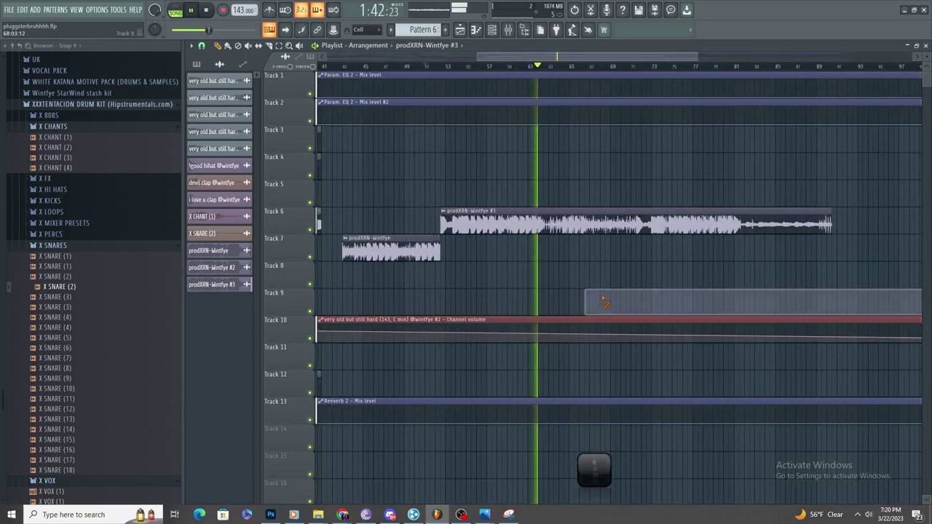
{"action": "scroll", "coordinate": [566, 293], "scroll_direction": "up", "scroll_amount": 4}
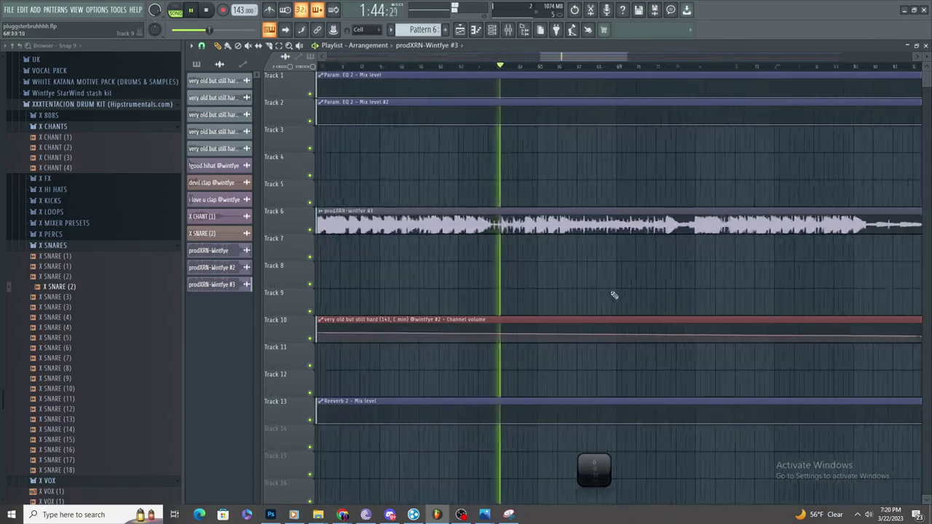
{"action": "scroll", "coordinate": [616, 295], "scroll_direction": "down", "scroll_amount": 4}
{"action": "left_click_drag", "start_coordinate": [705, 67], "coordinate": [291, 67]}
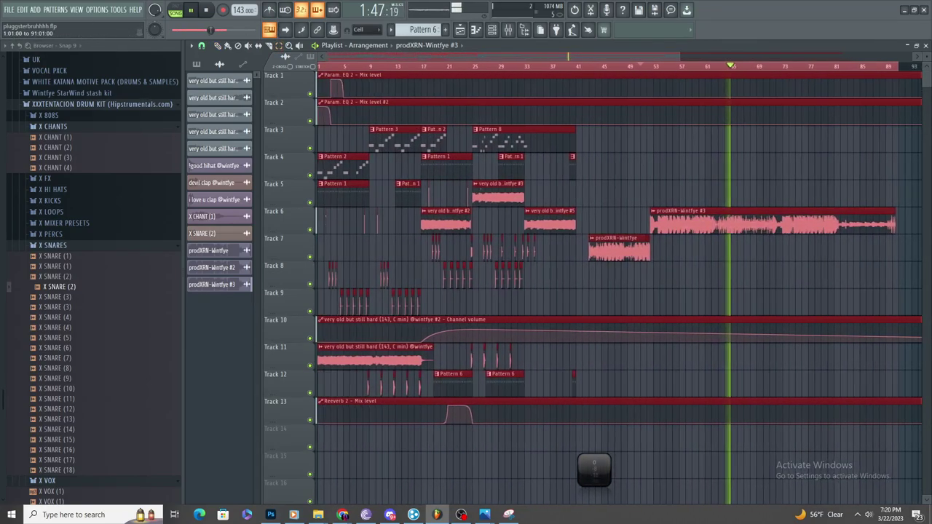
{"action": "left_click", "coordinate": [10, 9]}
{"action": "mouse_move", "coordinate": [58, 89]}
{"action": "left_click", "coordinate": [204, 97]}
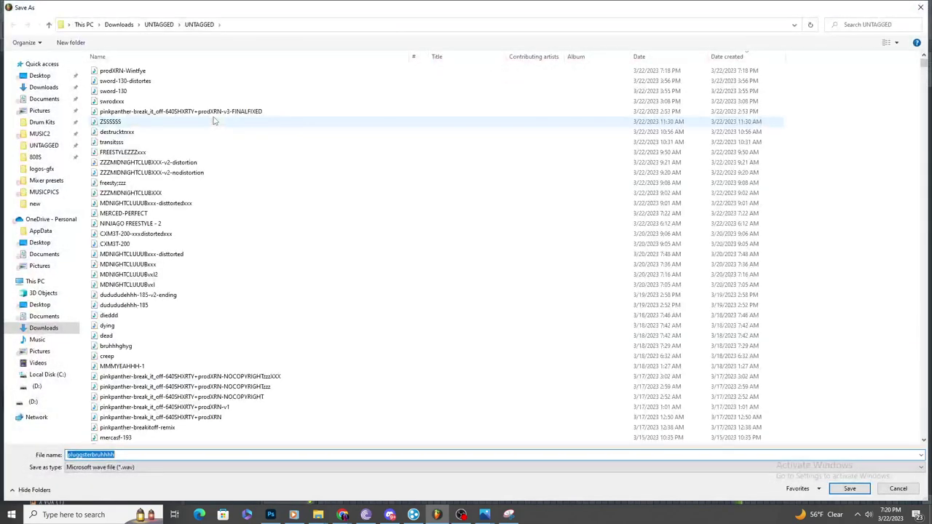
{"action": "left_click", "coordinate": [237, 73]}
{"action": "left_click", "coordinate": [133, 455]}
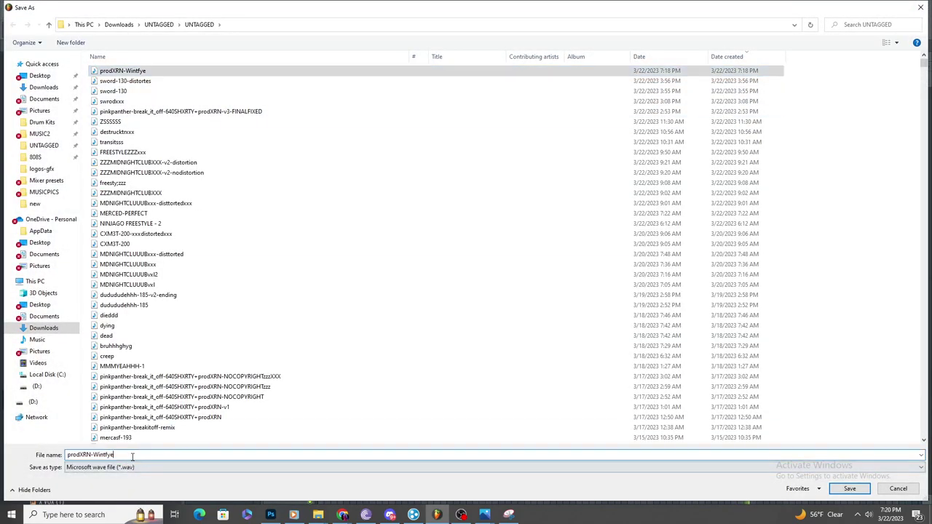
{"action": "type", "text": "-"}
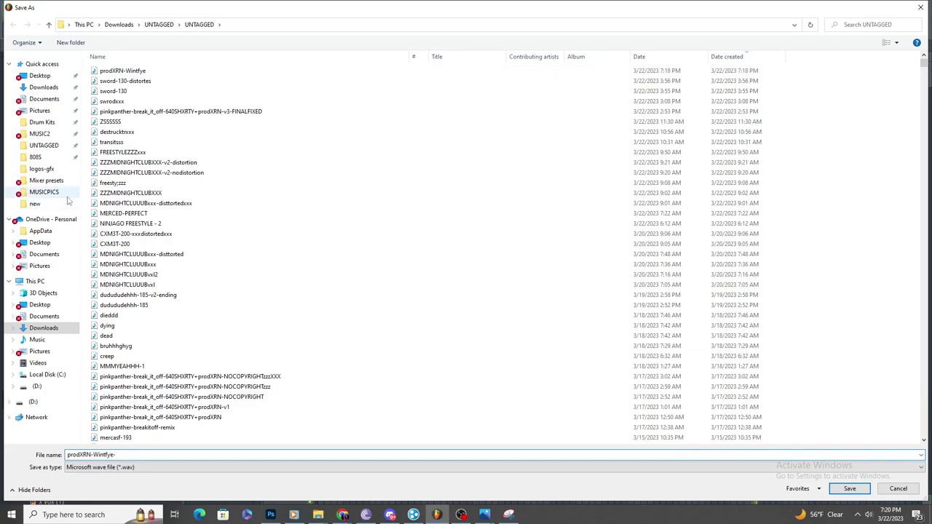
{"action": "left_click", "coordinate": [920, 7]}
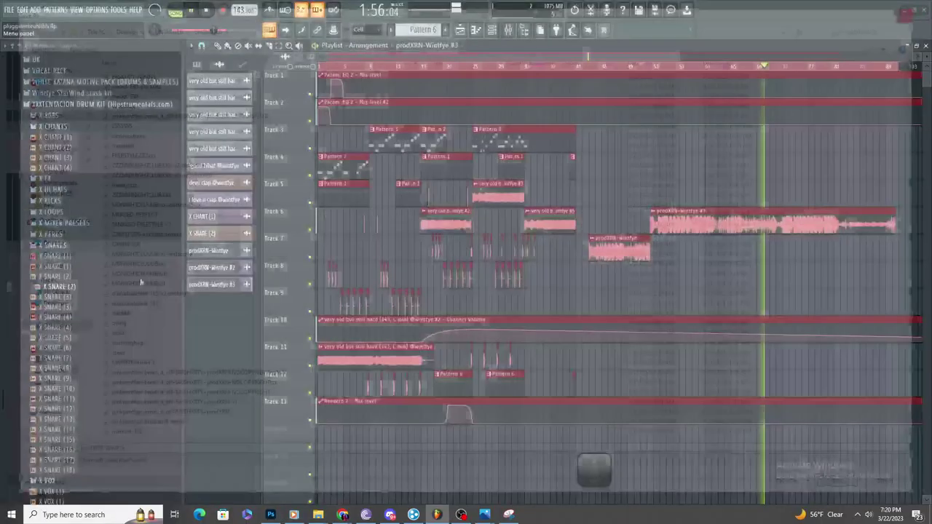
- Export the selected arrangement as a wave file named prodXRN-Wintfye-143 in the UNTAGGED folder
{"action": "left_click", "coordinate": [11, 9]}
{"action": "mouse_move", "coordinate": [44, 92]}
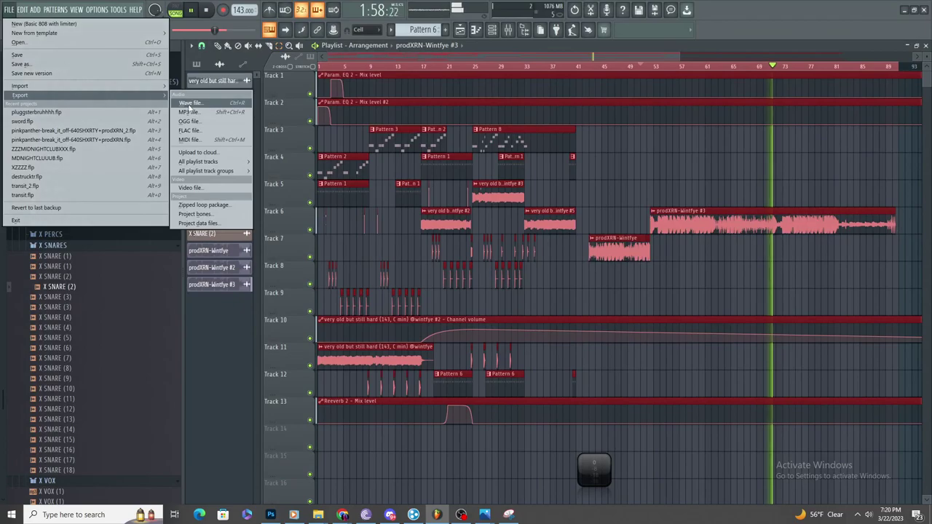
{"action": "left_click", "coordinate": [198, 99]}
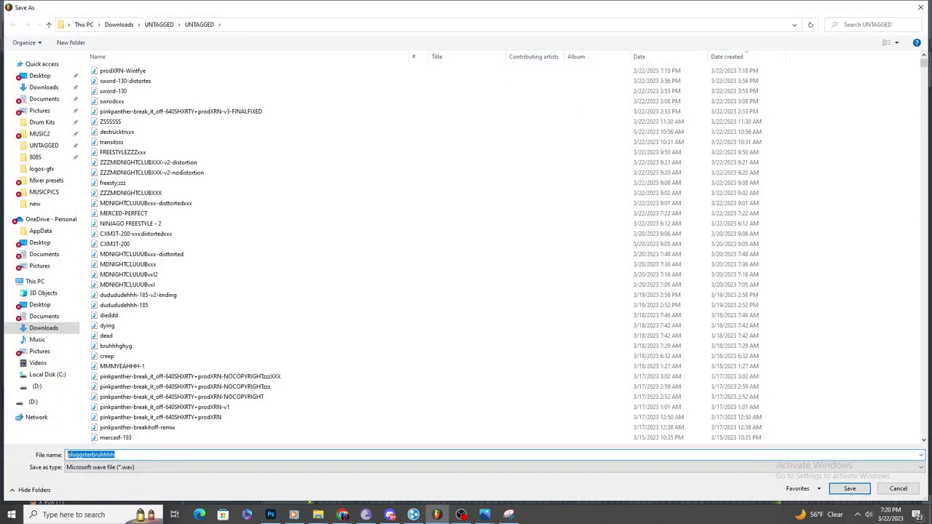
{"action": "left_click", "coordinate": [153, 70]}
{"action": "left_click", "coordinate": [120, 453]}
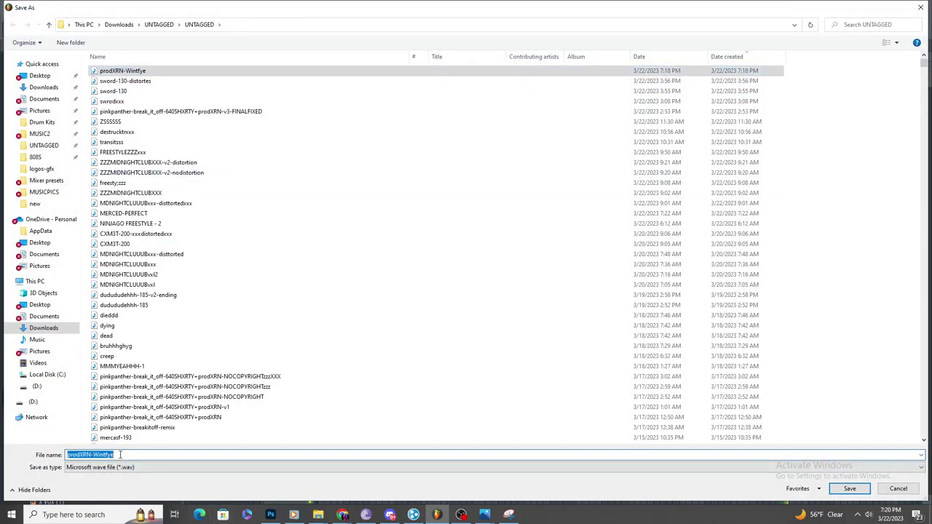
{"action": "type", "text": "-143"}
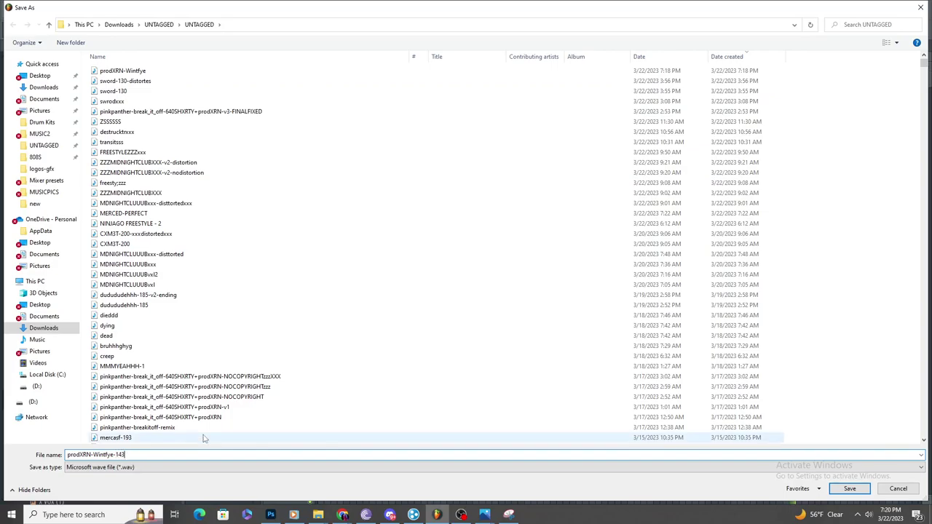
{"action": "key", "text": "Return"}
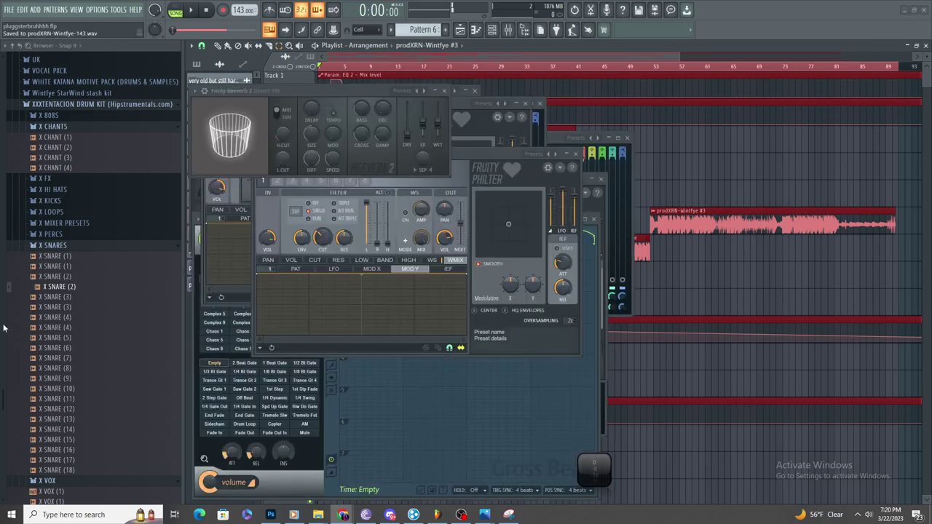
- Switch to File Explorer, play the exported prodXRN-Wintfye-143 file in Windows Media Player, and return to FL Studio
{"action": "left_click", "coordinate": [318, 514]}
{"action": "left_click", "coordinate": [267, 470]}
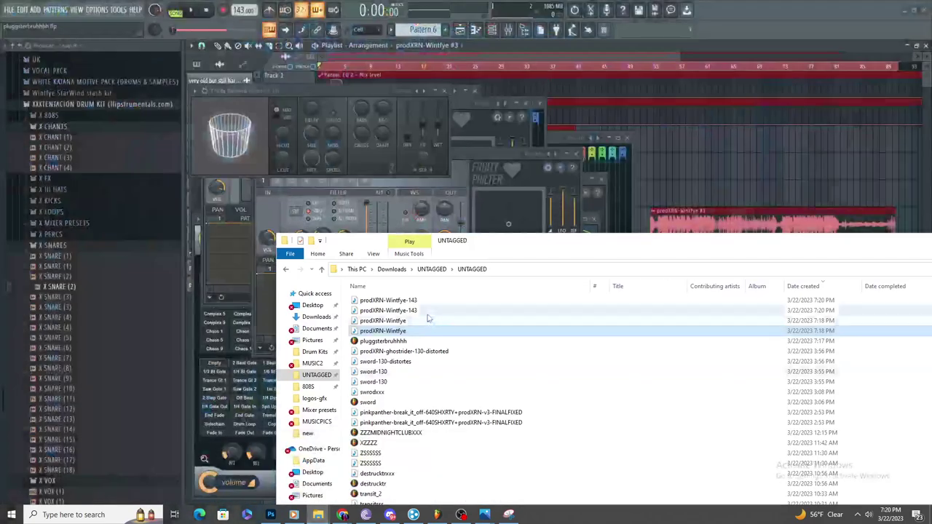
{"action": "left_click", "coordinate": [427, 313]}
{"action": "double_click", "coordinate": [428, 313]}
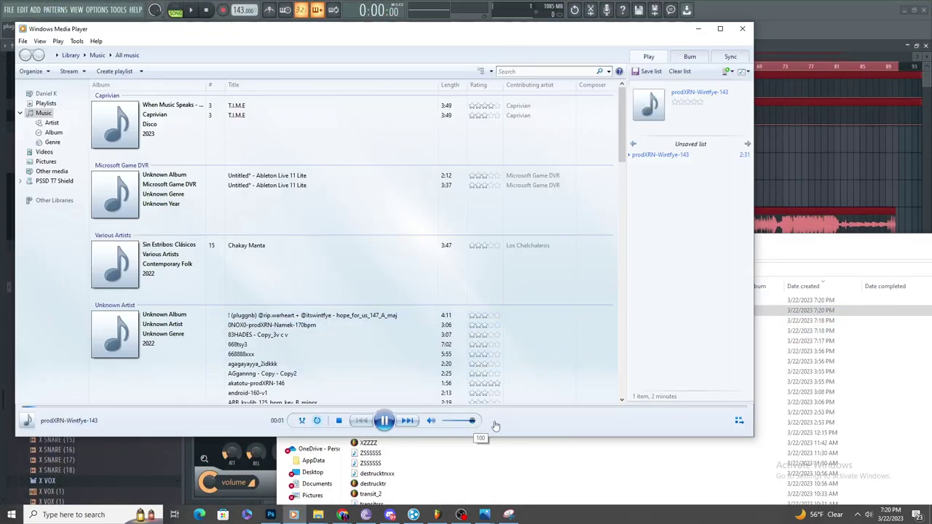
{"action": "left_click", "coordinate": [441, 468]}
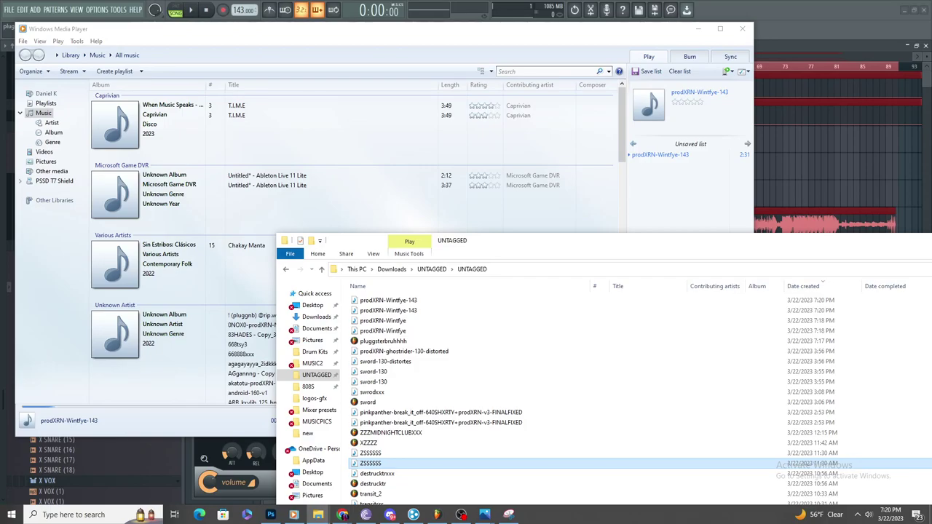
{"action": "left_click", "coordinate": [342, 515]}
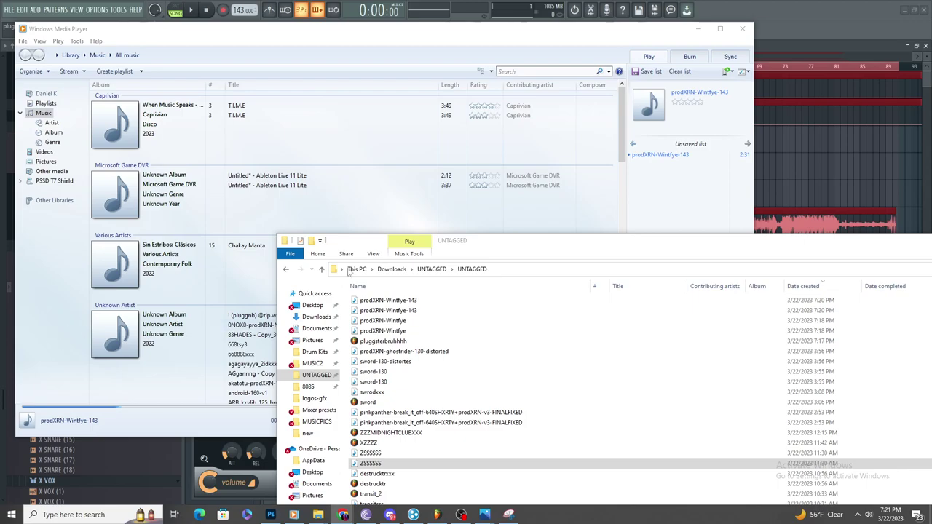
{"action": "key", "text": "alt+Tab"}
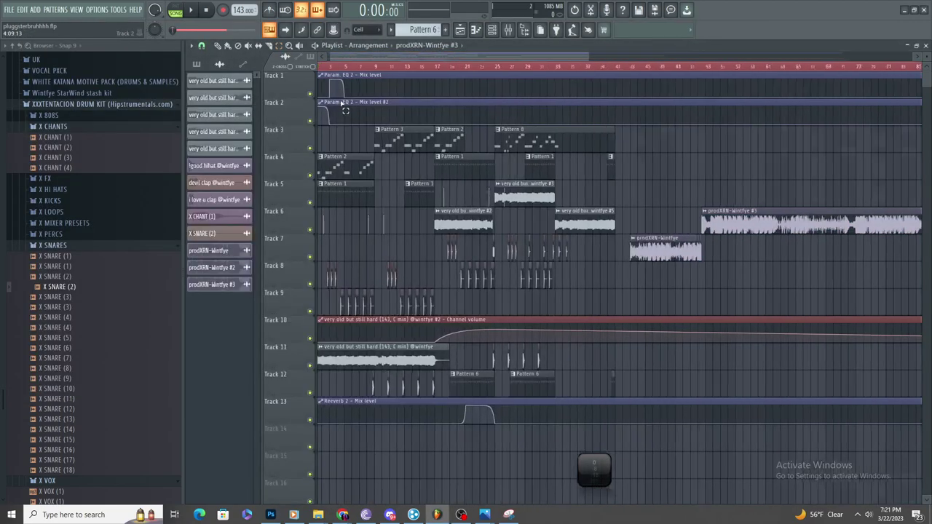
{"action": "left_click", "coordinate": [293, 514]}
{"action": "left_click", "coordinate": [386, 466]}
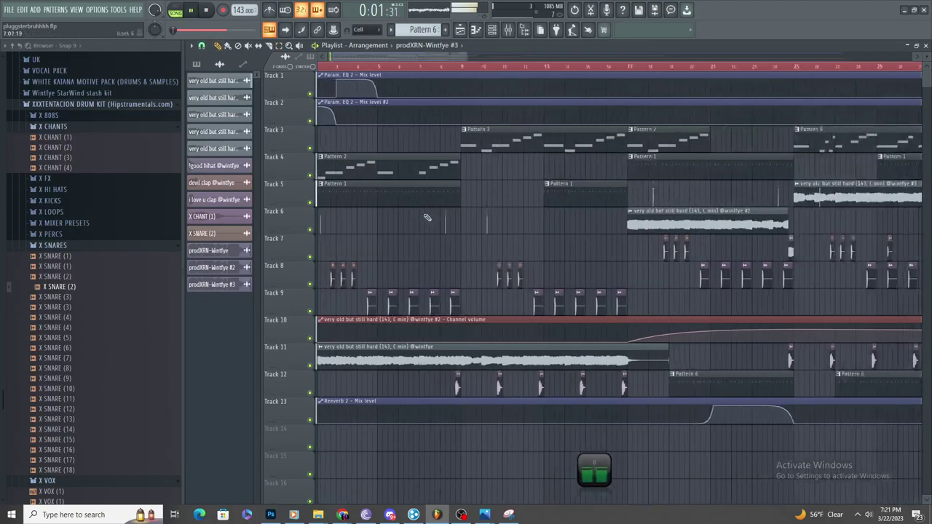
- Open Pattern 2 from Track 4 in the piano roll and set the Wave Candy meter to Spectrum mode
{"action": "double_click", "coordinate": [374, 173]}
{"action": "scroll", "coordinate": [348, 211], "scroll_direction": "up", "scroll_amount": 4}
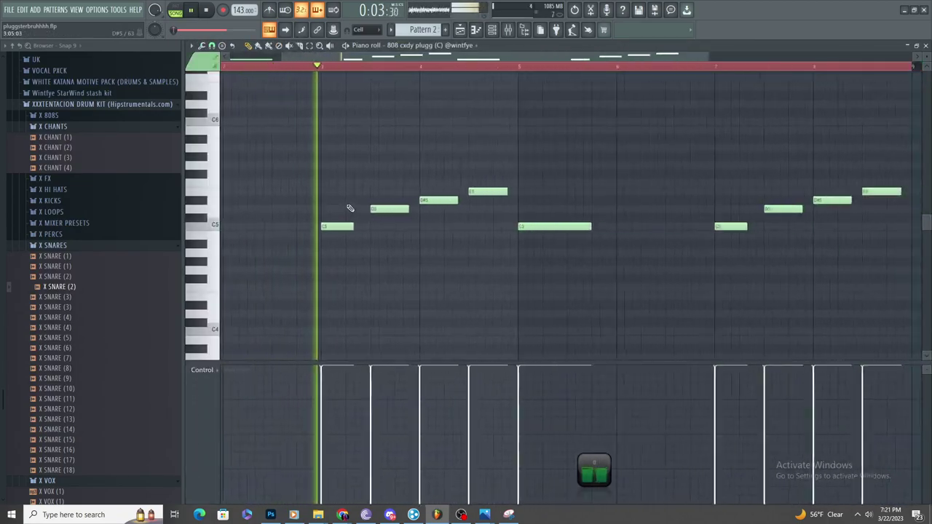
{"action": "double_click", "coordinate": [601, 474]}
{"action": "right_click", "coordinate": [487, 286]}
{"action": "double_click", "coordinate": [599, 474]}
{"action": "right_click", "coordinate": [627, 336]}
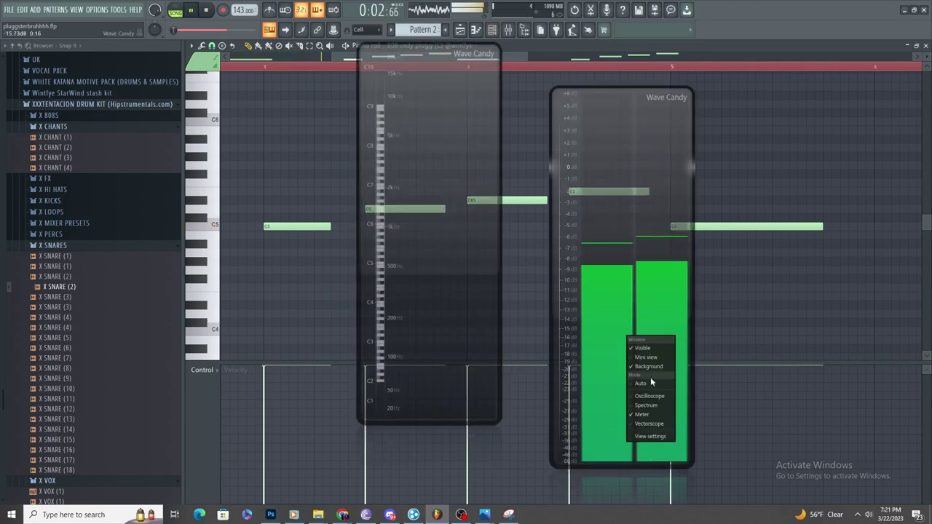
{"action": "left_click", "coordinate": [645, 405]}
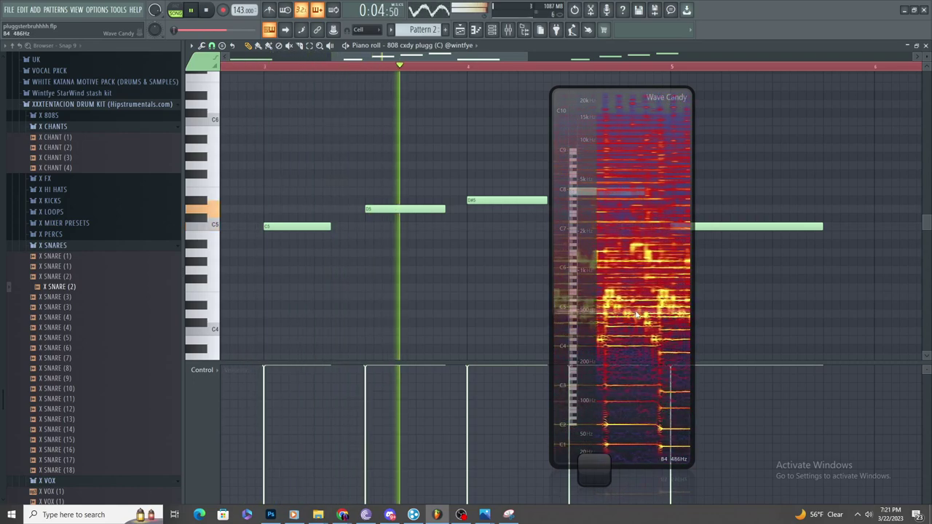
- Set the playback position to bar 3 and open the first Fruity parametric EQ 2 on mixer Insert 15 during playback
{"action": "scroll", "coordinate": [271, 244], "scroll_direction": "up", "scroll_amount": 3}
{"action": "left_click", "coordinate": [281, 68]}
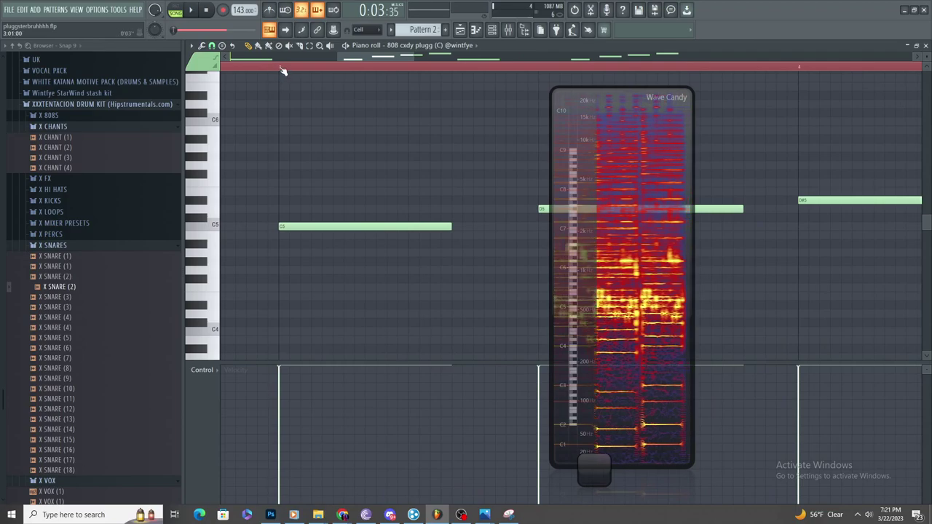
{"action": "key", "text": "F5"}
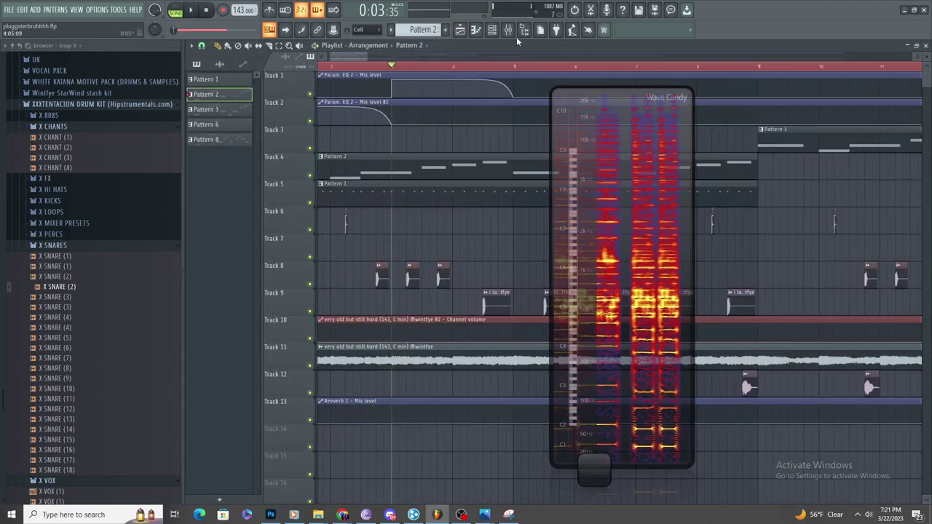
{"action": "key", "text": "F9"}
{"action": "left_click", "coordinate": [382, 133]}
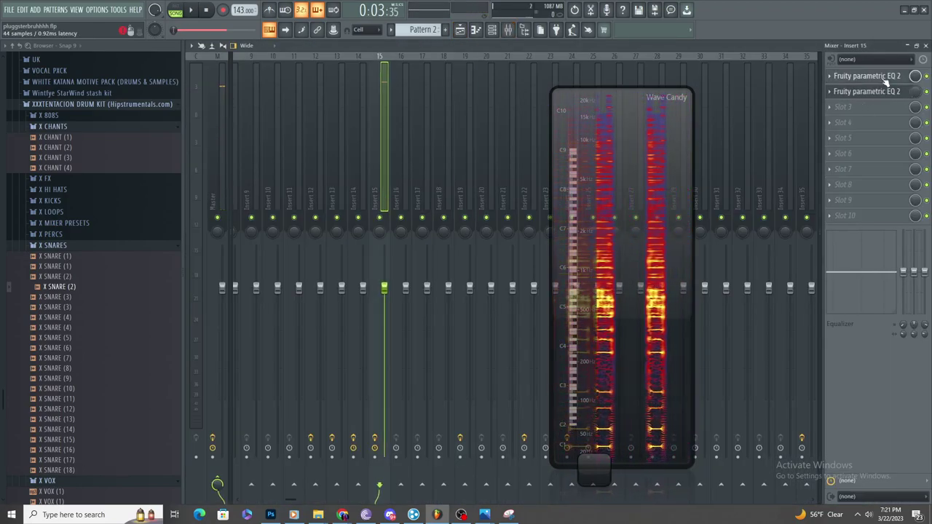
{"action": "left_click", "coordinate": [866, 76]}
{"action": "key", "text": "space"}
- Reshape Insert 15's EQ curve by boosting just below the high-frequency cutoff and lowering the low shelf at about 25 Hz
{"action": "left_click_drag", "start_coordinate": [389, 219], "coordinate": [380, 176]}
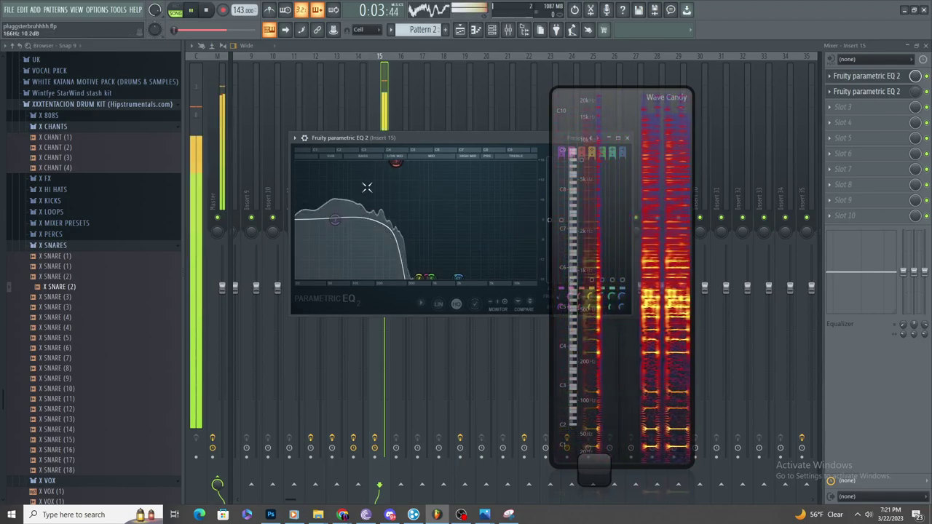
{"action": "key", "text": "space"}
{"action": "key", "text": "space"}
{"action": "mouse_move", "coordinate": [395, 172]}
{"action": "left_mouse_down"}
{"action": "mouse_move", "coordinate": [416, 245]}
{"action": "mouse_move", "coordinate": [440, 271]}
{"action": "mouse_move", "coordinate": [427, 266]}
{"action": "mouse_move", "coordinate": [387, 167]}
{"action": "mouse_move", "coordinate": [430, 271]}
{"action": "mouse_move", "coordinate": [386, 177]}
{"action": "mouse_move", "coordinate": [391, 165]}
{"action": "left_mouse_up"}
{"action": "key", "text": "space"}
{"action": "key", "text": "space"}
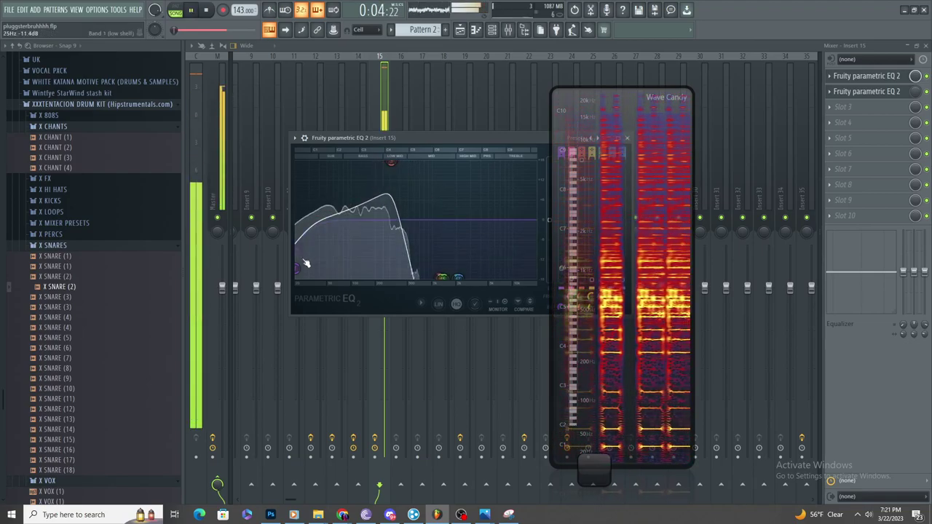
{"action": "left_click_drag", "start_coordinate": [297, 268], "coordinate": [297, 270]}
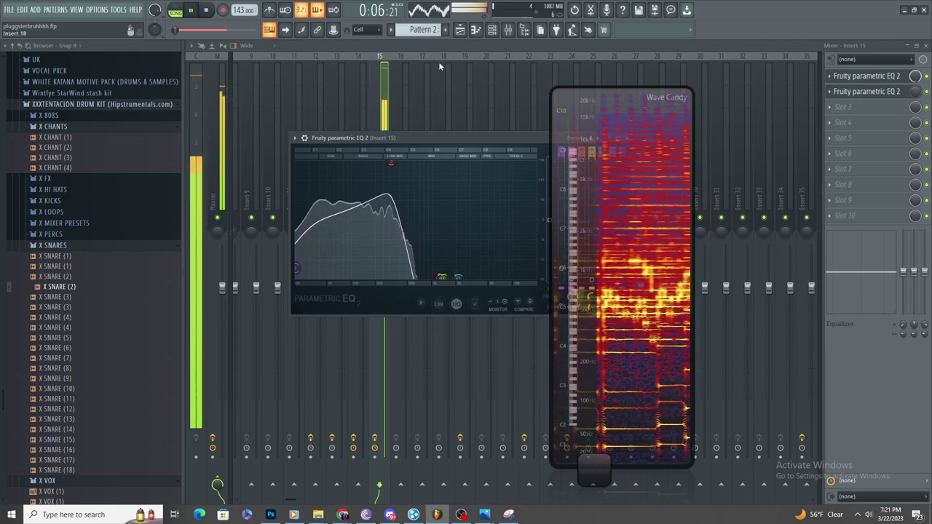
- Play the opening bars of the arrangement from the playlist to check the adjusted EQ
{"action": "left_click", "coordinate": [459, 29]}
{"action": "scroll", "coordinate": [435, 150], "scroll_direction": "down", "scroll_amount": 2}
{"action": "scroll", "coordinate": [434, 150], "scroll_direction": "up", "scroll_amount": 3}
{"action": "key", "text": "space"}
{"action": "key", "text": "space"}
{"action": "right_click", "coordinate": [385, 80]}
{"action": "left_click", "coordinate": [399, 95]}
{"action": "scroll", "coordinate": [415, 136], "scroll_direction": "down", "scroll_amount": 3}
{"action": "scroll", "coordinate": [416, 135], "scroll_direction": "up", "scroll_amount": 2}
{"action": "scroll", "coordinate": [423, 137], "scroll_direction": "down", "scroll_amount": 4}
- Raise the Windows output volume and replay the opening bars of the arrangement
{"action": "left_click", "coordinate": [868, 516]}
{"action": "left_click_drag", "start_coordinate": [860, 493], "coordinate": [900, 492]}
{"action": "left_click", "coordinate": [500, 275]}
{"action": "key", "text": "space"}
{"action": "key", "text": "space"}
{"action": "right_click", "coordinate": [500, 275]}
{"action": "scroll", "coordinate": [473, 257], "scroll_direction": "down", "scroll_amount": 2}
{"action": "scroll", "coordinate": [472, 257], "scroll_direction": "up", "scroll_amount": 3}
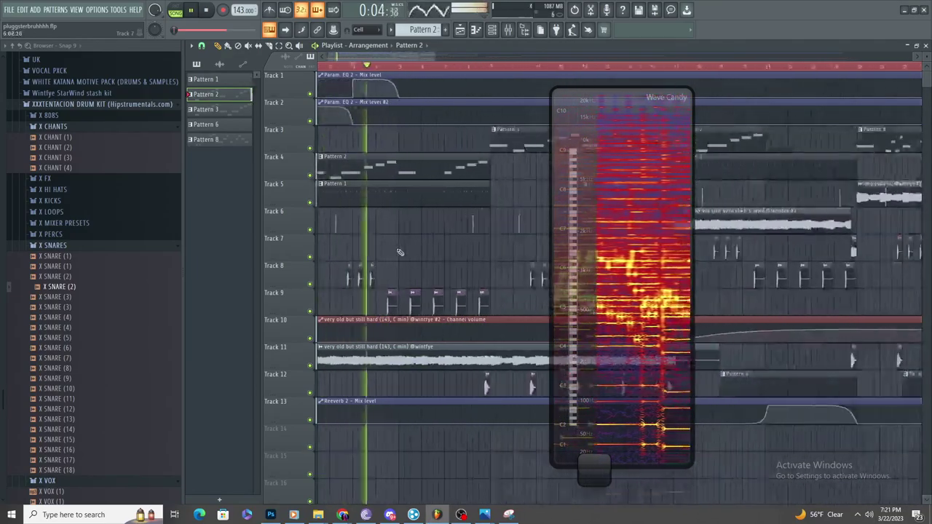
{"action": "scroll", "coordinate": [358, 248], "scroll_direction": "down", "scroll_amount": 2}
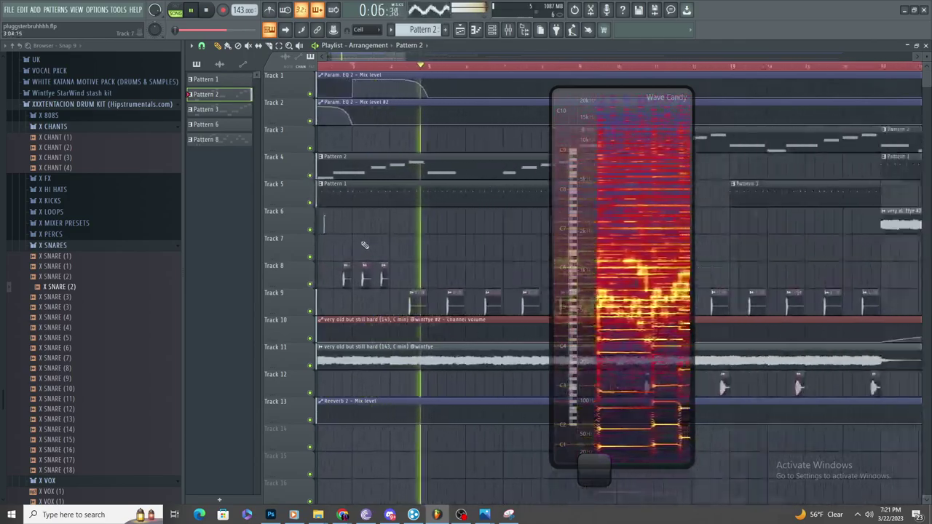
- Move the band 3 peak of Insert 15's Fruity parametric EQ 2 to 164 Hz at 18 dB and lower the upper cutoff band
{"action": "scroll", "coordinate": [353, 241], "scroll_direction": "down", "scroll_amount": 2}
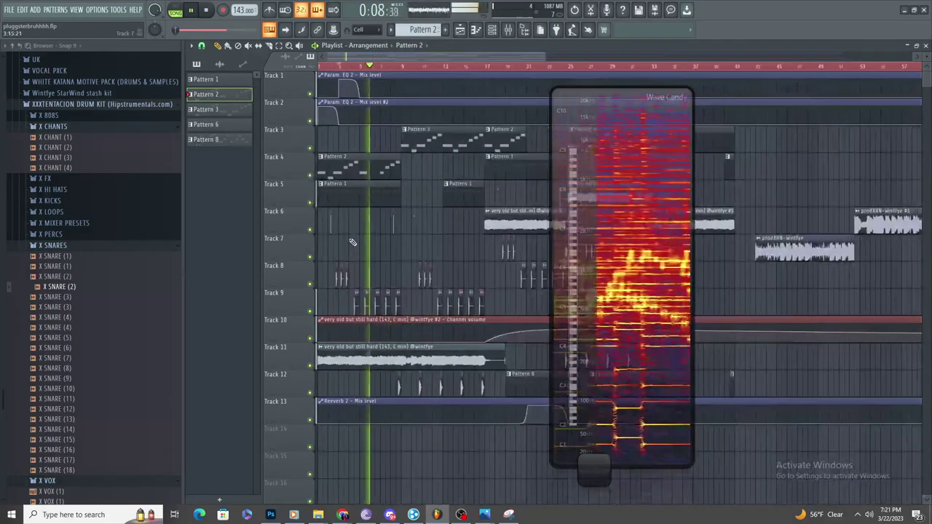
{"action": "scroll", "coordinate": [364, 244], "scroll_direction": "up", "scroll_amount": 2}
{"action": "left_click", "coordinate": [434, 271]}
{"action": "scroll", "coordinate": [333, 187], "scroll_direction": "down", "scroll_amount": 1}
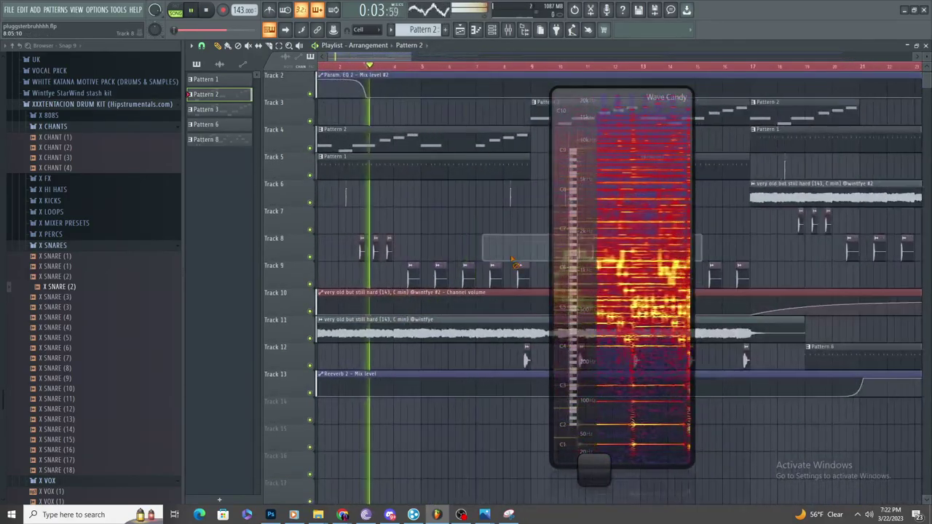
{"action": "left_click", "coordinate": [508, 30]}
{"action": "key", "text": "space"}
{"action": "left_click", "coordinate": [862, 91]}
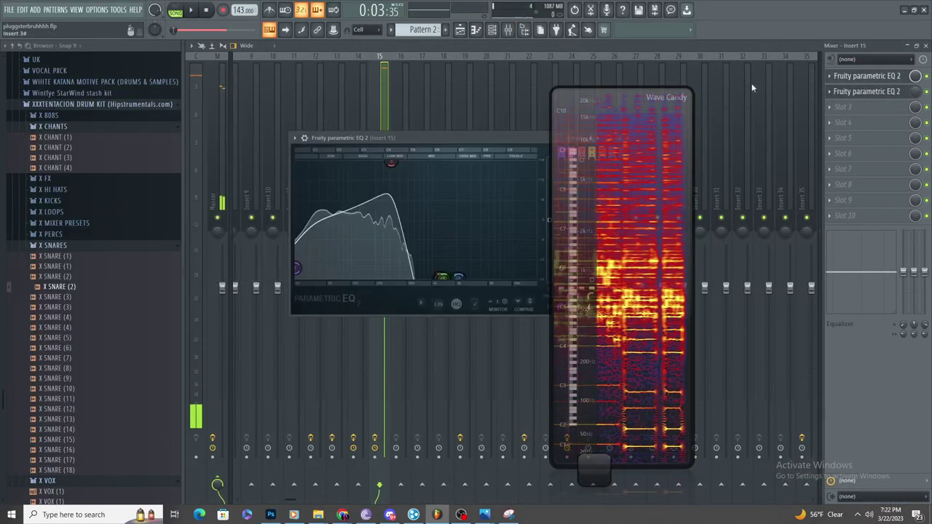
{"action": "key", "text": "space"}
{"action": "left_click_drag", "start_coordinate": [400, 174], "coordinate": [371, 165]}
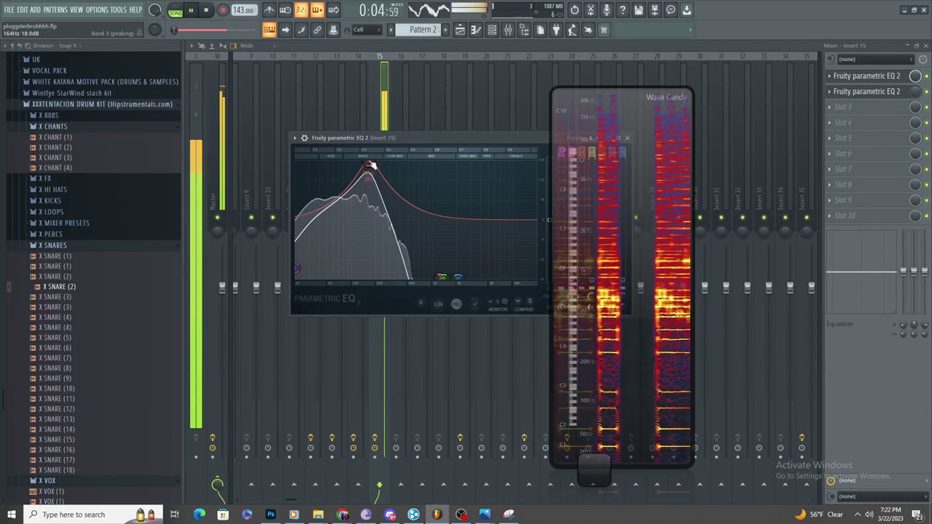
{"action": "left_click_drag", "start_coordinate": [442, 276], "coordinate": [437, 277]}
{"action": "key", "text": "space"}
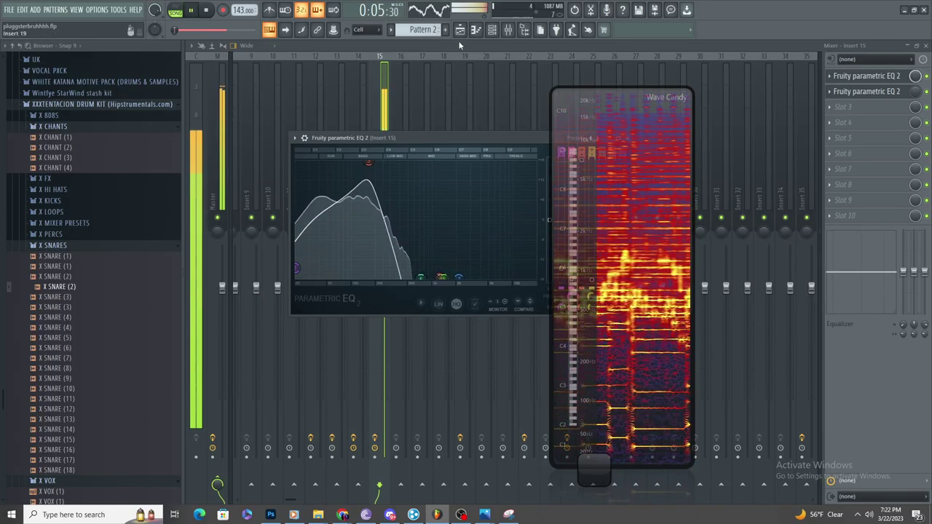
- Return to the playlist and play the opening bars to check the reshaped EQ
{"action": "left_click", "coordinate": [459, 29]}
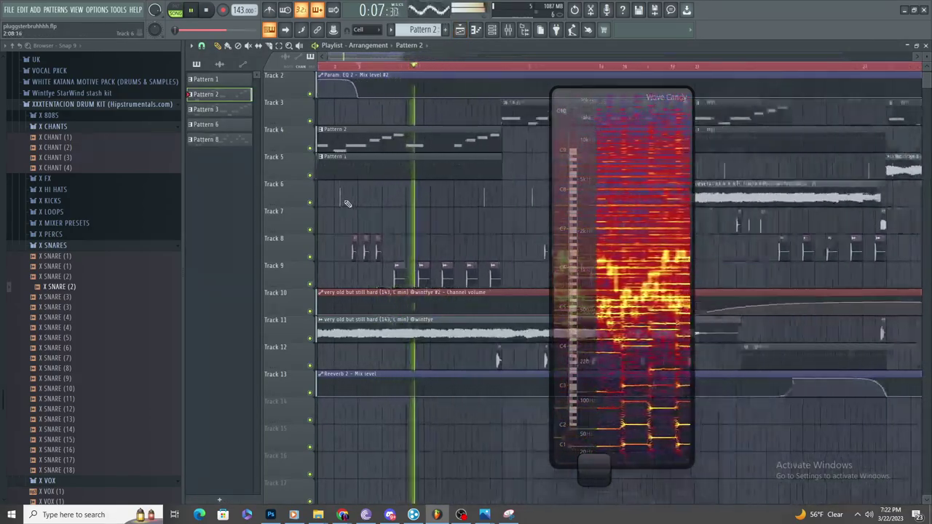
{"action": "scroll", "coordinate": [345, 182], "scroll_direction": "up", "scroll_amount": 1}
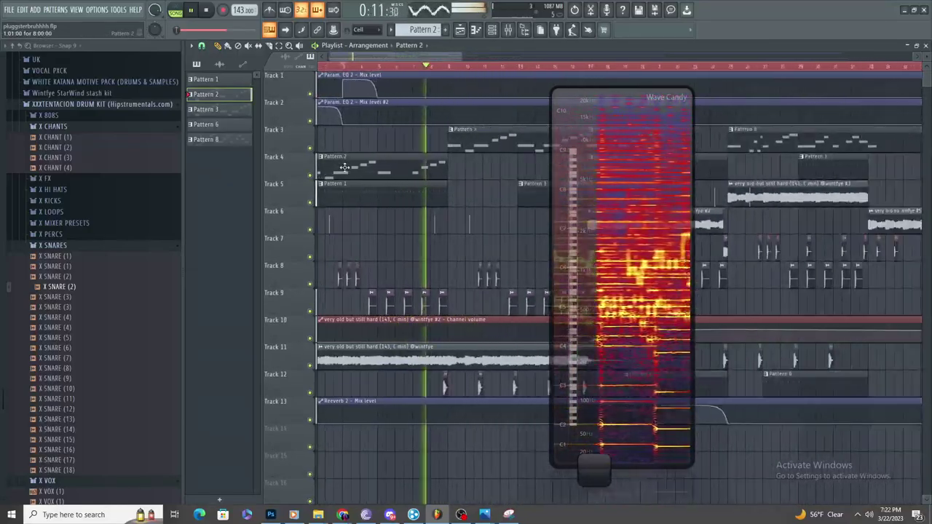
{"action": "scroll", "coordinate": [357, 181], "scroll_direction": "up", "scroll_amount": 1}
{"action": "scroll", "coordinate": [362, 189], "scroll_direction": "down", "scroll_amount": 4}
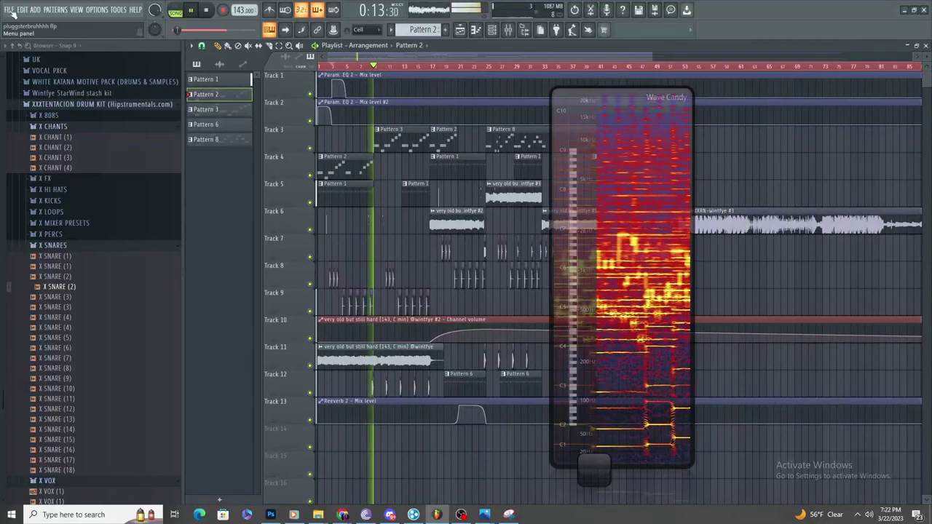
- Export the arrangement as a wave file
{"action": "left_click", "coordinate": [11, 10]}
{"action": "mouse_move", "coordinate": [164, 96]}
{"action": "left_click", "coordinate": [186, 104]}
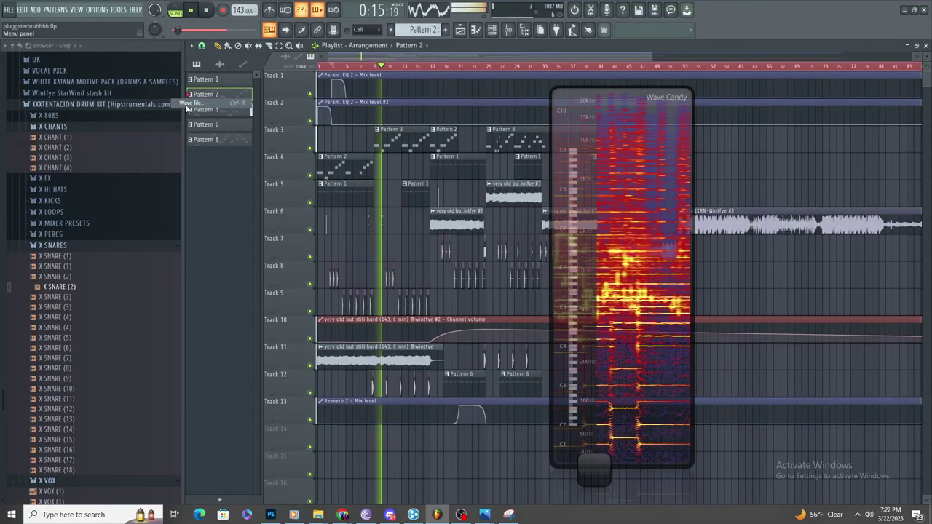
{"action": "left_click", "coordinate": [917, 8]}
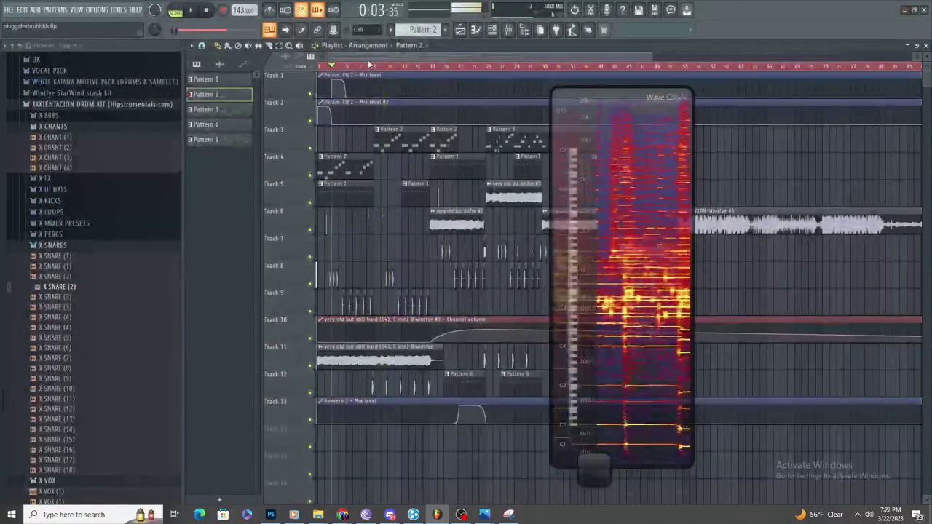
- Try to raise the Param. EQ 2 - Mix level #2 automation to 100% at bar 10, falling to 0% at 10:09:00
{"action": "scroll", "coordinate": [404, 114], "scroll_direction": "up", "scroll_amount": 2}
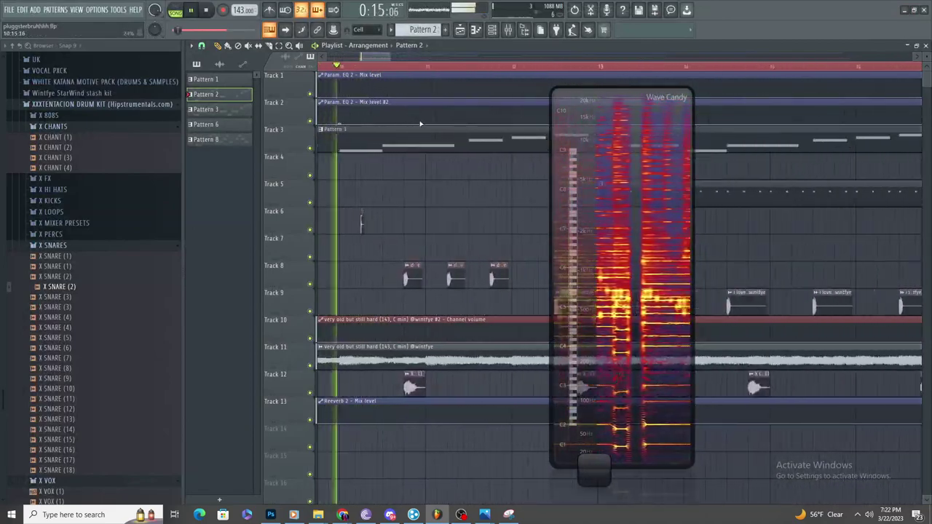
{"action": "scroll", "coordinate": [418, 124], "scroll_direction": "down", "scroll_amount": 3}
{"action": "key", "text": "space"}
{"action": "key", "text": "space"}
{"action": "scroll", "coordinate": [374, 123], "scroll_direction": "up", "scroll_amount": 4}
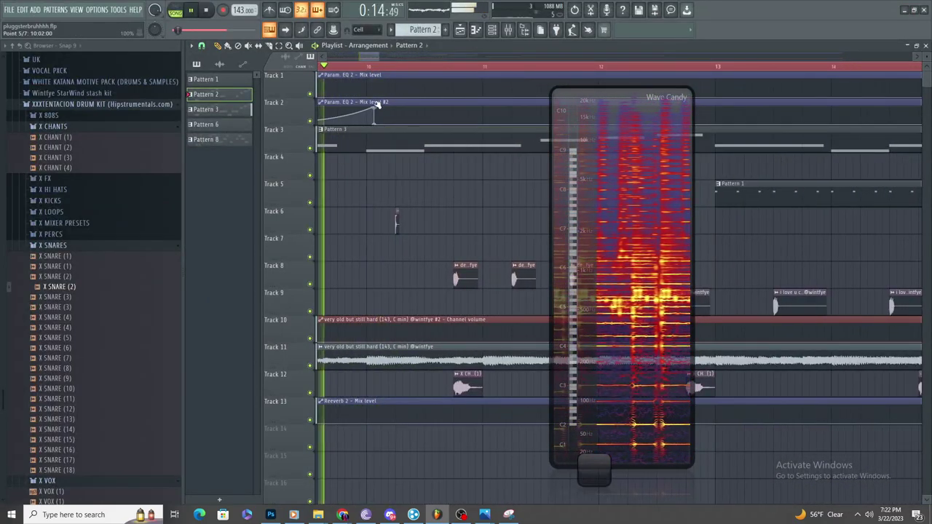
{"action": "left_click_drag", "start_coordinate": [375, 103], "coordinate": [380, 90]}
{"action": "key", "text": "ctrl+z"}
{"action": "right_click", "coordinate": [368, 105]}
{"action": "key", "text": "space"}
{"action": "key", "text": "space"}
{"action": "right_click", "coordinate": [426, 124]}
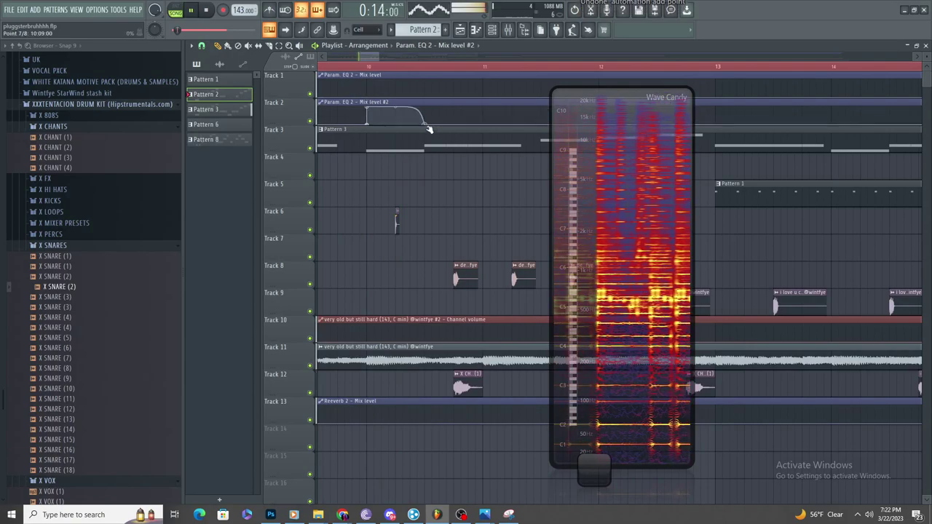
- Try to raise the Param. EQ 2 - Mix level automation on Track 1 from 10:01:00 and audition the passage
{"action": "key", "text": "space"}
{"action": "key", "text": "space"}
{"action": "right_click", "coordinate": [369, 95]}
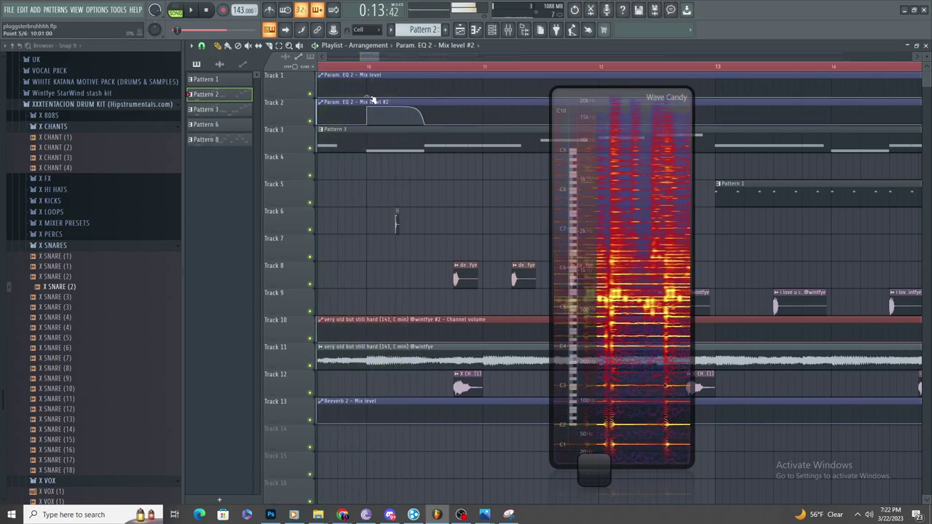
{"action": "left_click_drag", "start_coordinate": [369, 95], "coordinate": [368, 69]}
{"action": "right_click", "coordinate": [425, 93]}
{"action": "key", "text": "space"}
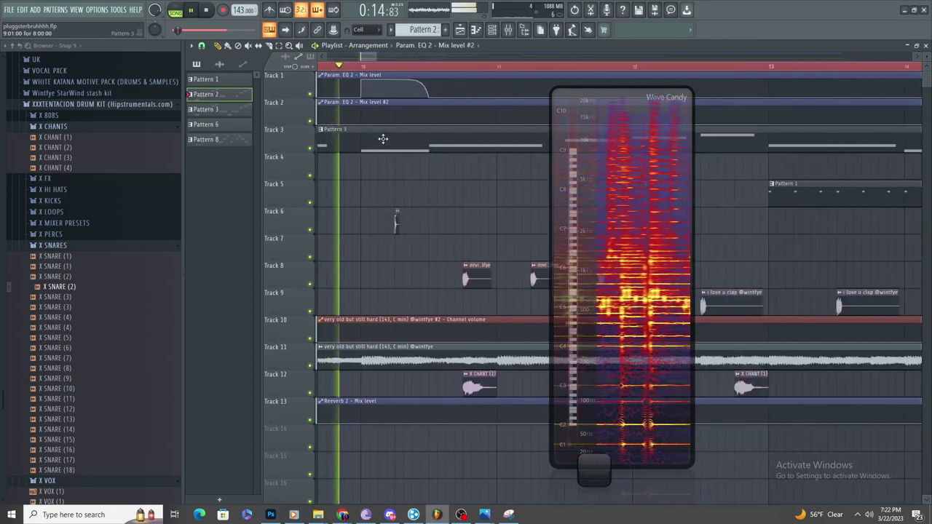
{"action": "scroll", "coordinate": [381, 142], "scroll_direction": "up", "scroll_amount": 2}
{"action": "key", "text": "space"}
{"action": "key", "text": "space"}
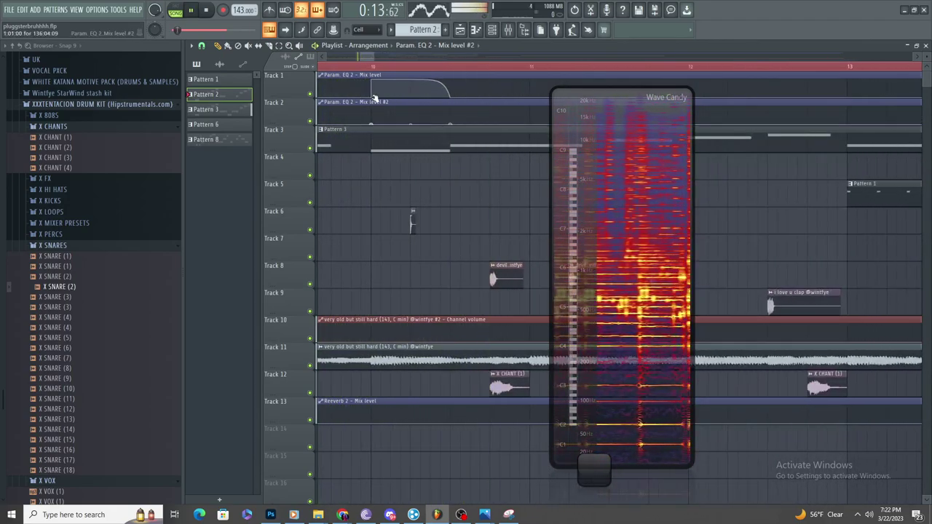
{"action": "key", "text": "space"}
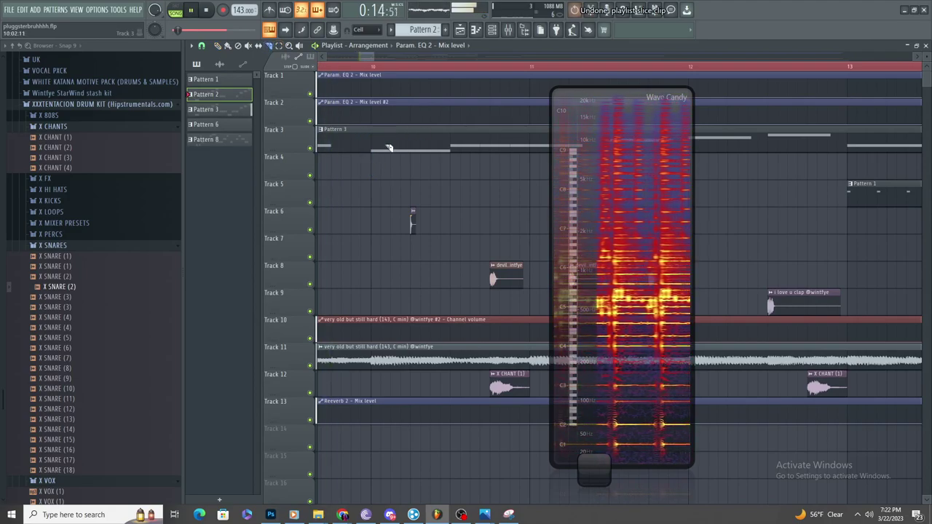
- Delete the sliced Pattern 3 section at bar 10 on Track 3 and place a new empty pattern there on Track 4
{"action": "left_click", "coordinate": [218, 46]}
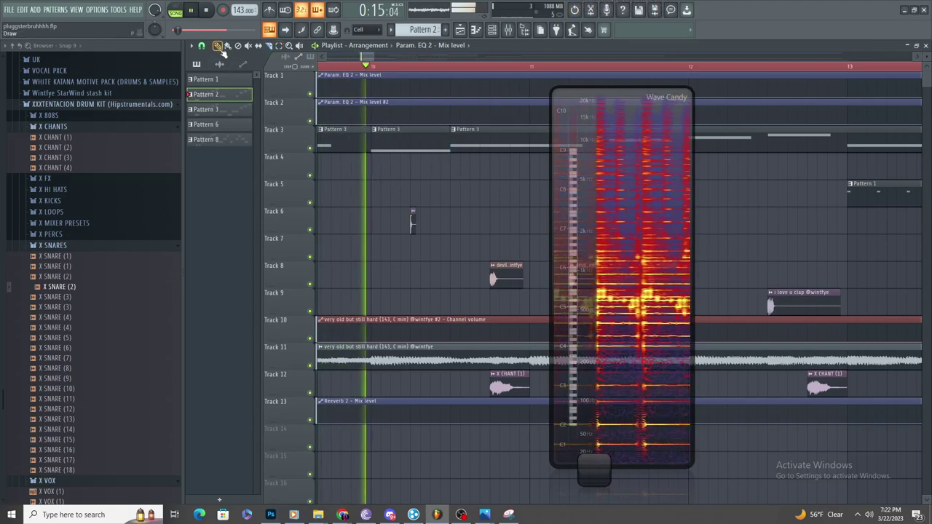
{"action": "right_click", "coordinate": [403, 144]}
{"action": "left_click", "coordinate": [219, 123]}
{"action": "left_click", "coordinate": [380, 167]}
{"action": "right_click", "coordinate": [380, 167]}
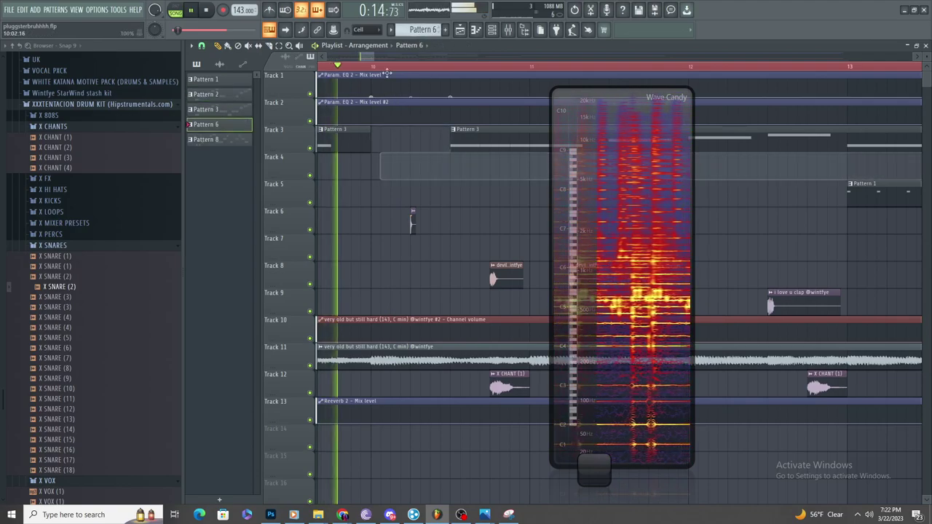
{"action": "key", "text": "F4"}
{"action": "left_click", "coordinate": [367, 177]}
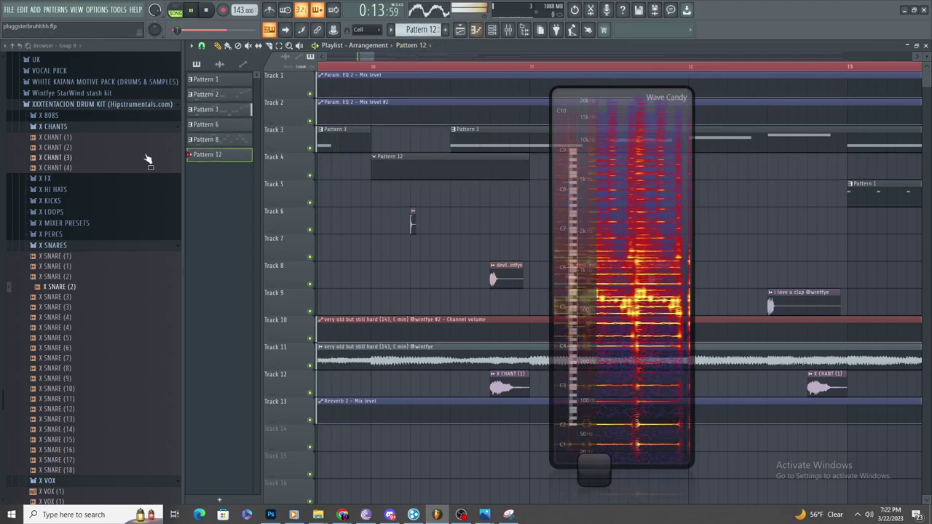
- Expand the X 808S sample folder of the XXXTENTACION drum kit and stop playback
{"action": "left_click", "coordinate": [124, 116]}
{"action": "scroll", "coordinate": [133, 197], "scroll_direction": "up", "scroll_amount": 5}
{"action": "key", "text": "space"}
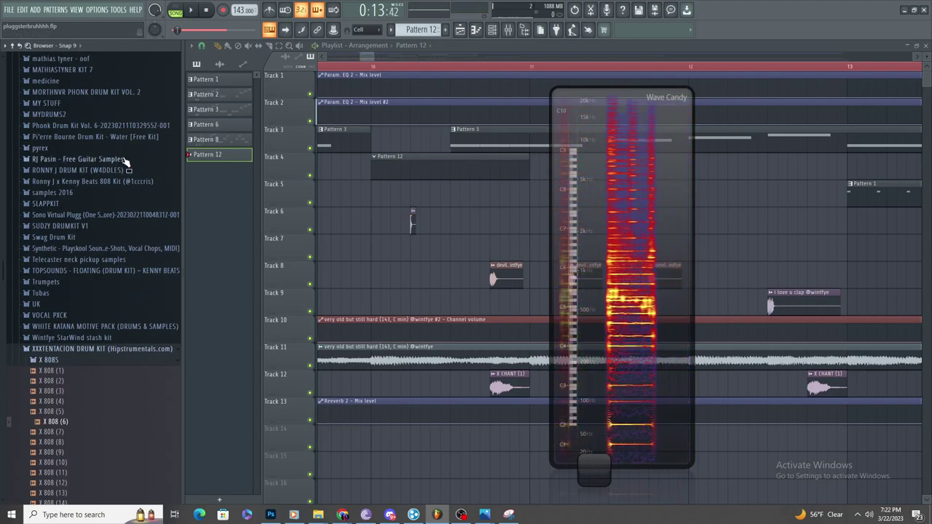
{"action": "left_click", "coordinate": [475, 31]}
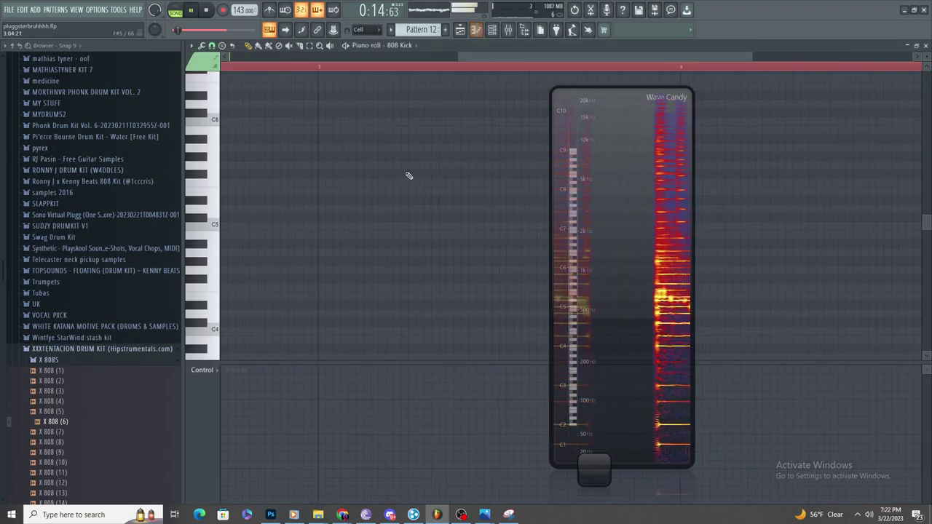
{"action": "left_click", "coordinate": [412, 46]}
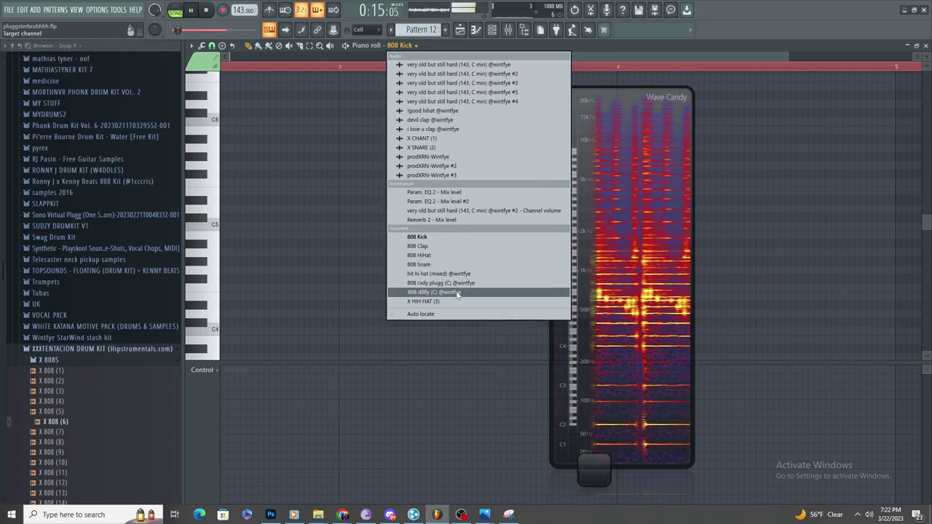
{"action": "left_click", "coordinate": [444, 292]}
{"action": "left_click_drag", "start_coordinate": [359, 226], "coordinate": [332, 226]}
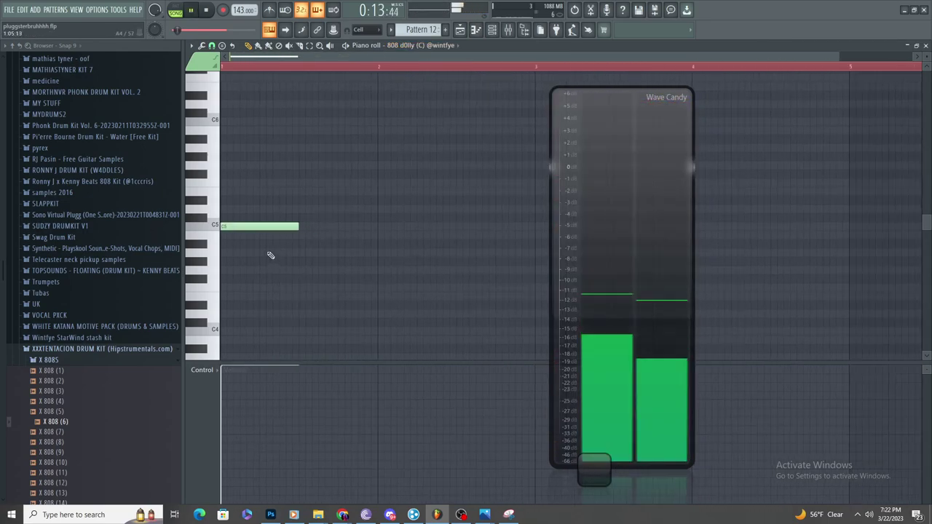
{"action": "left_click_drag", "start_coordinate": [237, 226], "coordinate": [281, 230]}
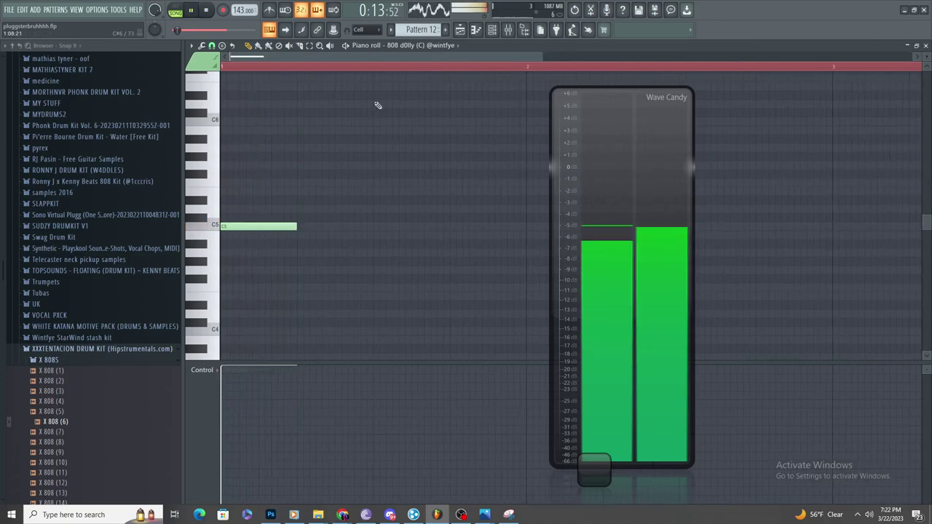
- Rework the new pattern's 808 d0lly notes into a two-step C5 followed by a six-step C5
{"action": "left_click", "coordinate": [470, 29]}
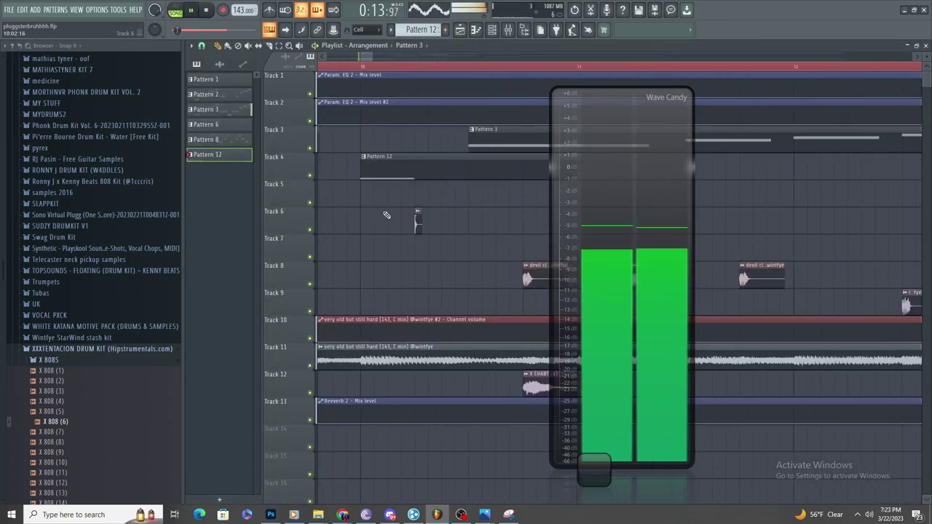
{"action": "scroll", "coordinate": [420, 161], "scroll_direction": "up", "scroll_amount": 2}
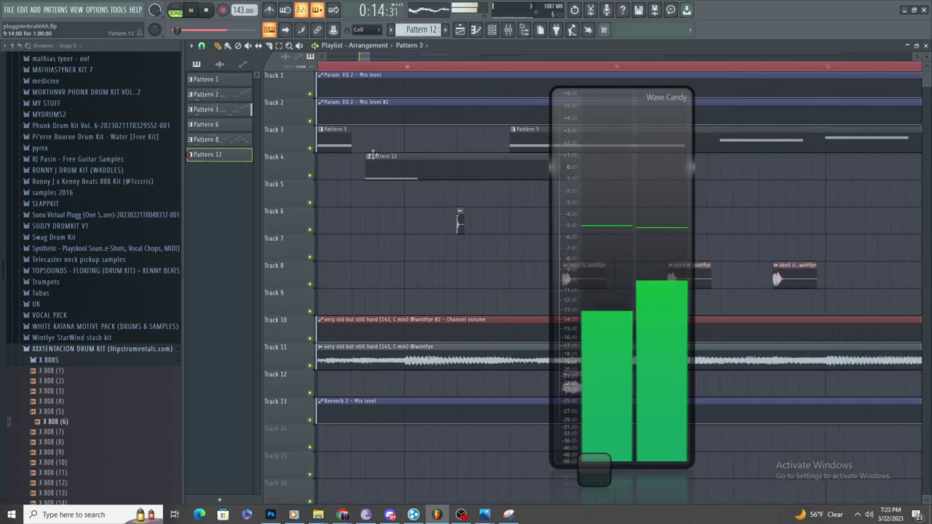
{"action": "double_click", "coordinate": [419, 161]}
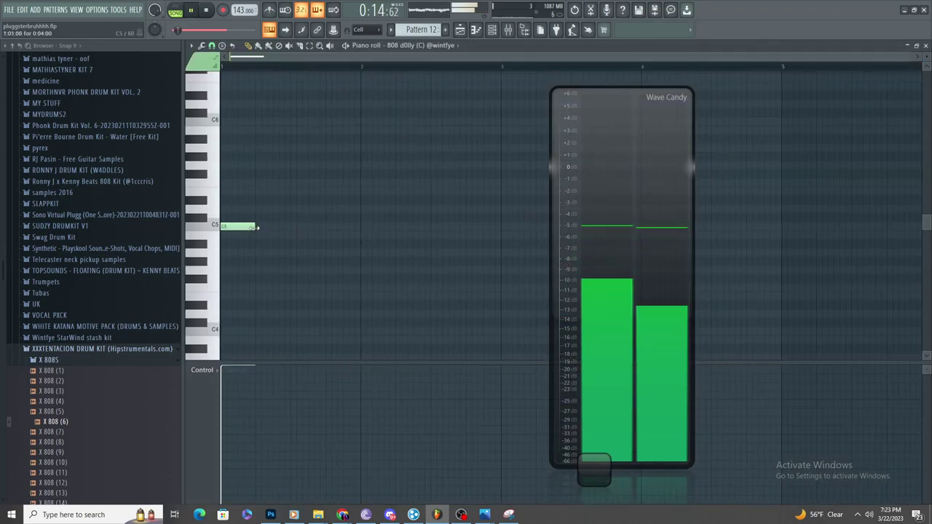
{"action": "scroll", "coordinate": [239, 247], "scroll_direction": "up", "scroll_amount": 1}
{"action": "left_click", "coordinate": [245, 226]}
{"action": "left_click", "coordinate": [316, 226]}
{"action": "key", "text": "ctrl+z"}
{"action": "left_click_drag", "start_coordinate": [274, 227], "coordinate": [338, 239]}
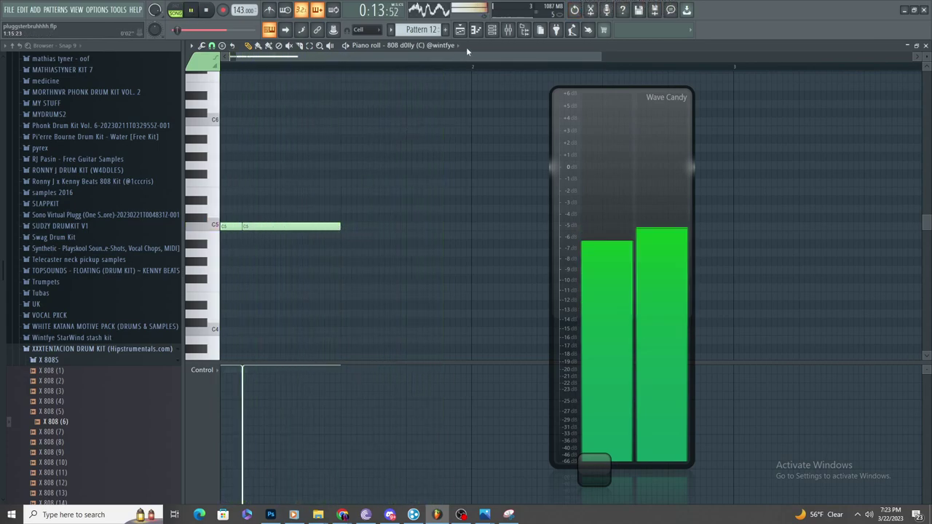
- Return to the playlist, move the Wave Candy window away from the bar 10 clips and control playback of that passage
{"action": "left_click", "coordinate": [459, 29]}
{"action": "scroll", "coordinate": [450, 168], "scroll_direction": "down", "scroll_amount": 2}
{"action": "scroll", "coordinate": [466, 166], "scroll_direction": "down", "scroll_amount": 3}
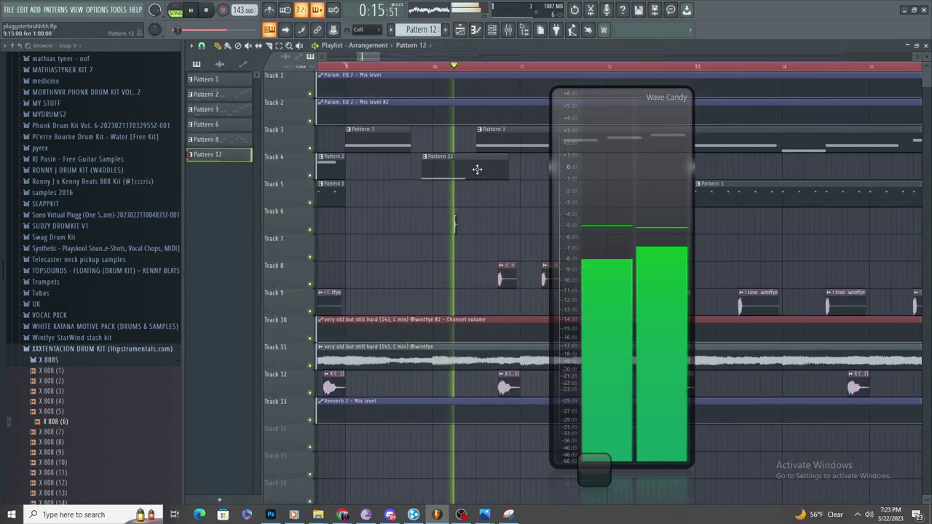
{"action": "scroll", "coordinate": [472, 162], "scroll_direction": "up", "scroll_amount": 3}
{"action": "left_click_drag", "start_coordinate": [601, 203], "coordinate": [750, 243]}
{"action": "key", "text": "space"}
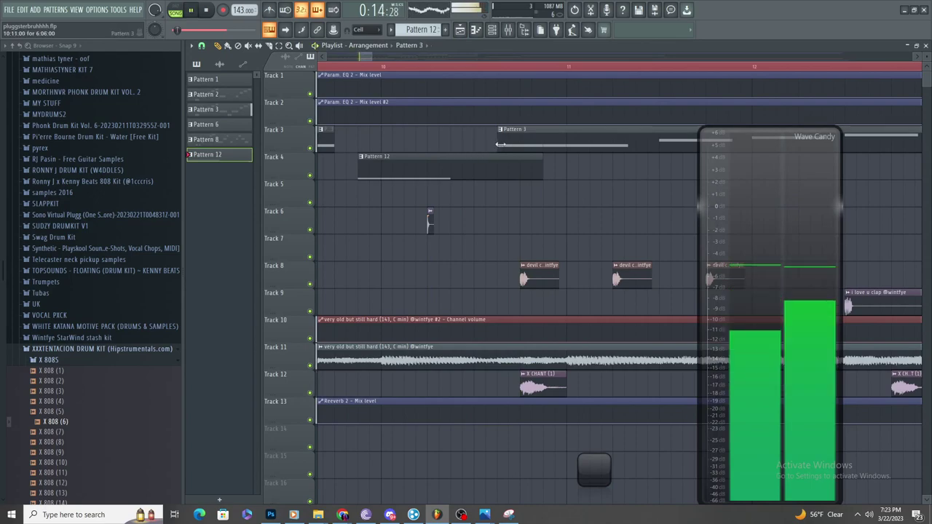
- Add a two-step D5 note after the C5 notes in the new 808 d0lly pattern
{"action": "double_click", "coordinate": [512, 175]}
{"action": "key", "text": "space"}
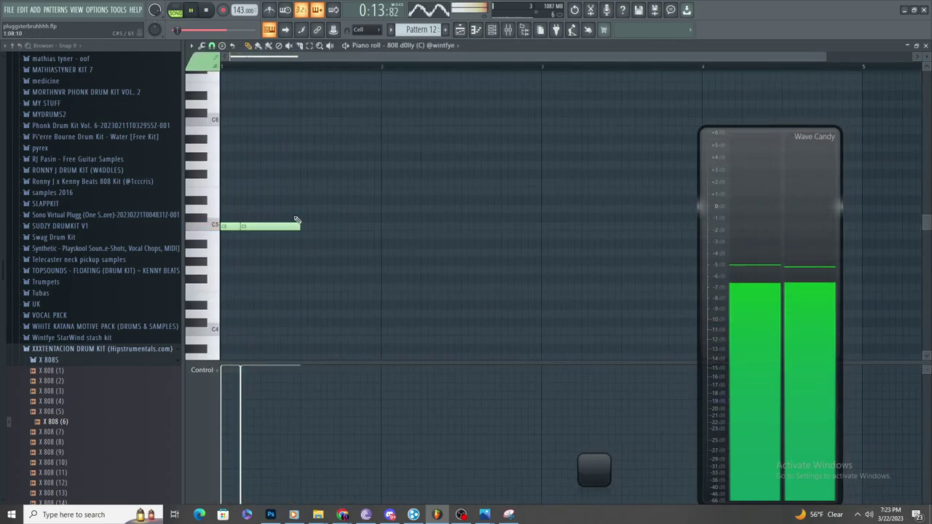
{"action": "left_click_drag", "start_coordinate": [313, 225], "coordinate": [363, 209]}
{"action": "key", "text": "space"}
{"action": "scroll", "coordinate": [326, 226], "scroll_direction": "up", "scroll_amount": 3}
{"action": "key", "text": "space"}
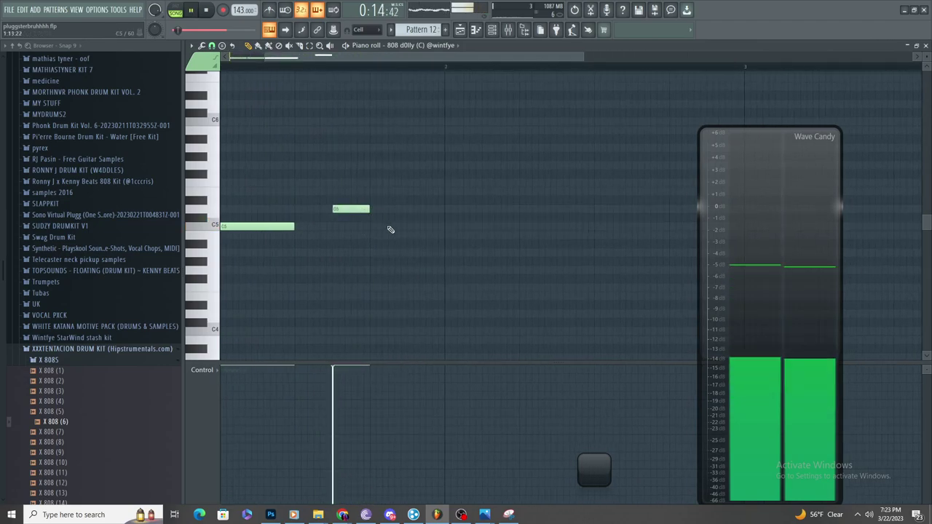
- Play the 808 d0lly pattern in the piano roll to check the timing of the D5 note
{"action": "scroll", "coordinate": [390, 242], "scroll_direction": "up", "scroll_amount": 2}
{"action": "scroll", "coordinate": [386, 241], "scroll_direction": "down", "scroll_amount": 2}
{"action": "scroll", "coordinate": [364, 242], "scroll_direction": "up", "scroll_amount": 3}
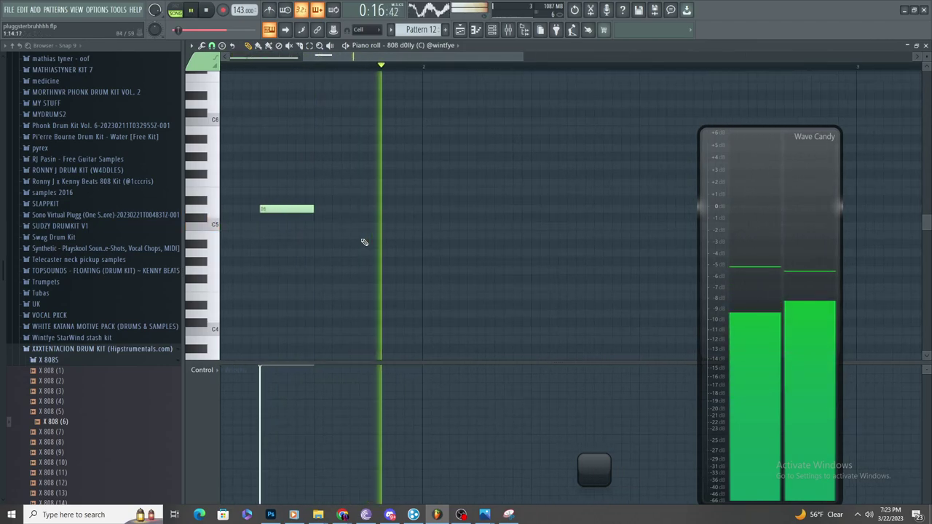
{"action": "scroll", "coordinate": [364, 243], "scroll_direction": "down", "scroll_amount": 3}
{"action": "scroll", "coordinate": [314, 243], "scroll_direction": "up", "scroll_amount": 2}
{"action": "key", "text": "space"}
{"action": "key", "text": "space"}
{"action": "left_click", "coordinate": [461, 30]}
{"action": "left_click", "coordinate": [460, 29]}
{"action": "left_click", "coordinate": [460, 30]}
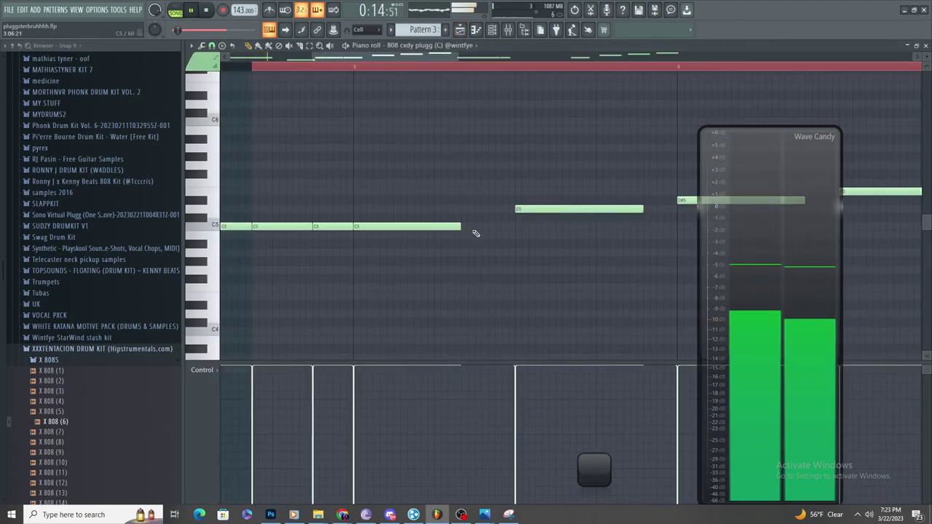
- Return to the playlist, reopen Pattern 12's 808 d0lly piano roll and replay the passage to check its D5 note
{"action": "left_click", "coordinate": [460, 30]}
{"action": "scroll", "coordinate": [439, 221], "scroll_direction": "up", "scroll_amount": 4}
{"action": "key", "text": "space"}
{"action": "key", "text": "space"}
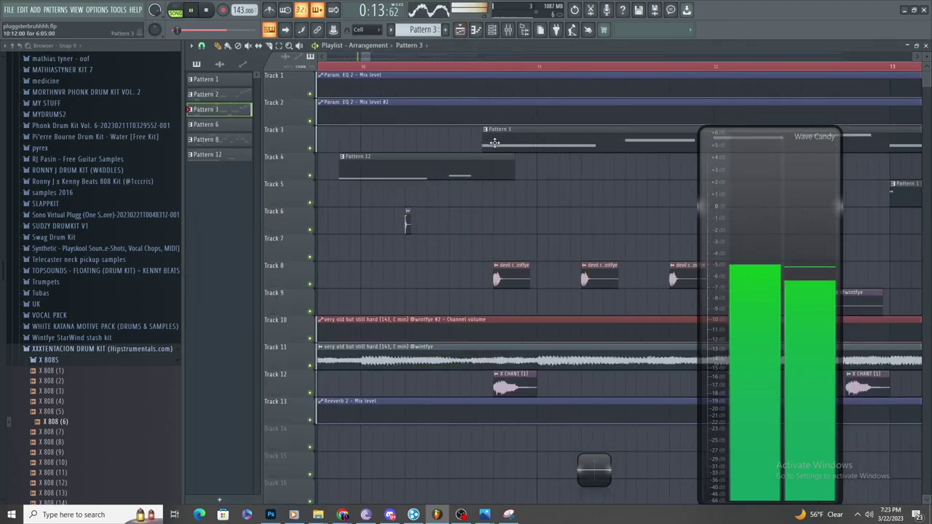
{"action": "double_click", "coordinate": [483, 172]}
{"action": "scroll", "coordinate": [393, 220], "scroll_direction": "down", "scroll_amount": 2}
{"action": "scroll", "coordinate": [306, 216], "scroll_direction": "up", "scroll_amount": 3}
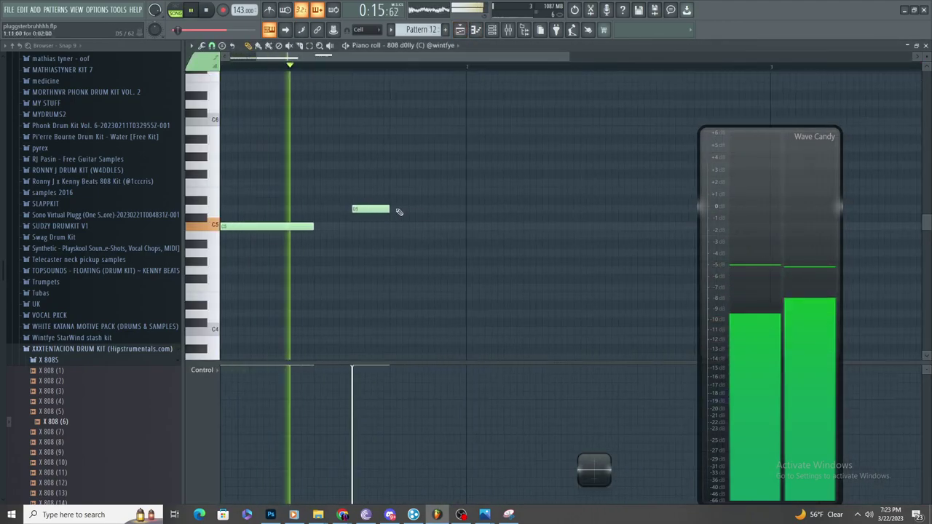
{"action": "key", "text": "space"}
{"action": "key", "text": "space"}
{"action": "scroll", "coordinate": [402, 214], "scroll_direction": "up", "scroll_amount": 3}
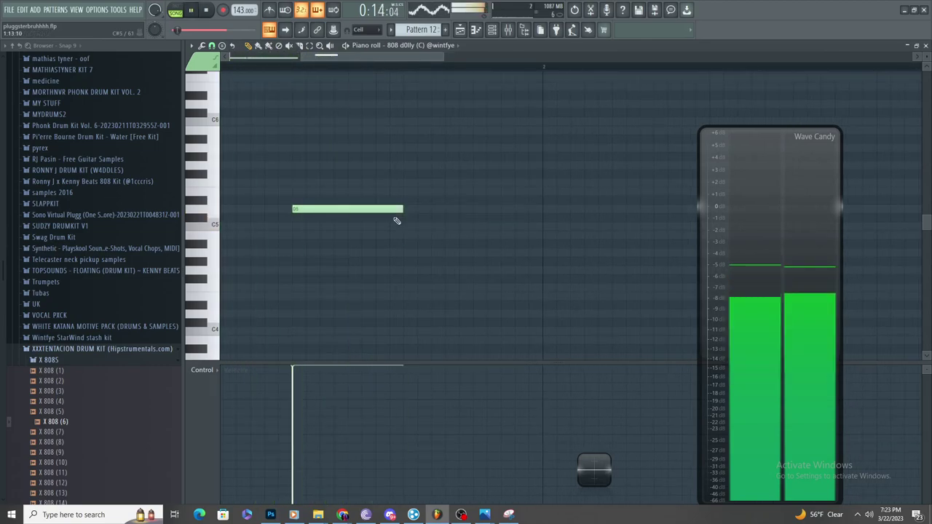
{"action": "left_click_drag", "start_coordinate": [393, 217], "coordinate": [394, 206]}
{"action": "left_click_drag", "start_coordinate": [492, 218], "coordinate": [493, 209]}
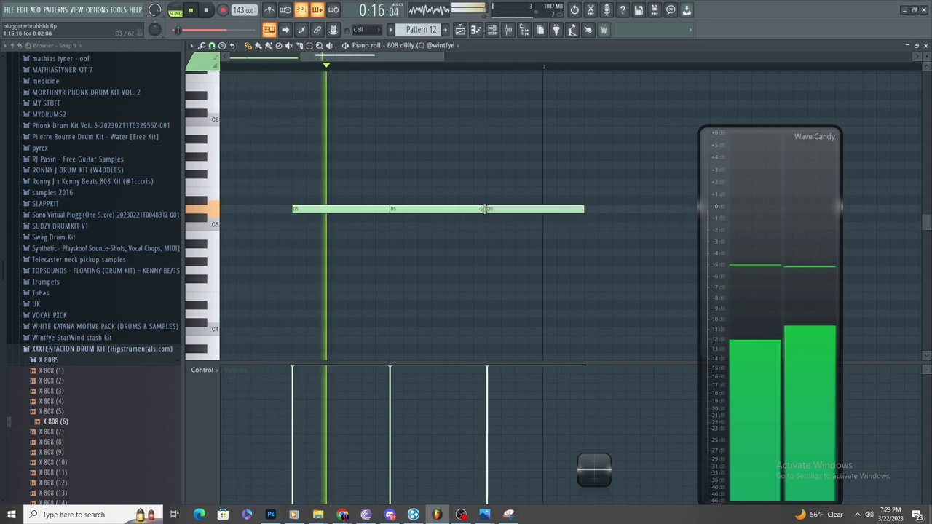
{"action": "right_click", "coordinate": [466, 209]}
{"action": "right_click", "coordinate": [503, 209]}
- Add more D5 notes after the first D5 in the 808 d0lly pattern to form a run extending past bar 2
{"action": "left_click_drag", "start_coordinate": [406, 204], "coordinate": [399, 206]}
{"action": "left_click_drag", "start_coordinate": [516, 252], "coordinate": [523, 208]}
{"action": "right_click", "coordinate": [550, 218]}
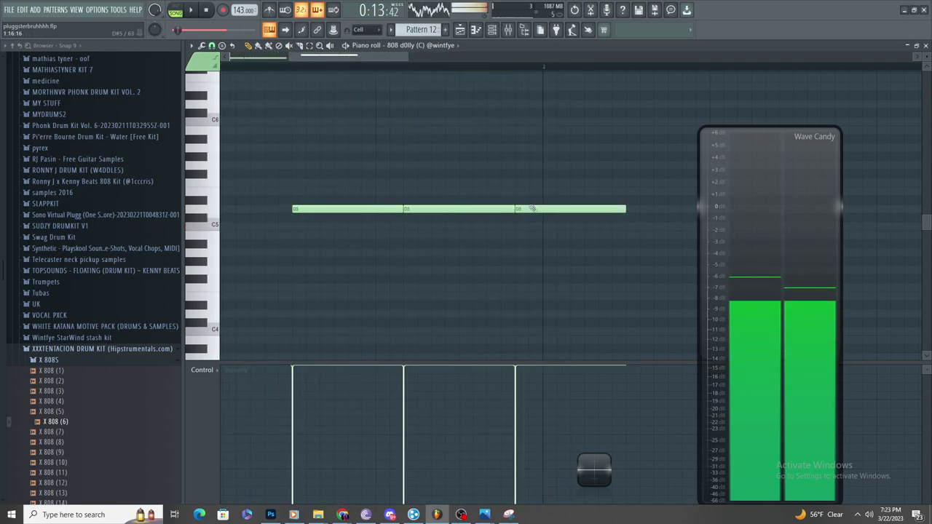
{"action": "key", "text": "F5"}
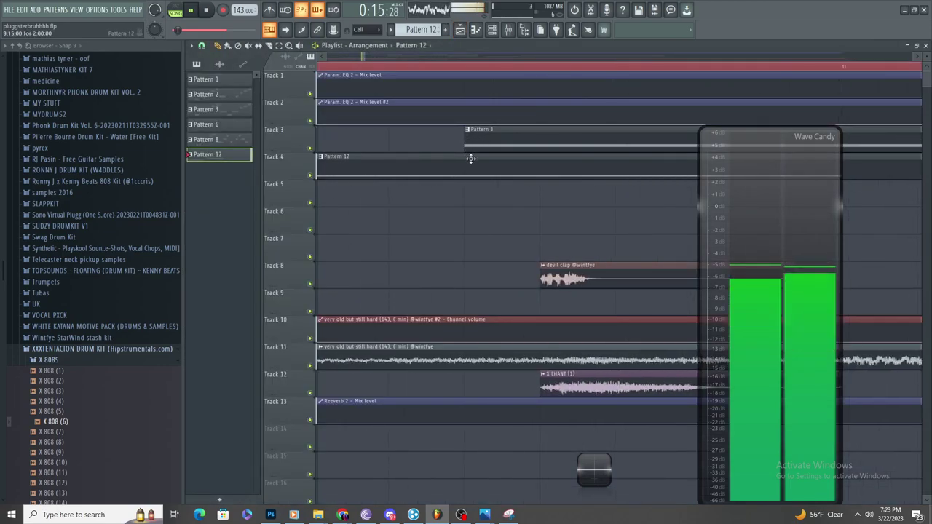
{"action": "key", "text": "F7"}
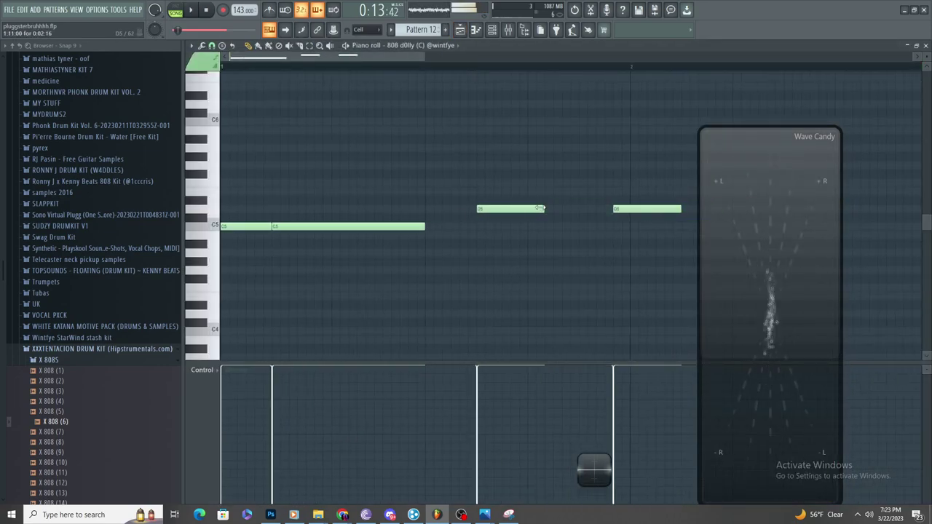
{"action": "left_click_drag", "start_coordinate": [616, 207], "coordinate": [554, 206]}
{"action": "key", "text": "space"}
{"action": "left_click_drag", "start_coordinate": [648, 235], "coordinate": [630, 209]}
- Return to the playlist, trim the start of the Pattern 3 clip closer to bar 11 and replay the transition
{"action": "left_click", "coordinate": [460, 30]}
{"action": "scroll", "coordinate": [496, 72], "scroll_direction": "down", "scroll_amount": 2}
{"action": "left_click", "coordinate": [548, 143]}
{"action": "key", "text": "ctrl+z"}
{"action": "key", "text": "space"}
{"action": "key", "text": "space"}
{"action": "left_click_drag", "start_coordinate": [483, 142], "coordinate": [527, 140]}
{"action": "scroll", "coordinate": [581, 200], "scroll_direction": "up", "scroll_amount": 3}
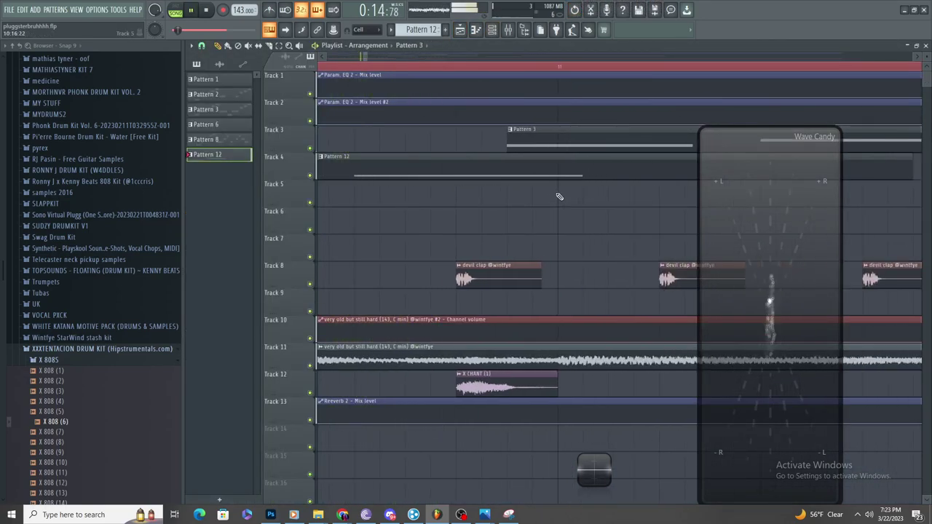
- Slice the Pattern 3 and Pattern 12 clips ahead of bar 11 and trim the pieces so the two 808s alternate without overlapping
{"action": "left_click_drag", "start_coordinate": [492, 142], "coordinate": [341, 165]}
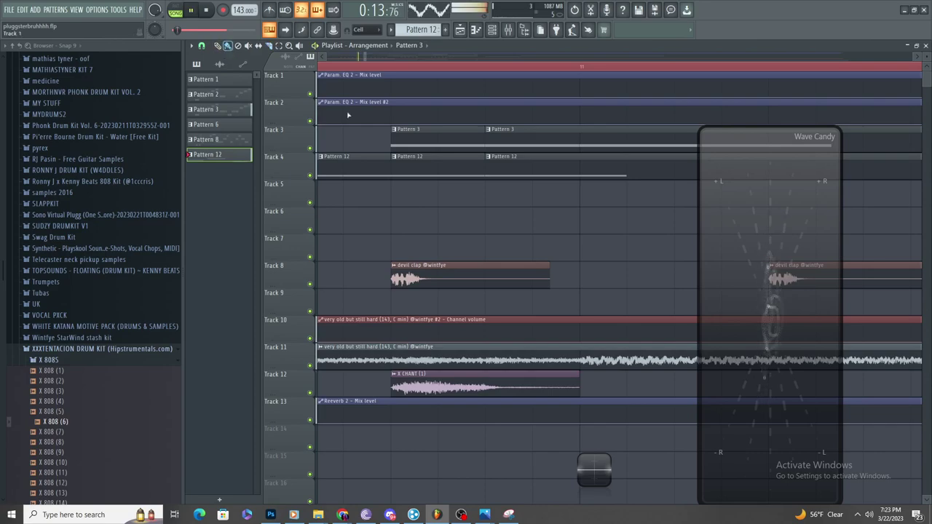
{"action": "right_click", "coordinate": [436, 166]}
{"action": "left_click_drag", "start_coordinate": [489, 146], "coordinate": [570, 155]}
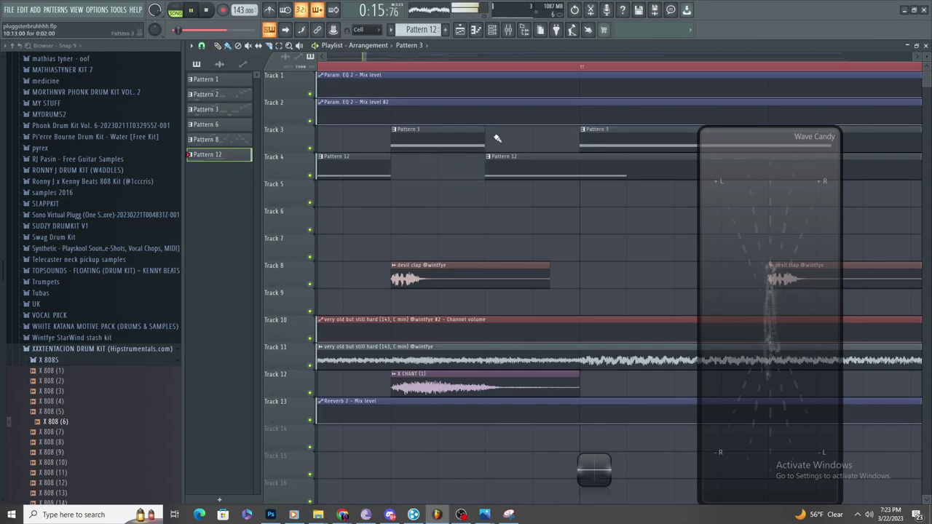
{"action": "scroll", "coordinate": [514, 169], "scroll_direction": "down", "scroll_amount": 5}
{"action": "left_click_drag", "start_coordinate": [655, 171], "coordinate": [567, 219]}
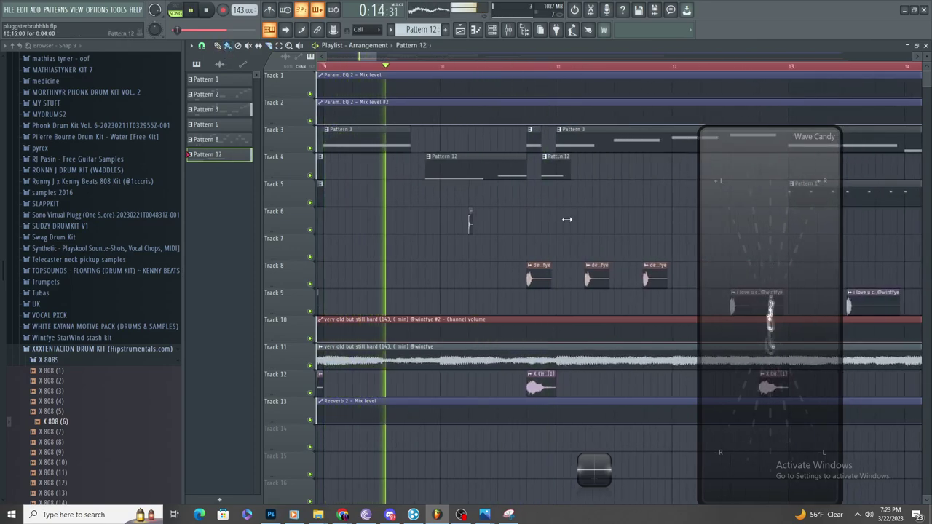
- Replay the arrangement around bars 9 to 11 to check the alternating Pattern 3 and Pattern 12 slices
{"action": "scroll", "coordinate": [561, 226], "scroll_direction": "up", "scroll_amount": 3}
{"action": "scroll", "coordinate": [553, 244], "scroll_direction": "down", "scroll_amount": 10}
{"action": "scroll", "coordinate": [482, 215], "scroll_direction": "down", "scroll_amount": 5}
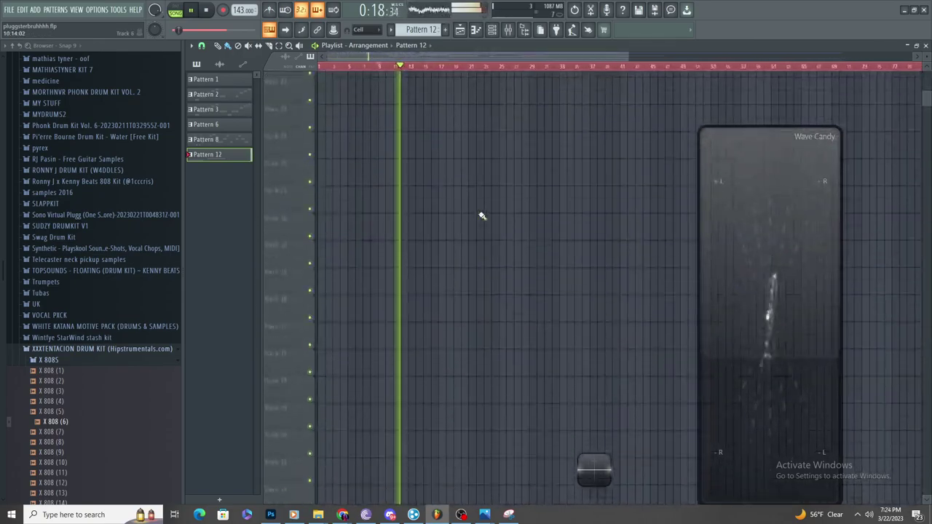
{"action": "scroll", "coordinate": [468, 141], "scroll_direction": "down", "scroll_amount": 4}
{"action": "key", "text": "space"}
{"action": "key", "text": "space"}
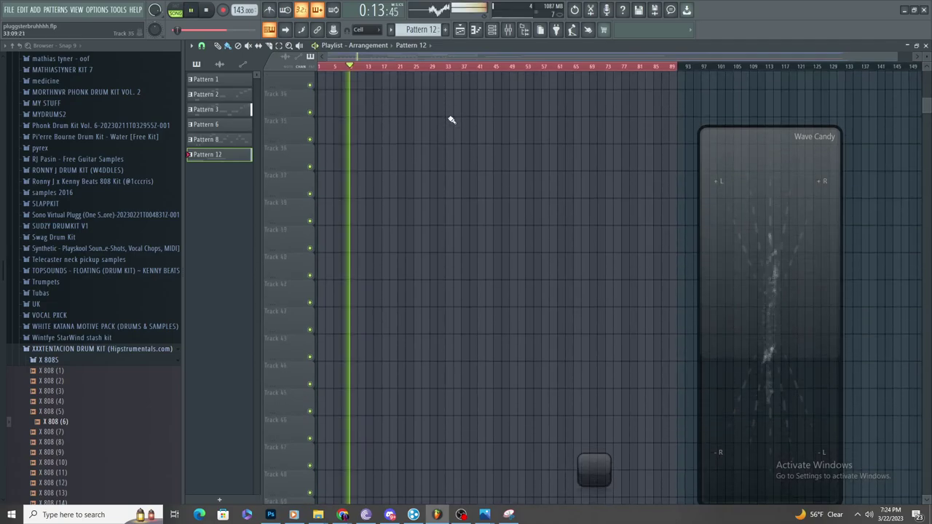
{"action": "scroll", "coordinate": [436, 146], "scroll_direction": "up", "scroll_amount": 10}
{"action": "scroll", "coordinate": [410, 182], "scroll_direction": "up", "scroll_amount": 5}
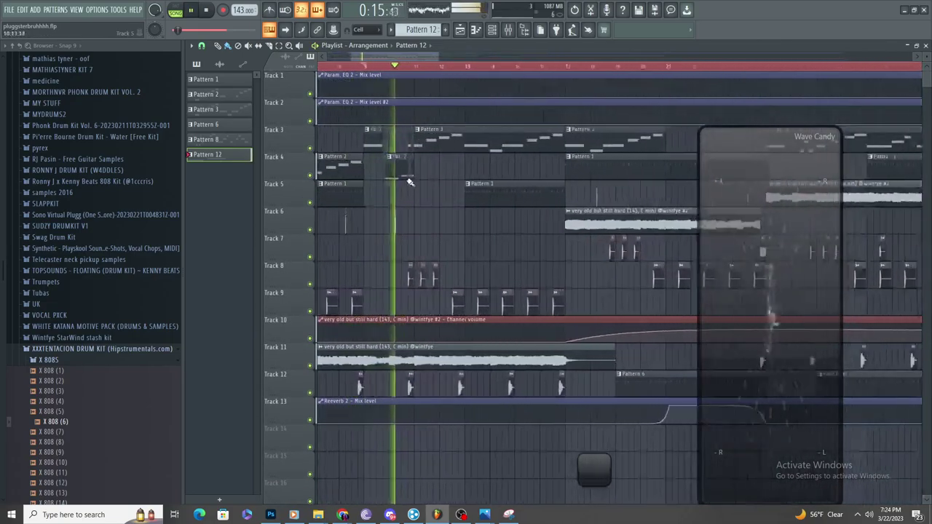
{"action": "scroll", "coordinate": [410, 182], "scroll_direction": "up", "scroll_amount": 2}
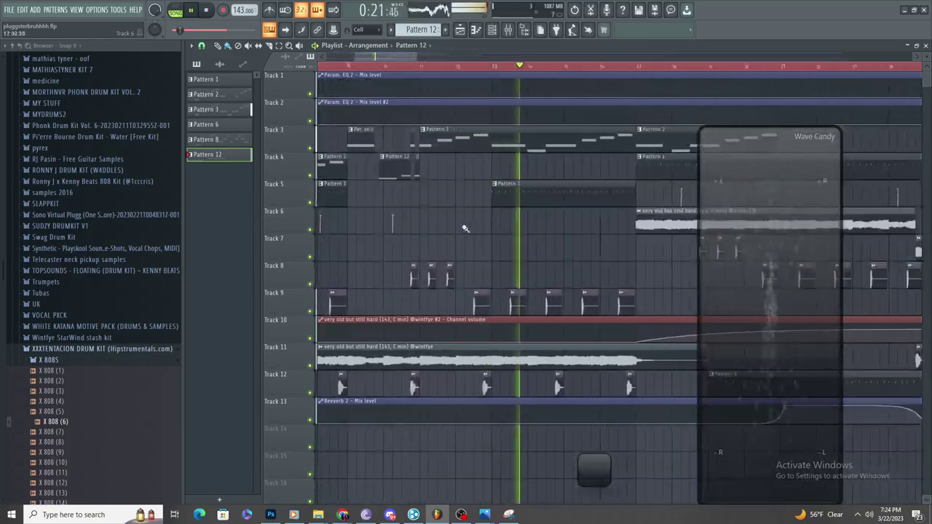
- Follow the playback from bar 13 to bar 20 and review the transition into the Pattern 2 section at bar 17
{"action": "scroll", "coordinate": [481, 224], "scroll_direction": "down", "scroll_amount": 2}
{"action": "scroll", "coordinate": [503, 255], "scroll_direction": "up", "scroll_amount": 2}
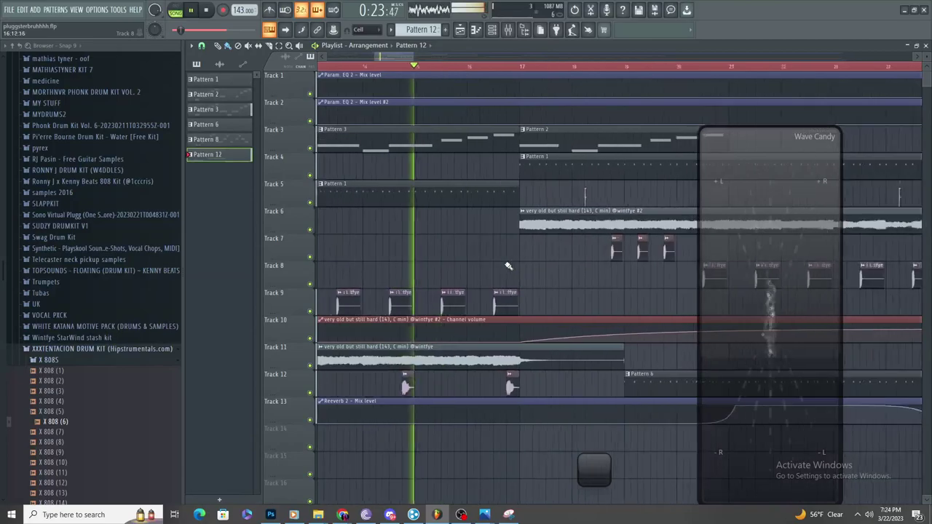
{"action": "scroll", "coordinate": [516, 270], "scroll_direction": "down", "scroll_amount": 1}
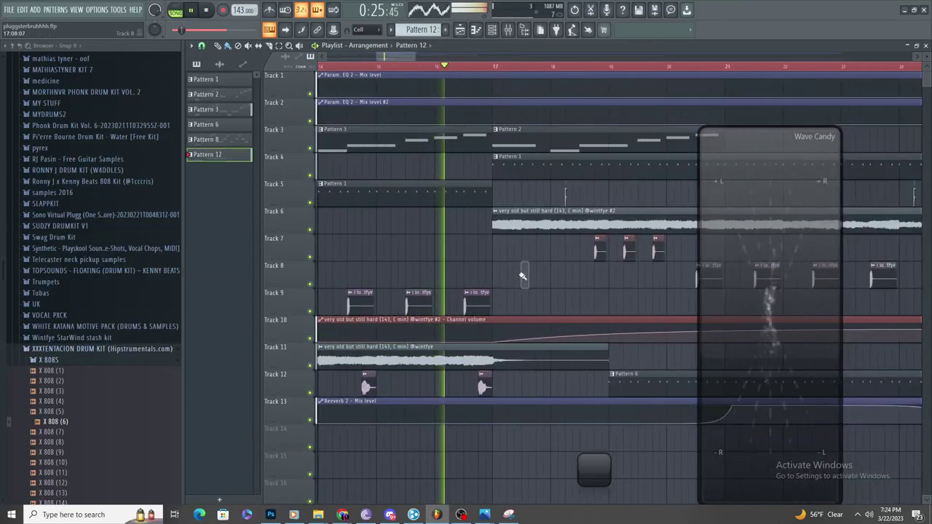
{"action": "scroll", "coordinate": [418, 218], "scroll_direction": "down", "scroll_amount": 2}
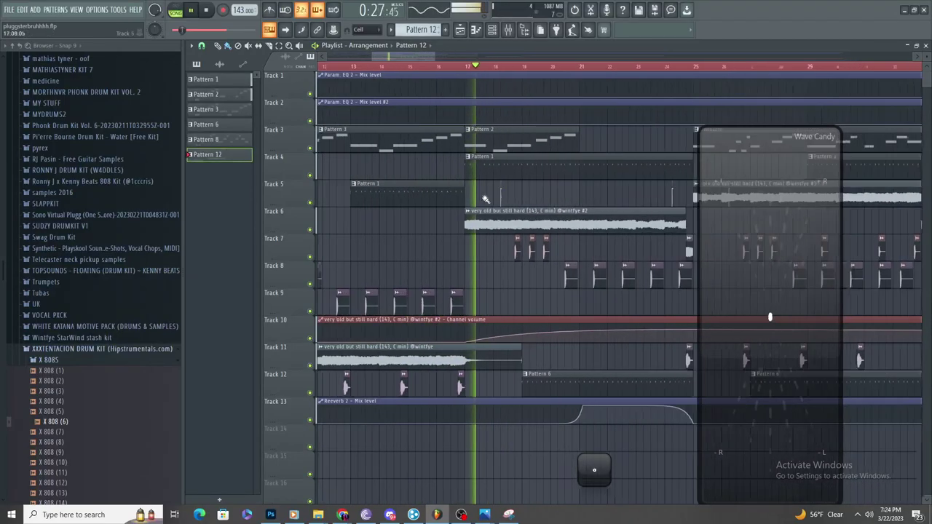
{"action": "scroll", "coordinate": [476, 241], "scroll_direction": "up", "scroll_amount": 3}
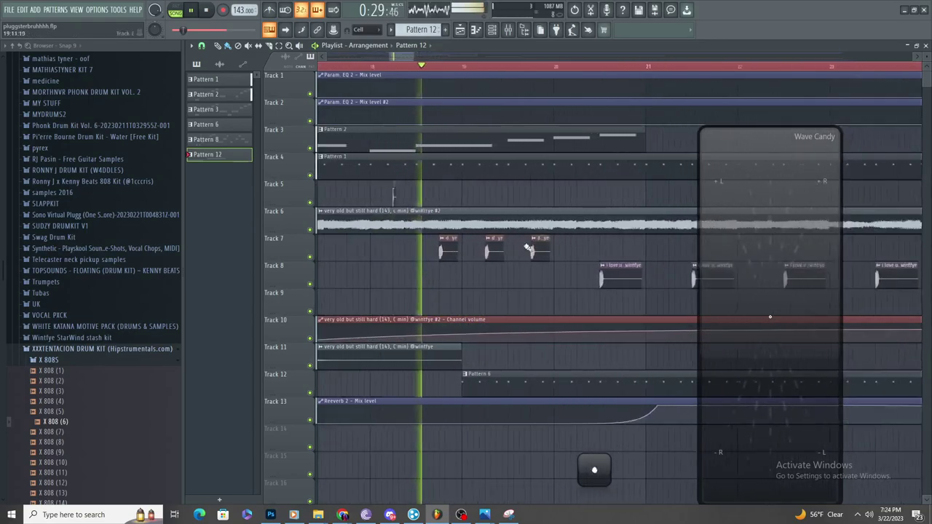
{"action": "scroll", "coordinate": [565, 275], "scroll_direction": "down", "scroll_amount": 2}
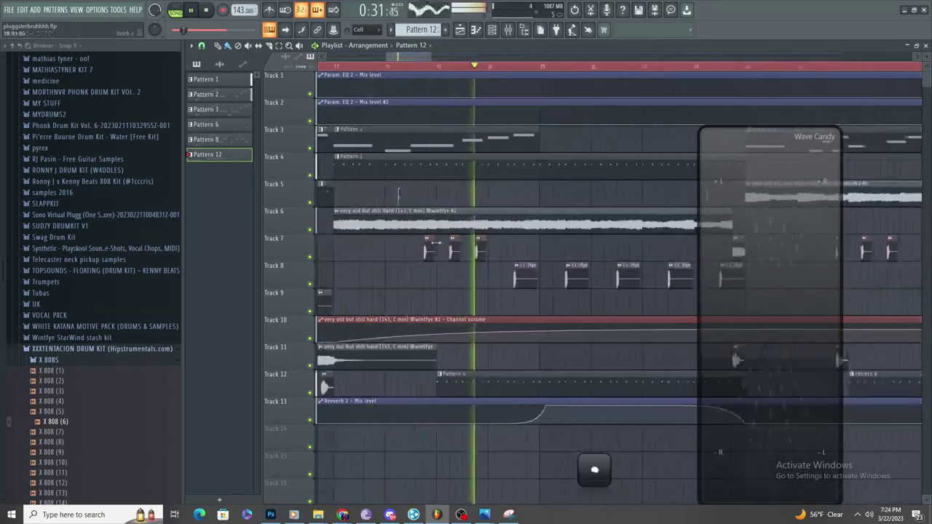
{"action": "scroll", "coordinate": [466, 248], "scroll_direction": "up", "scroll_amount": 1}
{"action": "scroll", "coordinate": [510, 269], "scroll_direction": "down", "scroll_amount": 3}
{"action": "scroll", "coordinate": [541, 266], "scroll_direction": "up", "scroll_amount": 3}
- Replay the section from about bar 19 and inspect the levels of inserts 15, 22 and 12 in the mixer
{"action": "left_click", "coordinate": [422, 65]}
{"action": "left_click", "coordinate": [508, 29]}
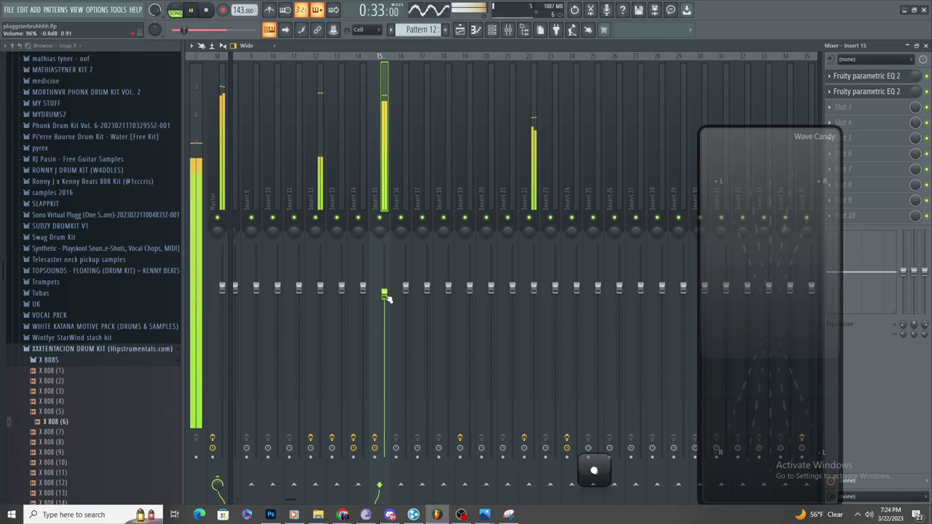
{"action": "left_click", "coordinate": [534, 259]}
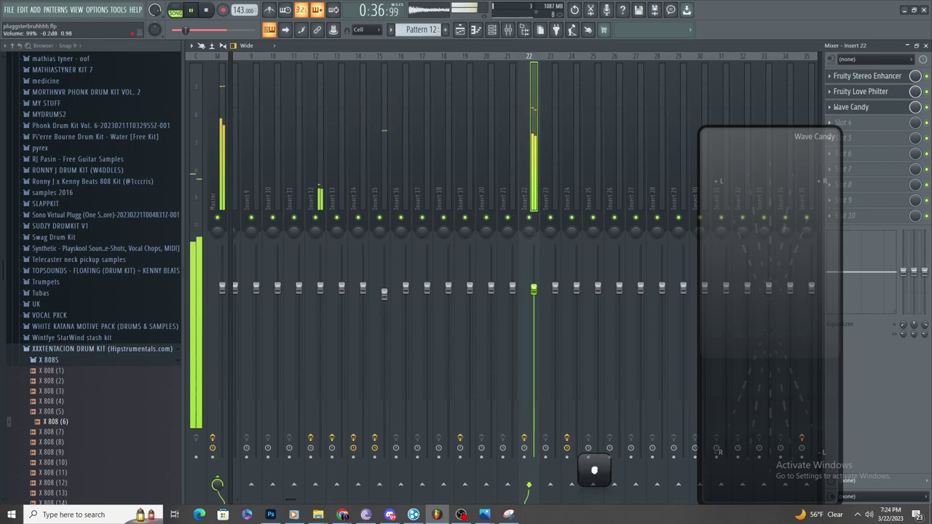
{"action": "left_click", "coordinate": [326, 218]}
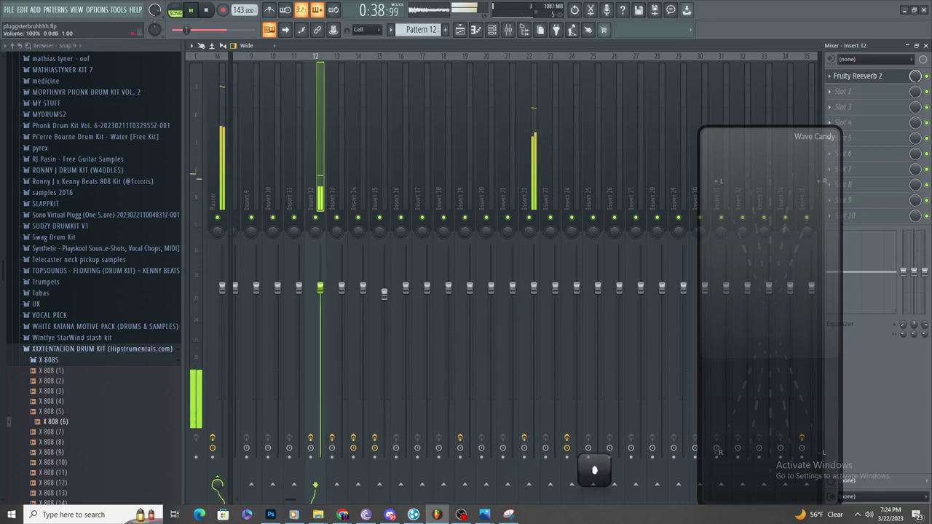
- Return to the playlist and review the Pattern 8 section from bar 25 to bar 30 during playback
{"action": "key", "text": "F5"}
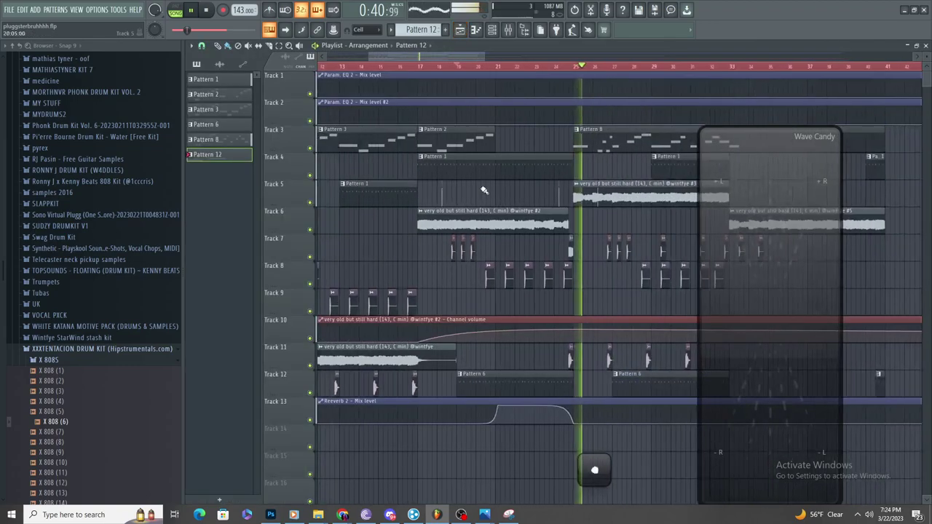
{"action": "double_click", "coordinate": [483, 190]}
{"action": "left_click", "coordinate": [468, 30]}
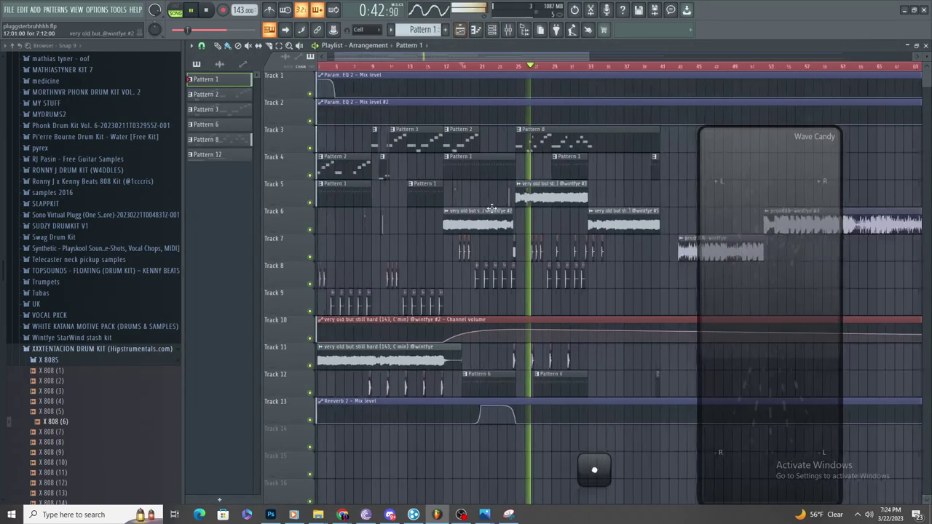
{"action": "scroll", "coordinate": [488, 209], "scroll_direction": "down", "scroll_amount": 2}
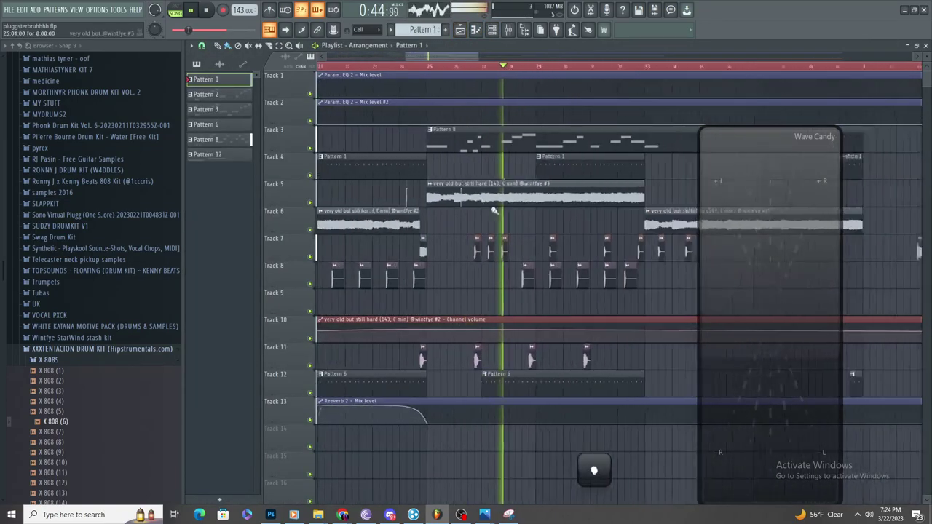
{"action": "scroll", "coordinate": [503, 212], "scroll_direction": "up", "scroll_amount": 4}
{"action": "scroll", "coordinate": [510, 222], "scroll_direction": "down", "scroll_amount": 3}
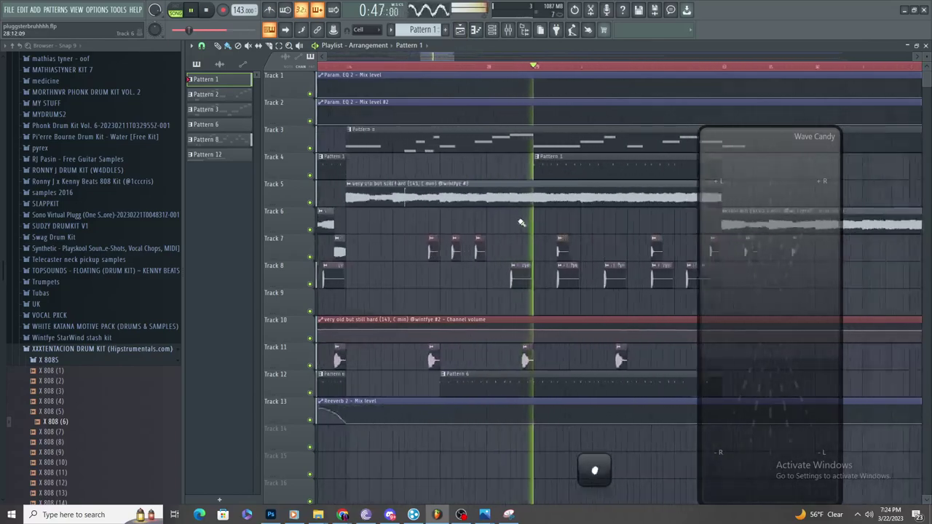
{"action": "scroll", "coordinate": [531, 230], "scroll_direction": "up", "scroll_amount": 4}
{"action": "scroll", "coordinate": [509, 230], "scroll_direction": "up", "scroll_amount": 1, "text": "ctrl"}
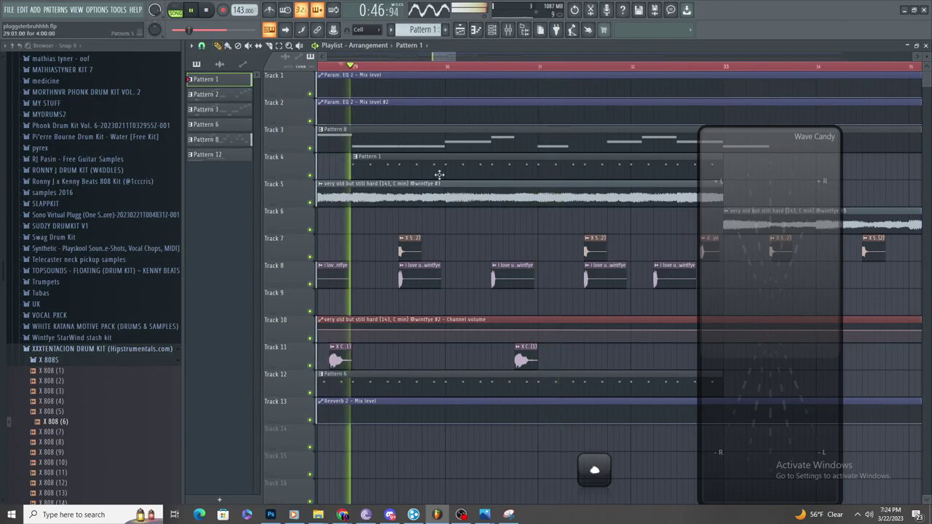
- Delete the i love u clap clip in the middle of bar 30 and browse the drum kits for another sample
{"action": "scroll", "coordinate": [80, 284], "scroll_direction": "down", "scroll_amount": 10}
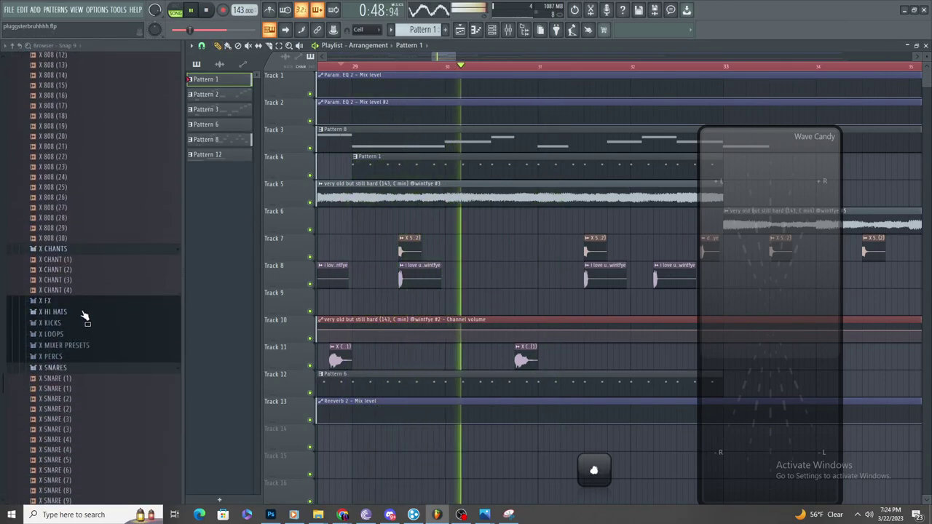
{"action": "scroll", "coordinate": [83, 336], "scroll_direction": "down", "scroll_amount": 3}
{"action": "scroll", "coordinate": [83, 338], "scroll_direction": "down", "scroll_amount": 10}
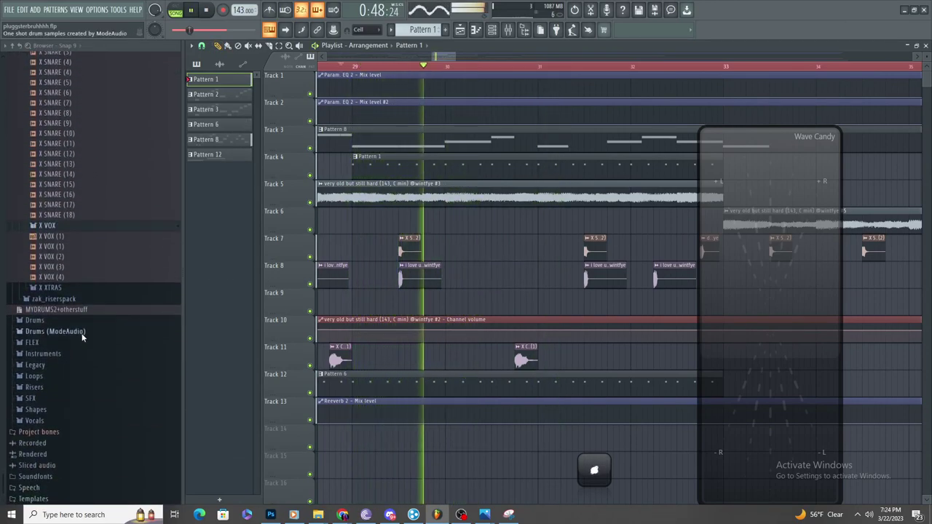
{"action": "scroll", "coordinate": [71, 248], "scroll_direction": "up", "scroll_amount": 10}
{"action": "scroll", "coordinate": [73, 254], "scroll_direction": "up", "scroll_amount": 8}
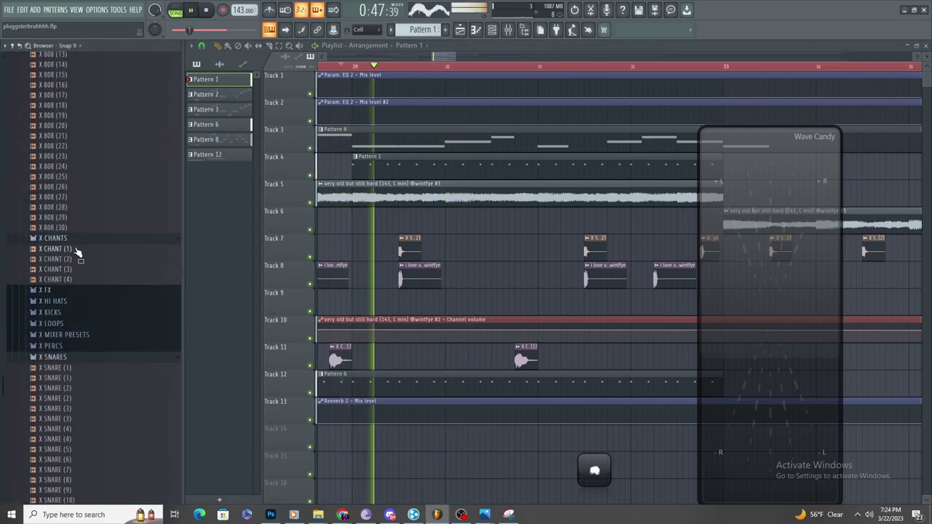
{"action": "left_click", "coordinate": [79, 216]}
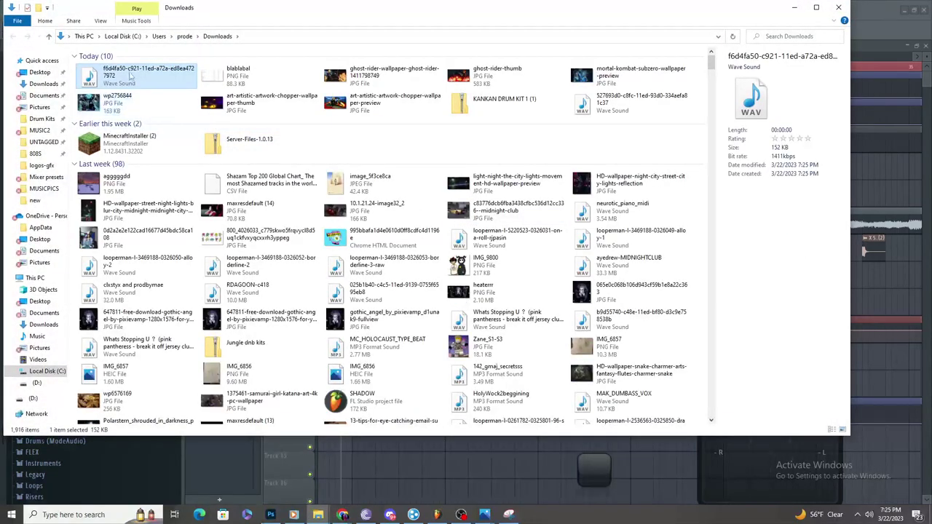
- Place the downloaded f6d4fa50 WAV sample on Track 15 in bar 30 and analyse it in the pitch corrector
{"action": "left_click_drag", "start_coordinate": [129, 72], "coordinate": [558, 382]}
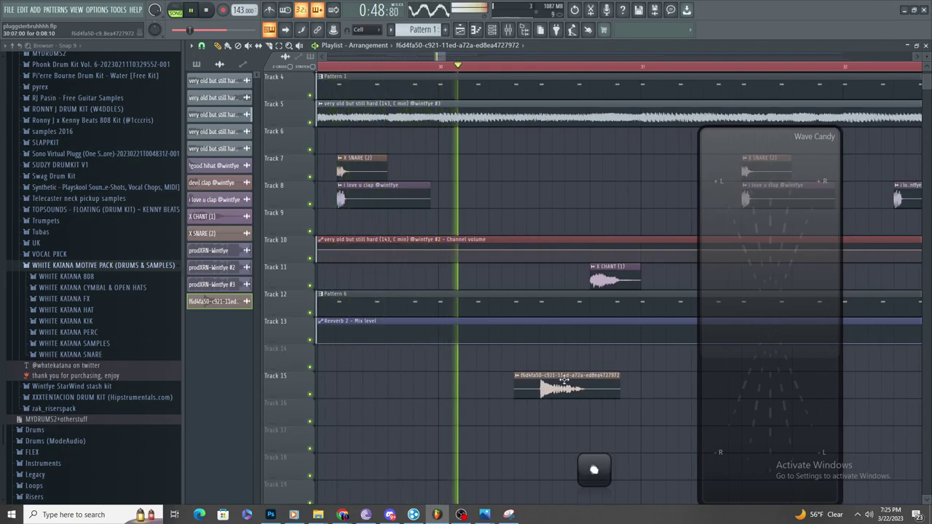
{"action": "double_click", "coordinate": [560, 381]}
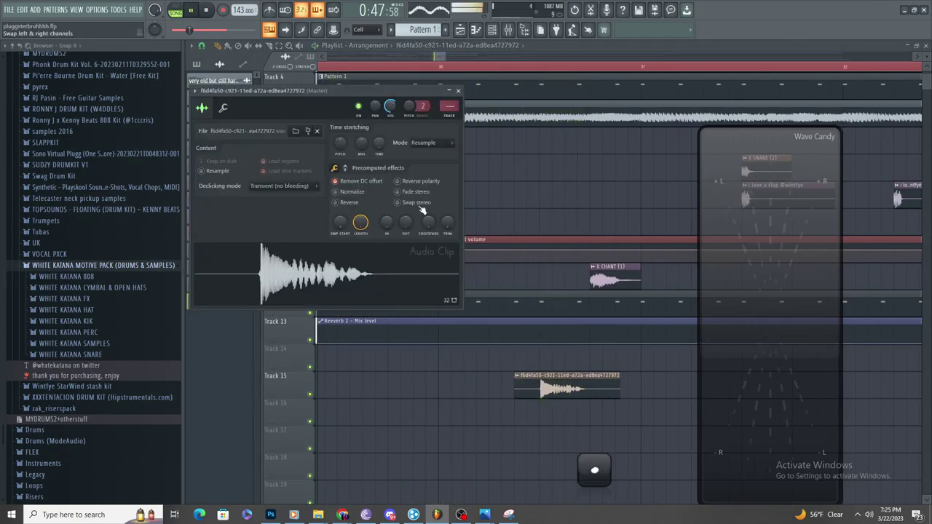
{"action": "scroll", "coordinate": [574, 317], "scroll_direction": "up", "scroll_amount": 3}
{"action": "key", "text": "space"}
{"action": "right_click", "coordinate": [334, 268]}
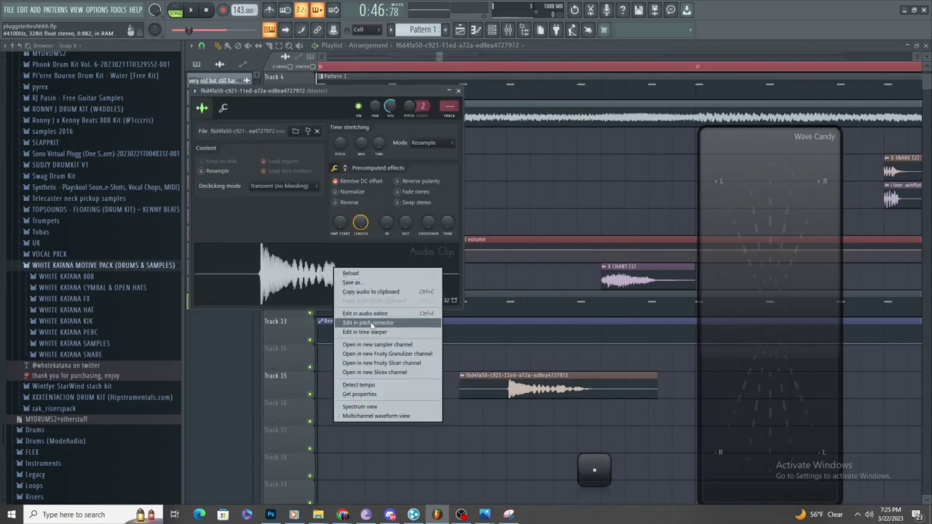
{"action": "left_click", "coordinate": [371, 323]}
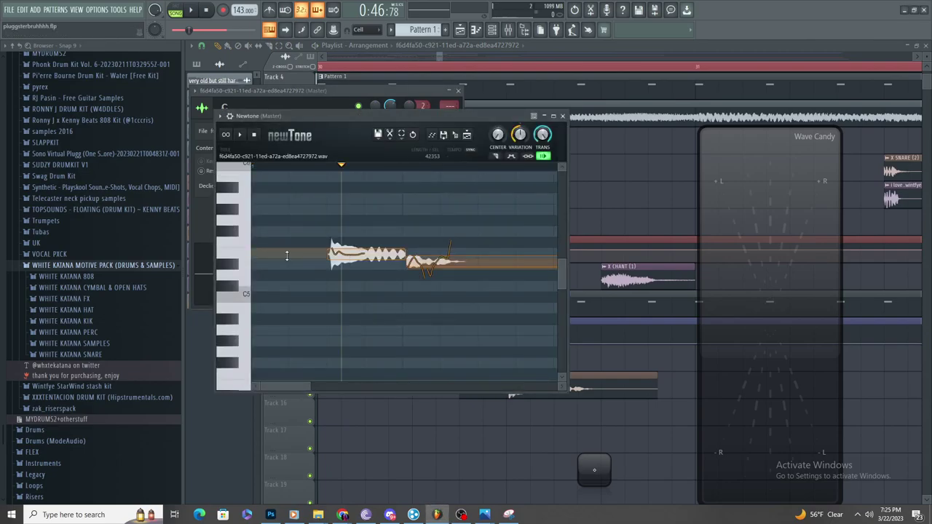
{"action": "key", "text": "space"}
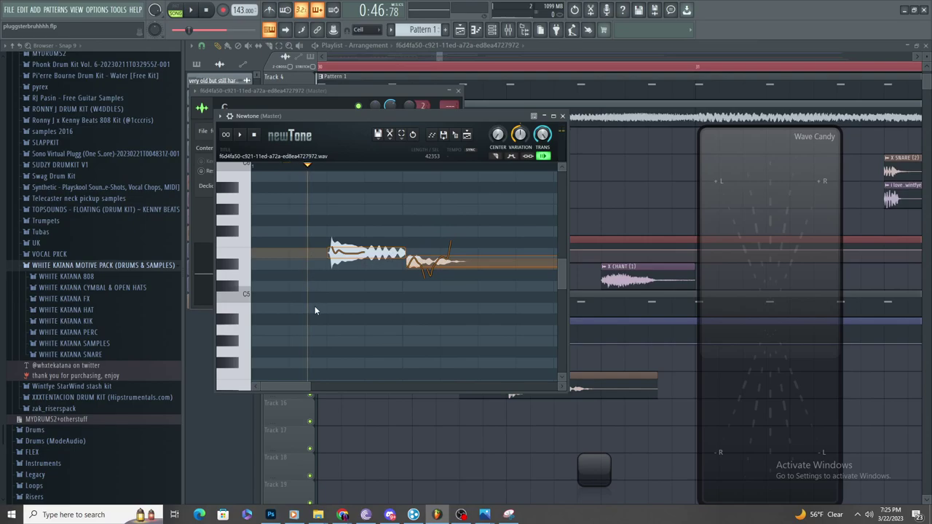
- Lower the Track 15 sample's pitch, reduce its channel volume to about 62%, and set its time-stretching mode to Auto
{"action": "double_click", "coordinate": [634, 395]}
{"action": "key", "text": "space"}
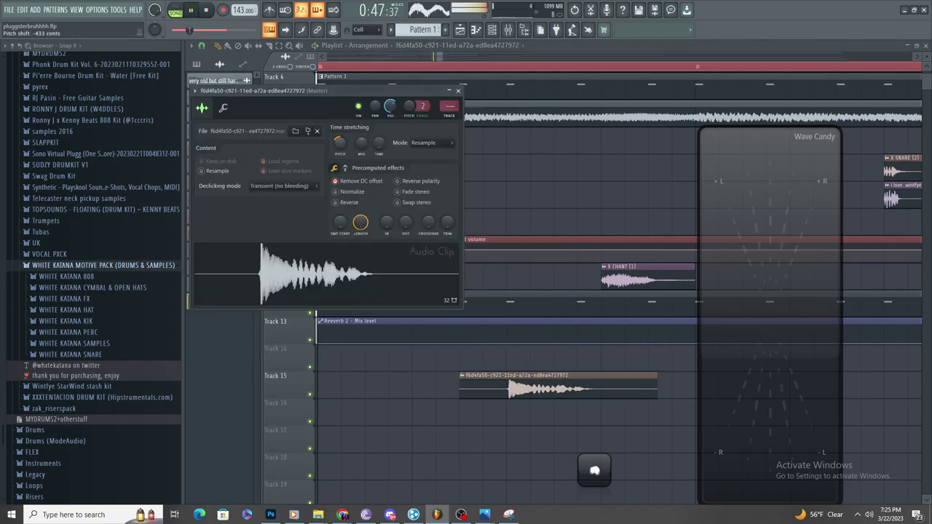
{"action": "left_click_drag", "start_coordinate": [340, 143], "coordinate": [340, 153]}
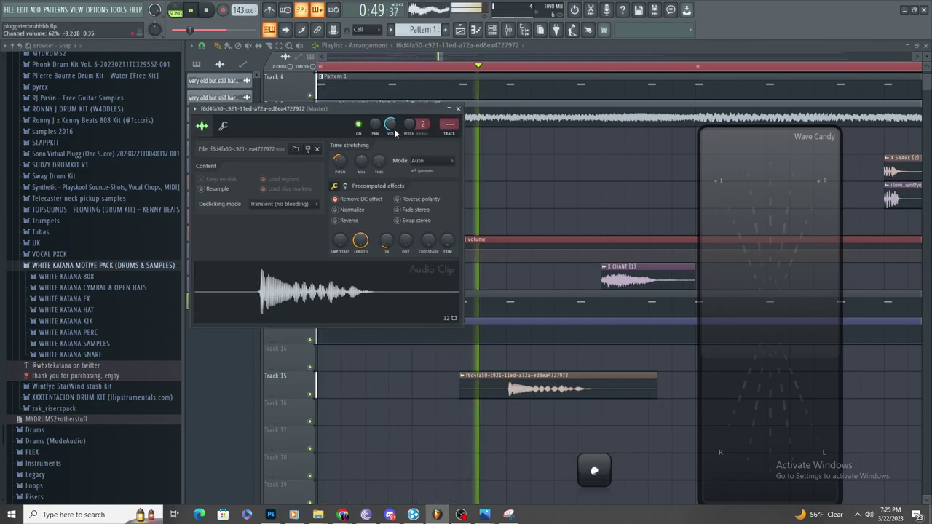
{"action": "key", "text": "Escape"}
{"action": "key", "text": "space"}
{"action": "key", "text": "space"}
- Examine how the onset of the Track 15 sample lines up with the beat in the middle of bar 30
{"action": "scroll", "coordinate": [428, 384], "scroll_direction": "down", "scroll_amount": 2, "text": "ctrl"}
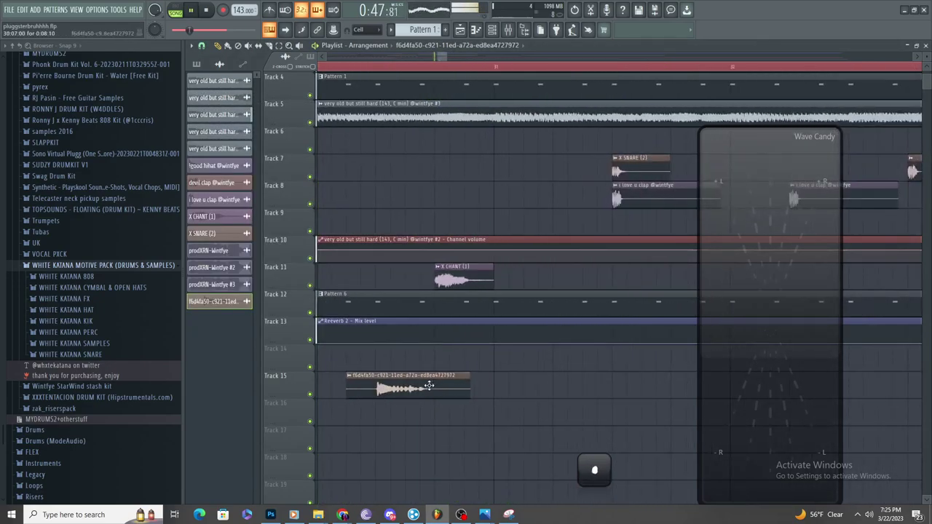
{"action": "scroll", "coordinate": [416, 371], "scroll_direction": "up", "scroll_amount": 1, "text": "ctrl"}
{"action": "scroll", "coordinate": [416, 371], "scroll_direction": "down", "scroll_amount": 2, "text": "ctrl"}
{"action": "left_click", "coordinate": [531, 379]}
{"action": "right_click", "coordinate": [531, 379]}
{"action": "scroll", "coordinate": [427, 372], "scroll_direction": "up", "scroll_amount": 2, "text": "ctrl"}
{"action": "scroll", "coordinate": [427, 372], "scroll_direction": "down", "scroll_amount": 1, "text": "ctrl"}
{"action": "scroll", "coordinate": [386, 371], "scroll_direction": "up", "scroll_amount": 3}
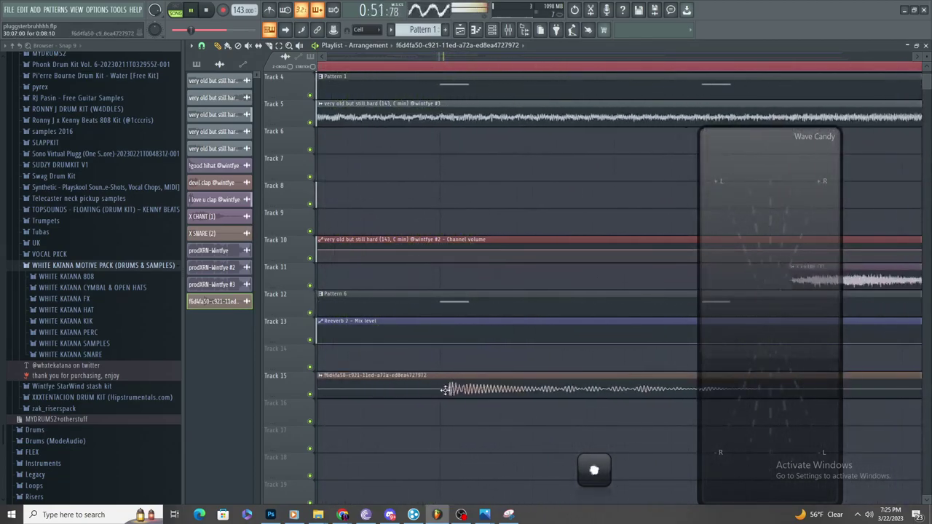
- Audition sounds in the WHITE KATANA PERC folder and place WHITE KATANA PERC (14) on Track 8 in the middle of bar 30
{"action": "scroll", "coordinate": [113, 316], "scroll_direction": "up", "scroll_amount": 5}
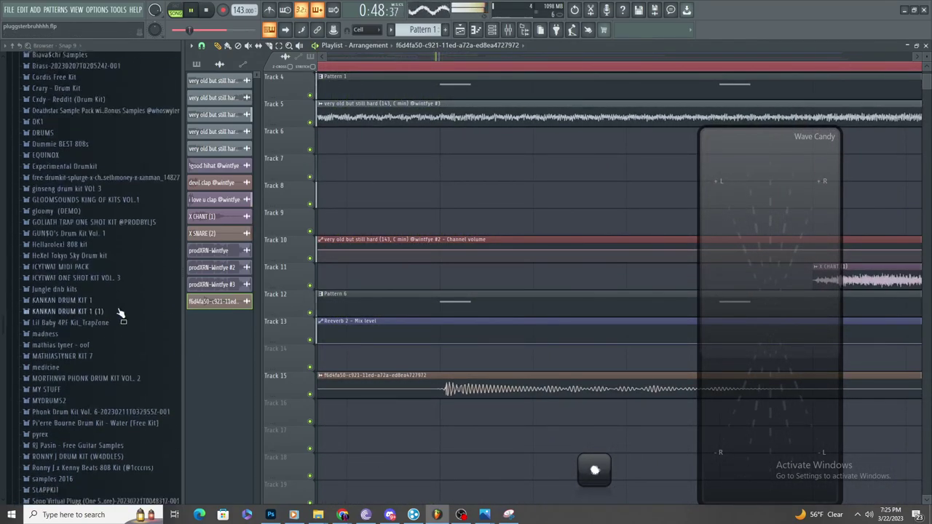
{"action": "scroll", "coordinate": [121, 313], "scroll_direction": "down", "scroll_amount": 6}
{"action": "left_click", "coordinate": [127, 273]}
{"action": "key", "text": "space"}
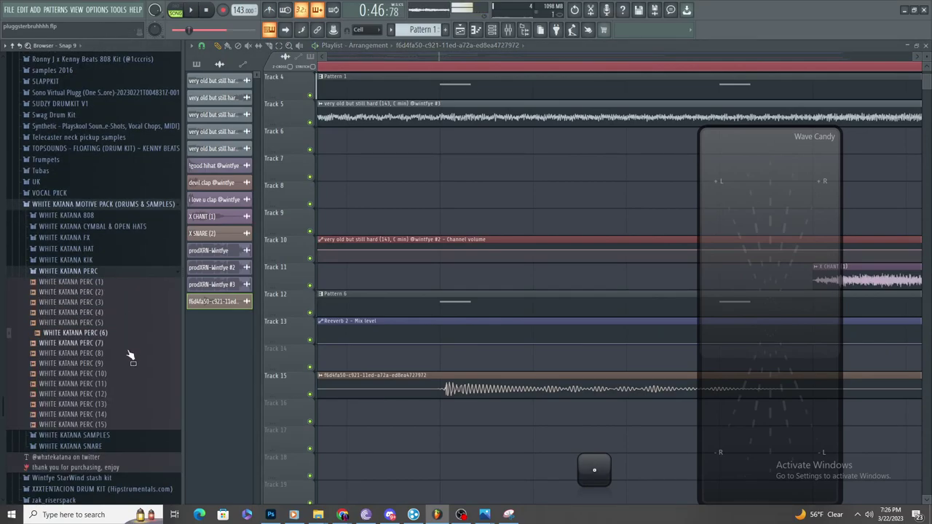
{"action": "left_click", "coordinate": [121, 413]}
{"action": "scroll", "coordinate": [126, 373], "scroll_direction": "up", "scroll_amount": 6}
{"action": "scroll", "coordinate": [125, 369], "scroll_direction": "down", "scroll_amount": 6}
{"action": "key", "text": "space"}
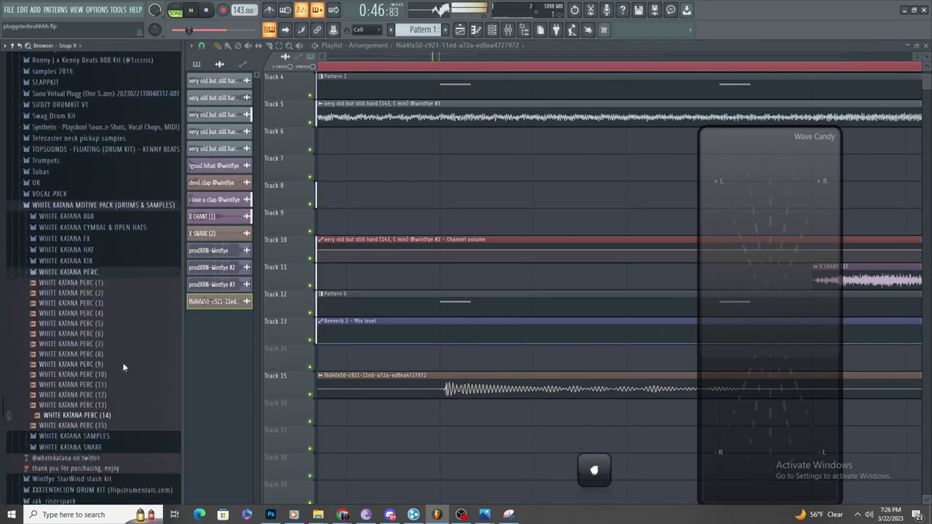
{"action": "left_click_drag", "start_coordinate": [97, 414], "coordinate": [474, 205]}
{"action": "scroll", "coordinate": [423, 197], "scroll_direction": "down", "scroll_amount": 3}
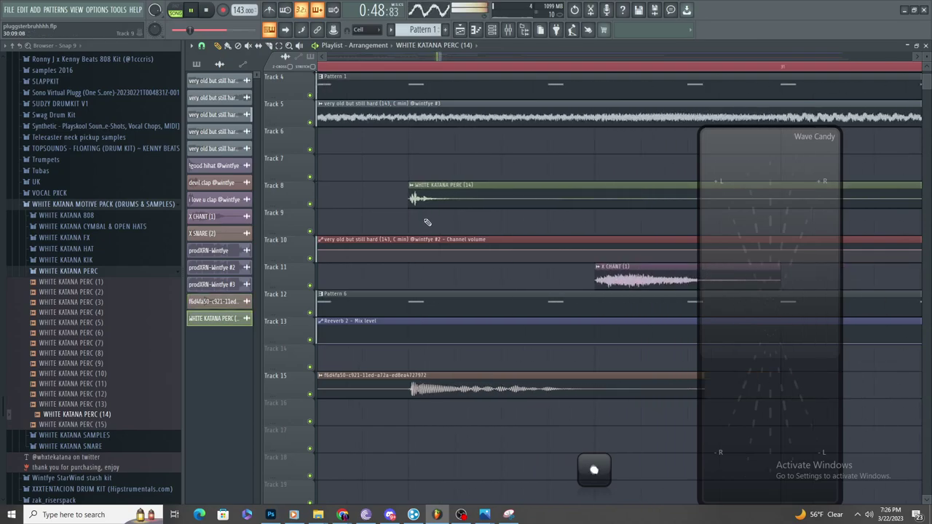
{"action": "scroll", "coordinate": [433, 219], "scroll_direction": "down", "scroll_amount": 3}
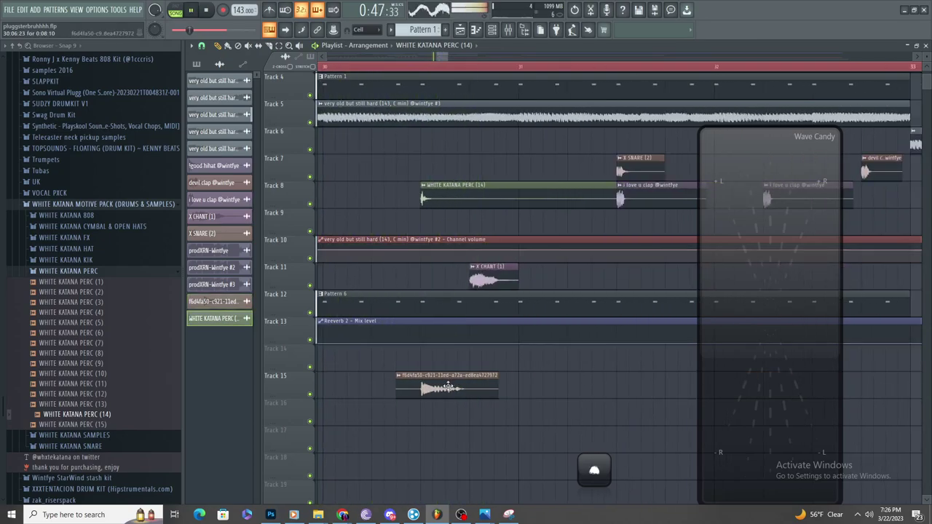
- Shift the Track 15 sample one beat later and delete the X CHANT (1) clip near the end of bar 30
{"action": "left_click_drag", "start_coordinate": [448, 386], "coordinate": [498, 384]}
{"action": "right_click", "coordinate": [497, 273]}
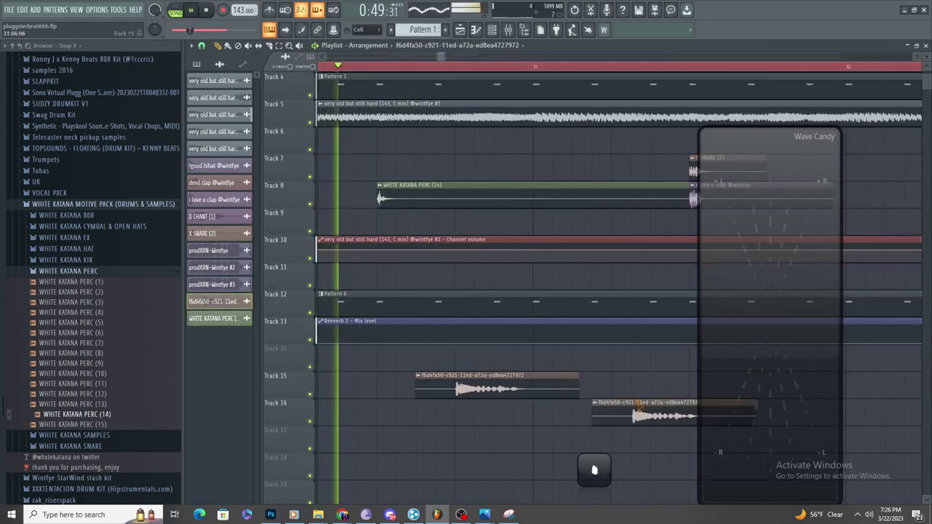
{"action": "key", "text": "space"}
- Inspect the channel settings of the WHITE KATANA PERC (14) clip on Track 8
{"action": "double_click", "coordinate": [456, 204]}
{"action": "key", "text": "space"}
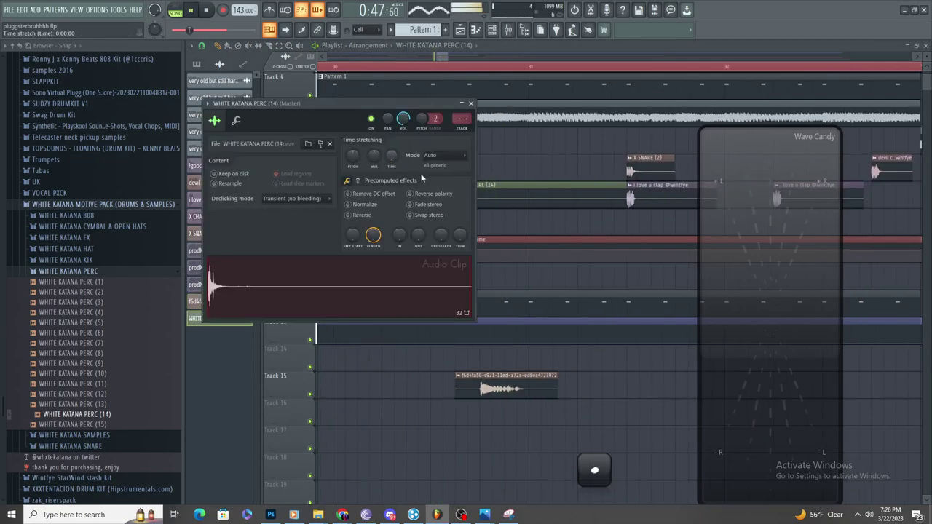
{"action": "key", "text": "Escape"}
{"action": "double_click", "coordinate": [460, 192]}
{"action": "key", "text": "space"}
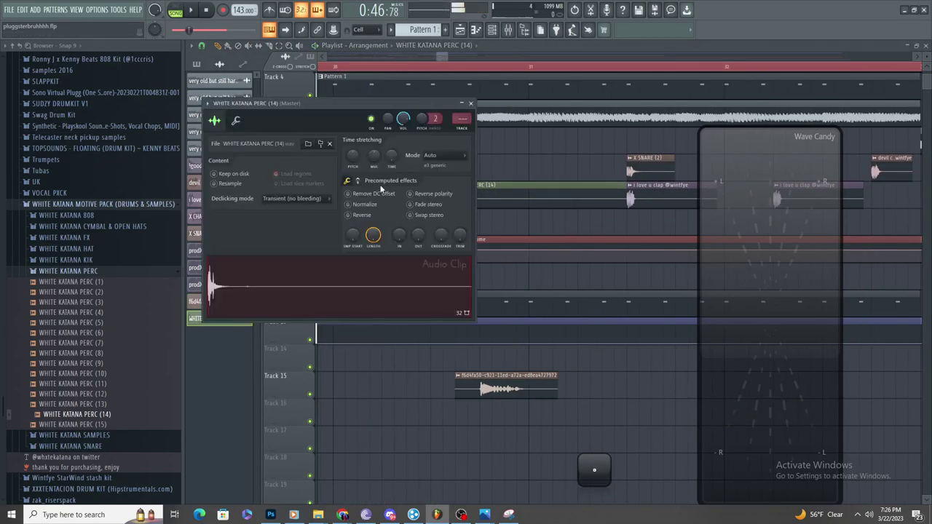
{"action": "left_click", "coordinate": [638, 406]}
{"action": "right_click", "coordinate": [638, 407]}
- Try WHITE KATANA PERC (14) one beat earlier in bar 30 and shift the Track 15 sample to the start of bar 31
{"action": "left_click_drag", "start_coordinate": [460, 192], "coordinate": [414, 211]}
{"action": "left_click_drag", "start_coordinate": [516, 390], "coordinate": [472, 396]}
{"action": "key", "text": "space"}
{"action": "key", "text": "space"}
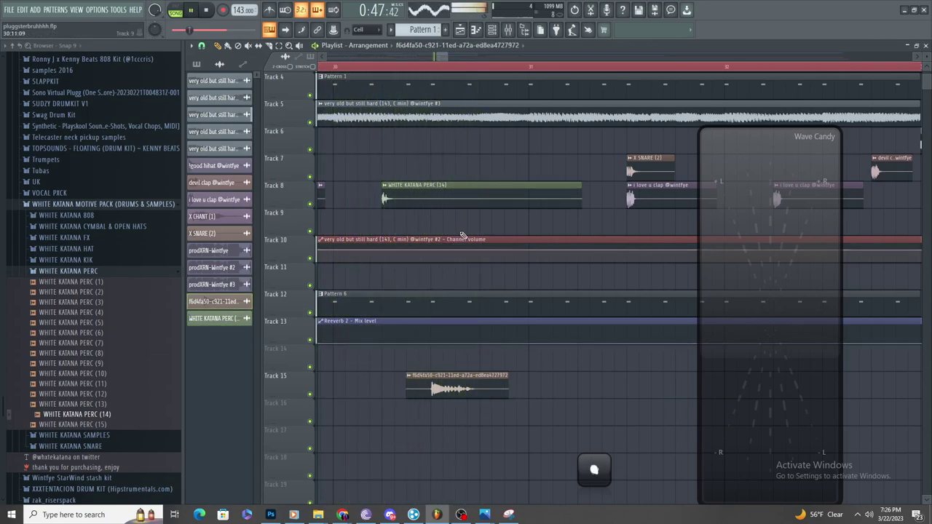
{"action": "left_click_drag", "start_coordinate": [487, 382], "coordinate": [609, 383]}
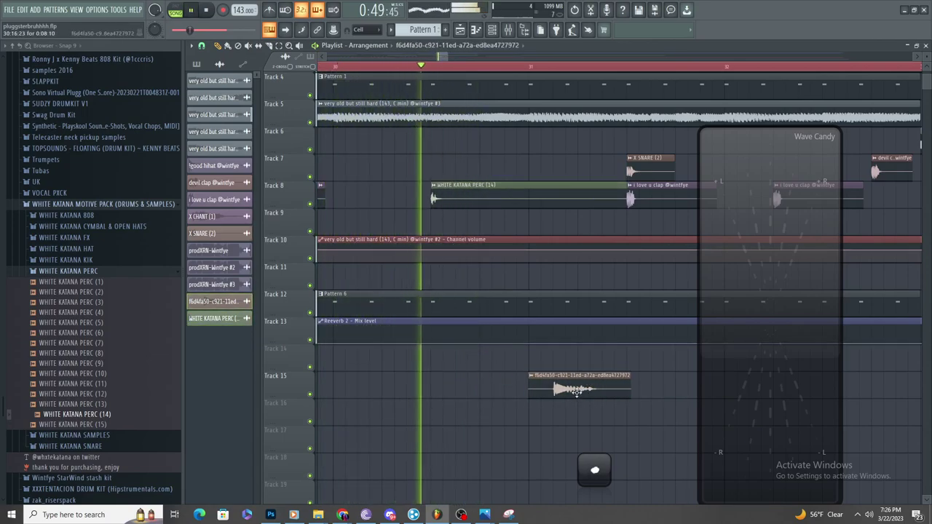
- Set the WHITE KATANA PERC (14) time-stretching mode to Resample and stretch the sample slightly longer
{"action": "double_click", "coordinate": [480, 194]}
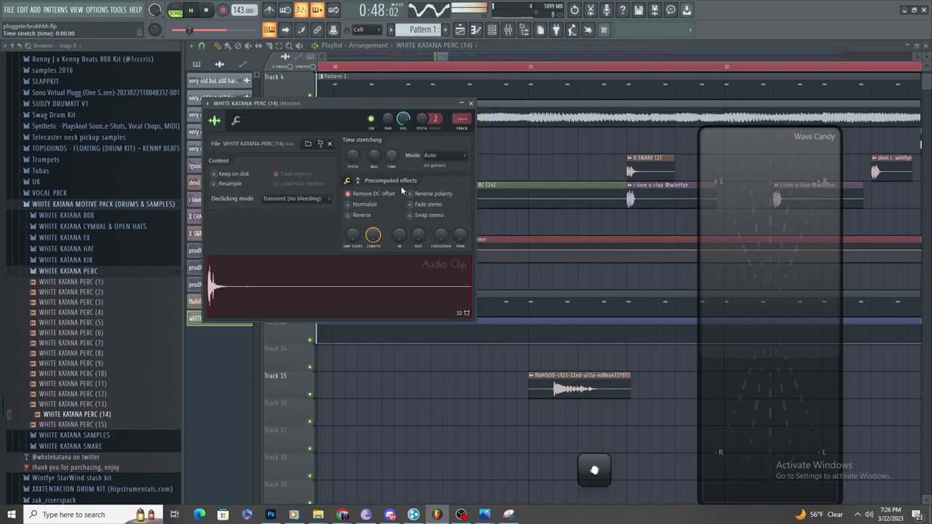
{"action": "left_click", "coordinate": [440, 155]}
{"action": "left_click", "coordinate": [436, 183]}
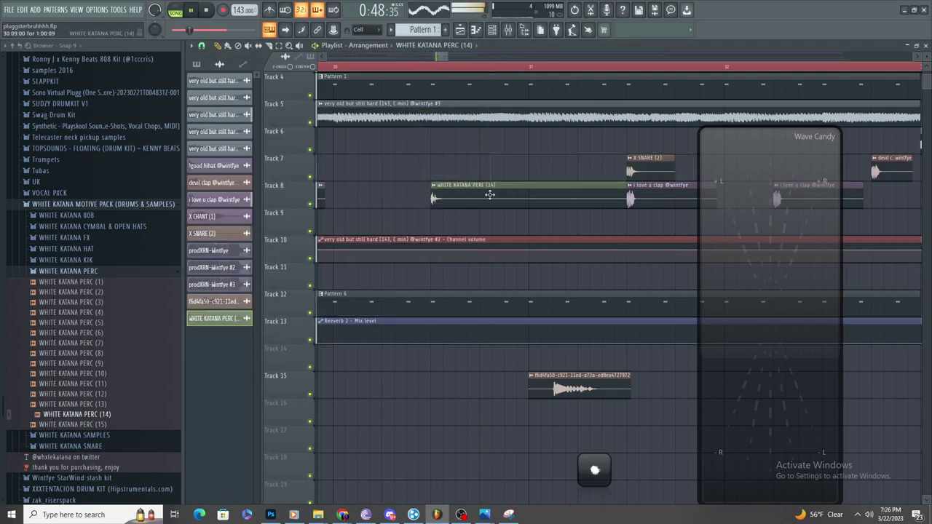
{"action": "left_click_drag", "start_coordinate": [370, 103], "coordinate": [450, 318]}
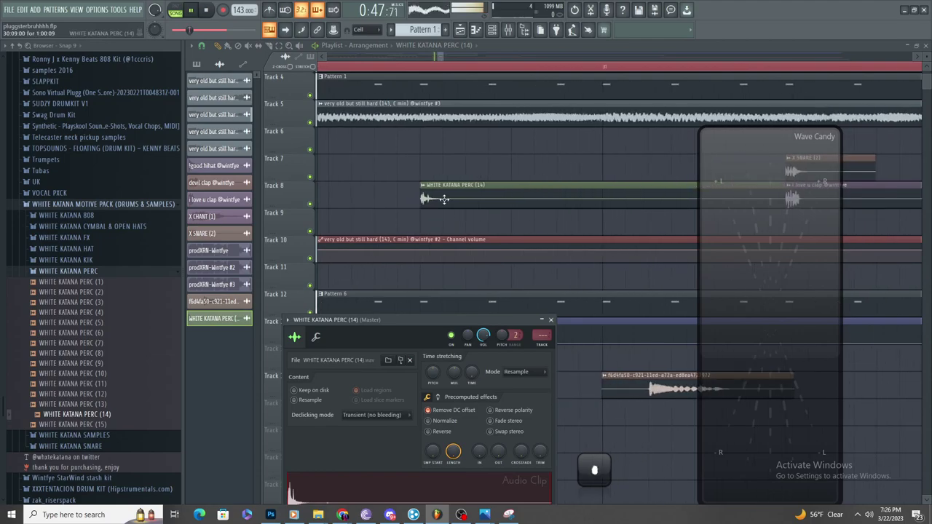
{"action": "key", "text": "space"}
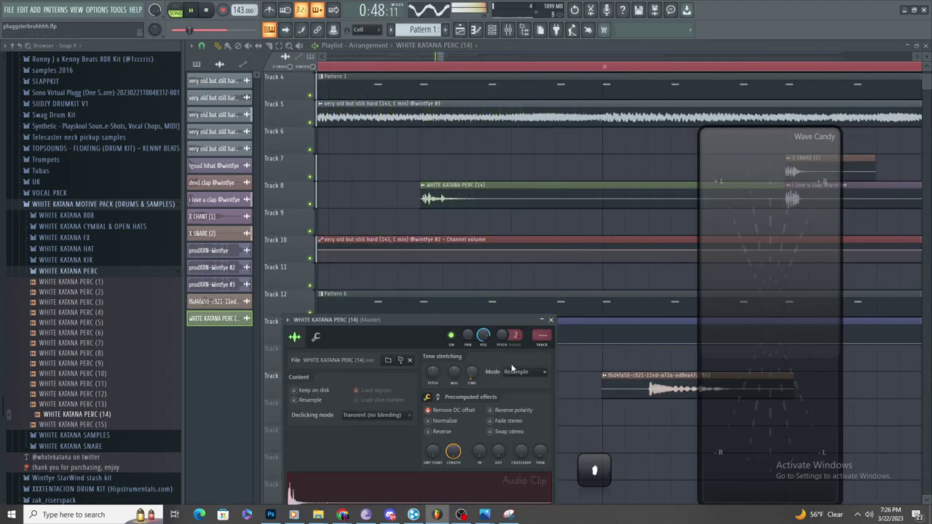
{"action": "left_click", "coordinate": [550, 319]}
- Place two WHITE KATANA PERC (14) clips on Track 9 under the i love u clap hits in bars 31 and 32
{"action": "scroll", "coordinate": [536, 280], "scroll_direction": "down", "scroll_amount": 5}
{"action": "left_click", "coordinate": [580, 221]}
{"action": "left_click_drag", "start_coordinate": [580, 221], "coordinate": [574, 221]}
{"action": "left_click", "coordinate": [645, 221]}
{"action": "left_click_drag", "start_coordinate": [645, 221], "coordinate": [653, 220]}
{"action": "scroll", "coordinate": [518, 268], "scroll_direction": "down", "scroll_amount": 3}
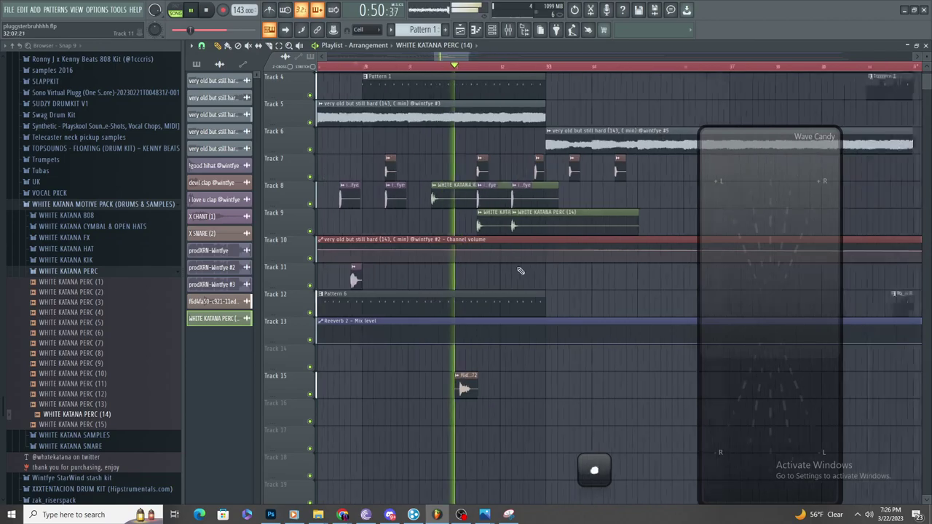
- Move the Track 15 sample back to the middle of bar 30 and delete the WHITE KATANA PERC (14) clip on Track 8
{"action": "scroll", "coordinate": [488, 275], "scroll_direction": "up", "scroll_amount": 3}
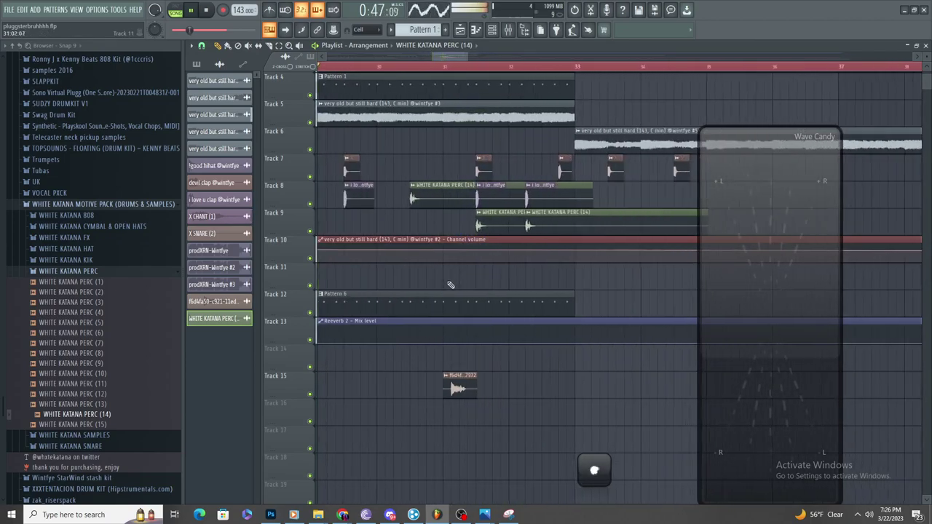
{"action": "scroll", "coordinate": [452, 282], "scroll_direction": "up", "scroll_amount": 3}
{"action": "left_click_drag", "start_coordinate": [476, 391], "coordinate": [397, 391]}
{"action": "scroll", "coordinate": [397, 391], "scroll_direction": "down", "scroll_amount": 3}
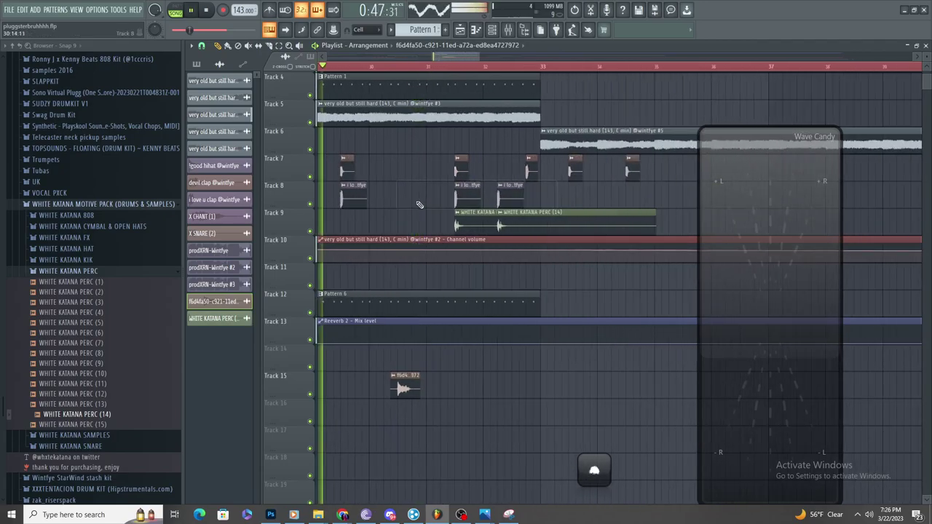
{"action": "scroll", "coordinate": [403, 366], "scroll_direction": "up", "scroll_amount": 3}
- Add an X CHANT (1) clip on Track 11 near the end of bar 30
{"action": "scroll", "coordinate": [406, 366], "scroll_direction": "down", "scroll_amount": 4}
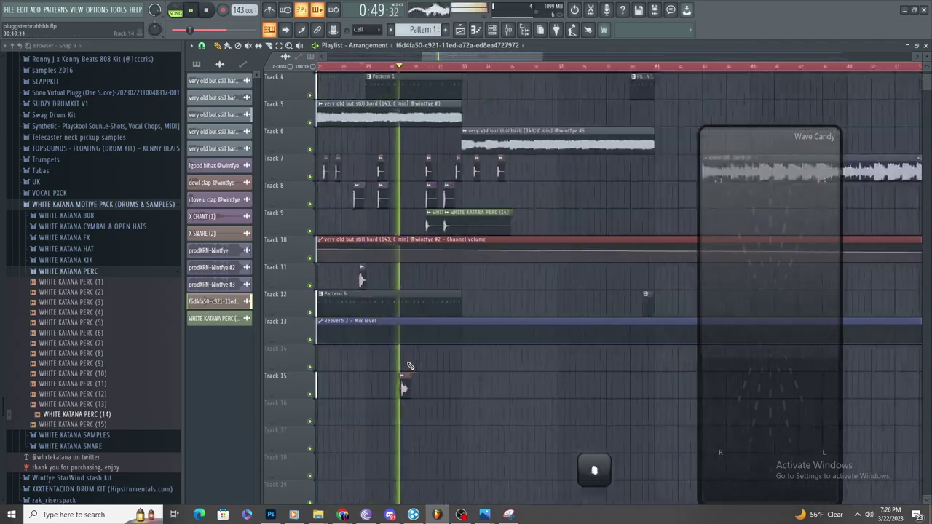
{"action": "scroll", "coordinate": [410, 367], "scroll_direction": "down", "scroll_amount": 4}
{"action": "scroll", "coordinate": [483, 266], "scroll_direction": "up", "scroll_amount": 4}
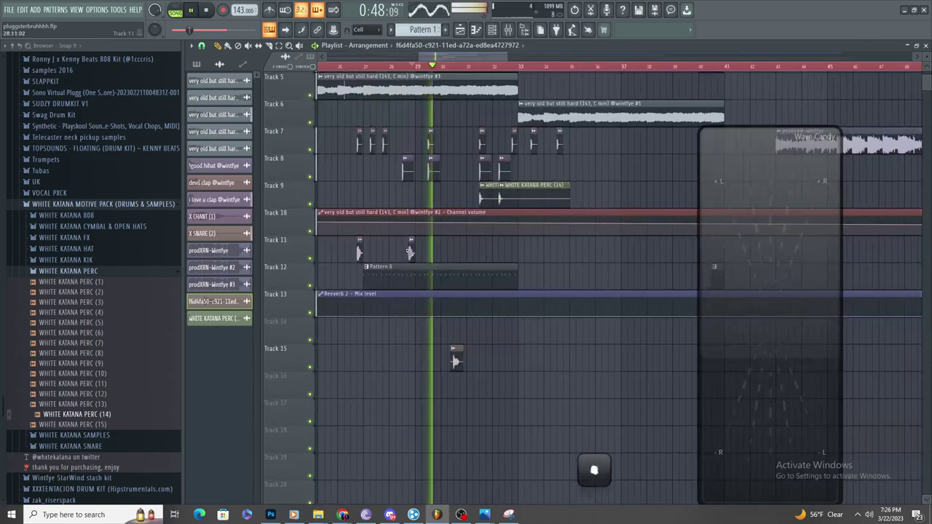
{"action": "left_click", "coordinate": [408, 252]}
{"action": "scroll", "coordinate": [439, 252], "scroll_direction": "up", "scroll_amount": 3}
{"action": "left_click", "coordinate": [501, 252]}
{"action": "scroll", "coordinate": [500, 266], "scroll_direction": "up", "scroll_amount": 2}
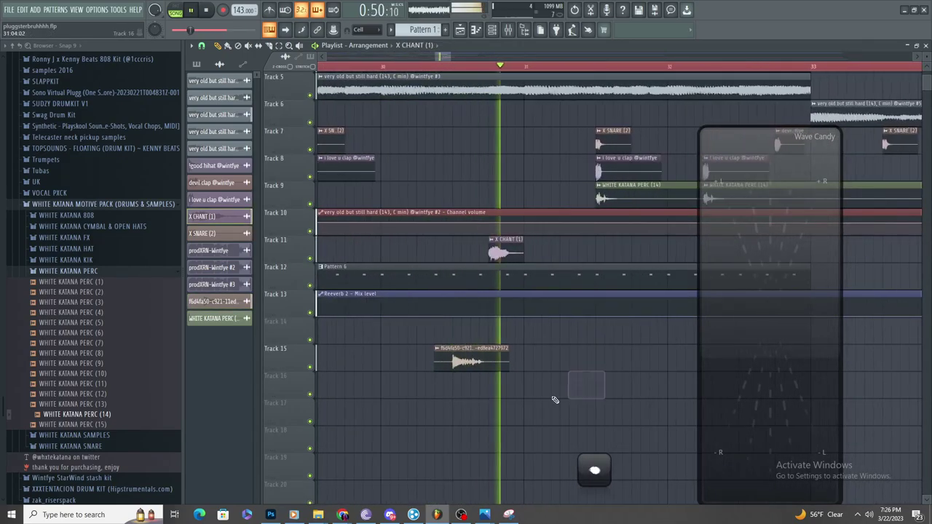
- Delete the second WHITE KATANA PERC (14) clip on Track 9, in bar 32
{"action": "scroll", "coordinate": [524, 357], "scroll_direction": "down", "scroll_amount": 4}
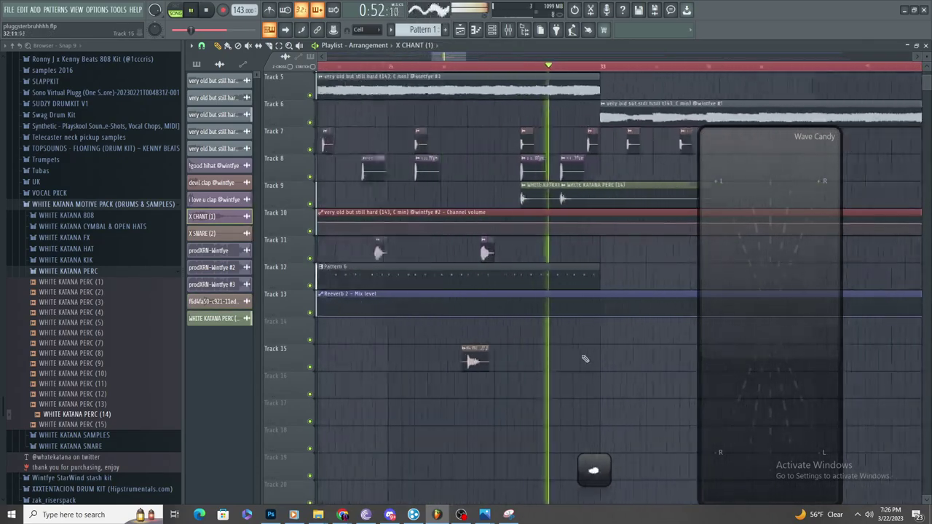
{"action": "scroll", "coordinate": [585, 357], "scroll_direction": "up", "scroll_amount": 3}
{"action": "left_click_drag", "start_coordinate": [556, 194], "coordinate": [584, 195]}
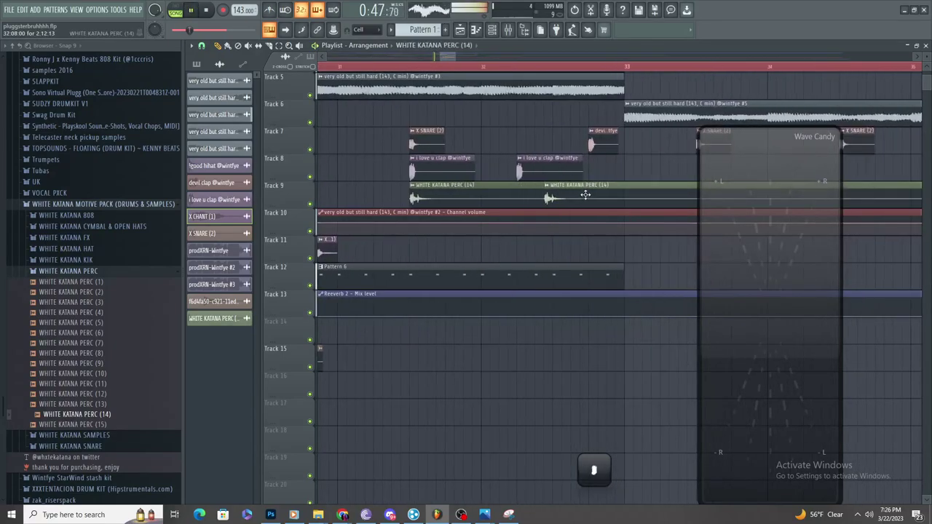
{"action": "right_click", "coordinate": [584, 194]}
{"action": "scroll", "coordinate": [531, 318], "scroll_direction": "down", "scroll_amount": 3}
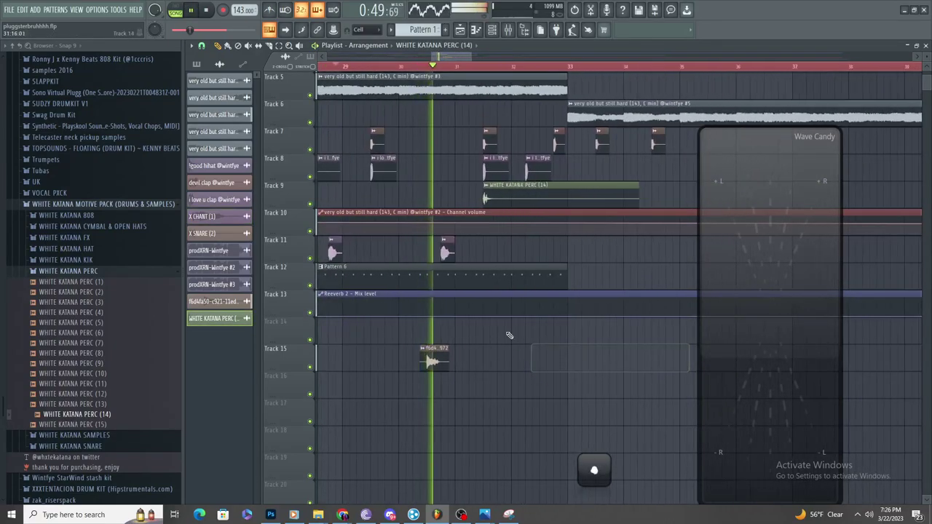
- Review the arrangement from about bar 30 to bar 33 during playback
{"action": "scroll", "coordinate": [505, 320], "scroll_direction": "up", "scroll_amount": 4}
{"action": "left_click", "coordinate": [534, 386]}
{"action": "right_click", "coordinate": [531, 386]}
{"action": "scroll", "coordinate": [522, 384], "scroll_direction": "down", "scroll_amount": 4}
{"action": "scroll", "coordinate": [522, 382], "scroll_direction": "up", "scroll_amount": 2}
{"action": "scroll", "coordinate": [510, 306], "scroll_direction": "down", "scroll_amount": 6}
{"action": "scroll", "coordinate": [472, 200], "scroll_direction": "up", "scroll_amount": 1}
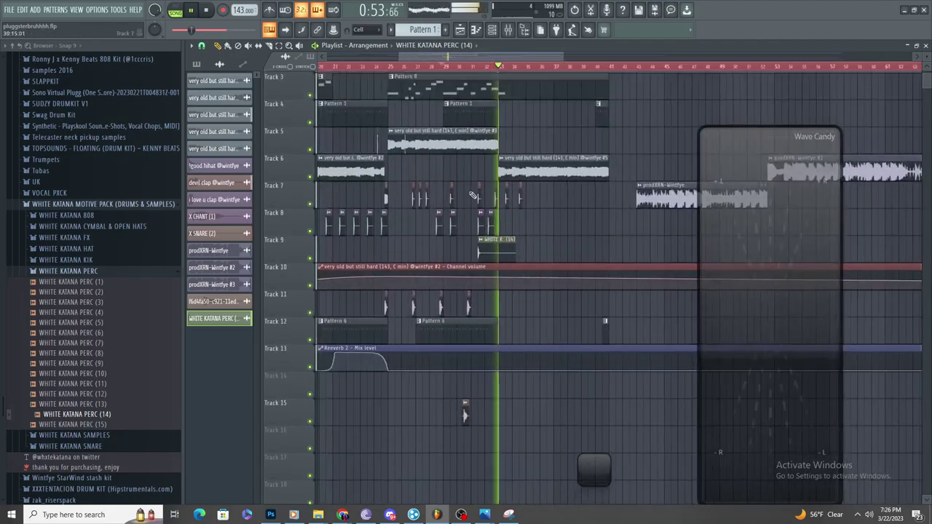
- Export the song as prodXRN-Wintfye-143-v2 in both WAV and MP3 format
{"action": "left_click", "coordinate": [9, 9]}
{"action": "mouse_move", "coordinate": [24, 95]}
{"action": "left_click", "coordinate": [193, 96]}
{"action": "left_click", "coordinate": [137, 455]}
{"action": "type", "text": "-v2"}
{"action": "key", "text": "Return"}
{"action": "left_click", "coordinate": [410, 169]}
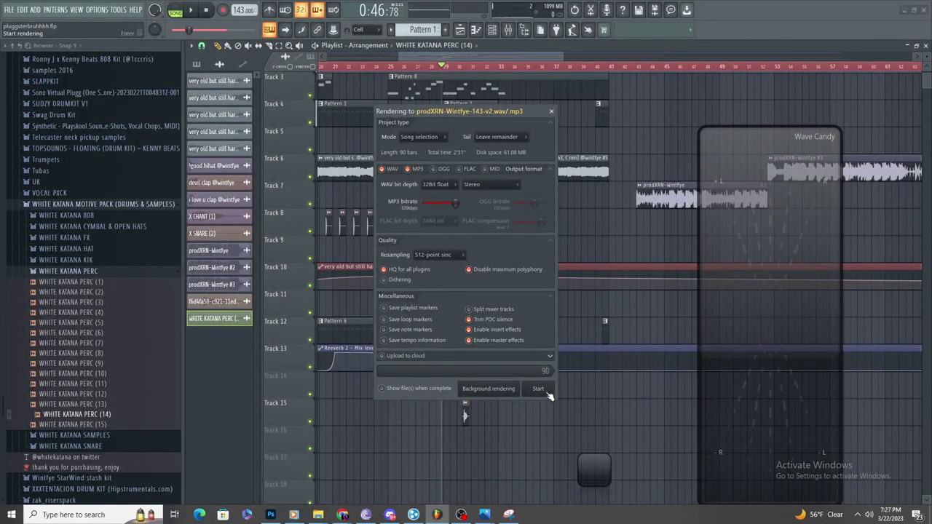
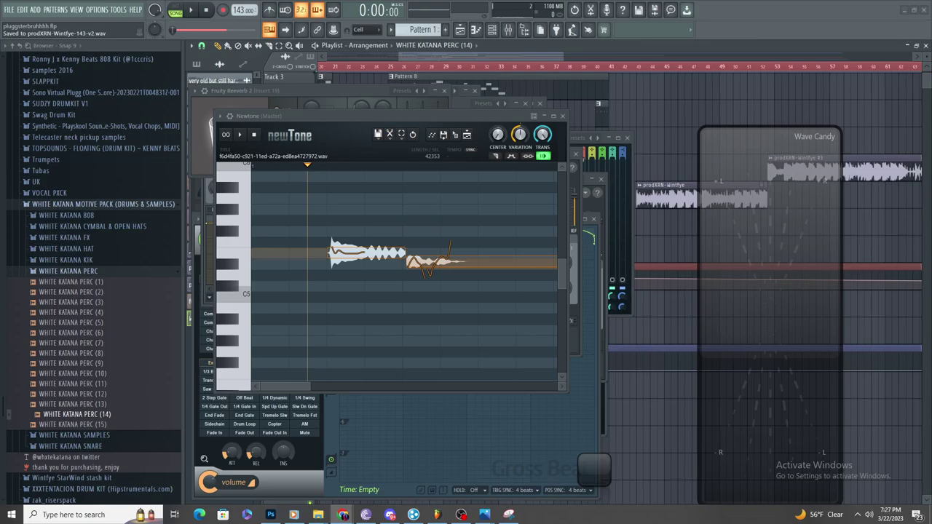
- Play the song's intro in the playlist and examine the arrangement from bar 1 to about bar 5
{"action": "left_click", "coordinate": [460, 29]}
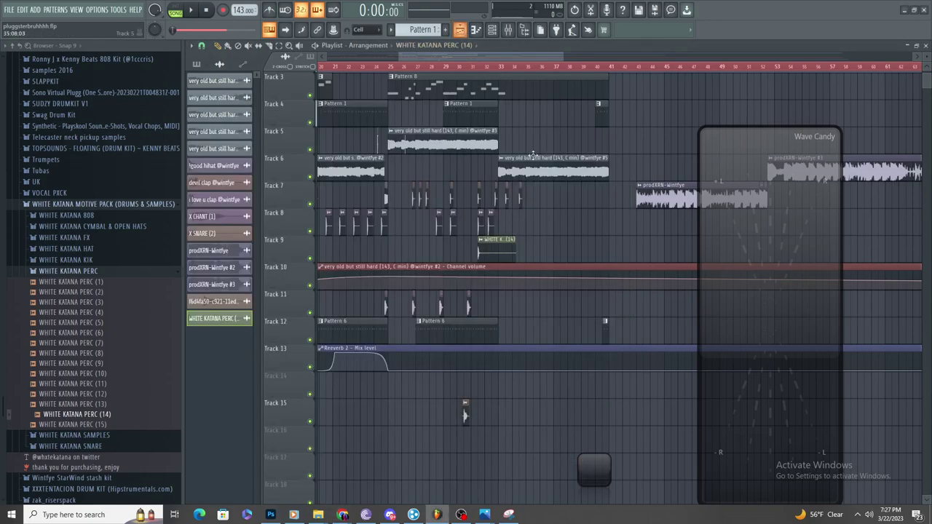
{"action": "scroll", "coordinate": [495, 145], "scroll_direction": "down", "scroll_amount": 3}
{"action": "key", "text": "space"}
{"action": "scroll", "coordinate": [358, 139], "scroll_direction": "down", "scroll_amount": 2}
{"action": "scroll", "coordinate": [337, 140], "scroll_direction": "up", "scroll_amount": 2}
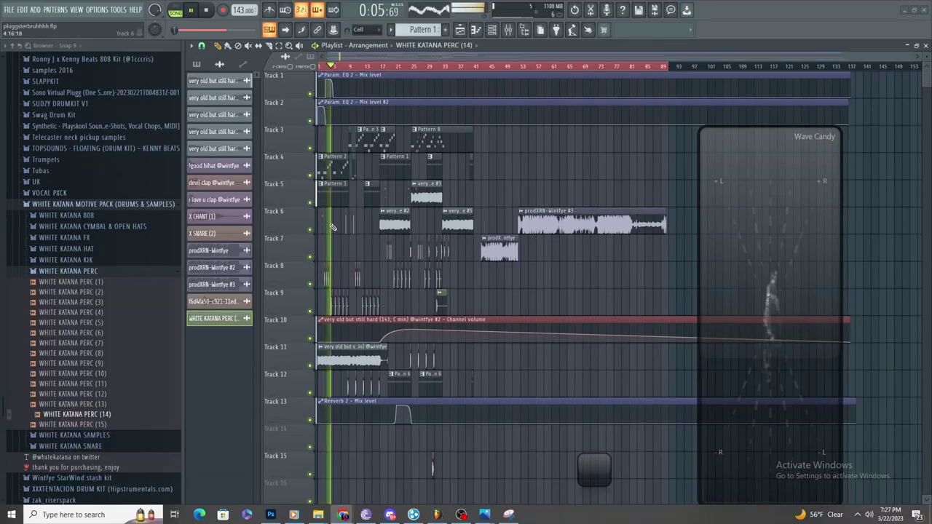
{"action": "scroll", "coordinate": [331, 227], "scroll_direction": "up", "scroll_amount": 4}
{"action": "scroll", "coordinate": [343, 224], "scroll_direction": "up", "scroll_amount": 2}
{"action": "scroll", "coordinate": [362, 230], "scroll_direction": "down", "scroll_amount": 1}
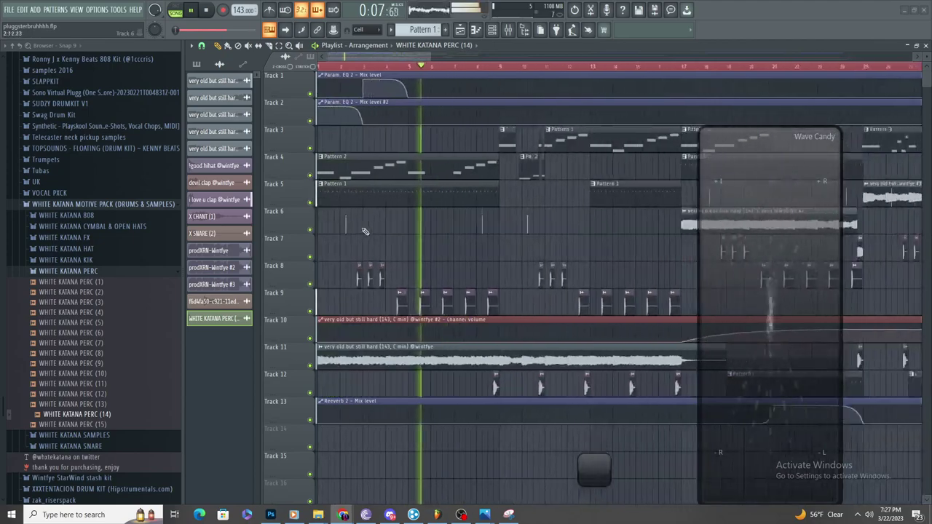
{"action": "scroll", "coordinate": [364, 230], "scroll_direction": "up", "scroll_amount": 3}
{"action": "left_click", "coordinate": [378, 67]}
{"action": "scroll", "coordinate": [429, 91], "scroll_direction": "up", "scroll_amount": 2}
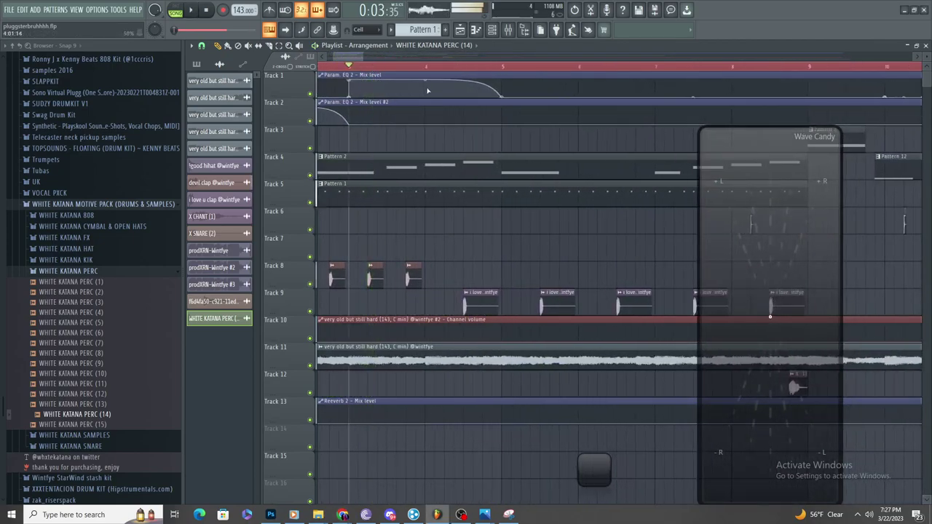
- Add a point to the Param. EQ 2 mix level automation on Track 1 so its decay ends at bar 4
{"action": "key", "text": "space"}
{"action": "scroll", "coordinate": [423, 81], "scroll_direction": "up", "scroll_amount": 2}
{"action": "right_click", "coordinate": [426, 84]}
{"action": "left_click_drag", "start_coordinate": [426, 83], "coordinate": [435, 108]}
{"action": "scroll", "coordinate": [441, 117], "scroll_direction": "down", "scroll_amount": 2}
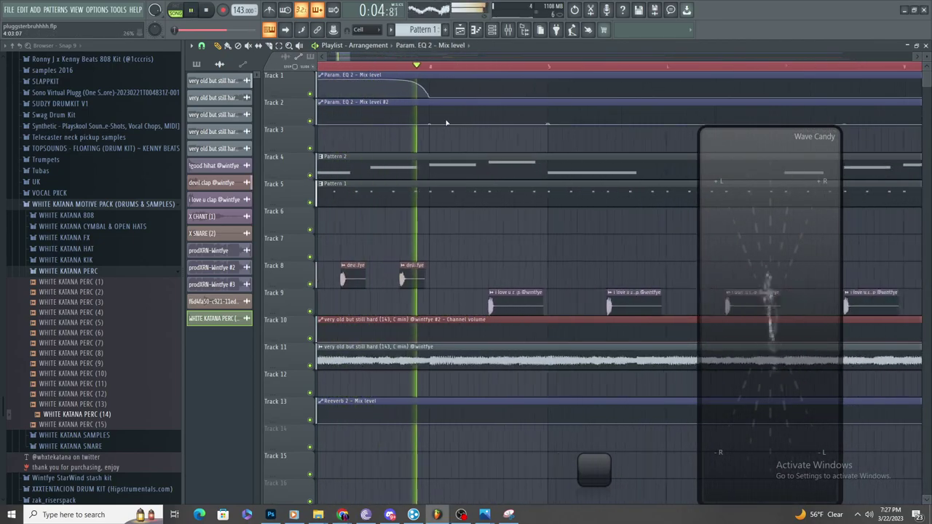
{"action": "scroll", "coordinate": [423, 129], "scroll_direction": "down", "scroll_amount": 3}
{"action": "scroll", "coordinate": [416, 137], "scroll_direction": "up", "scroll_amount": 3}
{"action": "key", "text": "space"}
{"action": "key", "text": "space"}
- Move the decay's end point to about a third of the way into bar 3 and adjust the curve's tension
{"action": "left_click_drag", "start_coordinate": [432, 97], "coordinate": [372, 110]}
{"action": "scroll", "coordinate": [393, 105], "scroll_direction": "up", "scroll_amount": 3}
{"action": "key", "text": "space"}
{"action": "key", "text": "space"}
{"action": "key", "text": "space"}
{"action": "key", "text": "space"}
{"action": "key", "text": "space"}
{"action": "left_click_drag", "start_coordinate": [345, 80], "coordinate": [345, 83]}
{"action": "key", "text": "space"}
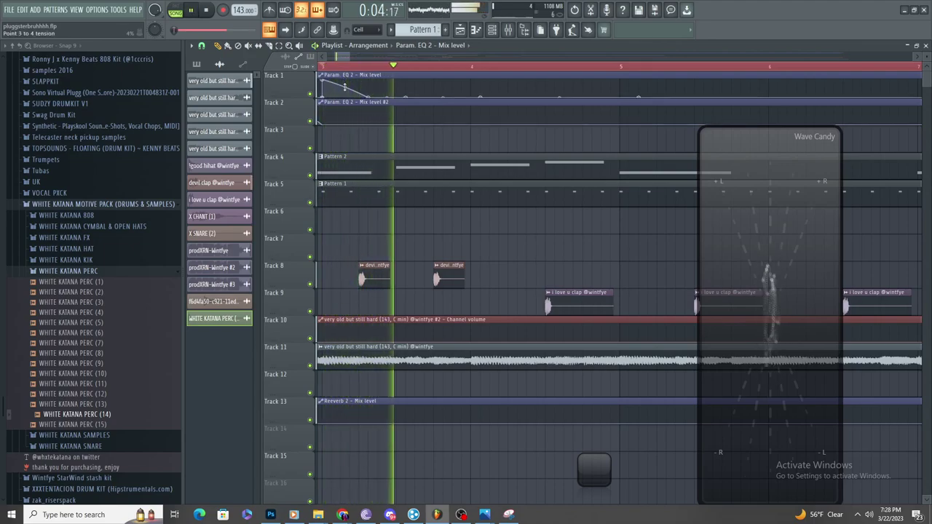
- Shape two more peaks in the Track 1 mix level automation, halfway through bar 3 and at bar 4, with the second at 100%
{"action": "key", "text": "space"}
{"action": "key", "text": "space"}
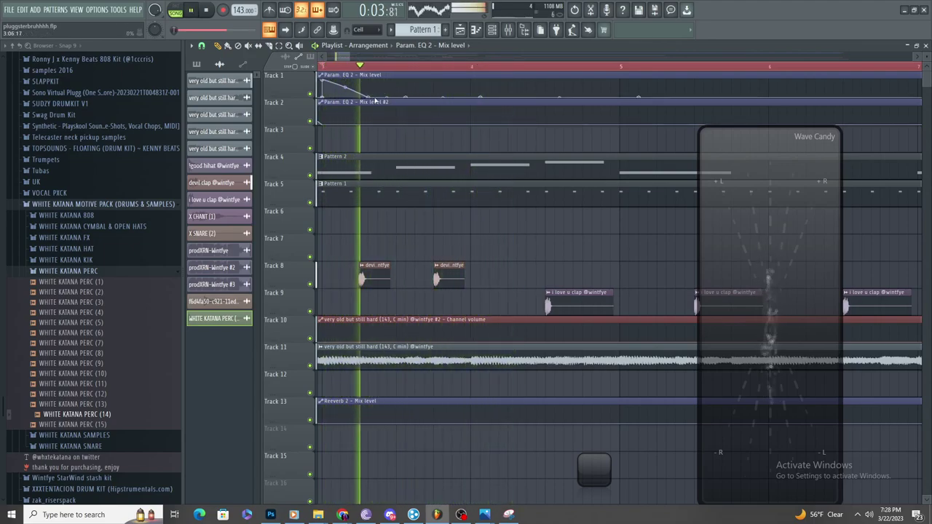
{"action": "key", "text": "space"}
{"action": "key", "text": "space"}
{"action": "key", "text": "space"}
{"action": "key", "text": "space"}
{"action": "left_click_drag", "start_coordinate": [422, 96], "coordinate": [460, 80]}
{"action": "key", "text": "space"}
{"action": "key", "text": "space"}
{"action": "key", "text": "space"}
{"action": "key", "text": "space"}
{"action": "scroll", "coordinate": [493, 99], "scroll_direction": "down", "scroll_amount": 1}
{"action": "scroll", "coordinate": [494, 103], "scroll_direction": "up", "scroll_amount": 2}
{"action": "scroll", "coordinate": [487, 100], "scroll_direction": "down", "scroll_amount": 1}
{"action": "scroll", "coordinate": [485, 99], "scroll_direction": "up", "scroll_amount": 1}
{"action": "key", "text": "space"}
{"action": "key", "text": "space"}
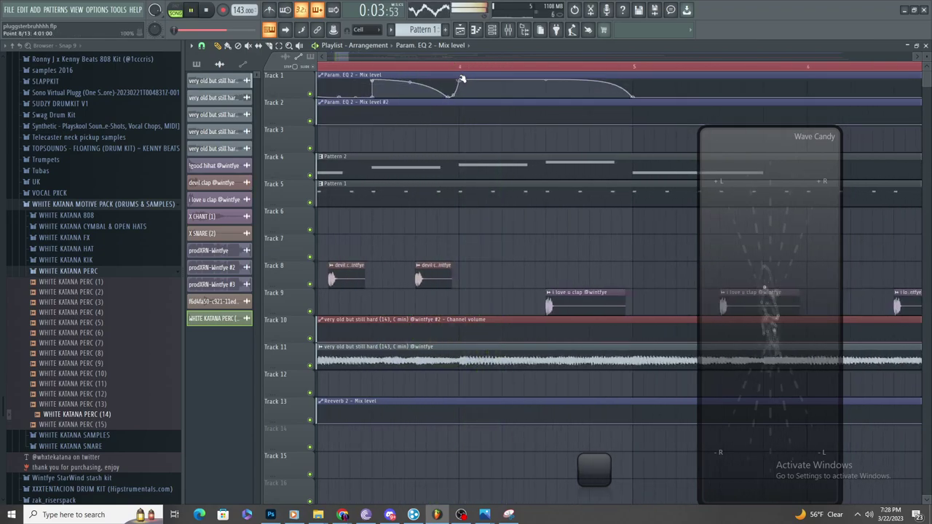
- Shorten the decay after the bar 4 peak in the Track 1 automation so it ends around the middle of bar 4
{"action": "right_click", "coordinate": [515, 90]}
{"action": "scroll", "coordinate": [531, 103], "scroll_direction": "down", "scroll_amount": 1}
{"action": "scroll", "coordinate": [574, 114], "scroll_direction": "up", "scroll_amount": 2}
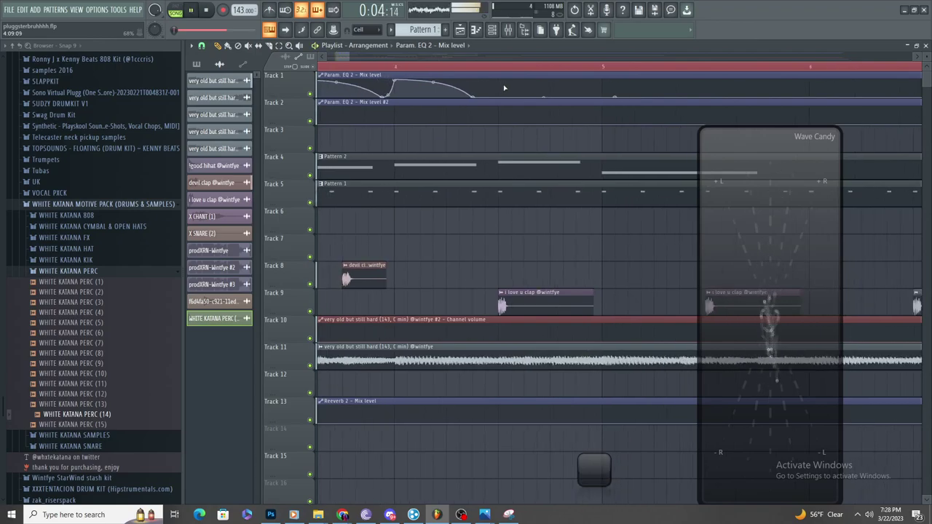
{"action": "scroll", "coordinate": [500, 91], "scroll_direction": "down", "scroll_amount": 2}
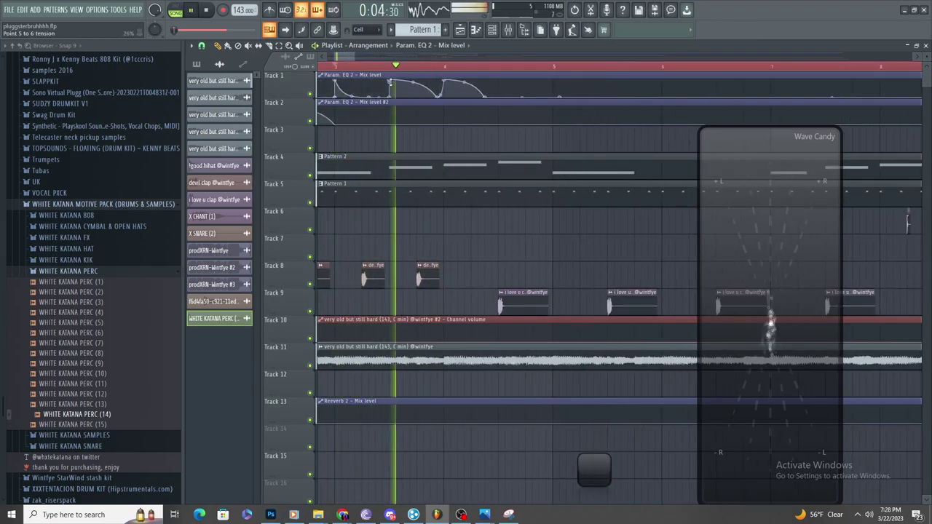
{"action": "scroll", "coordinate": [397, 81], "scroll_direction": "up", "scroll_amount": 2}
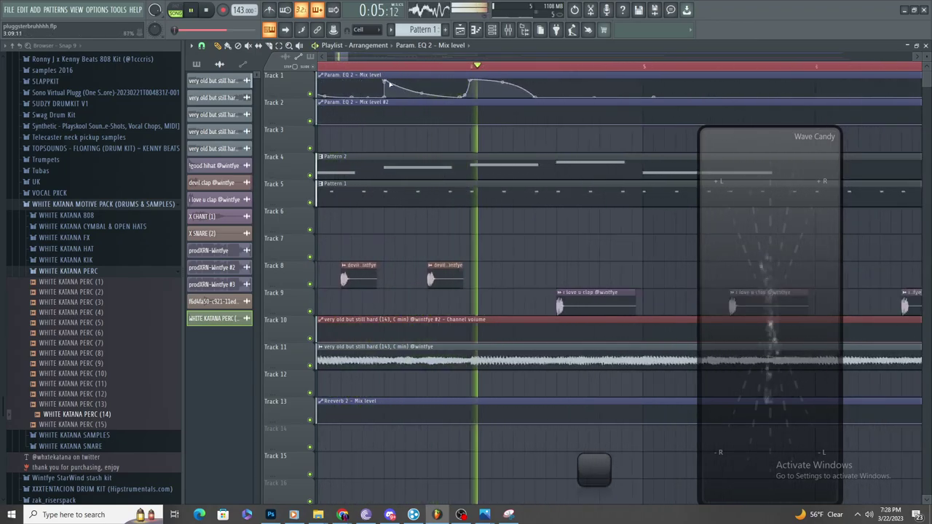
- Remove the mid-bar 3 peak from the Track 1 automation and add a peak halfway through bar 4 that decays just before bar 5
{"action": "right_click", "coordinate": [385, 81]}
{"action": "left_click", "coordinate": [396, 94]}
{"action": "key", "text": "space"}
{"action": "right_click", "coordinate": [558, 80]}
{"action": "right_click", "coordinate": [624, 92]}
{"action": "key", "text": "space"}
{"action": "key", "text": "space"}
{"action": "scroll", "coordinate": [597, 95], "scroll_direction": "down", "scroll_amount": 2}
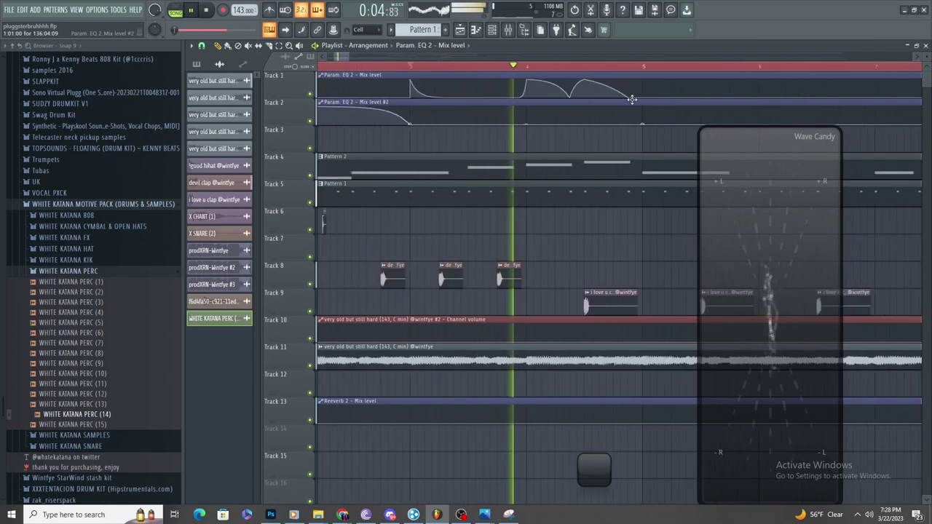
{"action": "scroll", "coordinate": [510, 117], "scroll_direction": "down", "scroll_amount": 3}
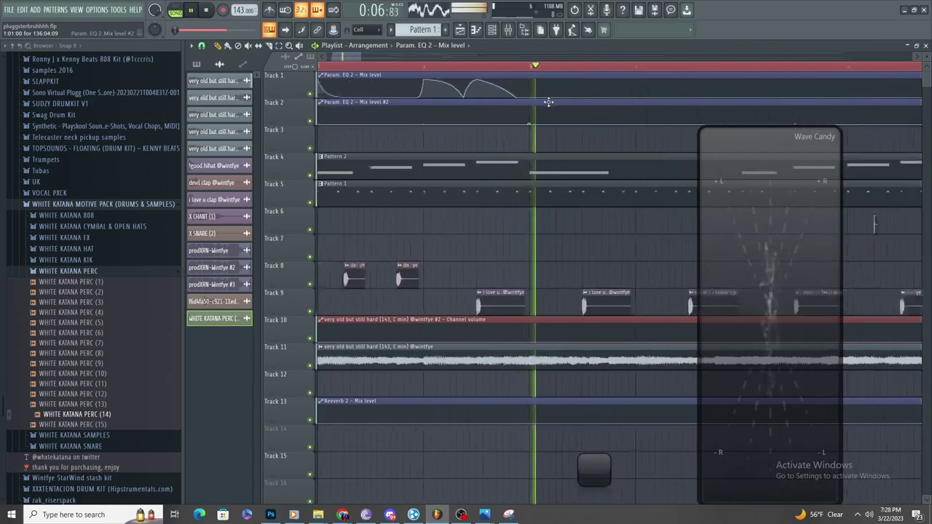
{"action": "scroll", "coordinate": [463, 134], "scroll_direction": "down", "scroll_amount": 4}
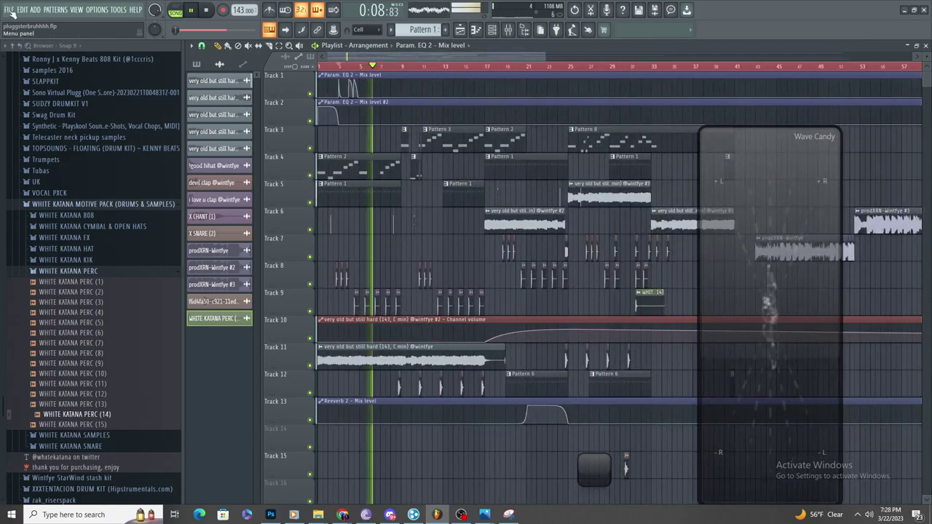
- Export the song as a WAV file named prodXRN-Wintfye-143-v3
{"action": "left_click", "coordinate": [9, 9]}
{"action": "mouse_move", "coordinate": [66, 100]}
{"action": "left_click", "coordinate": [194, 102]}
{"action": "left_click", "coordinate": [166, 455]}
{"action": "left_click", "coordinate": [166, 456]}
{"action": "key", "text": "BackSpace"}
{"action": "type", "text": "3-v3"}
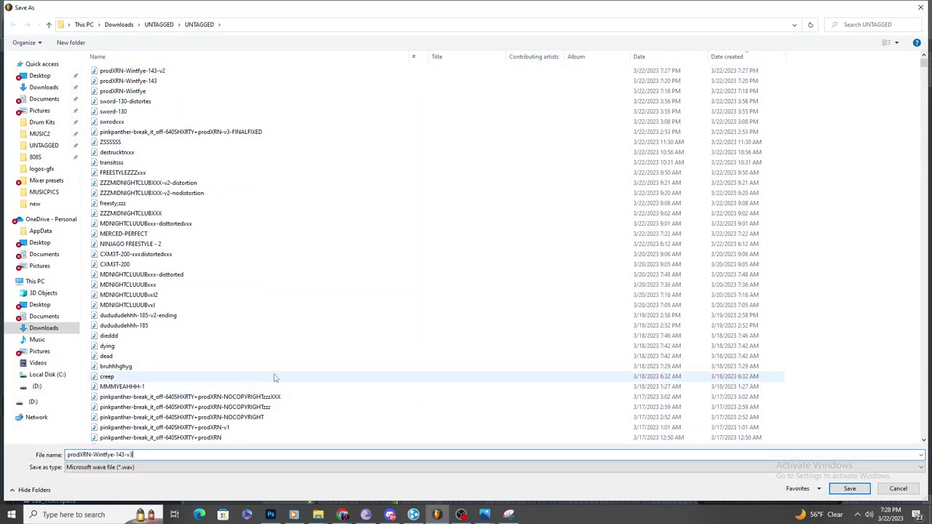
{"action": "key", "text": "Return"}
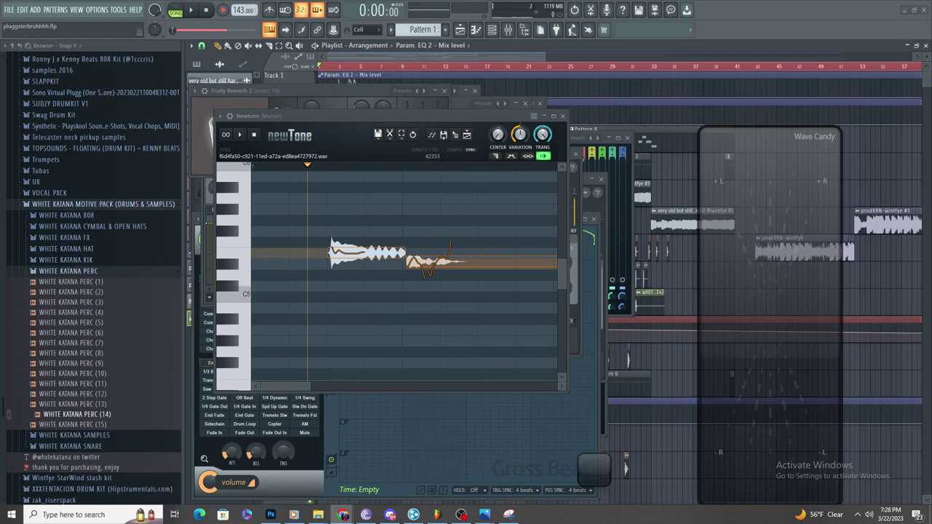
- Listen to the exported prodXRN-Wintfye-143-v3 from the UNTAGGED folder in Windows Media Player, and return to FL Studio
{"action": "mouse_move", "coordinate": [318, 515]}
{"action": "left_click", "coordinate": [58, 483]}
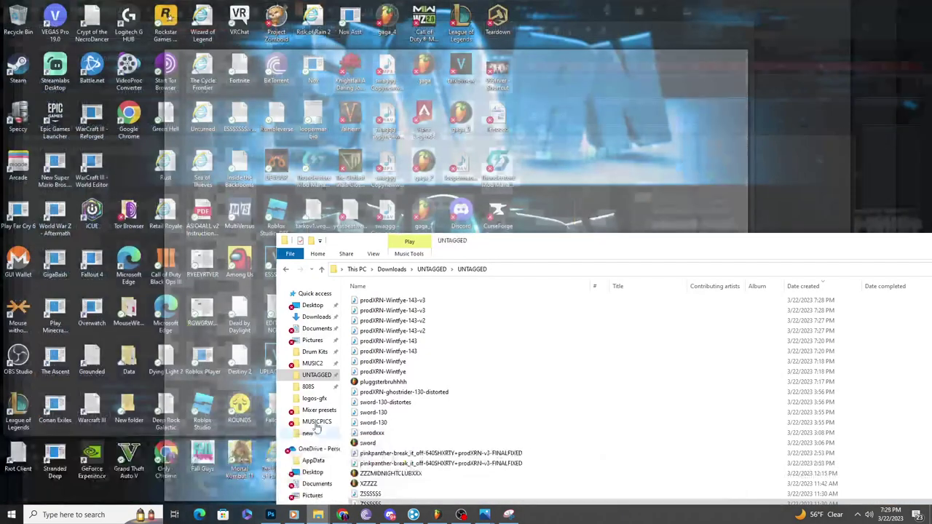
{"action": "double_click", "coordinate": [417, 311]}
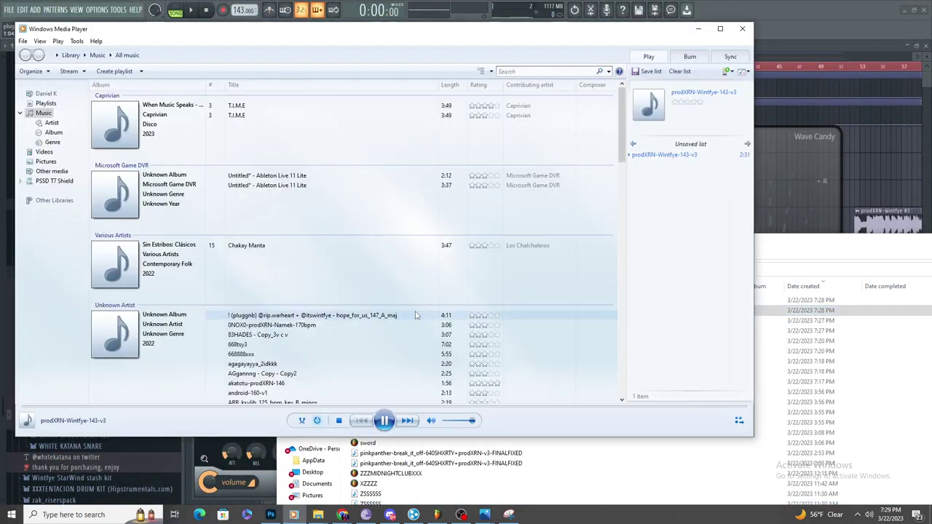
{"action": "left_click", "coordinate": [761, 300]}
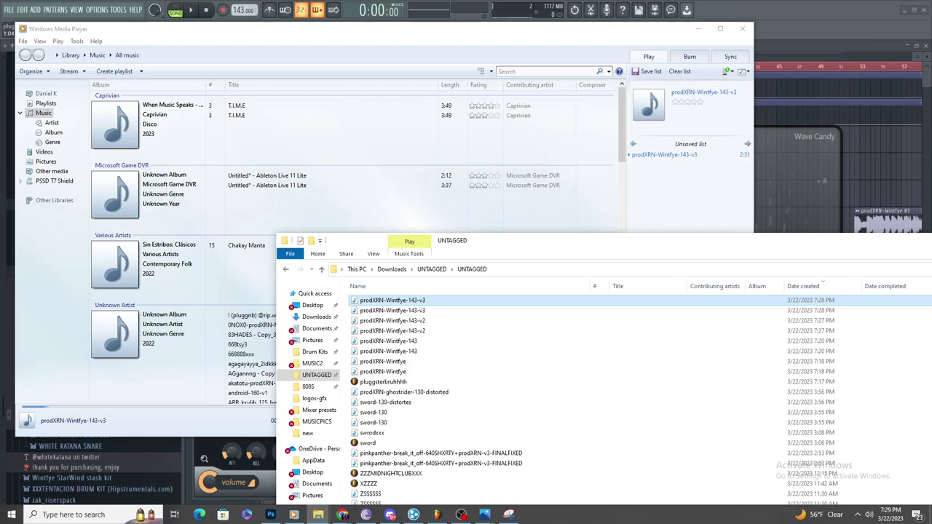
{"action": "left_click", "coordinate": [342, 515]}
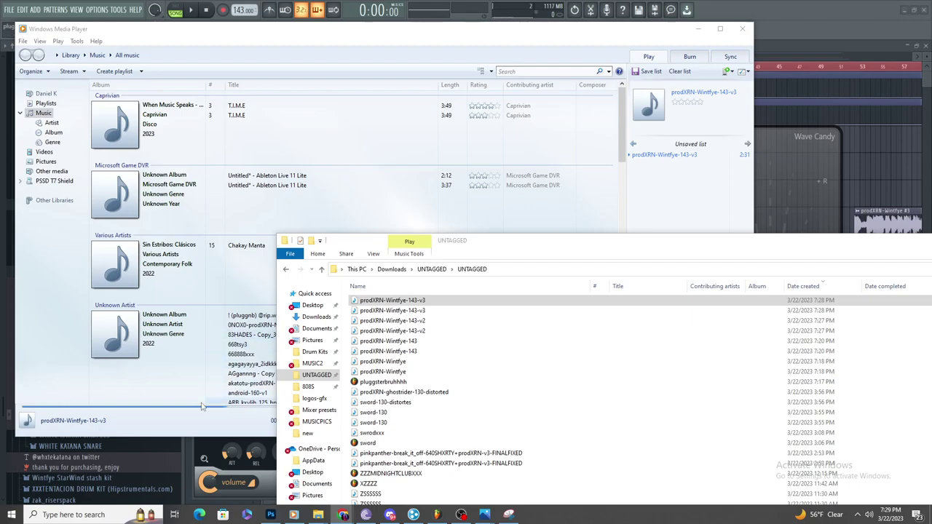
{"action": "left_click", "coordinate": [173, 386]}
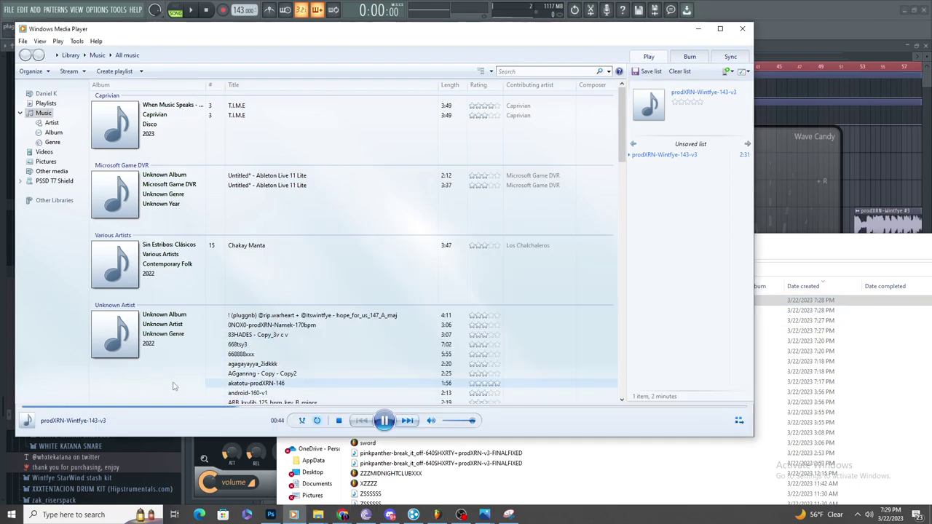
{"action": "left_click", "coordinate": [774, 63]}
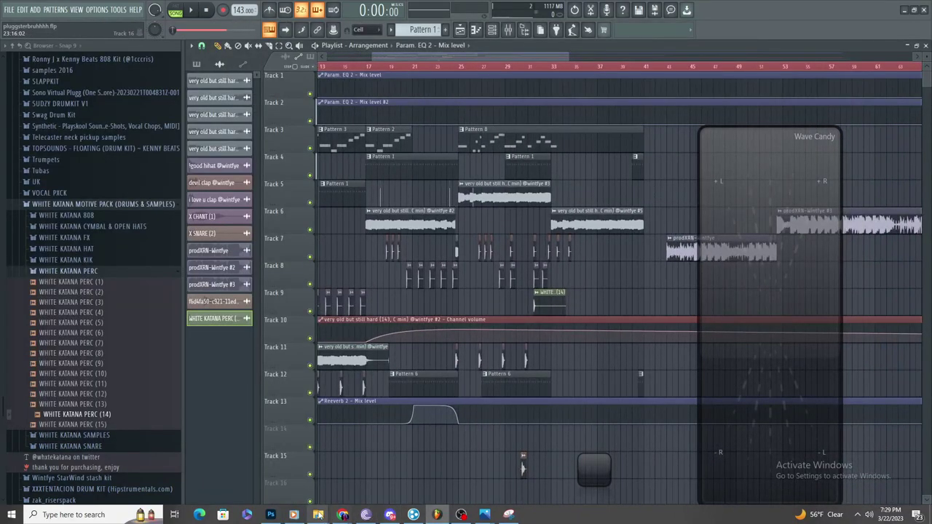
{"action": "left_click", "coordinate": [293, 514]}
{"action": "left_click", "coordinate": [395, 474]}
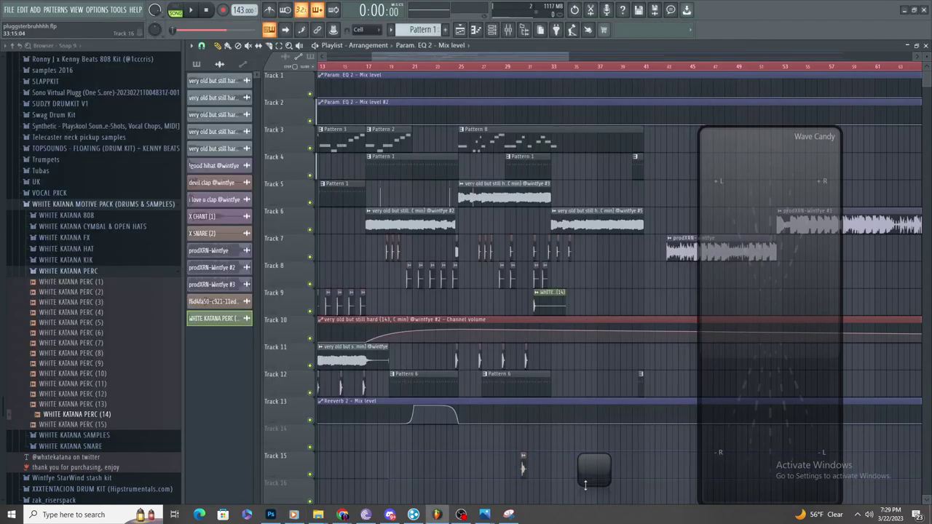
{"action": "left_click", "coordinate": [870, 515]}
- Play the sections from bar 17 and around bar 25 repeatedly to check the transition
{"action": "left_click", "coordinate": [367, 67]}
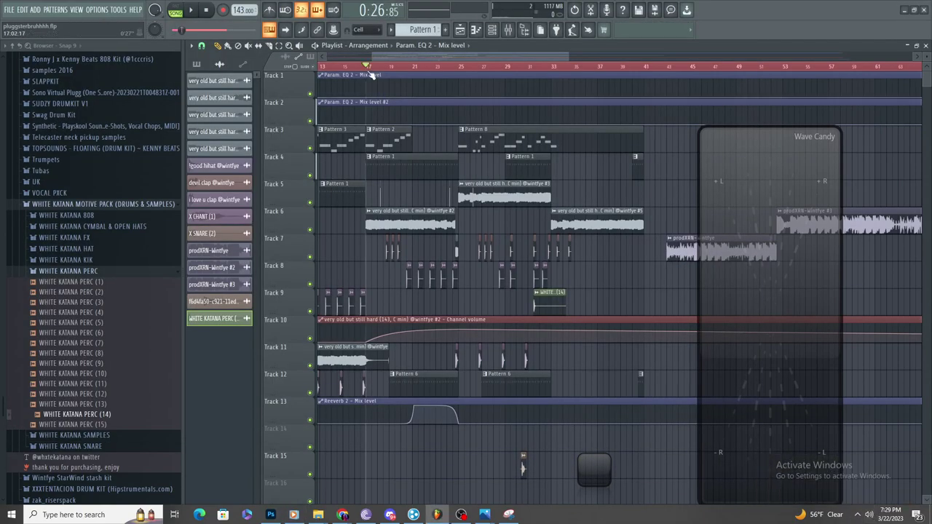
{"action": "key", "text": "space"}
{"action": "scroll", "coordinate": [362, 73], "scroll_direction": "up", "scroll_amount": 3}
{"action": "scroll", "coordinate": [362, 73], "scroll_direction": "up", "scroll_amount": 1}
{"action": "key", "text": "space"}
{"action": "left_click", "coordinate": [566, 67]}
{"action": "key", "text": "space"}
{"action": "scroll", "coordinate": [575, 94], "scroll_direction": "down", "scroll_amount": 2}
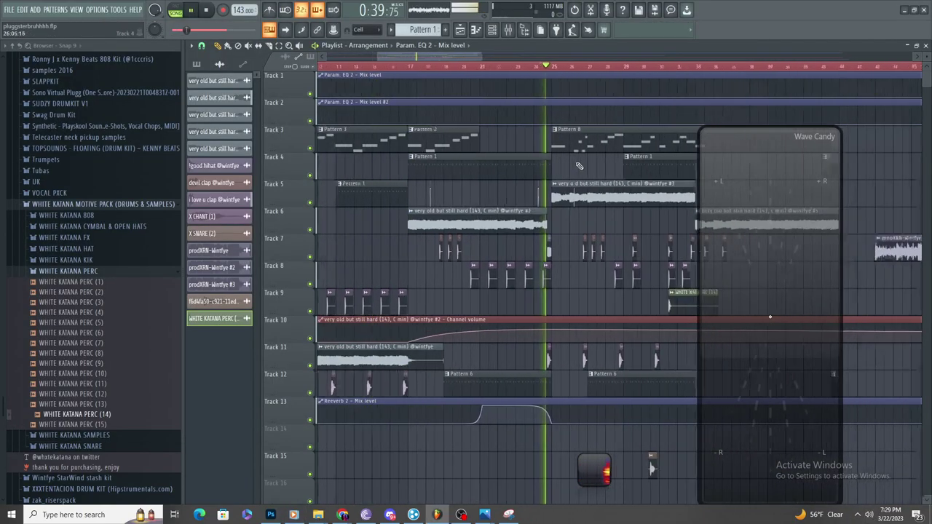
{"action": "scroll", "coordinate": [572, 219], "scroll_direction": "up", "scroll_amount": 4}
{"action": "key", "text": "space"}
{"action": "key", "text": "space"}
{"action": "scroll", "coordinate": [582, 291], "scroll_direction": "up", "scroll_amount": 1}
{"action": "scroll", "coordinate": [587, 280], "scroll_direction": "up", "scroll_amount": 1}
{"action": "key", "text": "space"}
{"action": "key", "text": "space"}
{"action": "key", "text": "space"}
{"action": "left_click", "coordinate": [449, 66]}
- Add a third Fruity parametric EQ 2 in slot 3 of mixer Insert 15
{"action": "key", "text": "F9"}
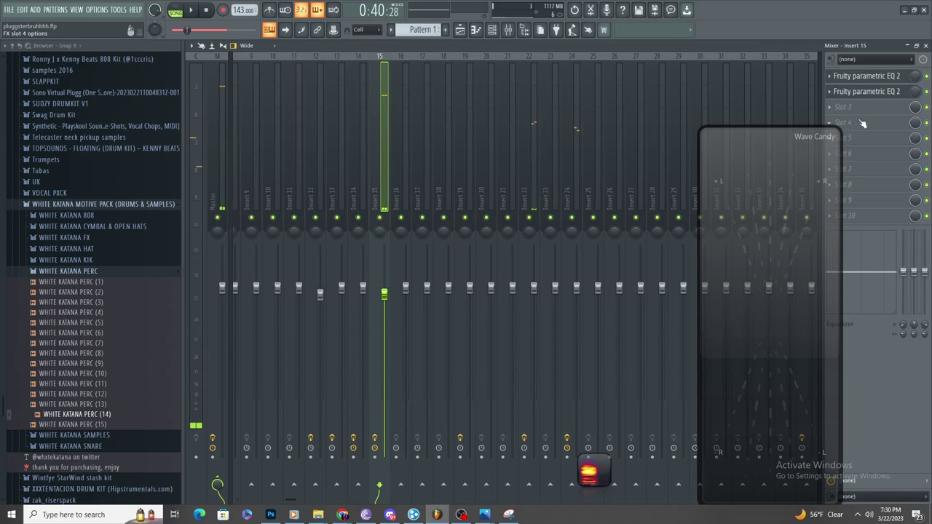
{"action": "left_click", "coordinate": [849, 134]}
{"action": "left_click", "coordinate": [700, 338]}
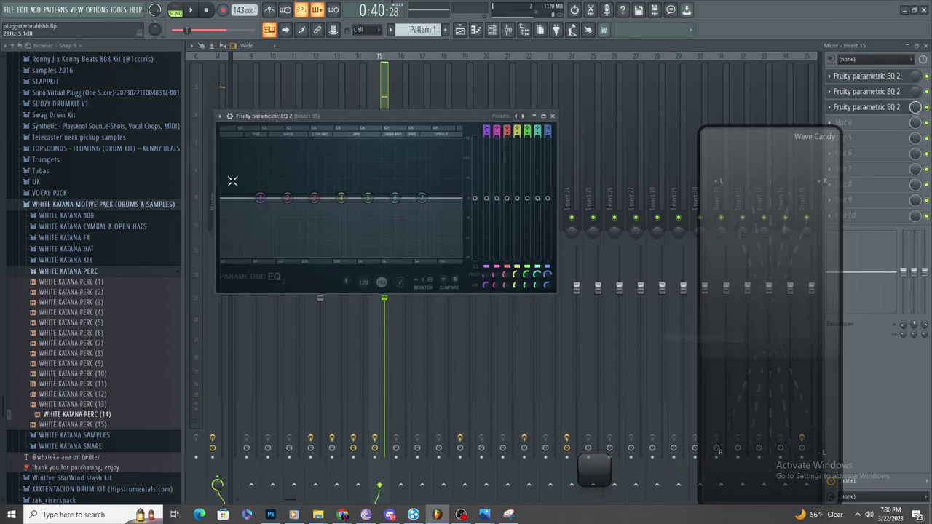
- Pull bands 2 to 7 of the new Insert 15 equalizer down to their minimum so only low frequencies pass
{"action": "left_click_drag", "start_coordinate": [422, 198], "coordinate": [406, 256]}
{"action": "key", "text": "space"}
{"action": "left_click_drag", "start_coordinate": [368, 198], "coordinate": [382, 256]}
{"action": "left_click_drag", "start_coordinate": [316, 199], "coordinate": [364, 258]}
{"action": "left_click_drag", "start_coordinate": [287, 198], "coordinate": [324, 255]}
{"action": "key", "text": "space"}
{"action": "key", "text": "space"}
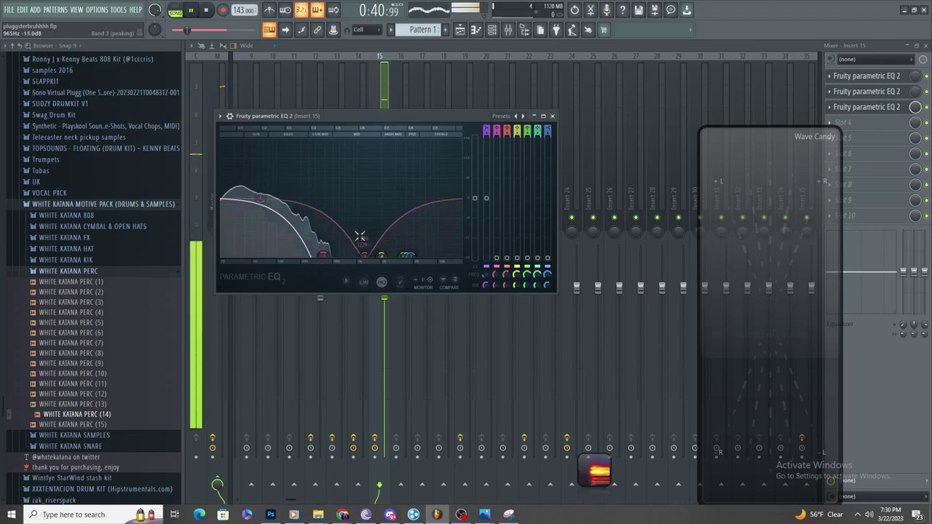
- Create an automation clip for the mix level of the slot 3 equalizer on Insert 15
{"action": "key", "text": "space"}
{"action": "left_click", "coordinate": [894, 107]}
{"action": "right_click", "coordinate": [915, 108]}
{"action": "left_click", "coordinate": [897, 184]}
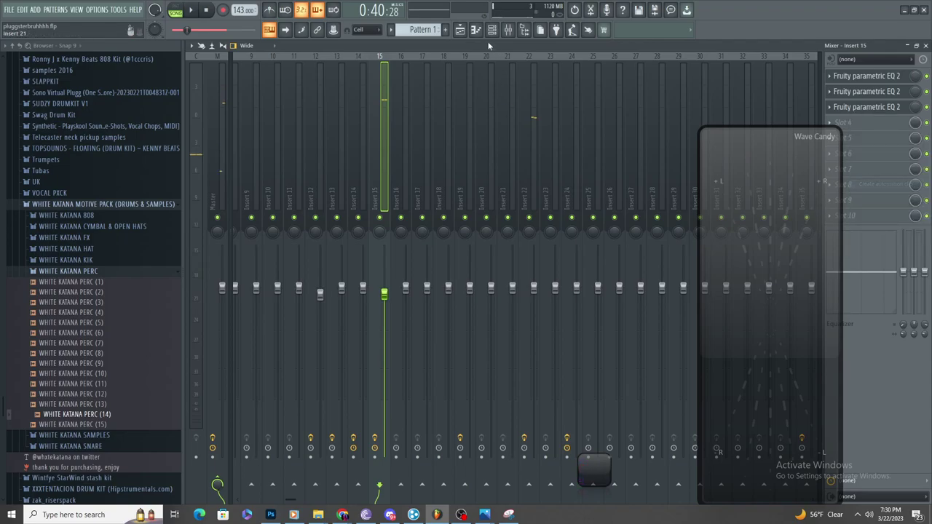
- Raise the Param. EQ 2 mix level #3 automation on Track 14 from bar 25 to about bar 42
{"action": "left_click", "coordinate": [461, 29]}
{"action": "scroll", "coordinate": [439, 247], "scroll_direction": "down", "scroll_amount": 5}
{"action": "left_click", "coordinate": [321, 66]}
{"action": "key", "text": "space"}
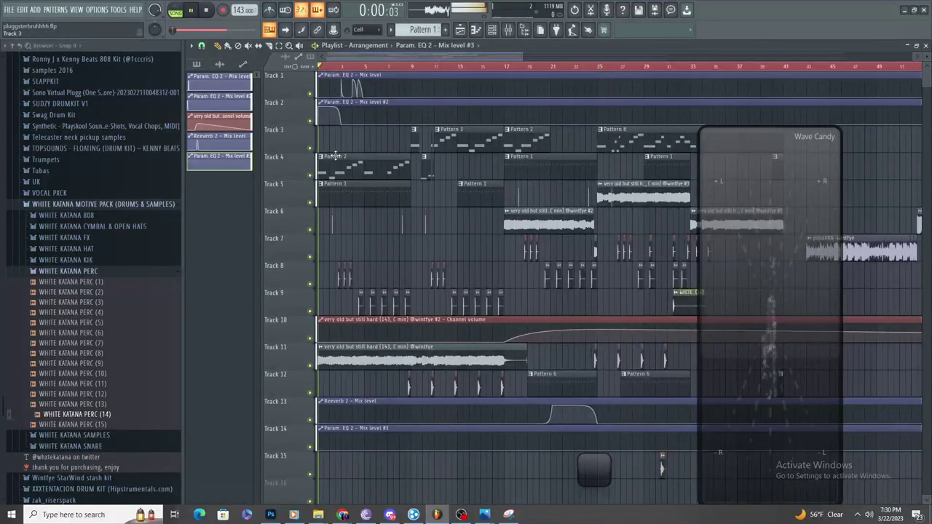
{"action": "scroll", "coordinate": [332, 411], "scroll_direction": "down", "scroll_amount": 1}
{"action": "scroll", "coordinate": [332, 411], "scroll_direction": "up", "scroll_amount": 2}
{"action": "scroll", "coordinate": [437, 414], "scroll_direction": "down", "scroll_amount": 4}
{"action": "scroll", "coordinate": [447, 399], "scroll_direction": "up", "scroll_amount": 4}
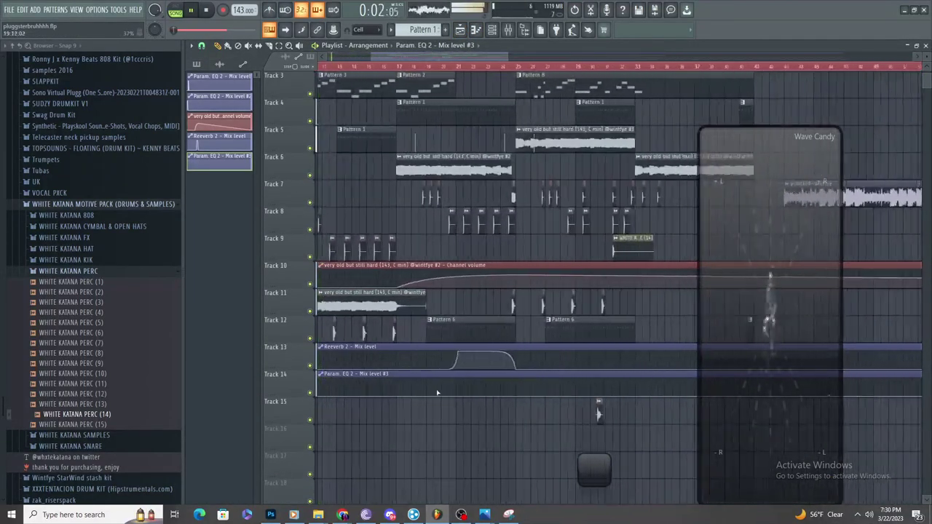
{"action": "right_click", "coordinate": [527, 395]}
{"action": "right_click", "coordinate": [525, 378]}
{"action": "scroll", "coordinate": [556, 385], "scroll_direction": "down", "scroll_amount": 4}
{"action": "right_click", "coordinate": [494, 376]}
- Raise the Track 14 automation at bar 3, hold it level through bar 25, and replay the intro around bar 3
{"action": "scroll", "coordinate": [327, 400], "scroll_direction": "up", "scroll_amount": 5, "text": "ctrl"}
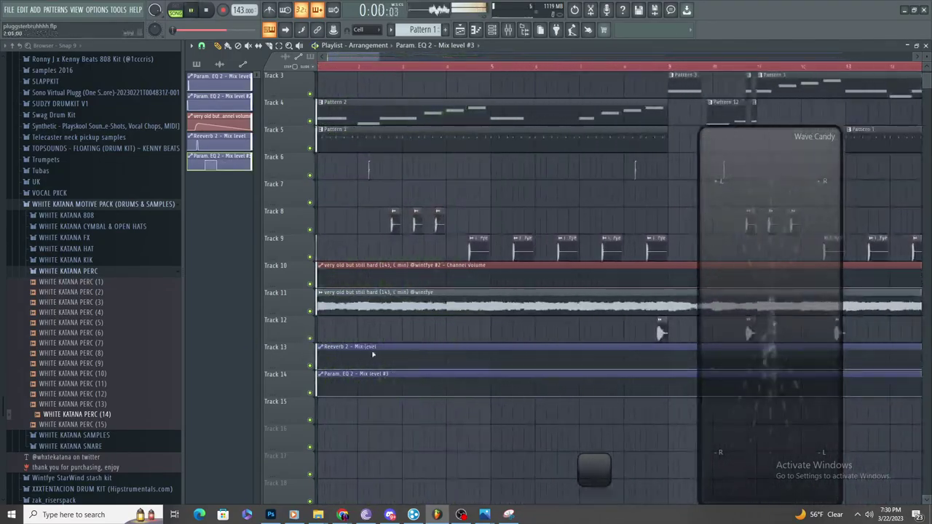
{"action": "scroll", "coordinate": [321, 398], "scroll_direction": "up", "scroll_amount": 4, "text": "ctrl"}
{"action": "right_click", "coordinate": [428, 387]}
{"action": "scroll", "coordinate": [588, 395], "scroll_direction": "down", "scroll_amount": 6, "text": "ctrl"}
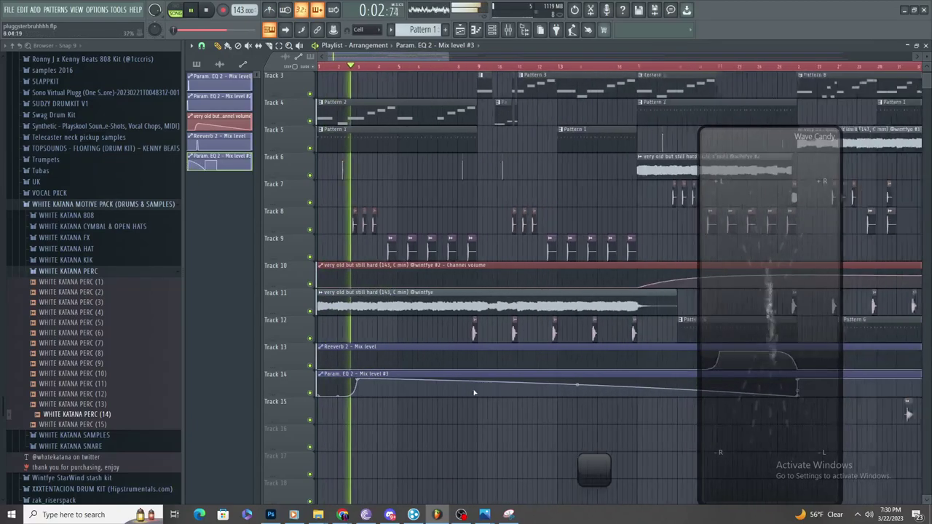
{"action": "scroll", "coordinate": [588, 395], "scroll_direction": "up", "scroll_amount": 3}
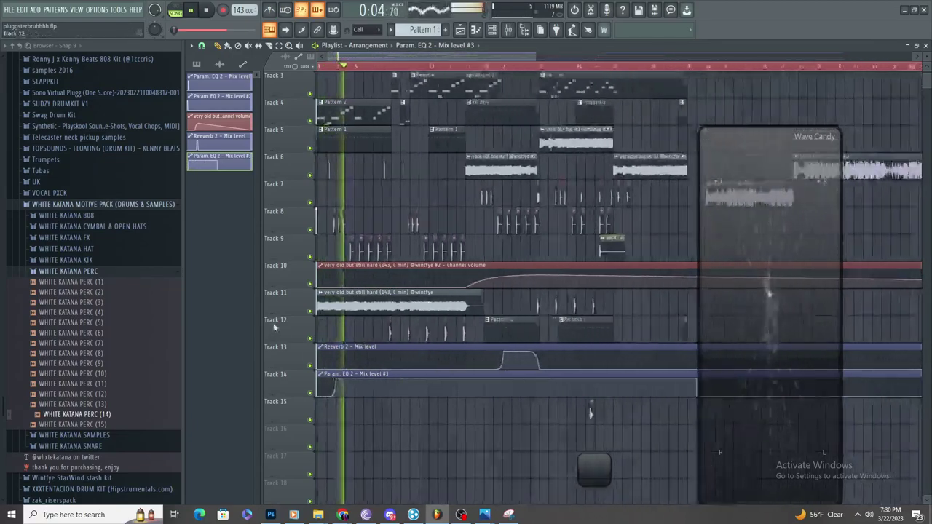
{"action": "key", "text": "space"}
{"action": "key", "text": "space"}
{"action": "left_click", "coordinate": [365, 67]}
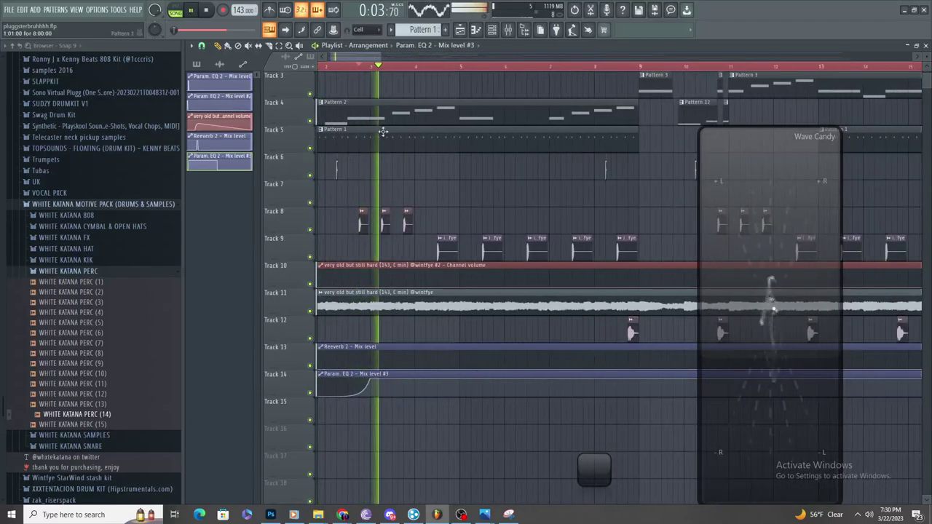
{"action": "scroll", "coordinate": [407, 156], "scroll_direction": "up", "scroll_amount": 3, "text": "ctrl"}
{"action": "scroll", "coordinate": [429, 169], "scroll_direction": "up", "scroll_amount": 2}
{"action": "scroll", "coordinate": [430, 169], "scroll_direction": "down", "scroll_amount": 4, "text": "ctrl"}
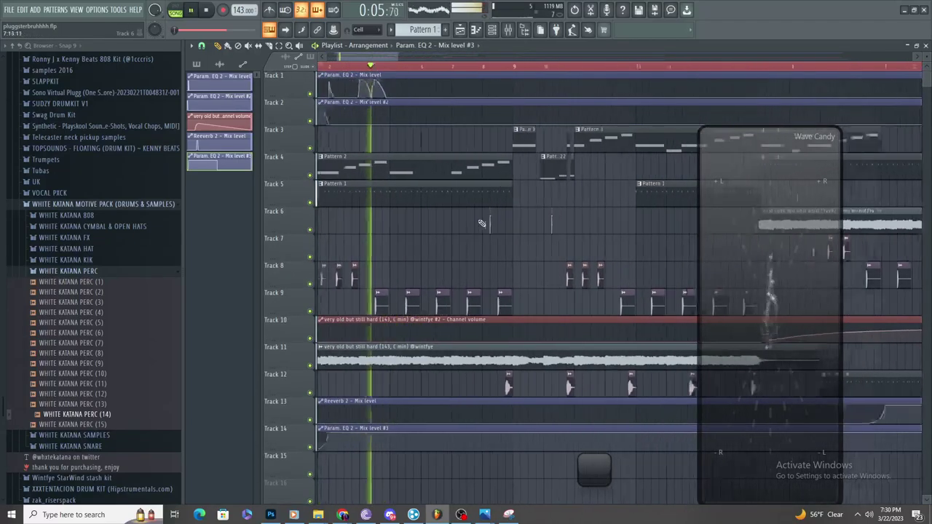
- Export the song as a wave file named prodXRN-Wintfye-143-v4 in the UNTAGGED folder
{"action": "left_click", "coordinate": [9, 10]}
{"action": "mouse_move", "coordinate": [44, 95]}
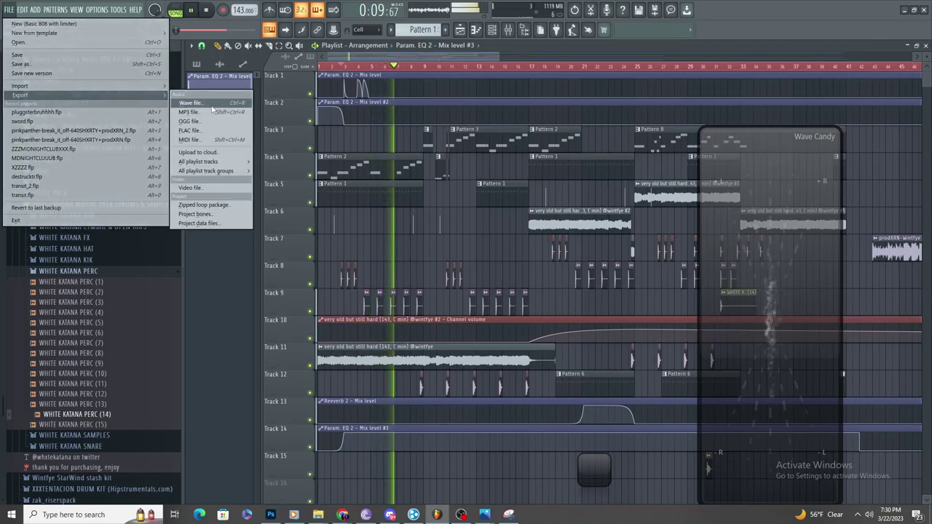
{"action": "left_click", "coordinate": [204, 105]}
{"action": "left_click", "coordinate": [198, 71]}
{"action": "left_click", "coordinate": [177, 453]}
{"action": "left_click", "coordinate": [173, 453]}
{"action": "key", "text": "BackSpace"}
{"action": "type", "text": "43-v4"}
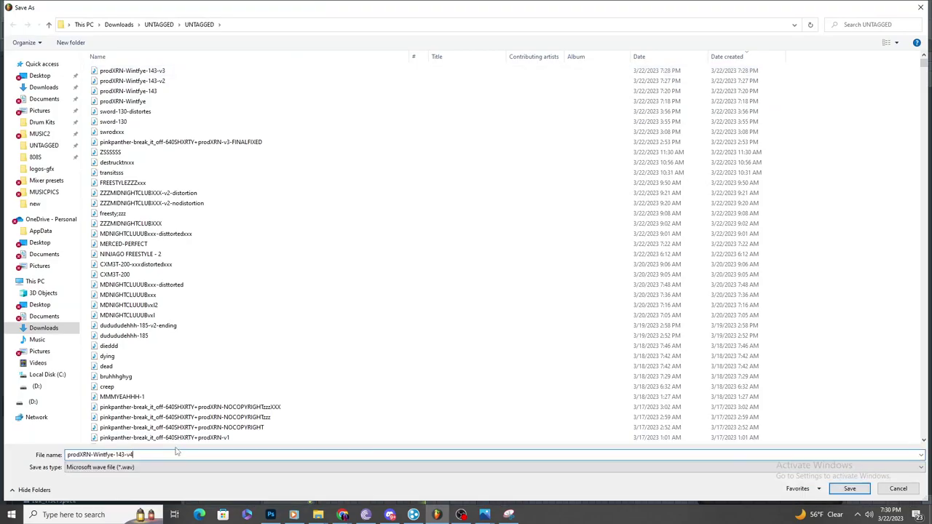
{"action": "key", "text": "Return"}
{"action": "left_click", "coordinate": [418, 169]}
{"action": "left_click", "coordinate": [539, 389]}
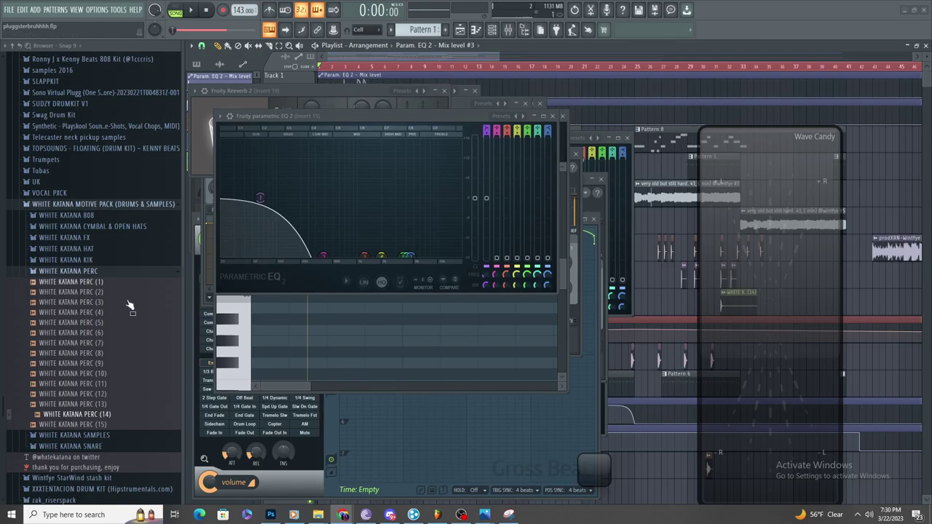
- Play the exported prodXRN-Wintfye-143-v4 file in Windows Media Player, and return to the FL Studio playlist
{"action": "mouse_move", "coordinate": [318, 513]}
{"action": "left_click", "coordinate": [283, 483]}
{"action": "double_click", "coordinate": [393, 310]}
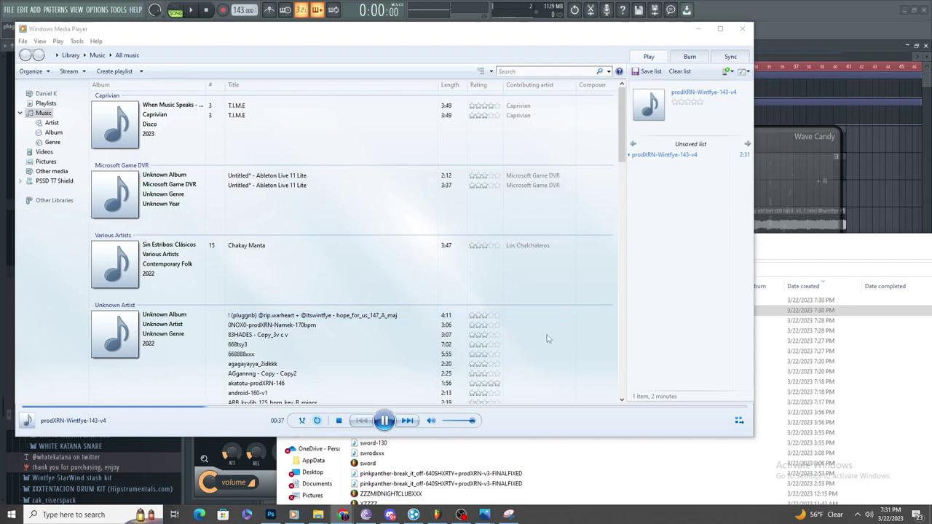
{"action": "left_click", "coordinate": [849, 202]}
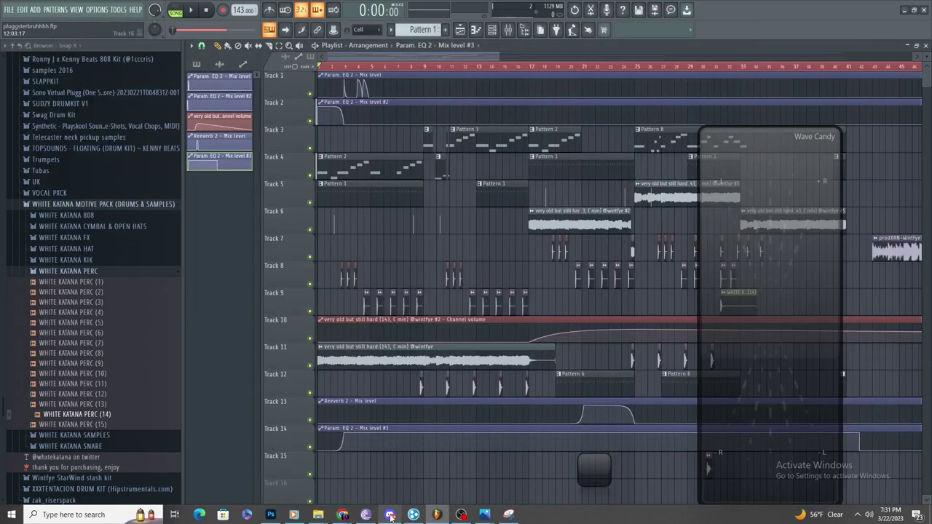
{"action": "left_click", "coordinate": [293, 515]}
- Play the arrangement from around bar 12 to review the section leading past bar 20
{"action": "left_click", "coordinate": [435, 487]}
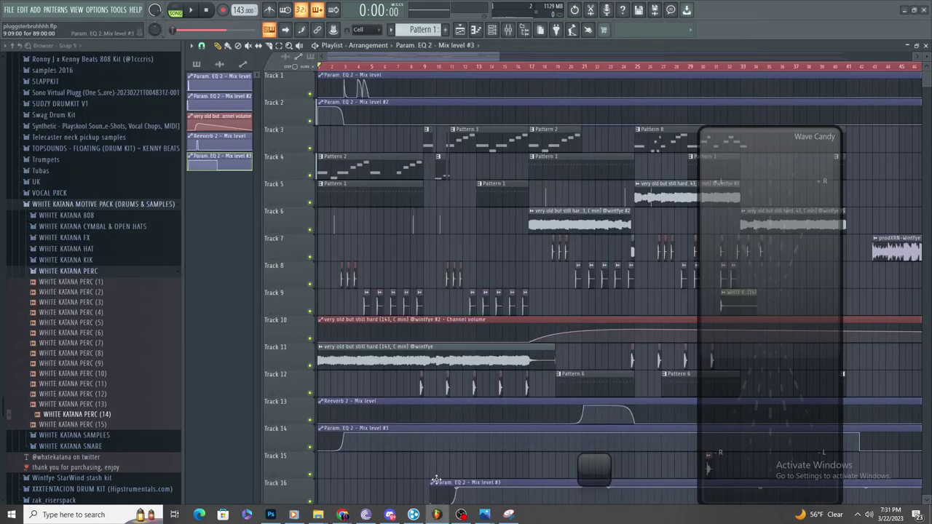
{"action": "right_click", "coordinate": [460, 482]}
{"action": "left_click", "coordinate": [471, 66]}
{"action": "key", "text": "space"}
{"action": "scroll", "coordinate": [495, 123], "scroll_direction": "up", "scroll_amount": 3}
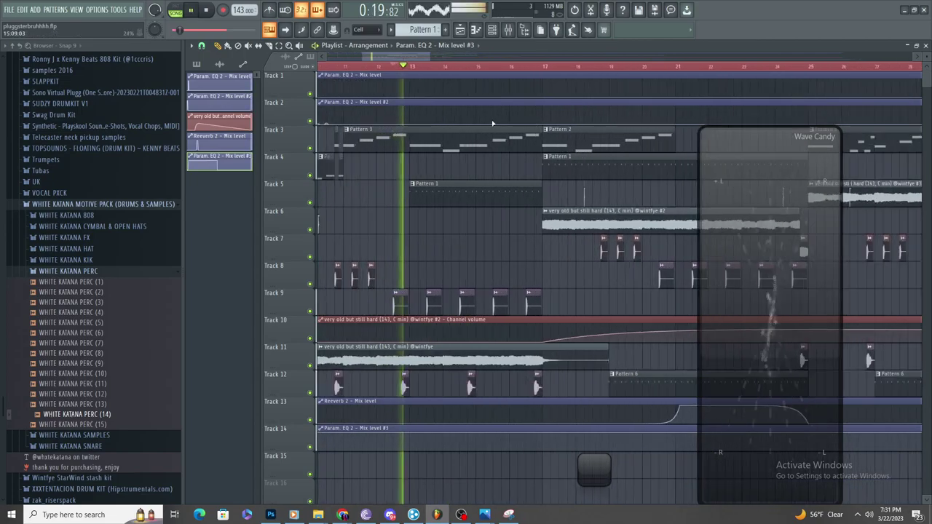
{"action": "scroll", "coordinate": [495, 124], "scroll_direction": "down", "scroll_amount": 2}
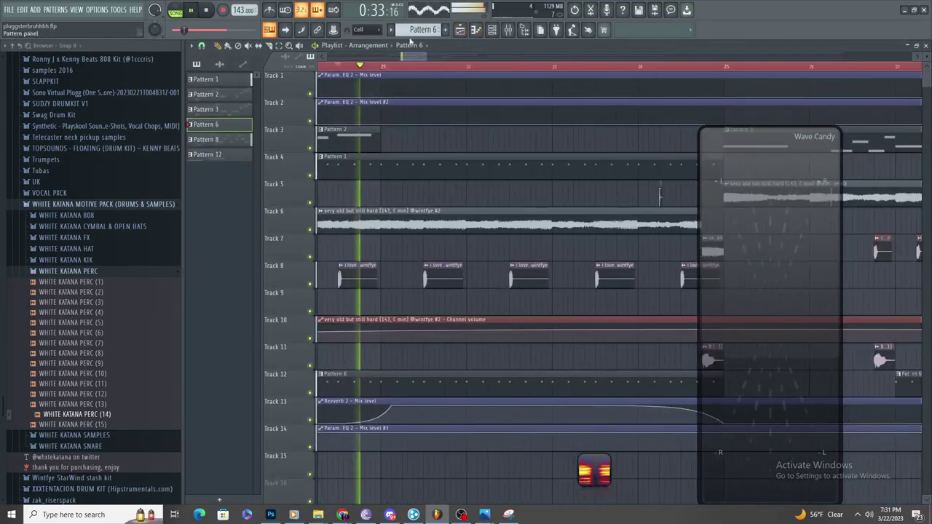
- Place the new Pattern 10 on Track 5 at bar 21 and extend its clip to about bar 25
{"action": "scroll", "coordinate": [419, 29], "scroll_direction": "up", "scroll_amount": 4}
{"action": "left_click", "coordinate": [412, 194]}
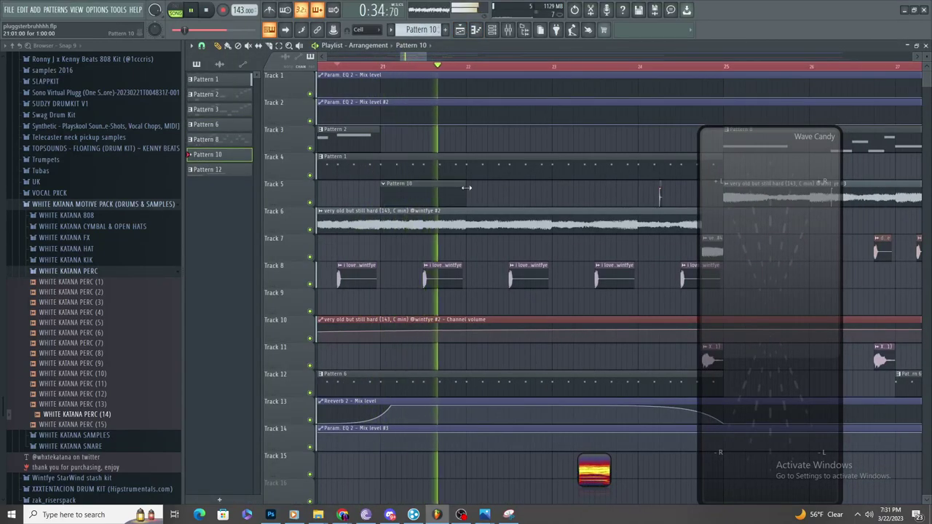
{"action": "left_click_drag", "start_coordinate": [468, 190], "coordinate": [718, 226]}
- Open the X HIH HAT (3) piano roll for Pattern 10 and enlarge the Wave Candy spectrum display over it
{"action": "left_click", "coordinate": [476, 30]}
{"action": "key", "text": "space"}
{"action": "key", "text": "space"}
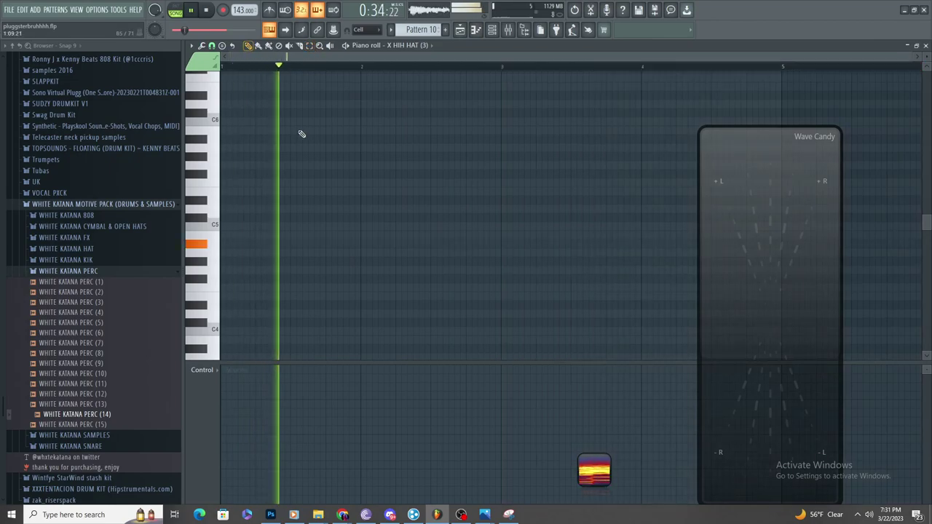
{"action": "left_click", "coordinate": [594, 464]}
{"action": "left_click_drag", "start_coordinate": [429, 262], "coordinate": [633, 286]}
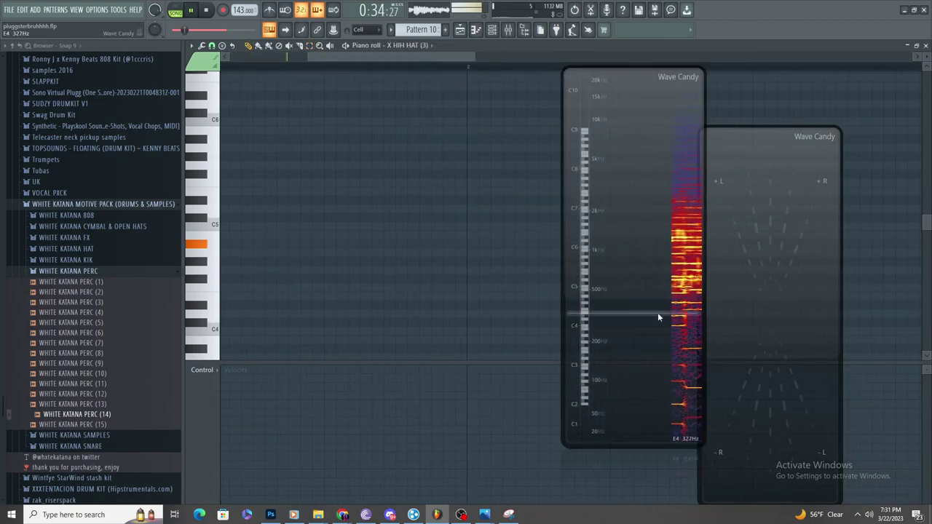
- Place a single A#4 hi-hat note at step 5 of bar 1 while auditioning the section
{"action": "left_click", "coordinate": [351, 260]}
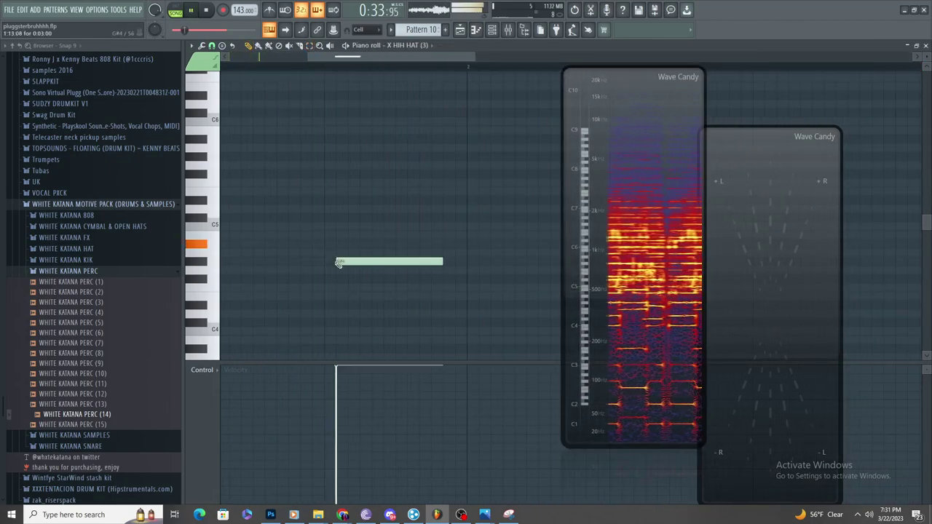
{"action": "key", "text": "space"}
{"action": "left_click_drag", "start_coordinate": [351, 255], "coordinate": [339, 242]}
{"action": "key", "text": "space"}
{"action": "scroll", "coordinate": [355, 270], "scroll_direction": "down", "scroll_amount": 4}
{"action": "key", "text": "space"}
{"action": "key", "text": "space"}
{"action": "scroll", "coordinate": [247, 245], "scroll_direction": "up", "scroll_amount": 2}
{"action": "left_click_drag", "start_coordinate": [411, 240], "coordinate": [282, 244]}
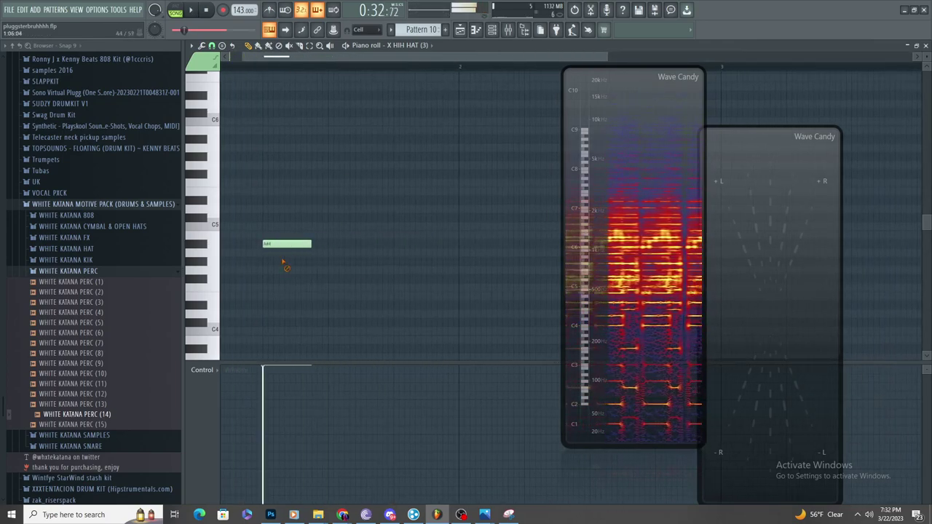
{"action": "right_click", "coordinate": [287, 243]}
{"action": "key", "text": "space"}
{"action": "left_click", "coordinate": [266, 244]}
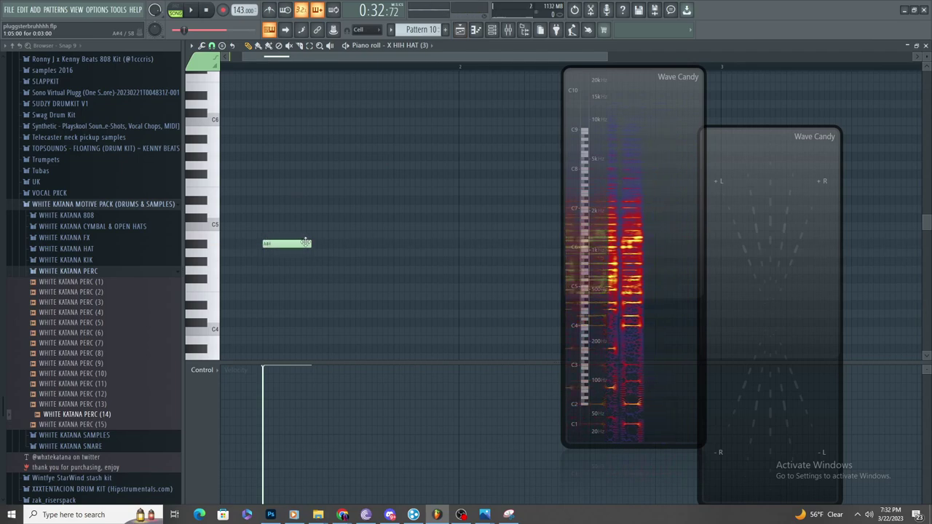
- Shorten the A#4 note to 8 ticks and repeat it to form a roll of seven consecutive notes
{"action": "left_click_drag", "start_coordinate": [300, 248], "coordinate": [269, 244]}
{"action": "left_click", "coordinate": [281, 243]}
{"action": "left_click", "coordinate": [275, 243]}
{"action": "left_click", "coordinate": [287, 243]}
{"action": "left_click", "coordinate": [292, 243]}
{"action": "left_click", "coordinate": [297, 243]}
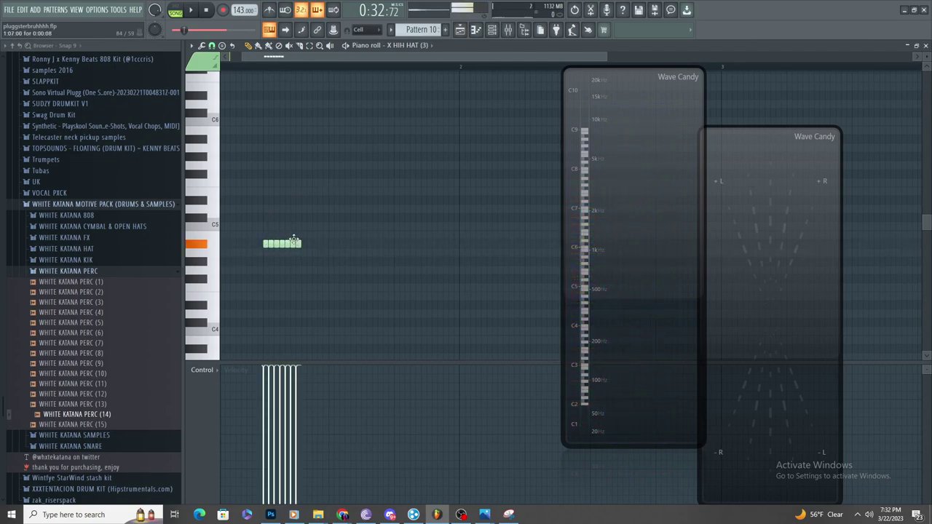
- Slope the velocities of the seven-note roll downward and cut the notes from the X HIH HAT (3) channel
{"action": "left_click_drag", "start_coordinate": [262, 408], "coordinate": [275, 426]}
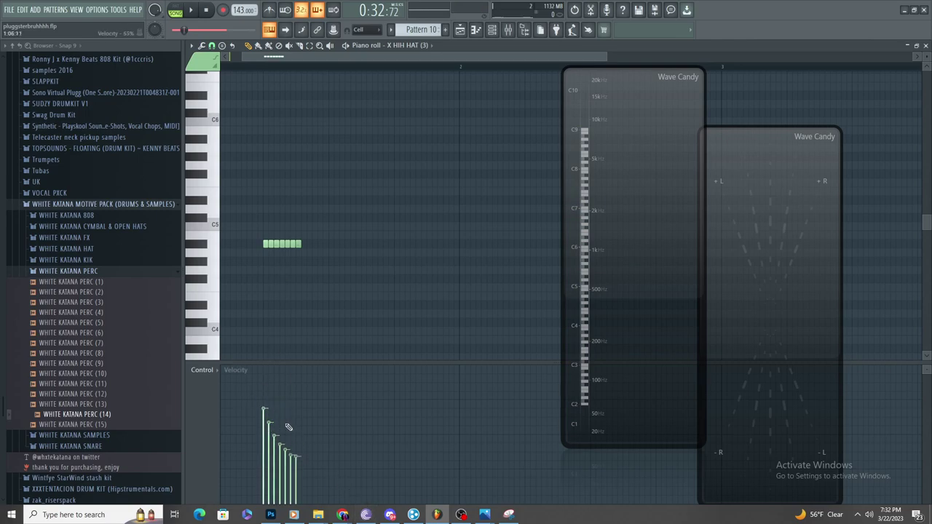
{"action": "left_click_drag", "start_coordinate": [303, 210], "coordinate": [234, 335], "text": "ctrl"}
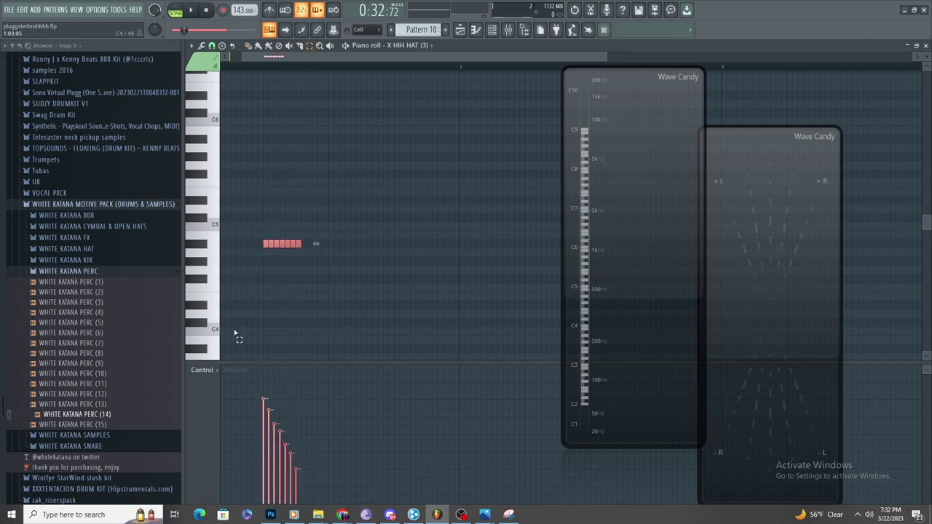
{"action": "key", "text": "Delete"}
- Audition the WHITE KATANA HAT samples and add WHITE KATANA HAT (1) as a new channel in the channel rack
{"action": "left_click", "coordinate": [108, 249]}
{"action": "left_click", "coordinate": [119, 310]}
{"action": "left_click", "coordinate": [492, 29]}
{"action": "left_click", "coordinate": [131, 299]}
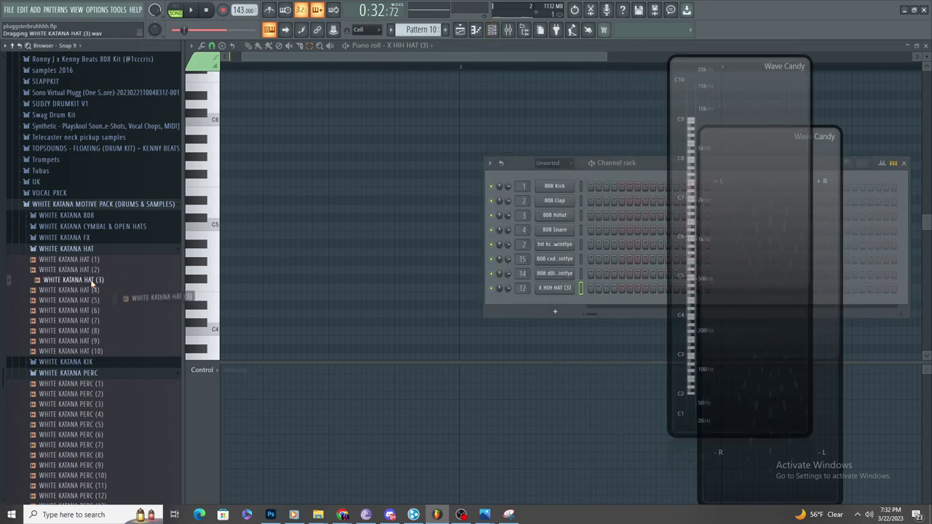
{"action": "left_click", "coordinate": [106, 301]}
{"action": "left_click_drag", "start_coordinate": [113, 266], "coordinate": [539, 138]}
- Change the mixer track assignment in the channel rack for the new hat sound
{"action": "key", "text": "F9"}
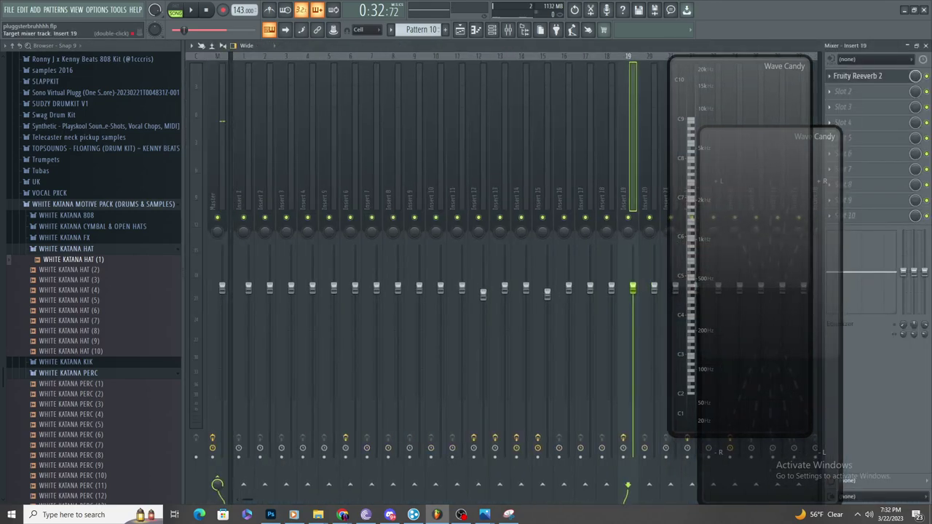
{"action": "key", "text": "F6"}
{"action": "left_click_drag", "start_coordinate": [522, 186], "coordinate": [522, 159]}
- Paste the seven-note roll into the WHITE KATANA HAT (1) piano roll and move it to step 7 of bar 1
{"action": "left_click", "coordinate": [473, 30]}
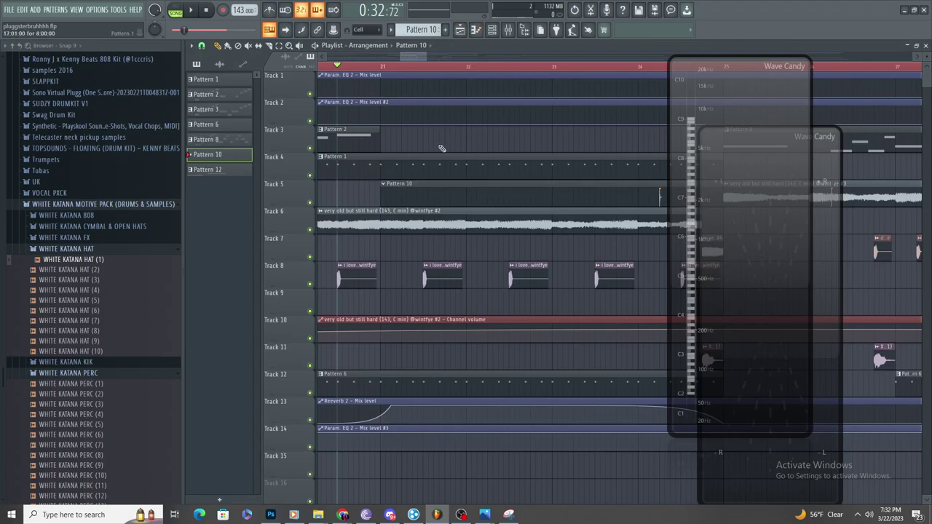
{"action": "left_click", "coordinate": [474, 30]}
{"action": "scroll", "coordinate": [426, 235], "scroll_direction": "down", "scroll_amount": 3}
{"action": "key", "text": "space"}
{"action": "scroll", "coordinate": [247, 182], "scroll_direction": "up", "scroll_amount": 3}
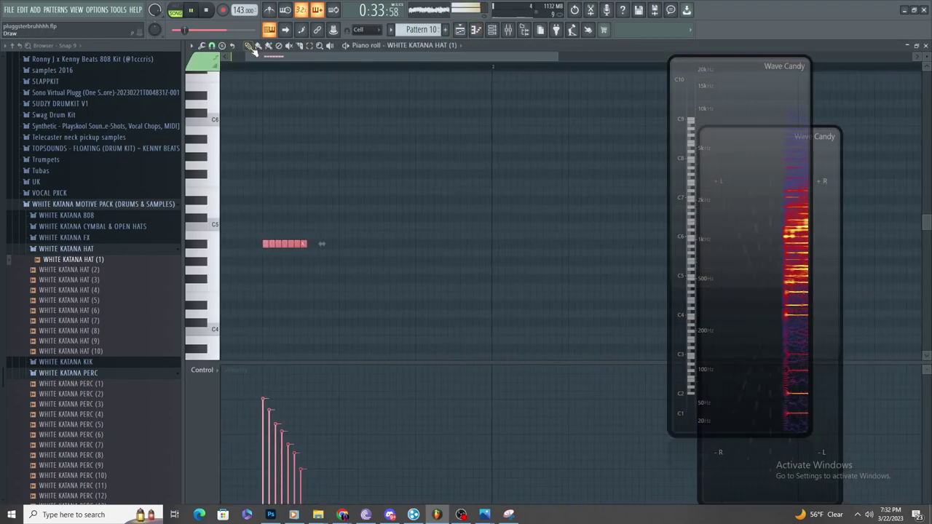
{"action": "left_click_drag", "start_coordinate": [265, 243], "coordinate": [300, 246]}
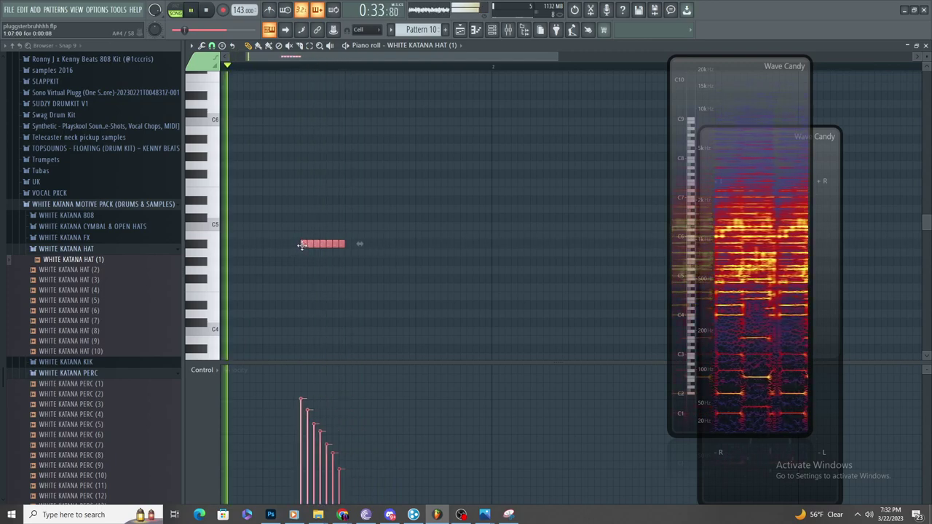
- Extend the roll to eighteen A#4 notes by pasting a copy directly after it and adding four more notes
{"action": "left_click", "coordinate": [355, 306]}
{"action": "left_click_drag", "start_coordinate": [301, 395], "coordinate": [352, 466]}
{"action": "key", "text": "ctrl+v"}
{"action": "left_click_drag", "start_coordinate": [285, 244], "coordinate": [365, 240]}
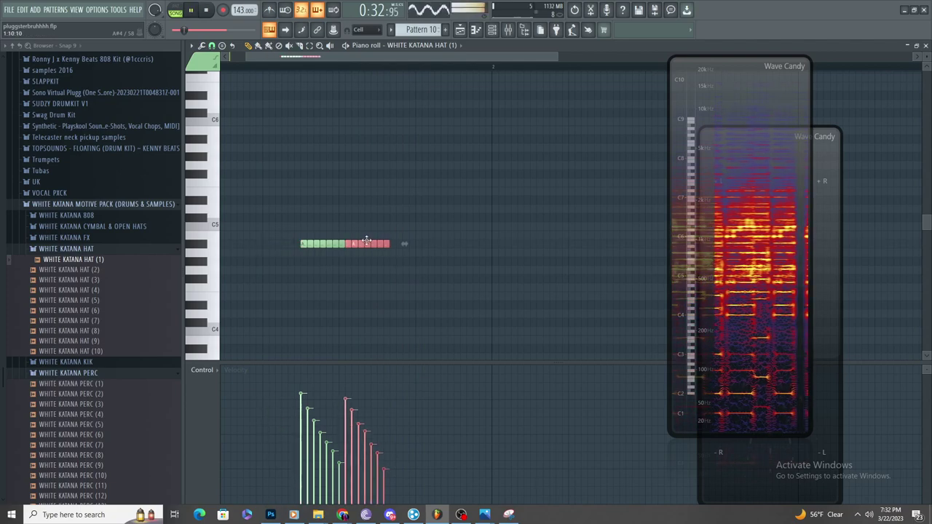
{"action": "left_click", "coordinate": [393, 243]}
{"action": "left_click", "coordinate": [399, 243]}
{"action": "left_click", "coordinate": [401, 242]}
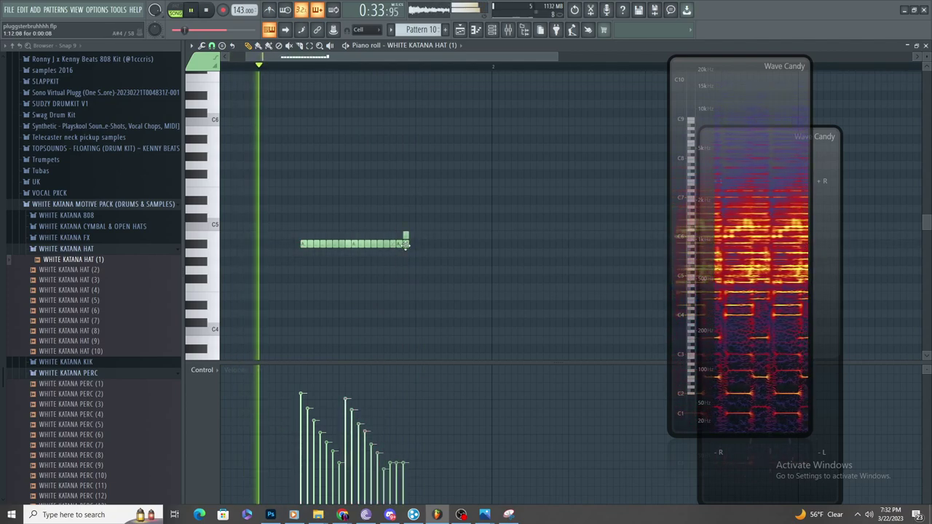
{"action": "left_click", "coordinate": [412, 243]}
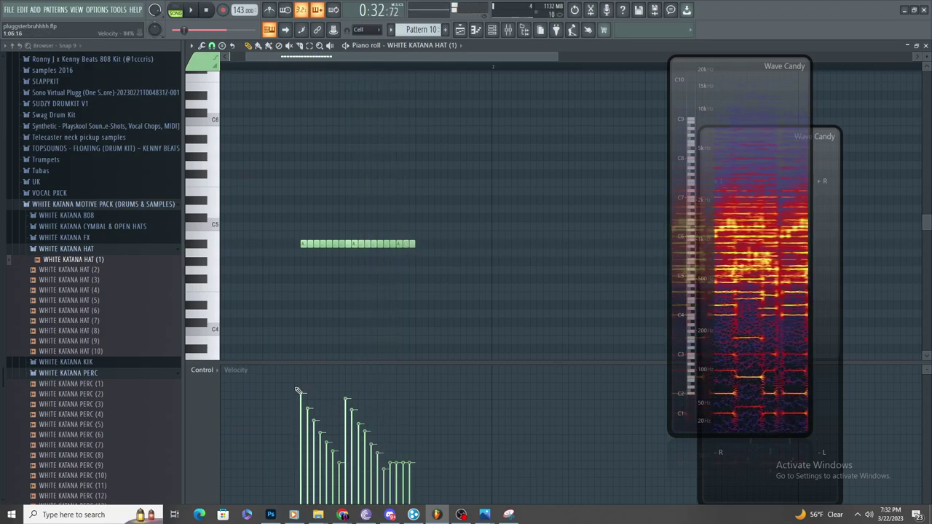
- Redraw the velocities of the extended hat roll as one continuous fade-out across all its notes
{"action": "left_click_drag", "start_coordinate": [299, 415], "coordinate": [412, 504]}
{"action": "mouse_move", "coordinate": [301, 412]}
{"action": "left_mouse_down"}
{"action": "mouse_move", "coordinate": [368, 481]}
{"action": "mouse_move", "coordinate": [411, 498]}
{"action": "left_mouse_up"}
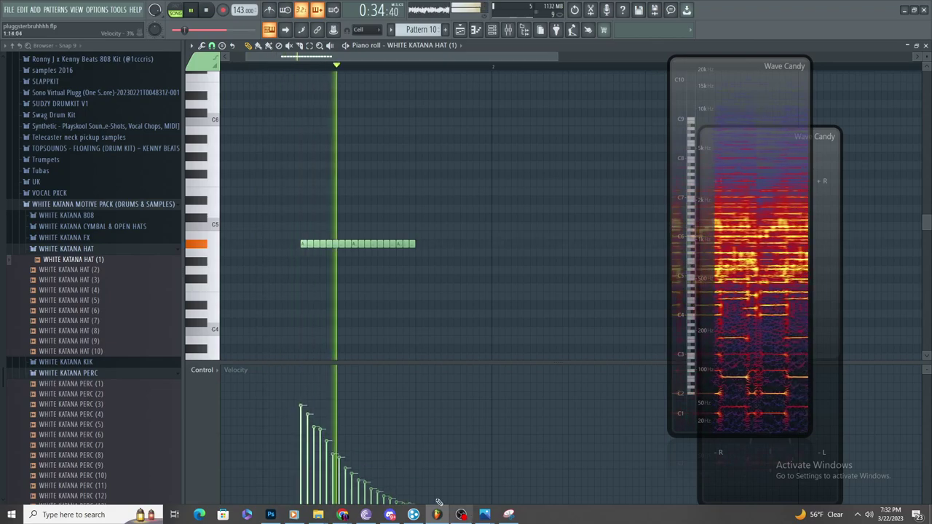
{"action": "left_click_drag", "start_coordinate": [300, 394], "coordinate": [445, 486]}
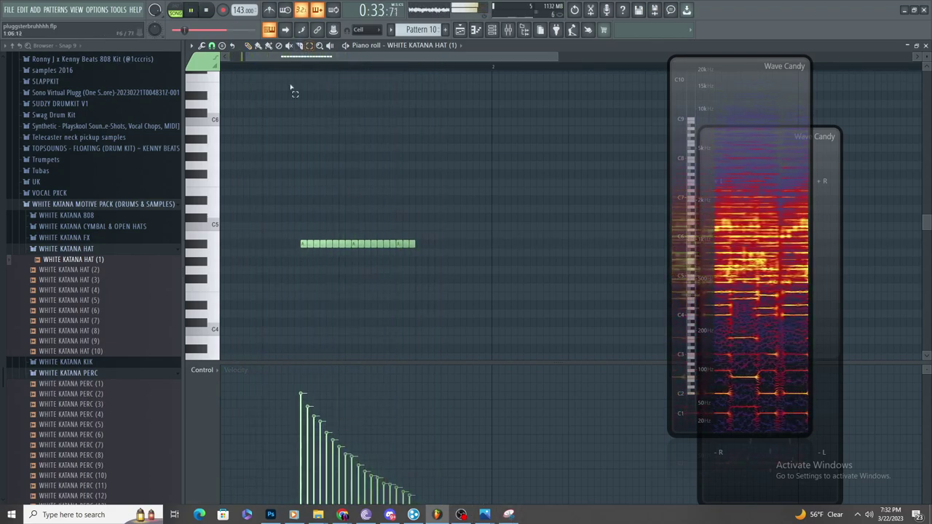
- Select the whole hat roll and audition the WHITE KATANA HAT (3) sample against it during playback
{"action": "left_click_drag", "start_coordinate": [274, 125], "coordinate": [419, 267]}
{"action": "key", "text": "space"}
{"action": "left_click", "coordinate": [107, 284]}
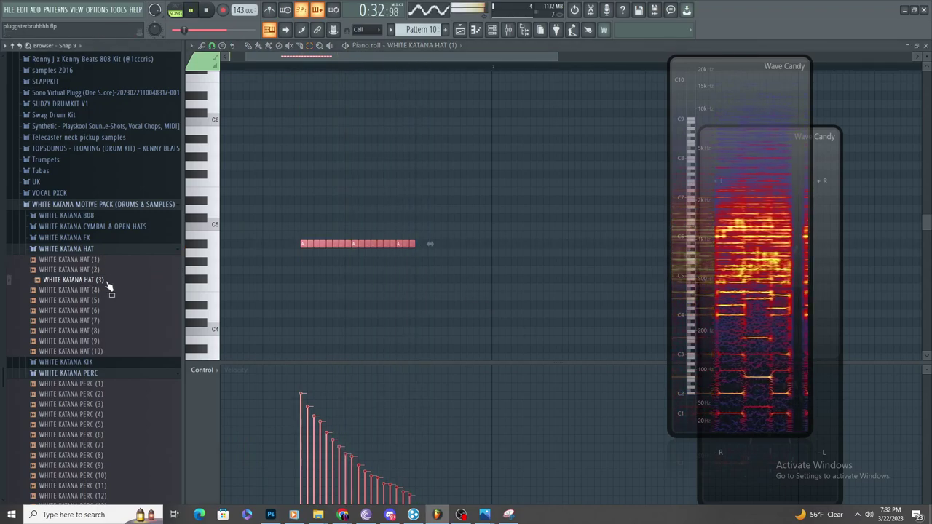
{"action": "key", "text": "space"}
{"action": "left_click", "coordinate": [330, 283]}
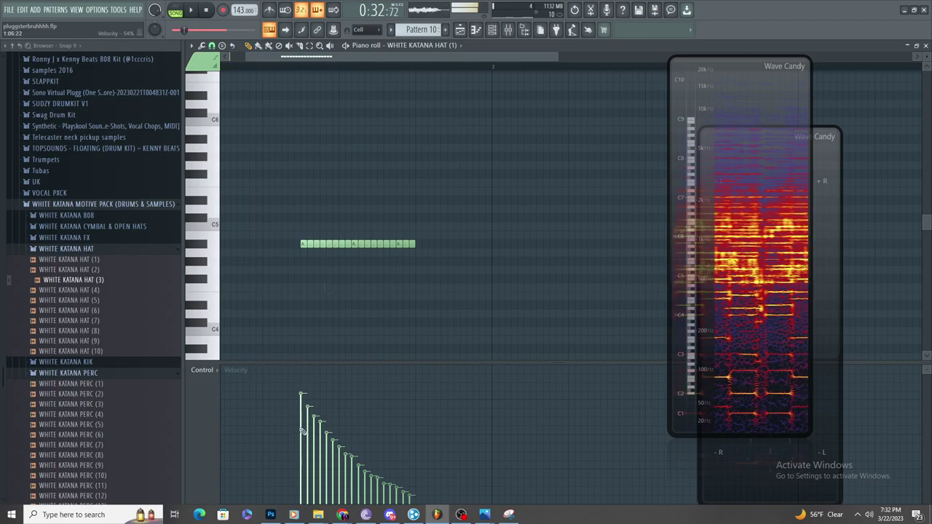
- Reshape the hat roll's velocities into a curve falling from about 80% to near zero, undoing the stray edit and replaying
{"action": "left_click_drag", "start_coordinate": [309, 415], "coordinate": [432, 500]}
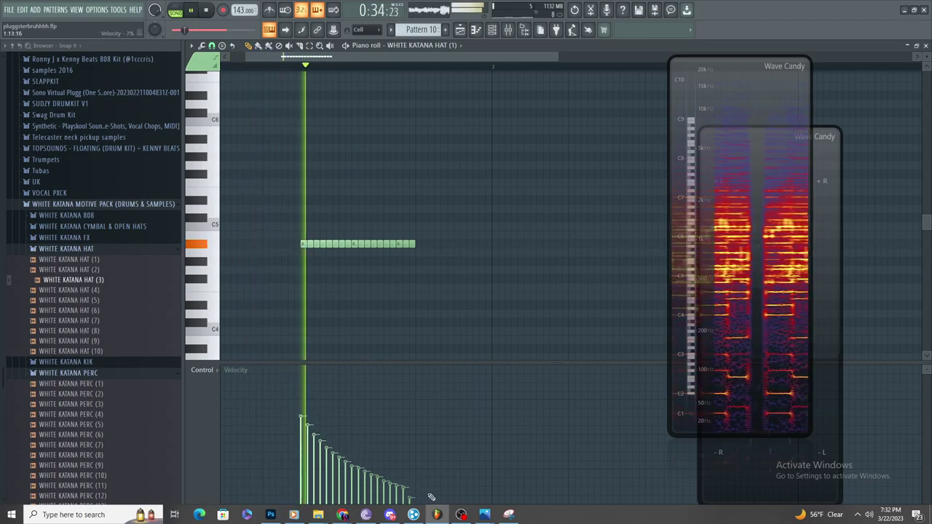
{"action": "left_click_drag", "start_coordinate": [300, 401], "coordinate": [415, 506]}
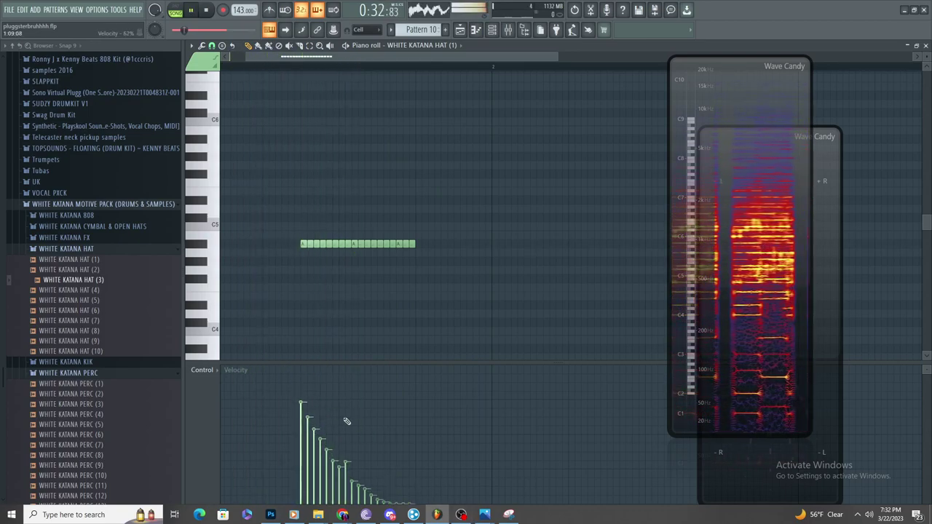
{"action": "left_click", "coordinate": [307, 395]}
{"action": "key", "text": "space"}
{"action": "key", "text": "space"}
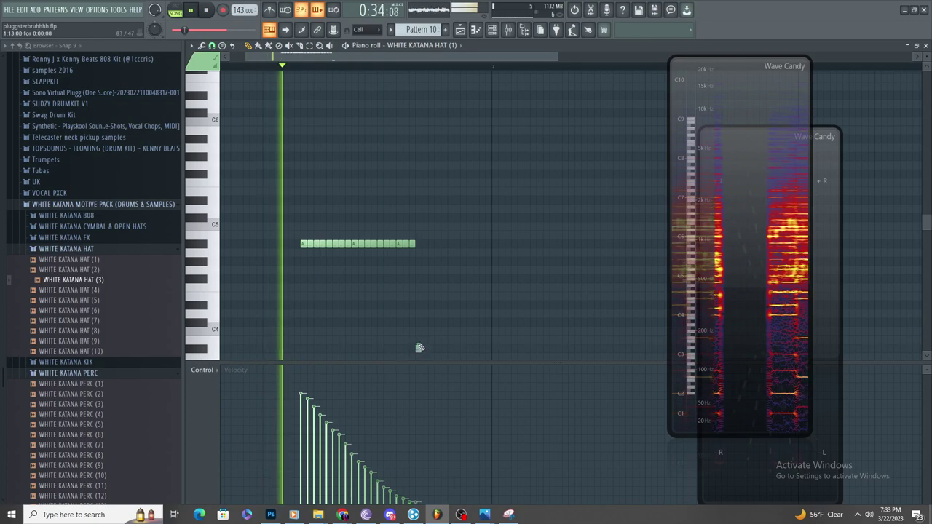
{"action": "key", "text": "ctrl+z"}
{"action": "key", "text": "space"}
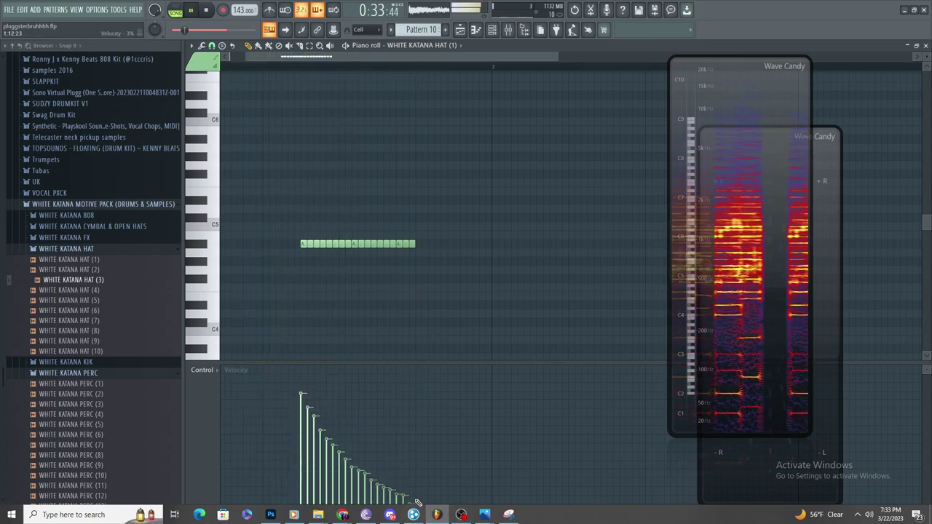
{"action": "key", "text": "space"}
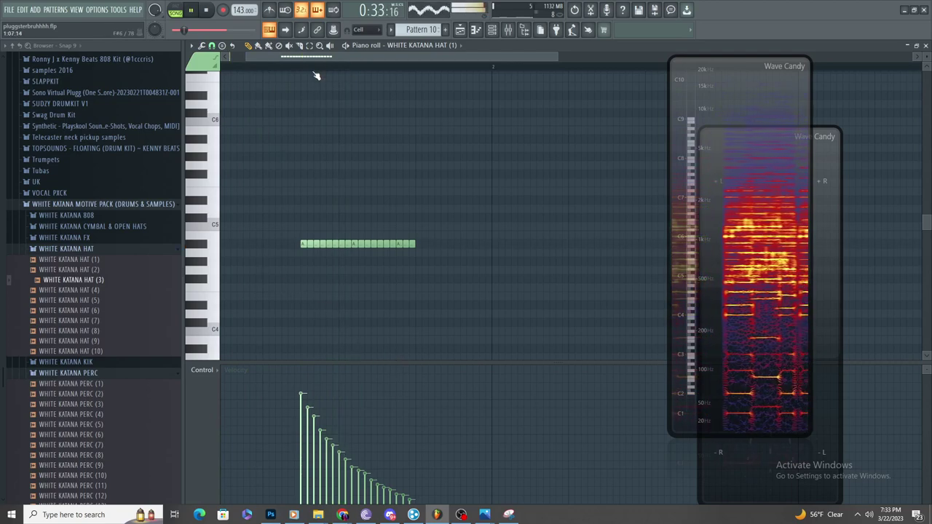
- Play back the section around bar 21 and check the hat roll against the channel rack and the arrangement
{"action": "key", "text": "ctrl+a"}
{"action": "key", "text": "space"}
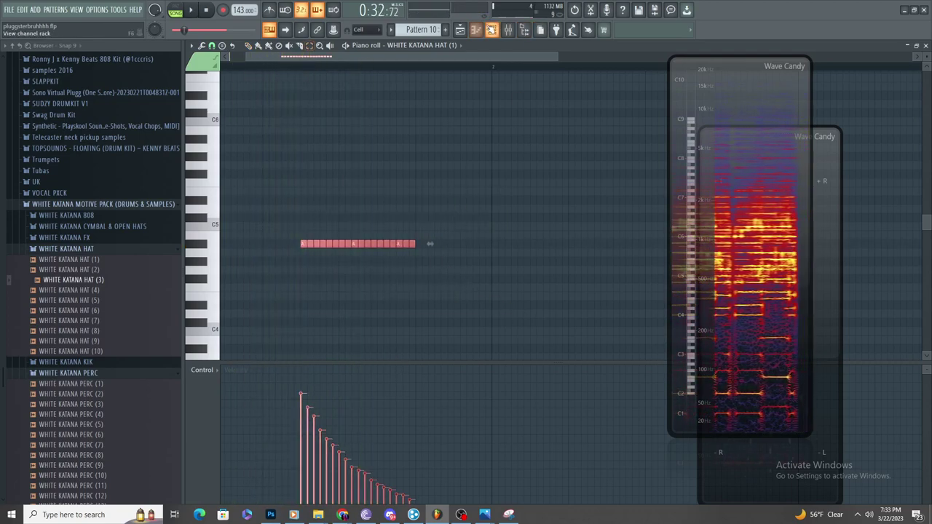
{"action": "left_click", "coordinate": [475, 29]}
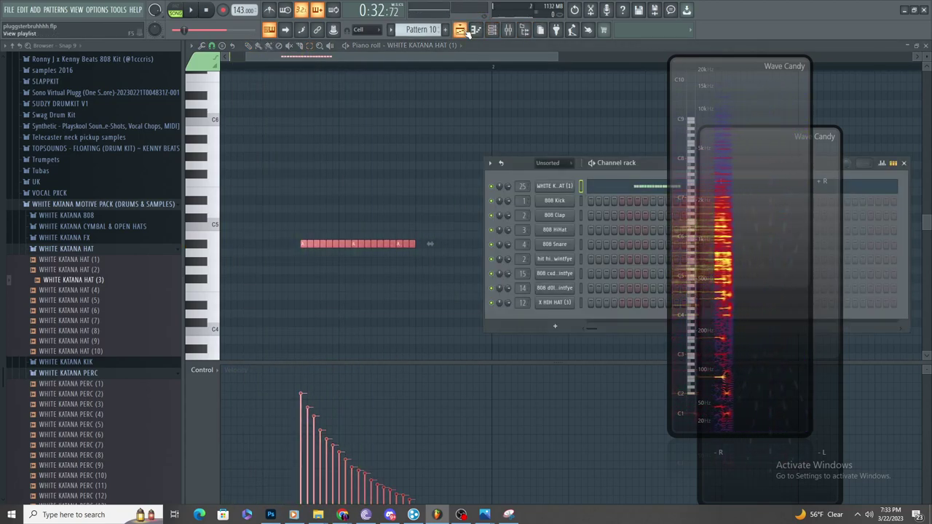
{"action": "left_click", "coordinate": [463, 31]}
{"action": "key", "text": "space"}
{"action": "left_click", "coordinate": [492, 31]}
{"action": "key", "text": "space"}
{"action": "key", "text": "space"}
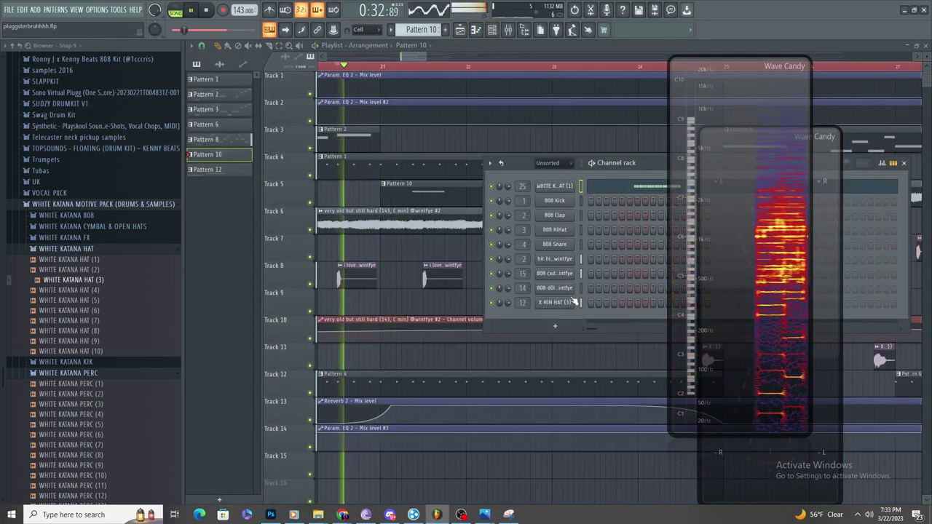
- Move the whole hat roll later in Pattern 10 so it starts about three quarters into the first bar
{"action": "key", "text": "F7"}
{"action": "key", "text": "ctrl+a"}
{"action": "left_click_drag", "start_coordinate": [356, 243], "coordinate": [499, 242]}
{"action": "key", "text": "space"}
{"action": "key", "text": "F5"}
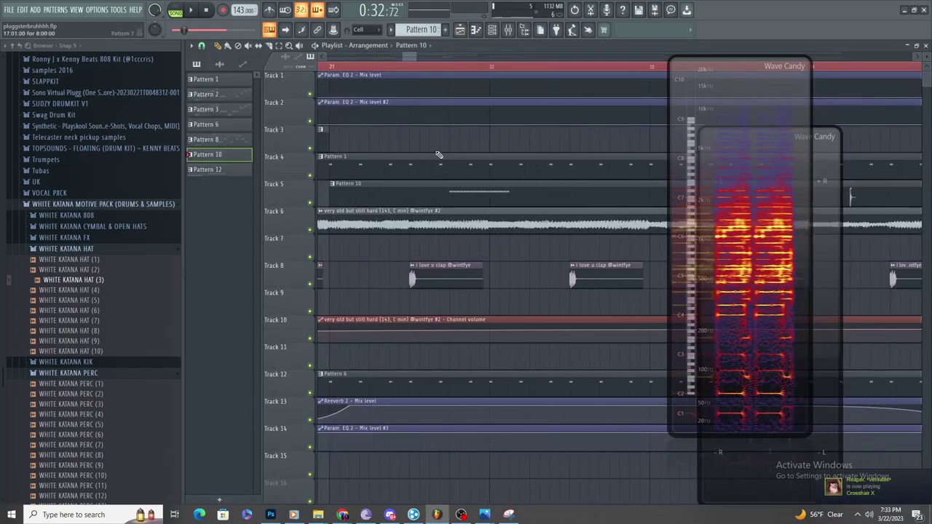
- Add the hit hi hat (mixed) sample as an audio clip on Track 3, shortly before the clap that follows bar 21
{"action": "left_click", "coordinate": [492, 29]}
{"action": "left_click", "coordinate": [553, 259]}
{"action": "left_click_drag", "start_coordinate": [553, 259], "coordinate": [425, 145]}
- Show all channels in the rack and add the X HIH HAT (3) sample as an audio clip just before the same clap
{"action": "left_click", "coordinate": [492, 30]}
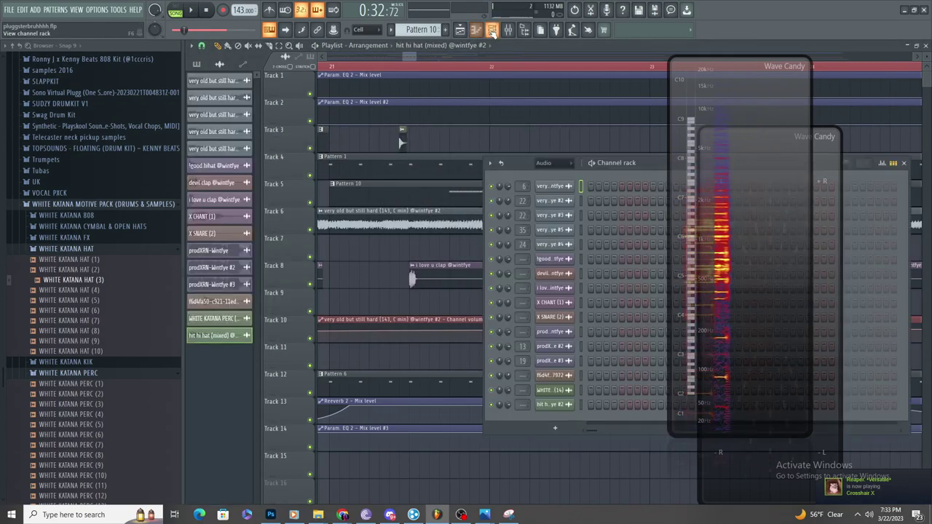
{"action": "left_click", "coordinate": [553, 163]}
{"action": "left_click", "coordinate": [553, 174]}
{"action": "key", "text": "space"}
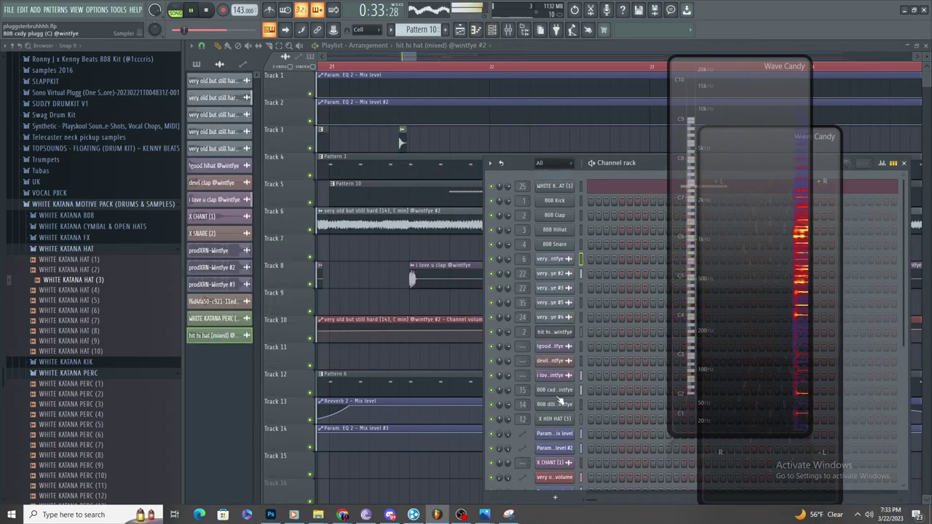
{"action": "left_click", "coordinate": [564, 419]}
{"action": "left_click_drag", "start_coordinate": [452, 362], "coordinate": [416, 181]}
{"action": "scroll", "coordinate": [411, 143], "scroll_direction": "up", "scroll_amount": 2}
{"action": "key", "text": "space"}
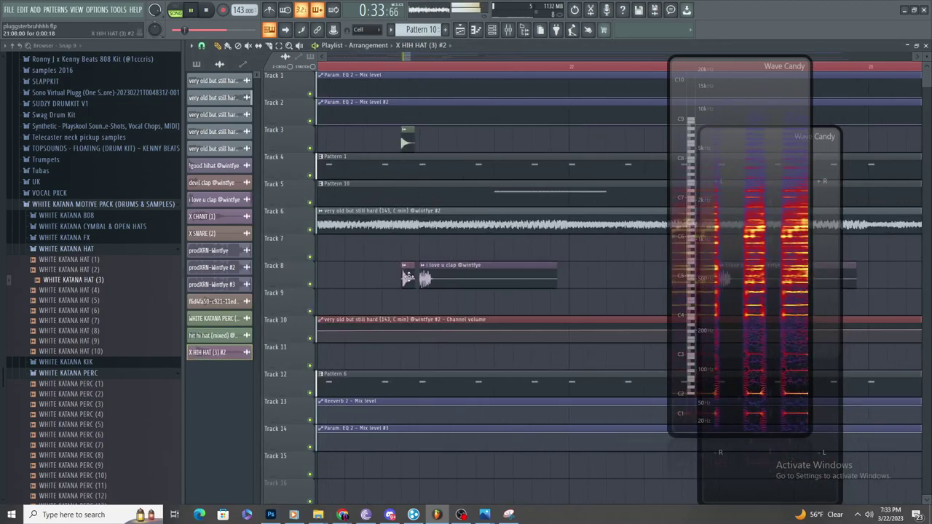
- Reverse the X HIH HAT (3) #2 clip on Track 9, undo the stray clap clip deletion and replay the section
{"action": "double_click", "coordinate": [388, 304]}
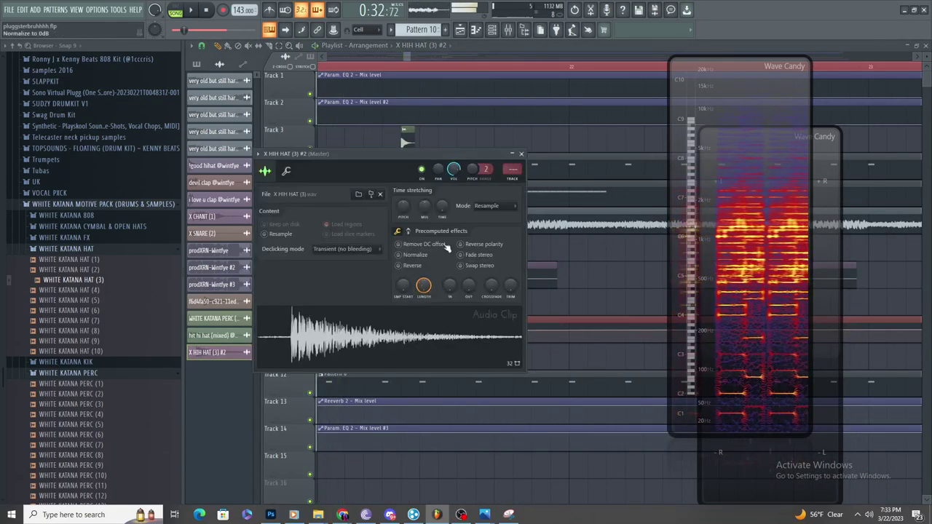
{"action": "left_click", "coordinate": [412, 265]}
{"action": "left_click", "coordinate": [575, 281]}
{"action": "right_click", "coordinate": [579, 282]}
{"action": "right_click", "coordinate": [546, 283]}
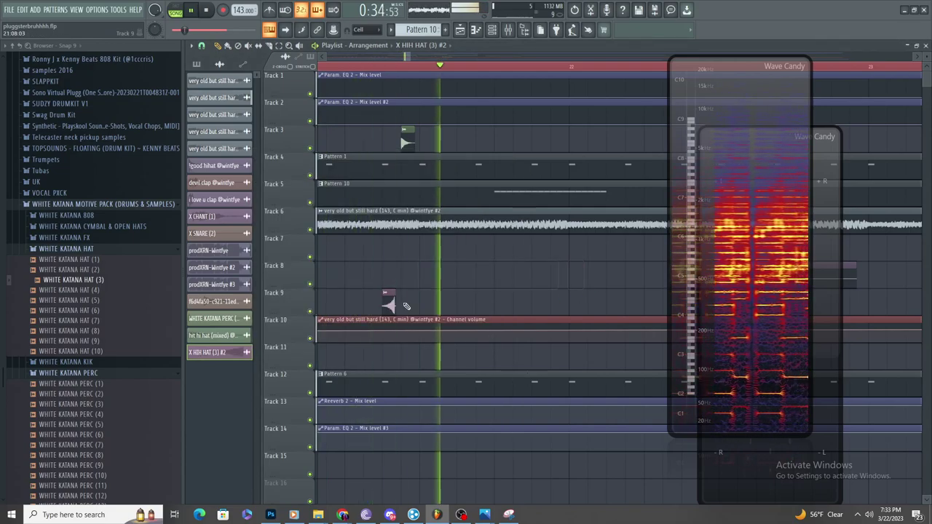
{"action": "key", "text": "ctrl+z"}
{"action": "key", "text": "ctrl+z"}
{"action": "scroll", "coordinate": [386, 304], "scroll_direction": "up", "scroll_amount": 2}
{"action": "scroll", "coordinate": [423, 302], "scroll_direction": "down", "scroll_amount": 3}
{"action": "key", "text": "space"}
{"action": "key", "text": "space"}
- Position the hit hi hat (mixed) clip on Track 3 before the clap and turn on Reverse and Remove DC offset for it
{"action": "right_click", "coordinate": [536, 275]}
{"action": "left_click_drag", "start_coordinate": [420, 142], "coordinate": [407, 140]}
{"action": "double_click", "coordinate": [407, 140]}
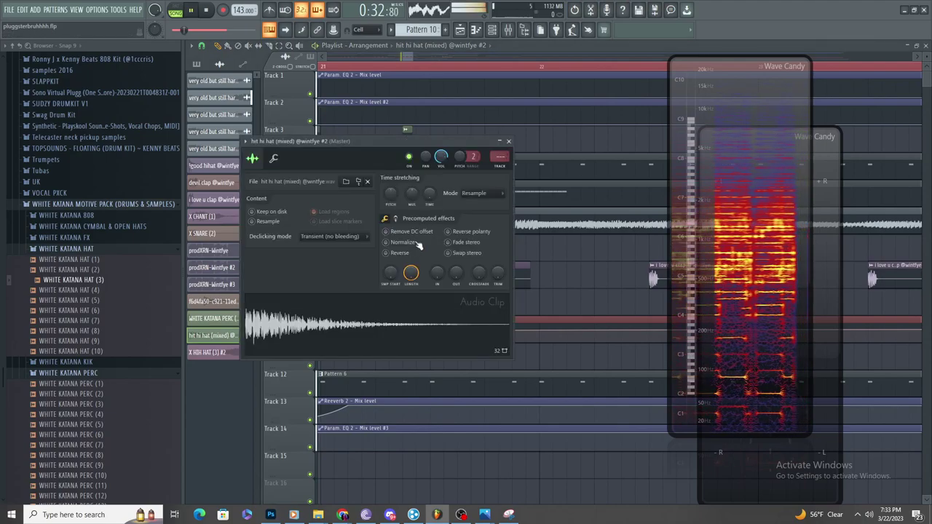
{"action": "right_click", "coordinate": [554, 267]}
{"action": "scroll", "coordinate": [403, 208], "scroll_direction": "up", "scroll_amount": 4}
{"action": "double_click", "coordinate": [492, 139]}
{"action": "scroll", "coordinate": [504, 211], "scroll_direction": "down", "scroll_amount": 3}
{"action": "key", "text": "space"}
{"action": "key", "text": "space"}
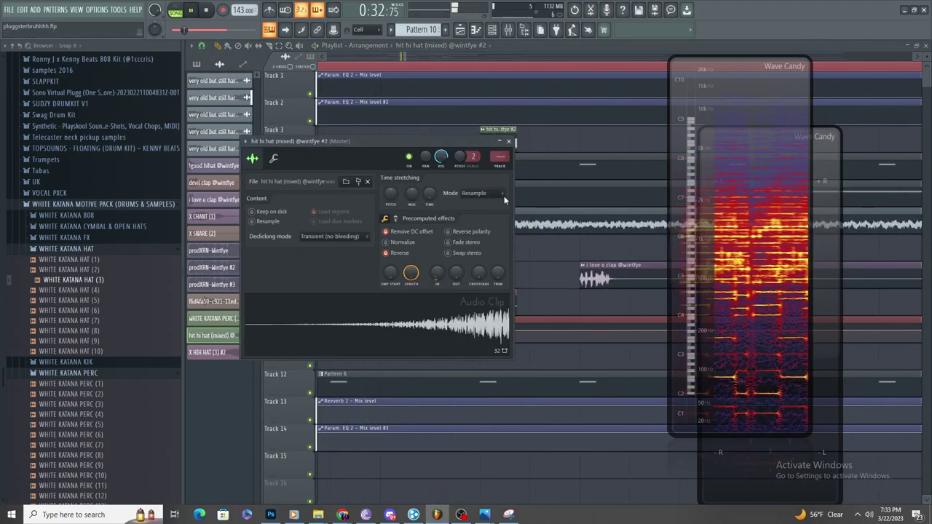
{"action": "left_click", "coordinate": [540, 142]}
{"action": "right_click", "coordinate": [540, 143]}
{"action": "scroll", "coordinate": [504, 185], "scroll_direction": "down", "scroll_amount": 1}
{"action": "scroll", "coordinate": [522, 186], "scroll_direction": "up", "scroll_amount": 1}
{"action": "key", "text": "space"}
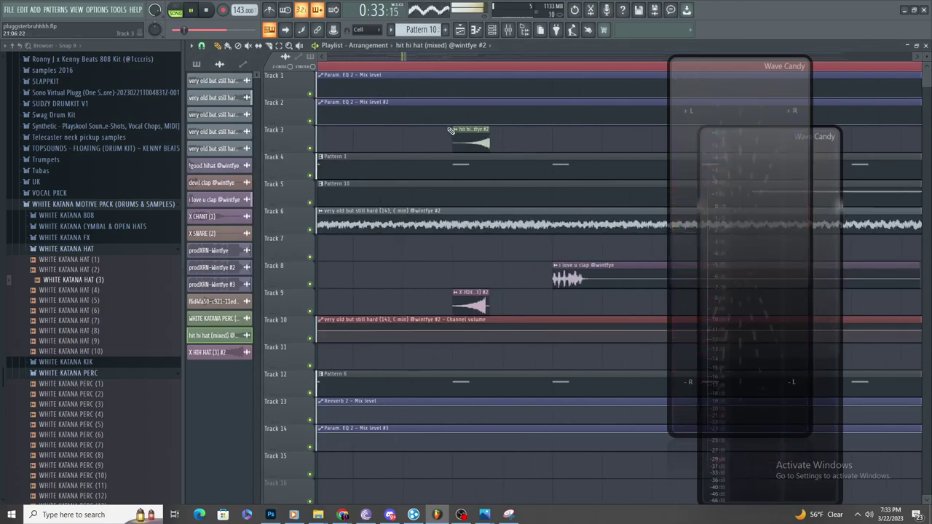
- Play the beat from the start and look over the arrangement up to the section around bar 21
{"action": "key", "text": "space"}
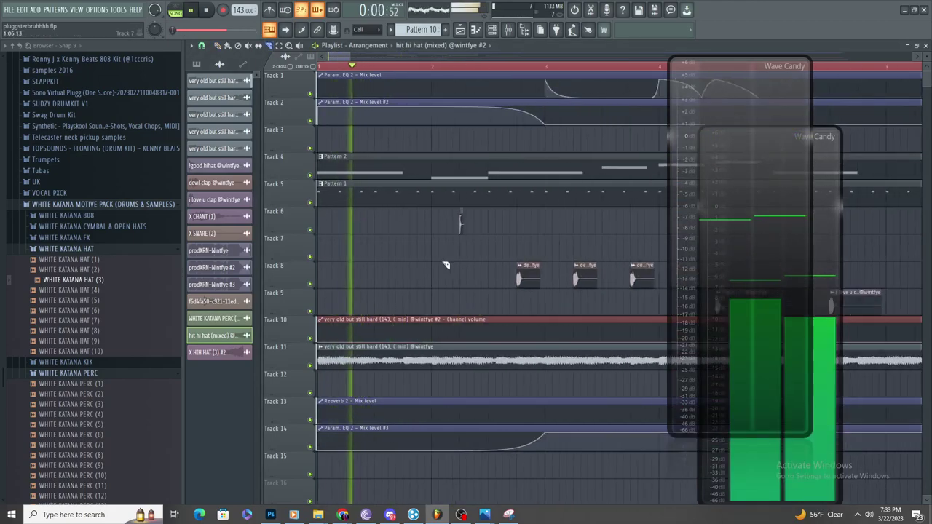
{"action": "scroll", "coordinate": [446, 265], "scroll_direction": "down", "scroll_amount": 5}
{"action": "key", "text": "space"}
{"action": "scroll", "coordinate": [503, 255], "scroll_direction": "up", "scroll_amount": 2}
{"action": "scroll", "coordinate": [466, 262], "scroll_direction": "down", "scroll_amount": 2}
{"action": "scroll", "coordinate": [609, 281], "scroll_direction": "up", "scroll_amount": 3}
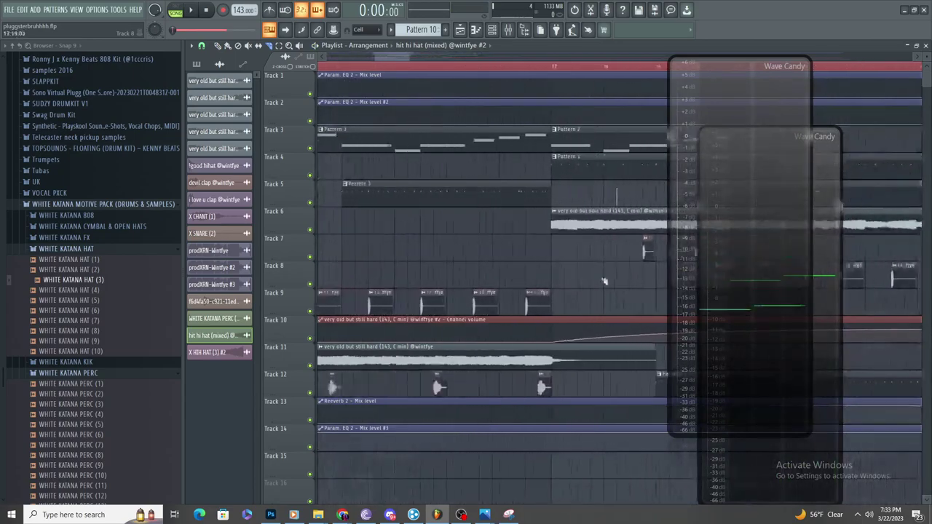
{"action": "scroll", "coordinate": [503, 279], "scroll_direction": "down", "scroll_amount": 3}
{"action": "scroll", "coordinate": [549, 287], "scroll_direction": "up", "scroll_amount": 3}
{"action": "scroll", "coordinate": [576, 289], "scroll_direction": "up", "scroll_amount": 3}
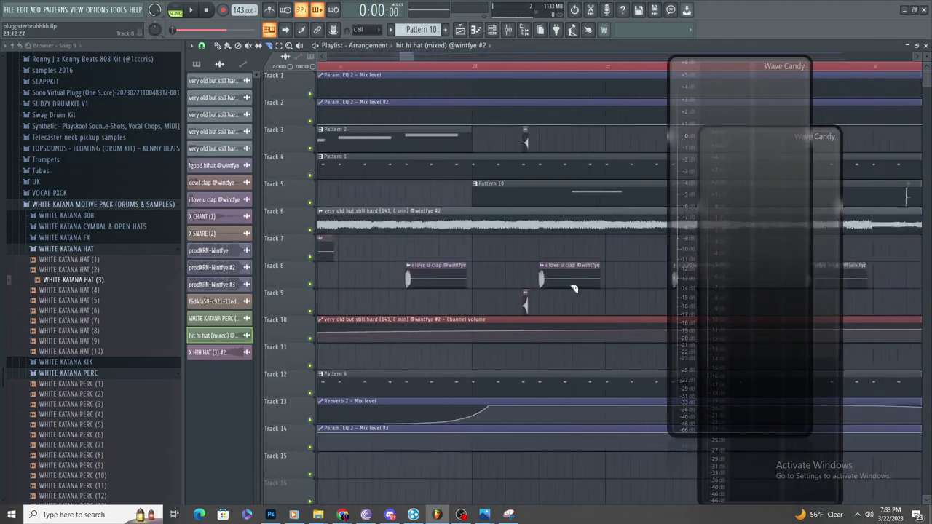
{"action": "scroll", "coordinate": [576, 289], "scroll_direction": "up", "scroll_amount": 2}
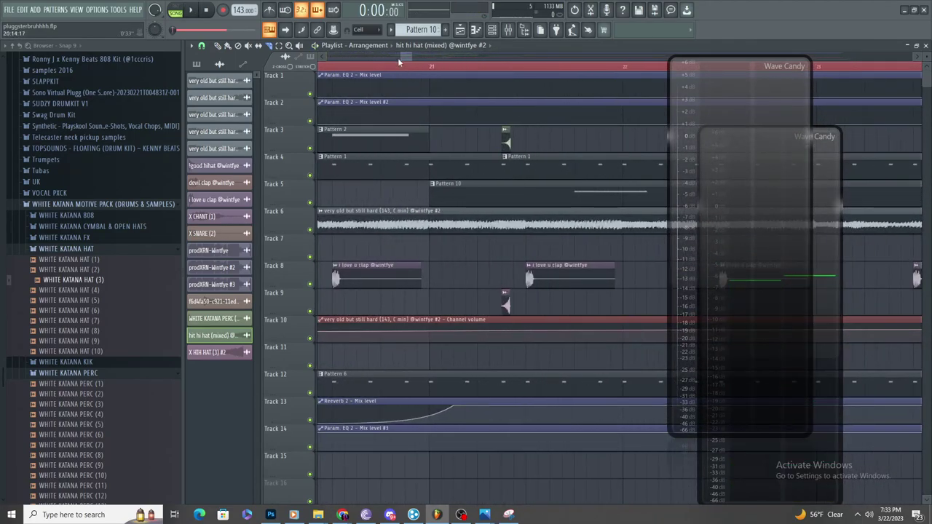
- Slice Pattern 1 on Track 4 and Pattern 6 on Track 12 around the reversed hats and delete the short pieces between the cuts
{"action": "key", "text": "space"}
{"action": "left_click_drag", "start_coordinate": [526, 149], "coordinate": [527, 180]}
{"action": "left_click_drag", "start_coordinate": [503, 364], "coordinate": [502, 391]}
{"action": "left_click_drag", "start_coordinate": [527, 375], "coordinate": [526, 389]}
{"action": "left_click", "coordinate": [217, 45]}
{"action": "key", "text": "space"}
{"action": "key", "text": "space"}
{"action": "right_click", "coordinate": [514, 377]}
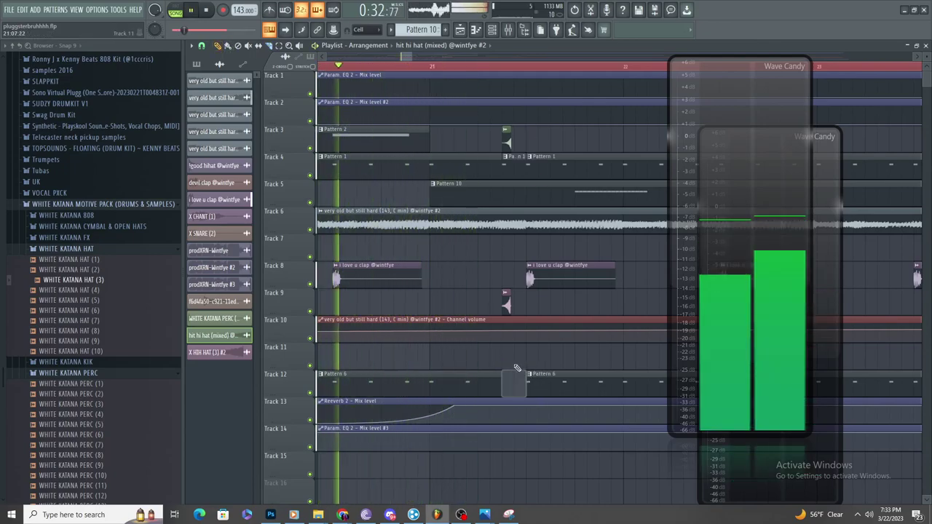
{"action": "right_click", "coordinate": [512, 165]}
- Route the reversed X HIH HAT (3) #2 clip to its own mixer track and replay the section
{"action": "double_click", "coordinate": [506, 302]}
{"action": "key", "text": "space"}
{"action": "key", "text": "space"}
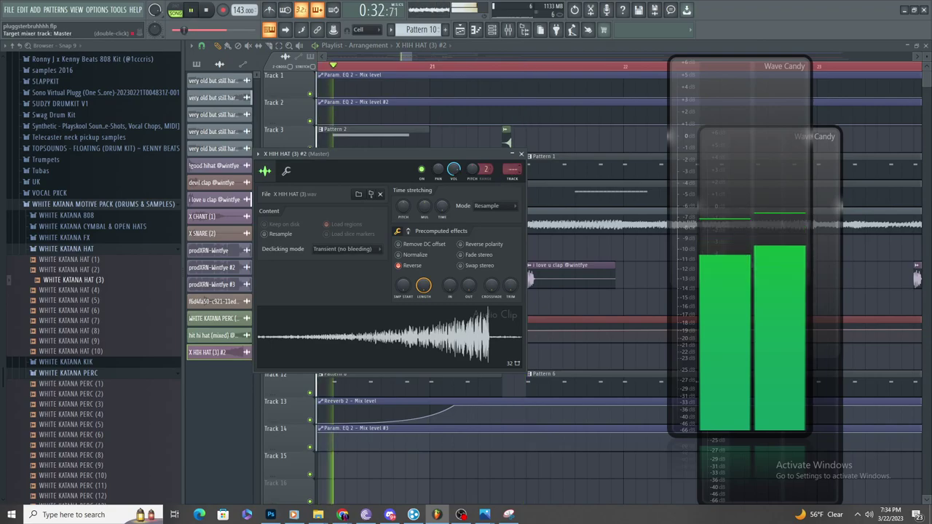
{"action": "double_click", "coordinate": [514, 168]}
{"action": "key", "text": "space"}
{"action": "key", "text": "space"}
{"action": "left_click", "coordinate": [507, 30]}
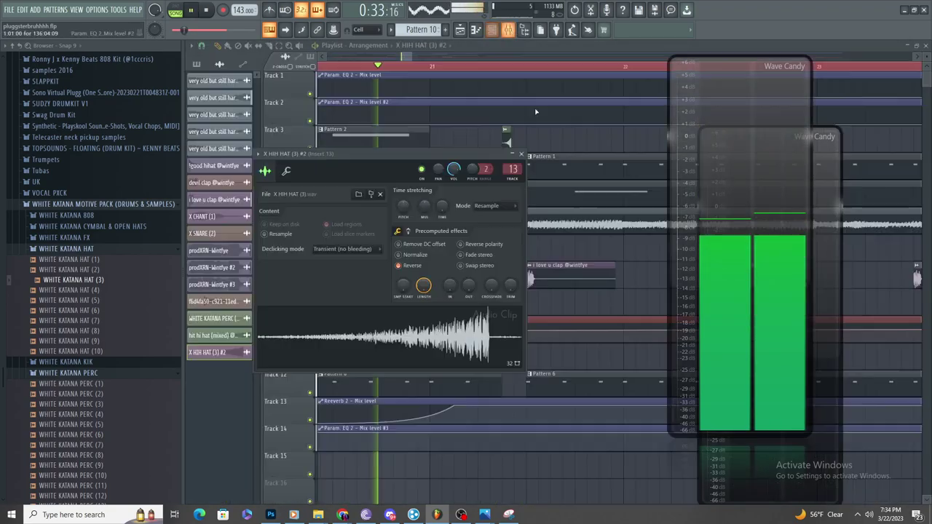
- Load Fruity Parametric EQ 2 in slot 2 of mixer insert 26 and roll off the highs and lows
{"action": "key", "text": "space"}
{"action": "key", "text": "F9"}
{"action": "left_click", "coordinate": [848, 91]}
{"action": "mouse_move", "coordinate": [838, 104]}
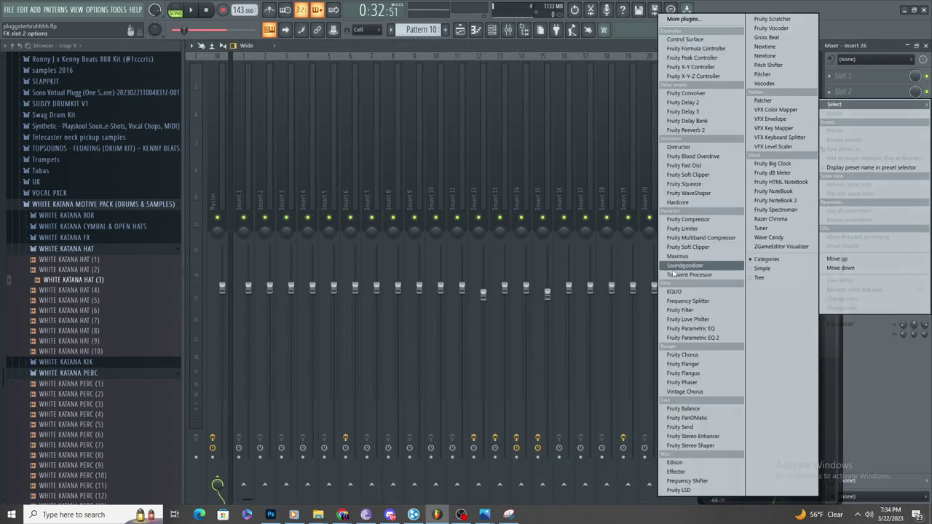
{"action": "left_click", "coordinate": [679, 339]}
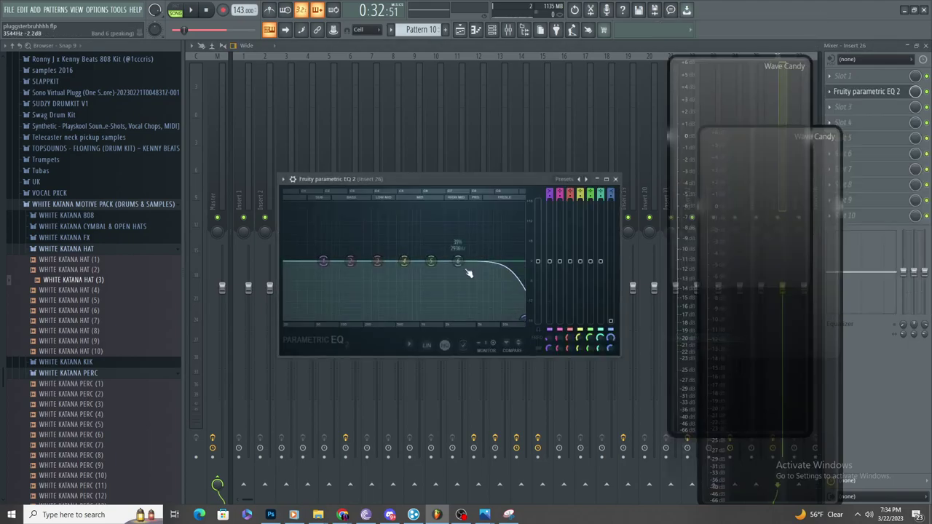
{"action": "left_click_drag", "start_coordinate": [350, 262], "coordinate": [288, 317]}
- Load Fruity Delay 3 in slot 1 of insert 26 and lower its wet output during playback
{"action": "left_click", "coordinate": [867, 76]}
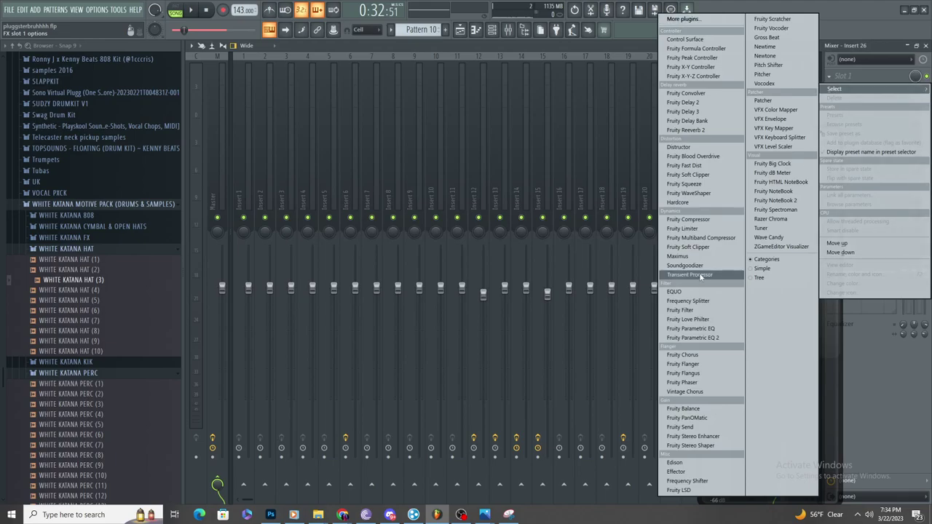
{"action": "left_click", "coordinate": [703, 113]}
{"action": "key", "text": "space"}
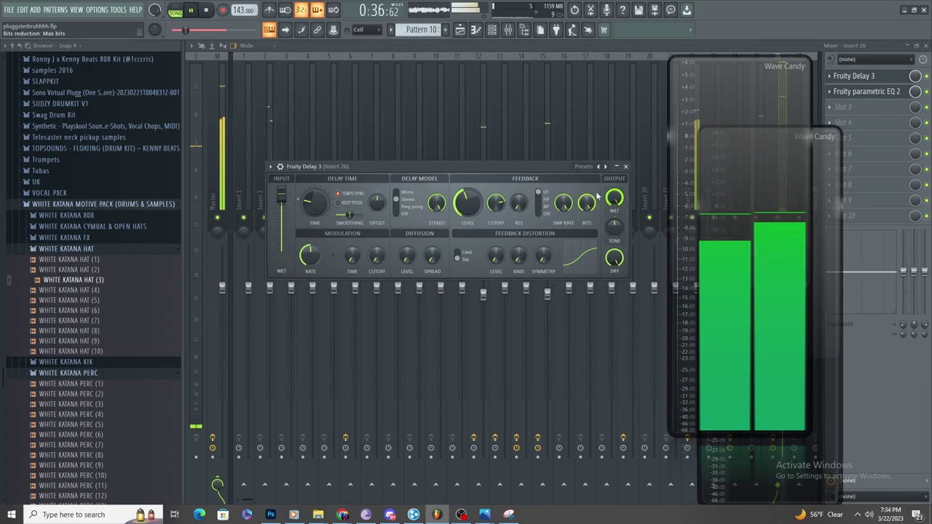
{"action": "left_click_drag", "start_coordinate": [615, 198], "coordinate": [615, 201]}
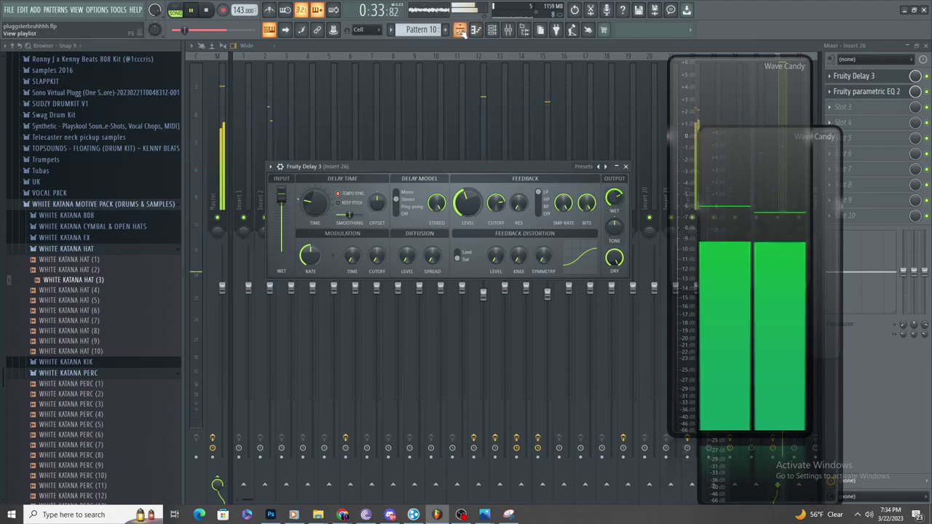
{"action": "left_click", "coordinate": [459, 30]}
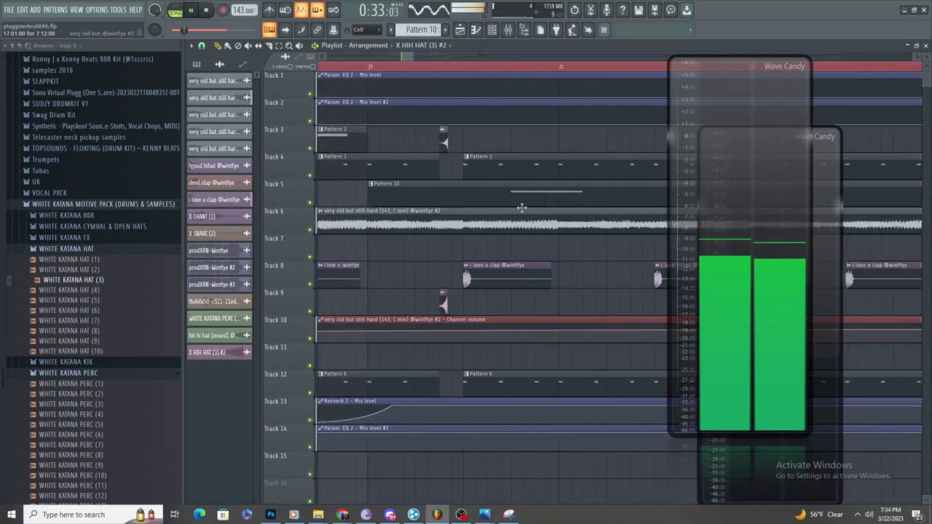
- Load Fruity Love Philter in slot 3 of insert 26 with the filter cutoff at about 45%
{"action": "left_click", "coordinate": [508, 29]}
{"action": "left_click", "coordinate": [829, 107]}
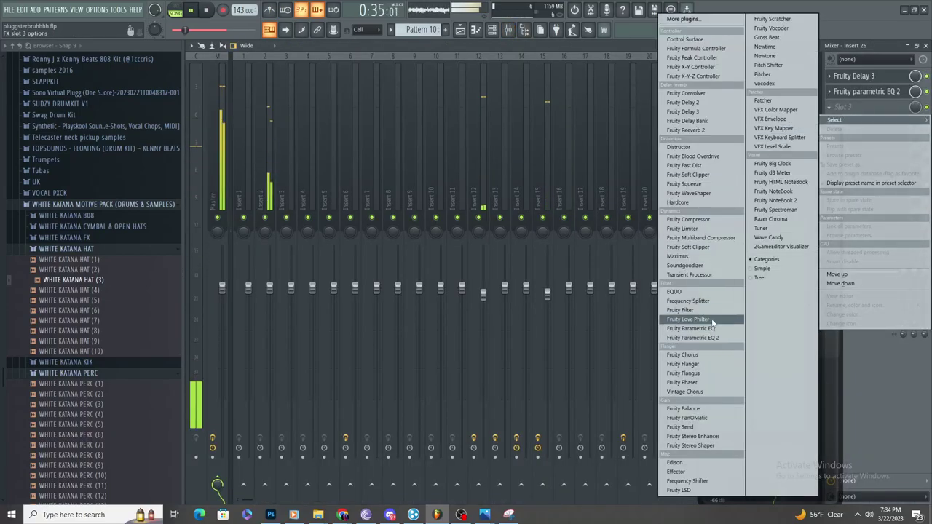
{"action": "left_click", "coordinate": [712, 322]}
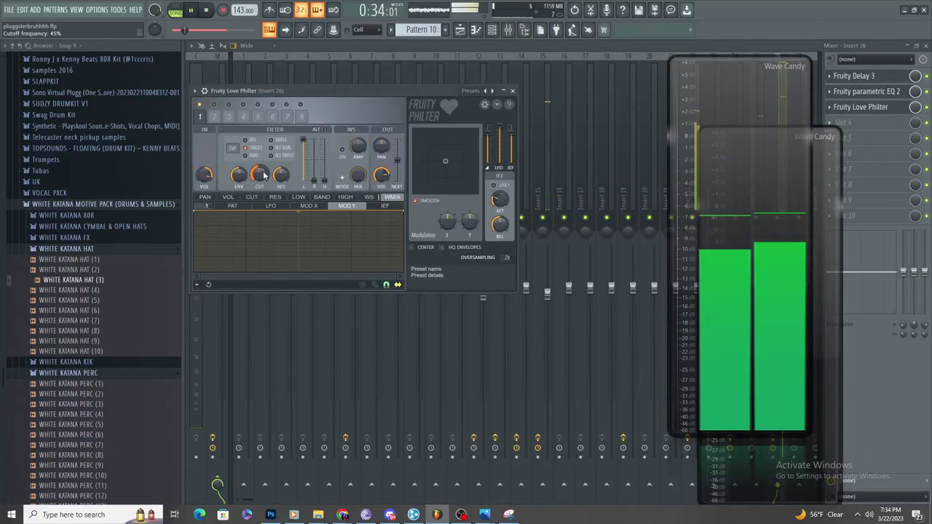
- Route the reversed hit hi hat (mixed) #2 clip on Track 3 to mixer insert 27
{"action": "left_click", "coordinate": [459, 29]}
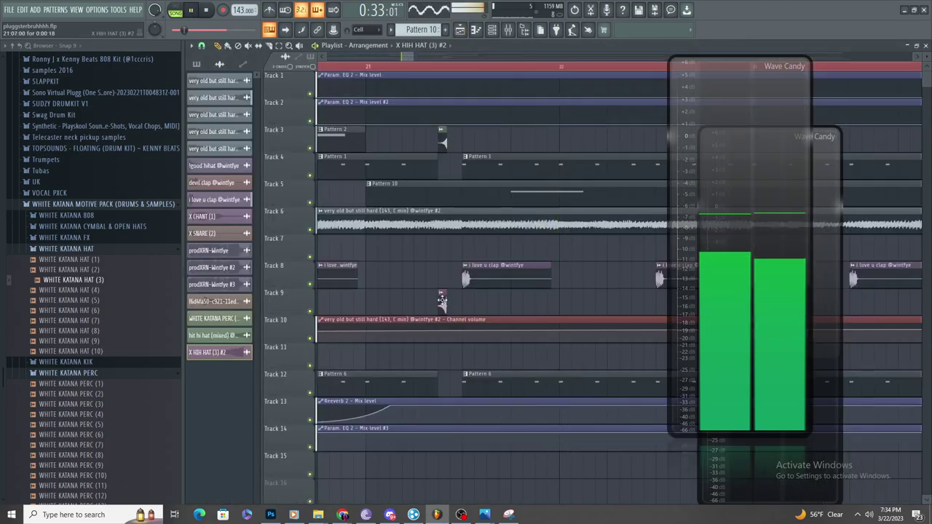
{"action": "left_click", "coordinate": [475, 140]}
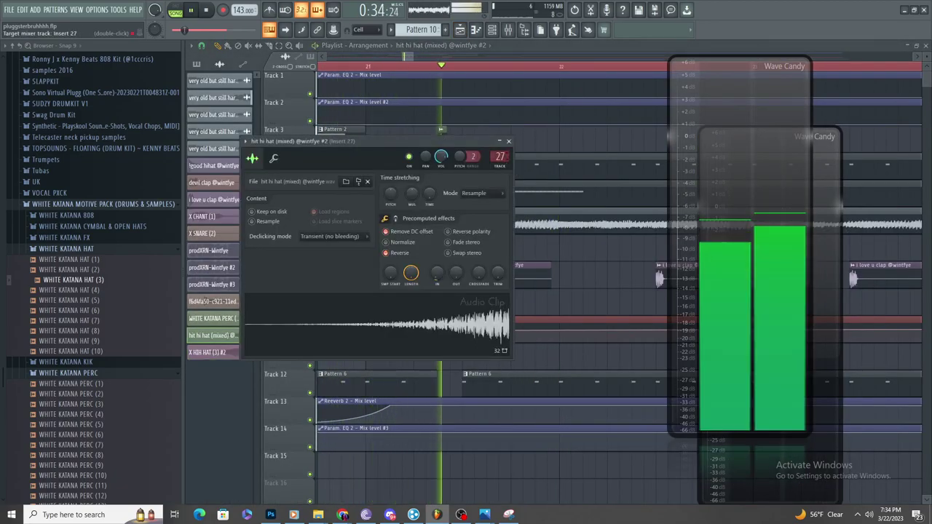
{"action": "left_click", "coordinate": [576, 273]}
{"action": "right_click", "coordinate": [576, 272]}
{"action": "scroll", "coordinate": [544, 272], "scroll_direction": "up", "scroll_amount": 3}
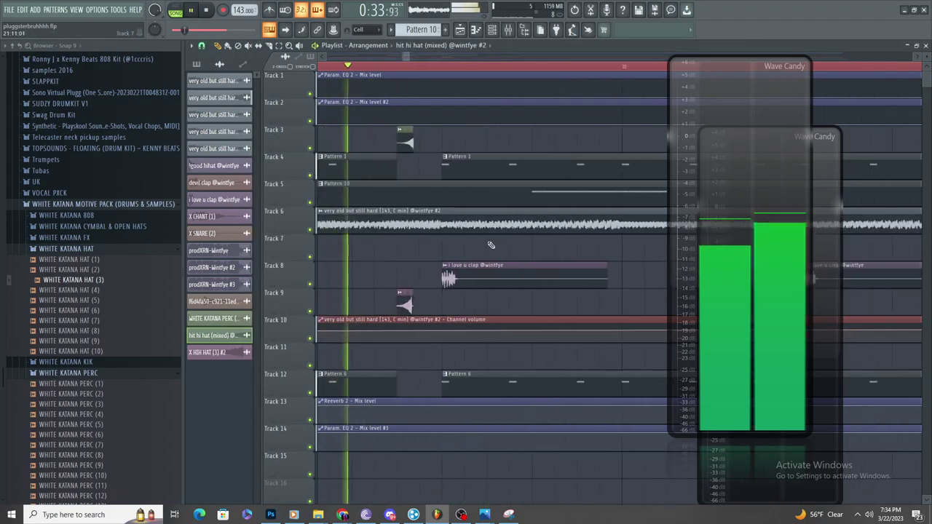
- Boost band 4 of insert 26's Parametric EQ 2 by about 14 dB at about 2800 Hz
{"action": "left_click", "coordinate": [509, 31]}
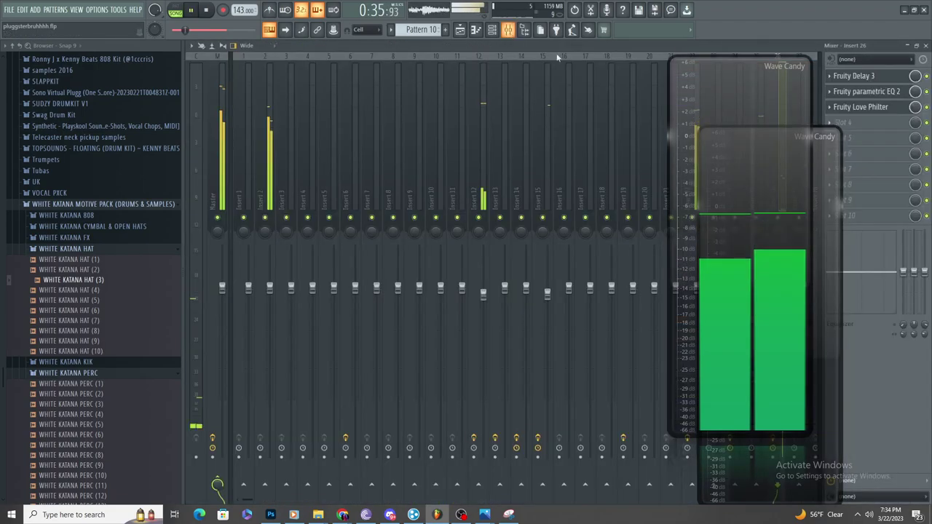
{"action": "left_click", "coordinate": [866, 92]}
{"action": "left_click_drag", "start_coordinate": [381, 249], "coordinate": [456, 209]}
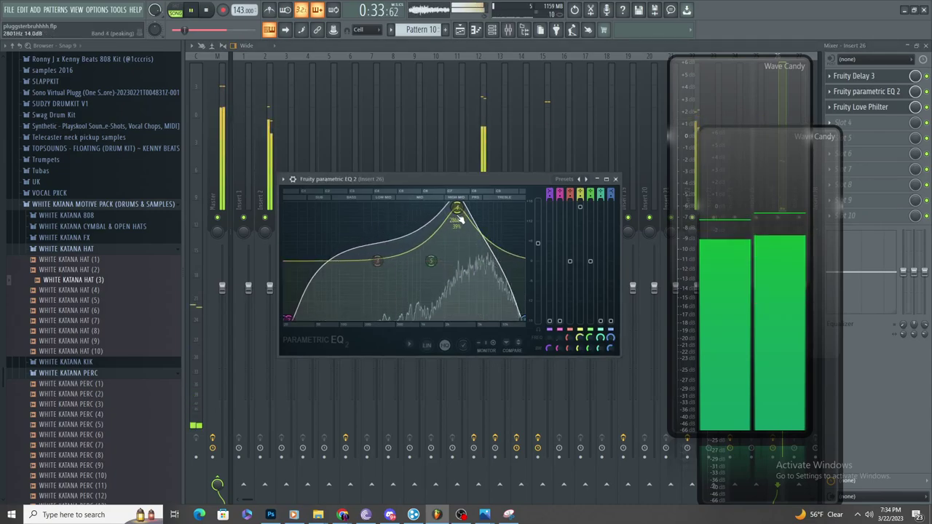
- Replay the section around bar 21 to check the reversed hats with their effects in the arrangement
{"action": "left_click", "coordinate": [459, 29]}
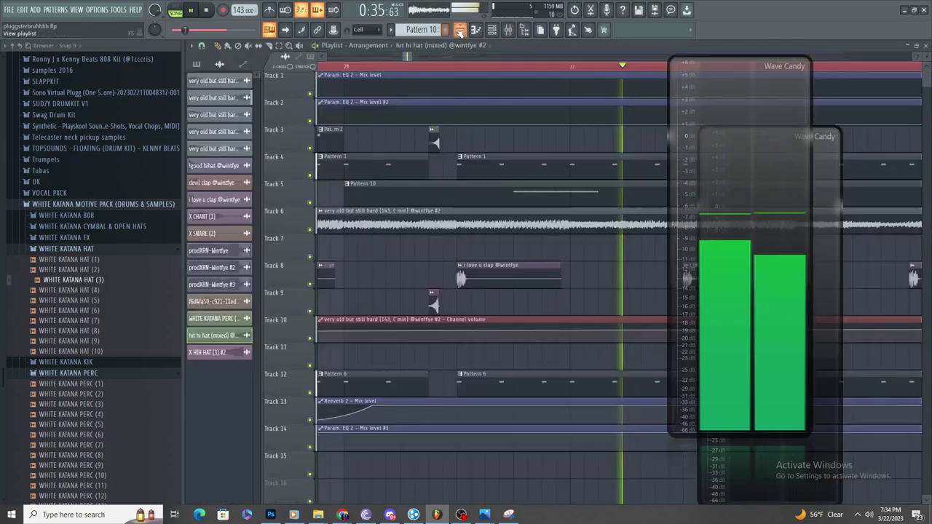
{"action": "scroll", "coordinate": [483, 228], "scroll_direction": "down", "scroll_amount": 1}
{"action": "key", "text": "space"}
{"action": "scroll", "coordinate": [466, 240], "scroll_direction": "up", "scroll_amount": 10}
{"action": "key", "text": "space"}
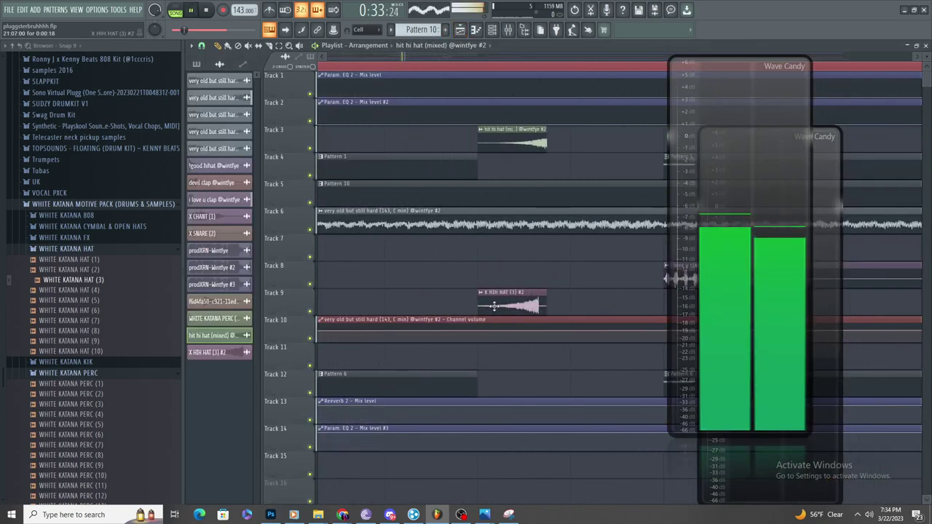
{"action": "scroll", "coordinate": [494, 305], "scroll_direction": "down", "scroll_amount": 3}
{"action": "scroll", "coordinate": [494, 305], "scroll_direction": "down", "scroll_amount": 7}
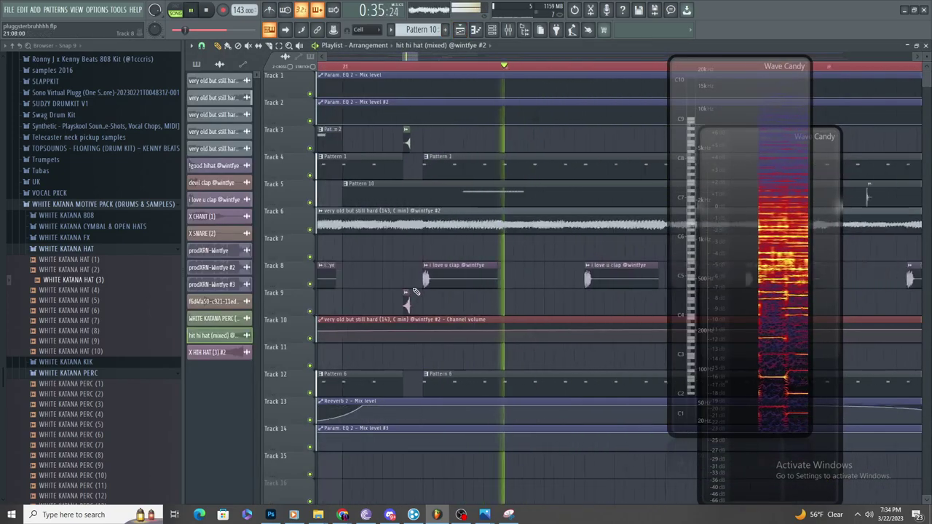
- Slice the Pattern 1 clip on Track 4 and the Pattern 6 clip on Track 12 into short pieces just before bar 23
{"action": "scroll", "coordinate": [419, 284], "scroll_direction": "down", "scroll_amount": 2}
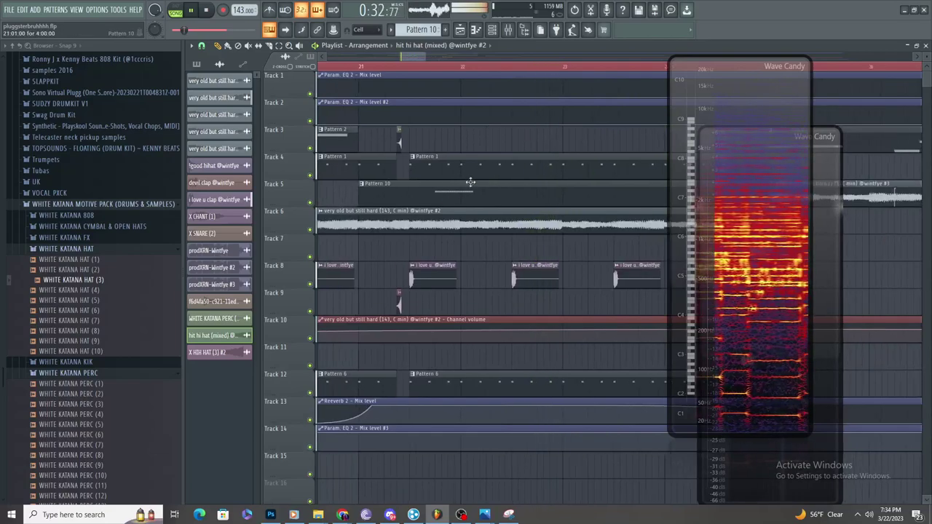
{"action": "scroll", "coordinate": [495, 187], "scroll_direction": "up", "scroll_amount": 4}
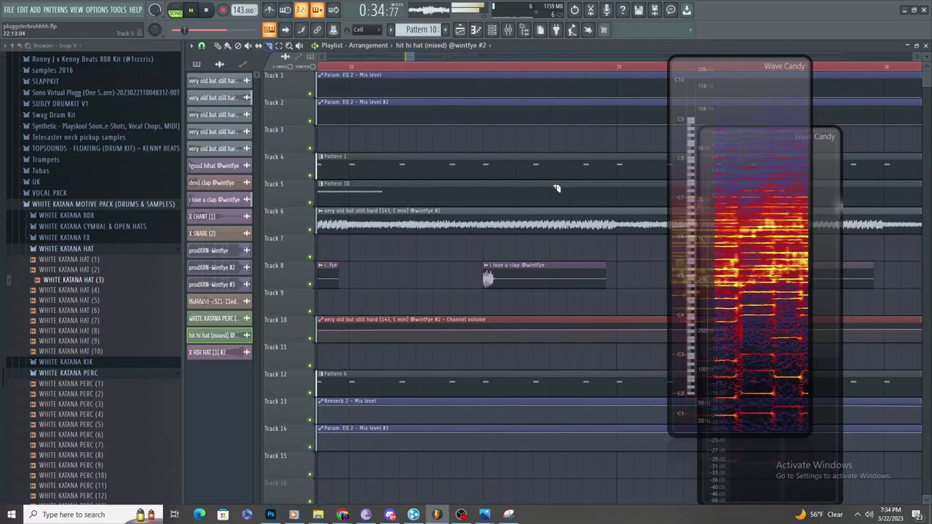
{"action": "scroll", "coordinate": [542, 155], "scroll_direction": "up", "scroll_amount": 3}
{"action": "scroll", "coordinate": [539, 151], "scroll_direction": "down", "scroll_amount": 3}
{"action": "scroll", "coordinate": [619, 206], "scroll_direction": "up", "scroll_amount": 4}
{"action": "left_click_drag", "start_coordinate": [539, 144], "coordinate": [554, 181]}
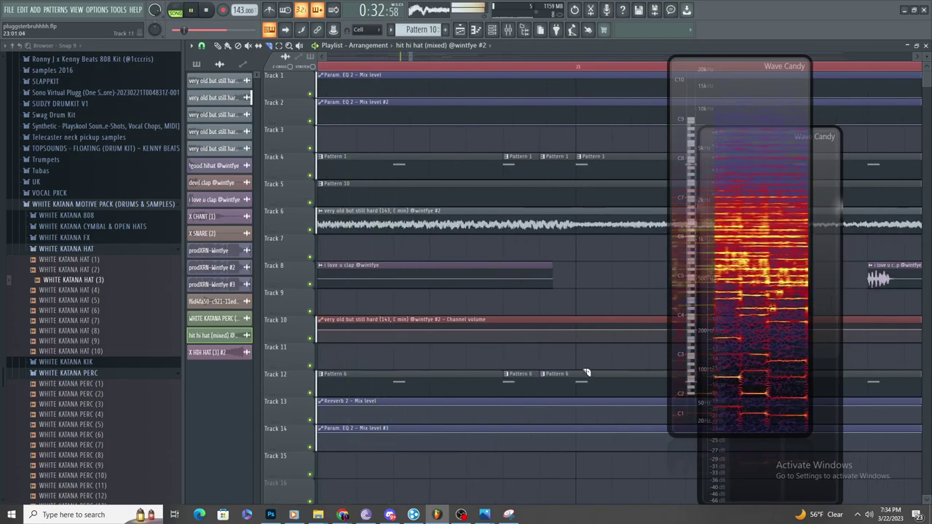
- Adjust the short Pattern 1 and Pattern 6 slices just before bar 23 so they repeat the hit
{"action": "left_click_drag", "start_coordinate": [563, 177], "coordinate": [542, 161]}
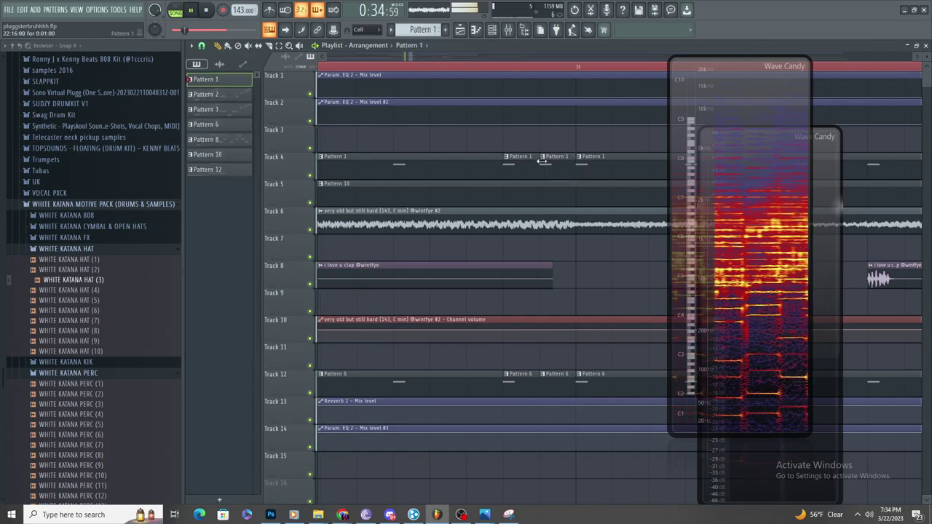
{"action": "scroll", "coordinate": [543, 349], "scroll_direction": "down", "scroll_amount": 2}
{"action": "left_click", "coordinate": [461, 377]}
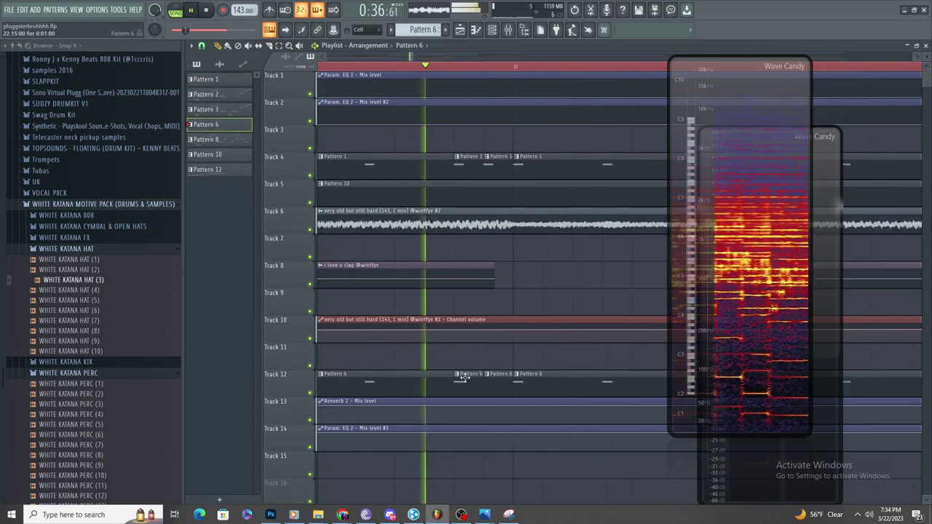
{"action": "scroll", "coordinate": [461, 379], "scroll_direction": "down", "scroll_amount": 5}
{"action": "scroll", "coordinate": [460, 380], "scroll_direction": "up", "scroll_amount": 4}
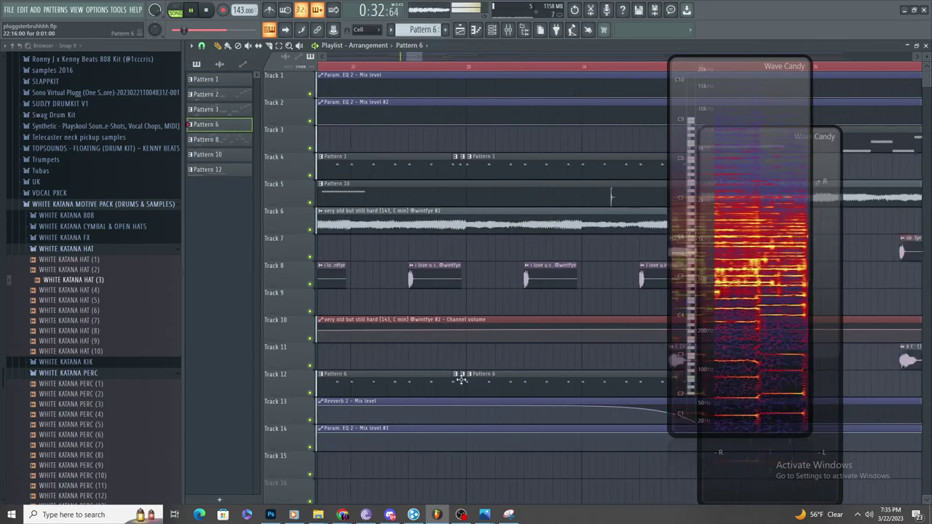
{"action": "scroll", "coordinate": [463, 386], "scroll_direction": "down", "scroll_amount": 3}
{"action": "scroll", "coordinate": [555, 386], "scroll_direction": "up", "scroll_amount": 2}
{"action": "scroll", "coordinate": [408, 248], "scroll_direction": "down", "scroll_amount": 6}
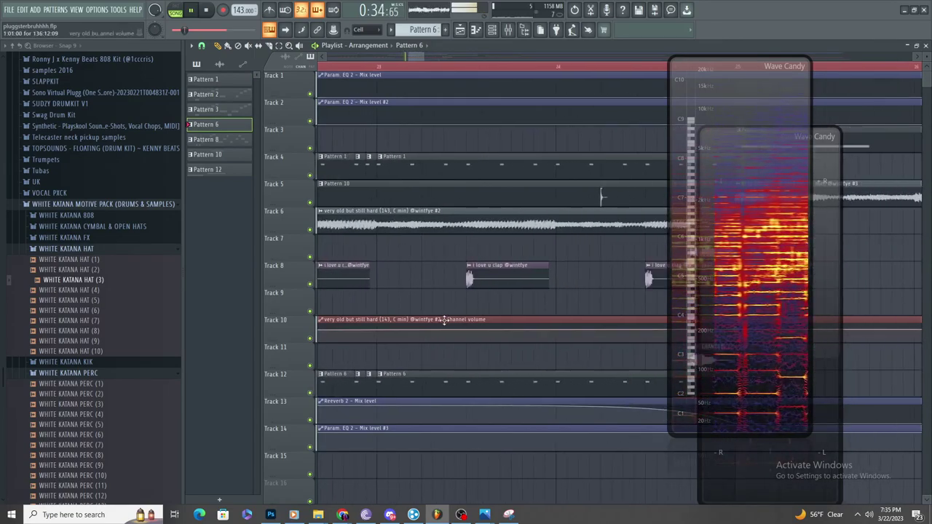
- Add a short WHITE KATANA HAT (1) roll on C5 near the middle of bar 3 in Pattern 10, with velocities fading downward
{"action": "double_click", "coordinate": [377, 271]}
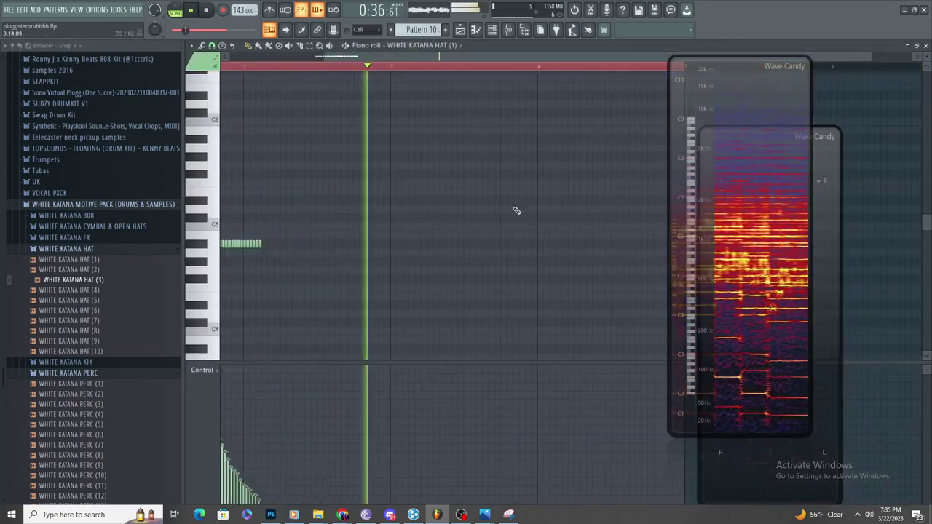
{"action": "scroll", "coordinate": [510, 272], "scroll_direction": "up", "scroll_amount": 3}
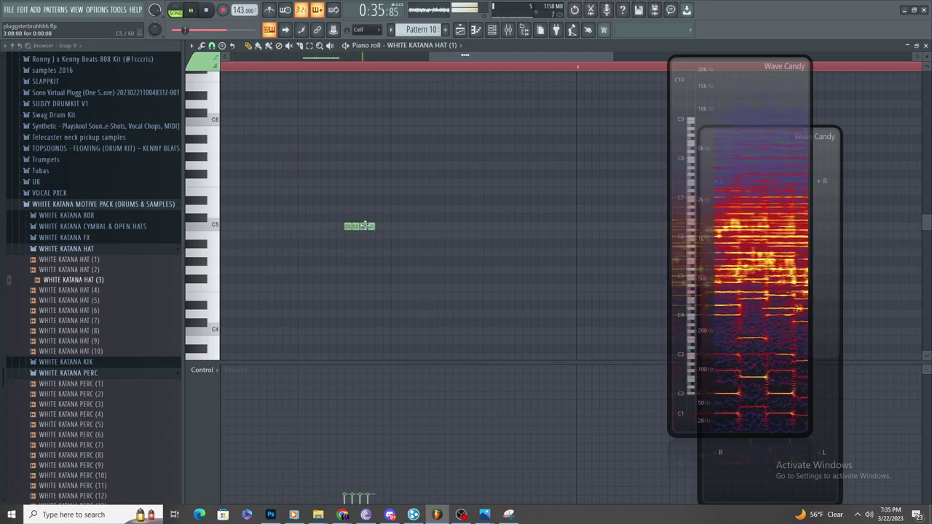
{"action": "left_click_drag", "start_coordinate": [383, 242], "coordinate": [392, 226]}
{"action": "mouse_move", "coordinate": [343, 424]}
{"action": "left_mouse_down"}
{"action": "mouse_move", "coordinate": [387, 423]}
{"action": "mouse_move", "coordinate": [436, 481]}
{"action": "left_mouse_up"}
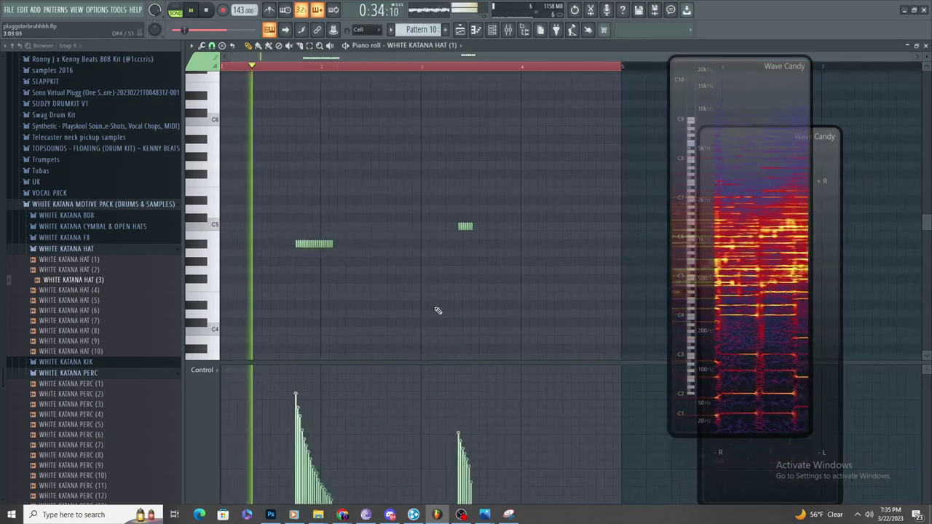
{"action": "key", "text": "F5"}
{"action": "scroll", "coordinate": [508, 183], "scroll_direction": "up", "scroll_amount": 4}
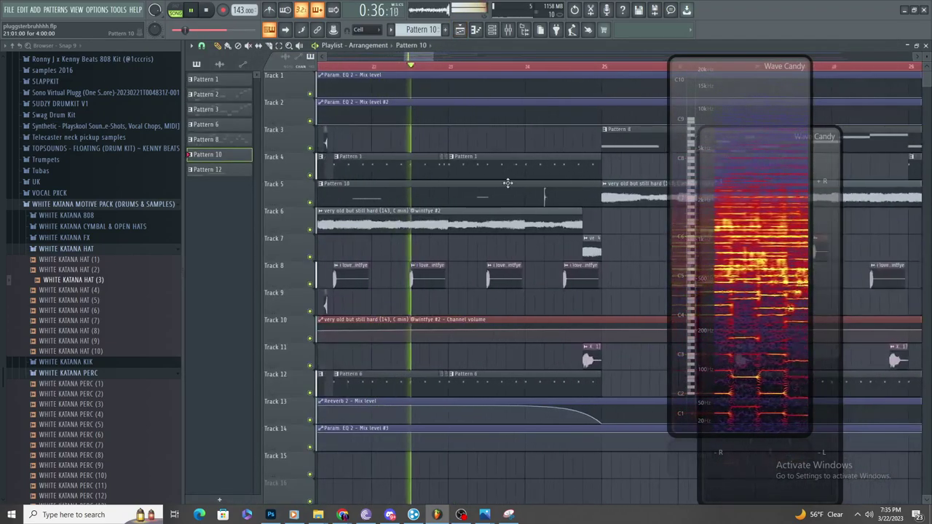
- Audition WHITE KATANA SNARE samples and look through the drum kit folders for another snare sound
{"action": "left_click", "coordinate": [503, 146]}
{"action": "right_click", "coordinate": [516, 141]}
{"action": "scroll", "coordinate": [502, 143], "scroll_direction": "up", "scroll_amount": 3}
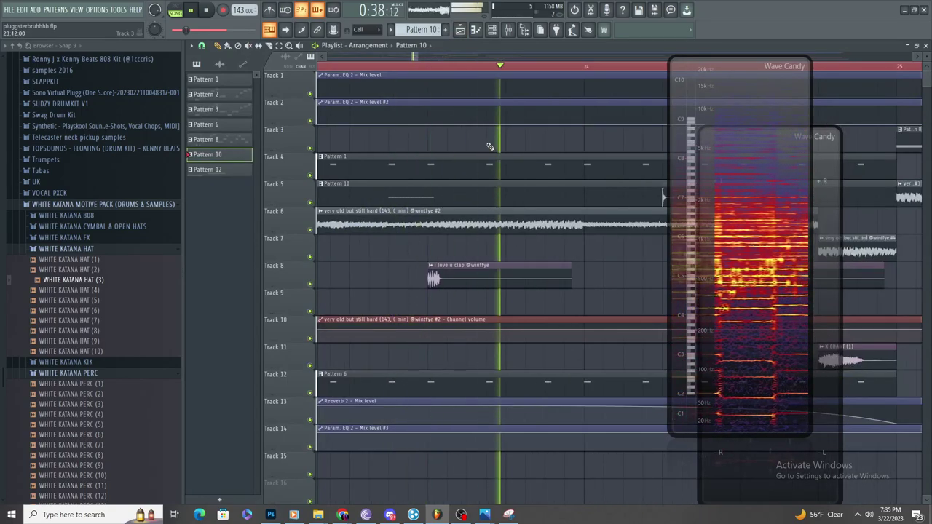
{"action": "scroll", "coordinate": [442, 197], "scroll_direction": "down", "scroll_amount": 2}
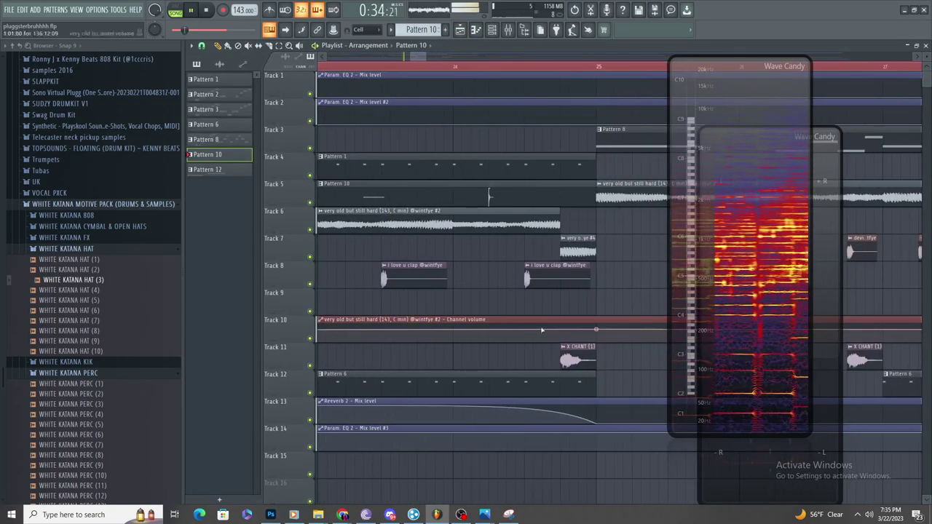
{"action": "scroll", "coordinate": [126, 366], "scroll_direction": "down", "scroll_amount": 5}
{"action": "scroll", "coordinate": [98, 357], "scroll_direction": "down", "scroll_amount": 2}
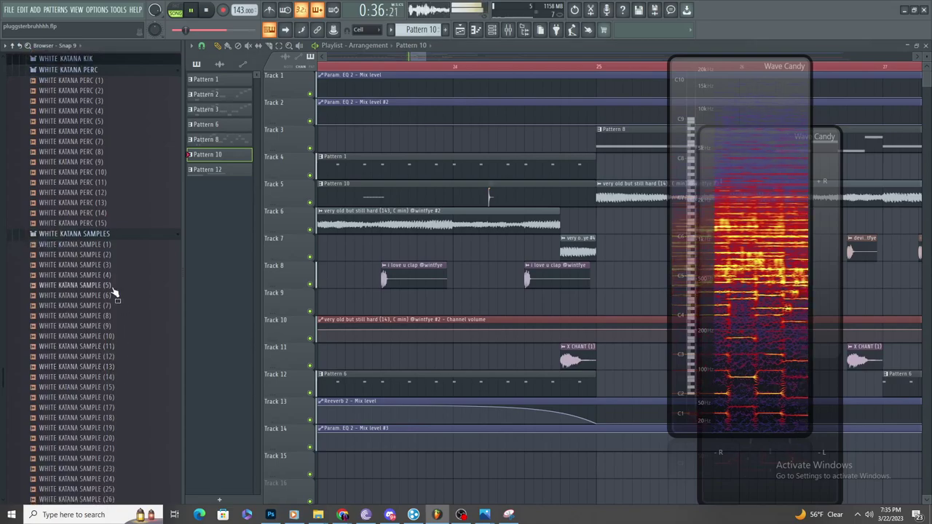
{"action": "left_click", "coordinate": [131, 247]}
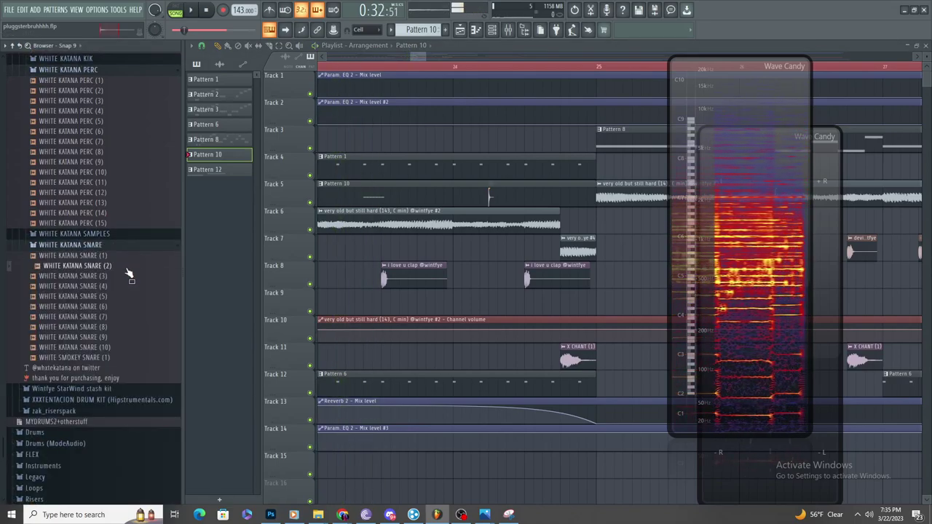
{"action": "key", "text": "space"}
{"action": "scroll", "coordinate": [118, 295], "scroll_direction": "up", "scroll_amount": 6}
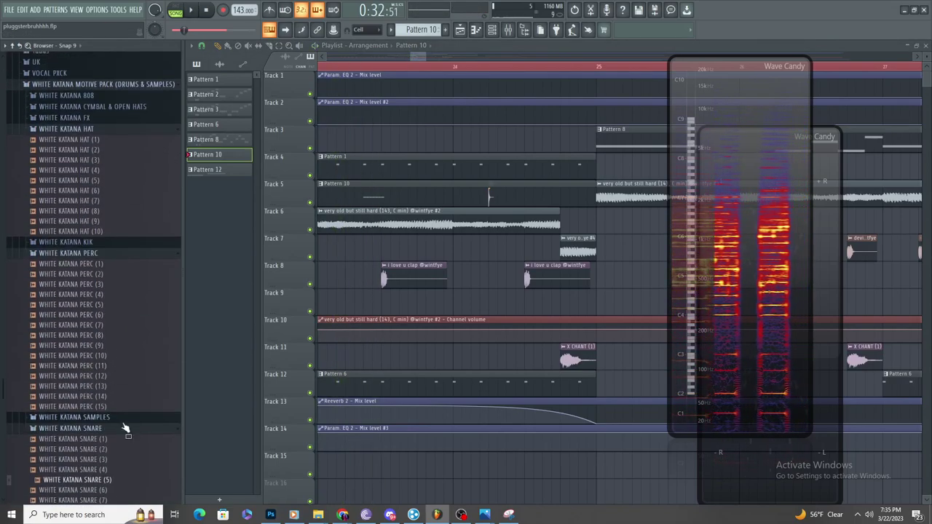
{"action": "key", "text": "space"}
{"action": "scroll", "coordinate": [96, 246], "scroll_direction": "up", "scroll_amount": 15}
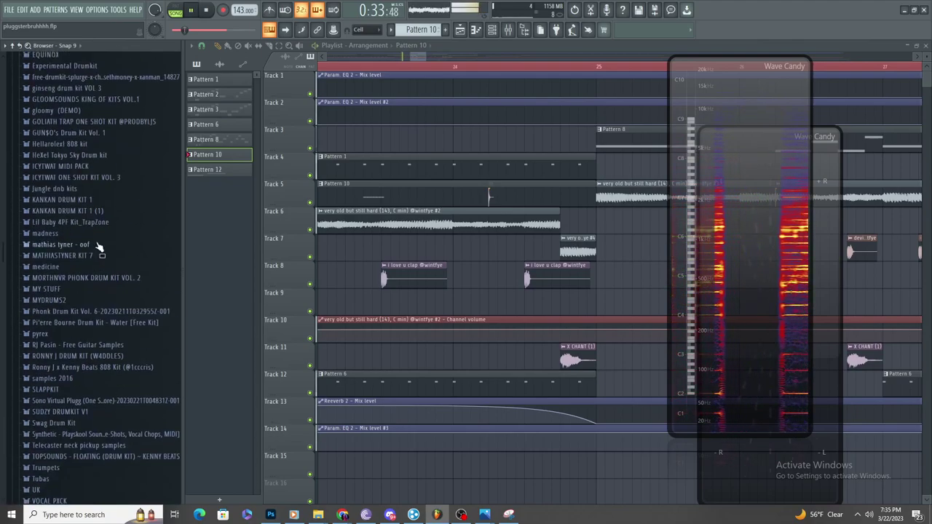
{"action": "scroll", "coordinate": [101, 278], "scroll_direction": "down", "scroll_amount": 15}
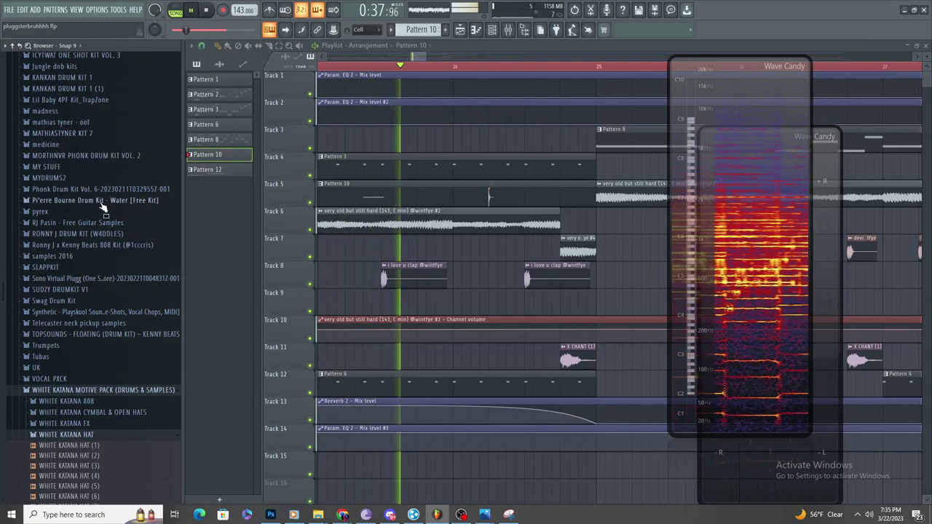
{"action": "key", "text": "space"}
- Open the snare folder of the drum kit named 0 and audition its snare samples
{"action": "scroll", "coordinate": [107, 252], "scroll_direction": "up", "scroll_amount": 15}
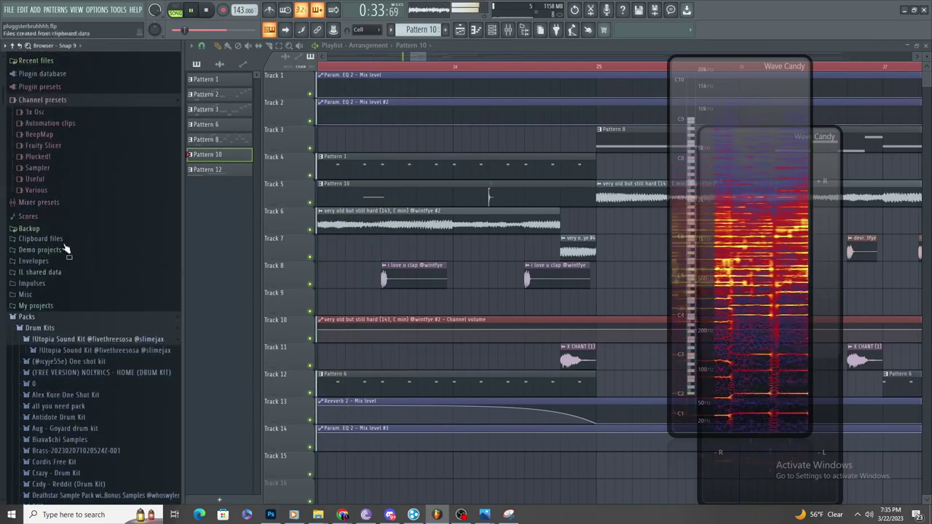
{"action": "left_click", "coordinate": [67, 377]}
{"action": "left_click", "coordinate": [66, 387]}
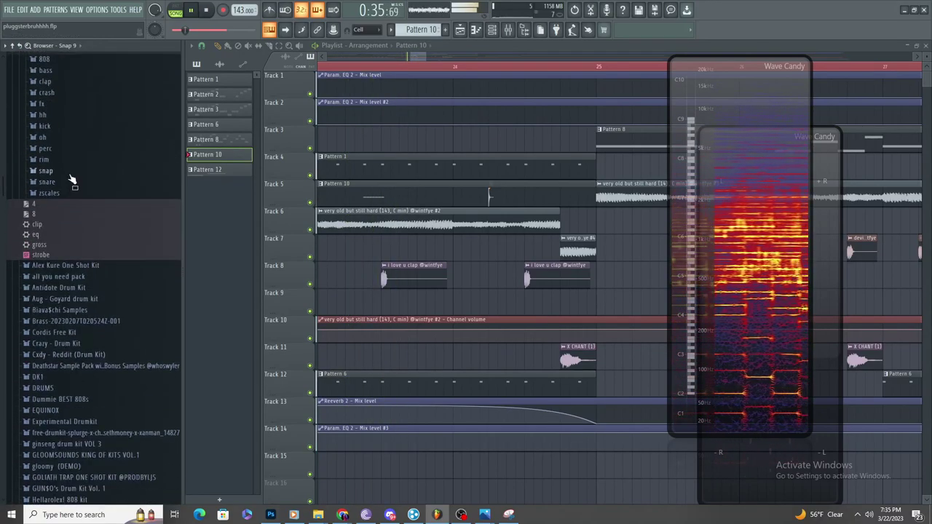
{"action": "left_click", "coordinate": [46, 181]}
{"action": "left_click", "coordinate": [98, 202]}
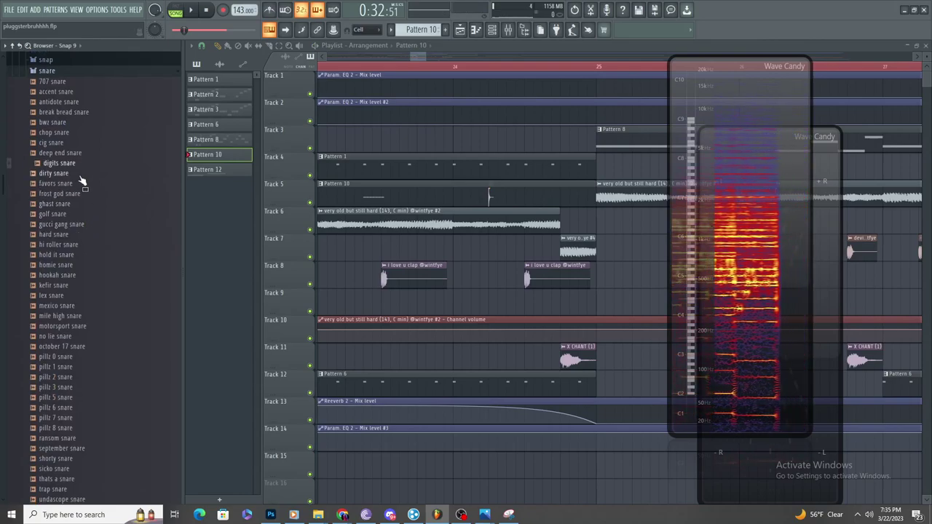
- Place the dirty snare sample on Track 9 just before bar 24 and reverse it
{"action": "left_click_drag", "start_coordinate": [385, 301], "coordinate": [380, 298]}
{"action": "scroll", "coordinate": [378, 298], "scroll_direction": "down", "scroll_amount": 1}
{"action": "right_click", "coordinate": [382, 302]}
{"action": "scroll", "coordinate": [387, 308], "scroll_direction": "up", "scroll_amount": 1}
{"action": "scroll", "coordinate": [364, 305], "scroll_direction": "down", "scroll_amount": 3}
{"action": "scroll", "coordinate": [360, 306], "scroll_direction": "up", "scroll_amount": 1}
{"action": "left_click", "coordinate": [477, 303]}
{"action": "double_click", "coordinate": [478, 302]}
{"action": "left_click", "coordinate": [411, 278]}
{"action": "left_click", "coordinate": [533, 167]}
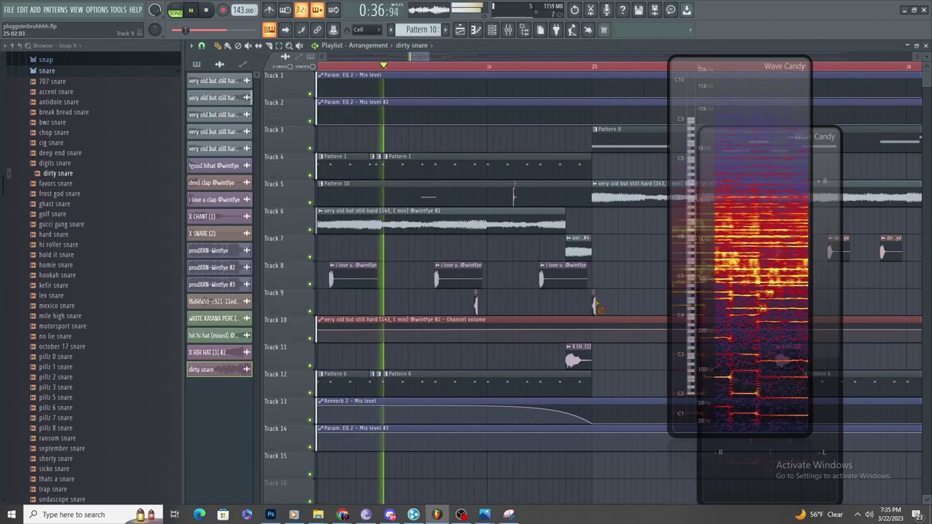
- Try reversed dirty snare placements on Track 9 around bar 23, keeping hits just before and just after the start of bar 24
{"action": "key", "text": "space"}
{"action": "key", "text": "space"}
{"action": "scroll", "coordinate": [414, 293], "scroll_direction": "up", "scroll_amount": 2}
{"action": "scroll", "coordinate": [379, 305], "scroll_direction": "down", "scroll_amount": 2}
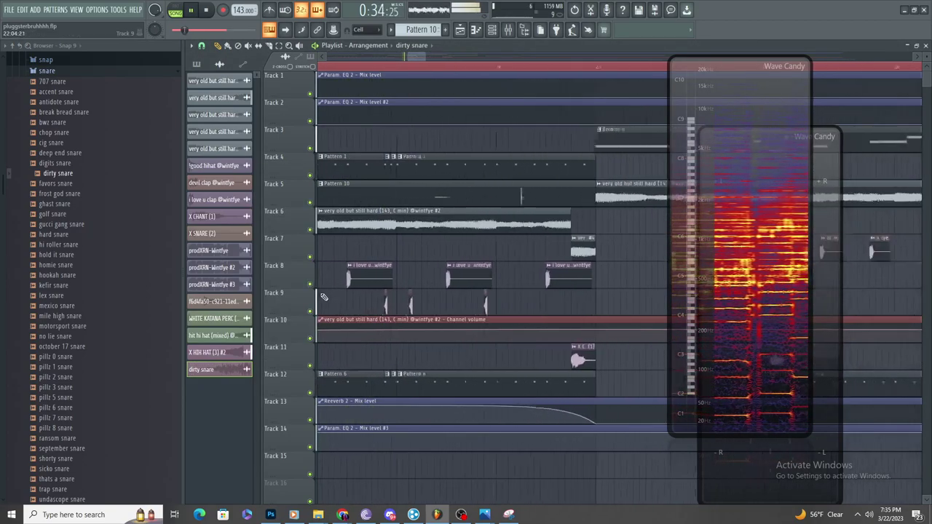
{"action": "scroll", "coordinate": [320, 300], "scroll_direction": "up", "scroll_amount": 1}
{"action": "right_click", "coordinate": [521, 306]}
{"action": "scroll", "coordinate": [524, 306], "scroll_direction": "down", "scroll_amount": 2}
{"action": "scroll", "coordinate": [448, 302], "scroll_direction": "up", "scroll_amount": 2}
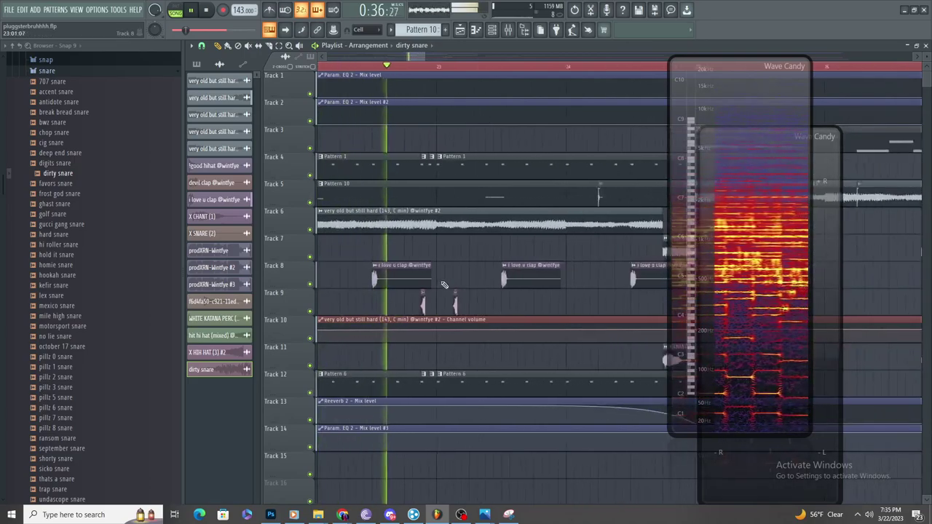
{"action": "scroll", "coordinate": [460, 300], "scroll_direction": "up", "scroll_amount": 2}
{"action": "scroll", "coordinate": [466, 301], "scroll_direction": "down", "scroll_amount": 2}
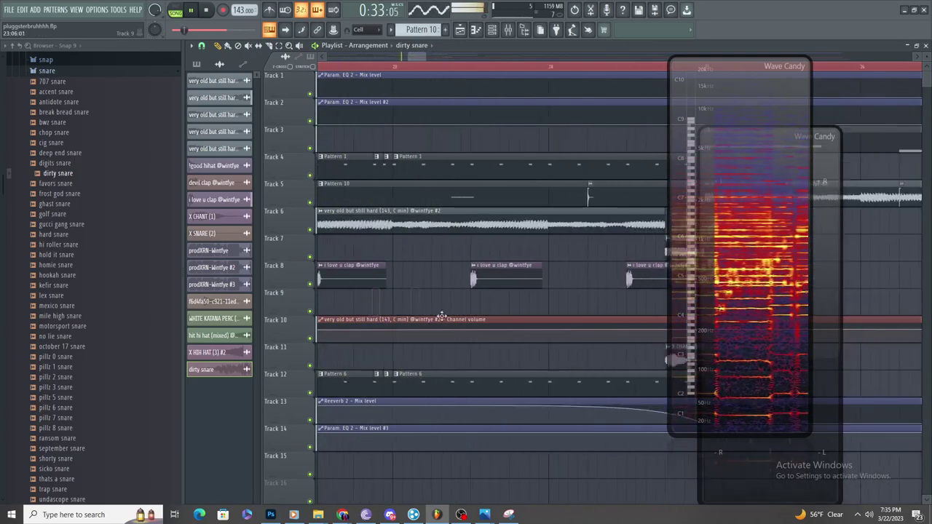
{"action": "scroll", "coordinate": [516, 305], "scroll_direction": "down", "scroll_amount": 2}
{"action": "scroll", "coordinate": [516, 305], "scroll_direction": "up", "scroll_amount": 3}
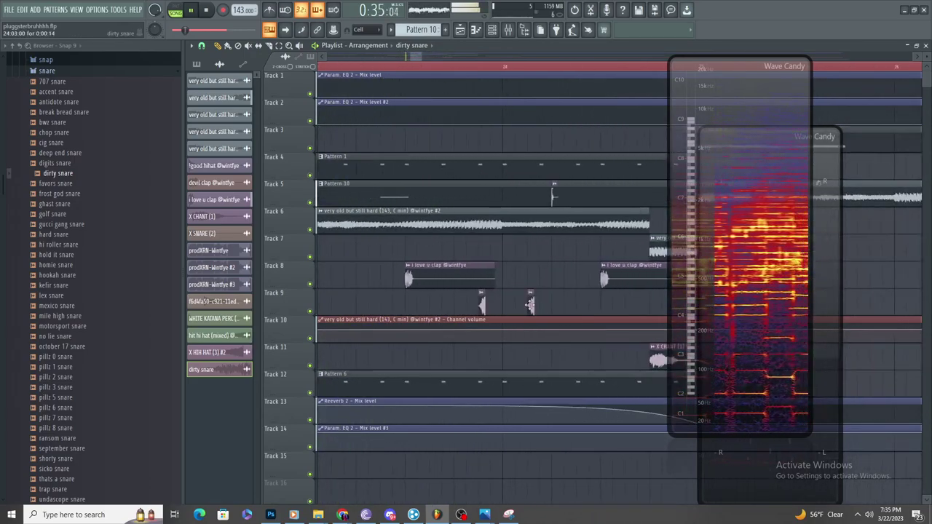
- Place a !good hihat clip on Track 7 at 24:05, make it unique and reverse it
{"action": "double_click", "coordinate": [529, 305]}
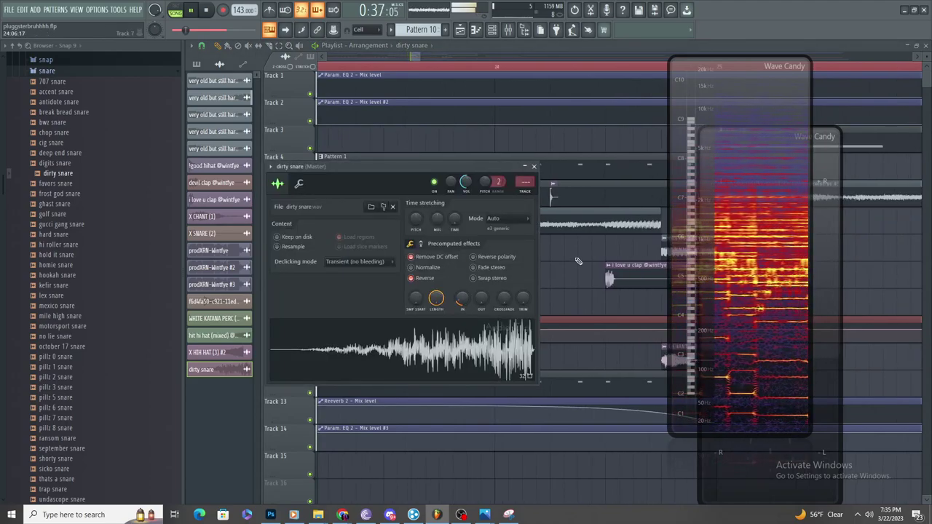
{"action": "left_click", "coordinate": [565, 245]}
{"action": "scroll", "coordinate": [563, 243], "scroll_direction": "up", "scroll_amount": 2}
{"action": "right_click", "coordinate": [564, 242]}
{"action": "left_click", "coordinate": [536, 239]}
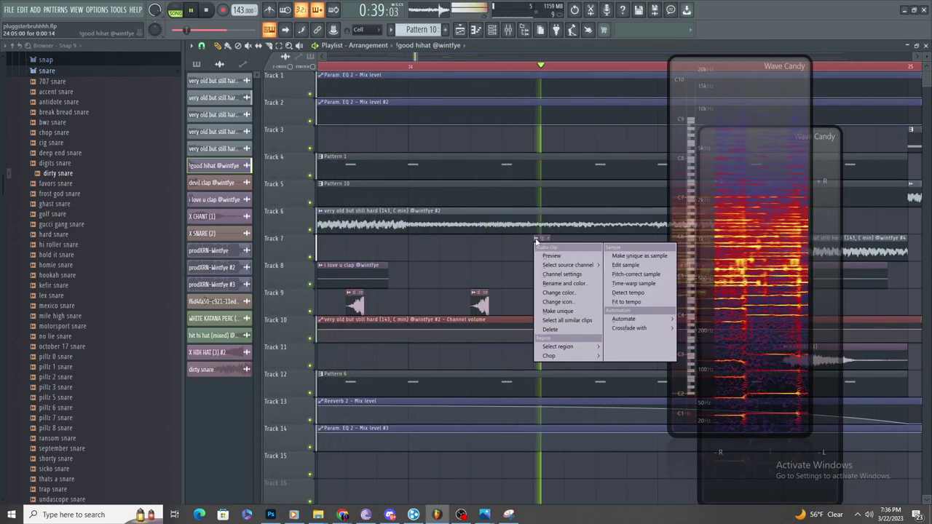
{"action": "left_click", "coordinate": [568, 310]}
{"action": "double_click", "coordinate": [533, 249]}
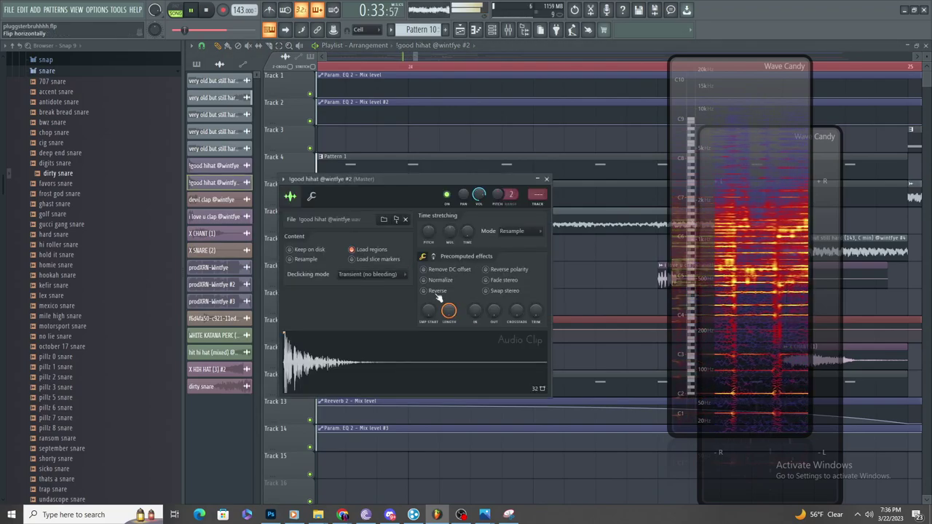
{"action": "key", "text": "Escape"}
- Try an extra reversed !good hihat on Track 9 in bar 24 and nudge the Track 7 one slightly earlier
{"action": "left_click", "coordinate": [599, 293]}
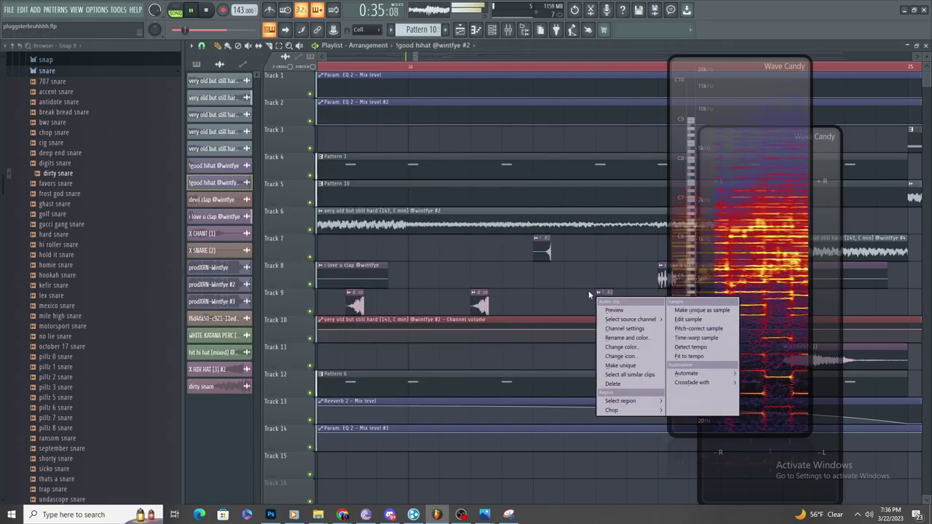
{"action": "right_click", "coordinate": [599, 295]}
{"action": "scroll", "coordinate": [564, 273], "scroll_direction": "up", "scroll_amount": 2}
{"action": "left_click_drag", "start_coordinate": [501, 255], "coordinate": [470, 256]}
- Place a reversed dirty snare hit on Track 9 at 22:07 and try another at 23:07
{"action": "scroll", "coordinate": [503, 278], "scroll_direction": "down", "scroll_amount": 5}
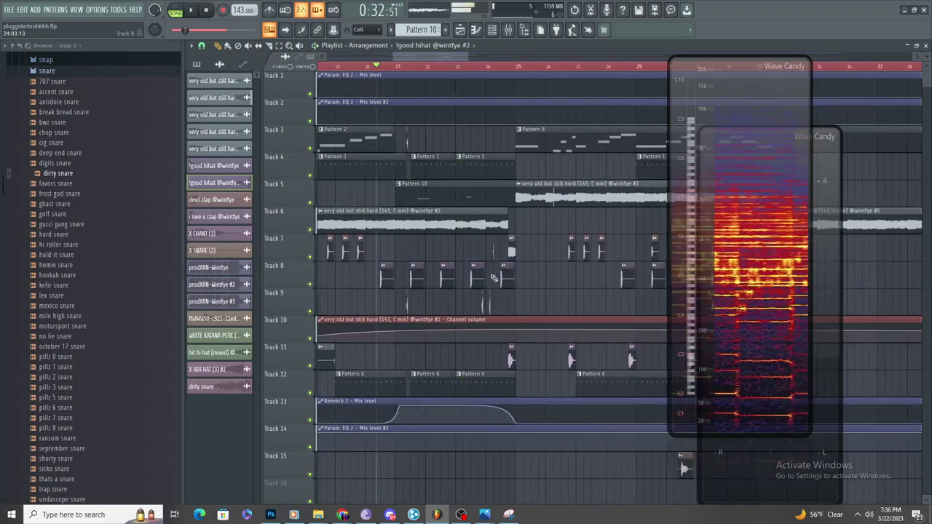
{"action": "scroll", "coordinate": [510, 295], "scroll_direction": "up", "scroll_amount": 3, "text": "ctrl"}
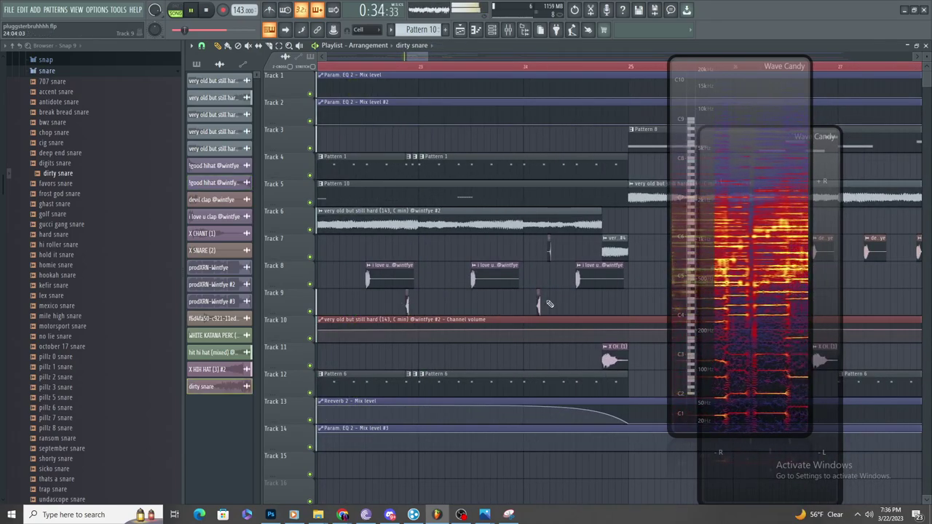
{"action": "scroll", "coordinate": [399, 306], "scroll_direction": "up", "scroll_amount": 2, "text": "ctrl"}
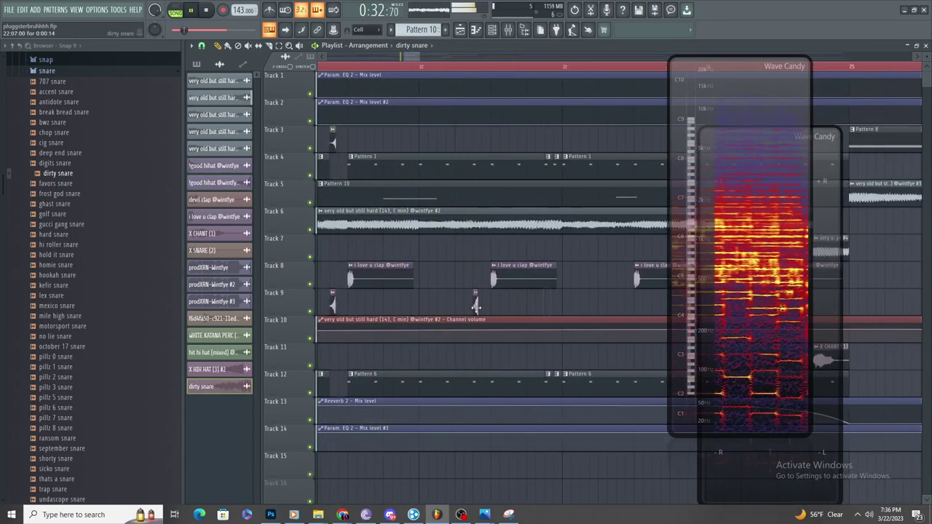
{"action": "scroll", "coordinate": [444, 303], "scroll_direction": "up", "scroll_amount": 2, "text": "ctrl"}
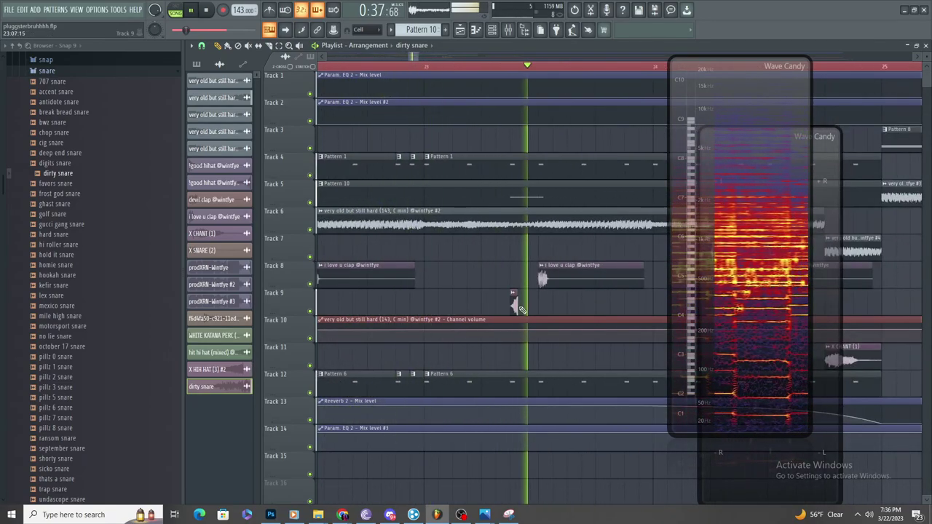
{"action": "key", "text": "space"}
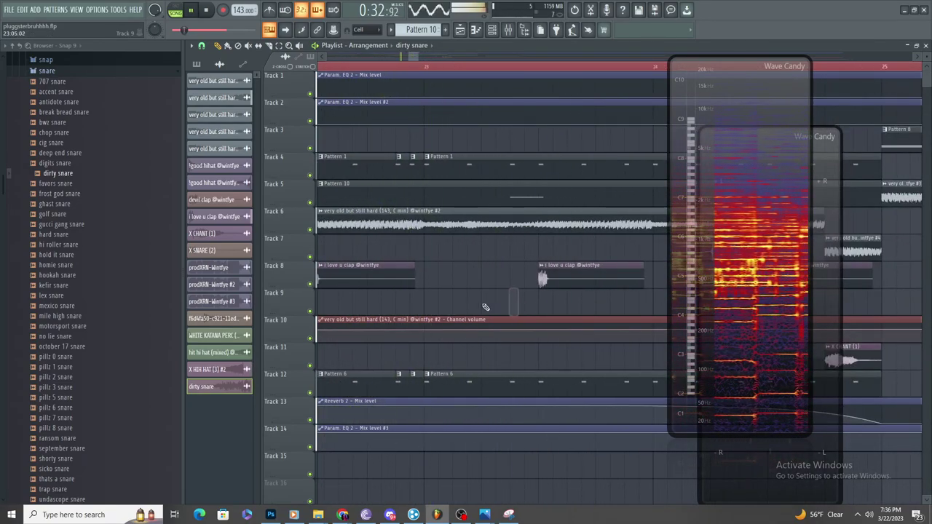
{"action": "scroll", "coordinate": [421, 306], "scroll_direction": "up", "scroll_amount": 2}
{"action": "scroll", "coordinate": [421, 305], "scroll_direction": "down", "scroll_amount": 4}
{"action": "scroll", "coordinate": [385, 303], "scroll_direction": "up", "scroll_amount": 3}
- Compare the dirty snare with its Reverse effect off and on, trying one extra hit near the end of bar 23
{"action": "double_click", "coordinate": [394, 299]}
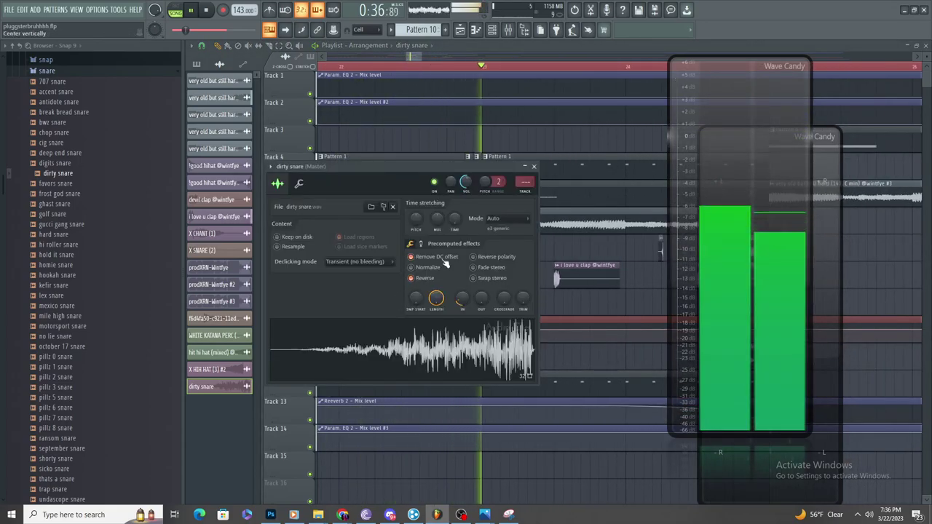
{"action": "left_click", "coordinate": [430, 278]}
{"action": "left_click", "coordinate": [425, 278]}
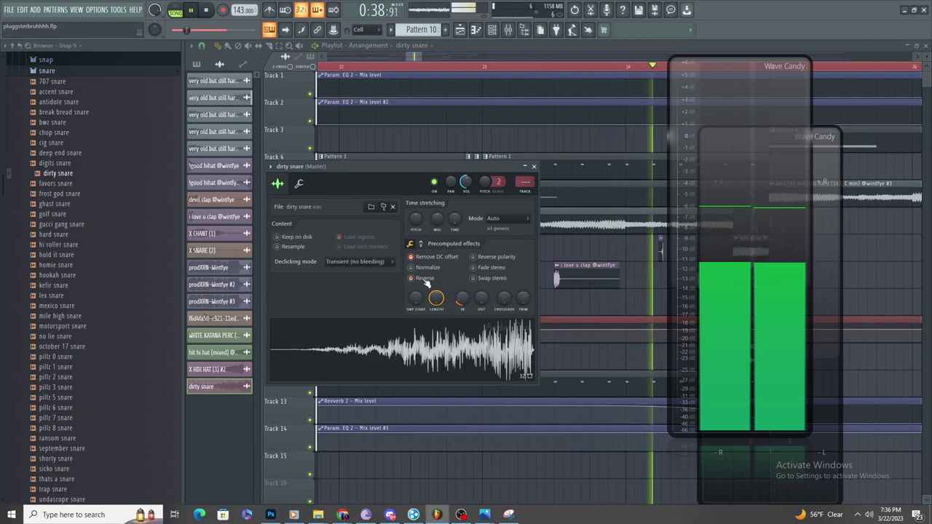
{"action": "left_click", "coordinate": [602, 306]}
{"action": "right_click", "coordinate": [602, 305]}
- Try reversed dirty snare hits on Track 9 at 22:15 and 23:03 while playing the section
{"action": "scroll", "coordinate": [549, 298], "scroll_direction": "down", "scroll_amount": 1}
{"action": "scroll", "coordinate": [515, 295], "scroll_direction": "down", "scroll_amount": 4}
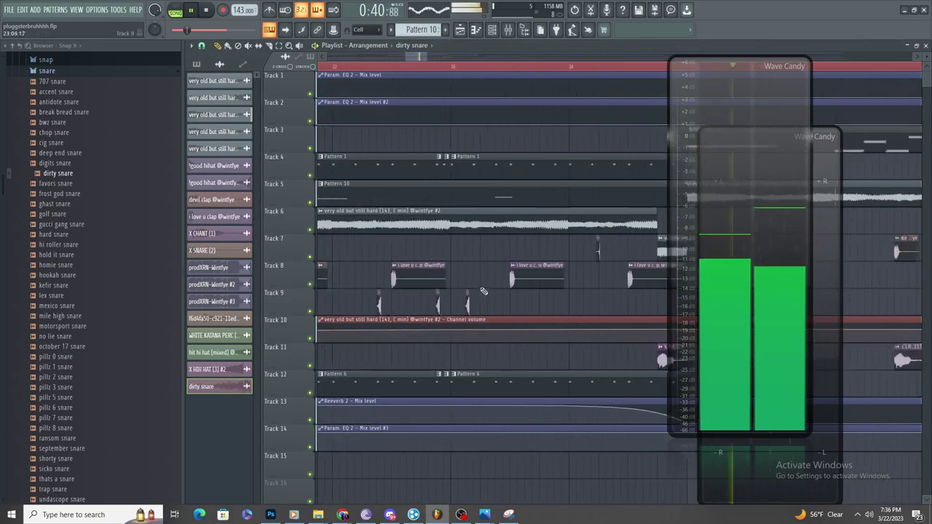
{"action": "key", "text": "space"}
{"action": "key", "text": "space"}
{"action": "scroll", "coordinate": [485, 296], "scroll_direction": "up", "scroll_amount": 2}
{"action": "scroll", "coordinate": [422, 286], "scroll_direction": "down", "scroll_amount": 1}
{"action": "scroll", "coordinate": [371, 276], "scroll_direction": "up", "scroll_amount": 2}
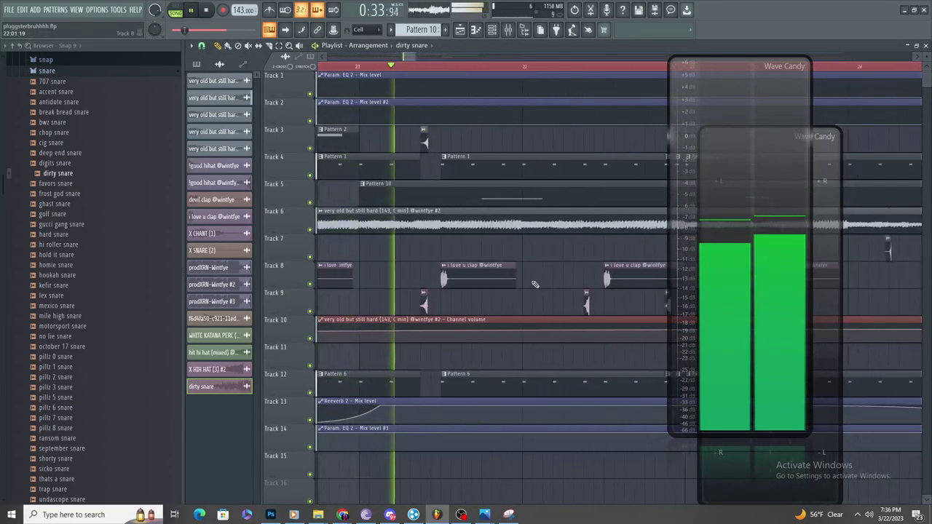
- Add reversed dirty snare hits on Track 9 at 21:15 and 22:03 and play them back
{"action": "scroll", "coordinate": [525, 284], "scroll_direction": "down", "scroll_amount": 2}
{"action": "scroll", "coordinate": [564, 285], "scroll_direction": "up", "scroll_amount": 2}
{"action": "key", "text": "space"}
{"action": "key", "text": "space"}
{"action": "left_click", "coordinate": [449, 301]}
{"action": "scroll", "coordinate": [535, 303], "scroll_direction": "down", "scroll_amount": 2}
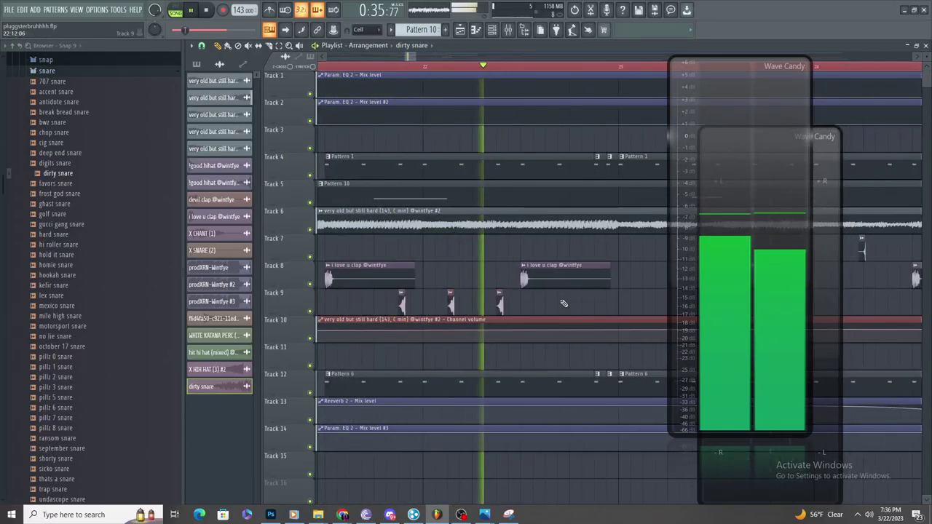
{"action": "key", "text": "space"}
{"action": "key", "text": "space"}
{"action": "scroll", "coordinate": [436, 299], "scroll_direction": "up", "scroll_amount": 2}
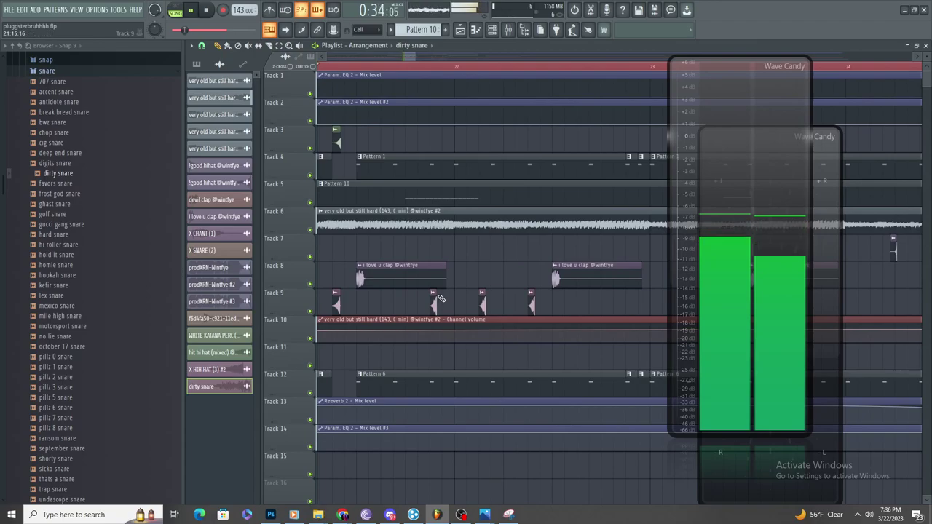
- Preview the golf snare sample and try the 22:03 dirty snare hit on Track 8 at 22:05
{"action": "left_click", "coordinate": [104, 218]}
{"action": "key", "text": "space"}
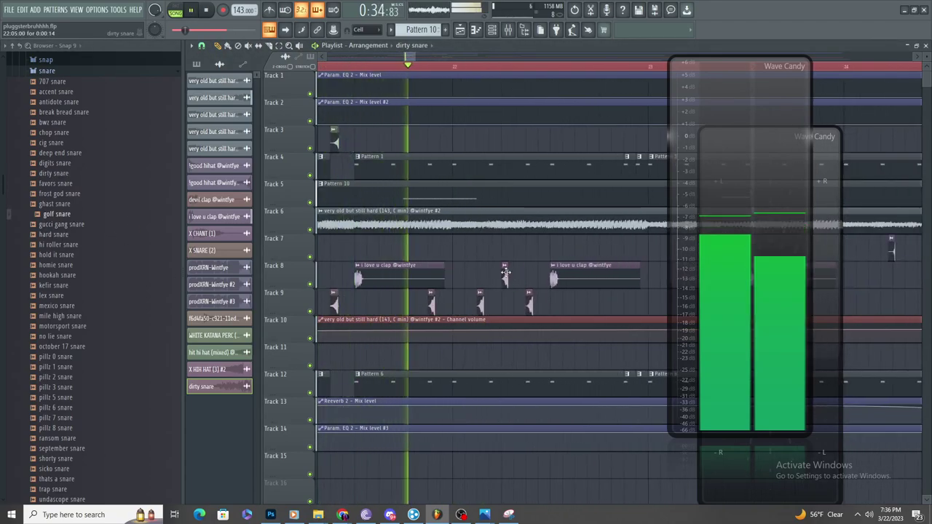
{"action": "scroll", "coordinate": [444, 279], "scroll_direction": "up", "scroll_amount": 2}
{"action": "key", "text": "space"}
{"action": "key", "text": "space"}
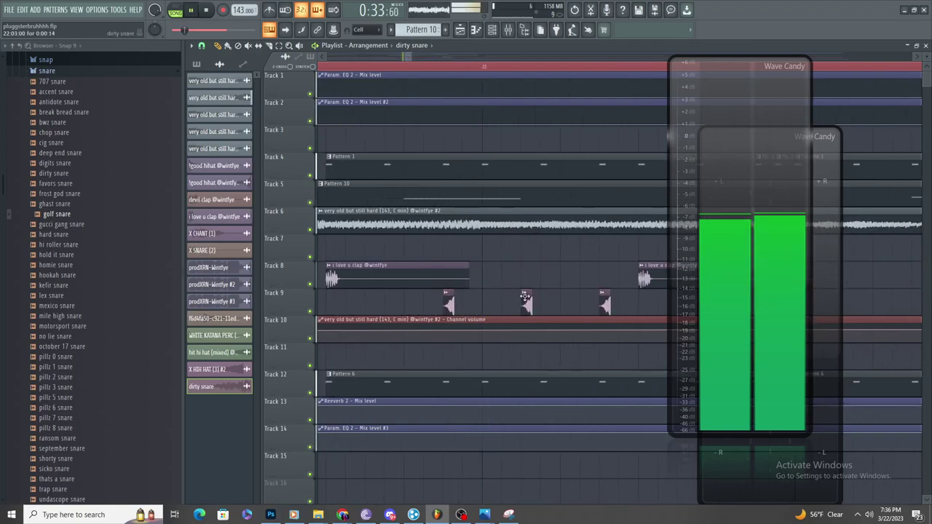
{"action": "key", "text": "space"}
{"action": "key", "text": "space"}
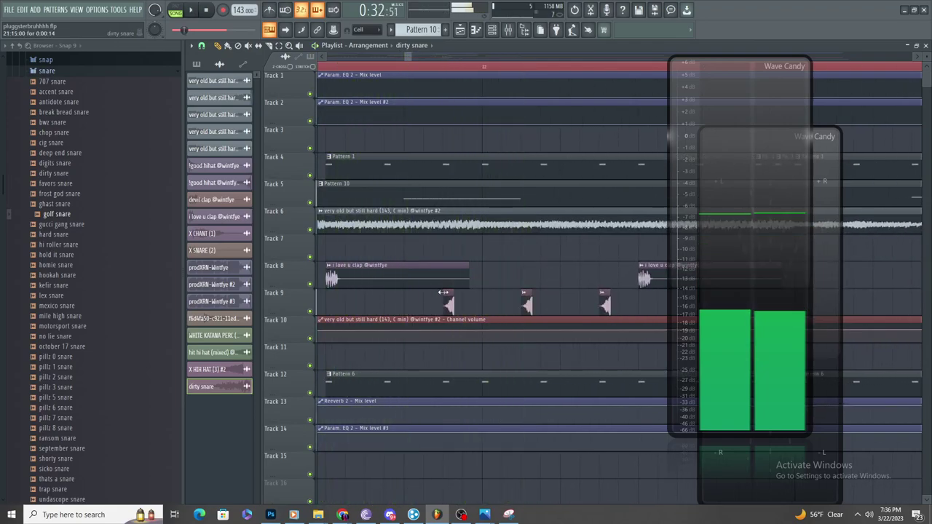
- Delete the dirty snare hit at 22:03 on Track 9, keeping the ones at 21:15 and 22:07
{"action": "scroll", "coordinate": [487, 304], "scroll_direction": "down", "scroll_amount": 2}
{"action": "scroll", "coordinate": [487, 304], "scroll_direction": "up", "scroll_amount": 2}
{"action": "right_click", "coordinate": [486, 304]}
{"action": "scroll", "coordinate": [487, 305], "scroll_direction": "down", "scroll_amount": 2}
{"action": "scroll", "coordinate": [543, 316], "scroll_direction": "up", "scroll_amount": 2}
{"action": "left_click", "coordinate": [577, 309]}
{"action": "right_click", "coordinate": [572, 308]}
{"action": "scroll", "coordinate": [580, 313], "scroll_direction": "down", "scroll_amount": 2}
{"action": "scroll", "coordinate": [582, 313], "scroll_direction": "down", "scroll_amount": 1}
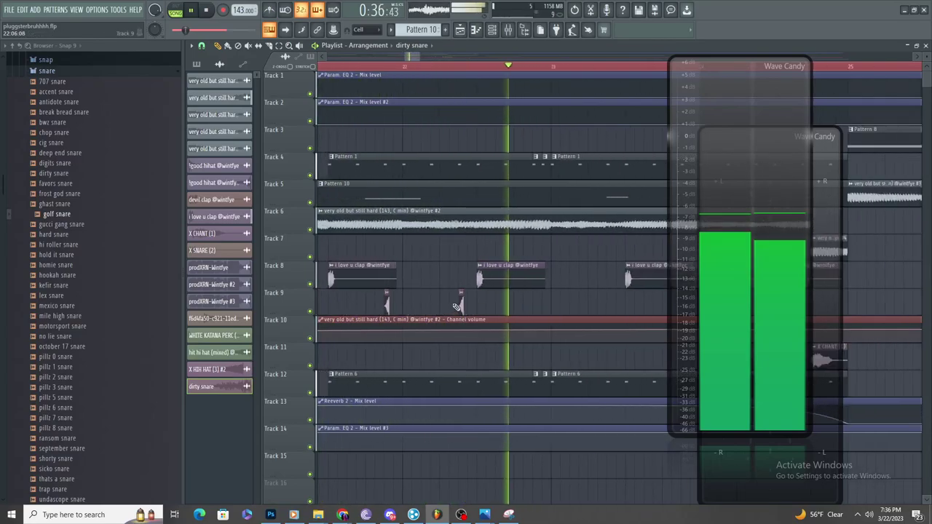
- Try reversed dirty snare hits on Track 9 at 22:15 and 23:07 and play the section
{"action": "key", "text": "space"}
{"action": "key", "text": "space"}
{"action": "scroll", "coordinate": [516, 300], "scroll_direction": "up", "scroll_amount": 2}
{"action": "left_click", "coordinate": [549, 301]}
{"action": "scroll", "coordinate": [576, 310], "scroll_direction": "down", "scroll_amount": 2}
{"action": "scroll", "coordinate": [602, 319], "scroll_direction": "up", "scroll_amount": 2}
{"action": "left_click", "coordinate": [542, 307]}
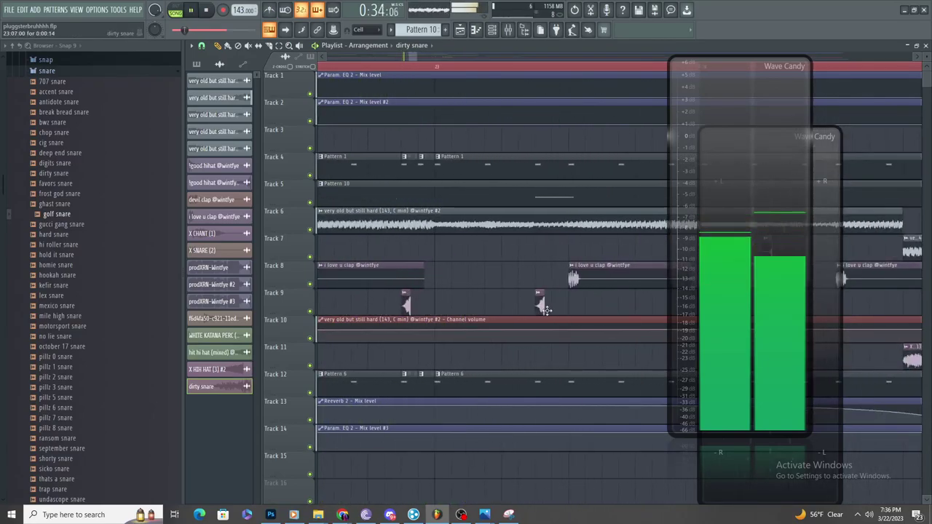
{"action": "scroll", "coordinate": [495, 307], "scroll_direction": "down", "scroll_amount": 3}
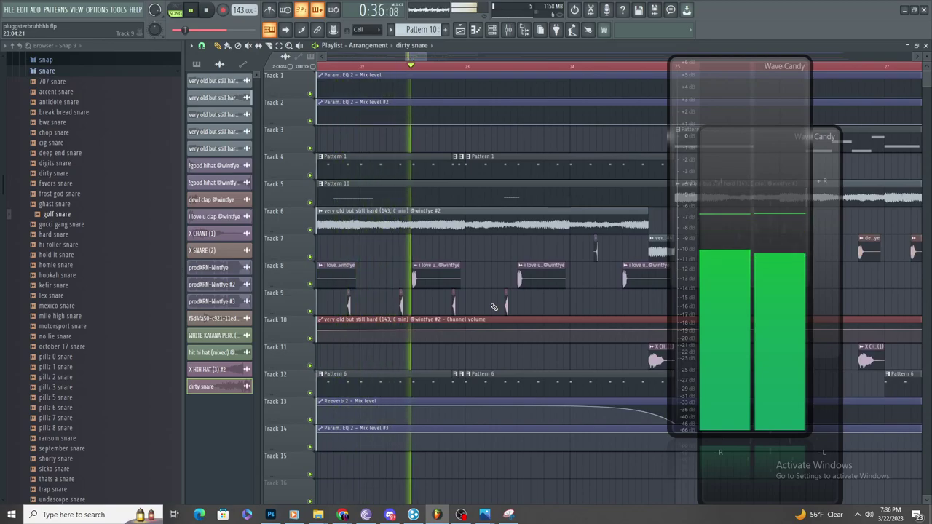
{"action": "scroll", "coordinate": [546, 306], "scroll_direction": "down", "scroll_amount": 1}
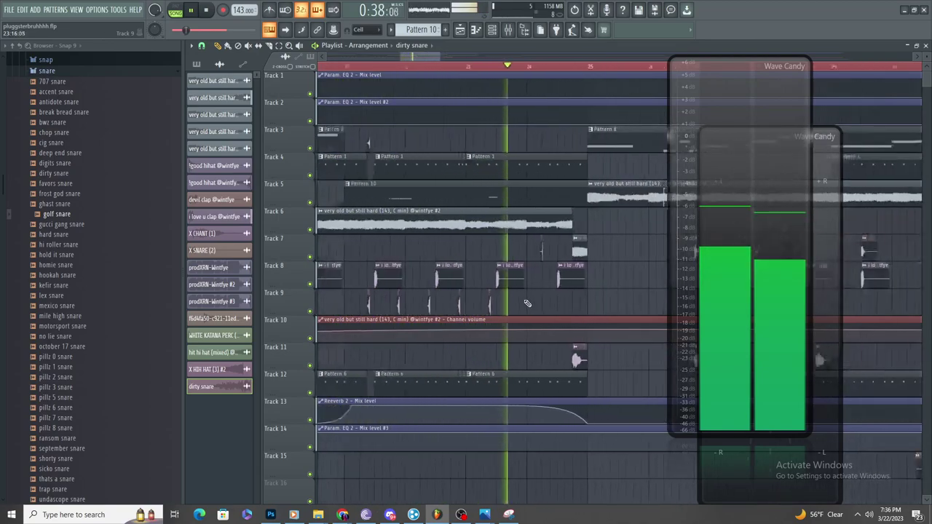
- Replace the 22:15 and 23:07 dirty snare hits on Track 9 with hits at 23:15 and 24:07
{"action": "key", "text": "space"}
{"action": "key", "text": "space"}
{"action": "left_click", "coordinate": [578, 304]}
{"action": "right_click", "coordinate": [453, 306]}
{"action": "left_click", "coordinate": [515, 306]}
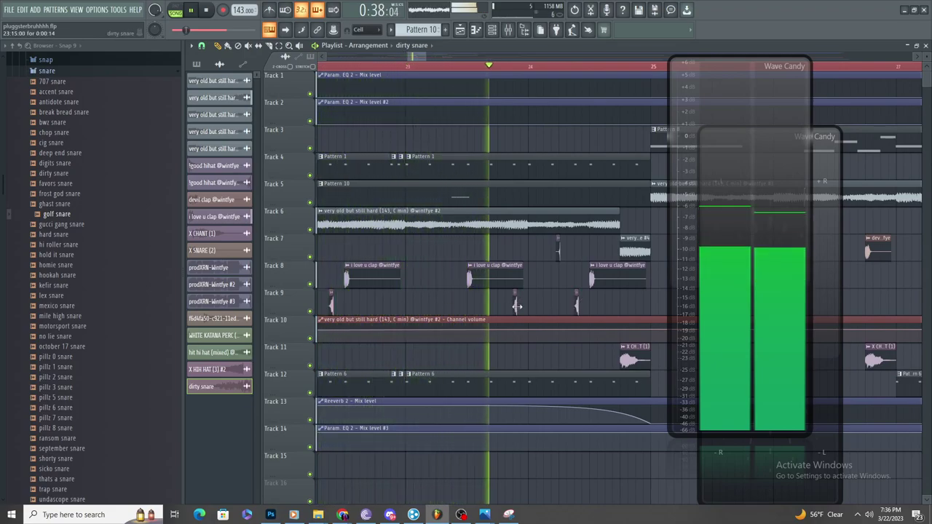
{"action": "scroll", "coordinate": [514, 306], "scroll_direction": "down", "scroll_amount": 3}
{"action": "key", "text": "space"}
{"action": "key", "text": "space"}
- Remove the dirty snare hits at 24:07 and 23:15 from Track 9
{"action": "right_click", "coordinate": [552, 306]}
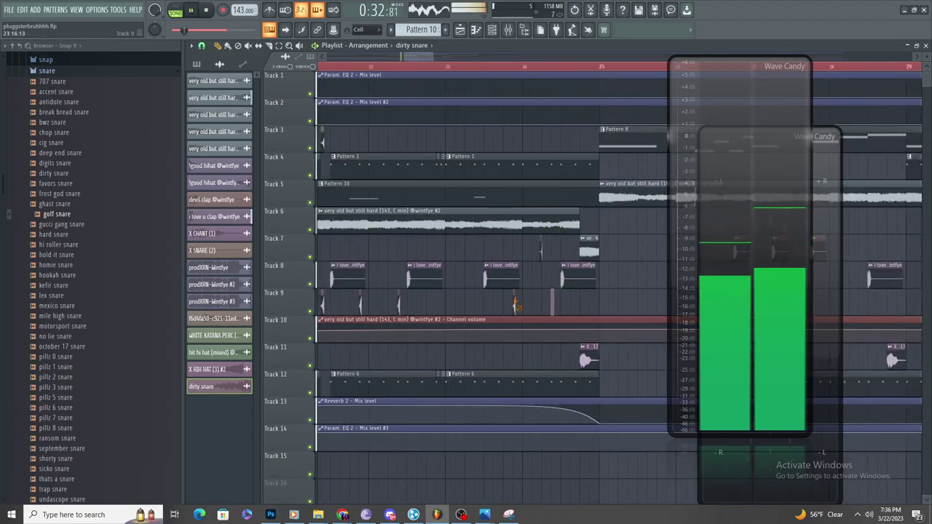
{"action": "key", "text": "ctrl+z"}
{"action": "scroll", "coordinate": [495, 303], "scroll_direction": "down", "scroll_amount": 2}
{"action": "scroll", "coordinate": [495, 303], "scroll_direction": "up", "scroll_amount": 1}
{"action": "right_click", "coordinate": [541, 306]}
{"action": "scroll", "coordinate": [541, 305], "scroll_direction": "up", "scroll_amount": 3}
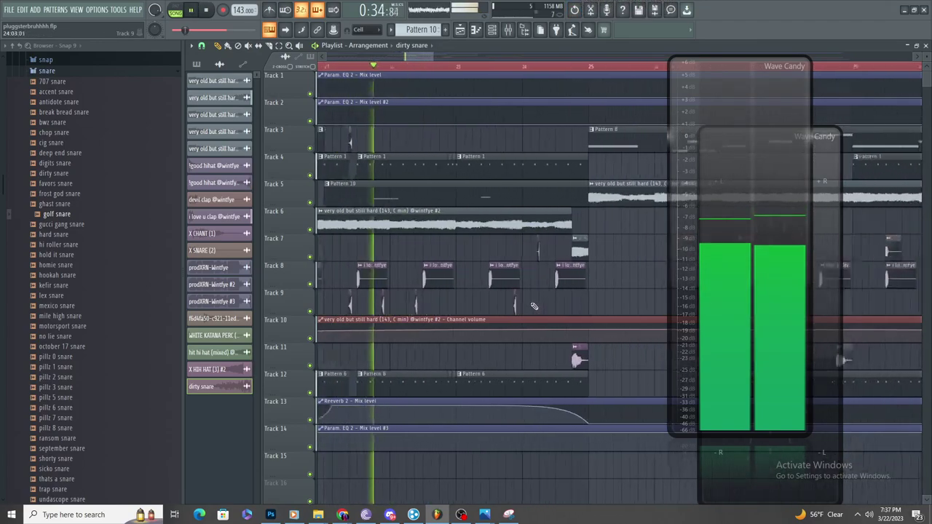
{"action": "scroll", "coordinate": [528, 304], "scroll_direction": "up", "scroll_amount": 3}
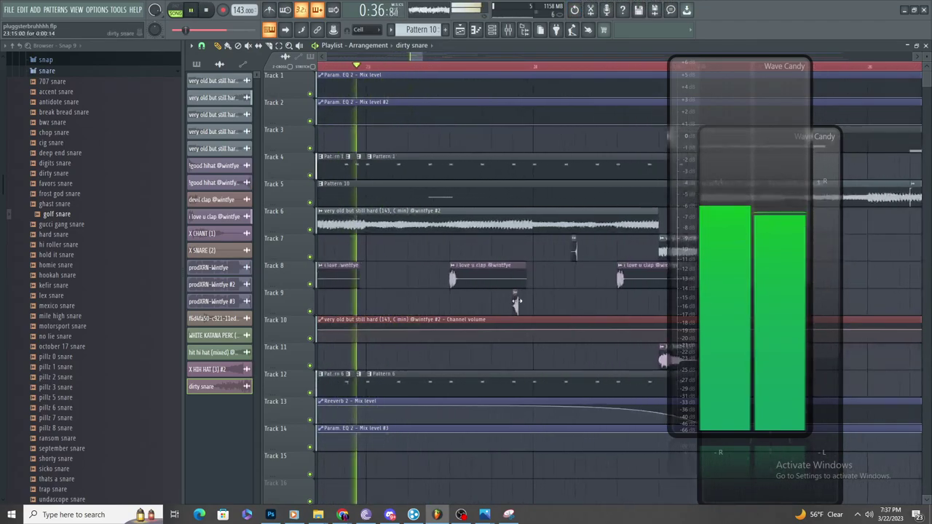
{"action": "scroll", "coordinate": [516, 302], "scroll_direction": "up", "scroll_amount": 3}
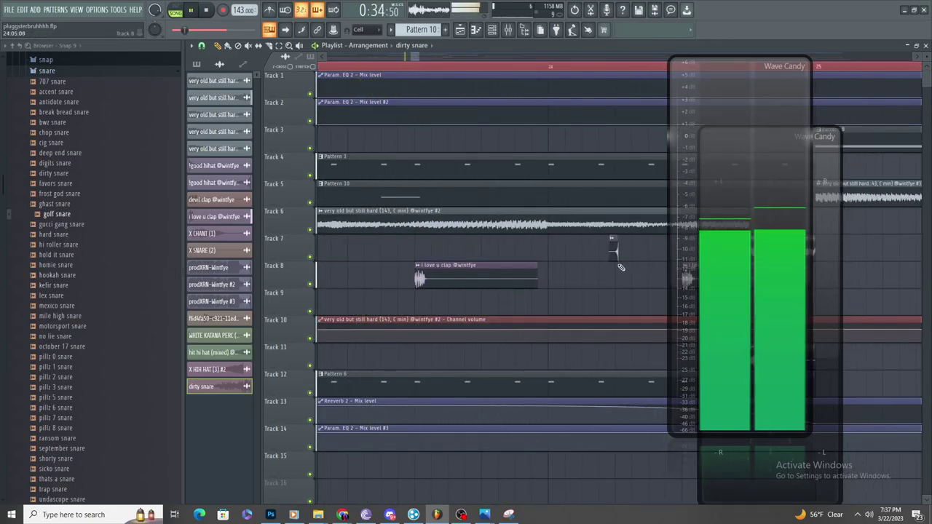
- Place a copy of the X HIH HAT (3) #2 clip from 21:07 on Track 9 at 23:16
{"action": "scroll", "coordinate": [605, 266], "scroll_direction": "down", "scroll_amount": 6}
{"action": "left_click", "coordinate": [317, 302]}
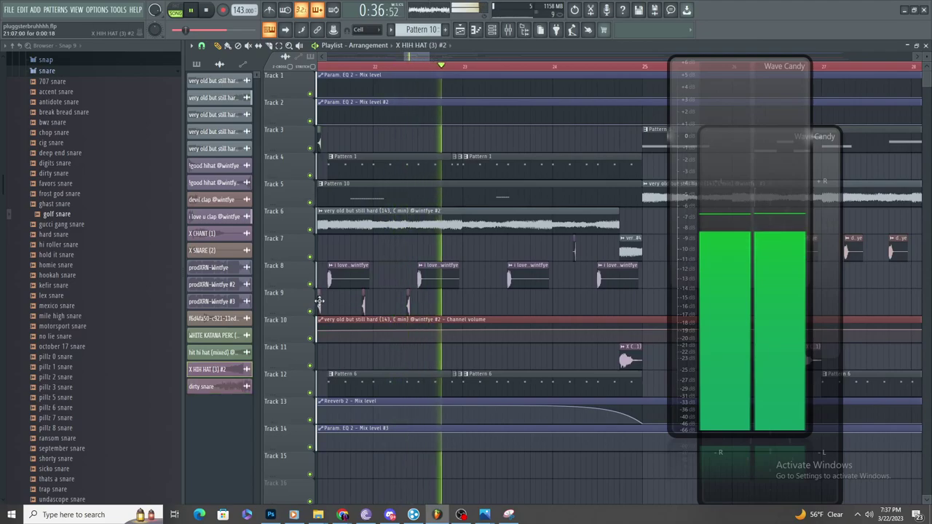
{"action": "scroll", "coordinate": [541, 302], "scroll_direction": "up", "scroll_amount": 4}
{"action": "left_click", "coordinate": [545, 302]}
{"action": "left_click_drag", "start_coordinate": [550, 302], "coordinate": [570, 301]}
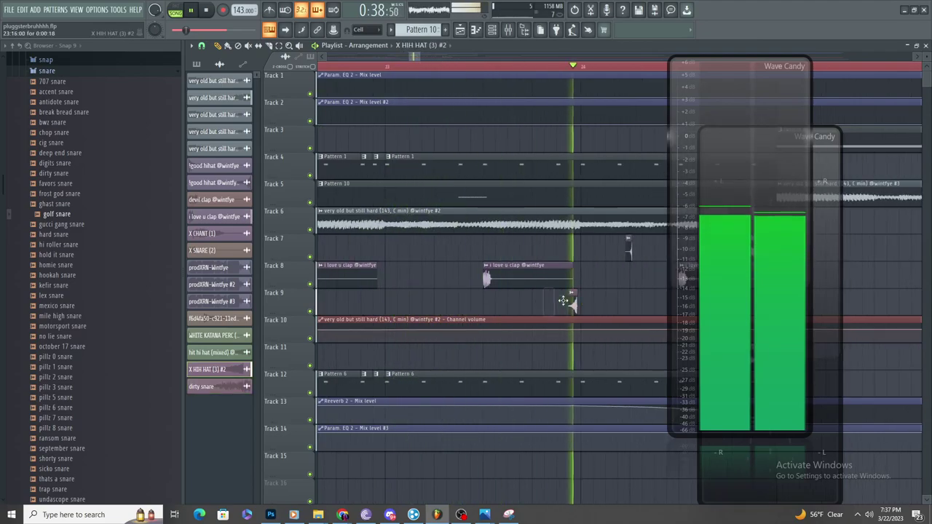
- Reposition the copied X HIH HAT clip to 23:15 on Track 9 and make it unique
{"action": "left_click", "coordinate": [460, 65]}
{"action": "scroll", "coordinate": [585, 160], "scroll_direction": "up", "scroll_amount": 3}
{"action": "key", "text": "space"}
{"action": "right_click", "coordinate": [566, 310]}
{"action": "key", "text": "space"}
{"action": "left_click", "coordinate": [537, 301]}
{"action": "left_click", "coordinate": [532, 293]}
{"action": "left_click", "coordinate": [556, 366]}
{"action": "key", "text": "space"}
- Route the unique X HIH HAT (3) #3 clip to mixer insert 27 and play it back
{"action": "double_click", "coordinate": [547, 308]}
{"action": "key", "text": "space"}
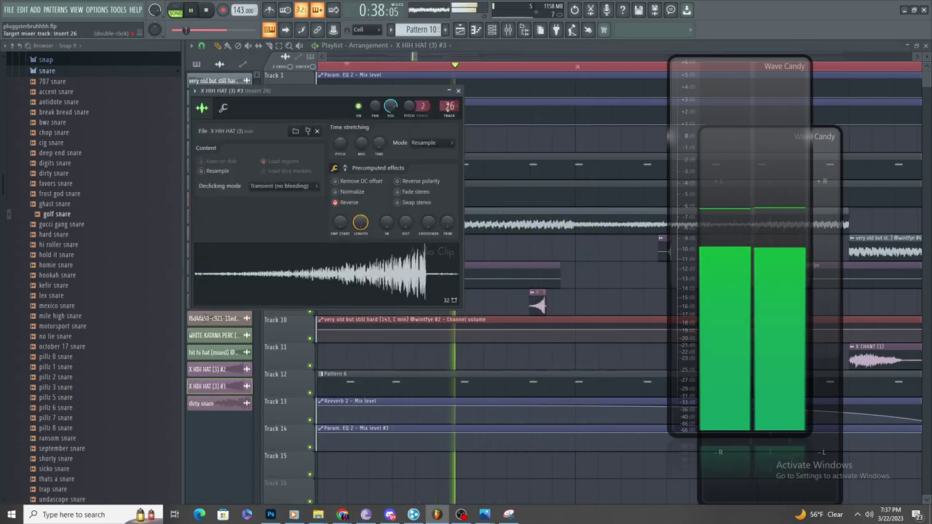
{"action": "left_click", "coordinate": [449, 107]}
{"action": "key", "text": "space"}
{"action": "key", "text": "space"}
{"action": "left_click", "coordinate": [459, 30]}
{"action": "key", "text": "space"}
{"action": "key", "text": "space"}
- Lower the volume of the X HIH HAT (3) #3 clip slightly and listen to the transition through bar 24
{"action": "double_click", "coordinate": [537, 306]}
{"action": "left_click_drag", "start_coordinate": [390, 104], "coordinate": [390, 109]}
{"action": "key", "text": "space"}
{"action": "key", "text": "space"}
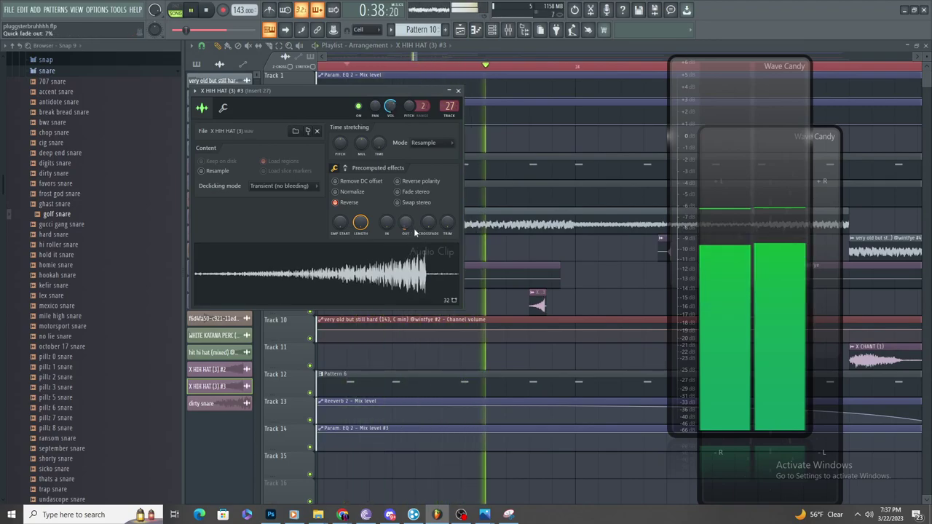
{"action": "left_click", "coordinate": [458, 90]}
{"action": "key", "text": "space"}
{"action": "scroll", "coordinate": [614, 286], "scroll_direction": "up", "scroll_amount": 5}
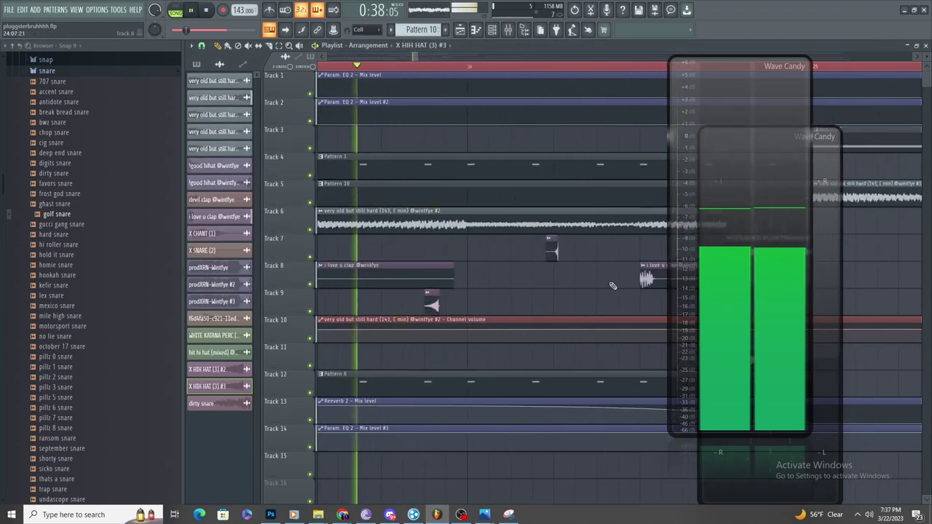
{"action": "scroll", "coordinate": [480, 268], "scroll_direction": "down", "scroll_amount": 3}
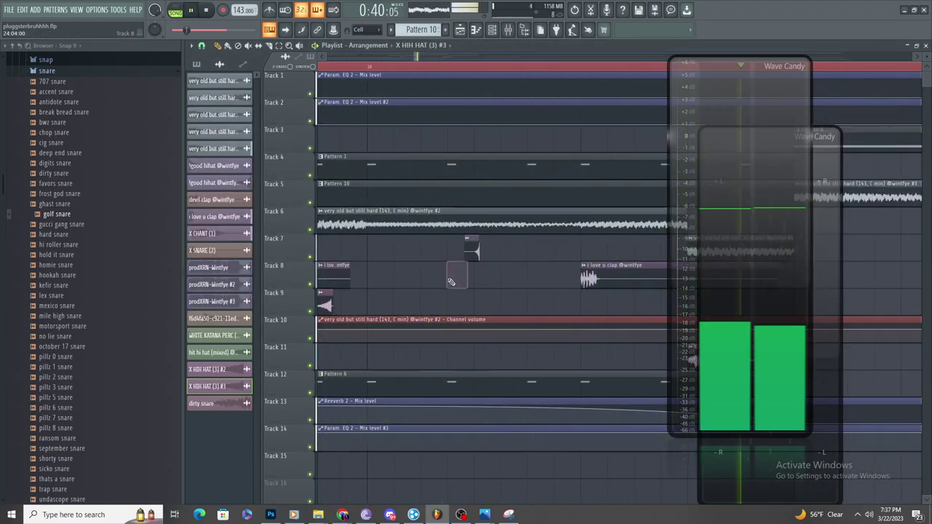
- Export the song as WAV and MP3 to the UNTAGGED folder under the name prodXRN-Wintfye-143-v5
{"action": "scroll", "coordinate": [481, 269], "scroll_direction": "down", "scroll_amount": 5, "text": "ctrl"}
{"action": "scroll", "coordinate": [461, 283], "scroll_direction": "down", "scroll_amount": 4, "text": "ctrl"}
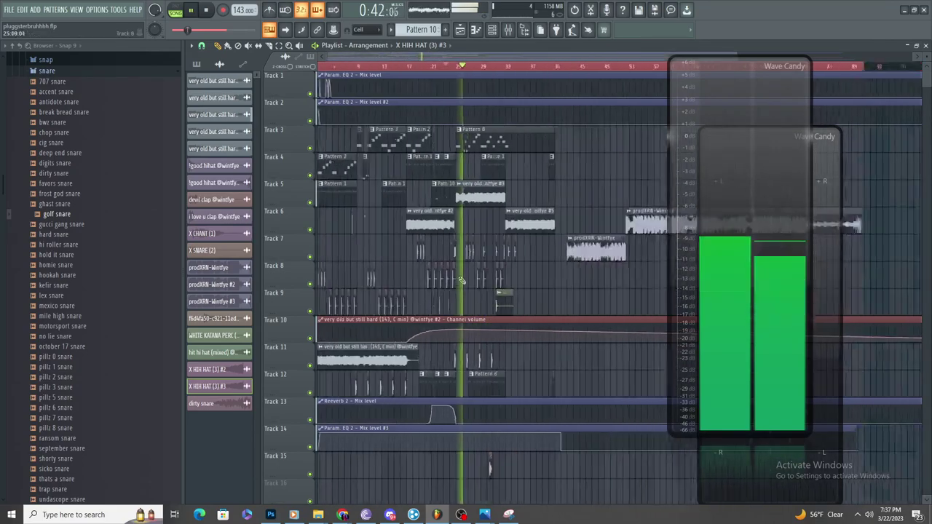
{"action": "left_click", "coordinate": [11, 9]}
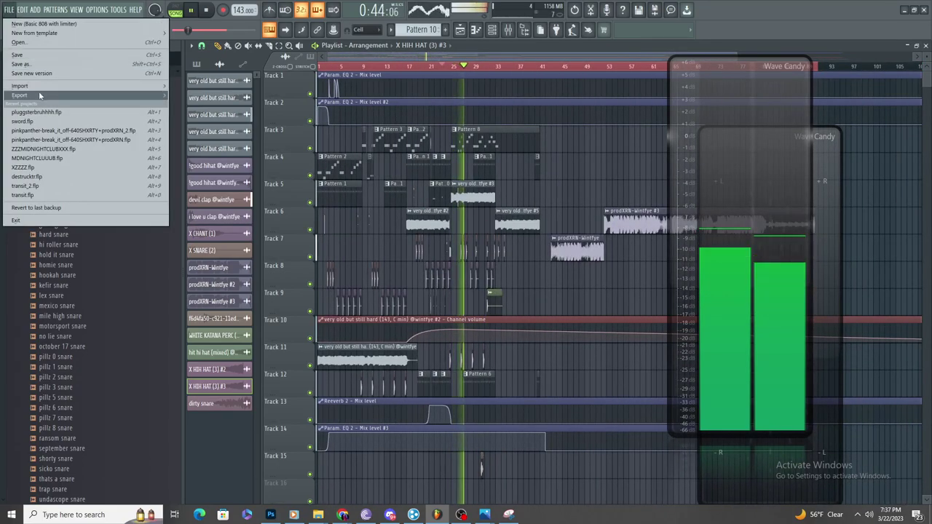
{"action": "mouse_move", "coordinate": [38, 91]}
{"action": "left_click", "coordinate": [218, 97]}
{"action": "left_click", "coordinate": [206, 71]}
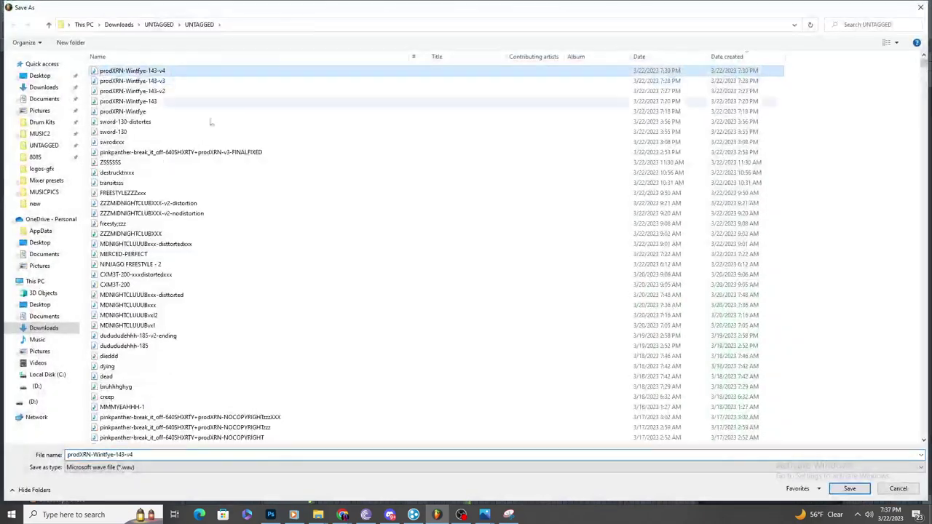
{"action": "left_click", "coordinate": [151, 455]}
{"action": "left_click", "coordinate": [152, 454]}
{"action": "key", "text": "BackSpace"}
{"action": "type", "text": "5"}
{"action": "key", "text": "Return"}
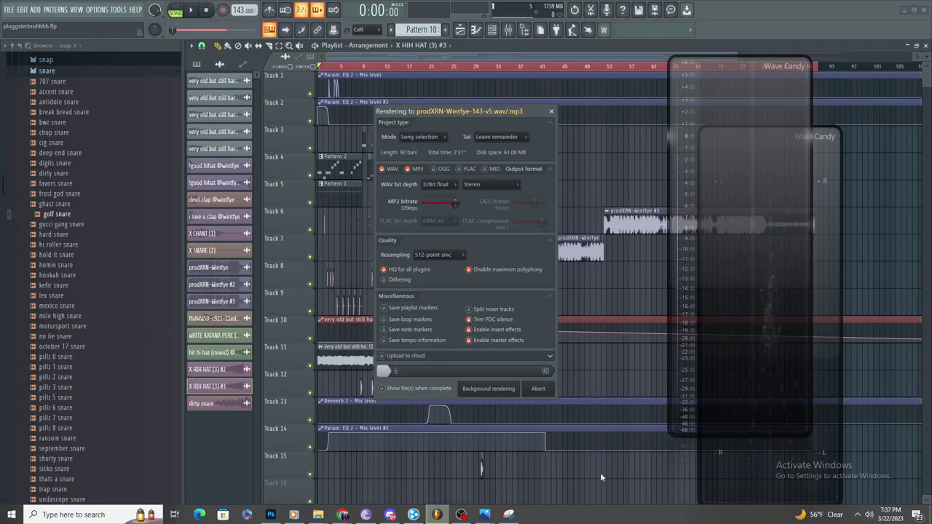
- Switch to File Explorer and select the exported prodXRN-Wintfye-143-v5 MP3 in the UNTAGGED folder
{"action": "mouse_move", "coordinate": [318, 515]}
{"action": "left_click", "coordinate": [284, 493]}
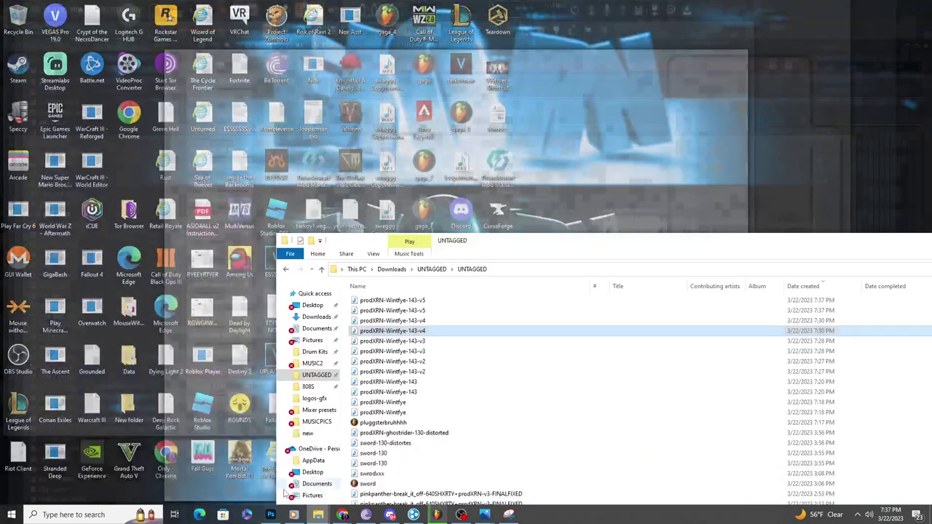
{"action": "mouse_move", "coordinate": [314, 520]}
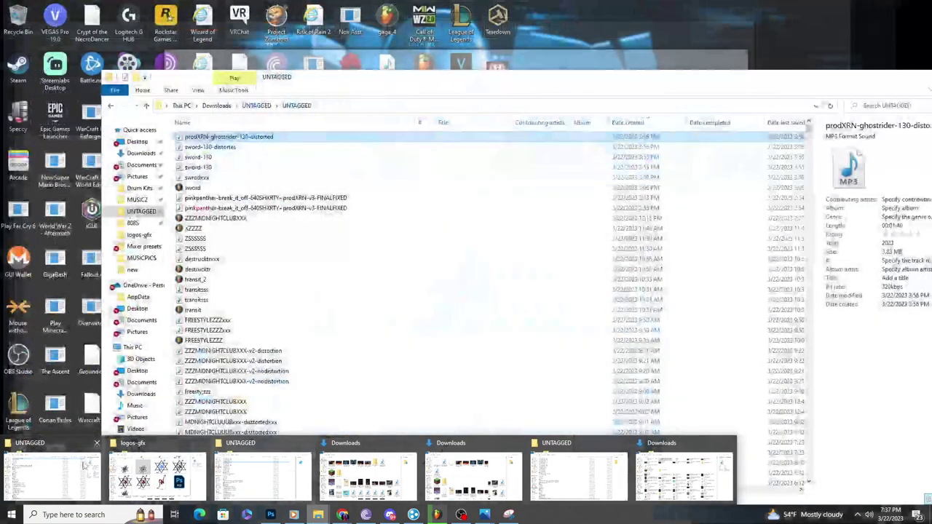
{"action": "left_click", "coordinate": [55, 477]}
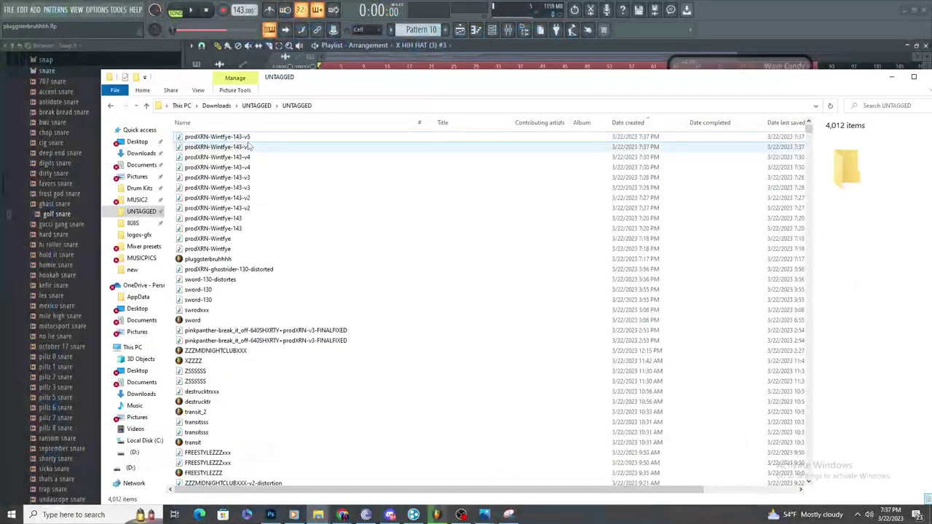
{"action": "left_click", "coordinate": [255, 138]}
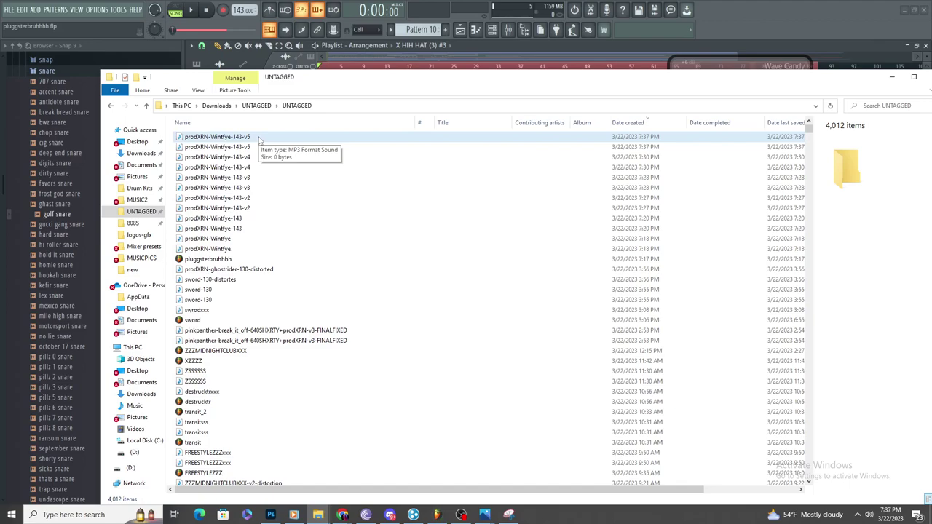
{"action": "left_click", "coordinate": [260, 138]}
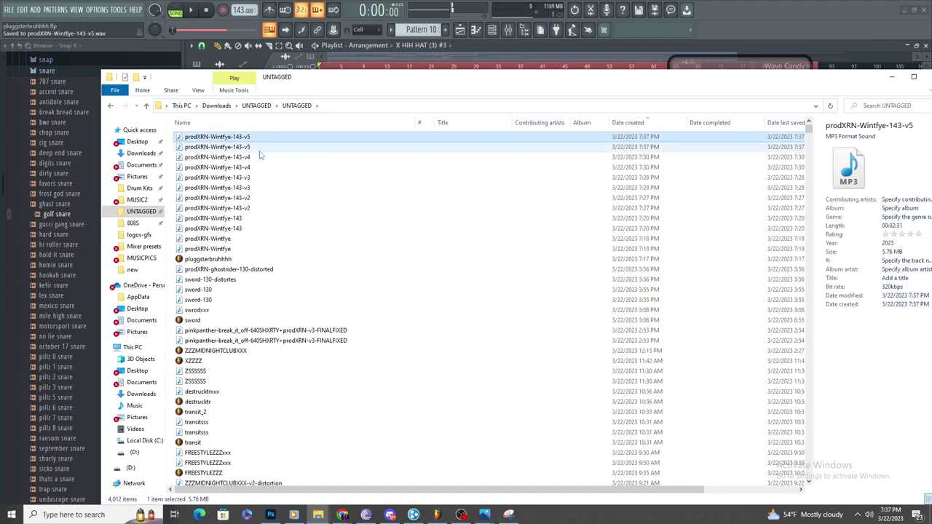
{"action": "left_click_drag", "start_coordinate": [270, 145], "coordinate": [192, 141]}
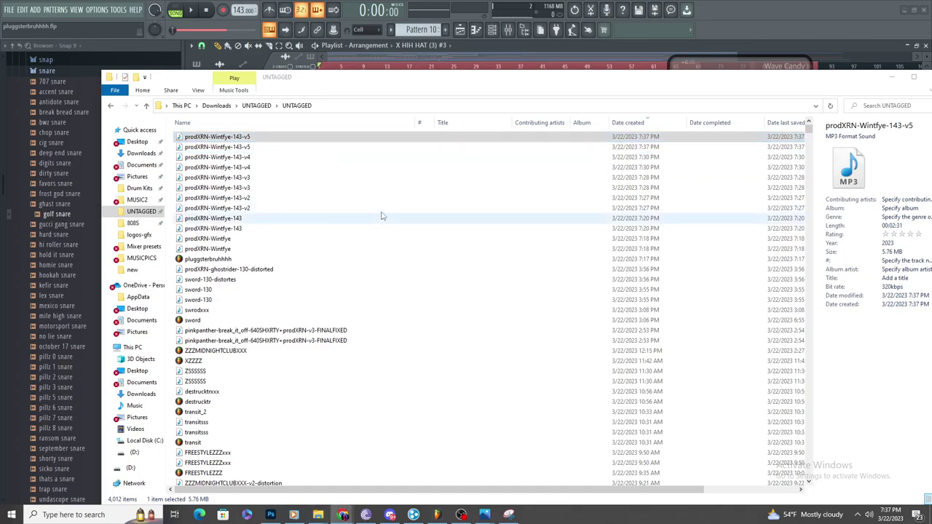
- Play the prodXRN-Wintfye-143-v5 MP3 in Windows Media Player and check the v5 WAV in the UNTAGGED folder
{"action": "double_click", "coordinate": [332, 140]}
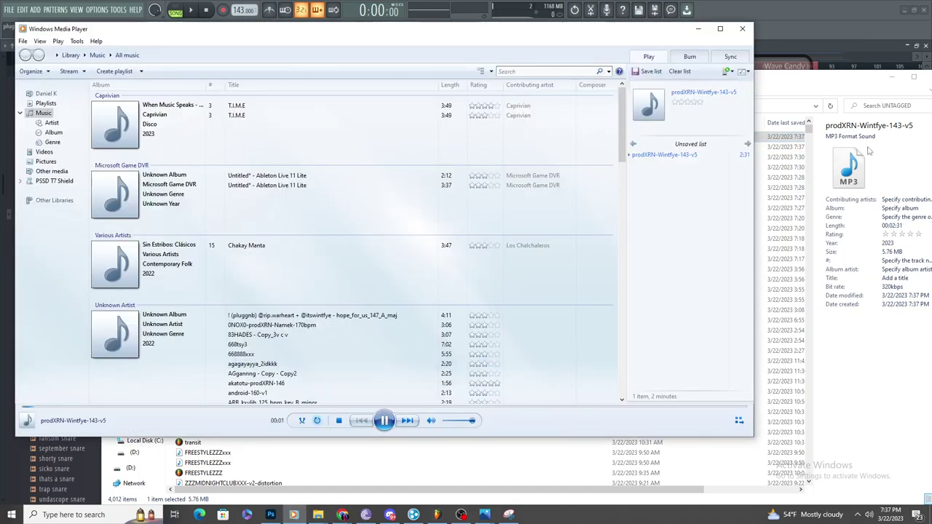
{"action": "left_click", "coordinate": [810, 95]}
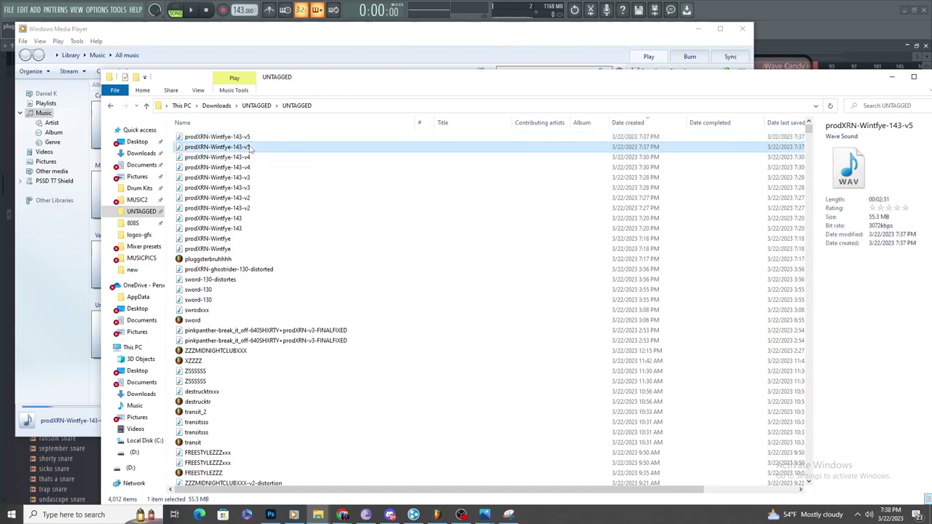
{"action": "left_click", "coordinate": [342, 515]}
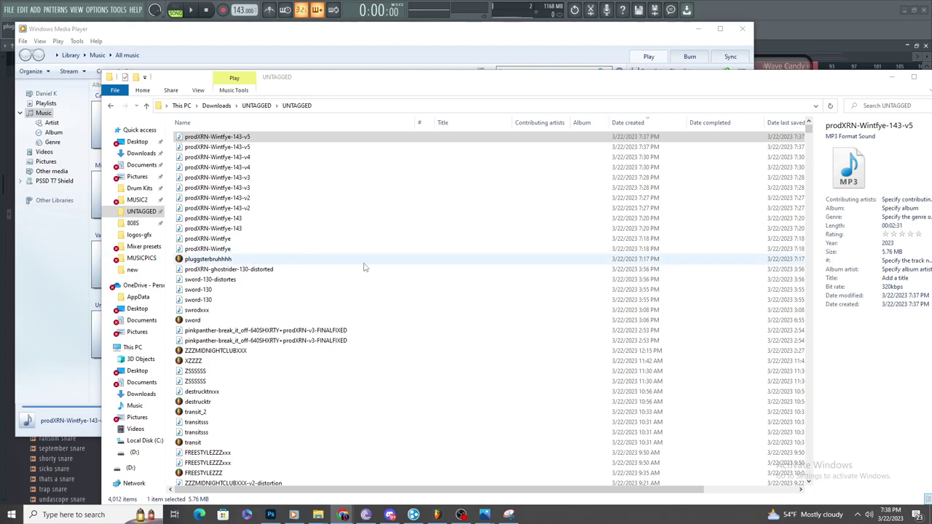
{"action": "left_click", "coordinate": [101, 222]}
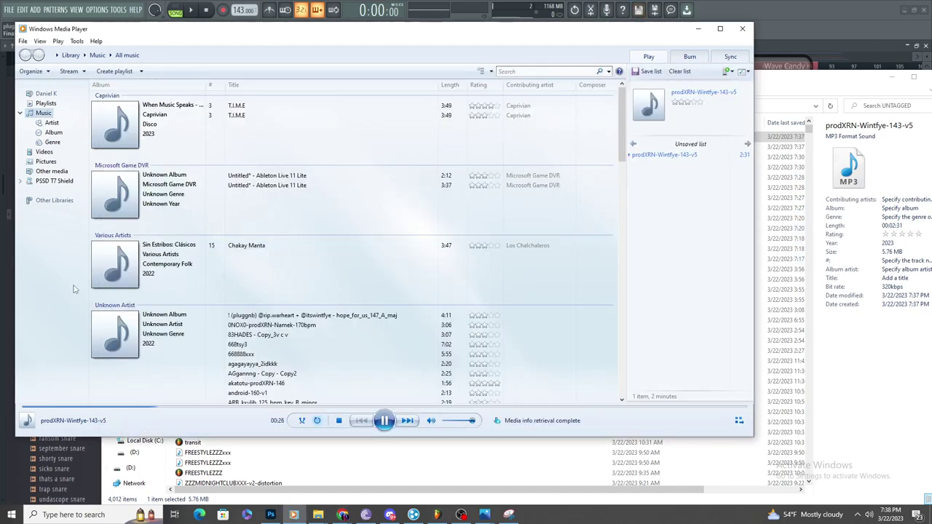
- Switch to FL Studio to review the later bars of the playlist, and pause the v5 playback in Windows Media Player
{"action": "key", "text": "alt+Tab"}
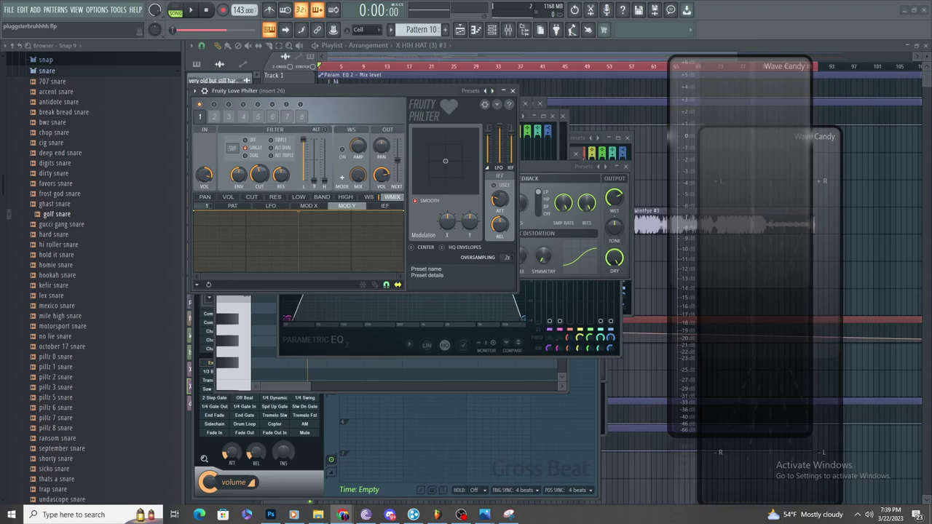
{"action": "left_click", "coordinate": [522, 58]}
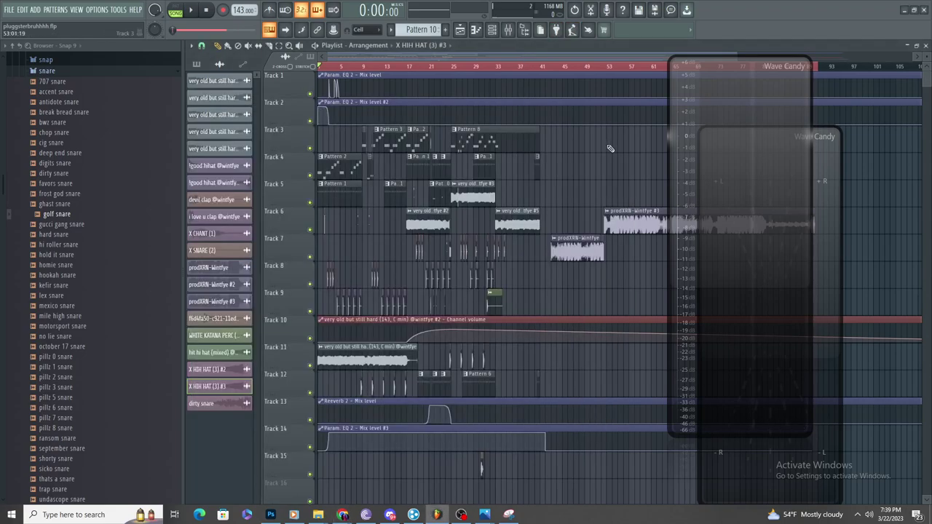
{"action": "scroll", "coordinate": [610, 148], "scroll_direction": "up", "scroll_amount": 3}
{"action": "left_click", "coordinate": [295, 515]}
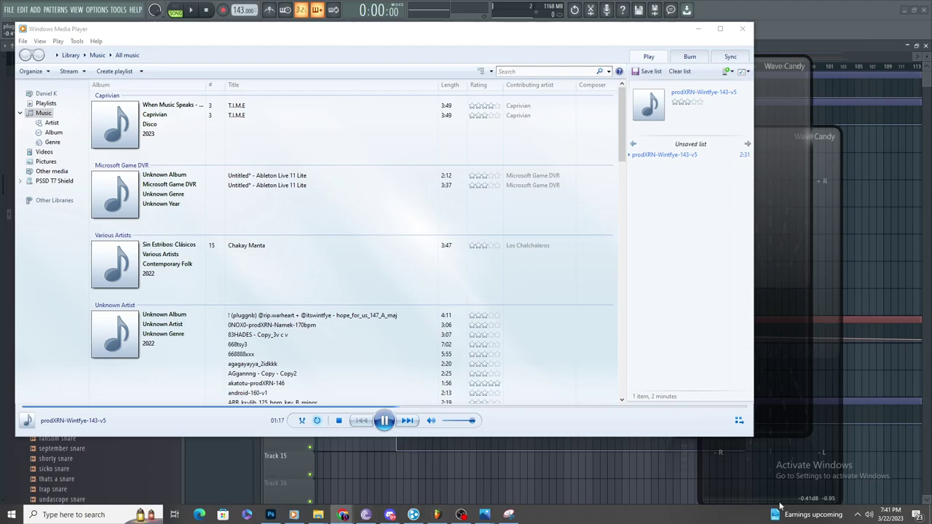
{"action": "left_click", "coordinate": [477, 486]}
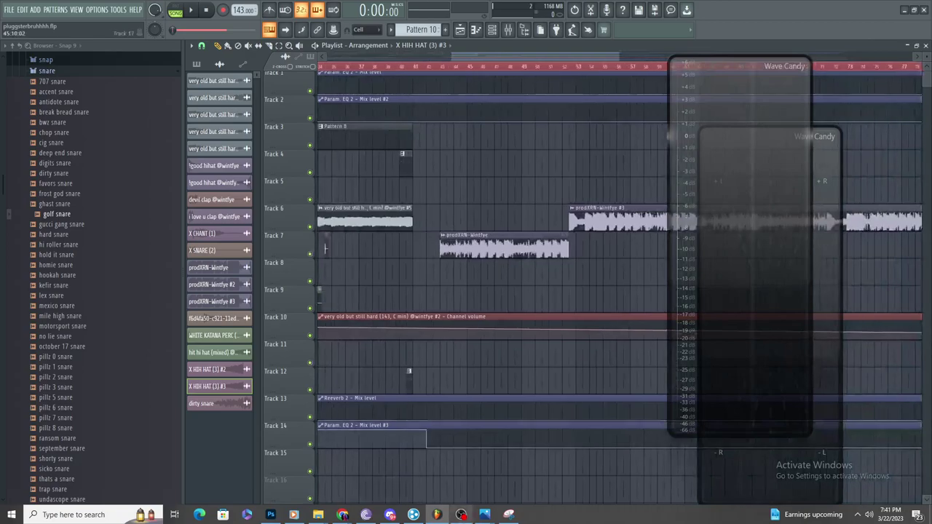
{"action": "left_click", "coordinate": [293, 514]}
{"action": "left_click", "coordinate": [383, 422]}
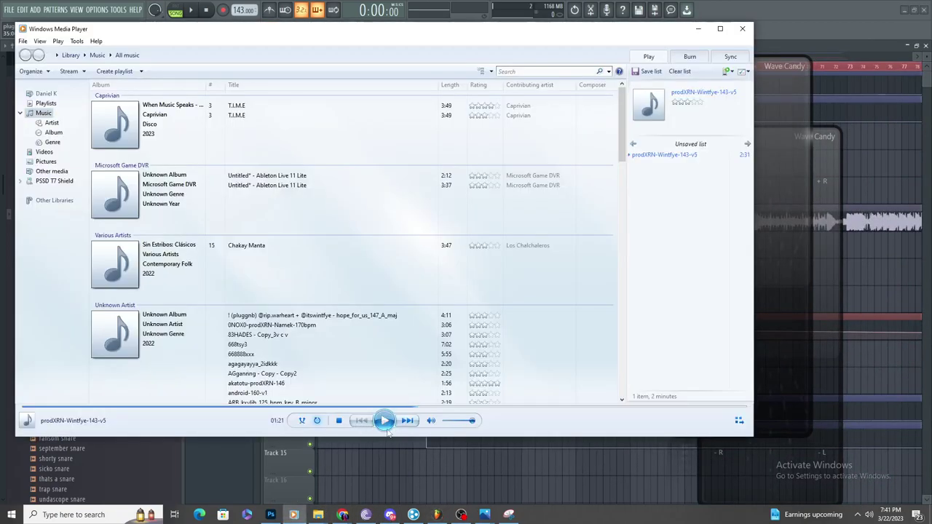
- Return to FL Studio, play the song from bar 43 and check the prodXRN-Wintfye section against the mixer levels
{"action": "left_click", "coordinate": [429, 495]}
{"action": "right_click", "coordinate": [421, 492]}
{"action": "left_click", "coordinate": [450, 72]}
{"action": "left_click", "coordinate": [441, 66]}
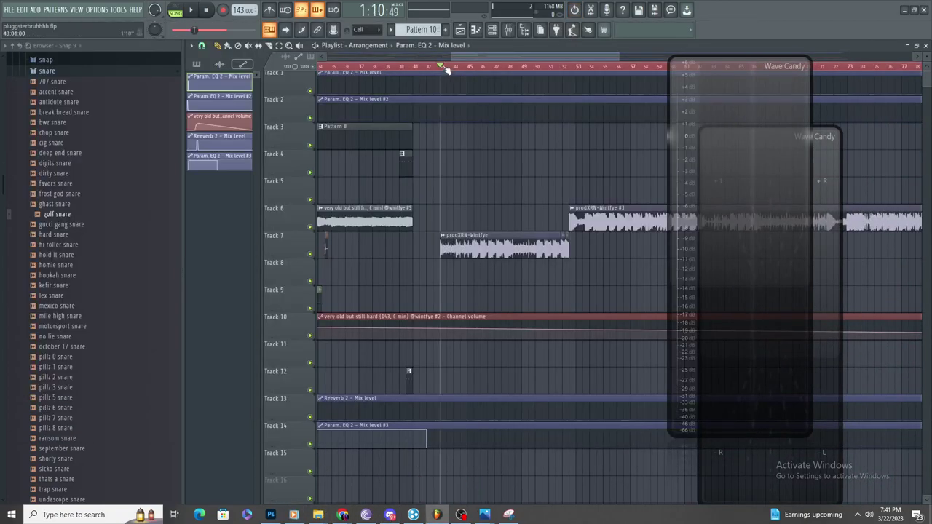
{"action": "key", "text": "space"}
{"action": "left_click", "coordinate": [507, 29]}
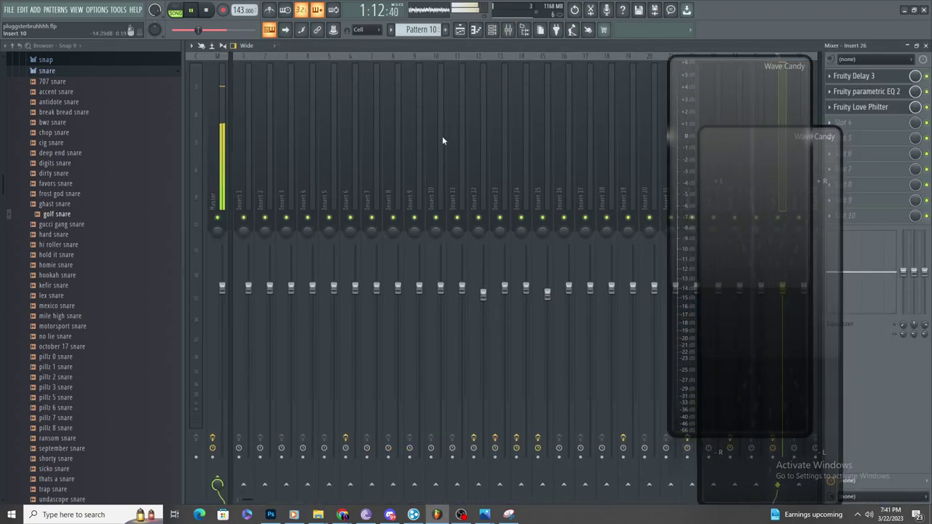
{"action": "left_click", "coordinate": [469, 27]}
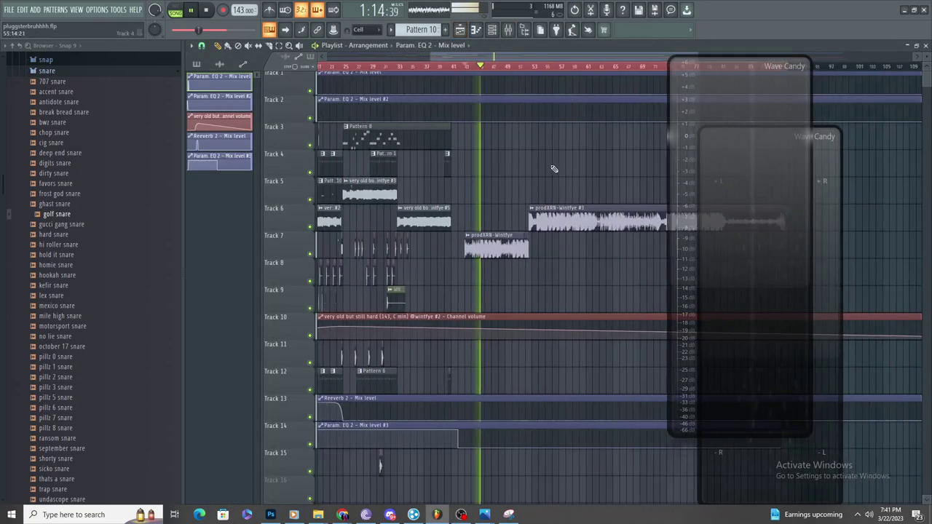
{"action": "left_click", "coordinate": [507, 31]}
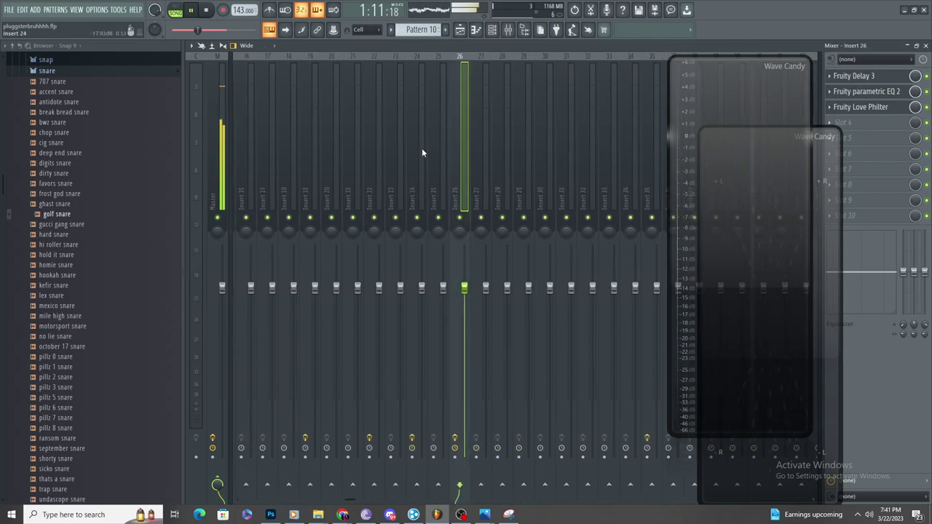
{"action": "left_click", "coordinate": [460, 29]}
- Route the prodXRN-Wintfye audio clip to mixer insert 28 and load Fruity Parametric EQ 2 on it
{"action": "double_click", "coordinate": [375, 250]}
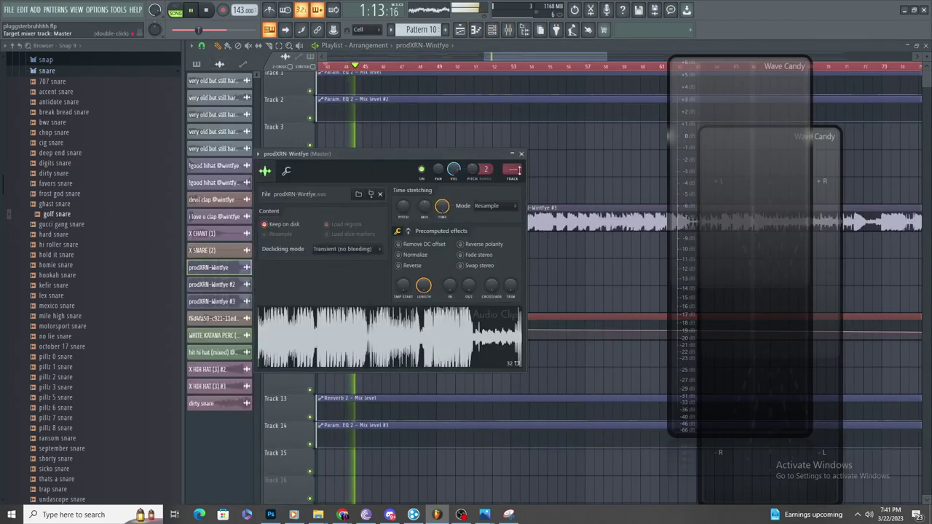
{"action": "double_click", "coordinate": [508, 170]}
{"action": "key", "text": "space"}
{"action": "left_click", "coordinate": [896, 72]}
{"action": "left_click", "coordinate": [674, 339]}
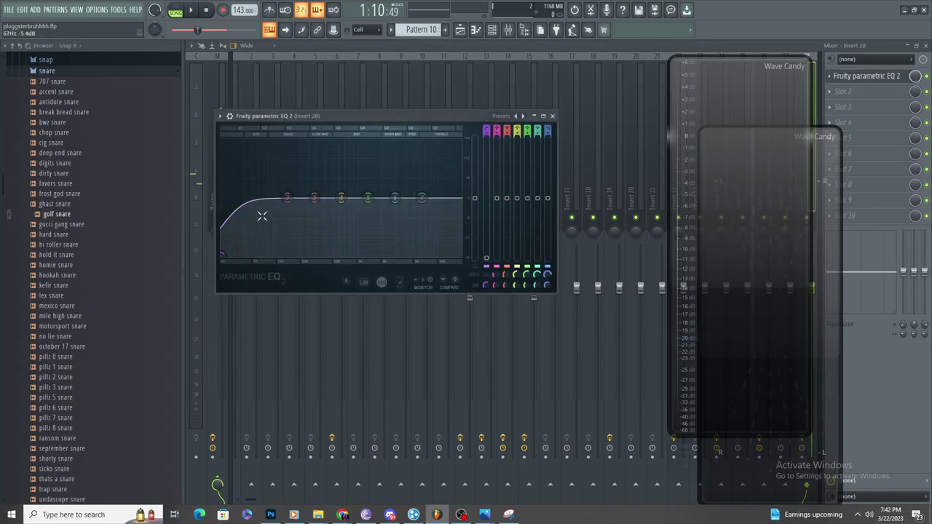
- Roll off the low and high ends of insert 28 in Parametric EQ 2, lowering bands 2 and 6 slightly
{"action": "left_click_drag", "start_coordinate": [222, 252], "coordinate": [223, 255]}
{"action": "left_click_drag", "start_coordinate": [287, 198], "coordinate": [243, 204]}
{"action": "key", "text": "space"}
{"action": "left_click_drag", "start_coordinate": [421, 198], "coordinate": [444, 205]}
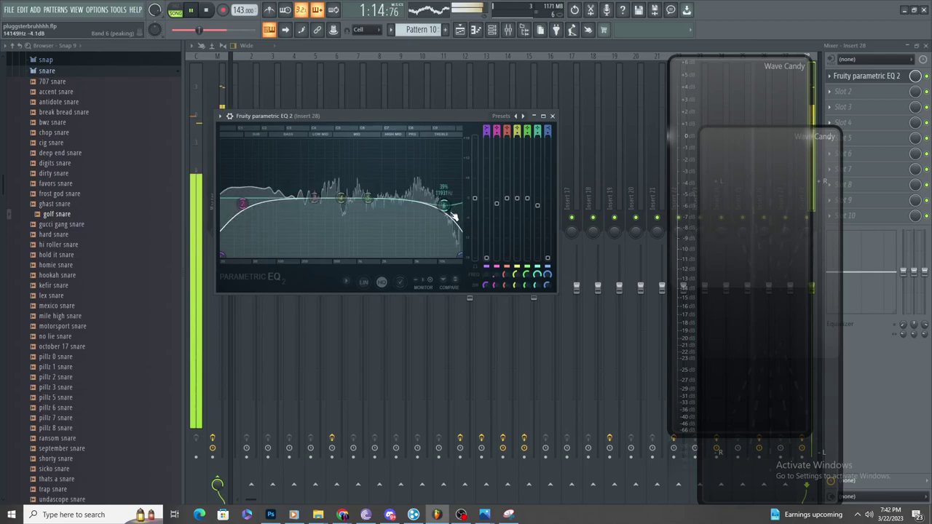
- Play the equalized prodXRN-Wintfye clip in the playlist from bar 43 to check its sound
{"action": "key", "text": "F5"}
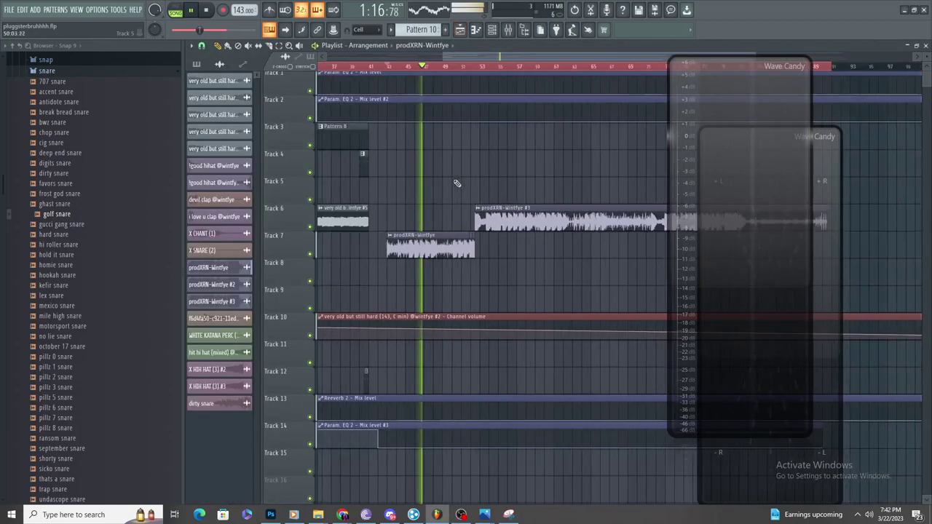
{"action": "scroll", "coordinate": [445, 195], "scroll_direction": "down", "scroll_amount": 2}
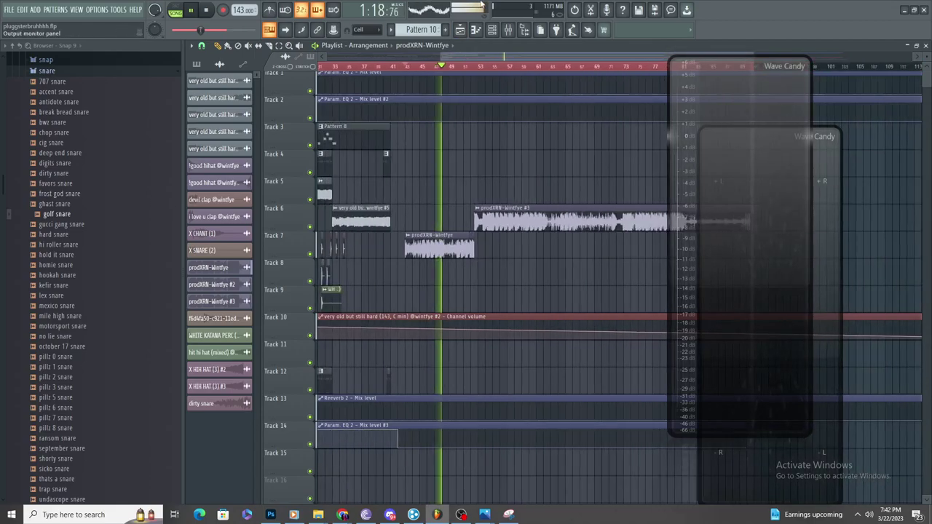
{"action": "key", "text": "space"}
{"action": "key", "text": "space"}
{"action": "scroll", "coordinate": [406, 236], "scroll_direction": "down", "scroll_amount": 3}
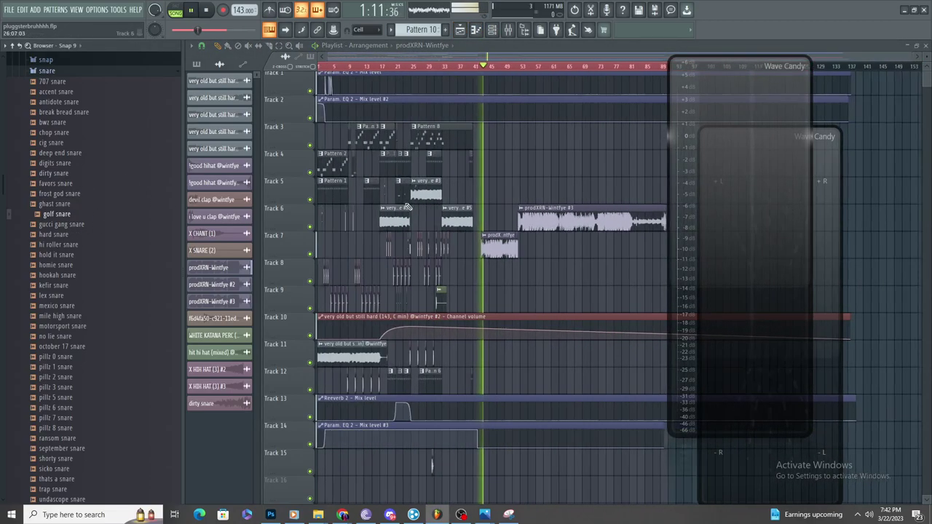
- Export the song as WAV and MP3 to the UNTAGGED folder under the name prodXRN-Wintfye-143-v6
{"action": "left_click", "coordinate": [10, 11]}
{"action": "mouse_move", "coordinate": [29, 95]}
{"action": "left_click", "coordinate": [197, 100]}
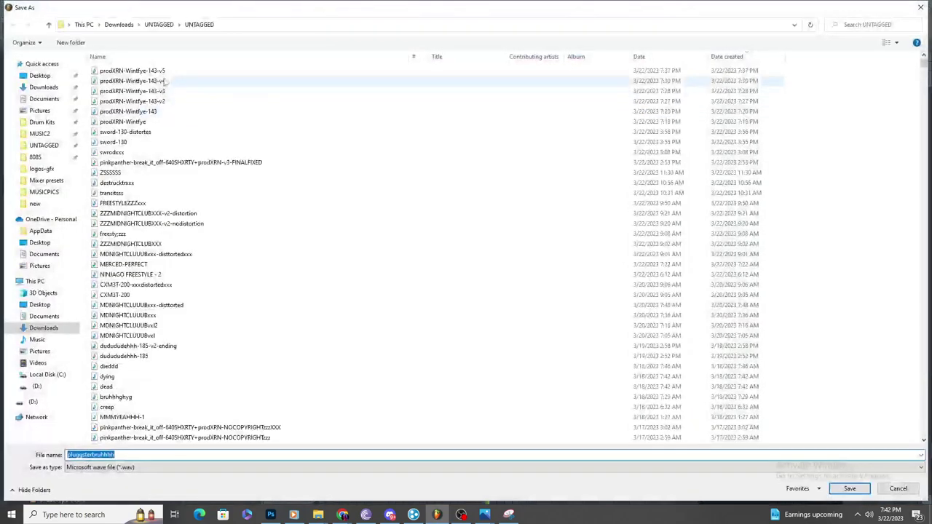
{"action": "left_click", "coordinate": [149, 455]}
{"action": "key", "text": "BackSpace"}
{"action": "type", "text": "6"}
{"action": "key", "text": "Return"}
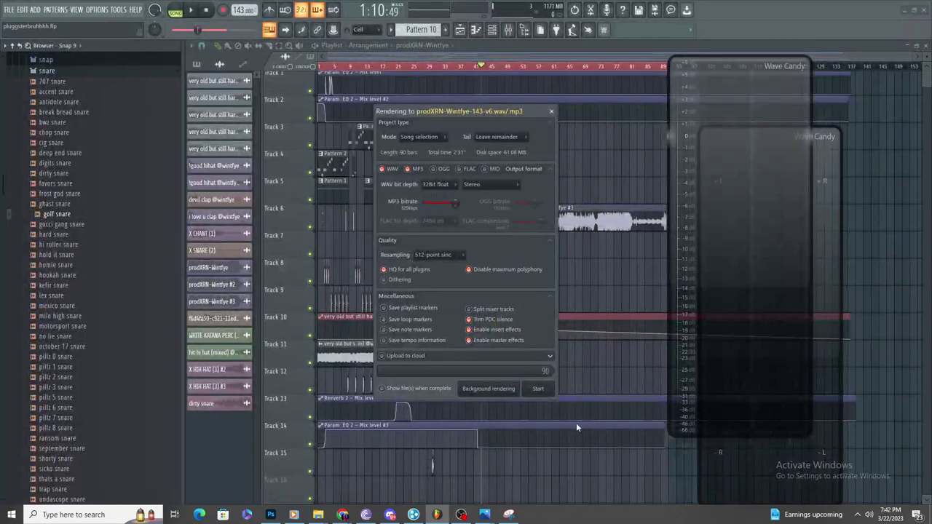
{"action": "left_click", "coordinate": [537, 390]}
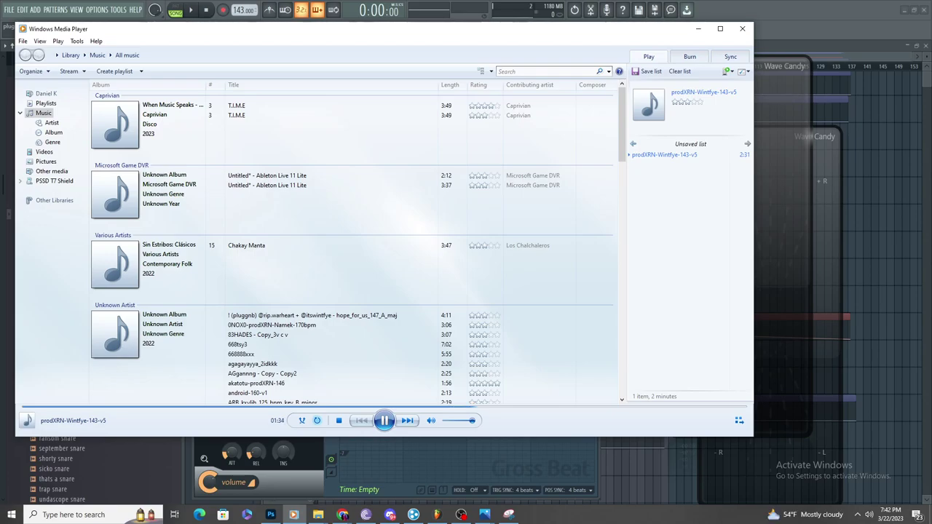
- Pause the prodXRN-Wintfye-143-v5 playback in Windows Media Player
{"action": "left_click", "coordinate": [342, 514]}
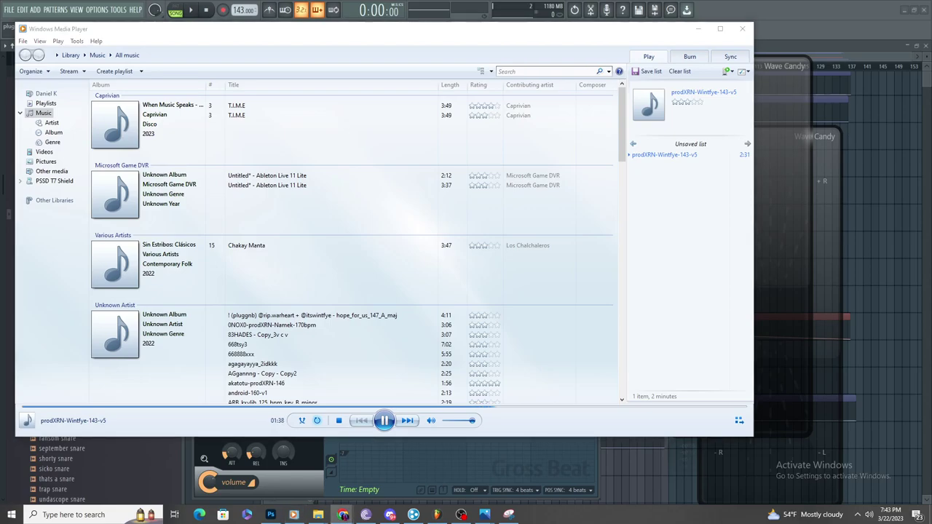
{"action": "left_click", "coordinate": [383, 420]}
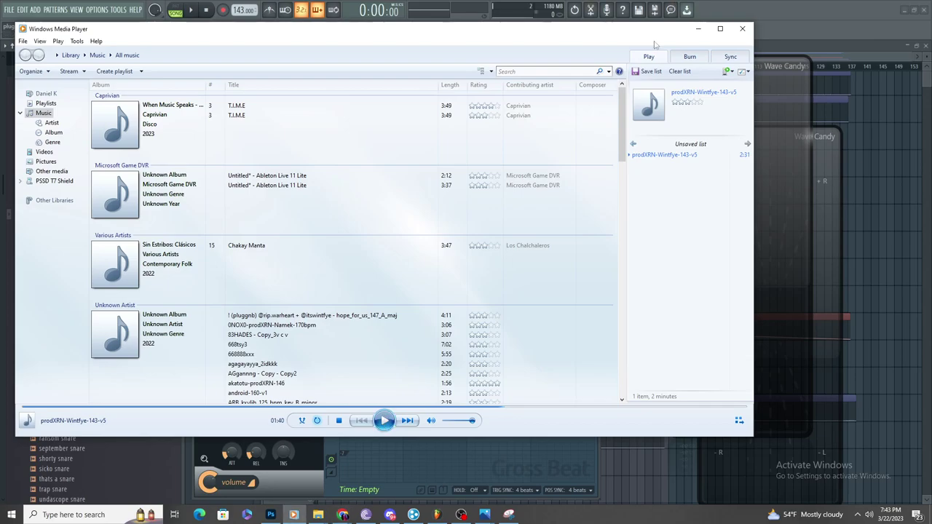